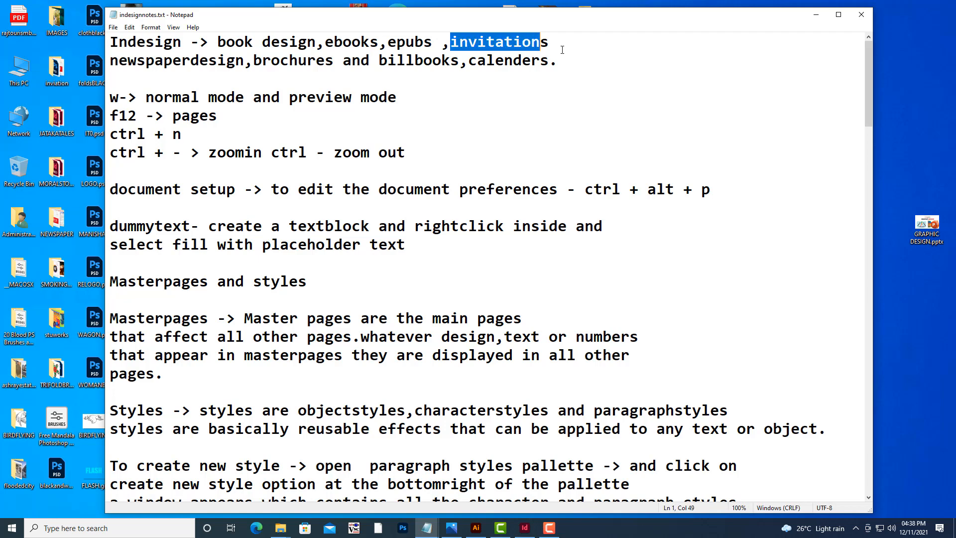
# Highlight the opening lines of the InDesign notes listing what InDesign is used for.
pyautogui.moveTo(114, 63); pyautogui.dragTo(302, 60)
pyautogui.moveTo(261, 60); pyautogui.dragTo(534, 72)
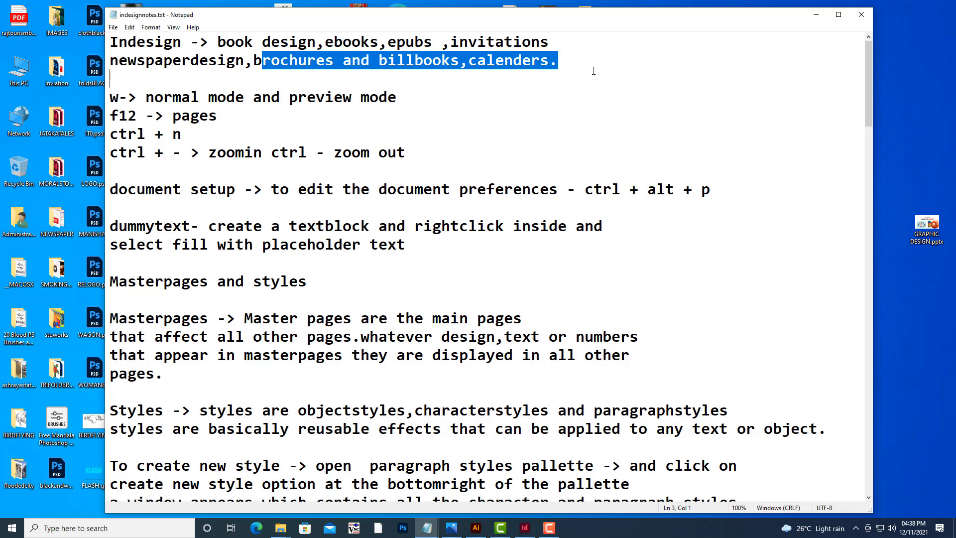
pyautogui.moveTo(575, 63); pyautogui.dragTo(34, 32)
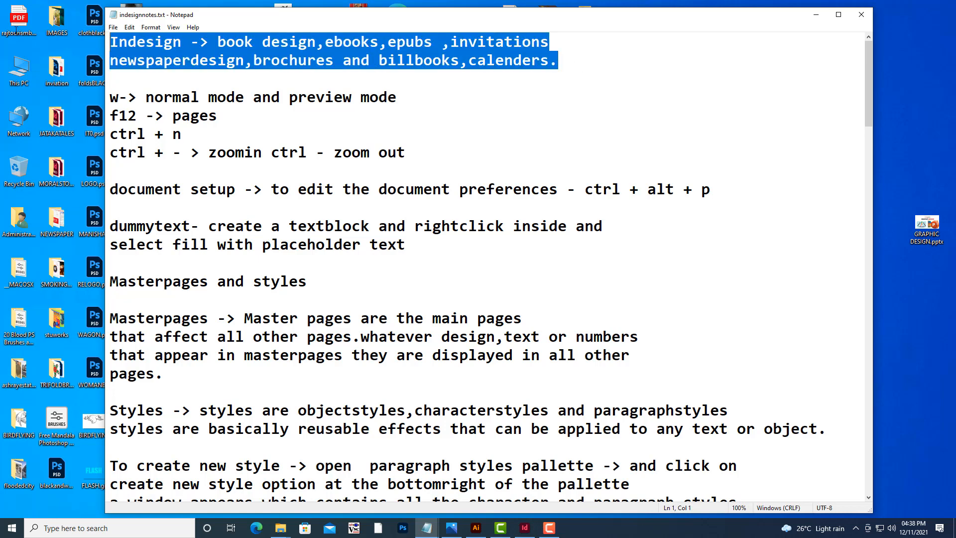
pyautogui.moveTo(229, 16); pyautogui.dragTo(218, 36)
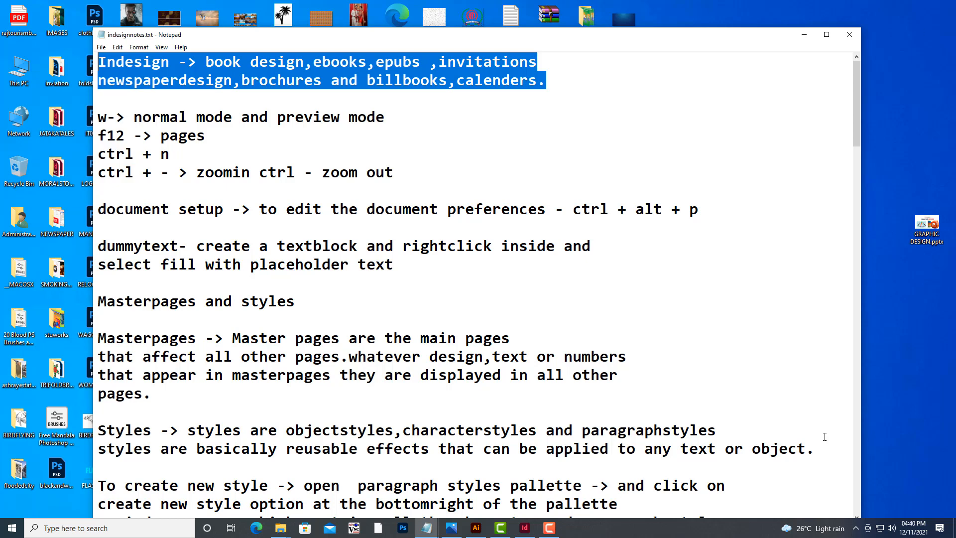
# Switch to InDesign and start a new document from the A4 print preset.
pyautogui.click(524, 527)
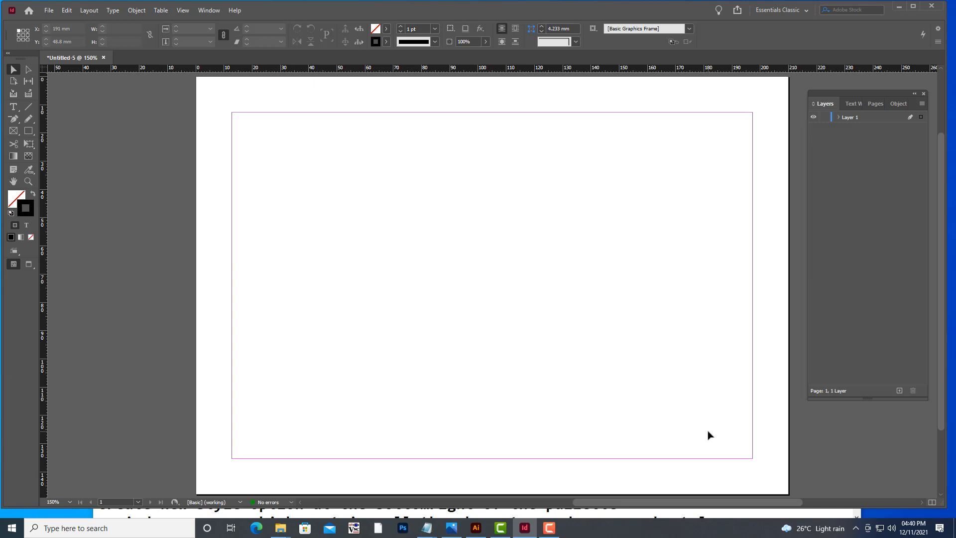
pyautogui.hotkey('ctrl', 'n')
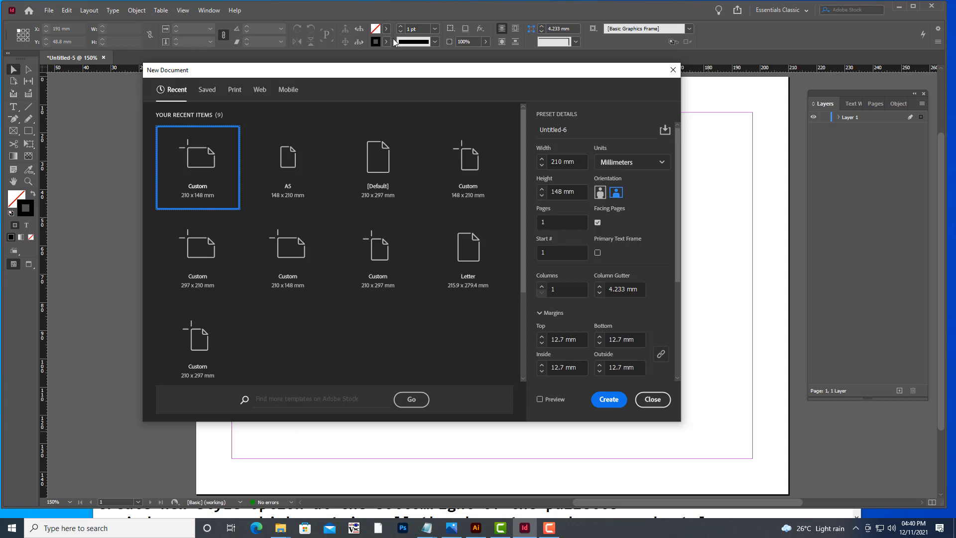
pyautogui.moveTo(370, 73); pyautogui.dragTo(386, 73)
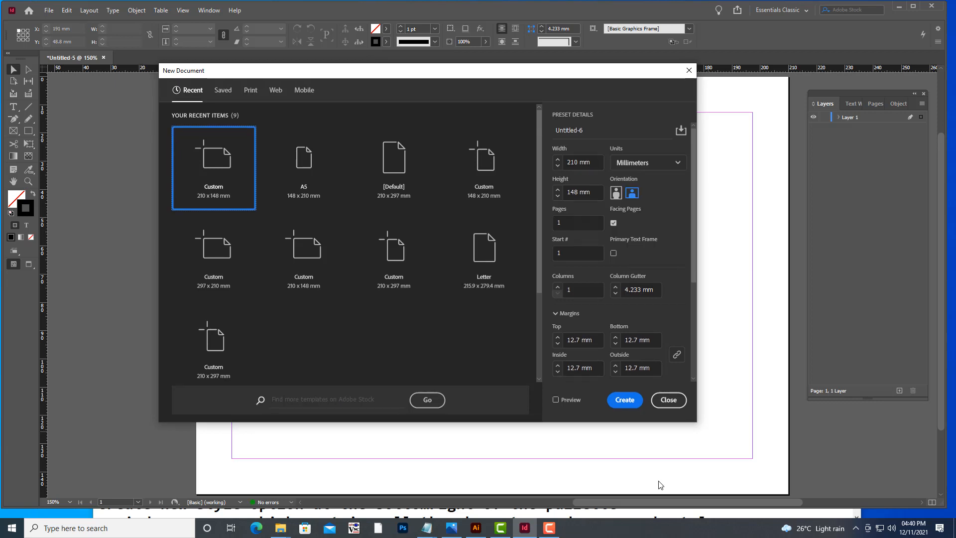
pyautogui.click(250, 90)
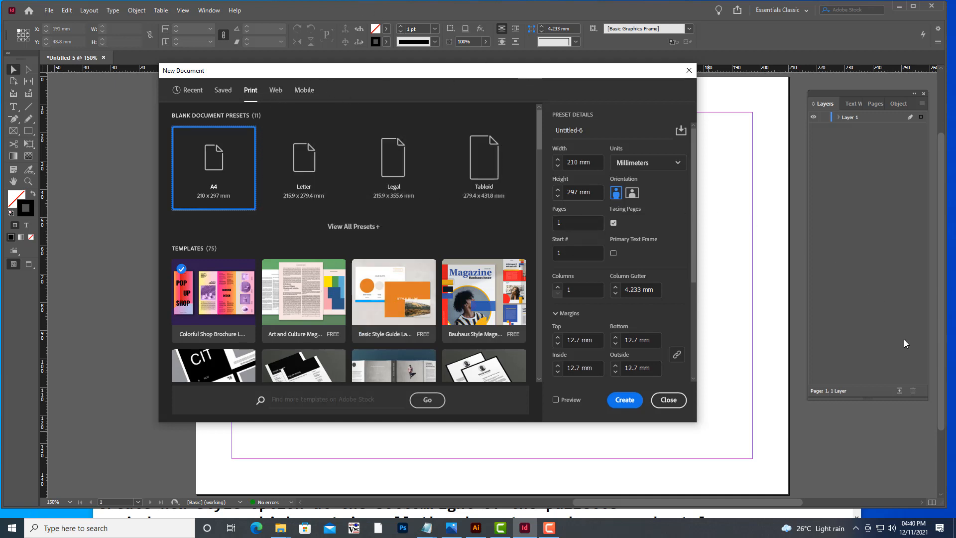
pyautogui.moveTo(574, 70); pyautogui.dragTo(528, 71)
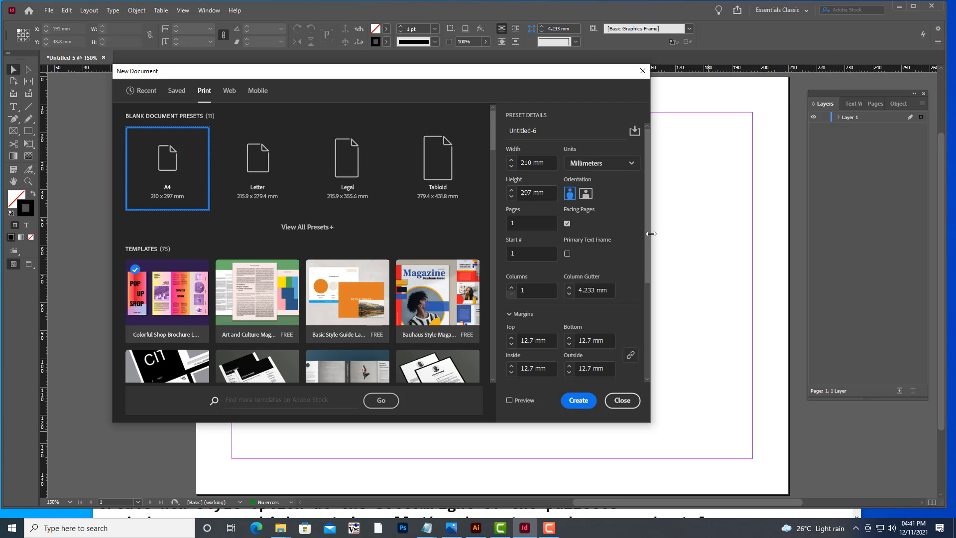
# Set the new document to 5 pages and change its units to Inches.
pyautogui.click(508, 220)
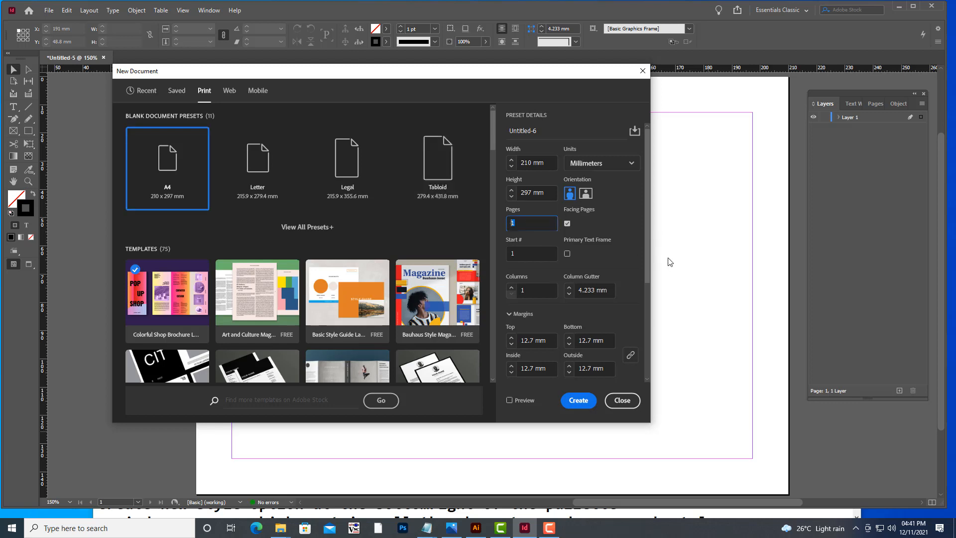
pyautogui.write('5')
pyautogui.click(613, 217)
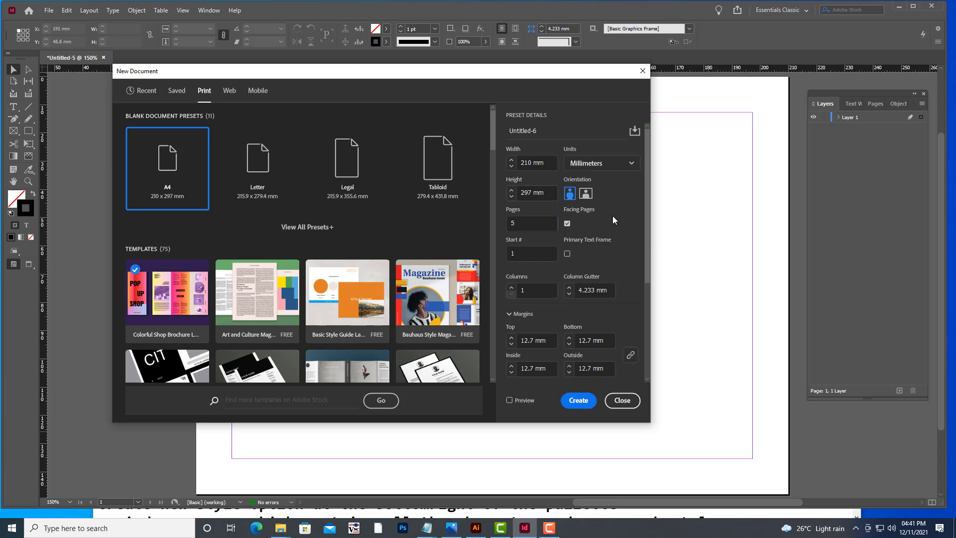
pyautogui.click(606, 166)
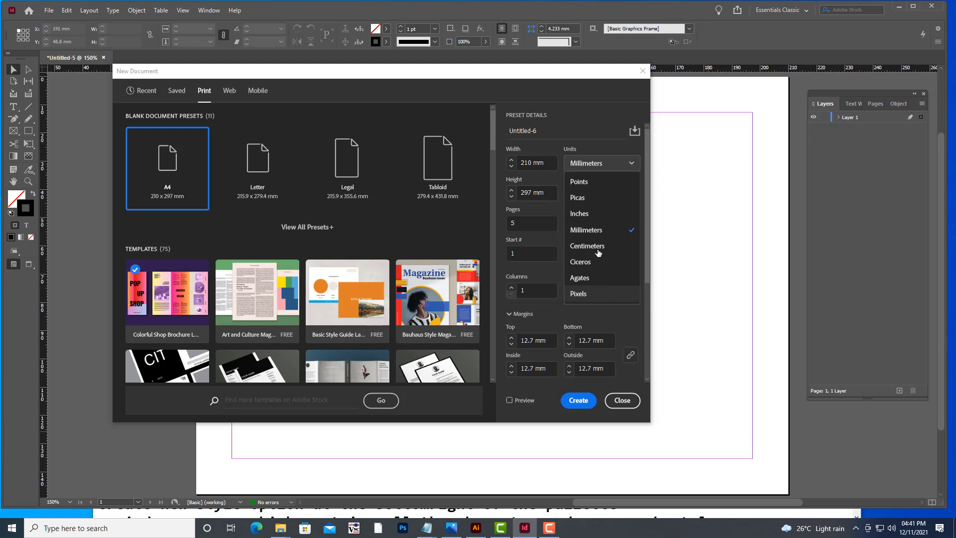
pyautogui.click(603, 220)
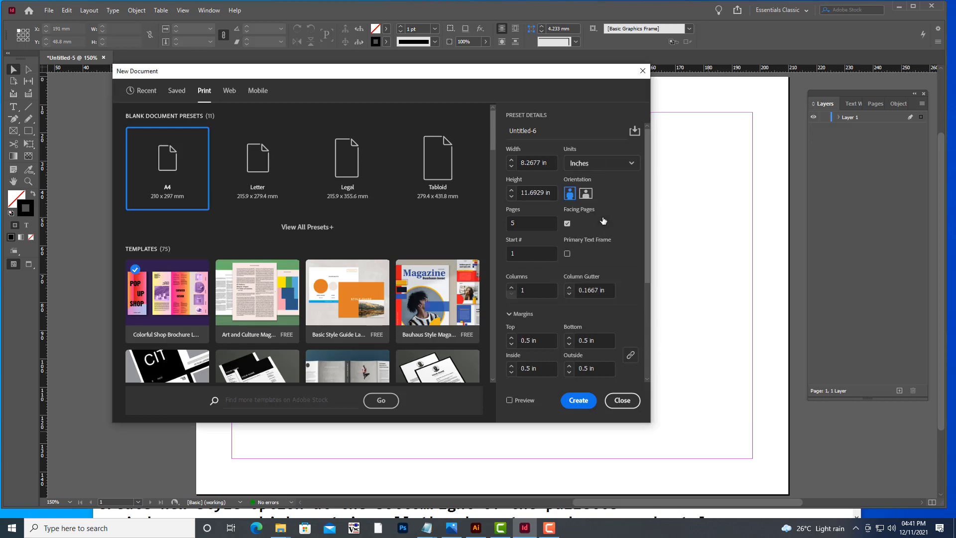
# Name the document preset firstproject.
pyautogui.moveTo(545, 129); pyautogui.dragTo(485, 129)
pyautogui.write('firstproject')
pyautogui.click(525, 221)
pyautogui.moveTo(486, 73); pyautogui.dragTo(498, 76)
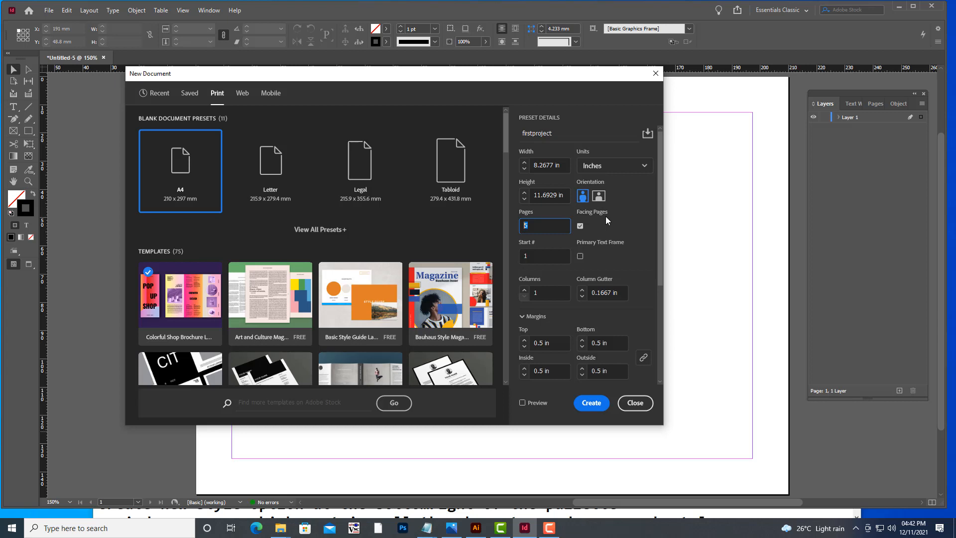
# Create the document with Facing Pages kept enabled.
pyautogui.click(579, 227)
pyautogui.click(581, 227)
pyautogui.moveTo(522, 74); pyautogui.dragTo(544, 66)
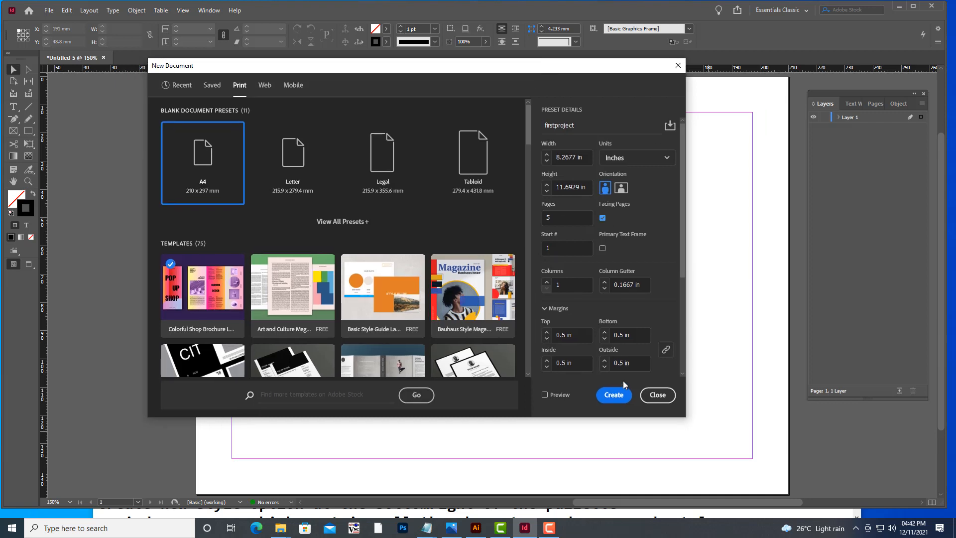
pyautogui.click(613, 395)
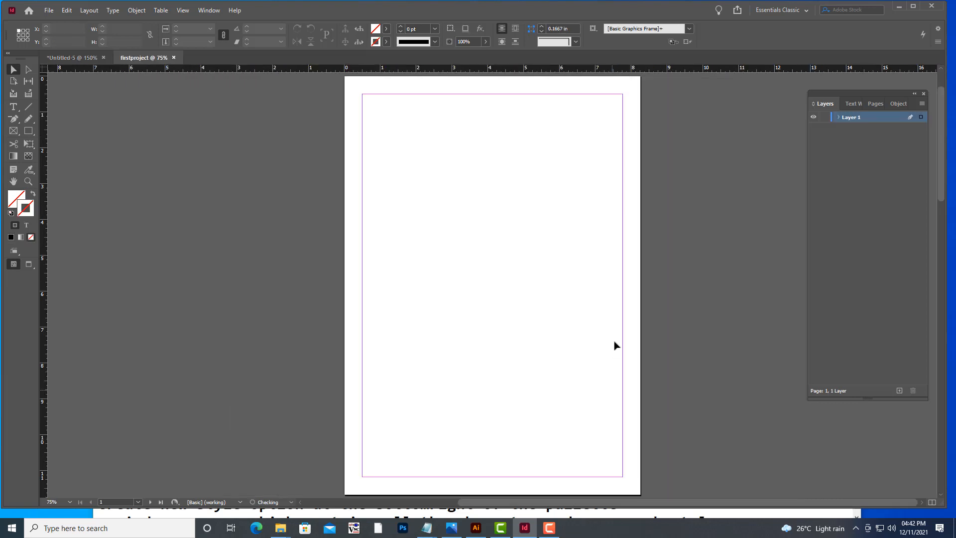
# Scroll through the new document to examine its pages and spreads.
pyautogui.scroll(-15, 616, 318)
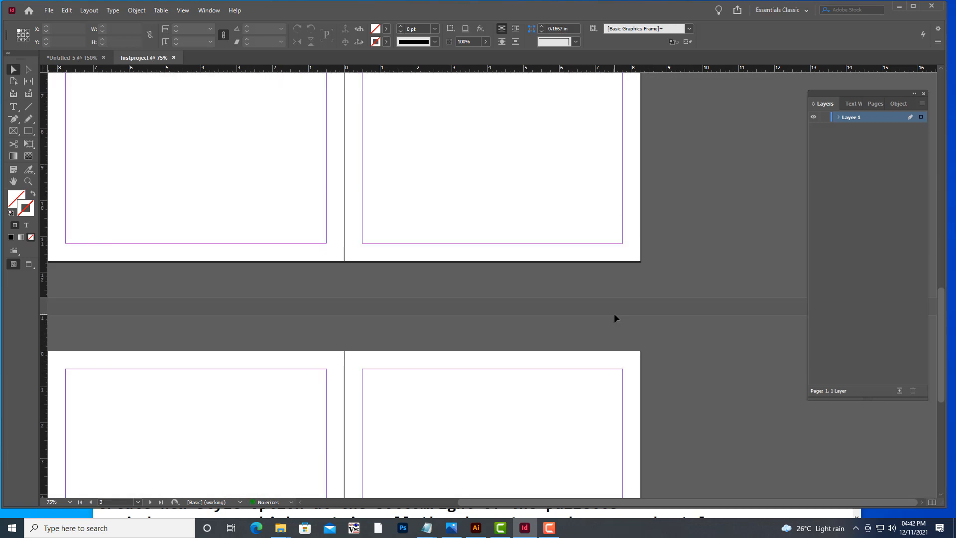
pyautogui.scroll(-2, 616, 318)
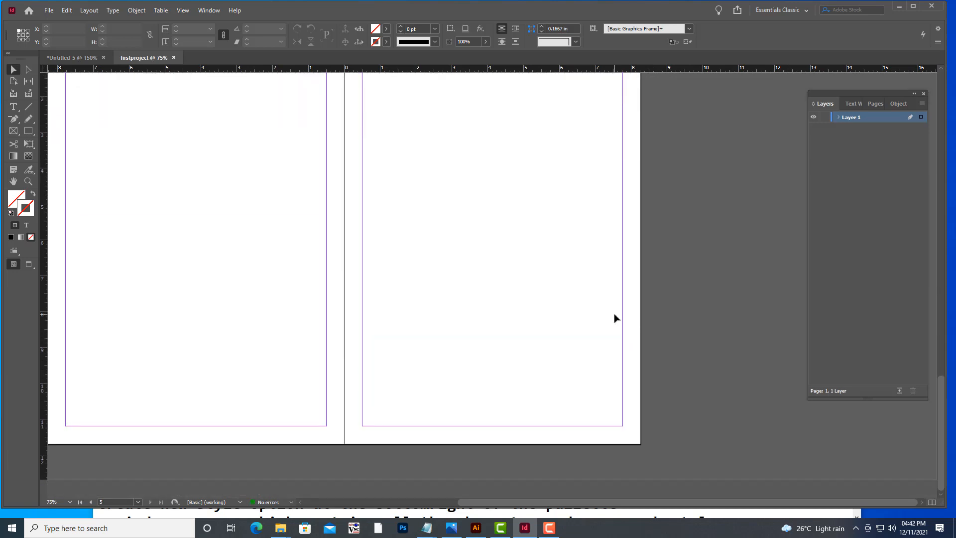
pyautogui.scroll(6, 615, 318)
pyautogui.scroll(8, 616, 318)
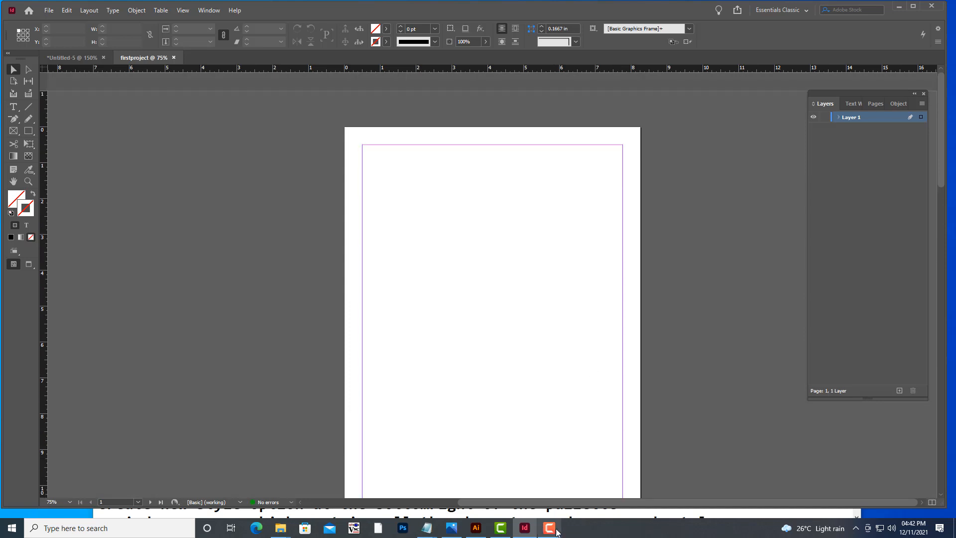
pyautogui.click(550, 528)
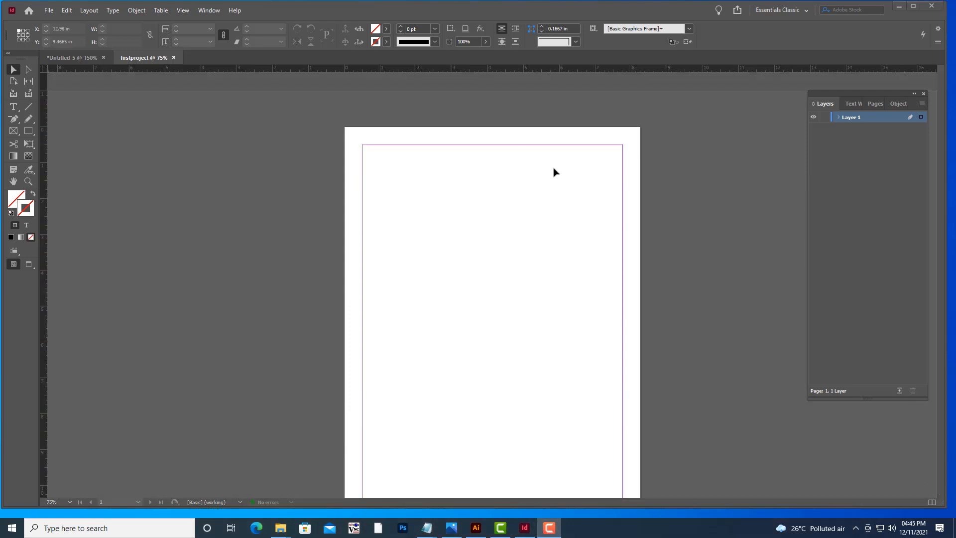
pyautogui.scroll(-1, 577, 201)
pyautogui.scroll(1, 577, 201)
pyautogui.scroll(-1, 577, 179)
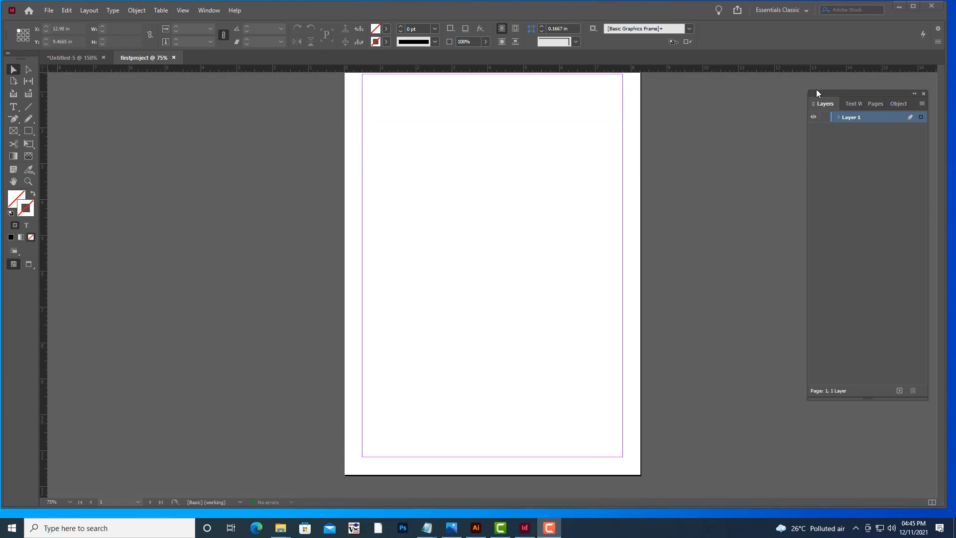
# Pull the Pages panel out into its own floating panel and close the Layers and Object Styles group.
pyautogui.moveTo(835, 90); pyautogui.dragTo(786, 93)
pyautogui.scroll(1, 476, 165)
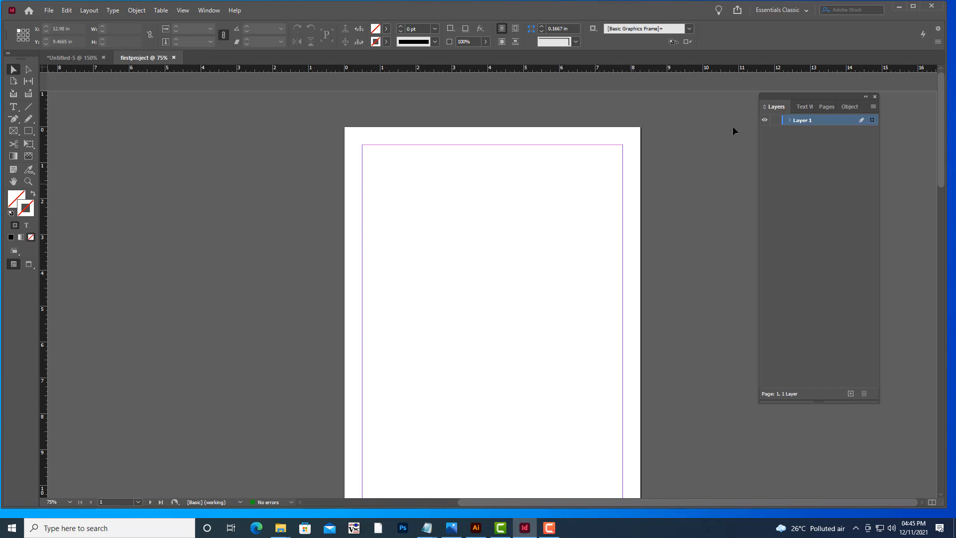
pyautogui.moveTo(787, 94); pyautogui.dragTo(416, 98)
pyautogui.click(814, 121)
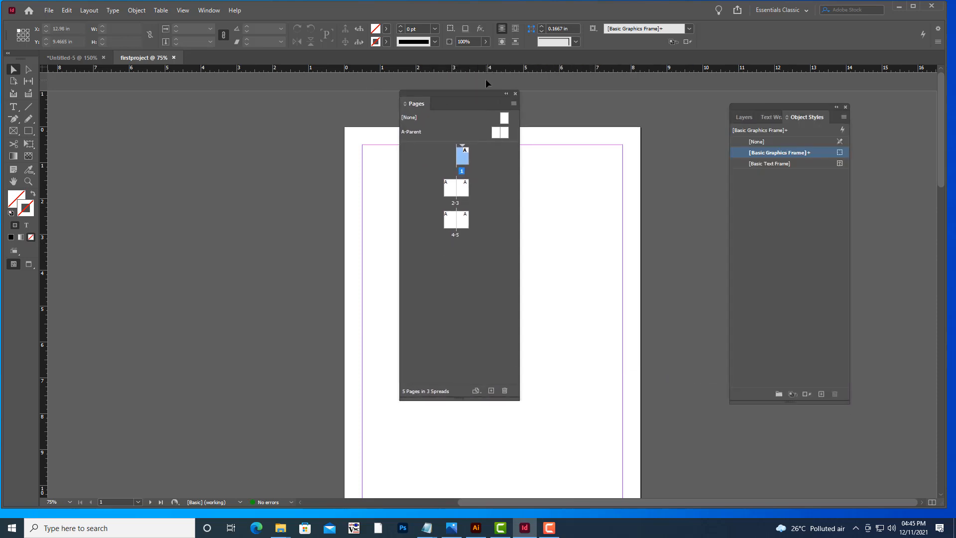
pyautogui.click(845, 108)
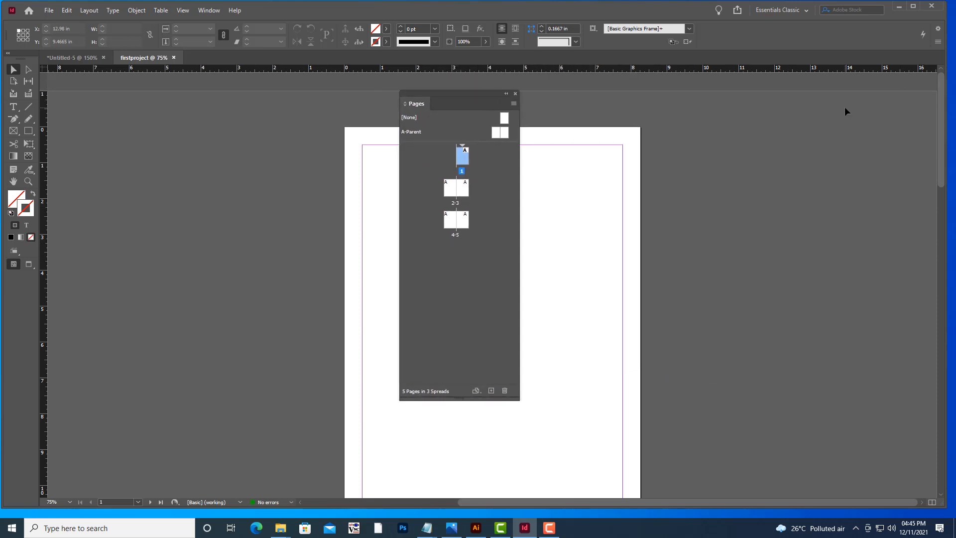
# Move the floating Pages panel to the right side of the workspace.
pyautogui.moveTo(448, 94); pyautogui.dragTo(788, 98)
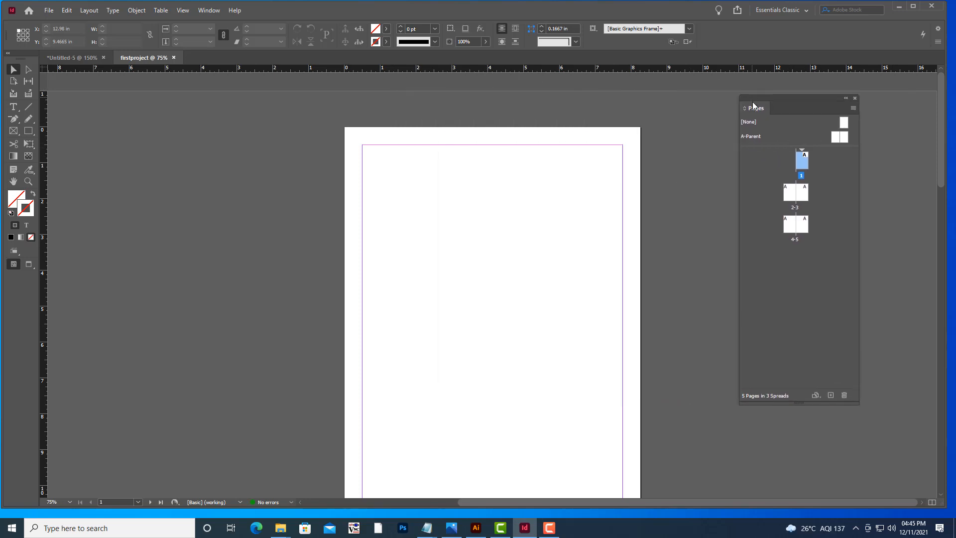
pyautogui.moveTo(754, 112); pyautogui.dragTo(760, 112)
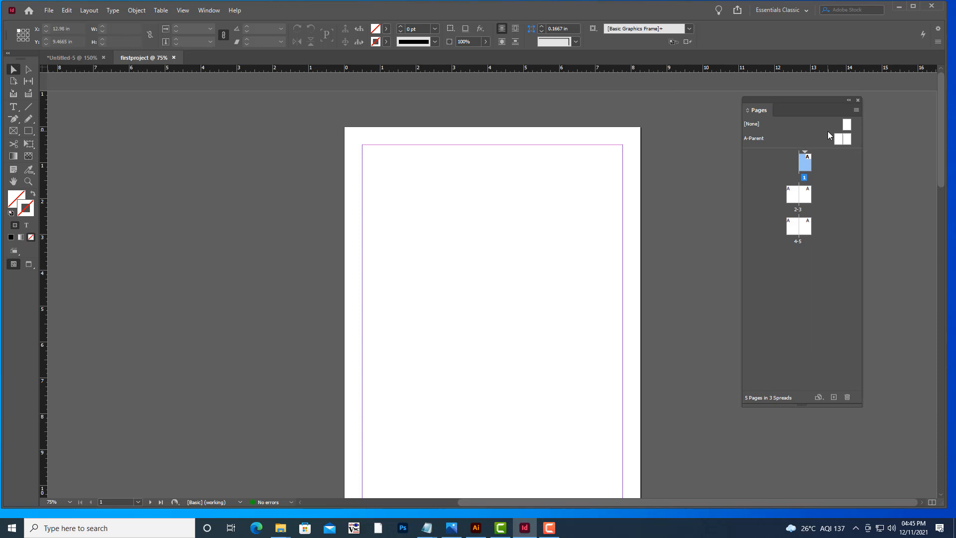
pyautogui.click(214, 11)
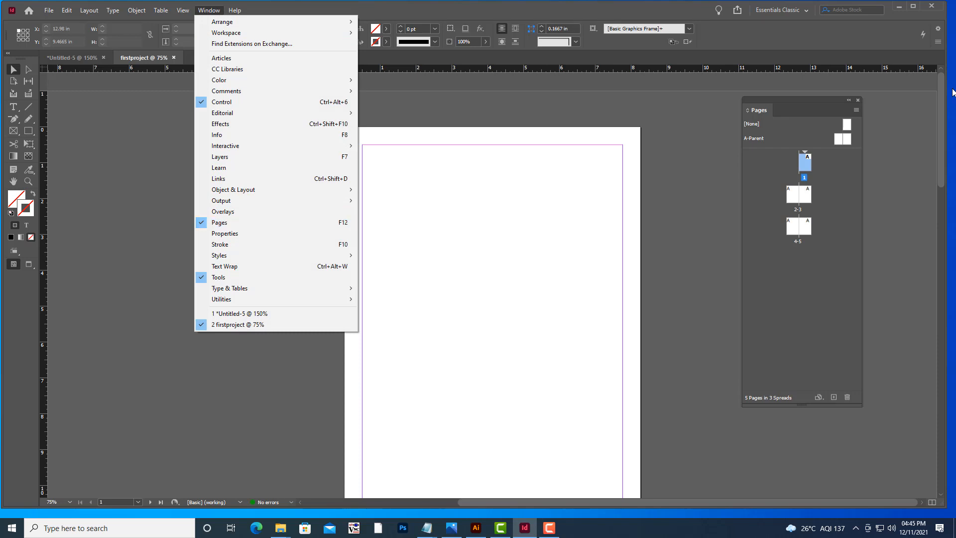
pyautogui.click(763, 101)
pyautogui.moveTo(763, 101); pyautogui.dragTo(774, 104)
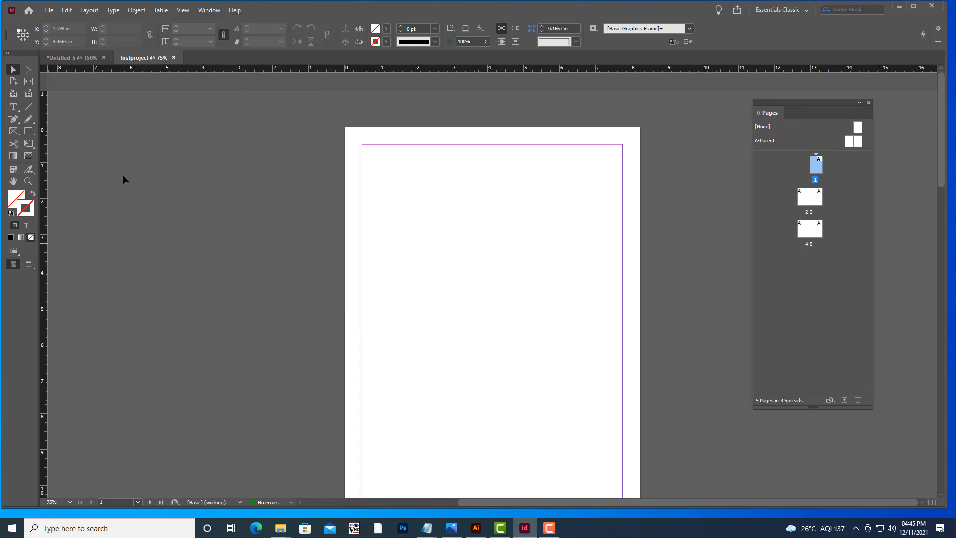
# Scroll and zoom out and in to examine all five pages of the document.
pyautogui.scroll(-5, 587, 179)
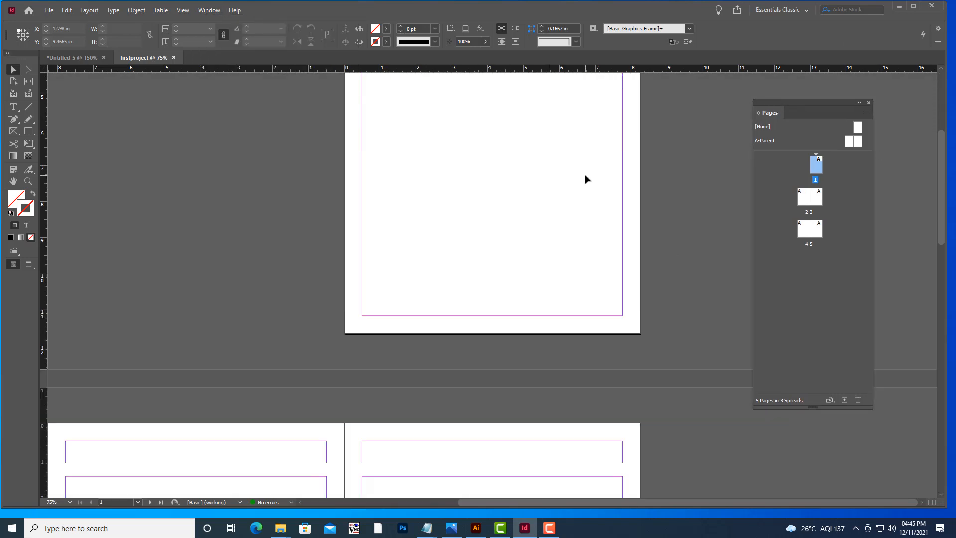
pyautogui.scroll(-15, 588, 131)
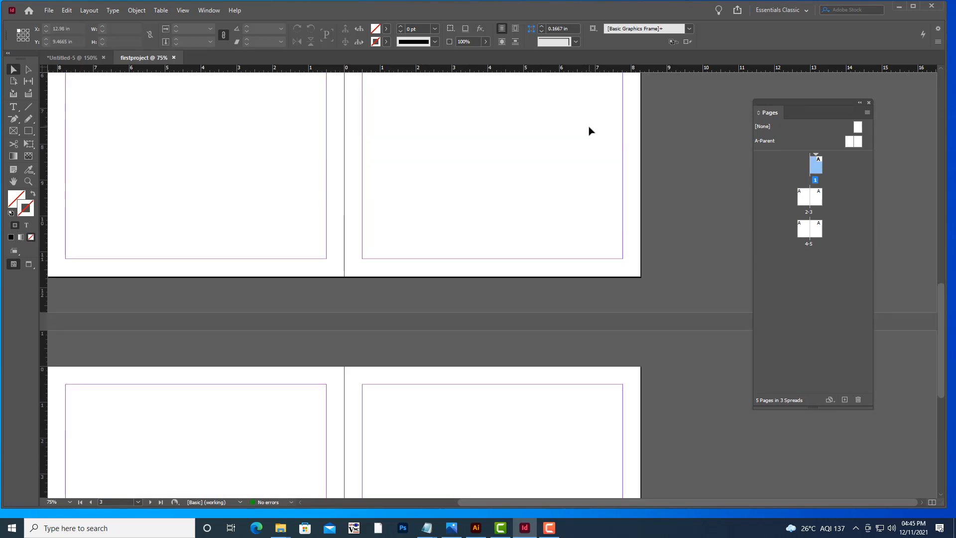
pyautogui.scroll(-3, 588, 131)
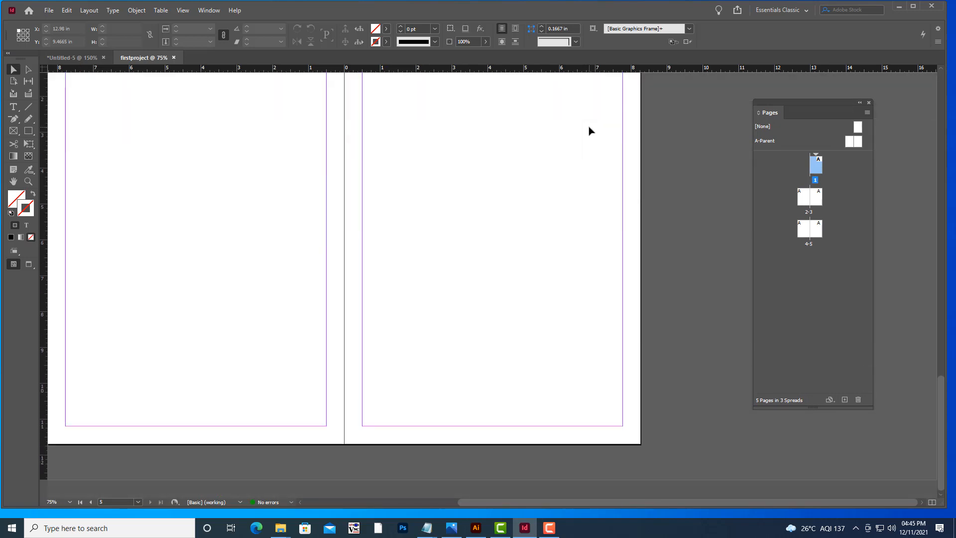
pyautogui.scroll(-4, 589, 126)
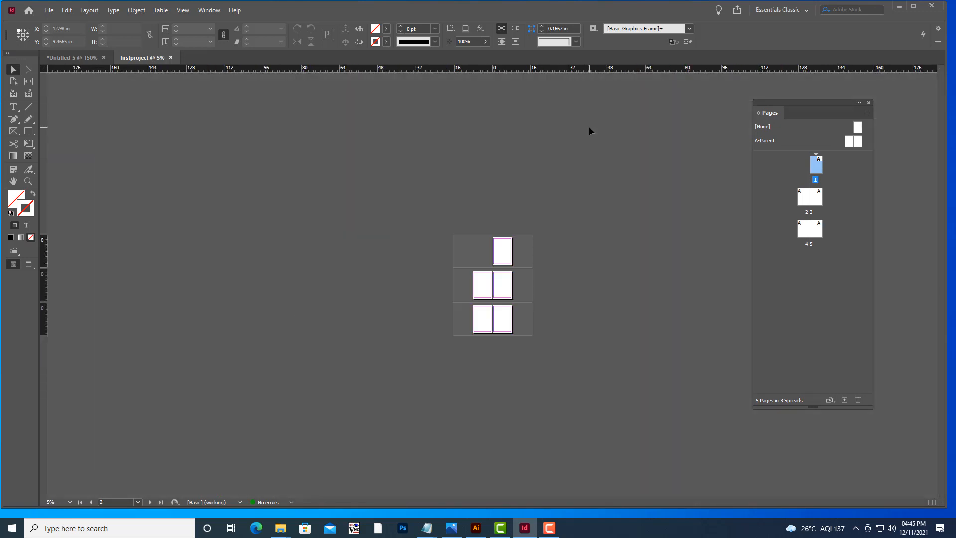
pyautogui.scroll(2, 588, 127)
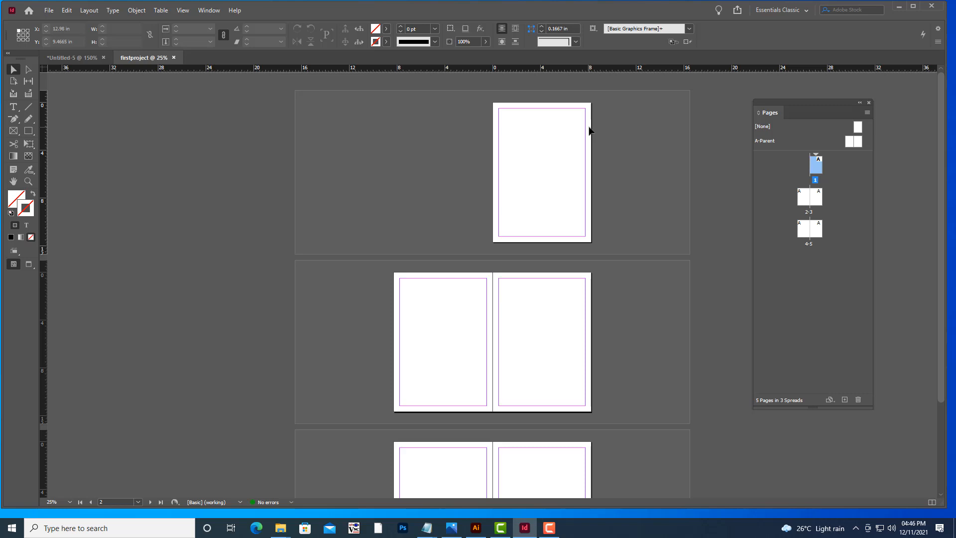
pyautogui.hotkey('ctrl', '-')
pyautogui.hotkey('ctrl', '-')
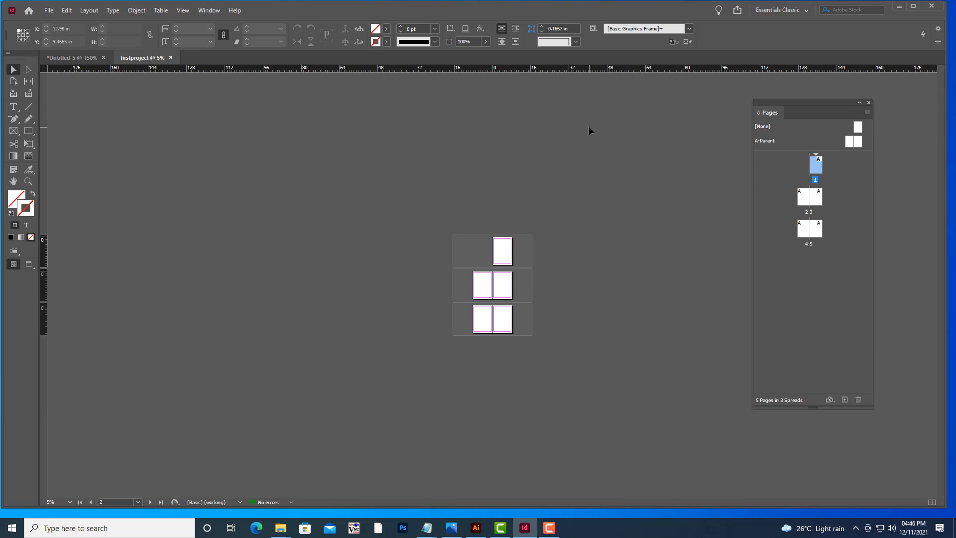
pyautogui.hotkey('ctrl', '=')
pyautogui.hotkey('ctrl', '=')
pyautogui.hotkey('ctrl', '=')
pyautogui.hotkey('ctrl', '-')
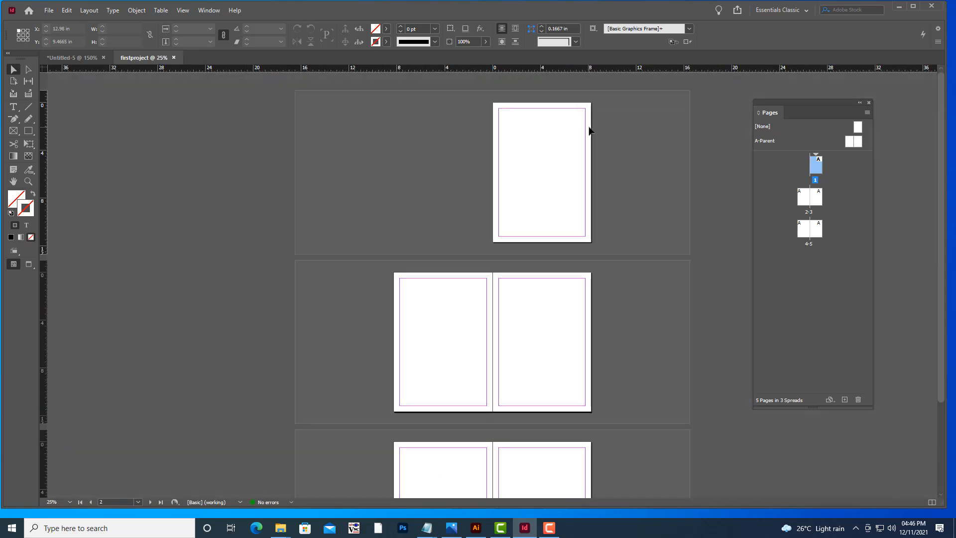
pyautogui.hotkey('ctrl', '-')
pyautogui.hotkey('ctrl', '=')
pyautogui.hotkey('ctrl', '=')
# Zoom out and back in and scroll to examine the first page and the spread below it.
pyautogui.hotkey('ctrl', '=')
pyautogui.hotkey('ctrl', '=')
pyautogui.hotkey('ctrl', '-')
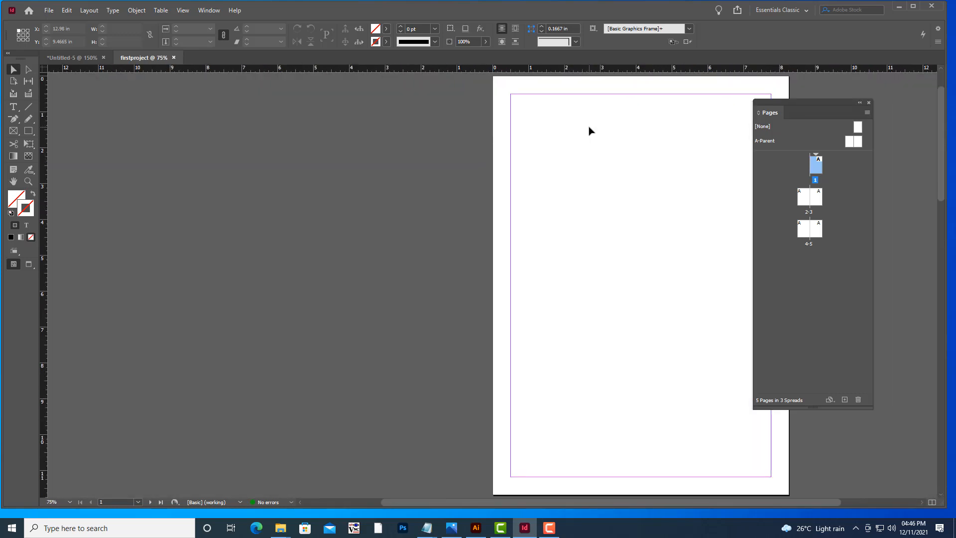
pyautogui.hotkey('ctrl', '-')
pyautogui.hotkey('ctrl', '-')
pyautogui.hotkey('ctrl', '=')
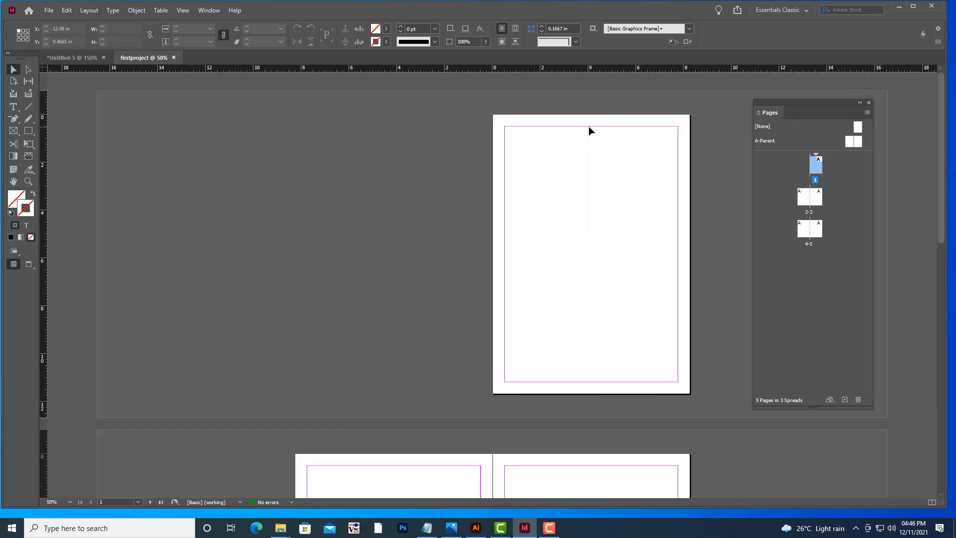
pyautogui.hotkey('ctrl', '=')
pyautogui.hotkey('ctrl', '-')
pyautogui.scroll(-3, 589, 130)
pyautogui.scroll(3, 589, 131)
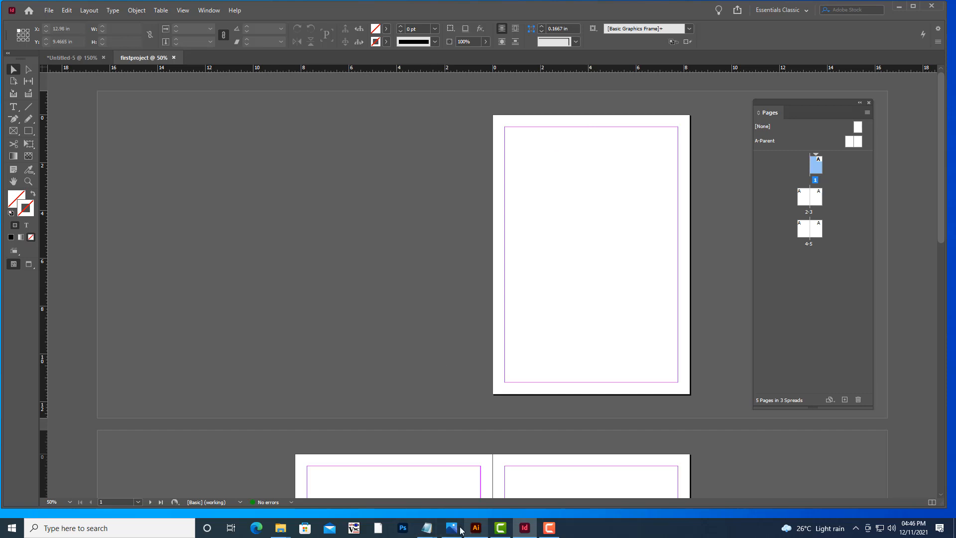
# Switch to the InDesign notes in Notepad, highlight the lines on normal/preview mode and the Pages shortcut, then minimize Notepad.
pyautogui.click(424, 531)
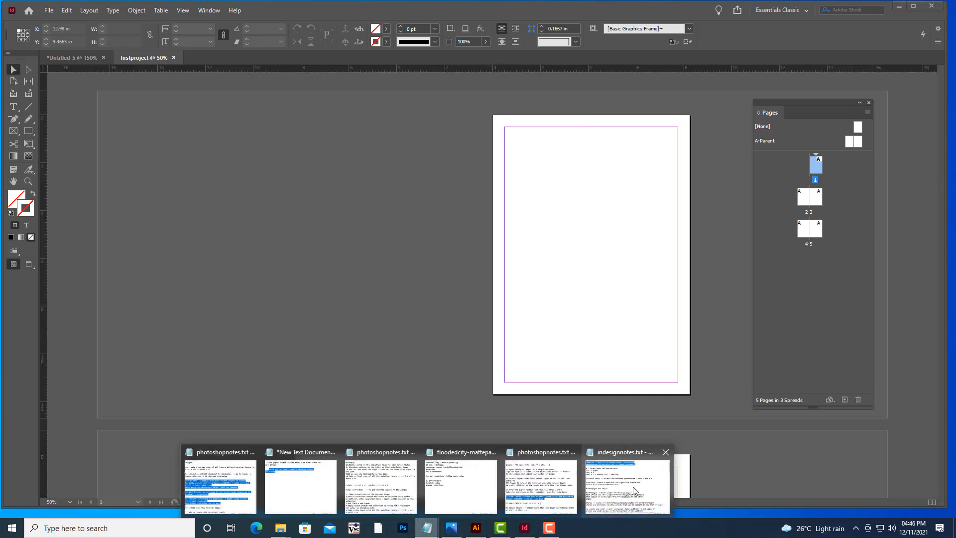
pyautogui.click(633, 493)
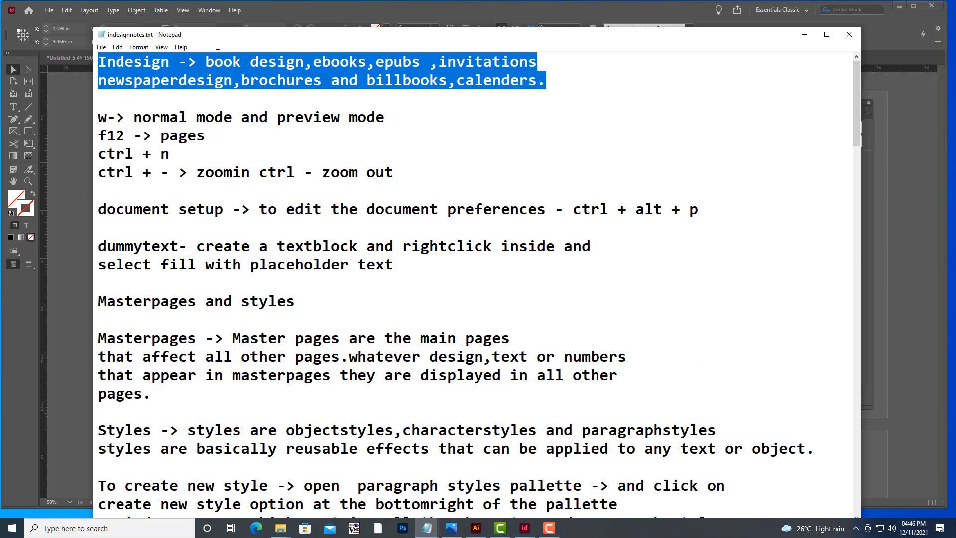
pyautogui.moveTo(324, 38); pyautogui.dragTo(459, 54)
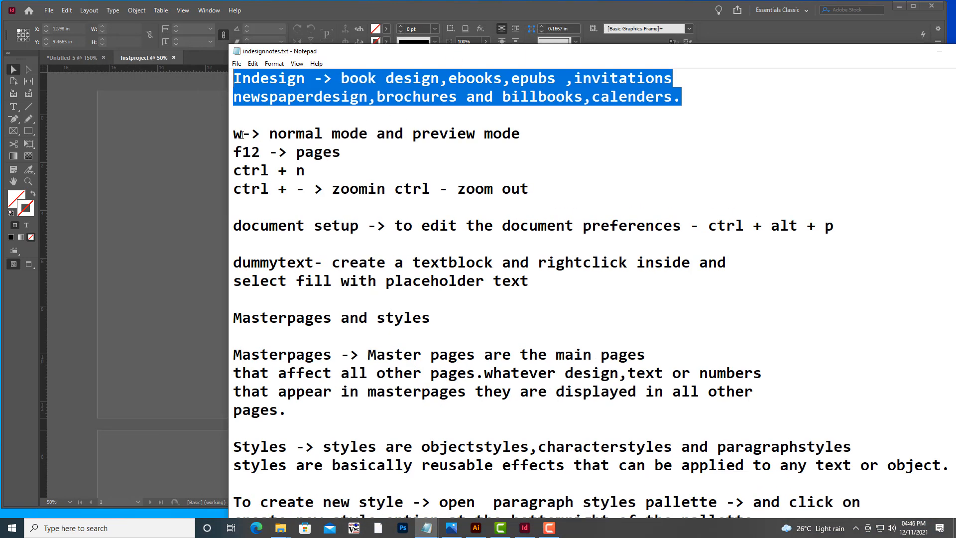
pyautogui.moveTo(233, 135); pyautogui.dragTo(512, 144)
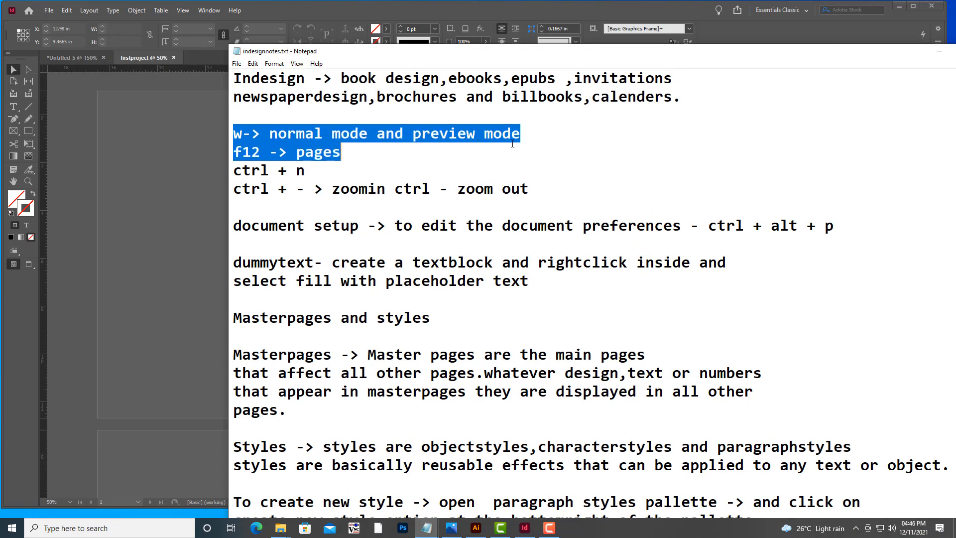
pyautogui.click(234, 116)
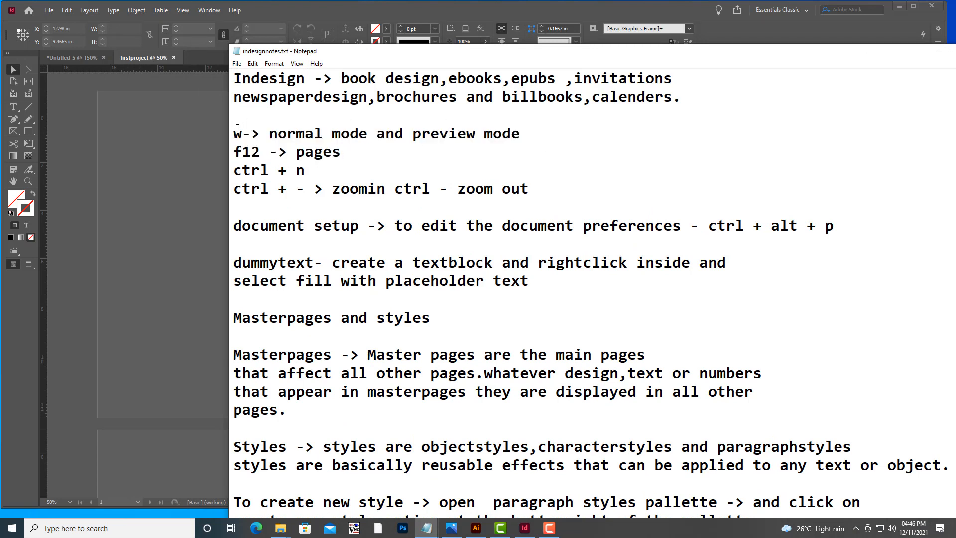
pyautogui.moveTo(233, 134); pyautogui.dragTo(530, 150)
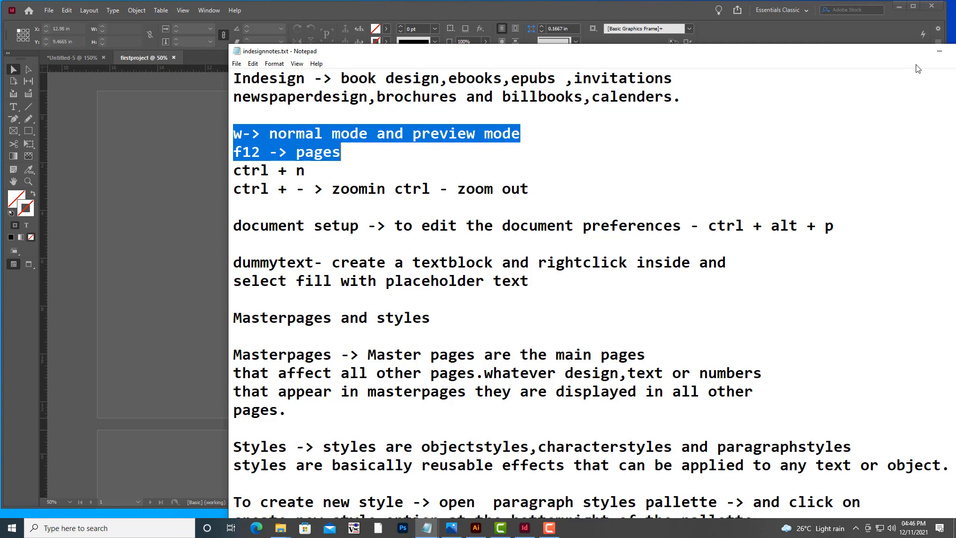
pyautogui.click(939, 54)
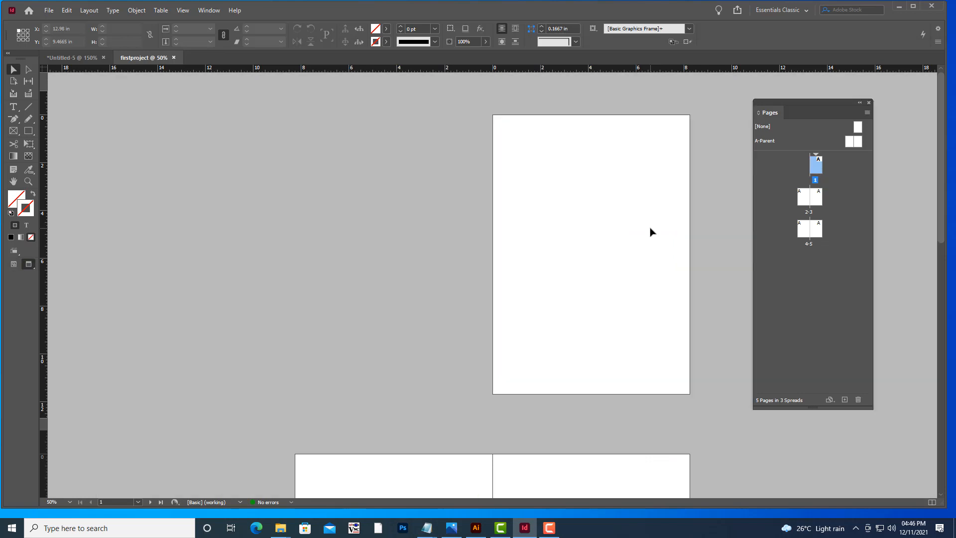
# Toggle between Normal and Preview screen modes and scroll through the spreads in each mode.
pyautogui.press('w')
pyautogui.press('w')
pyautogui.press('w')
pyautogui.press('w')
pyautogui.press('w')
pyautogui.press('w')
pyautogui.press('w')
pyautogui.press('w')
pyautogui.press('w')
pyautogui.press('w')
pyautogui.press('w')
pyautogui.scroll(-10, 600, 219)
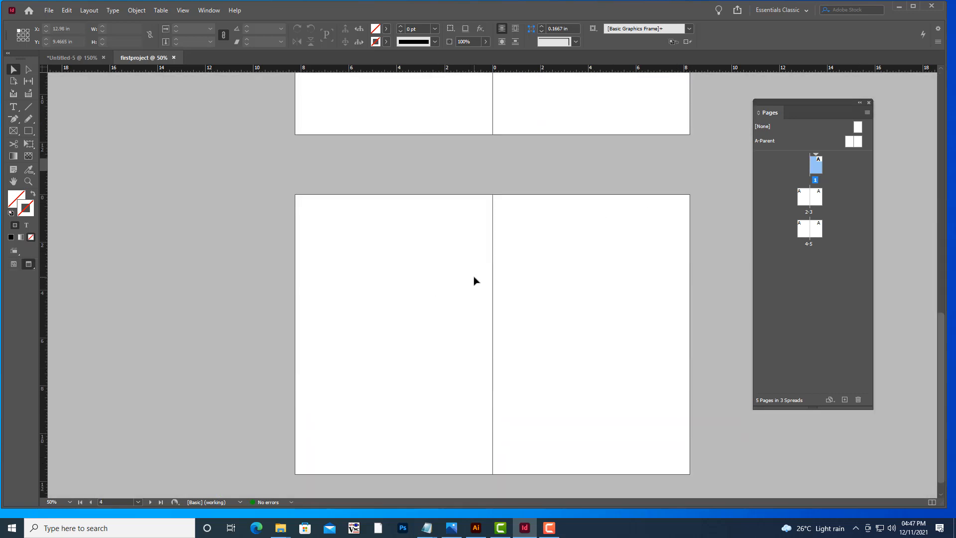
pyautogui.scroll(8, 474, 281)
pyautogui.scroll(5, 475, 281)
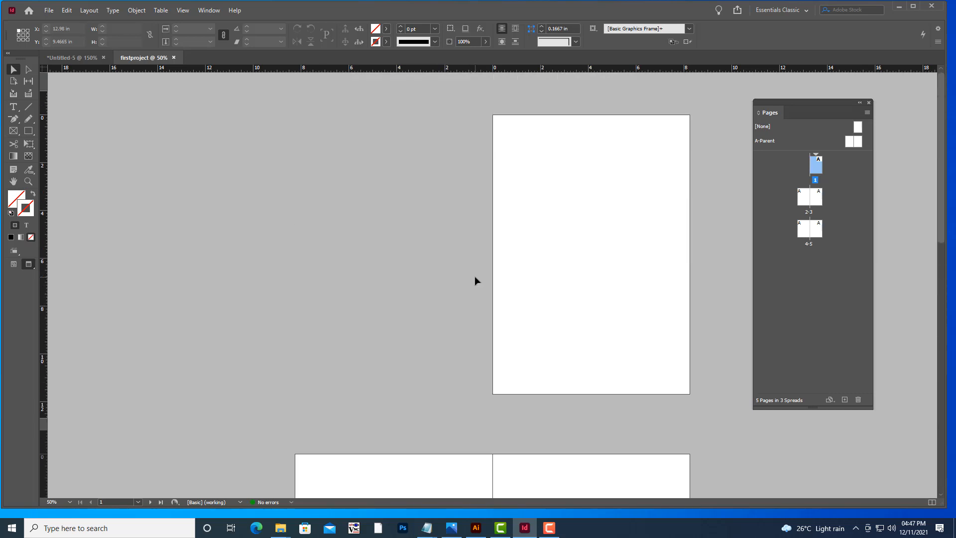
pyautogui.scroll(-8, 475, 281)
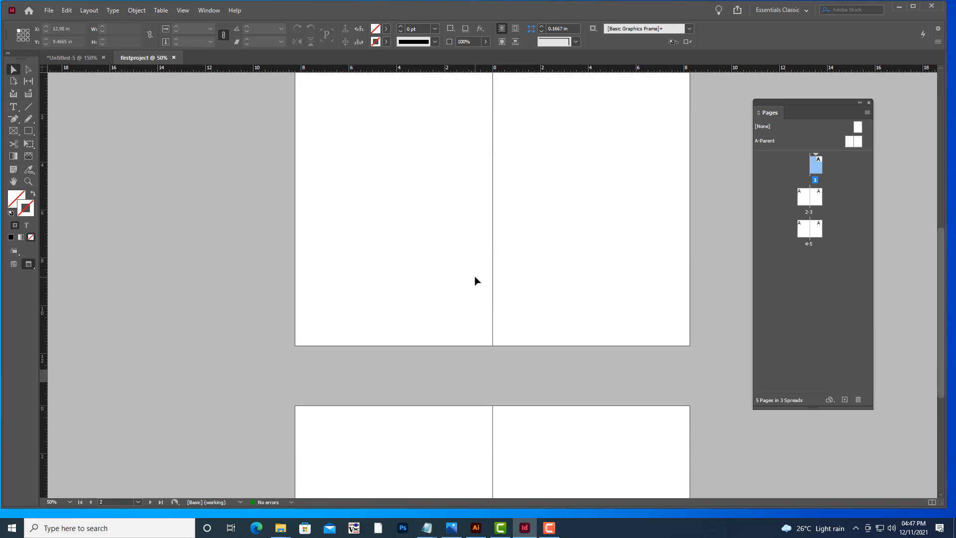
pyautogui.scroll(3, 475, 282)
pyautogui.scroll(5, 476, 281)
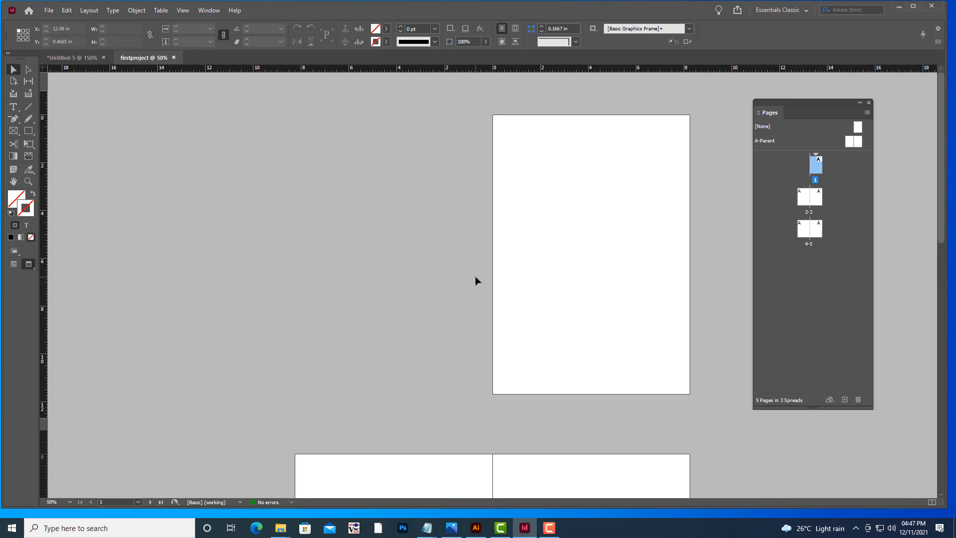
# Switch between Normal and Preview screen modes again, finishing in Normal mode.
pyautogui.press('w')
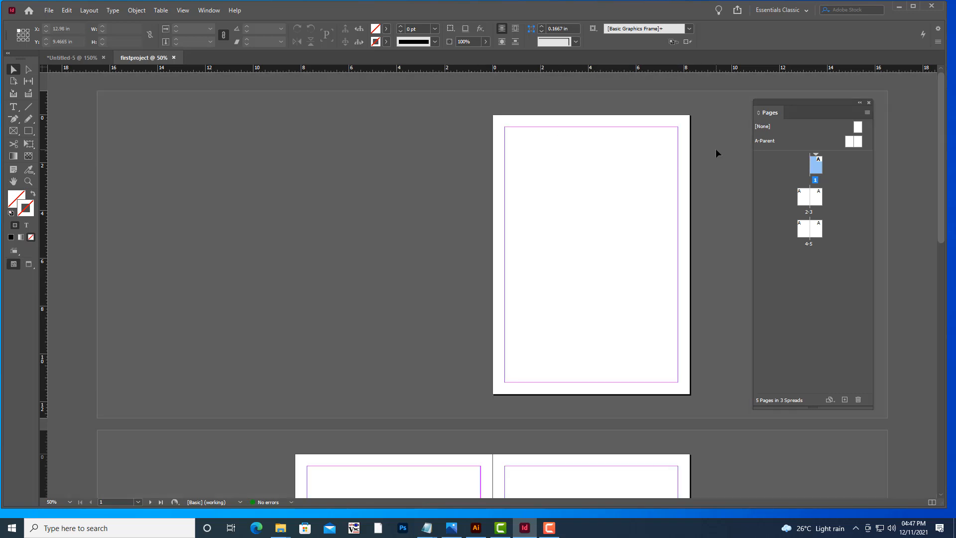
pyautogui.press('w')
pyautogui.press('w')
pyautogui.press('w')
pyautogui.press('w')
pyautogui.press('w')
pyautogui.press('w')
pyautogui.press('w')
pyautogui.press('w')
pyautogui.press('w')
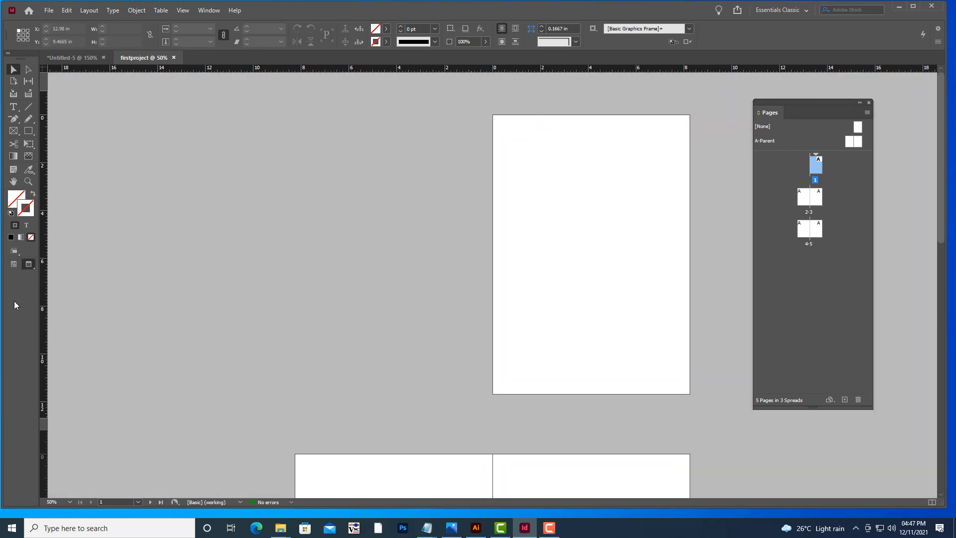
pyautogui.click(14, 264)
pyautogui.click(28, 263)
pyautogui.click(13, 264)
pyautogui.click(29, 264)
pyautogui.press('w')
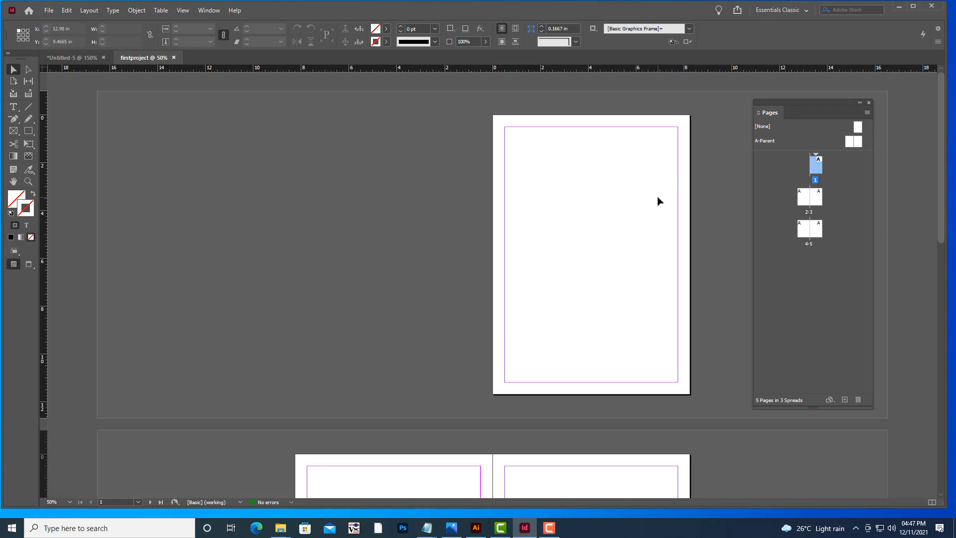
# Reposition the floating Pages panel slightly up and to the left beside the first page.
pyautogui.hotkey('ctrl', '-')
pyautogui.hotkey('ctrl', '-')
pyautogui.press('-')
pyautogui.hotkey('ctrl', '=')
pyautogui.hotkey('ctrl', '=')
pyautogui.hotkey('ctrl', '=')
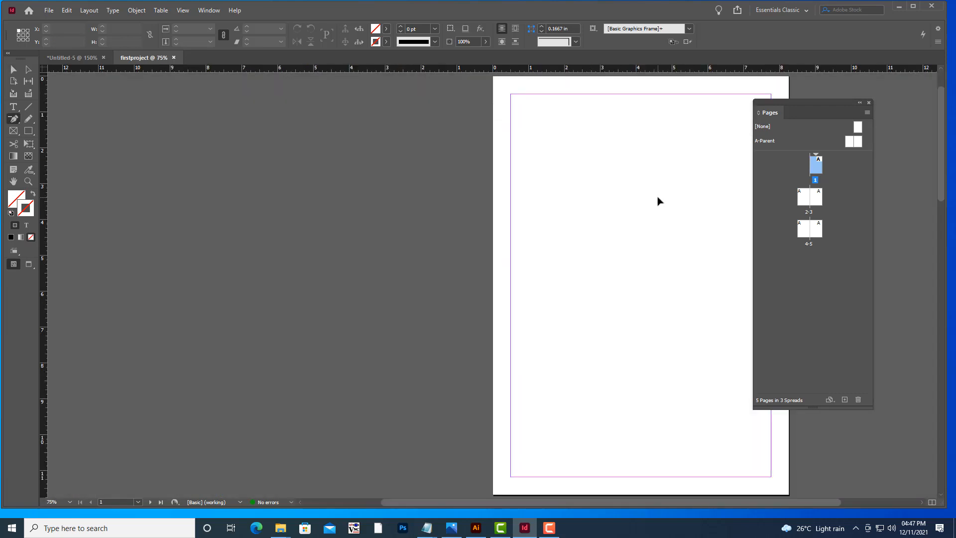
pyautogui.hotkey('ctrl', '-')
pyautogui.hotkey('ctrl', '=')
pyautogui.click(13, 69)
pyautogui.press('h')
pyautogui.moveTo(555, 186); pyautogui.dragTo(406, 186)
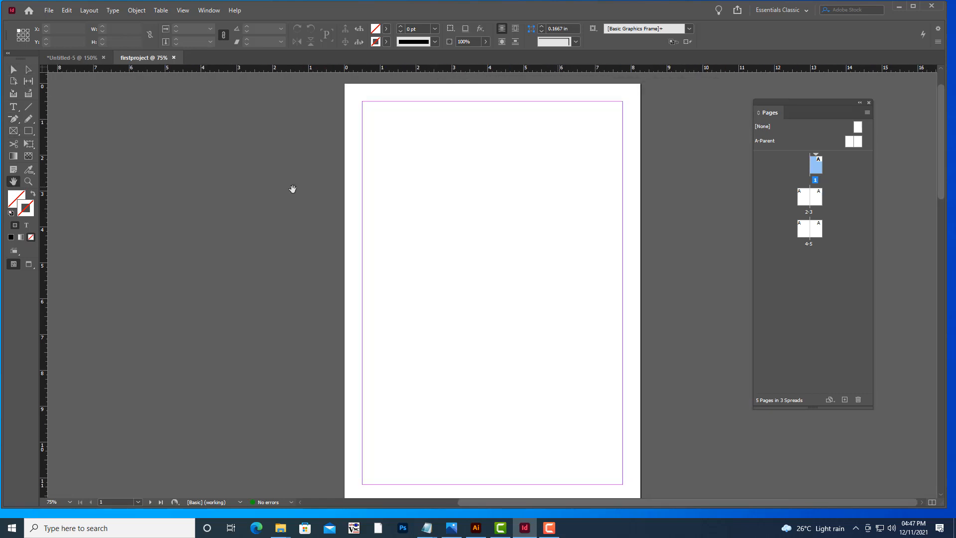
pyautogui.moveTo(777, 103); pyautogui.dragTo(723, 93)
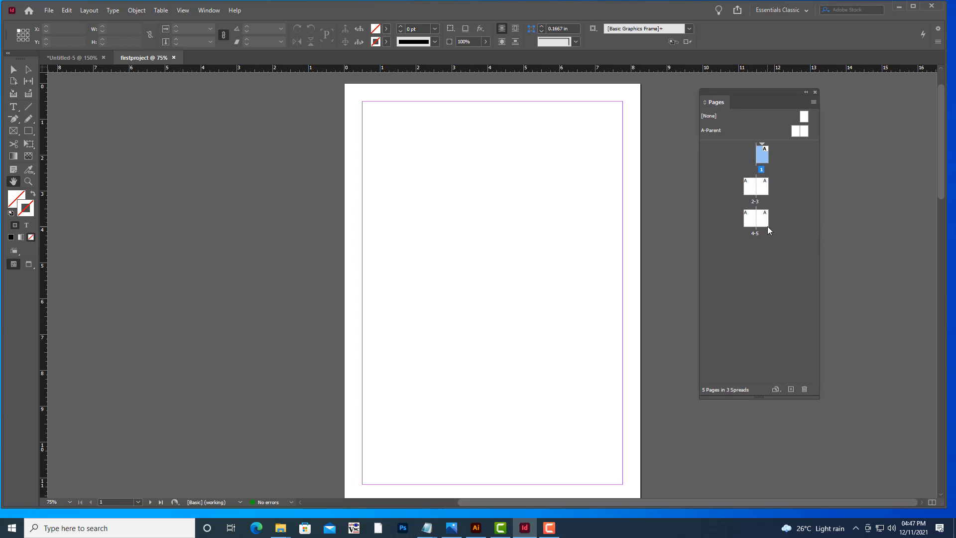
pyautogui.moveTo(767, 91); pyautogui.dragTo(778, 86)
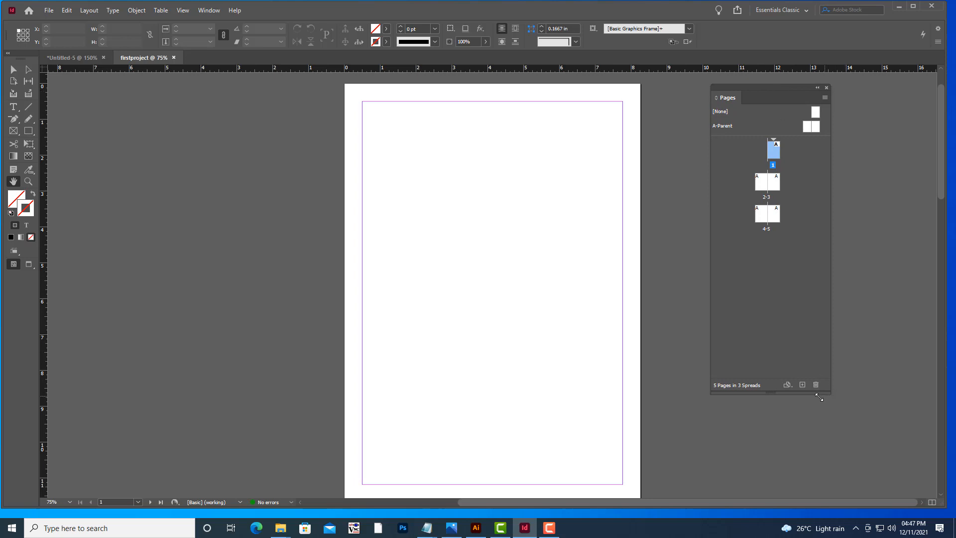
# Add five new pages to the document from the Pages panel.
pyautogui.click(802, 385)
pyautogui.click(802, 385)
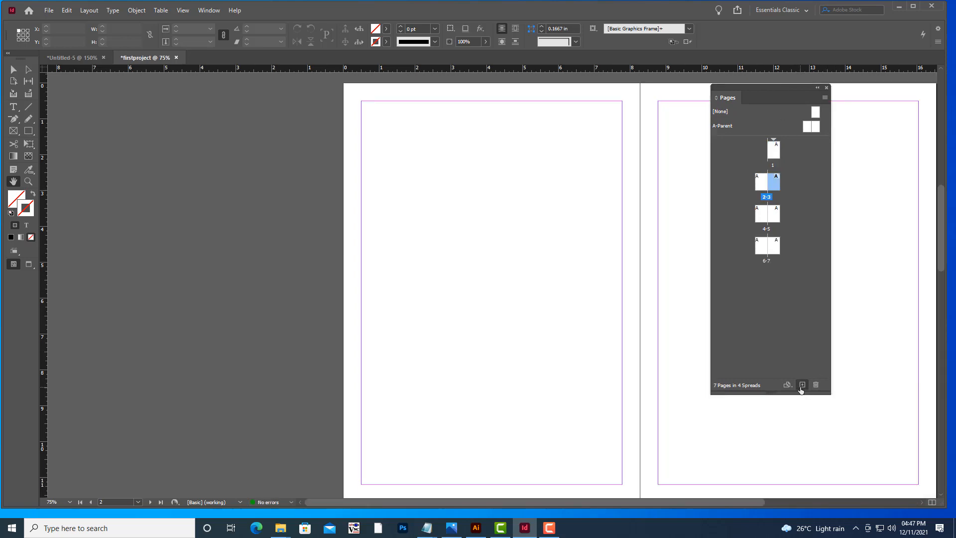
pyautogui.click(802, 385)
pyautogui.click(802, 385)
pyautogui.click(801, 385)
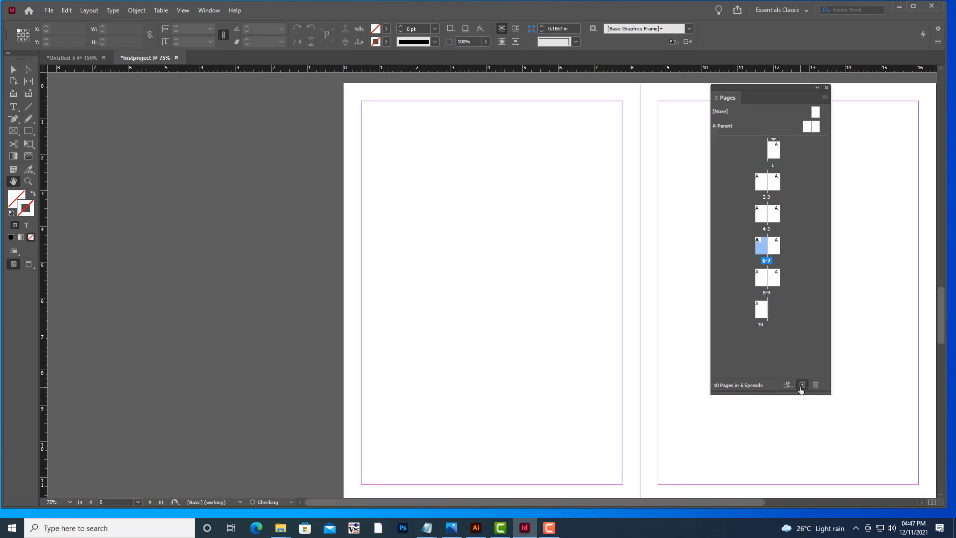
# Scroll and zoom out to examine all ten pages of the document.
pyautogui.scroll(5, 524, 311)
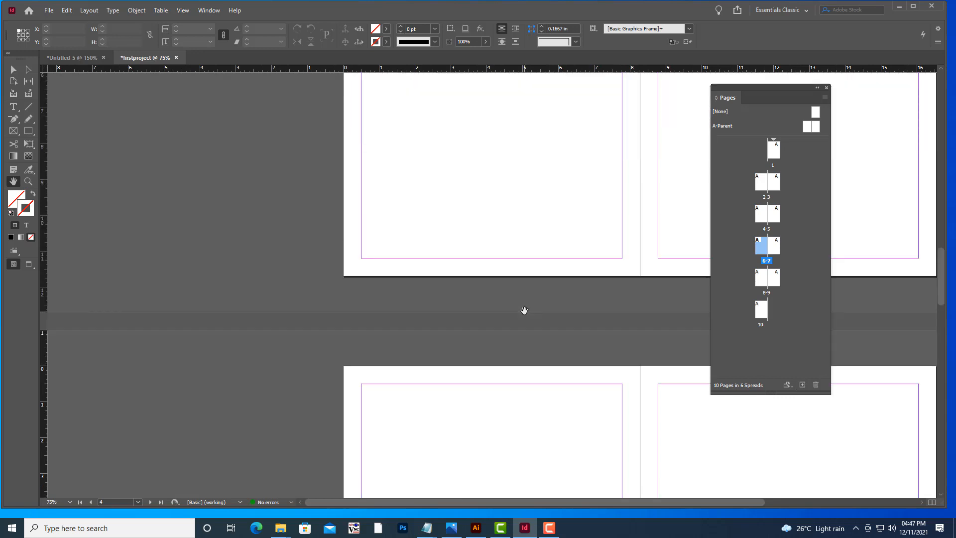
pyautogui.scroll(-8, 524, 310)
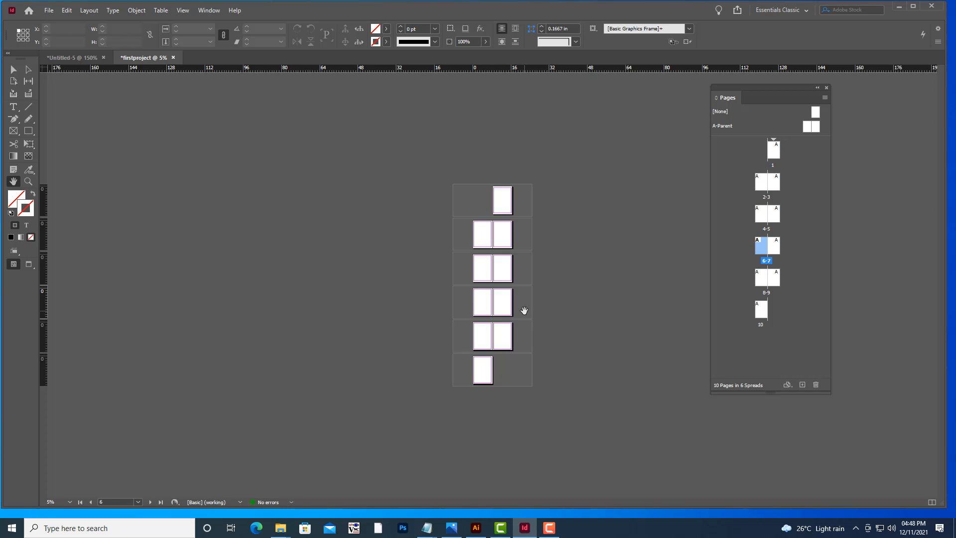
pyautogui.scroll(2, 525, 310)
pyautogui.scroll(-2, 523, 310)
pyautogui.hotkey('ctrl', '=')
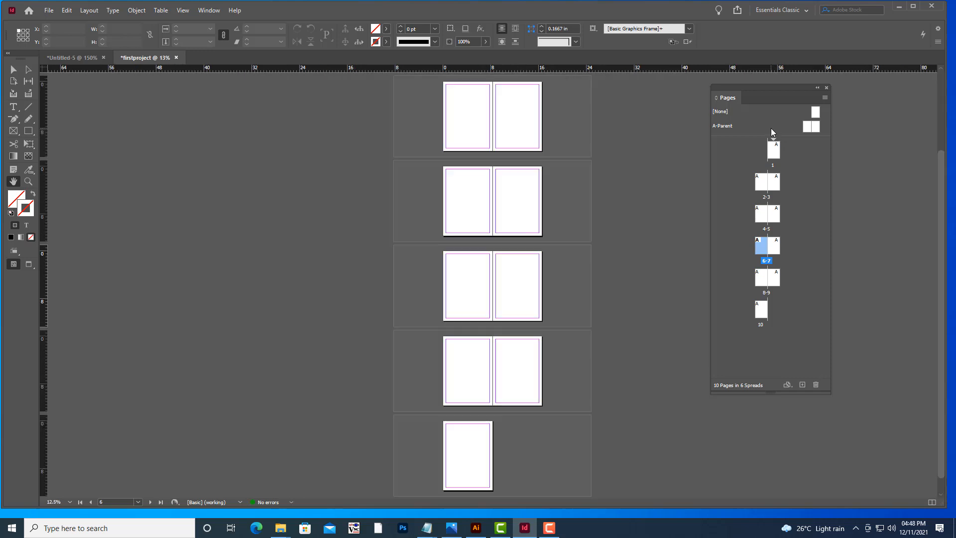
pyautogui.hotkey('ctrl', '=')
pyautogui.hotkey('ctrl', '-')
pyautogui.scroll(3, 592, 217)
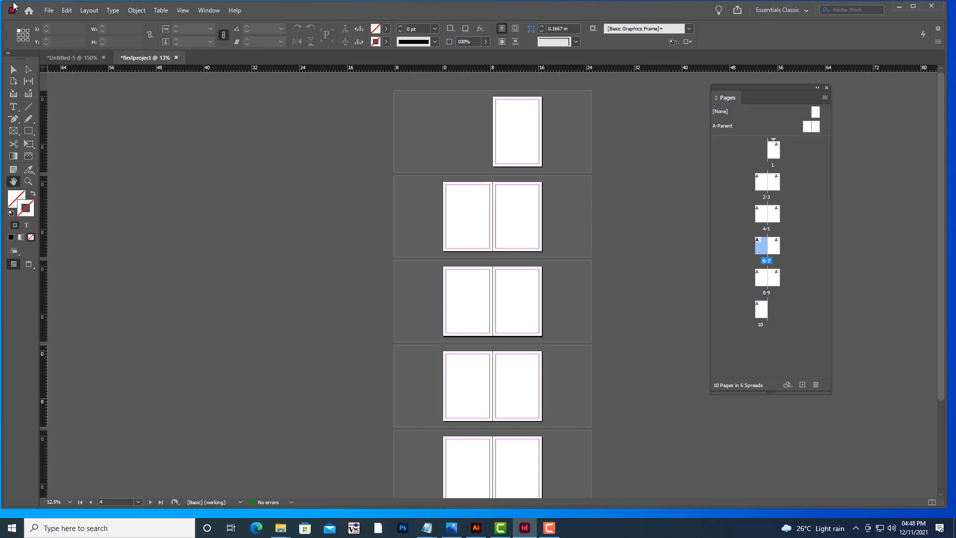
# Turn off Facing Pages in Document Setup.
pyautogui.click(47, 11)
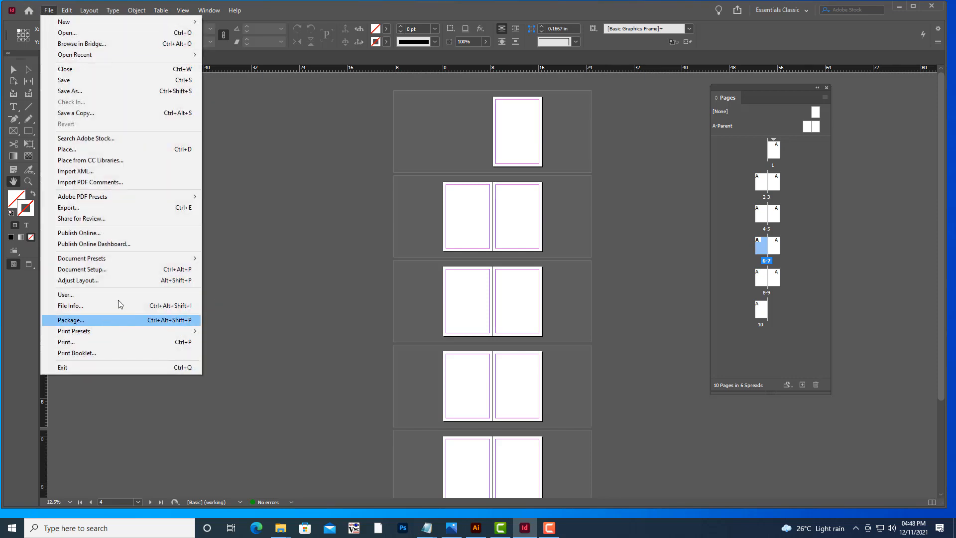
pyautogui.click(123, 271)
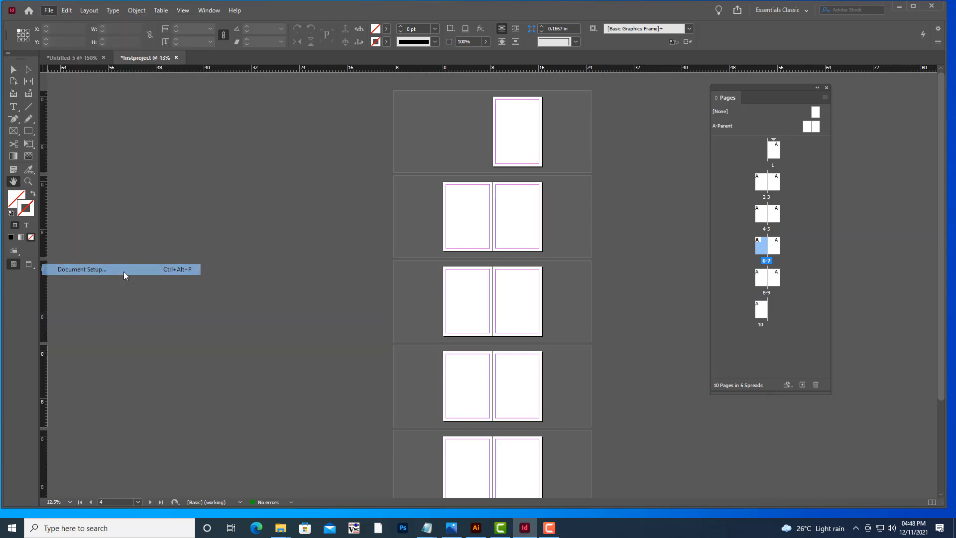
pyautogui.moveTo(513, 149); pyautogui.dragTo(794, 72)
pyautogui.click(778, 96)
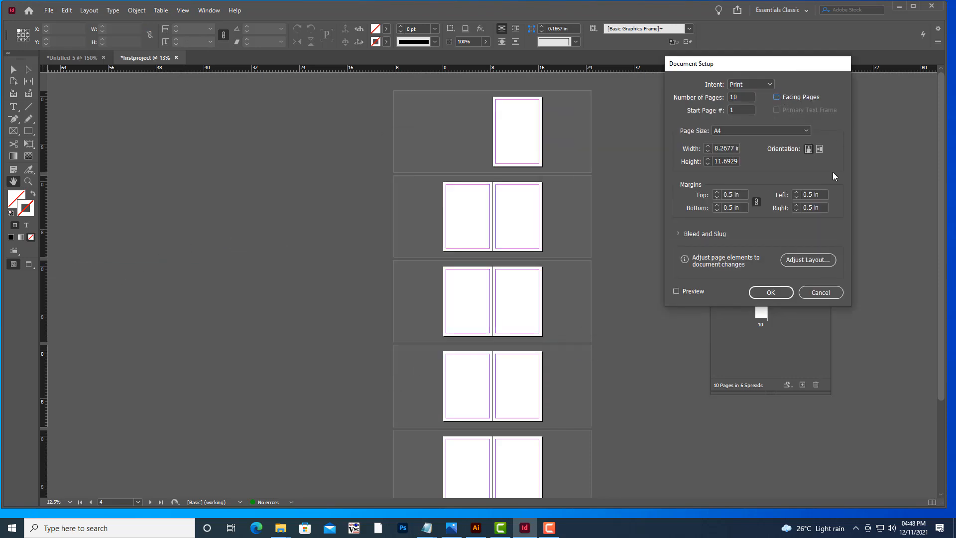
pyautogui.click(771, 292)
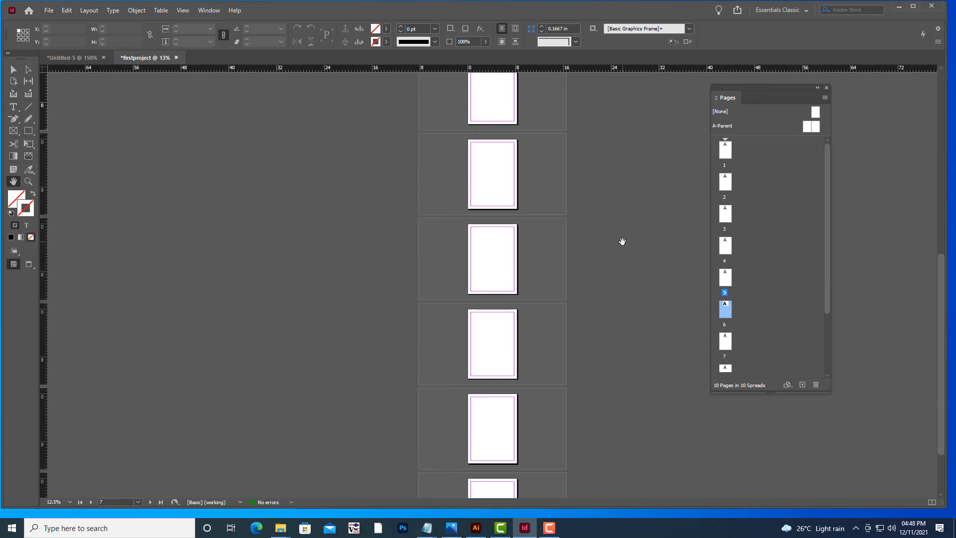
# Scroll through the single, non-facing pages to examine the new layout.
pyautogui.scroll(5, 622, 242)
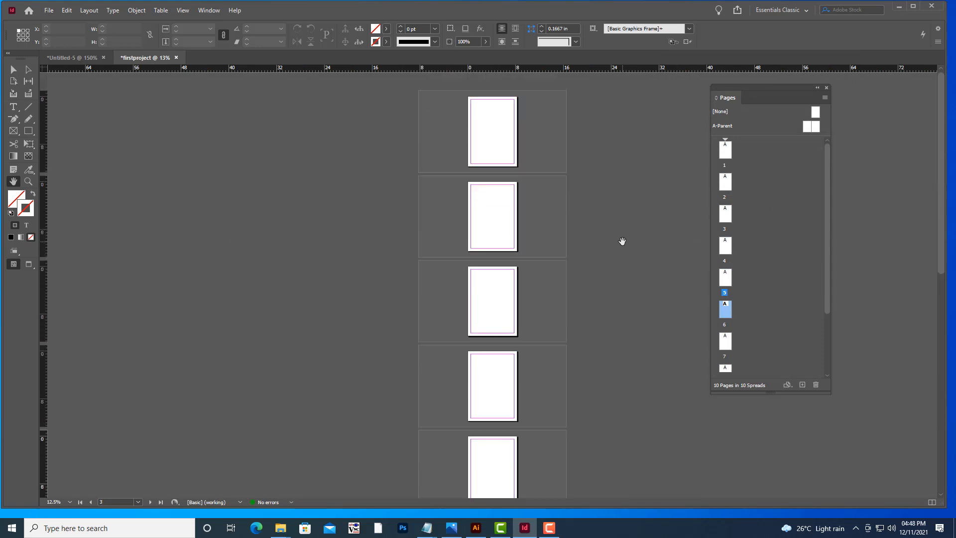
pyautogui.scroll(-5, 623, 241)
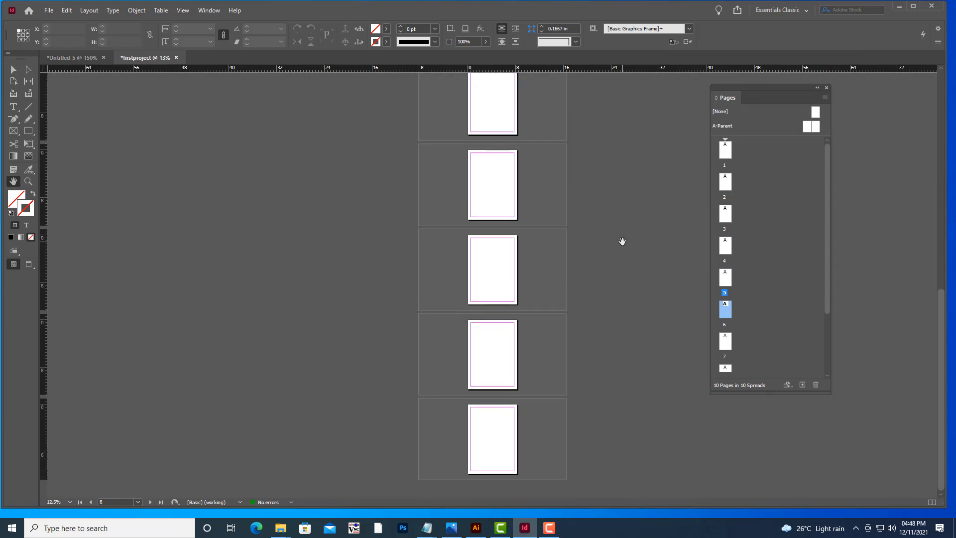
pyautogui.scroll(5, 622, 242)
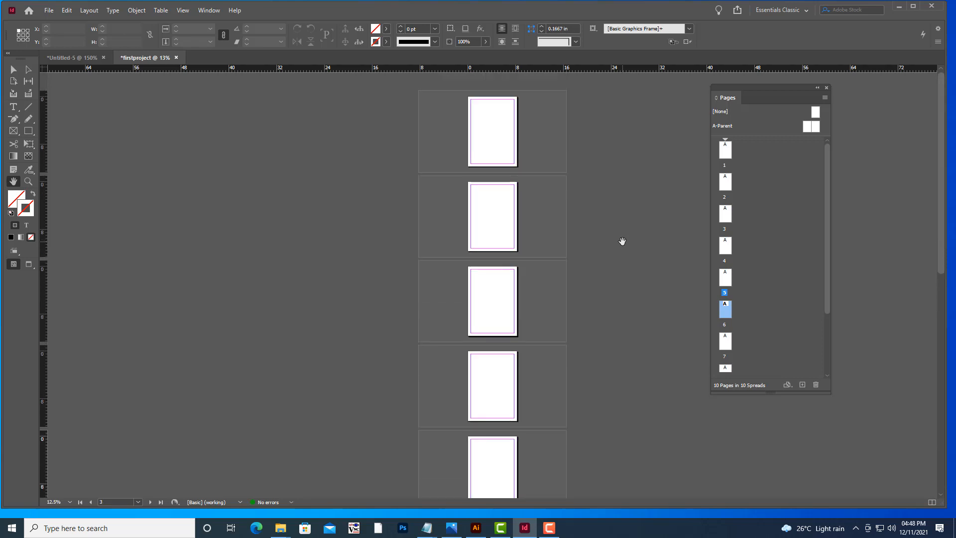
# Turn Facing Pages back on in Document Setup.
pyautogui.click(49, 10)
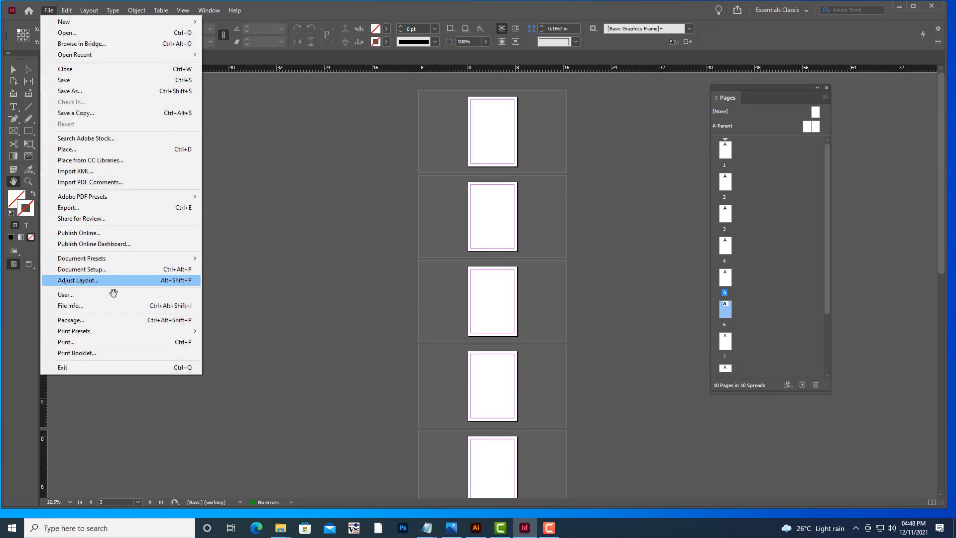
pyautogui.click(82, 269)
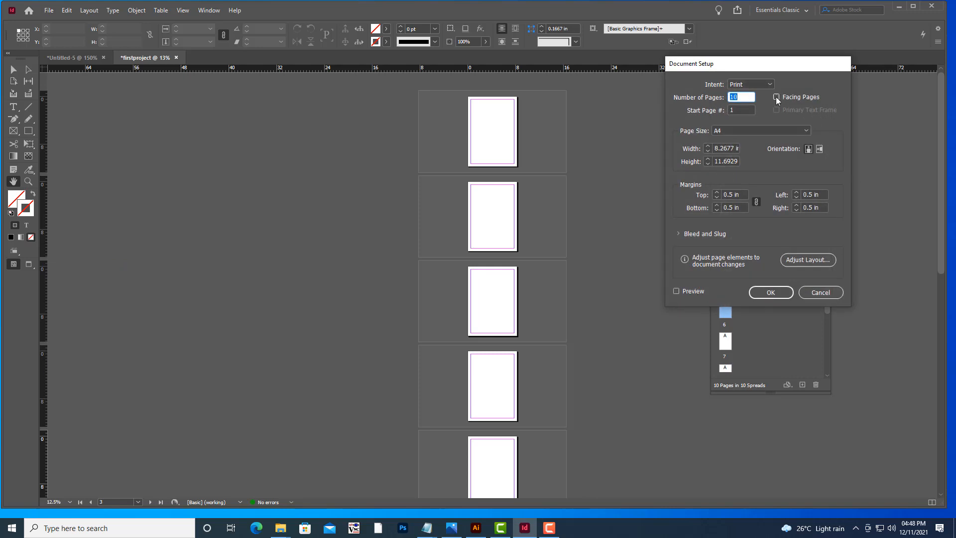
pyautogui.click(776, 96)
pyautogui.click(777, 294)
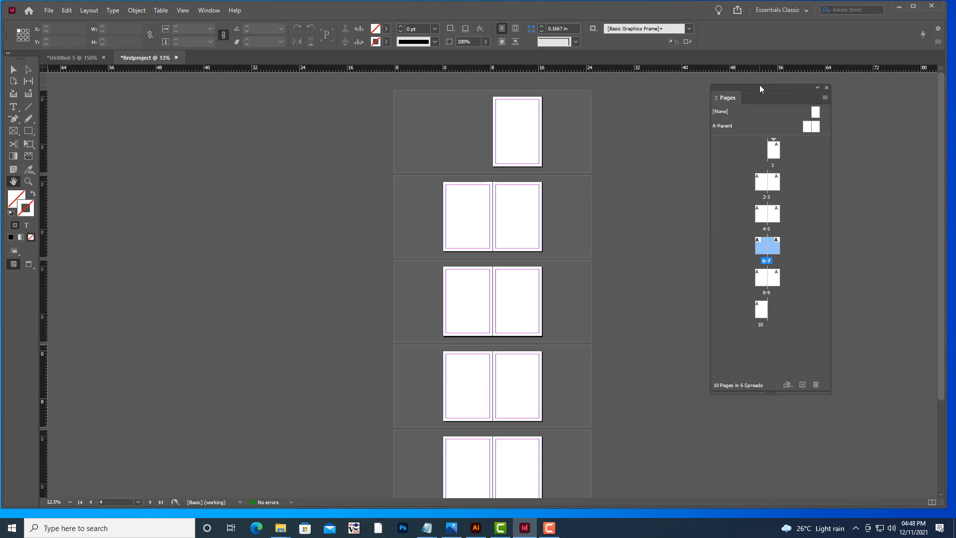
# Delete page 10 from the Pages panel.
pyautogui.moveTo(760, 84); pyautogui.dragTo(769, 87)
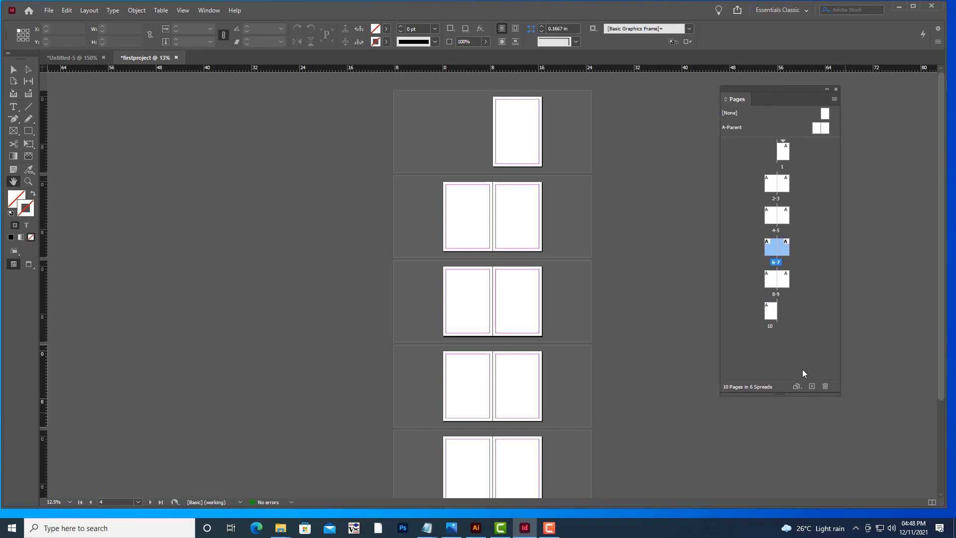
pyautogui.click(774, 315)
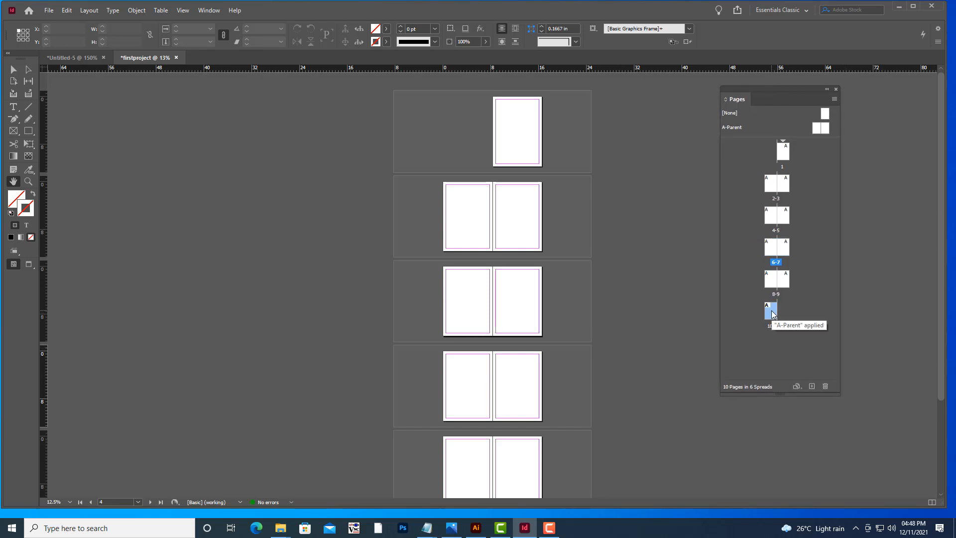
pyautogui.click(826, 386)
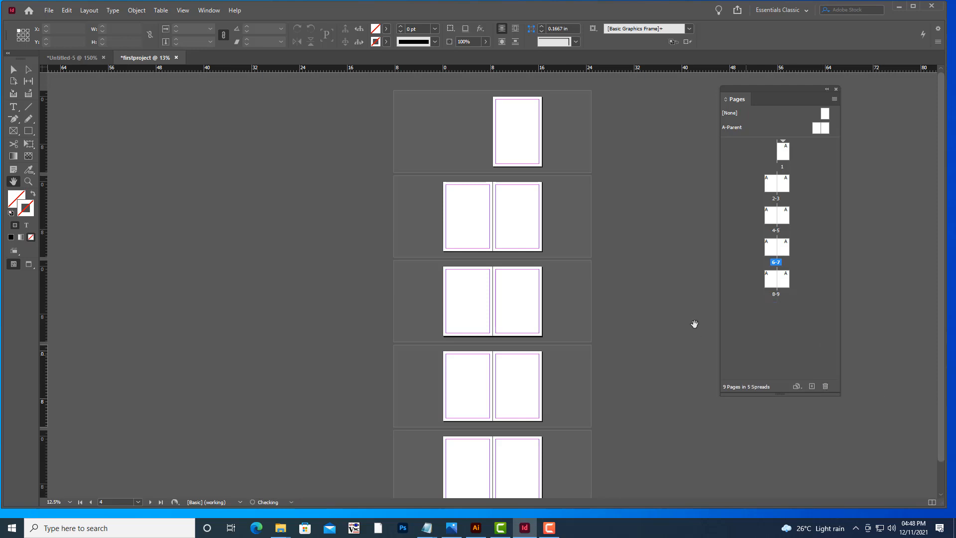
# Delete page 9 by dragging its thumbnail onto the Pages panel's delete control.
pyautogui.scroll(-1, 604, 261)
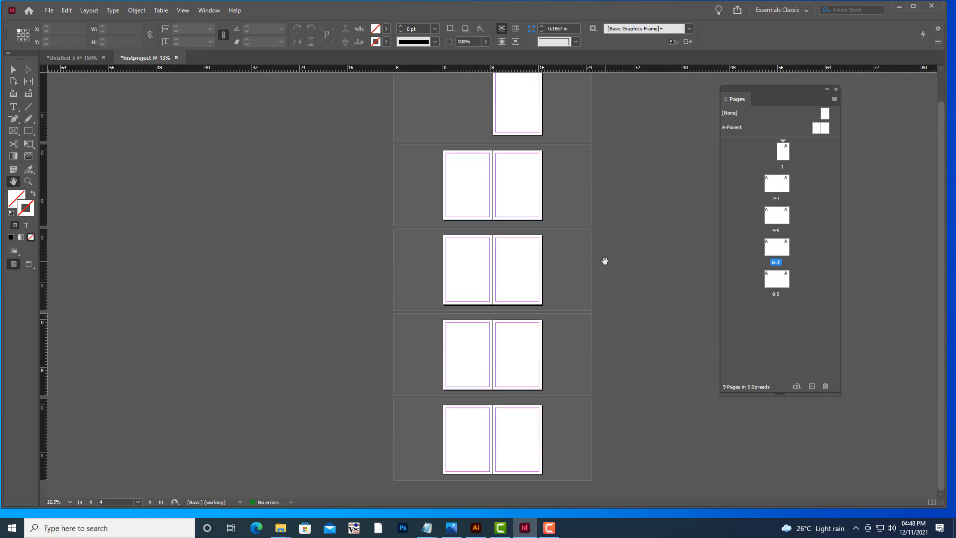
pyautogui.click(788, 280)
pyautogui.moveTo(788, 286); pyautogui.dragTo(828, 387)
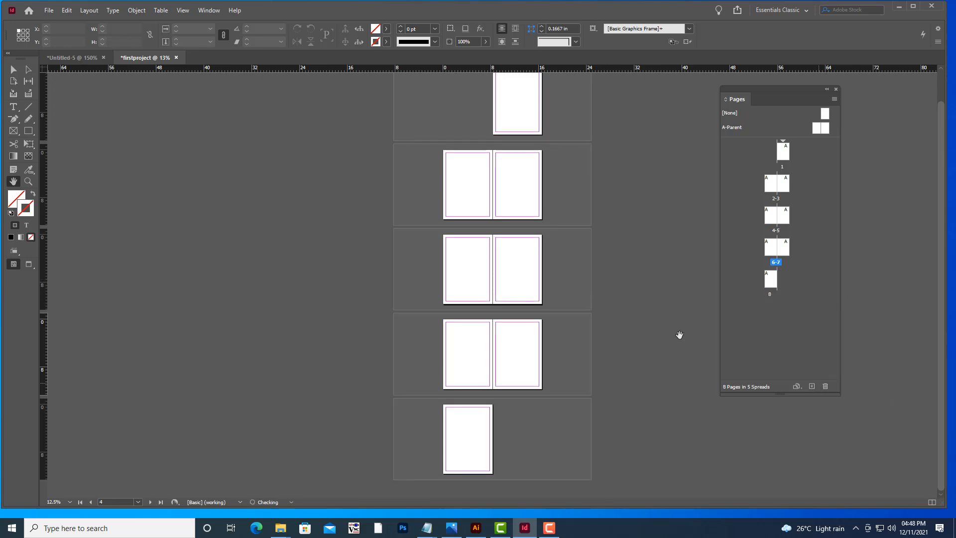
# Zoom in on the spreads and jump to page 8 and then page 1 using the page thumbnails.
pyautogui.scroll(1, 591, 292)
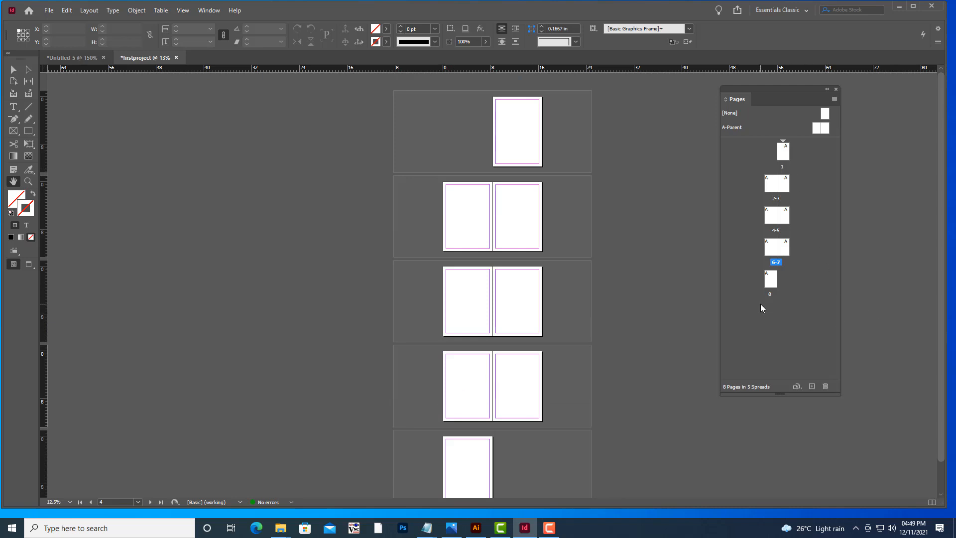
pyautogui.hotkey('ctrl', '=')
pyautogui.hotkey('ctrl', '=')
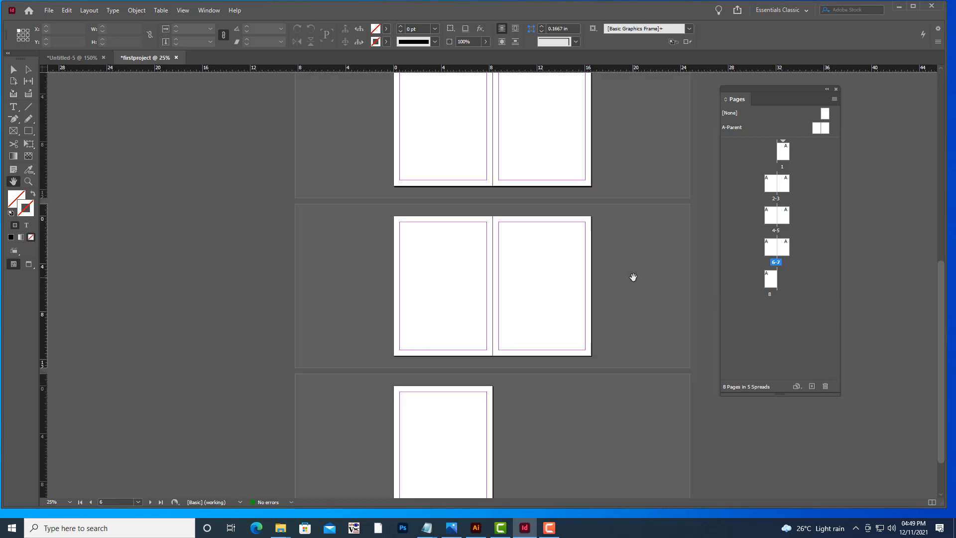
pyautogui.scroll(-3, 633, 277)
pyautogui.scroll(8, 633, 277)
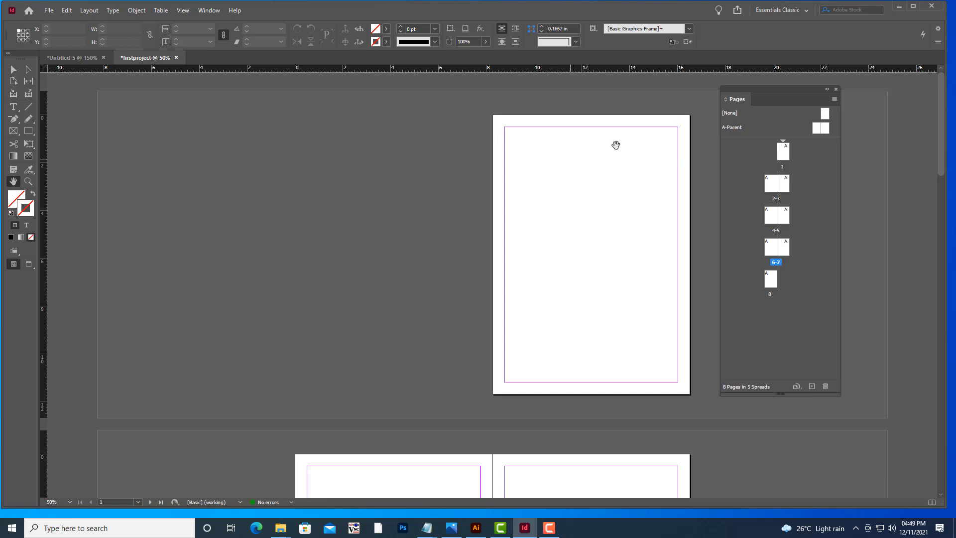
pyautogui.moveTo(752, 87); pyautogui.dragTo(759, 85)
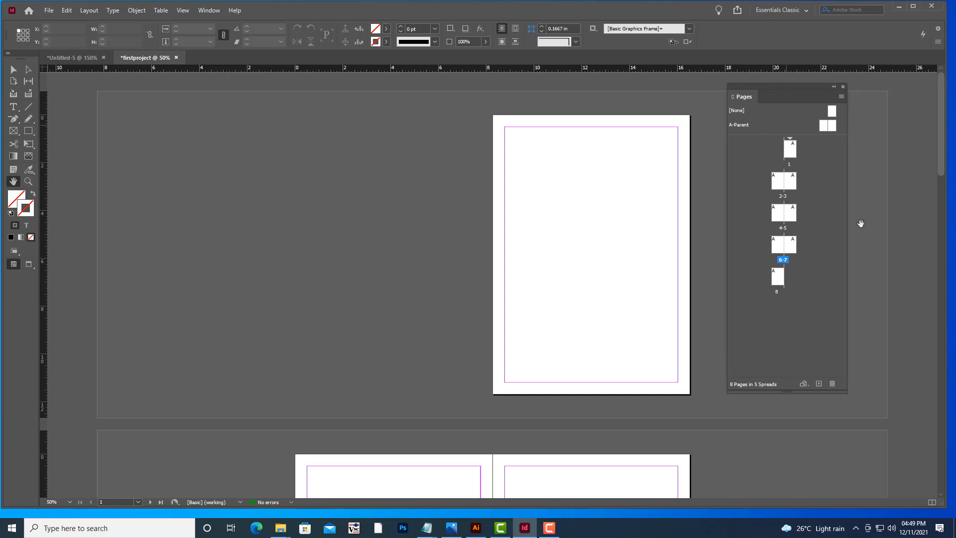
pyautogui.doubleClick(781, 279)
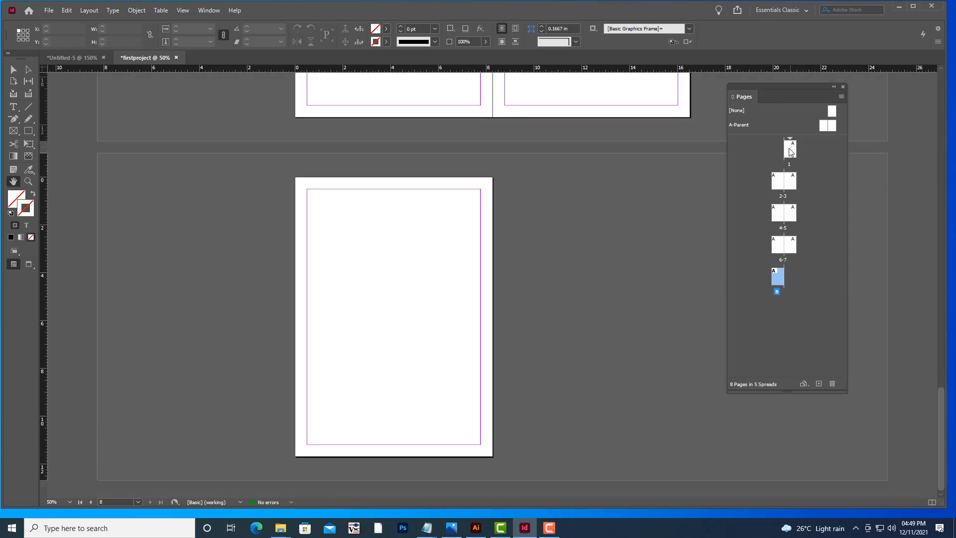
pyautogui.doubleClick(792, 150)
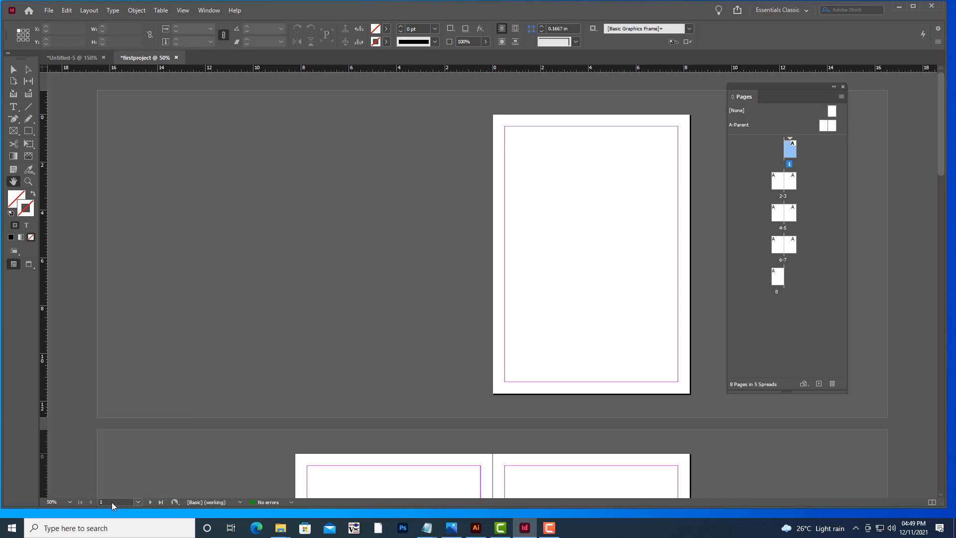
# Use the page number box in the status bar to jump to page 8 and then to page 3.
pyautogui.click(135, 502)
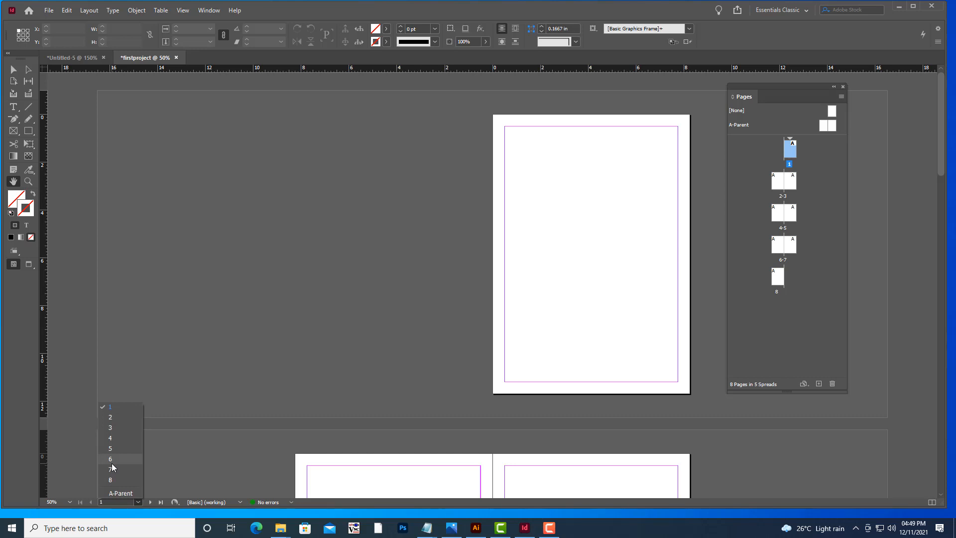
pyautogui.click(781, 338)
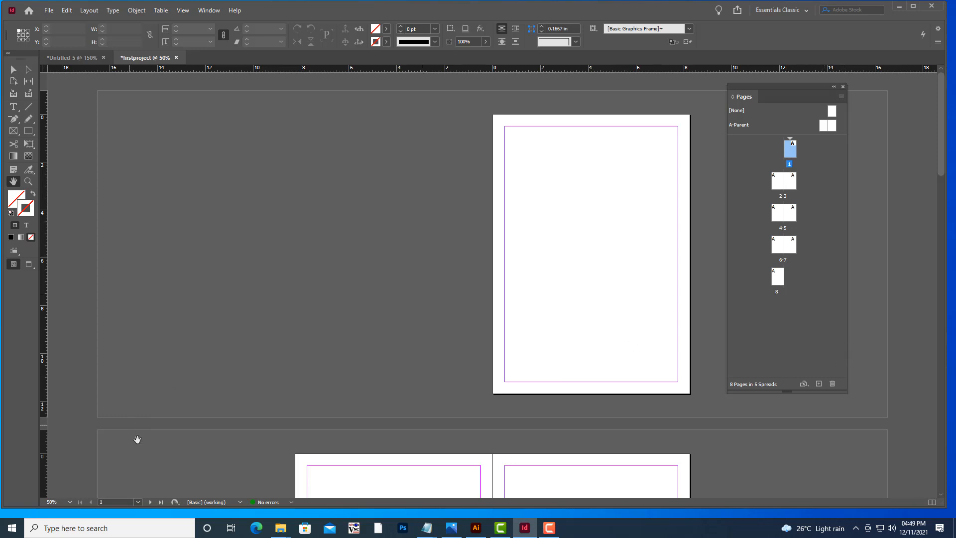
pyautogui.click(114, 502)
pyautogui.doubleClick(114, 502)
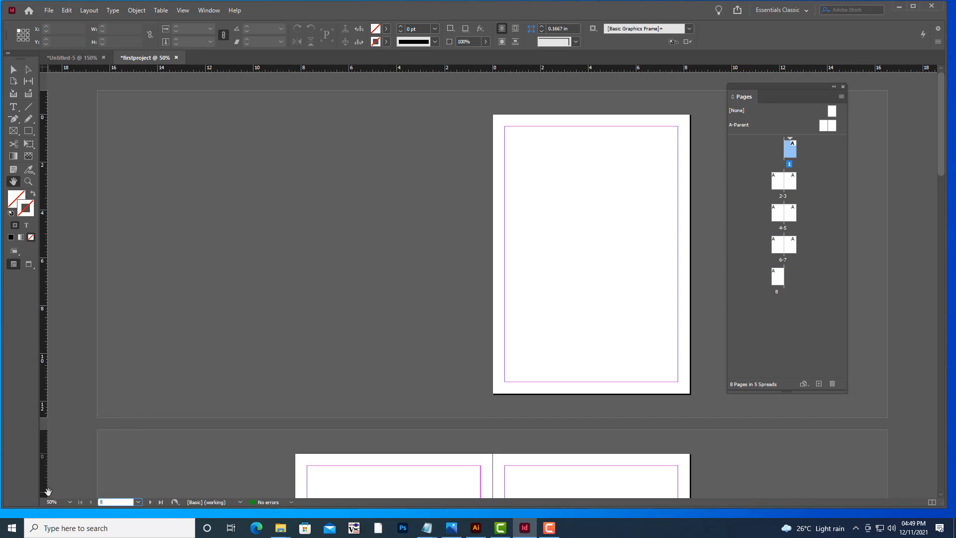
pyautogui.press('Return')
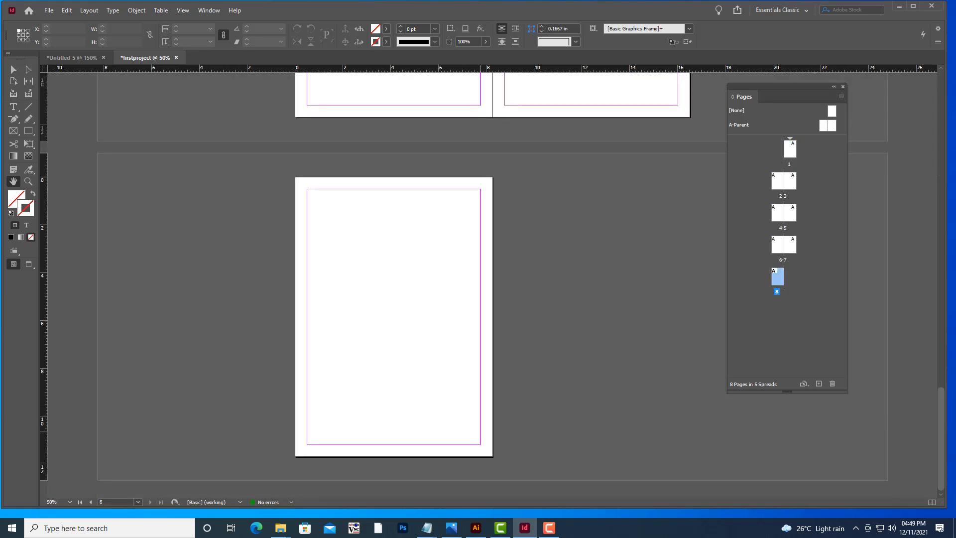
pyautogui.click(110, 504)
pyautogui.write('3')
pyautogui.press('Return')
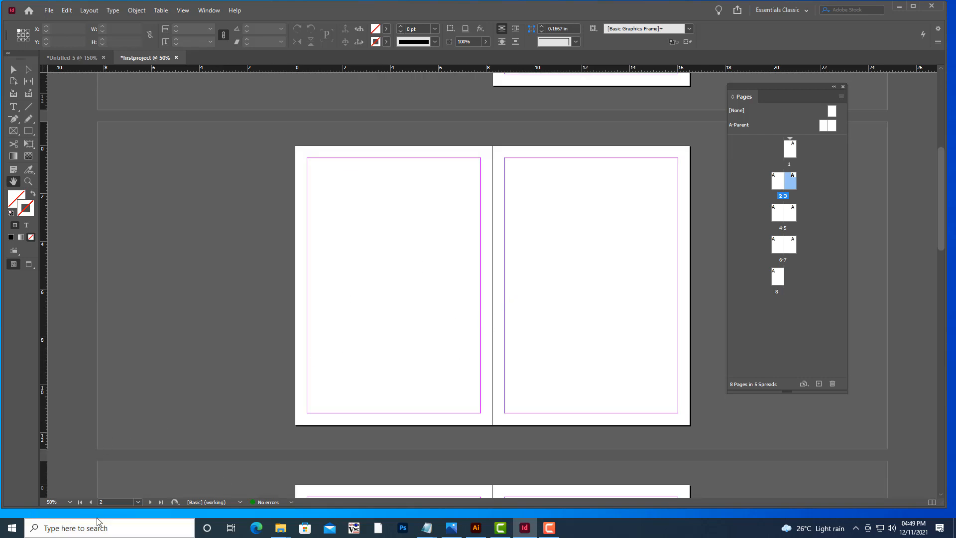
# Pick page 3 from the page number list and scroll through the spread.
pyautogui.click(109, 502)
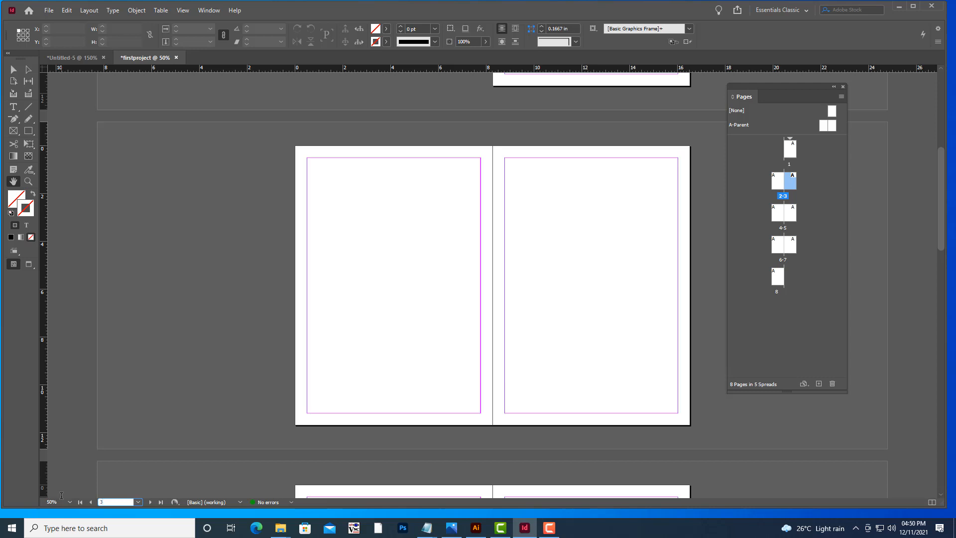
pyautogui.write('3')
pyautogui.click(138, 502)
pyautogui.click(105, 427)
pyautogui.scroll(-10, 502, 314)
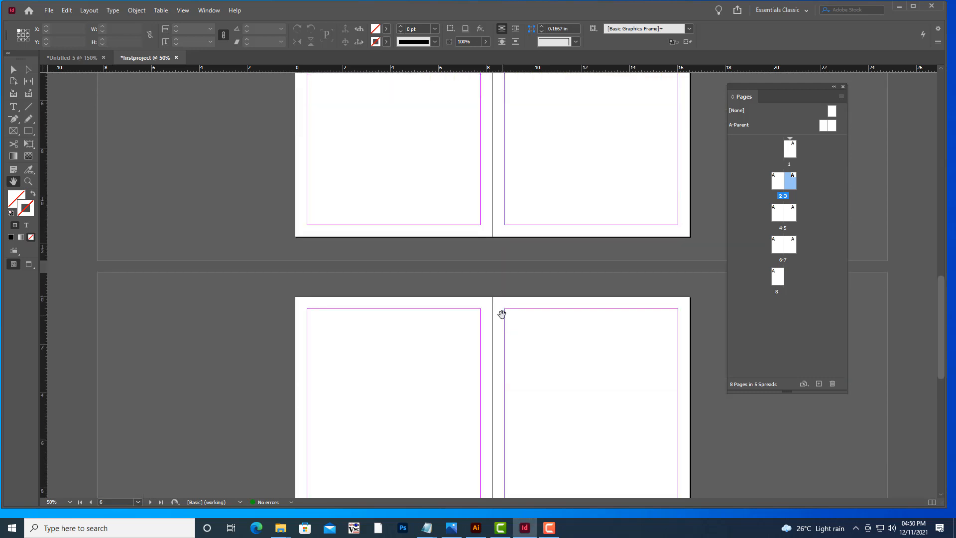
pyautogui.scroll(10, 501, 314)
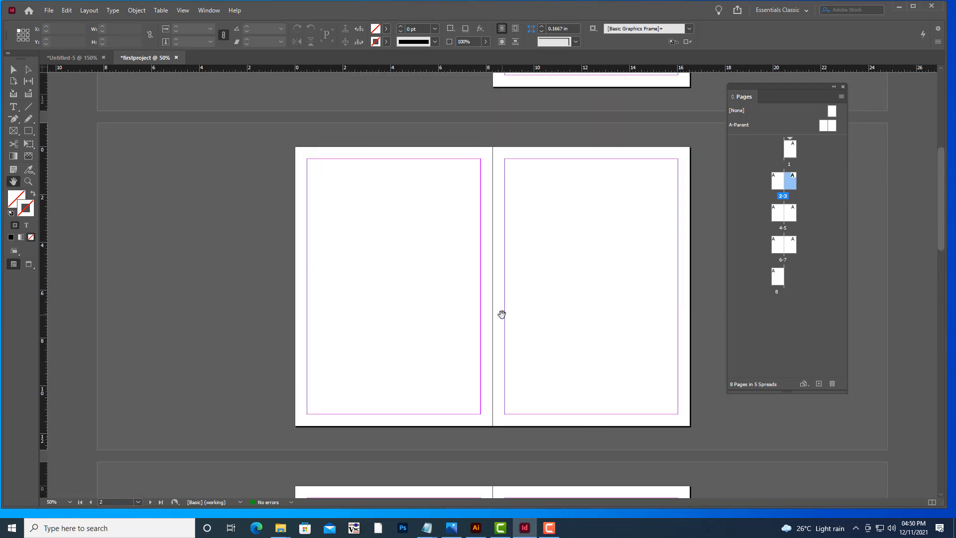
# Select page thumbnails, zoom out and back in, and pan around to examine the spreads.
pyautogui.click(778, 183)
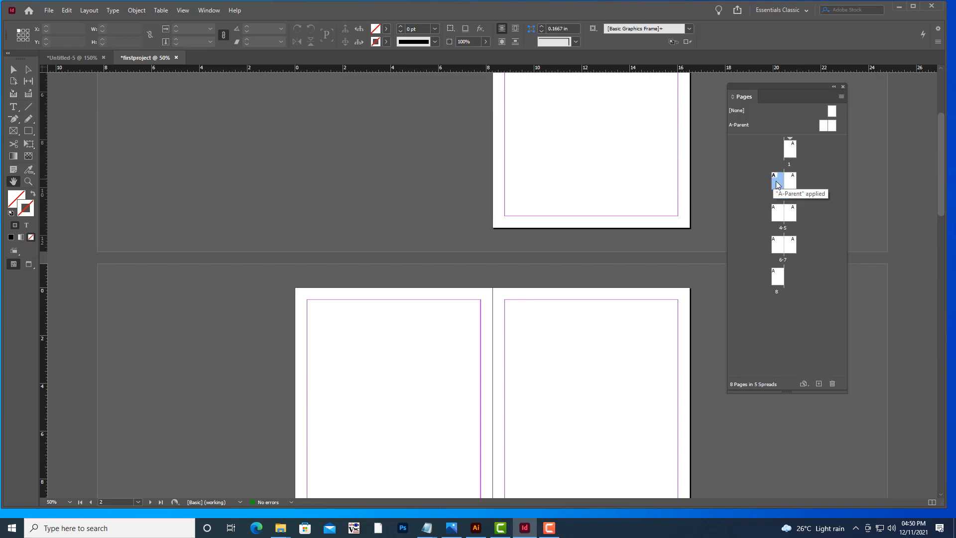
pyautogui.click(779, 214)
pyautogui.scroll(3, 464, 254)
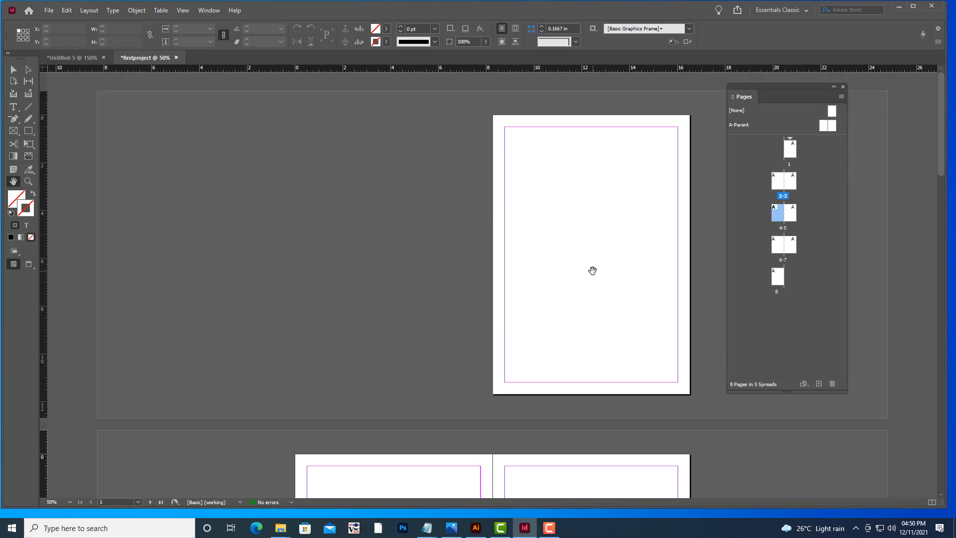
pyautogui.scroll(-3, 592, 269)
pyautogui.hotkey('ctrl', '-')
pyautogui.hotkey('ctrl', '-')
pyautogui.hotkey('ctrl', '-')
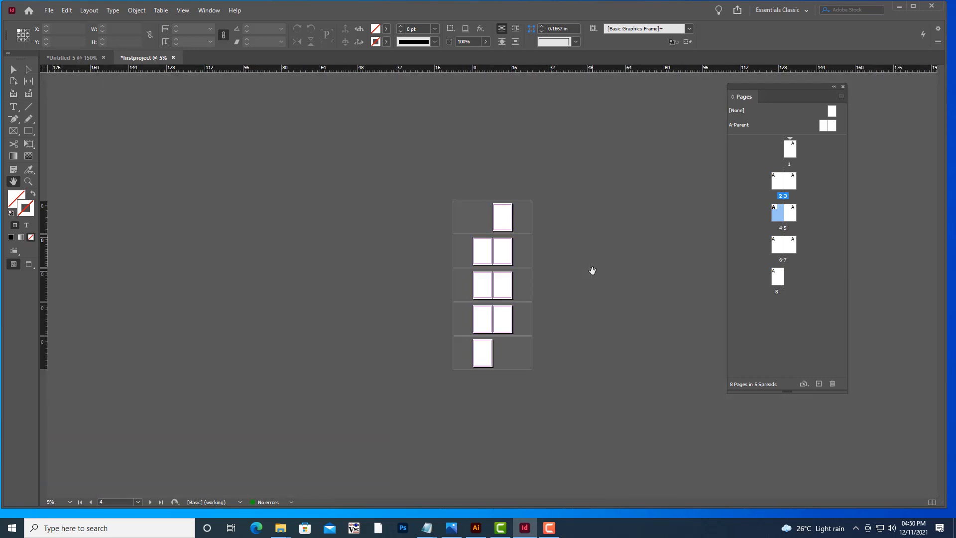
pyautogui.hotkey('ctrl', '=')
pyautogui.hotkey('ctrl', '=')
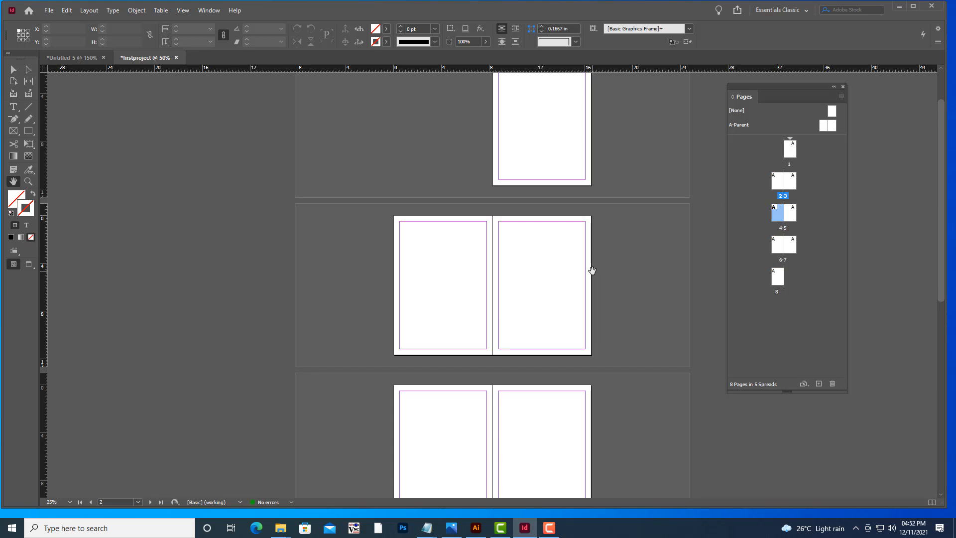
pyautogui.hotkey('ctrl', '=')
pyautogui.hotkey('ctrl', '=')
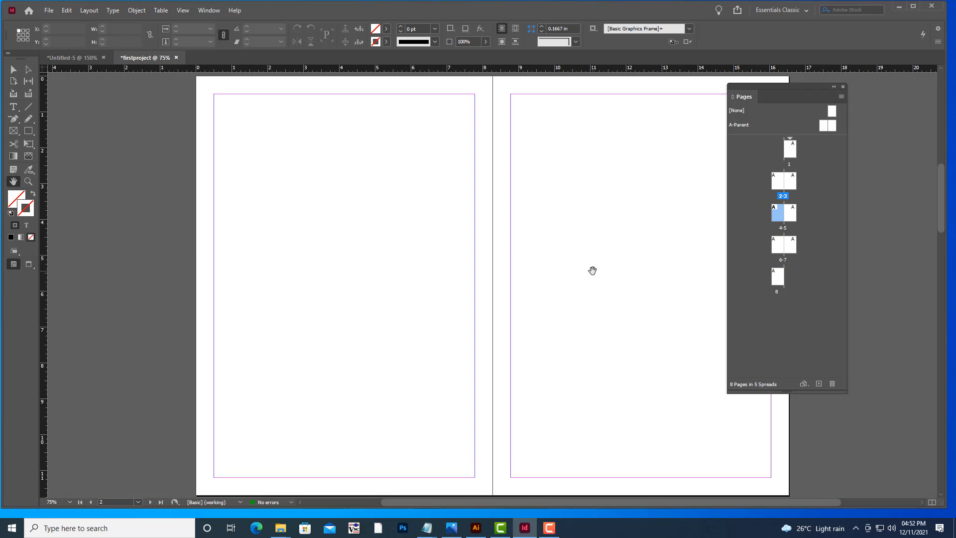
pyautogui.scroll(10, 592, 271)
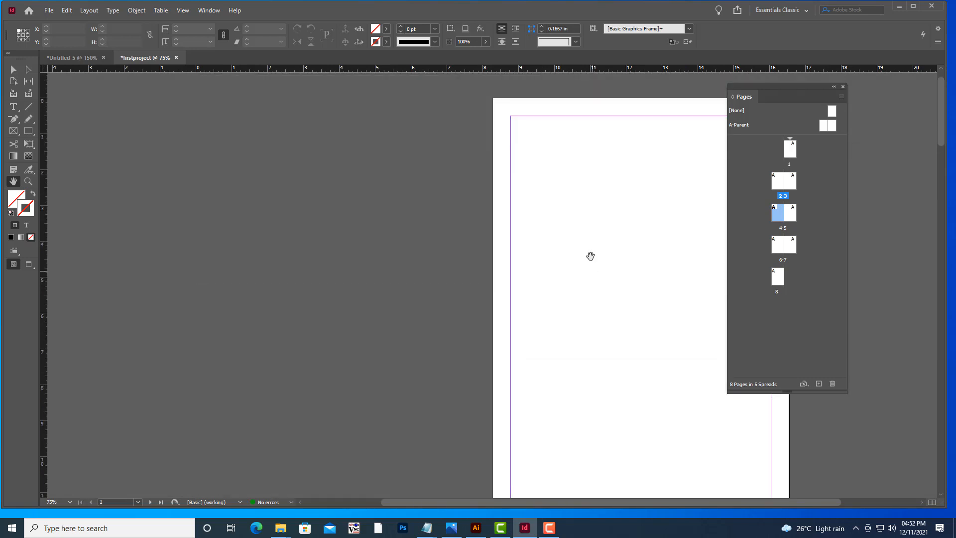
pyautogui.moveTo(601, 218); pyautogui.dragTo(382, 196)
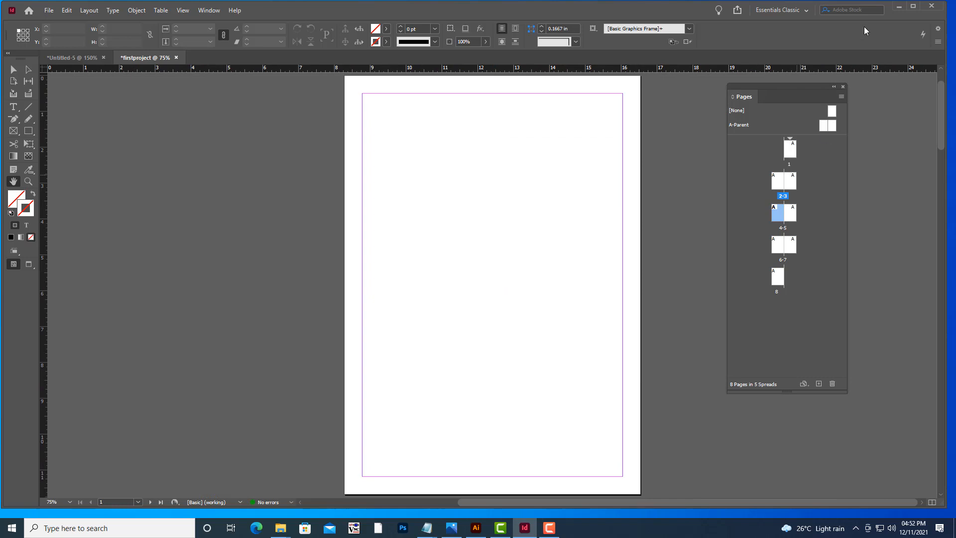
pyautogui.moveTo(762, 86); pyautogui.dragTo(771, 86)
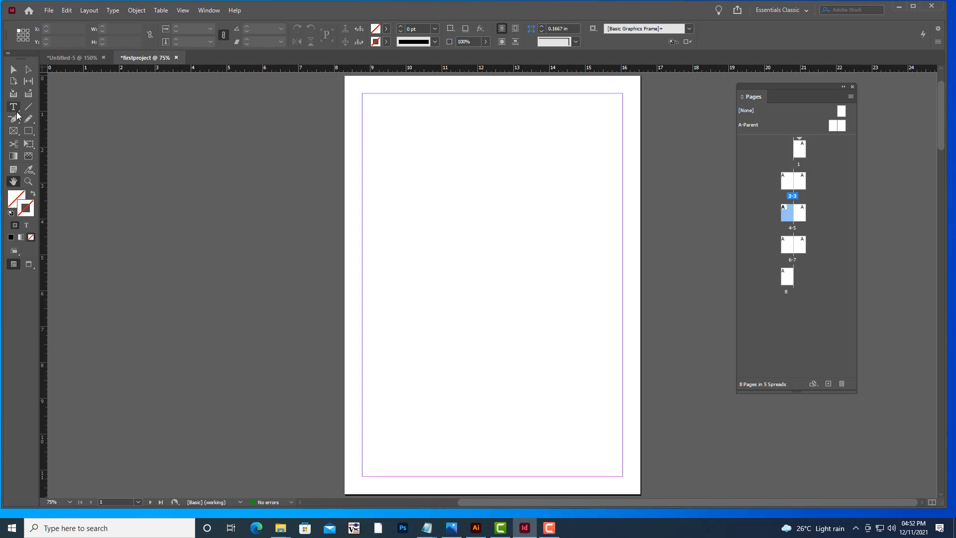
# Shrink and reposition the application window on the desktop.
pyautogui.moveTo(665, 6); pyautogui.dragTo(613, 14)
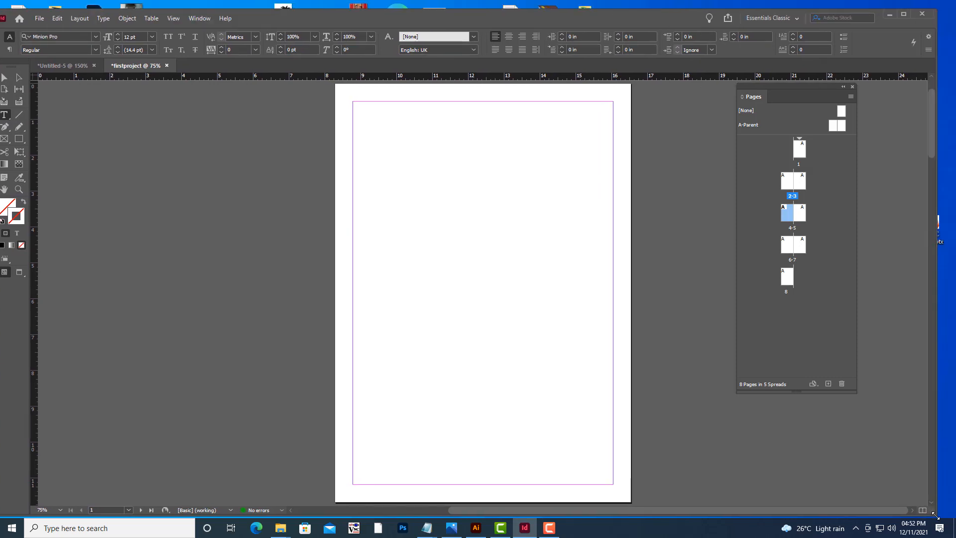
pyautogui.moveTo(935, 515); pyautogui.dragTo(834, 496)
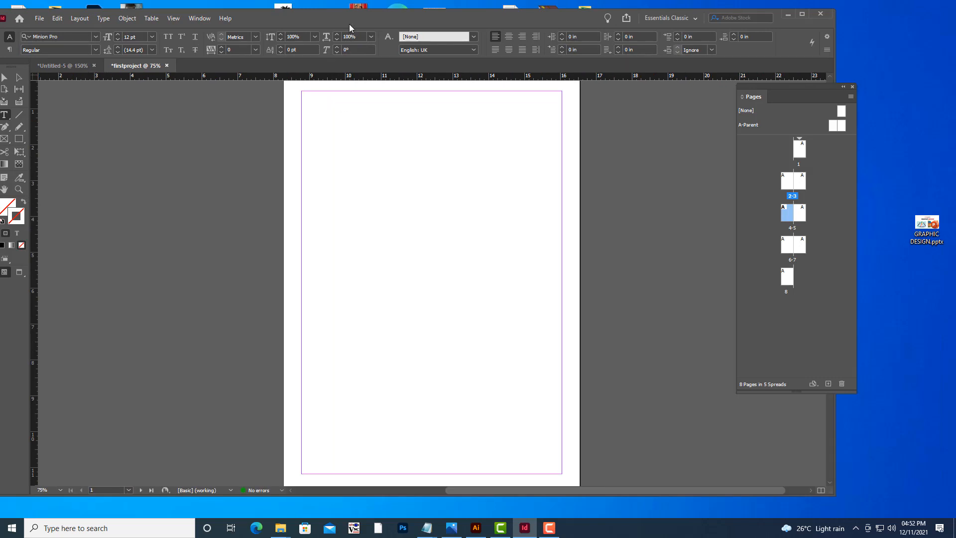
pyautogui.moveTo(352, 12); pyautogui.dragTo(442, 14)
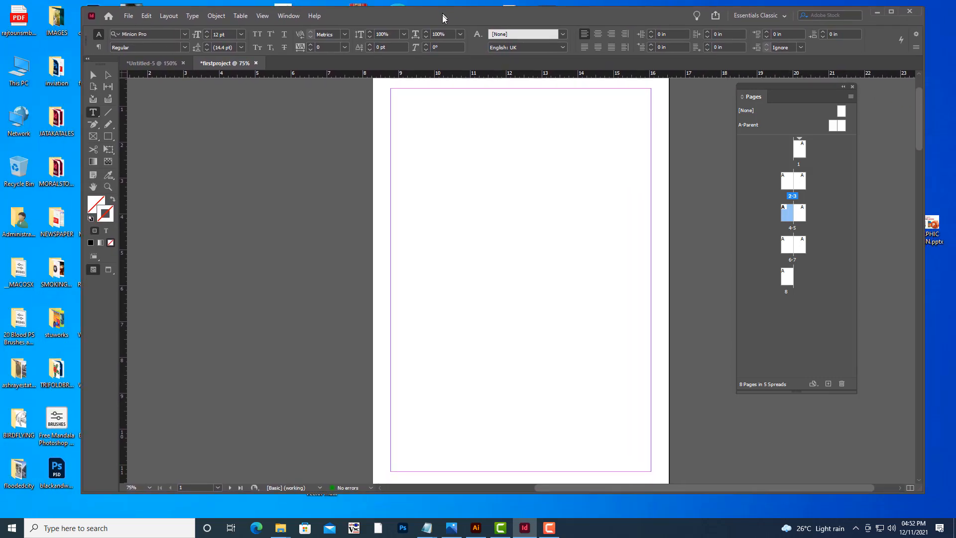
pyautogui.moveTo(604, 18); pyautogui.dragTo(606, 19)
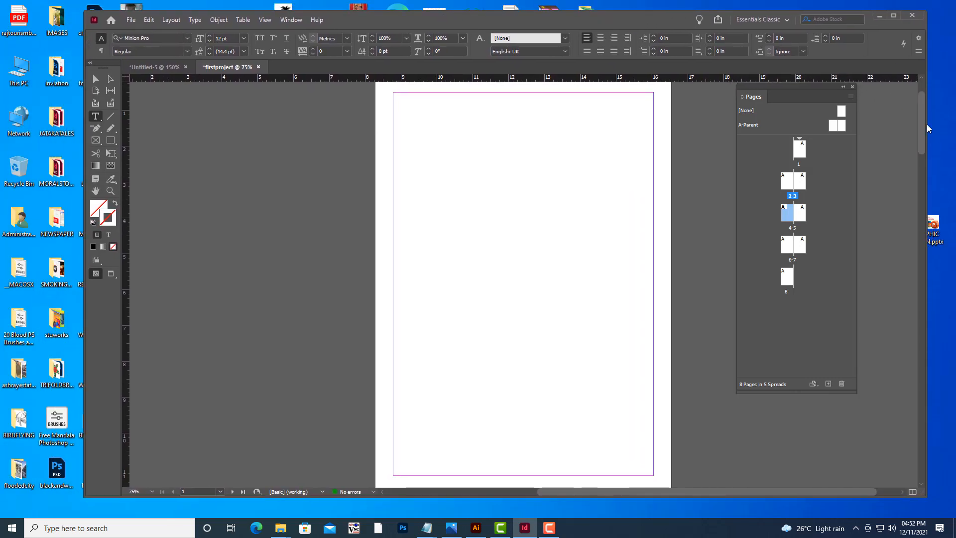
# Go to page 1, draw a text frame near the top margin with the Type tool and enter "Heading".
pyautogui.click(92, 119)
pyautogui.doubleClick(802, 150)
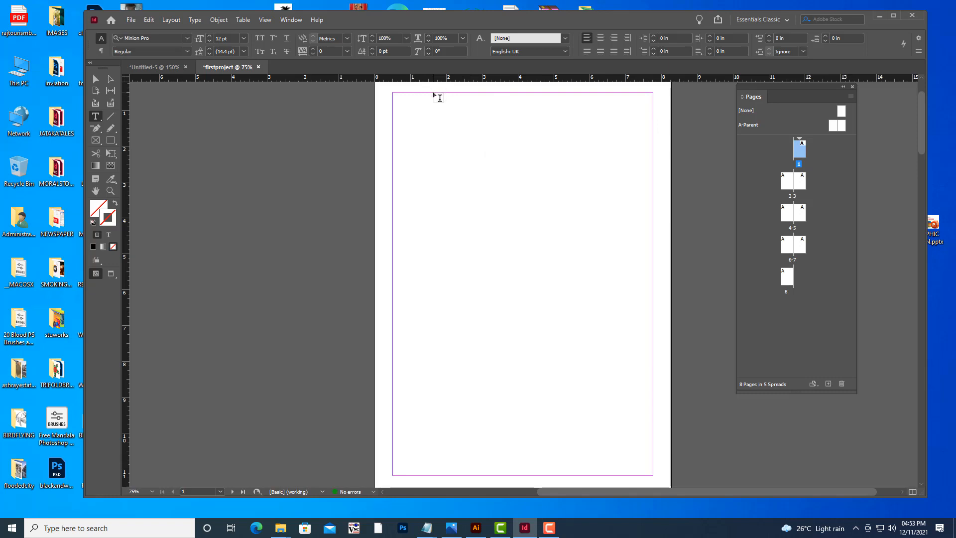
pyautogui.moveTo(497, 112); pyautogui.dragTo(616, 124)
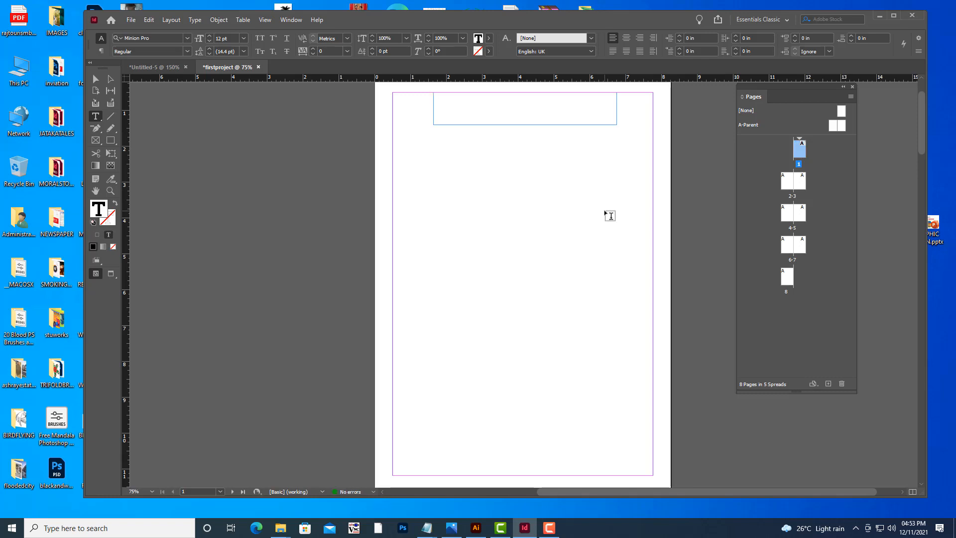
pyautogui.write('Heading')
# Select the heading text, set its size to 48 pt and center-align it.
pyautogui.hotkey('shift', 'Left')
pyautogui.hotkey('shift', 'Left')
pyautogui.hotkey('shift', 'Left')
pyautogui.hotkey('shift', 'Left')
pyautogui.hotkey('shift', 'Left')
pyautogui.hotkey('shift', 'Left')
pyautogui.hotkey('shift', 'Left')
pyautogui.hotkey('ctrl', 'shift', '.')
pyautogui.hotkey('ctrl', 'shift', '.')
pyautogui.hotkey('ctrl', 'shift', '.')
pyautogui.hotkey('ctrl', 'shift', '.')
pyautogui.hotkey('ctrl', 'shift', '.')
pyautogui.hotkey('ctrl', 'shift', '.')
pyautogui.hotkey('ctrl', 'shift', '.')
pyautogui.hotkey('ctrl', 'shift', '.')
pyautogui.hotkey('ctrl', 'shift', '.')
pyautogui.hotkey('ctrl', 'shift', '.')
pyautogui.hotkey('ctrl', 'shift', '.')
pyautogui.hotkey('ctrl', 'shift', '.')
pyautogui.hotkey('ctrl', 'shift', '.')
pyautogui.hotkey('ctrl', 'shift', '.')
pyautogui.hotkey('ctrl', 'shift', '.')
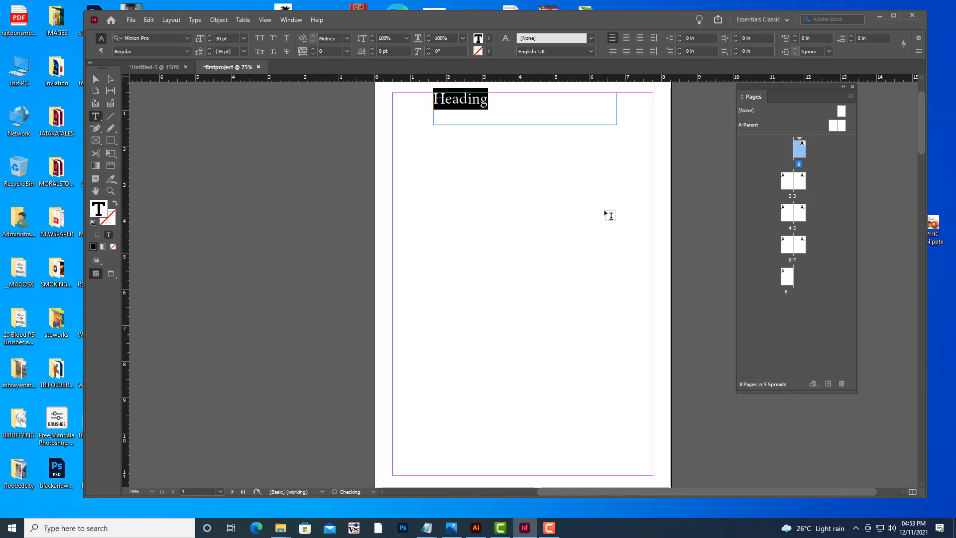
pyautogui.hotkey('ctrl', 'shift', '.')
pyautogui.hotkey('ctrl', 'shift', '.')
pyautogui.hotkey('ctrl', 'shift', '.')
pyautogui.hotkey('ctrl', 'shift', '.')
pyautogui.hotkey('ctrl', 'shift', '.')
pyautogui.hotkey('ctrl', 'shift', '.')
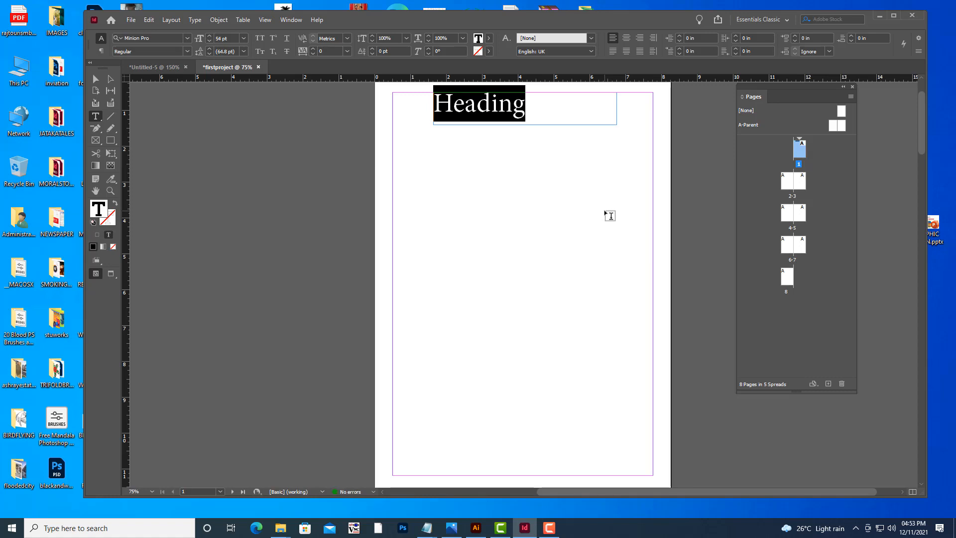
pyautogui.hotkey('ctrl', 'shift', ',')
pyautogui.hotkey('ctrl', 'shift', ',')
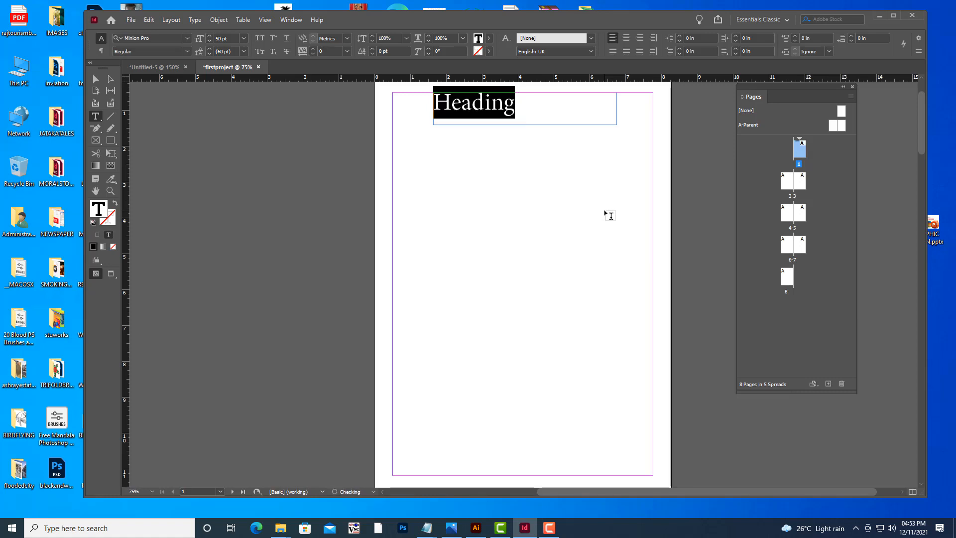
pyautogui.hotkey('ctrl', 'shift', ',')
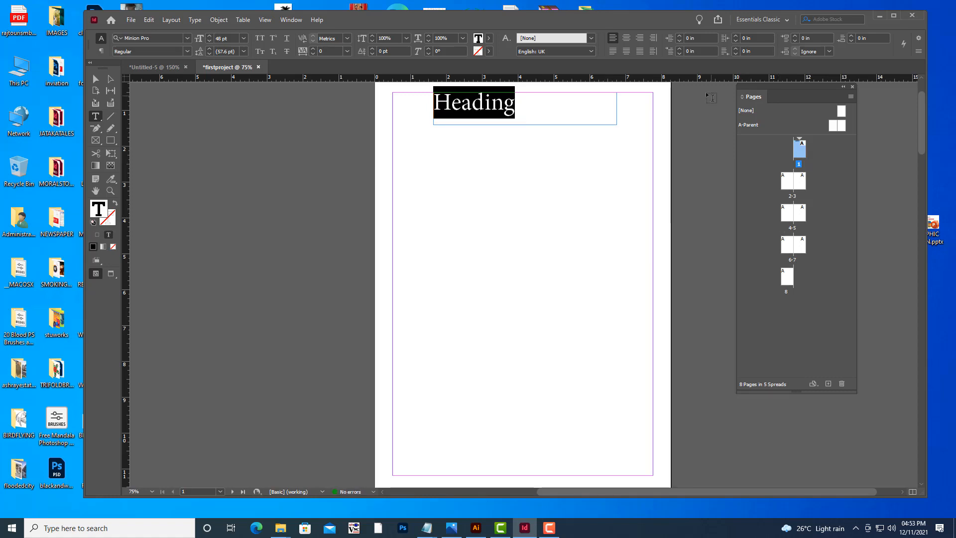
pyautogui.click(627, 39)
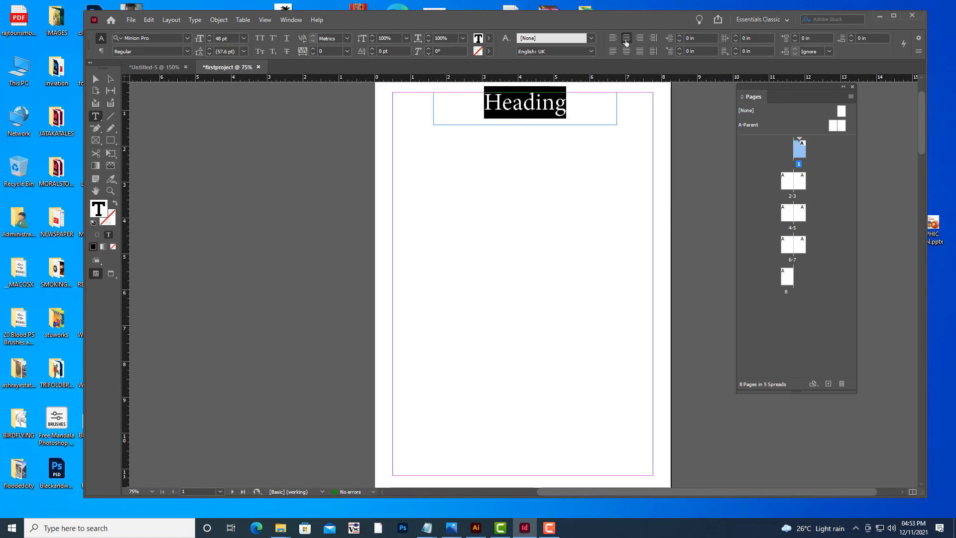
# Shorten the heading frame's height to fit the text, then deselect it.
pyautogui.click(96, 79)
pyautogui.moveTo(526, 125); pyautogui.dragTo(526, 116)
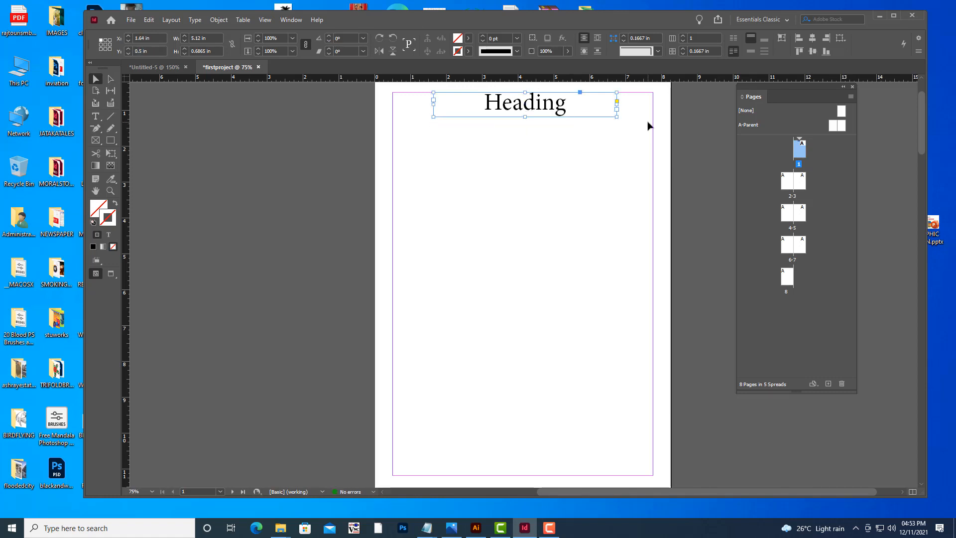
pyautogui.click(689, 112)
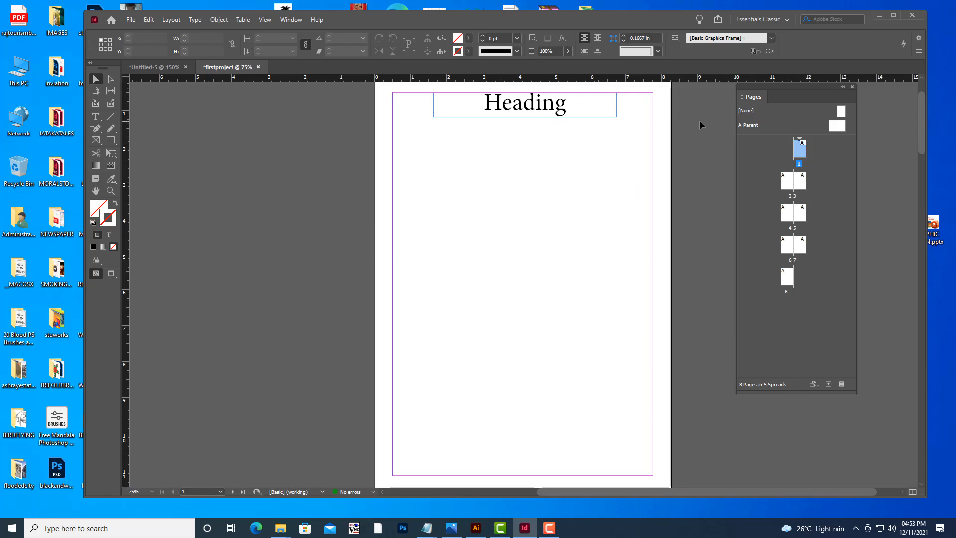
# Toggle Preview screen mode on and back to Normal to view the page without guides and frames.
pyautogui.scroll(2, 701, 124)
pyautogui.scroll(-2, 701, 124)
pyautogui.scroll(1, 701, 125)
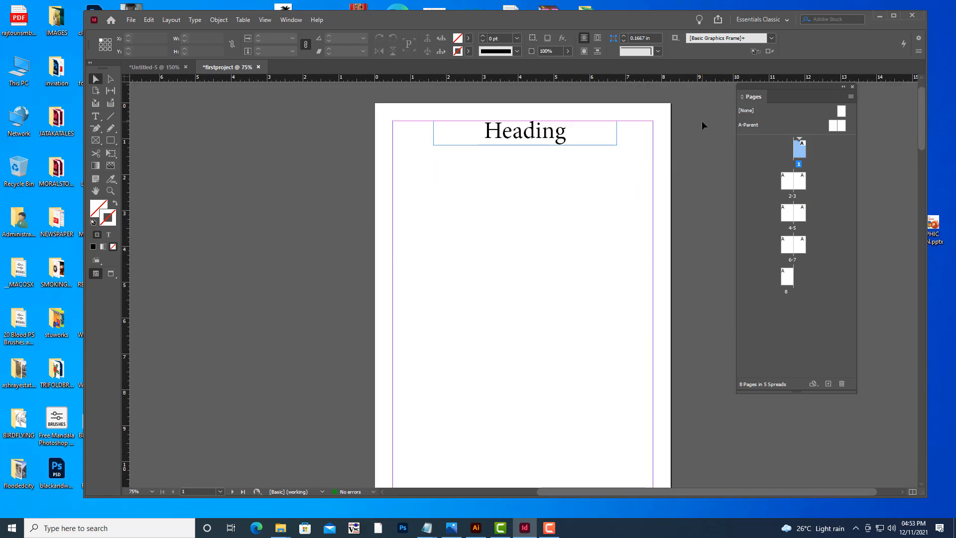
pyautogui.press('e')
pyautogui.press('w')
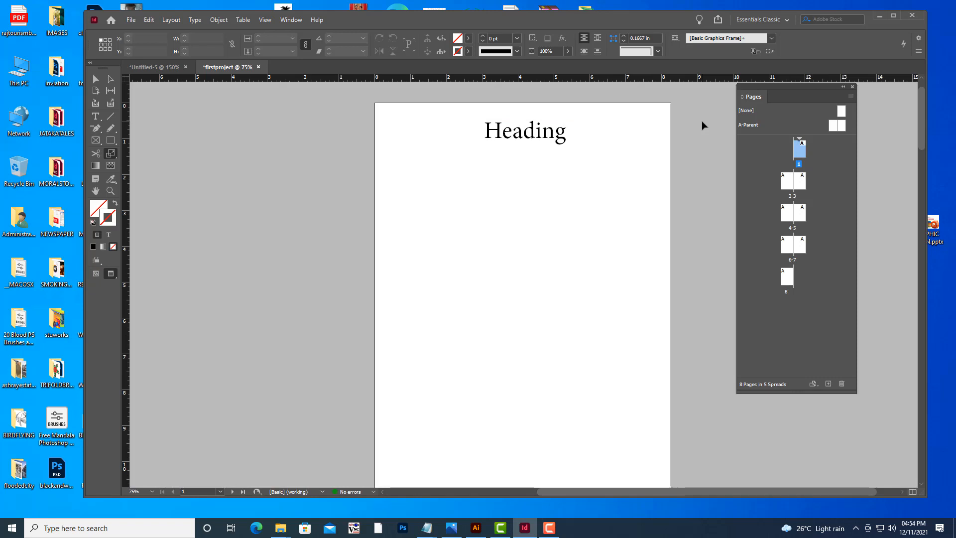
pyautogui.scroll(-4, 702, 125)
pyautogui.scroll(5, 703, 125)
pyautogui.press('w')
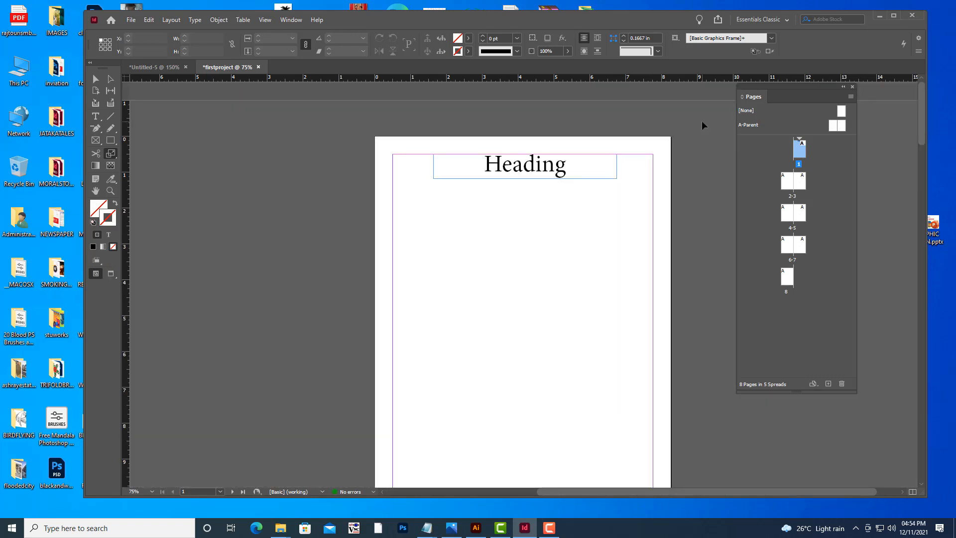
pyautogui.scroll(3, 701, 119)
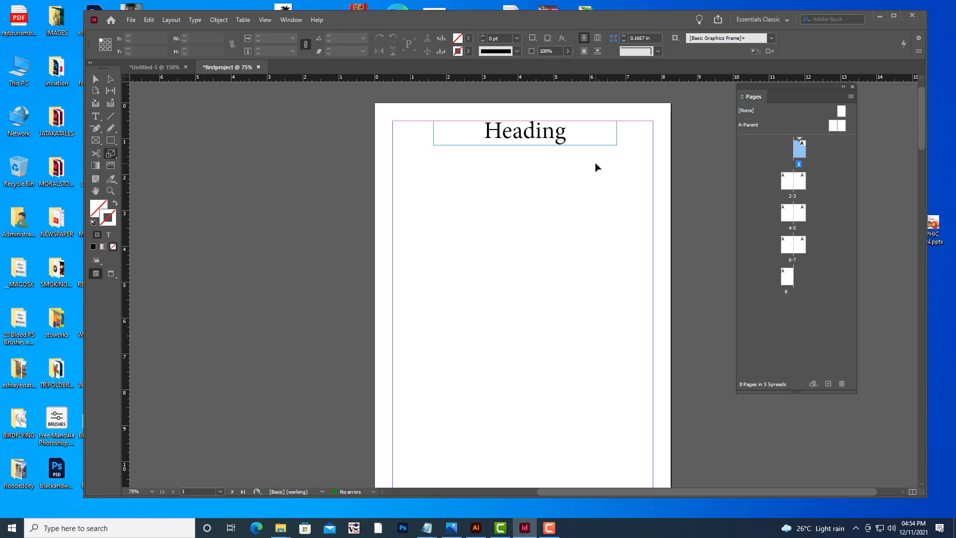
pyautogui.scroll(-2, 597, 168)
pyautogui.scroll(2, 597, 167)
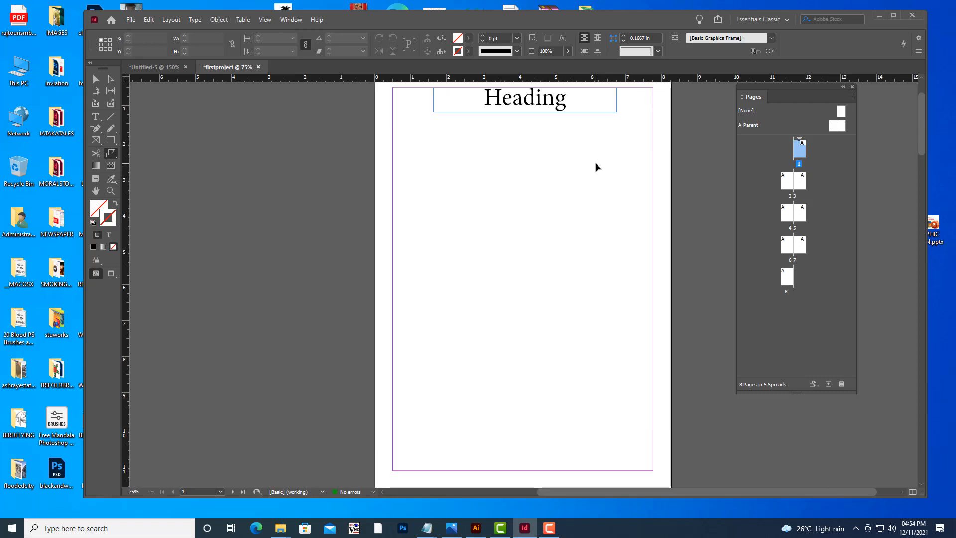
# Draw a text frame filling the margins below the heading with the Type Tool and fill it with placeholder text.
pyautogui.click(95, 119)
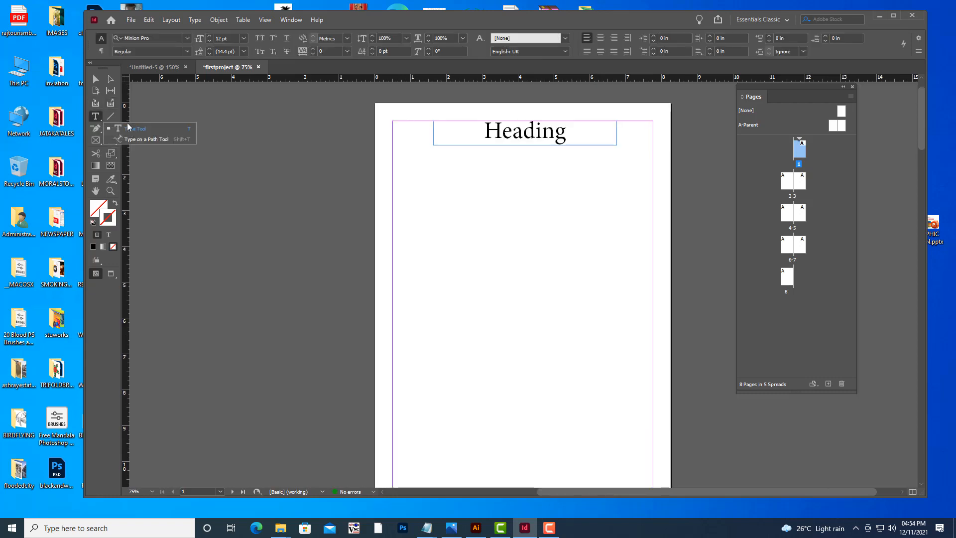
pyautogui.click(128, 129)
pyautogui.scroll(-1, 436, 132)
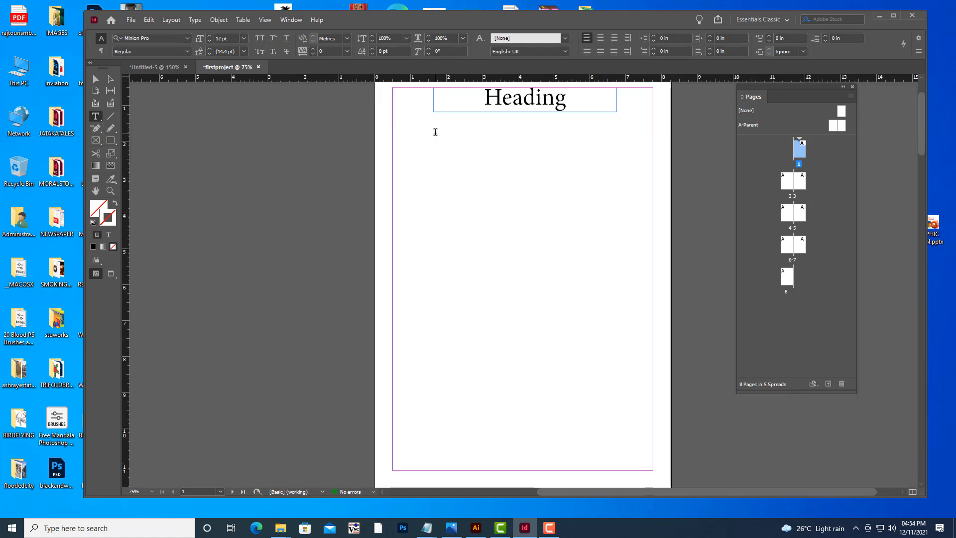
pyautogui.moveTo(393, 124); pyautogui.dragTo(656, 472)
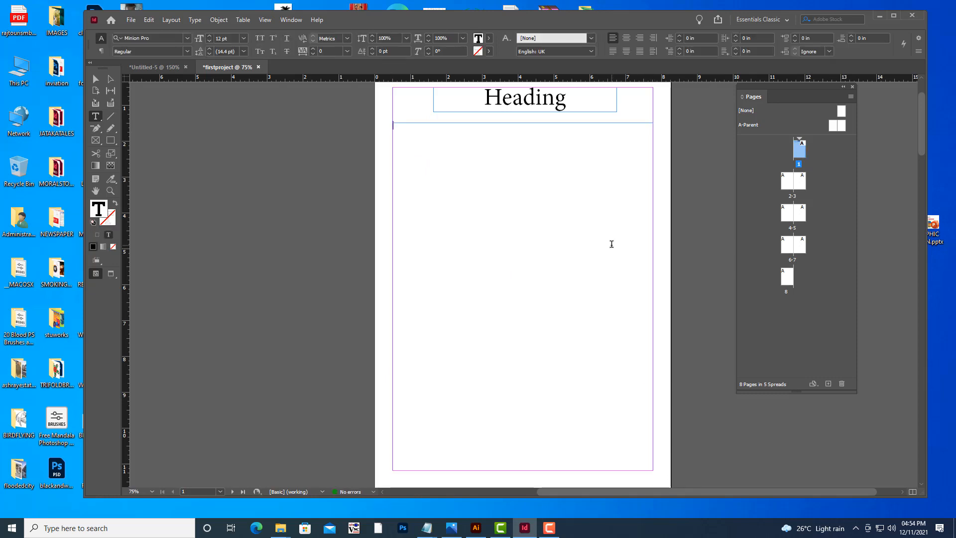
pyautogui.rightClick(471, 148)
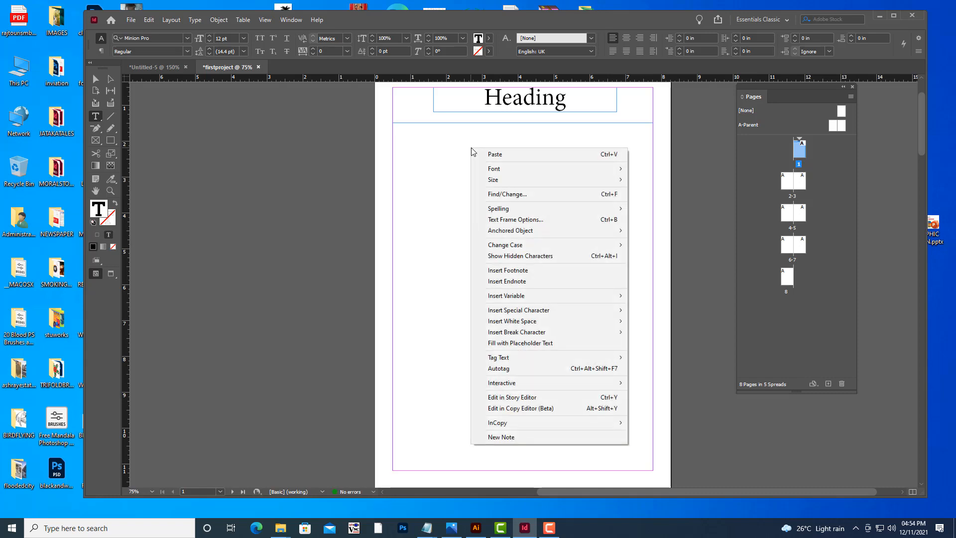
pyautogui.click(526, 343)
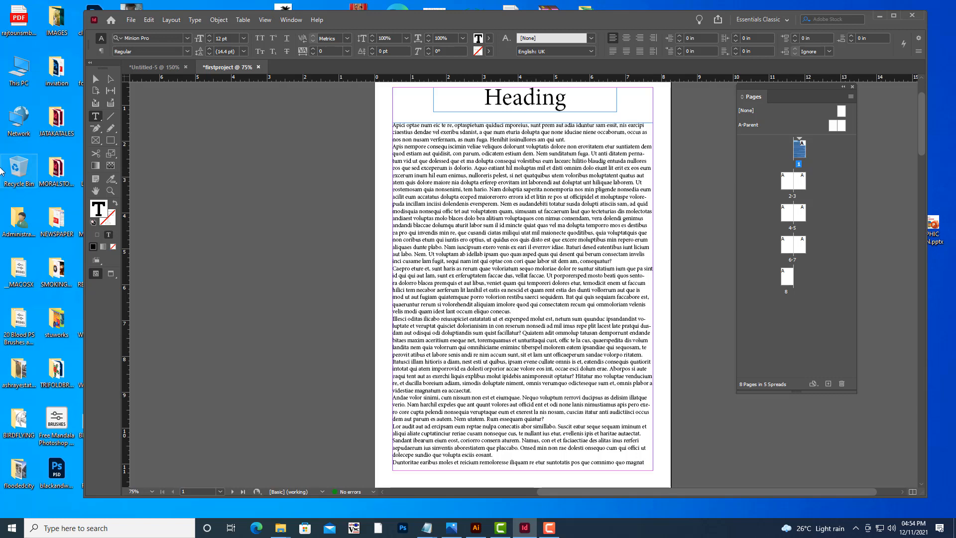
# Select all the placeholder text inside the body frame.
pyautogui.click(95, 78)
pyautogui.click(557, 229)
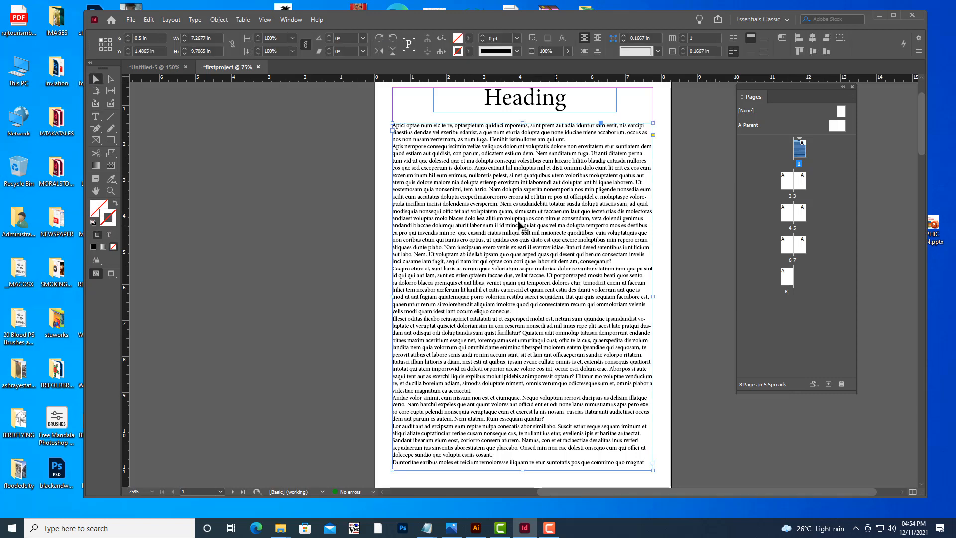
pyautogui.click(95, 116)
pyautogui.click(519, 251)
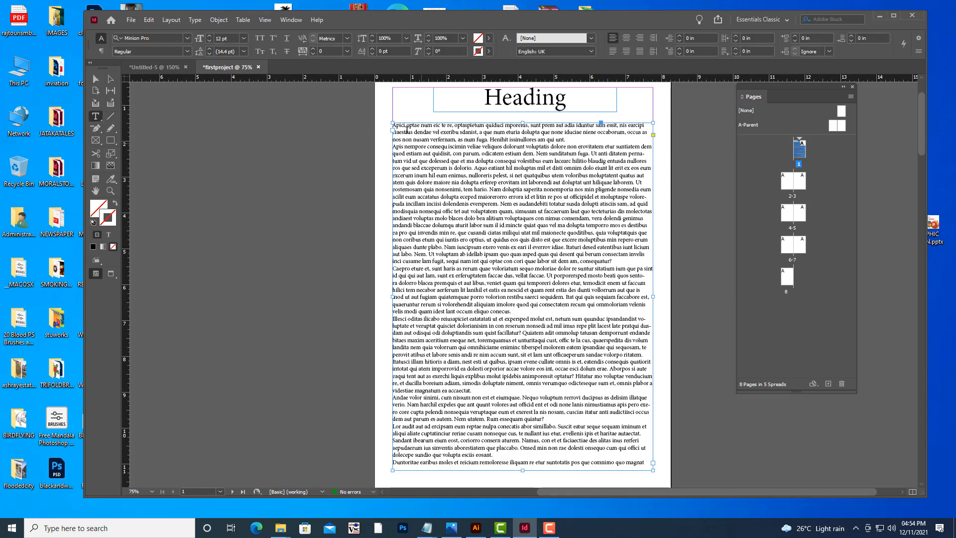
pyautogui.moveTo(394, 123); pyautogui.dragTo(651, 465)
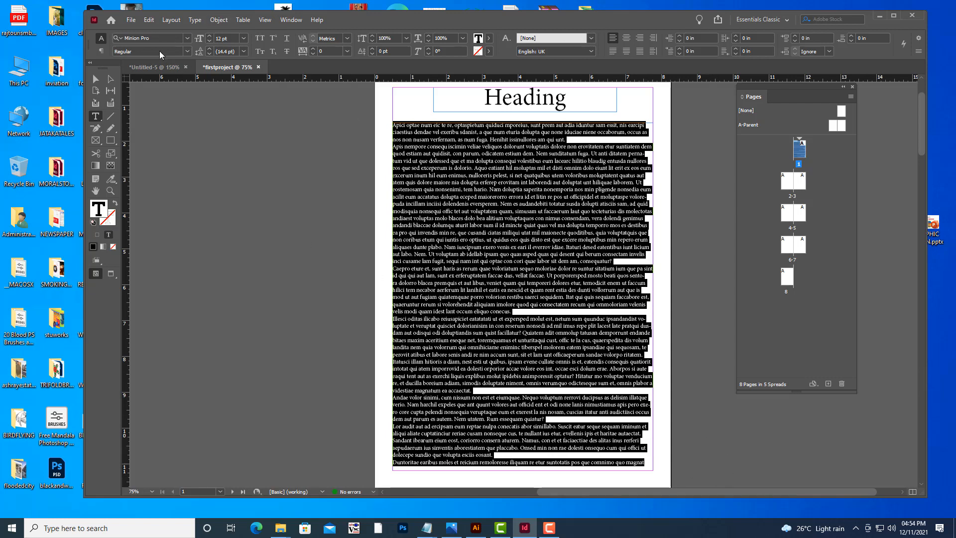
pyautogui.click(158, 38)
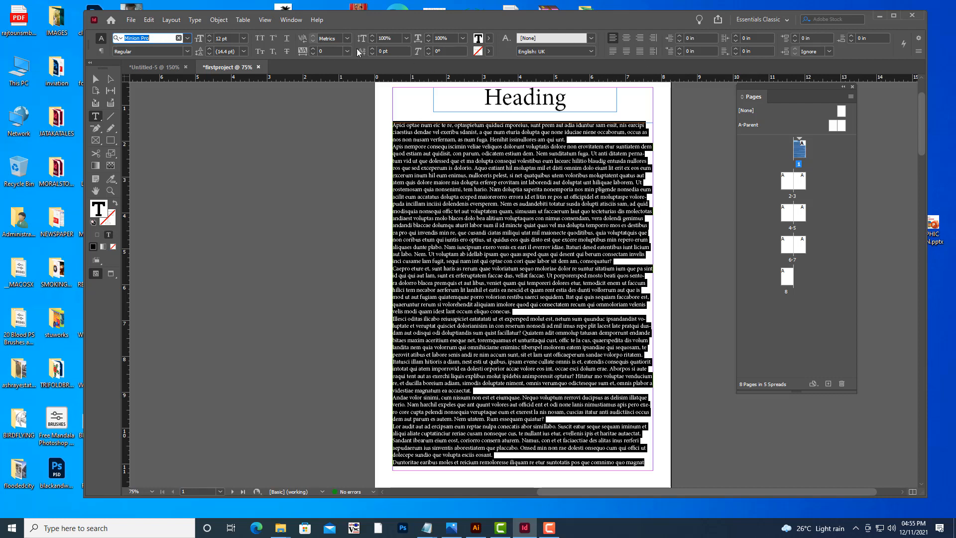
# Try the Book, Typography and Interactive for PDF workspaces, then return to Essentials Classic.
pyautogui.click(291, 20)
pyautogui.moveTo(309, 44)
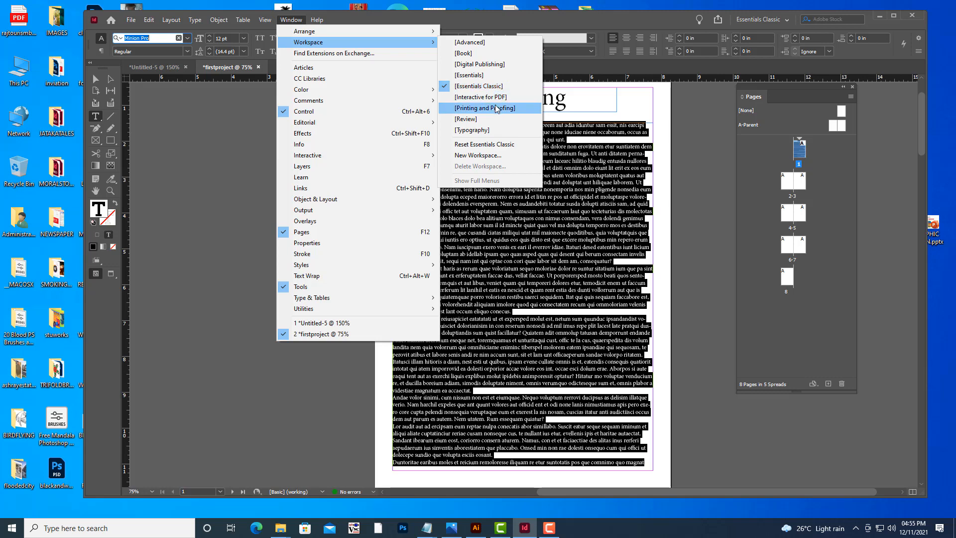
pyautogui.click(471, 55)
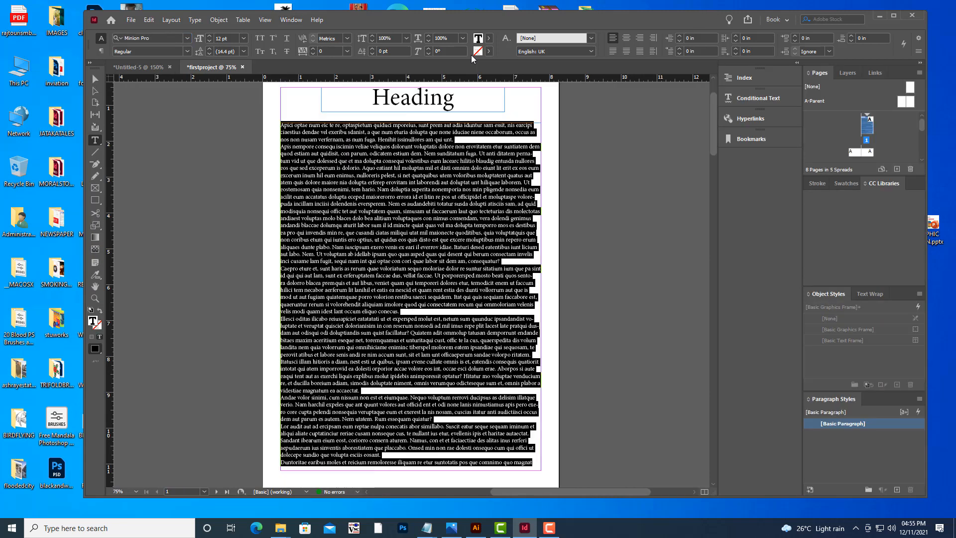
pyautogui.click(290, 20)
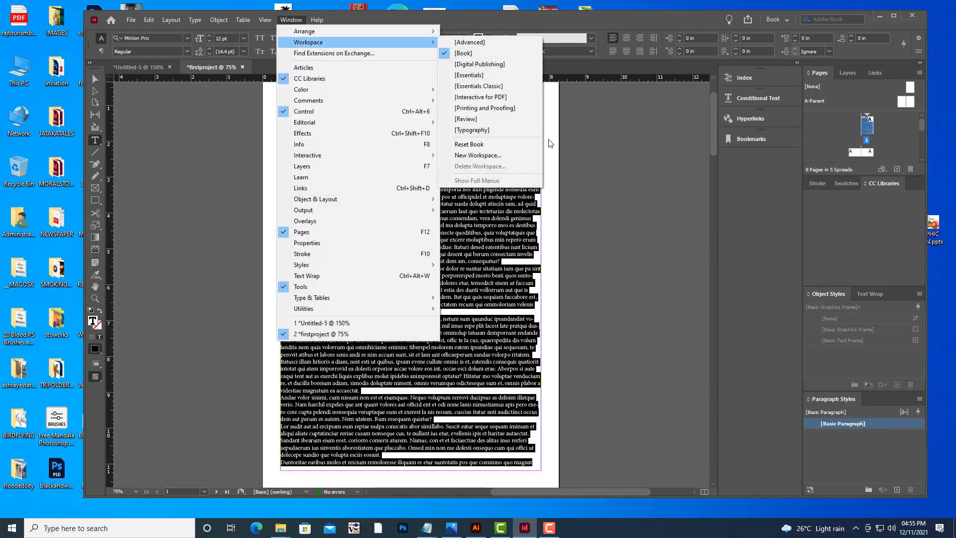
pyautogui.click(500, 130)
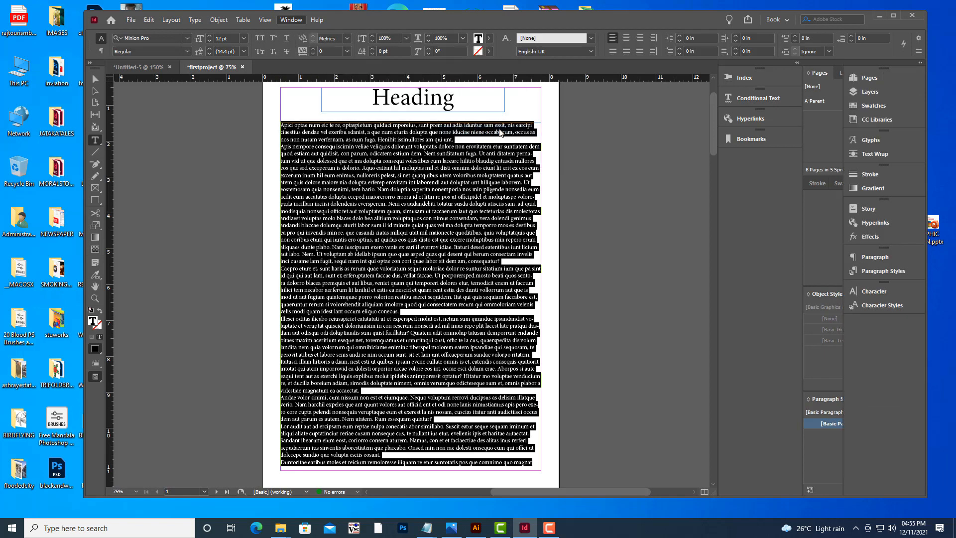
pyautogui.click(301, 21)
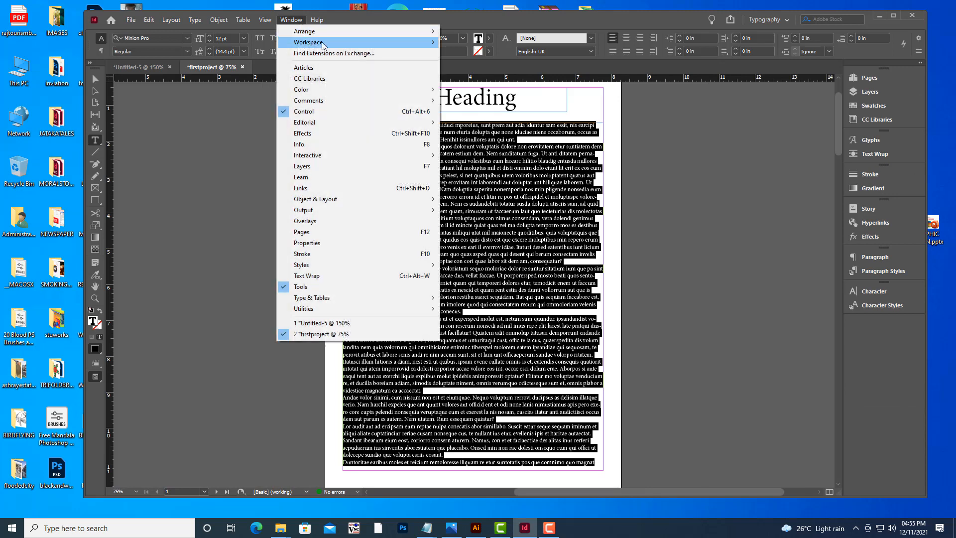
pyautogui.moveTo(393, 44)
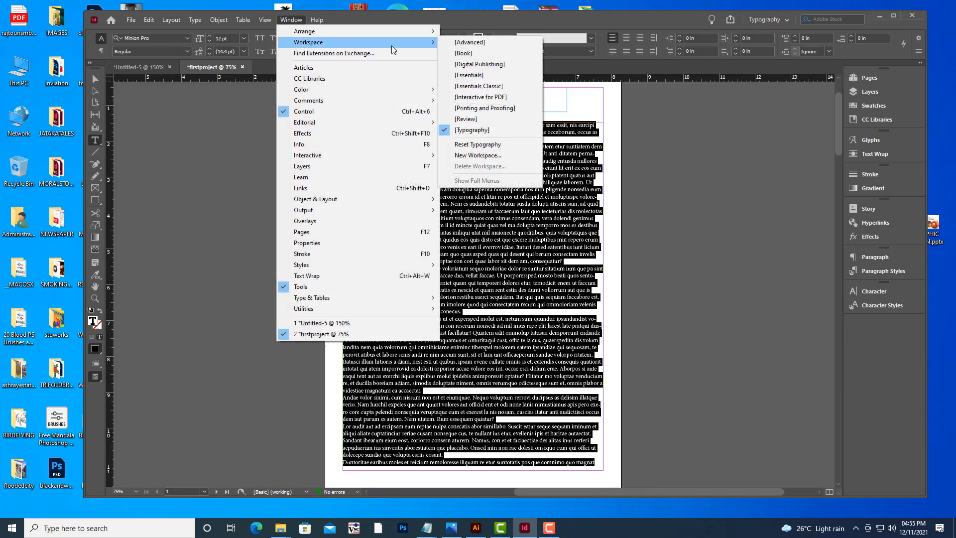
pyautogui.click(483, 77)
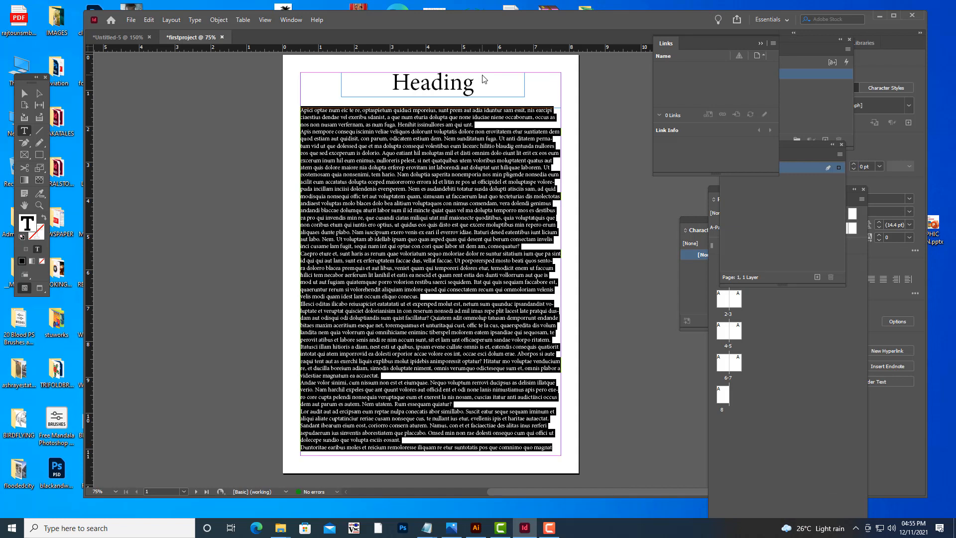
pyautogui.click(785, 20)
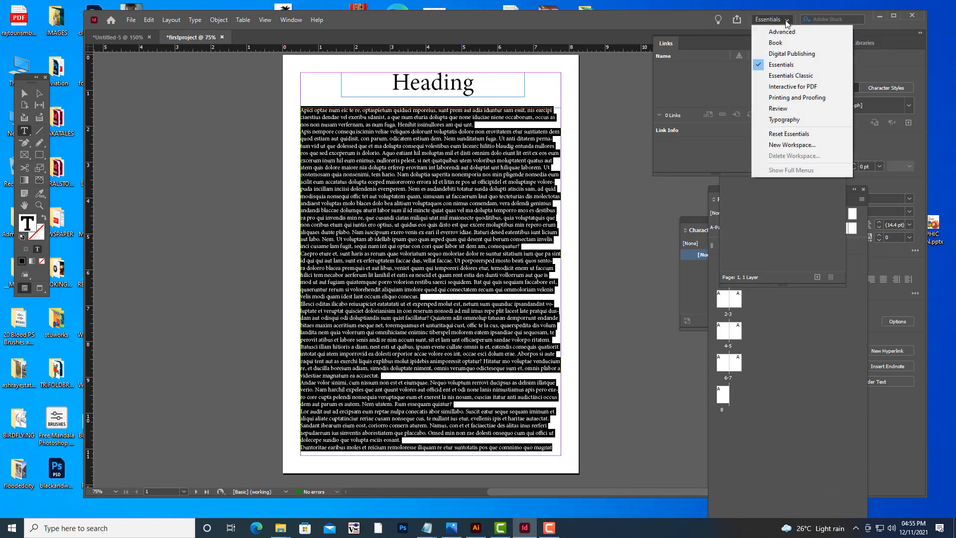
pyautogui.click(791, 75)
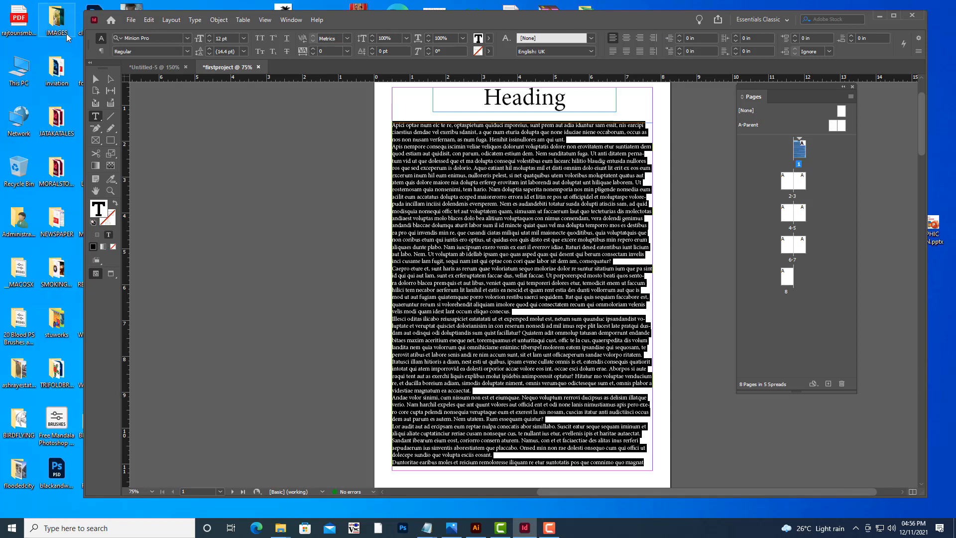
# Set the body text's font to Times New Roman in Bold.
pyautogui.click(160, 39)
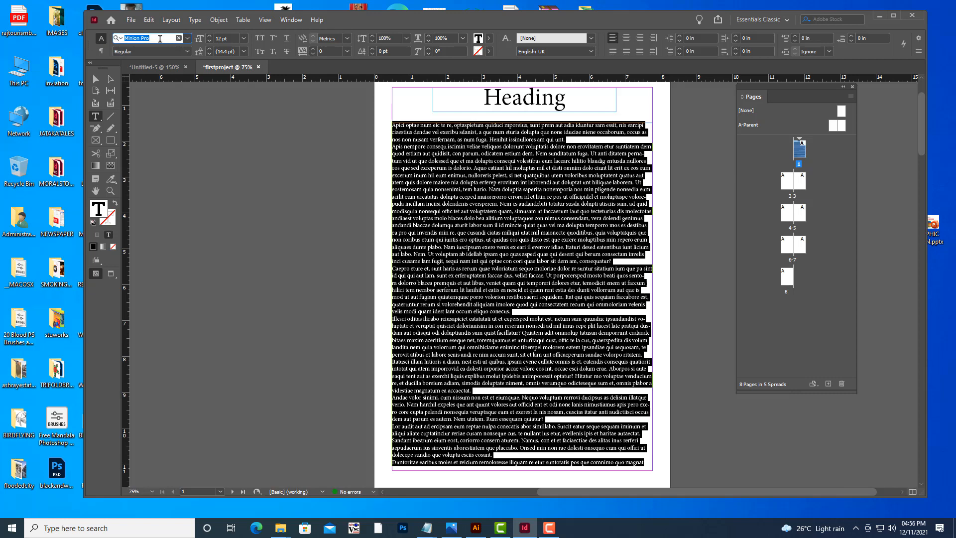
pyautogui.write('time')
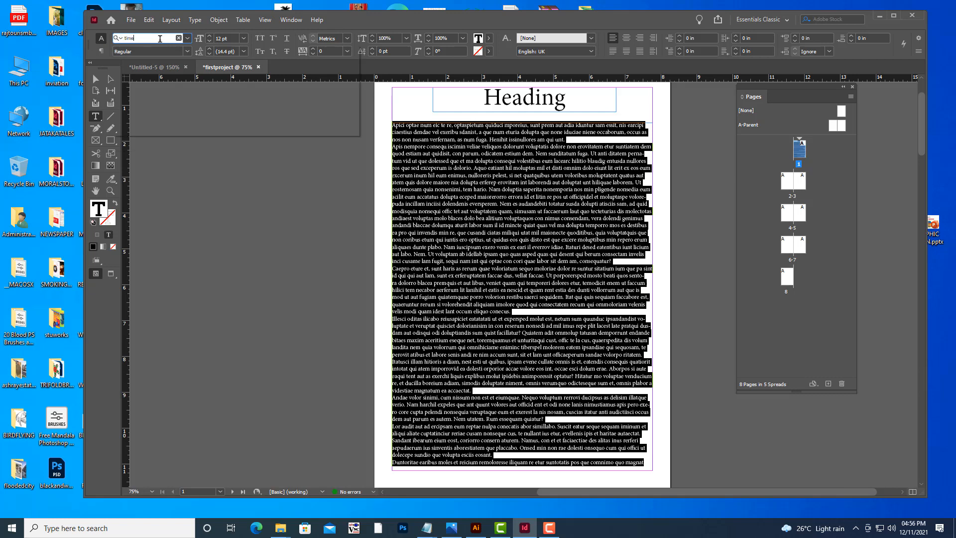
pyautogui.press('Return')
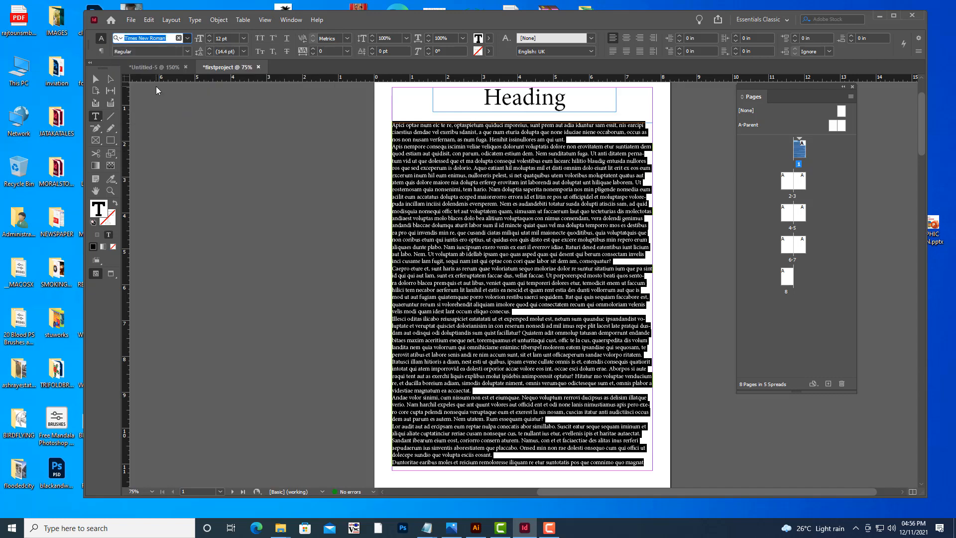
pyautogui.hotkey('ctrl', 'shift', 'b')
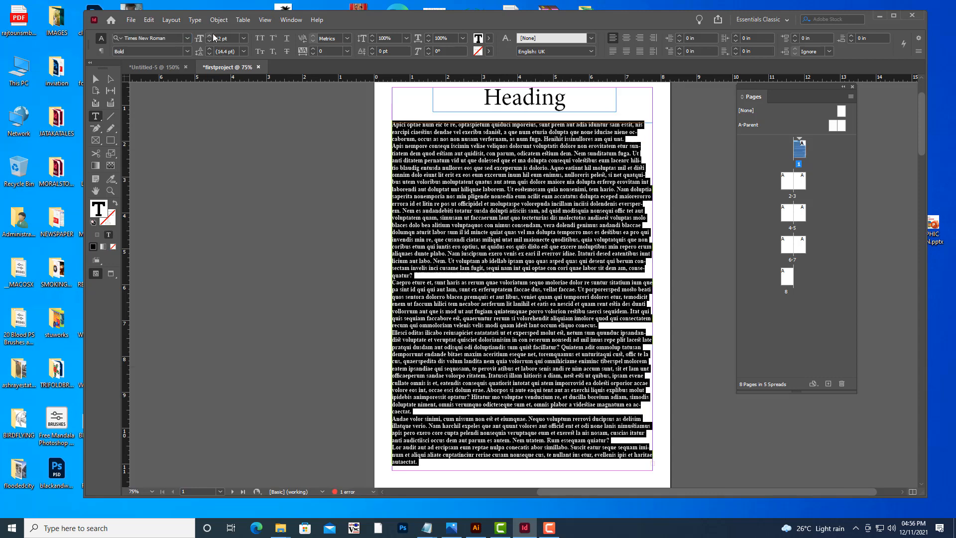
# Increase the selected body text's font size to 22 pt.
pyautogui.click(221, 38)
pyautogui.press('Up')
pyautogui.press('Up')
pyautogui.press('Up')
pyautogui.press('Up')
pyautogui.press('Up')
pyautogui.press('Up')
pyautogui.press('Up')
pyautogui.press('Up')
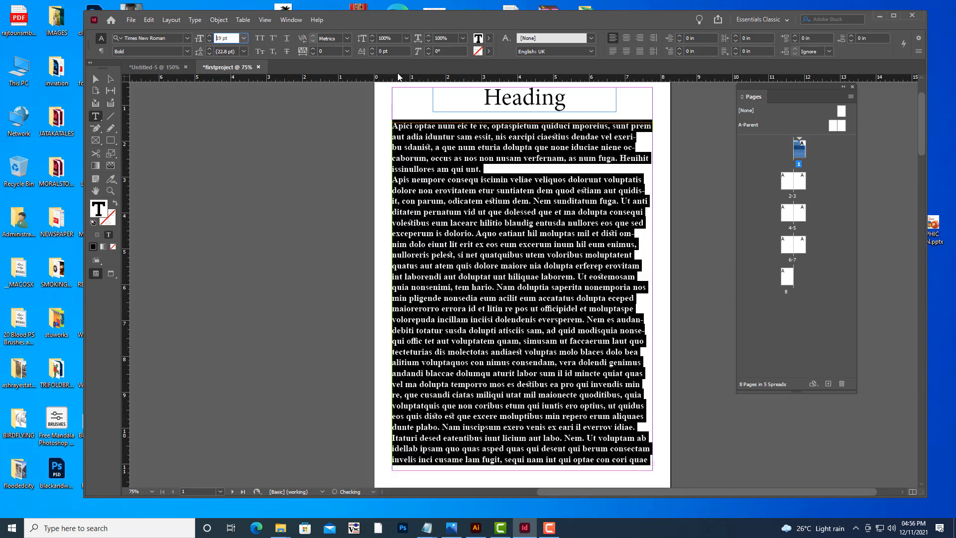
pyautogui.press('Up')
pyautogui.press('Up')
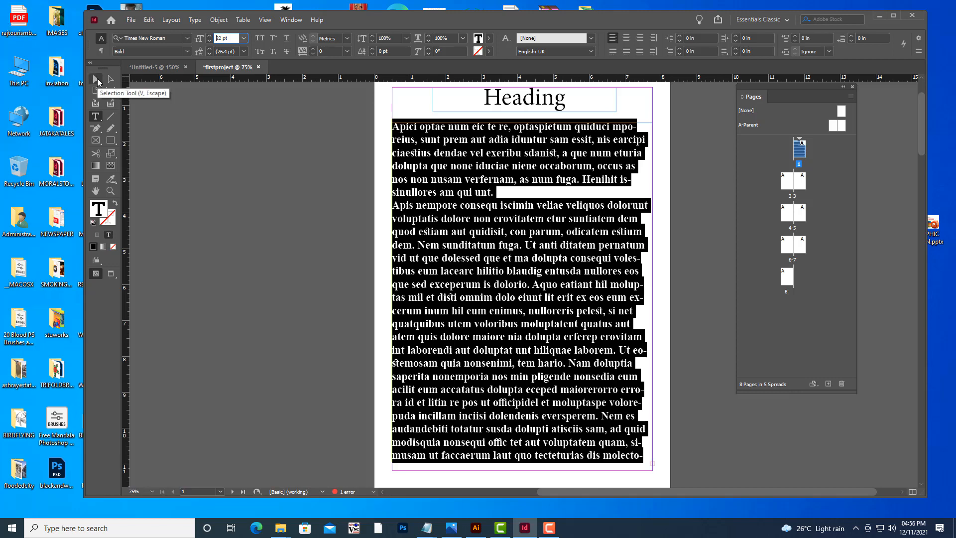
# Try moving the body text frame with the Selection Tool, and undo the move.
pyautogui.click(97, 78)
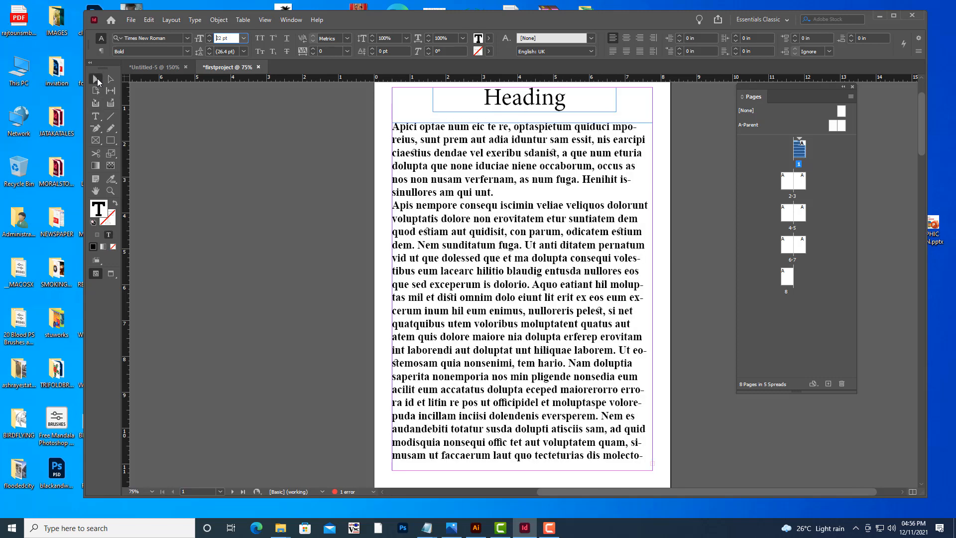
pyautogui.moveTo(497, 190); pyautogui.dragTo(580, 198)
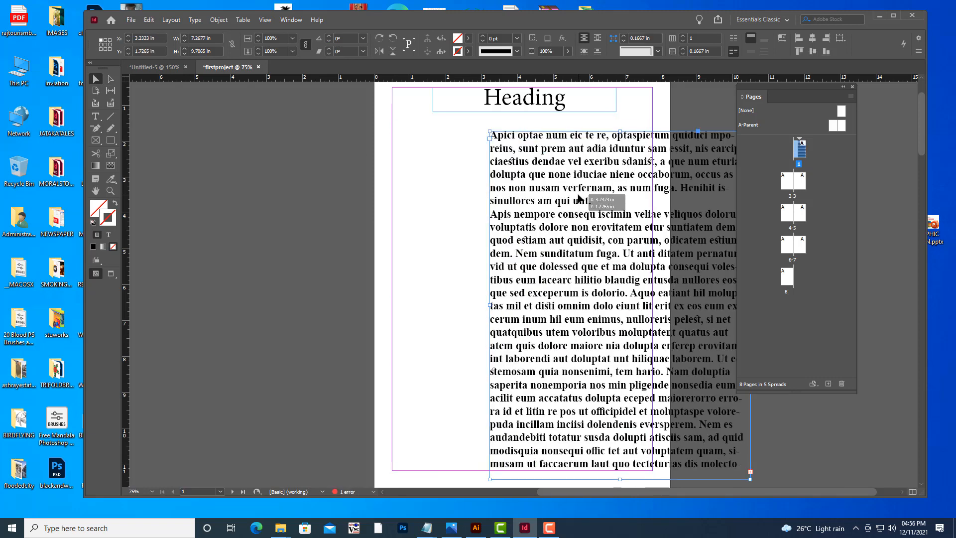
pyautogui.hotkey('ctrl', 'z')
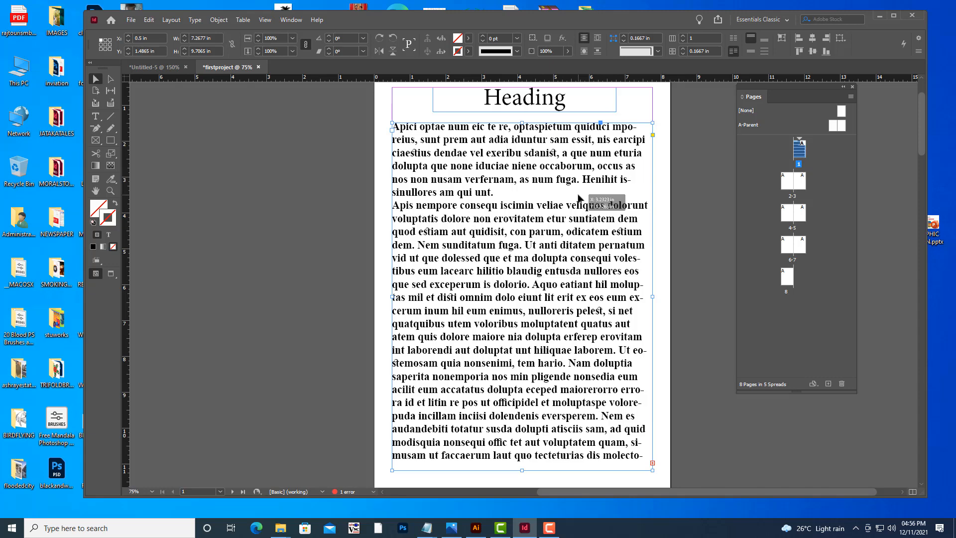
# Move the Pages panel closer to the window's edge.
pyautogui.scroll(-3, 587, 197)
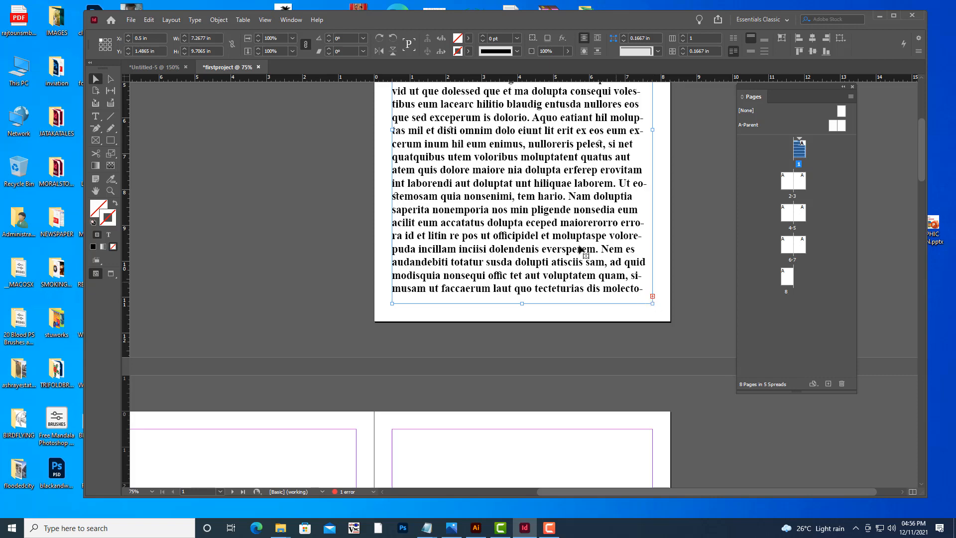
pyautogui.scroll(3, 580, 249)
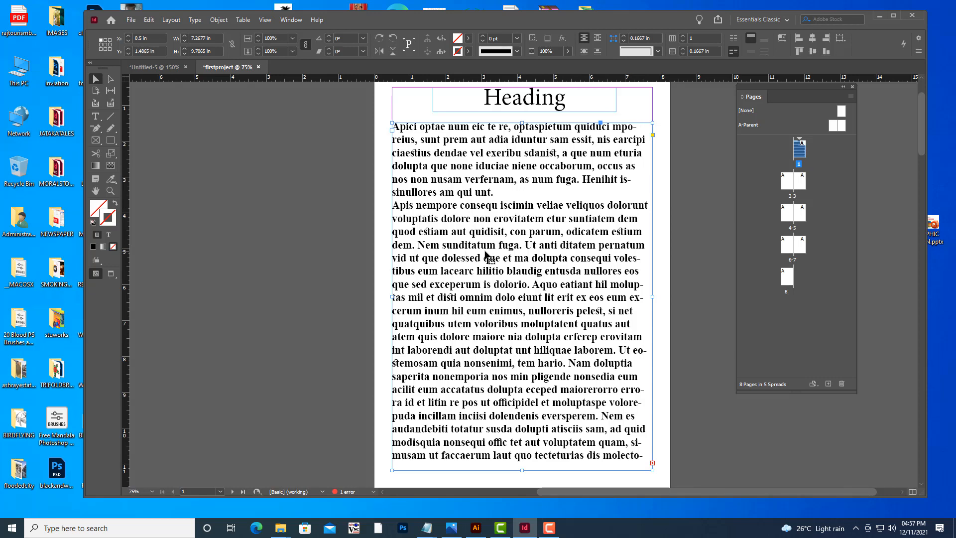
pyautogui.scroll(-3, 500, 139)
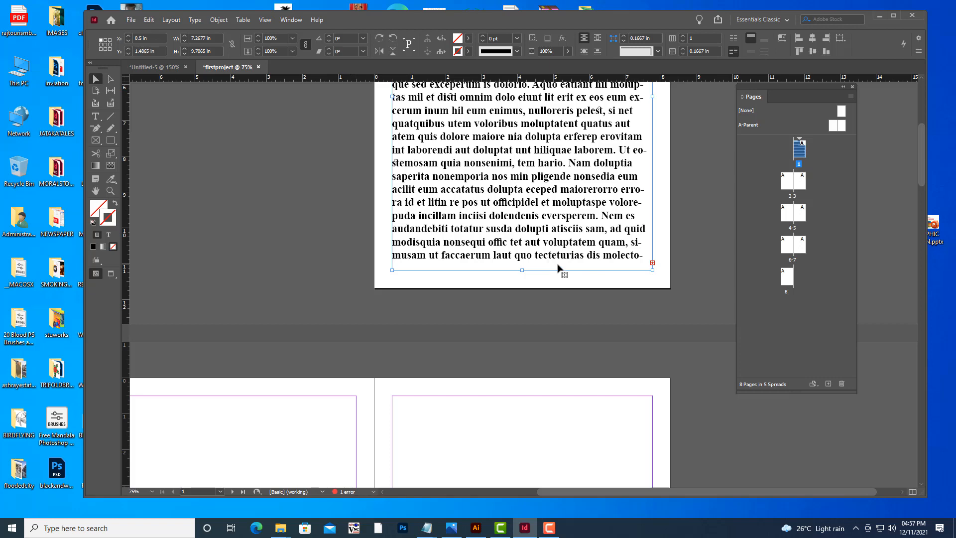
pyautogui.hotkey('ctrl', '-')
pyautogui.hotkey('ctrl', '-')
pyautogui.hotkey('ctrl', '=')
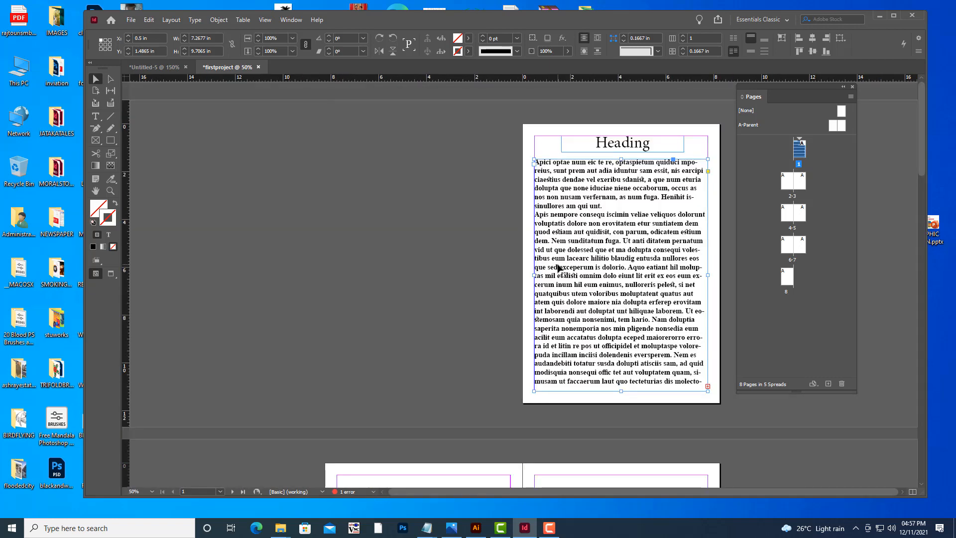
pyautogui.scroll(-3, 557, 263)
pyautogui.scroll(3, 557, 264)
pyautogui.moveTo(748, 91); pyautogui.dragTo(797, 86)
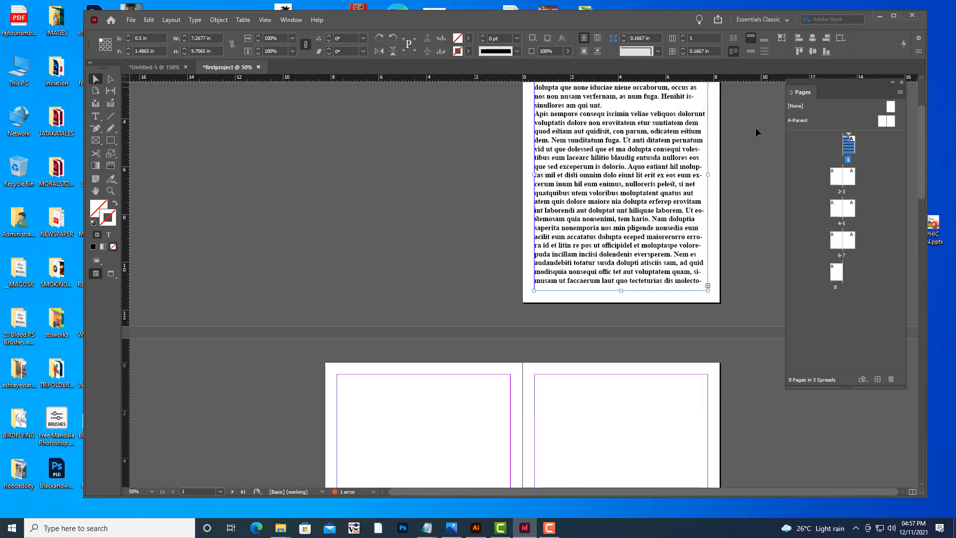
# Thread the overset body text into a new frame filling the margins of page 2.
pyautogui.scroll(-3, 638, 209)
pyautogui.scroll(-2, 727, 186)
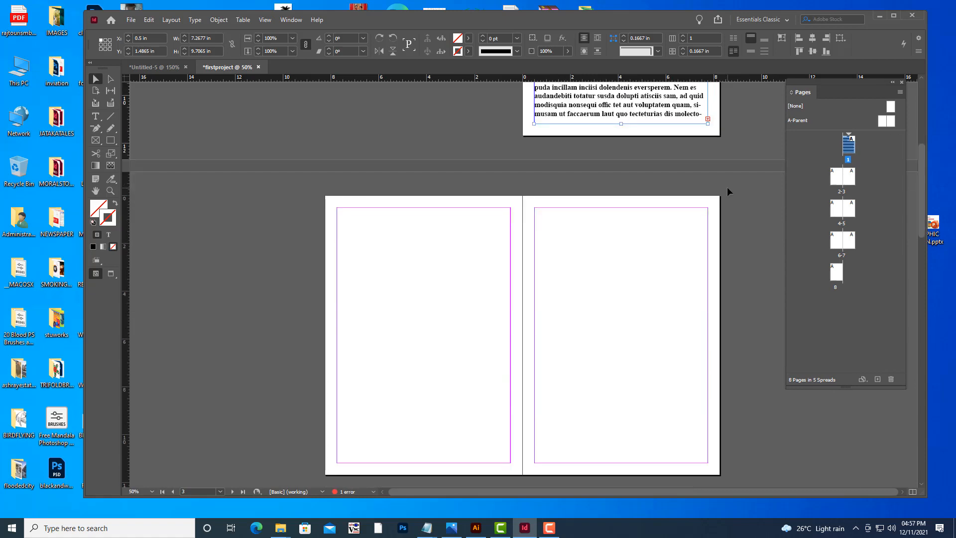
pyautogui.click(708, 119)
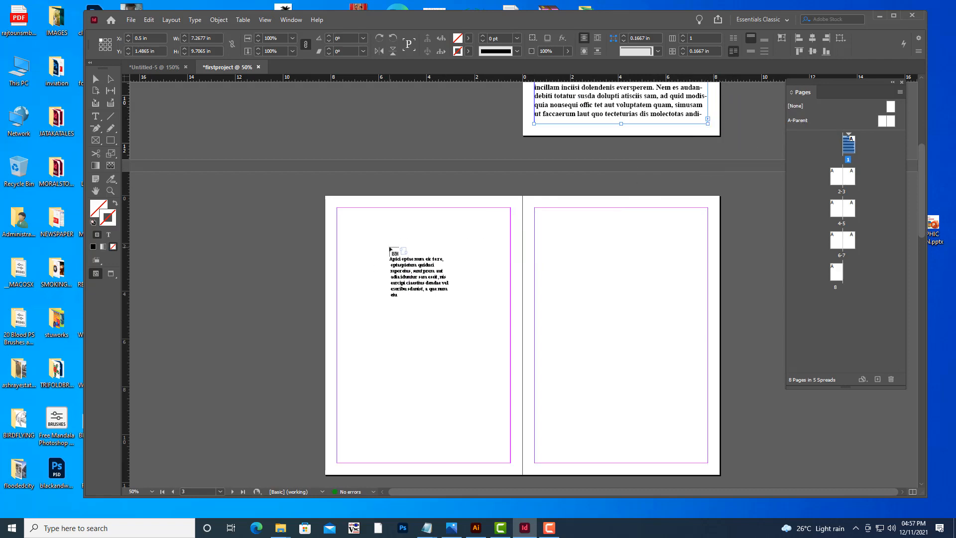
pyautogui.scroll(-2, 391, 252)
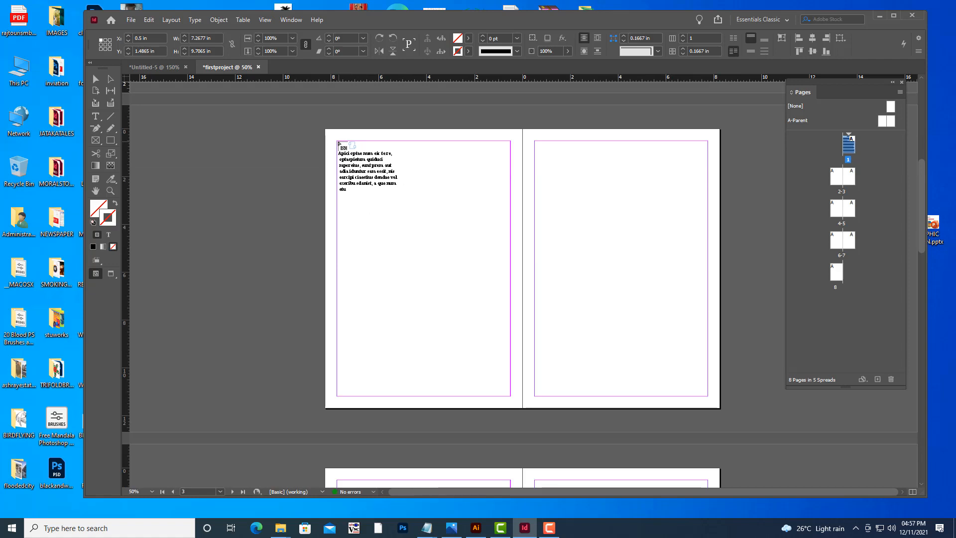
pyautogui.moveTo(338, 142); pyautogui.dragTo(511, 395)
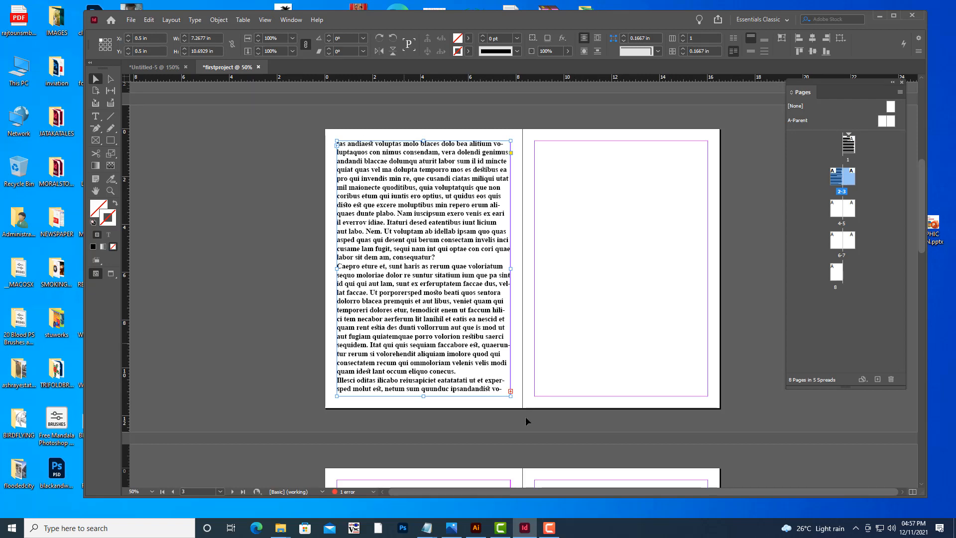
# Continue the threaded text into a new frame filling the margins of page 3.
pyautogui.click(511, 392)
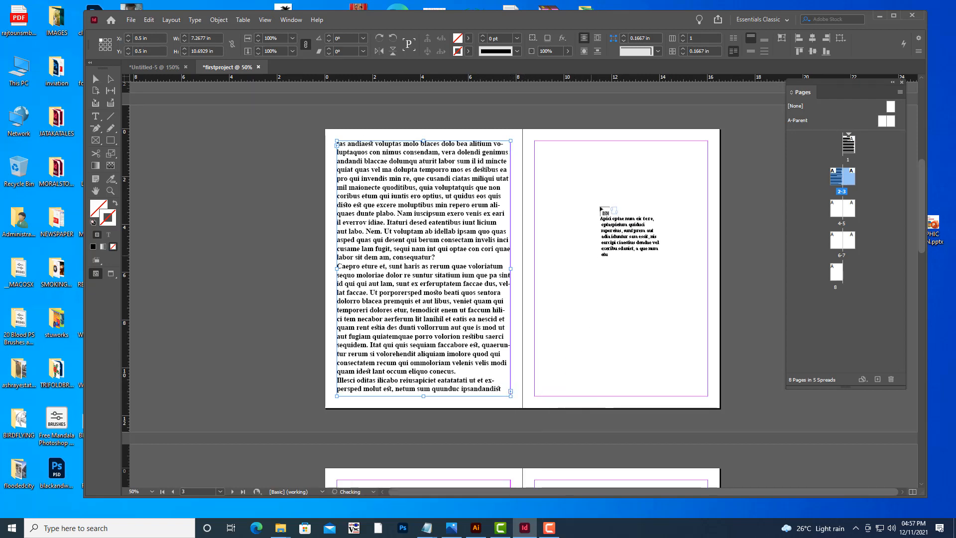
pyautogui.click(536, 143)
pyautogui.moveTo(535, 142); pyautogui.dragTo(708, 397)
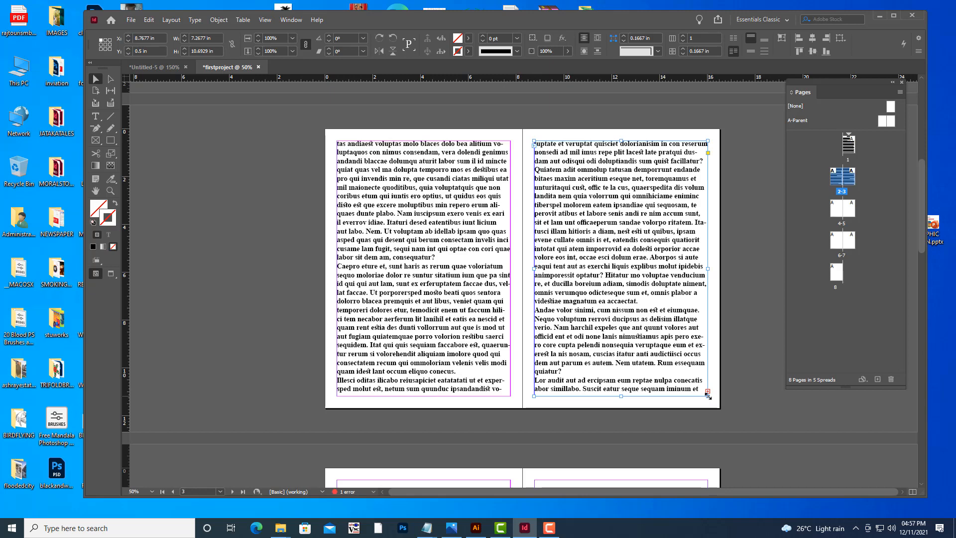
# Continue the threaded text into a new frame filling the margins of page 4.
pyautogui.scroll(-5, 723, 316)
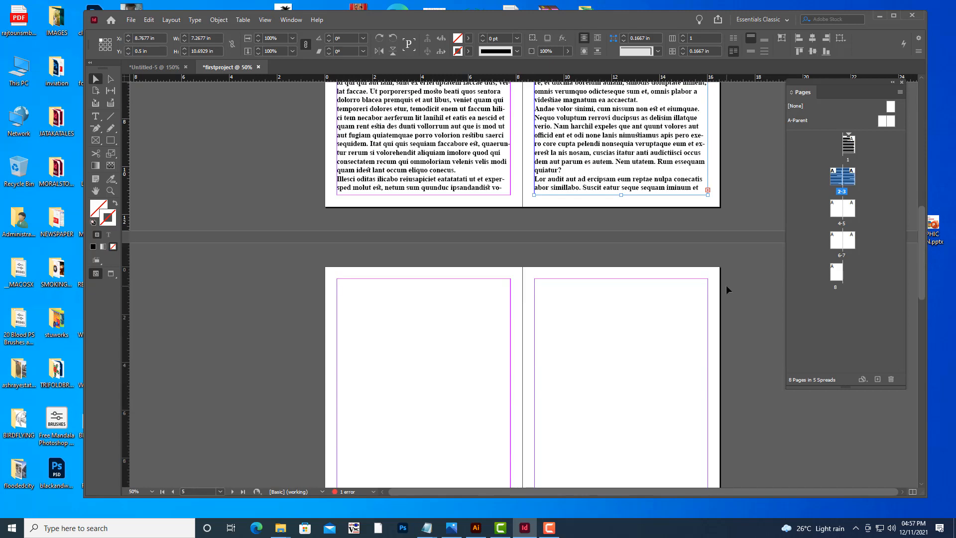
pyautogui.click(708, 190)
pyautogui.scroll(-3, 438, 272)
pyautogui.scroll(1, 386, 249)
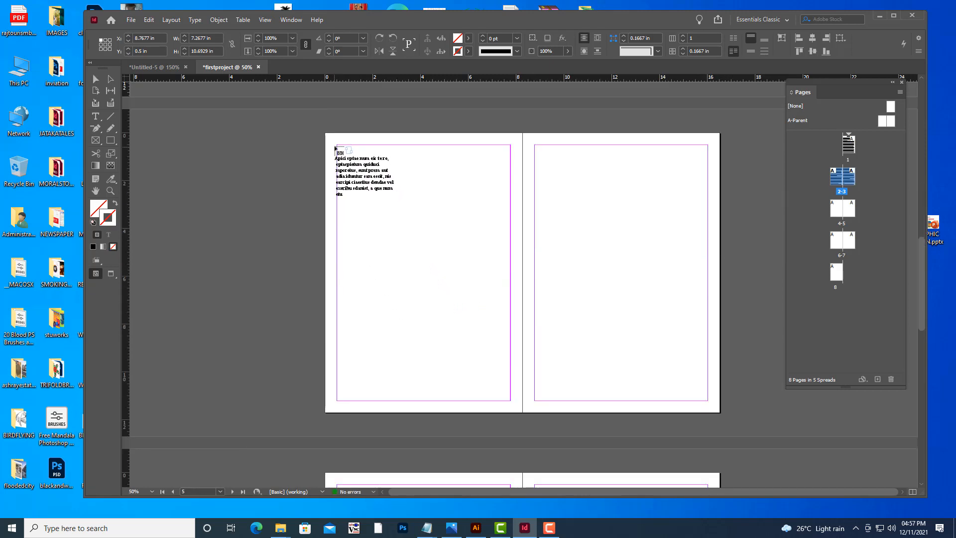
pyautogui.moveTo(338, 144); pyautogui.dragTo(510, 400)
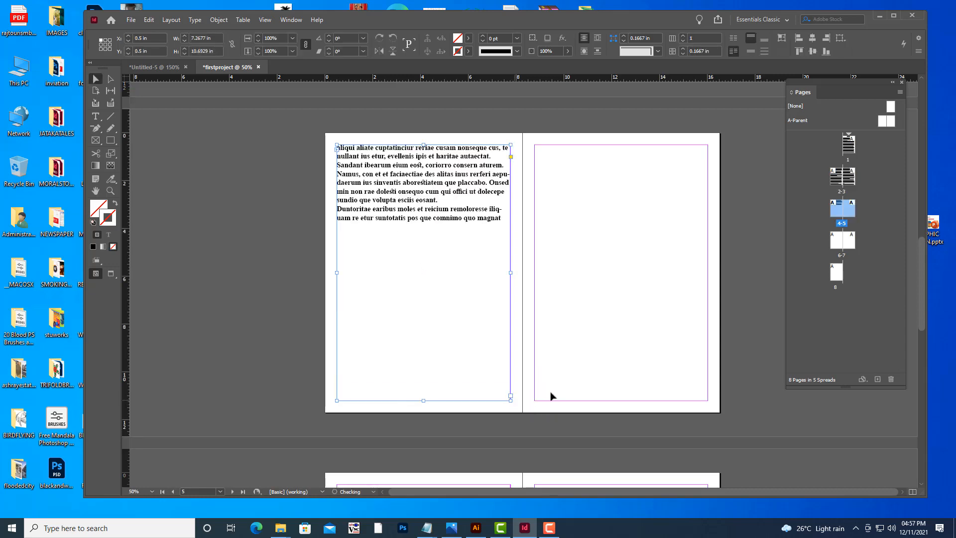
# Shorten the page 4 text frame so its bottom edge sits just below the last line of text.
pyautogui.moveTo(424, 401); pyautogui.dragTo(417, 232)
pyautogui.scroll(10, 592, 252)
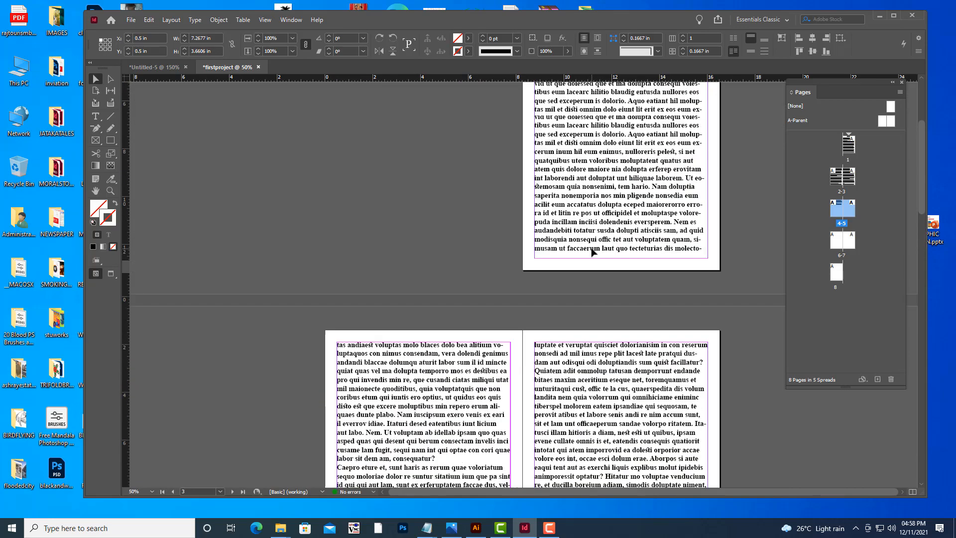
pyautogui.scroll(-2, 593, 252)
pyautogui.scroll(-8, 592, 252)
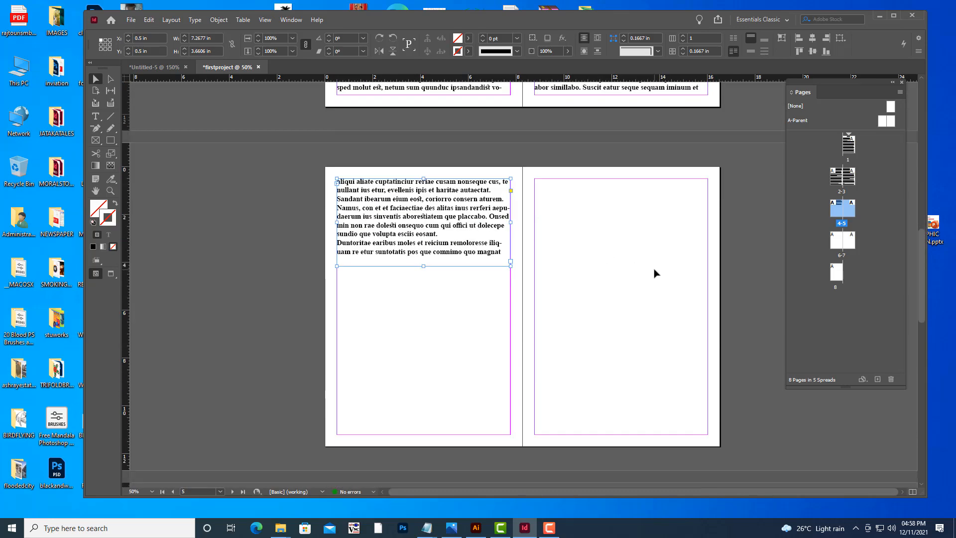
pyautogui.scroll(10, 655, 273)
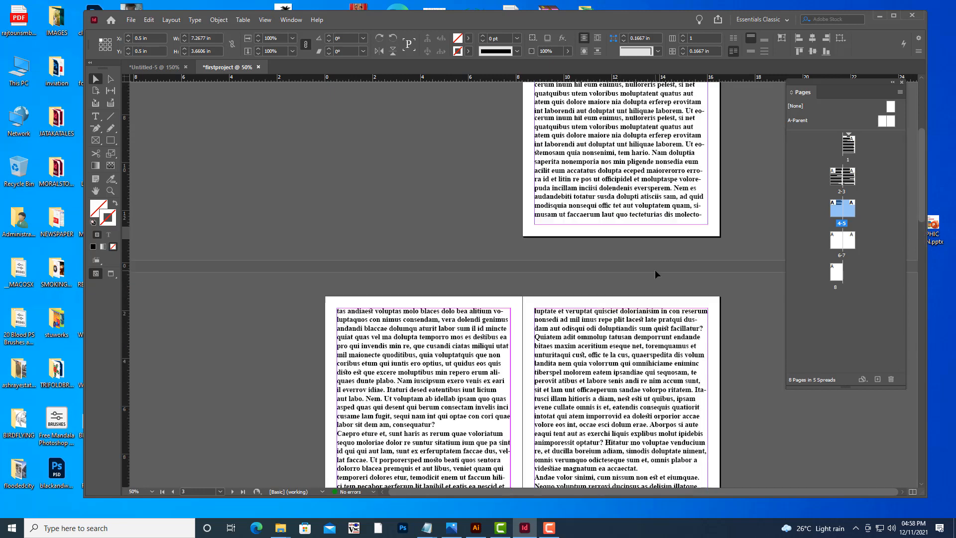
pyautogui.scroll(1, 655, 273)
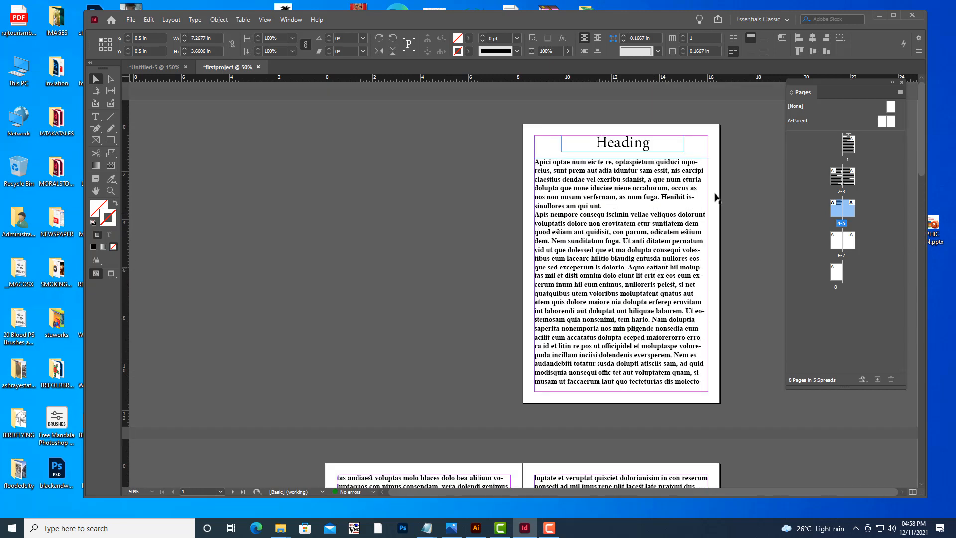
pyautogui.click(764, 235)
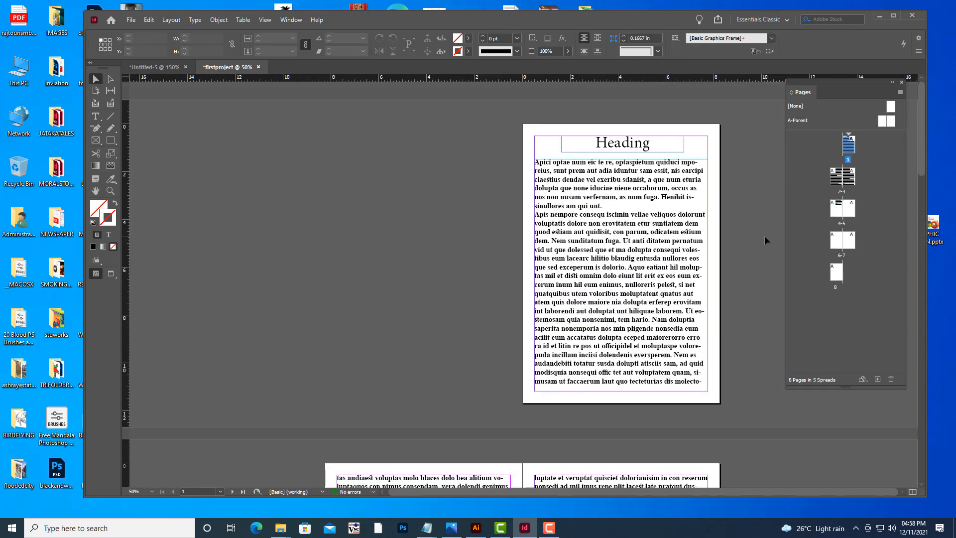
# Switch to Preview mode to review the text flow across the pages, then return to Normal view.
pyautogui.press('w')
pyautogui.scroll(-5, 764, 235)
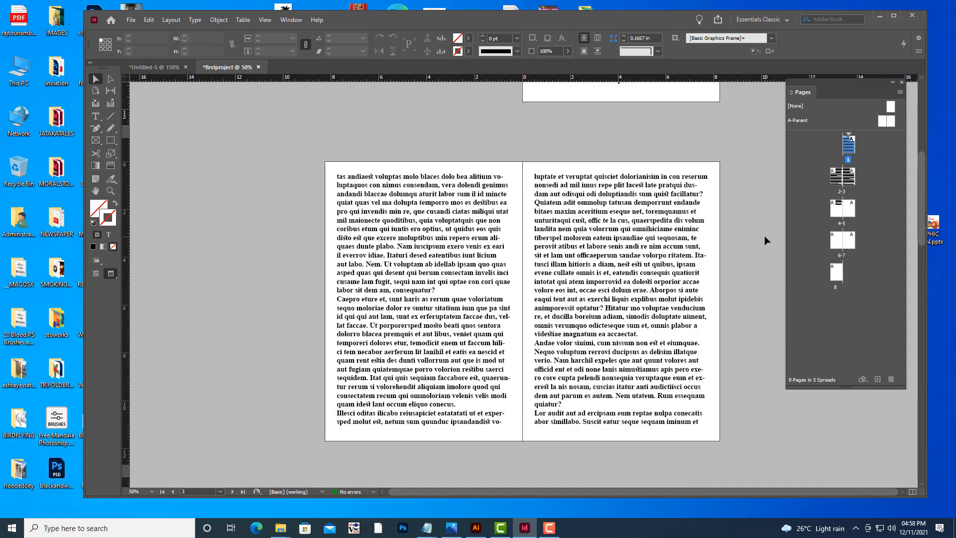
pyautogui.scroll(-5, 765, 239)
pyautogui.scroll(3, 765, 239)
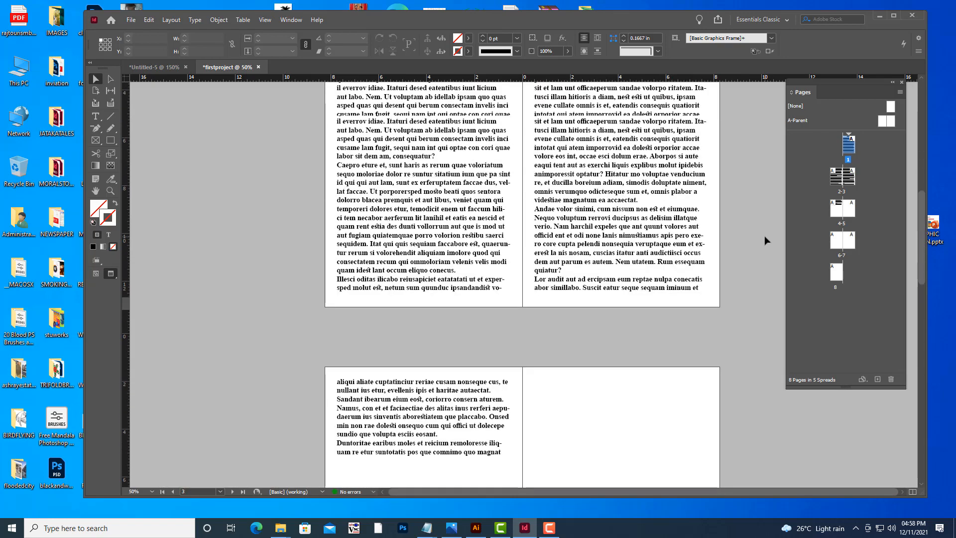
pyautogui.scroll(6, 764, 235)
pyautogui.scroll(-2, 764, 235)
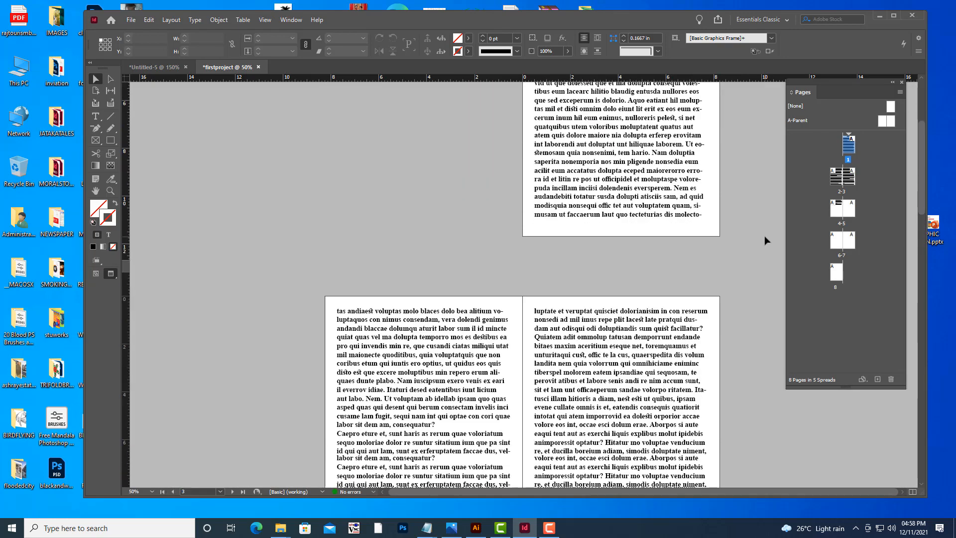
pyautogui.scroll(-4, 764, 235)
pyautogui.scroll(4, 764, 235)
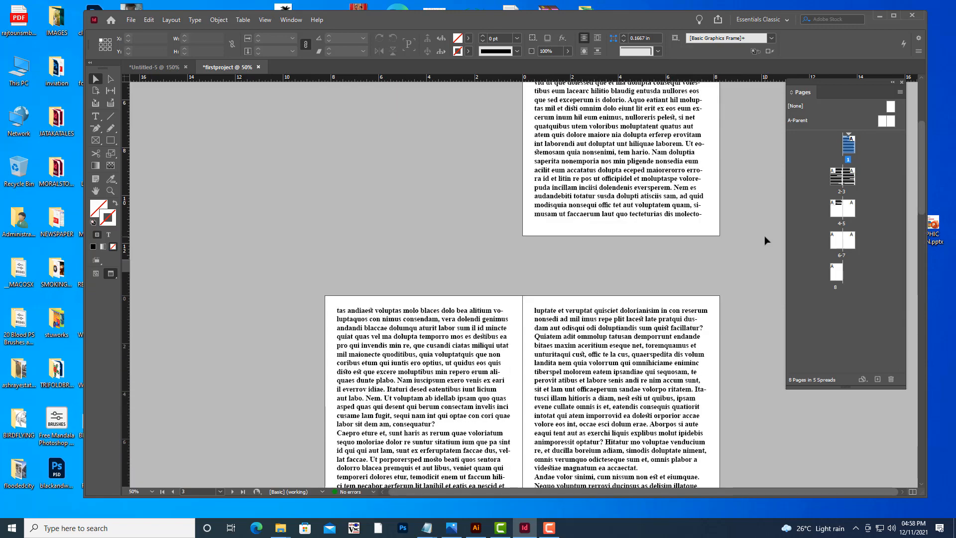
pyautogui.press('w')
pyautogui.scroll(-4, 764, 235)
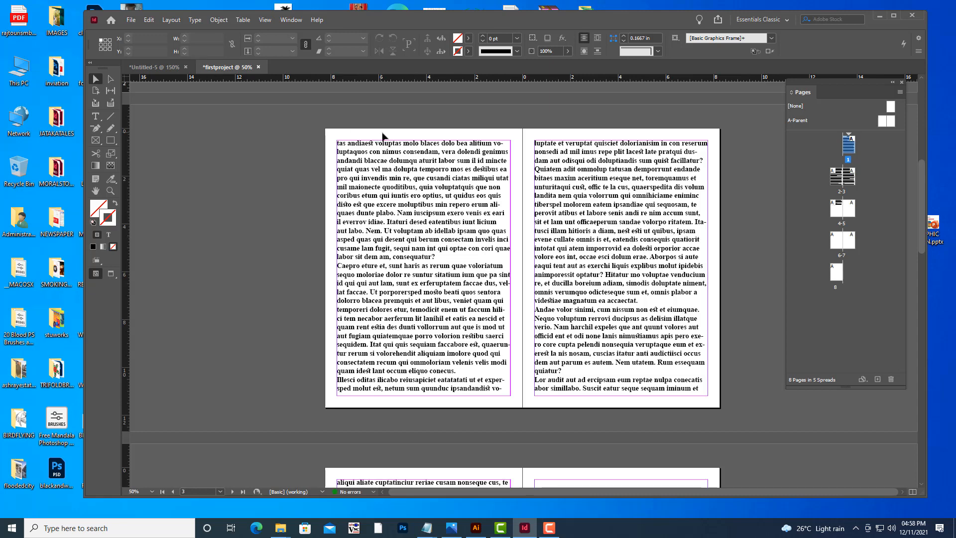
# Place hyderabad.jpg from the BIFOLDBROCHURE folder onto page 2 and move it against the left margin.
pyautogui.click(131, 21)
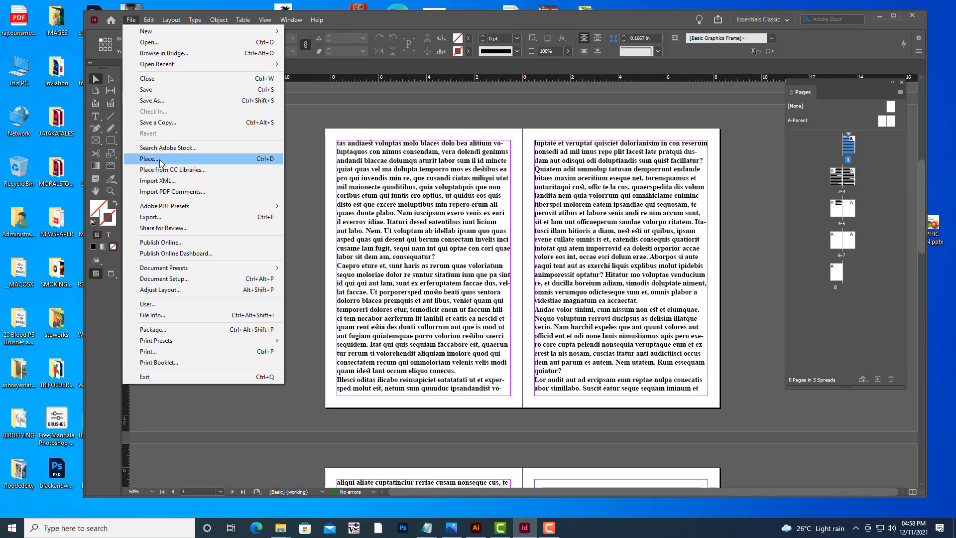
pyautogui.click(278, 164)
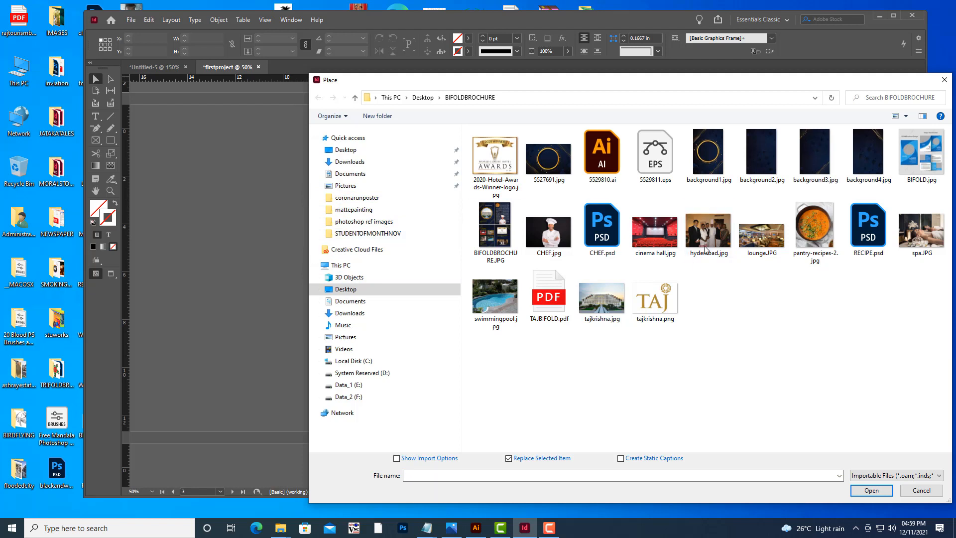
pyautogui.click(709, 232)
pyautogui.moveTo(673, 84); pyautogui.dragTo(551, 47)
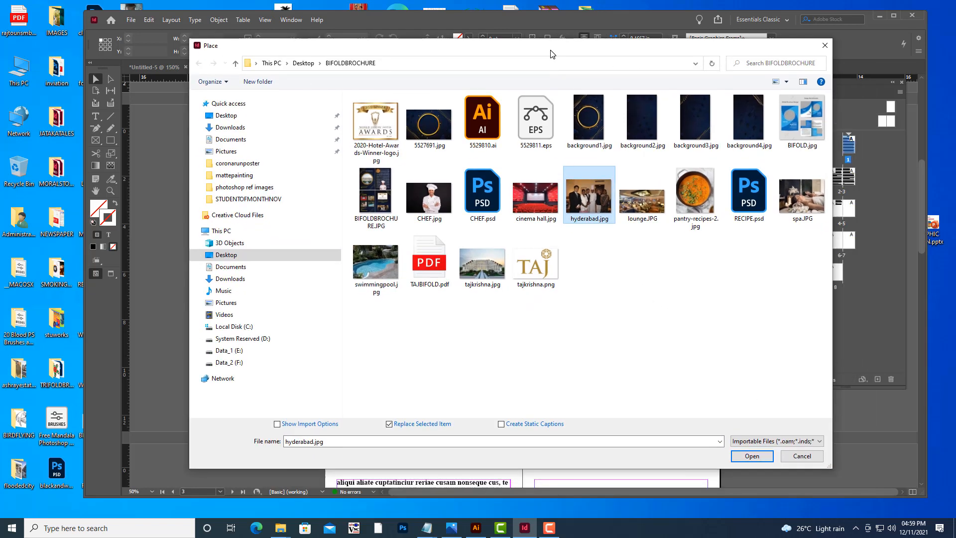
pyautogui.click(751, 454)
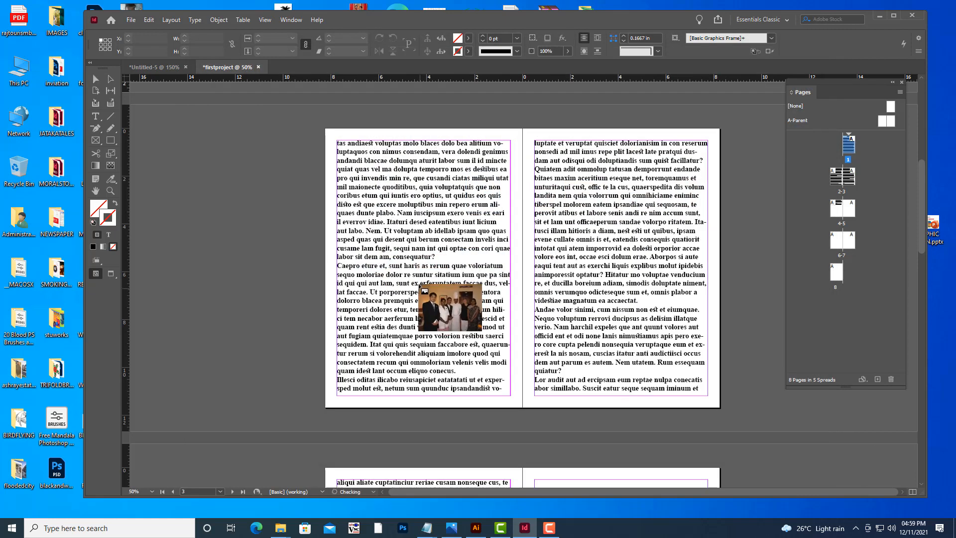
pyautogui.moveTo(384, 243); pyautogui.dragTo(384, 244)
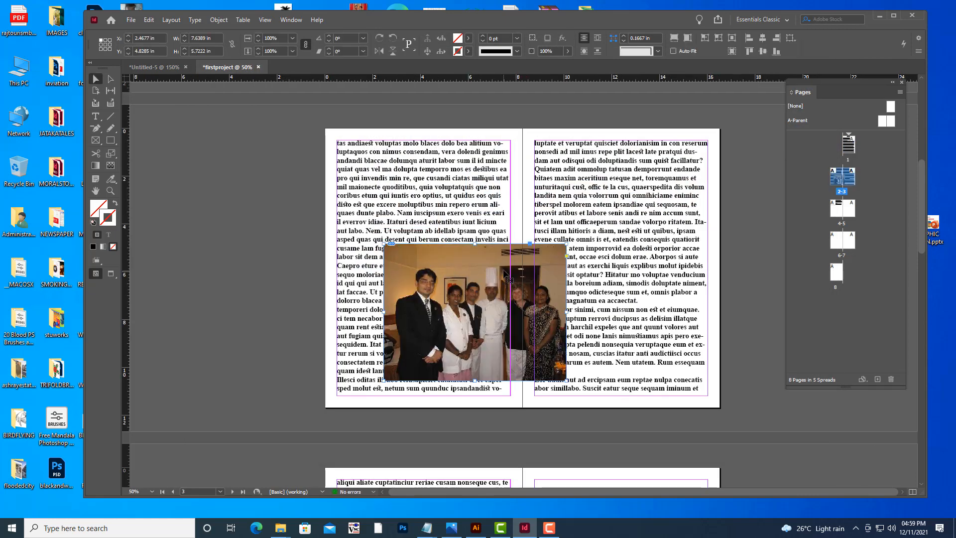
pyautogui.moveTo(489, 269); pyautogui.dragTo(446, 264)
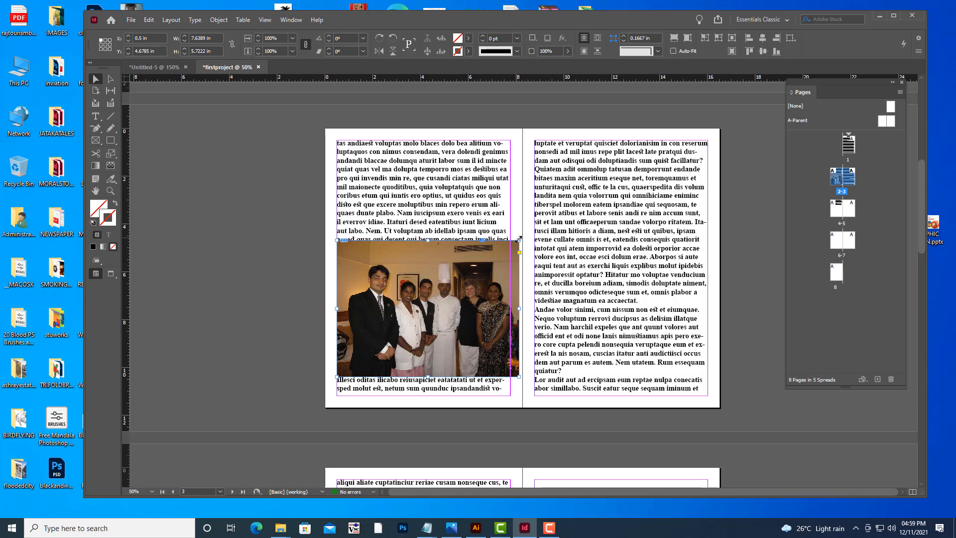
# Try to resize the photo frame on page 2 from its corner.
pyautogui.moveTo(519, 240); pyautogui.dragTo(439, 298)
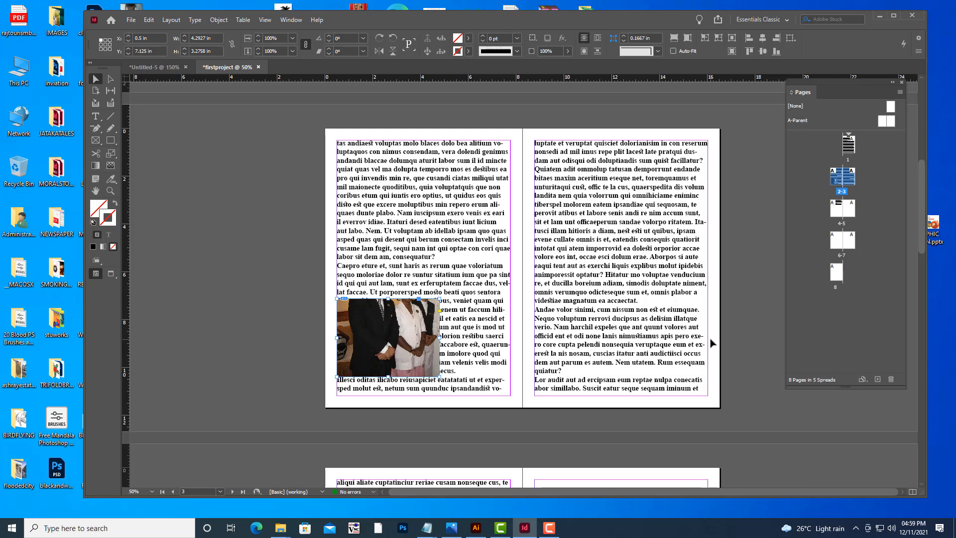
pyautogui.hotkey('ctrl', 'z')
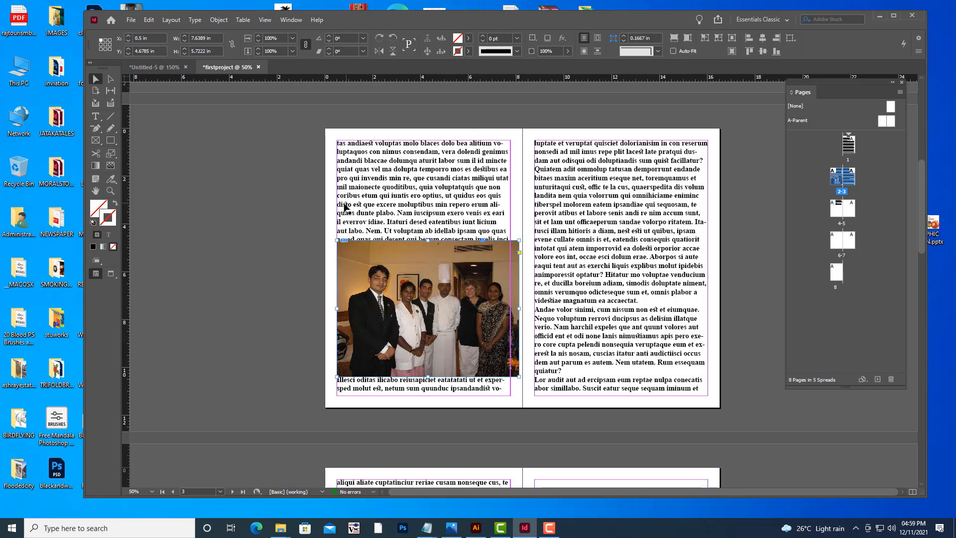
# Choose the Free Transform tool and look up its shortcut in the InDesign notes file in Notepad.
pyautogui.click(114, 155)
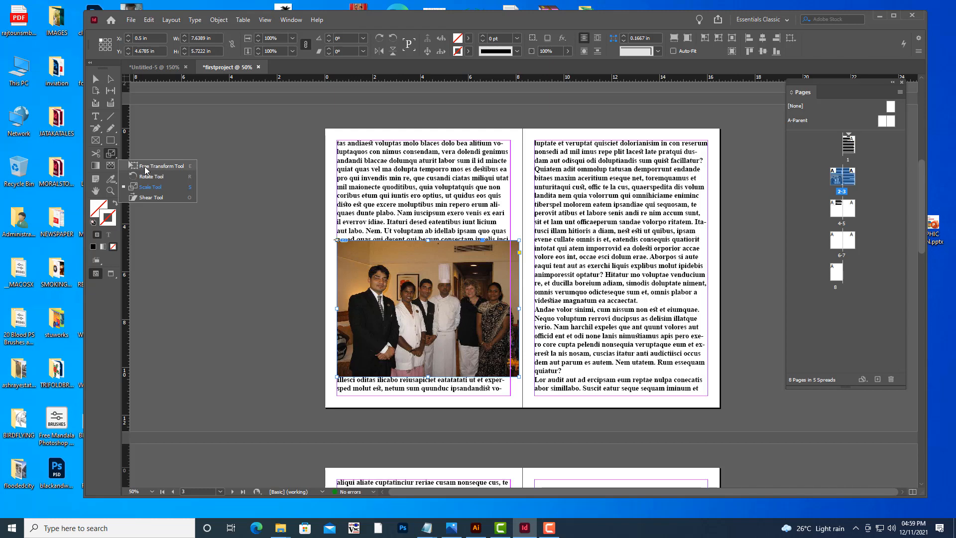
pyautogui.click(146, 169)
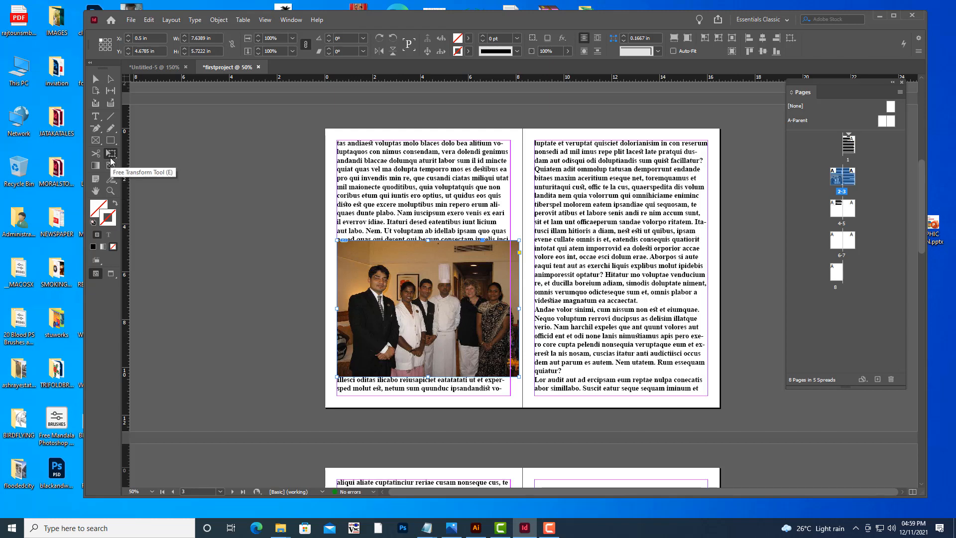
pyautogui.click(427, 528)
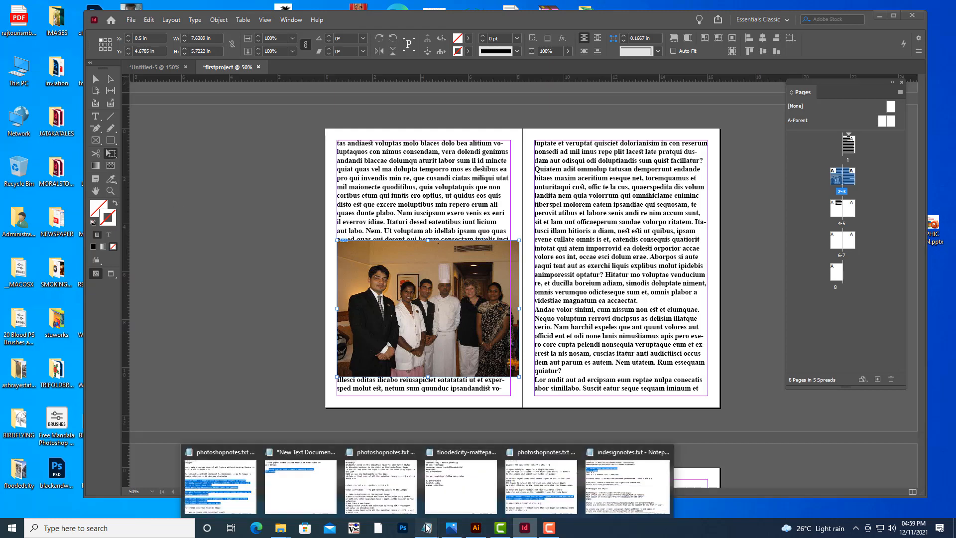
pyautogui.click(631, 497)
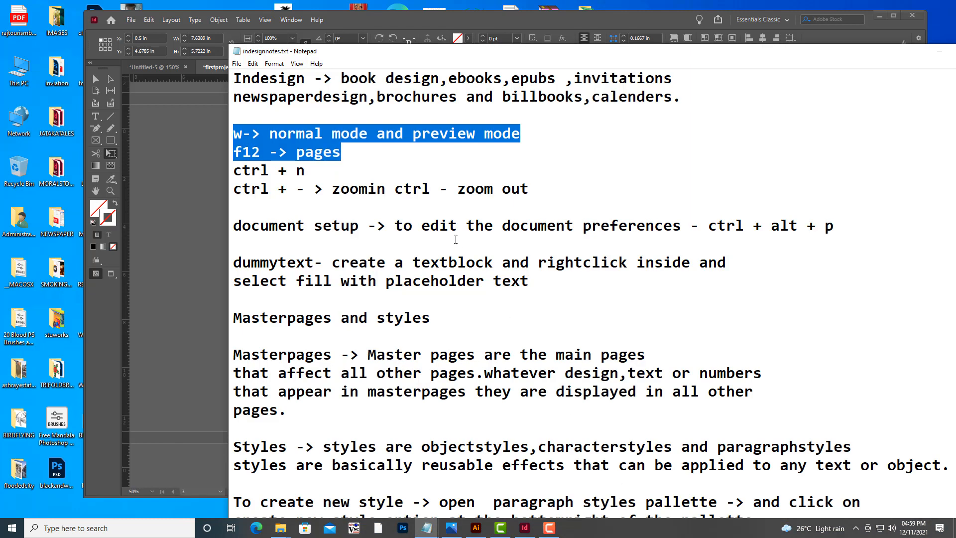
pyautogui.scroll(-2, 582, 245)
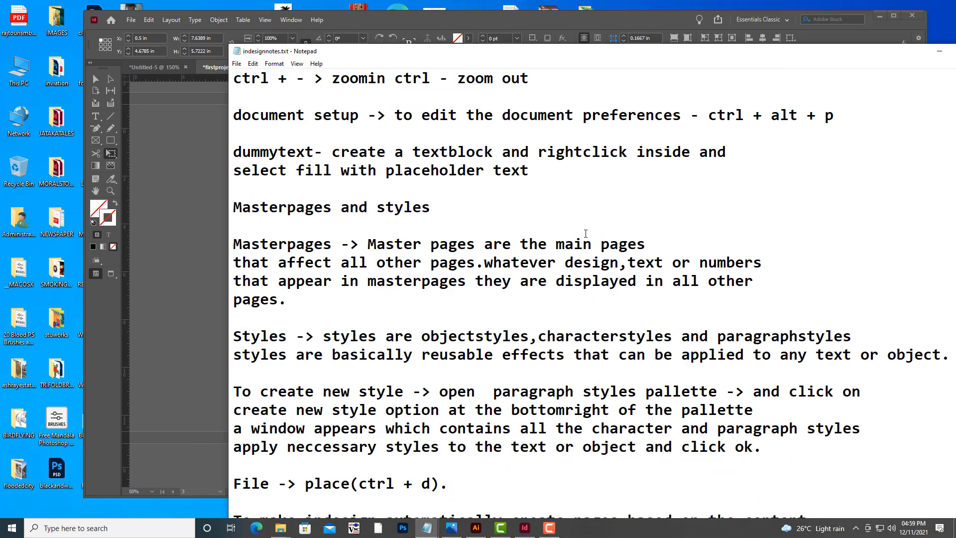
pyautogui.scroll(-2, 585, 234)
pyautogui.scroll(-6, 586, 234)
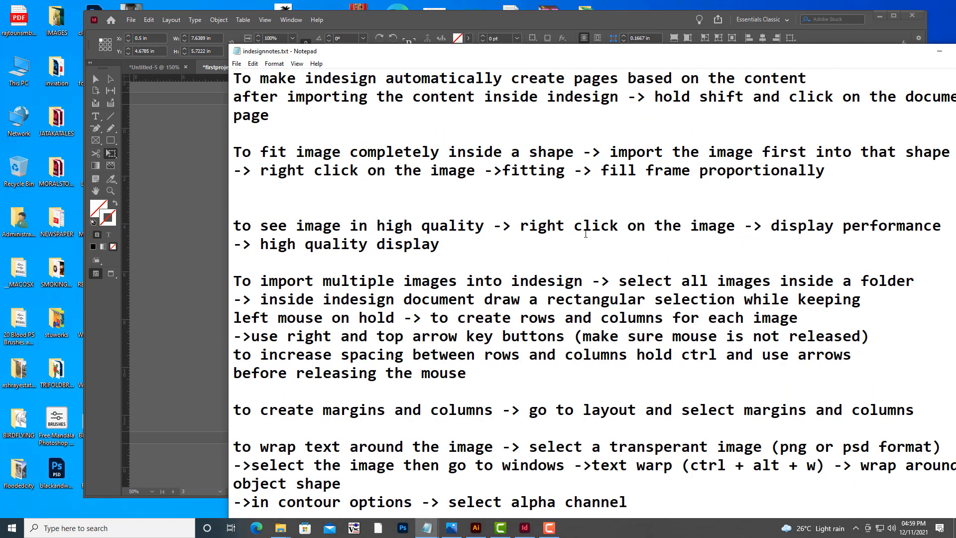
pyautogui.scroll(4, 585, 233)
pyautogui.scroll(-10, 586, 233)
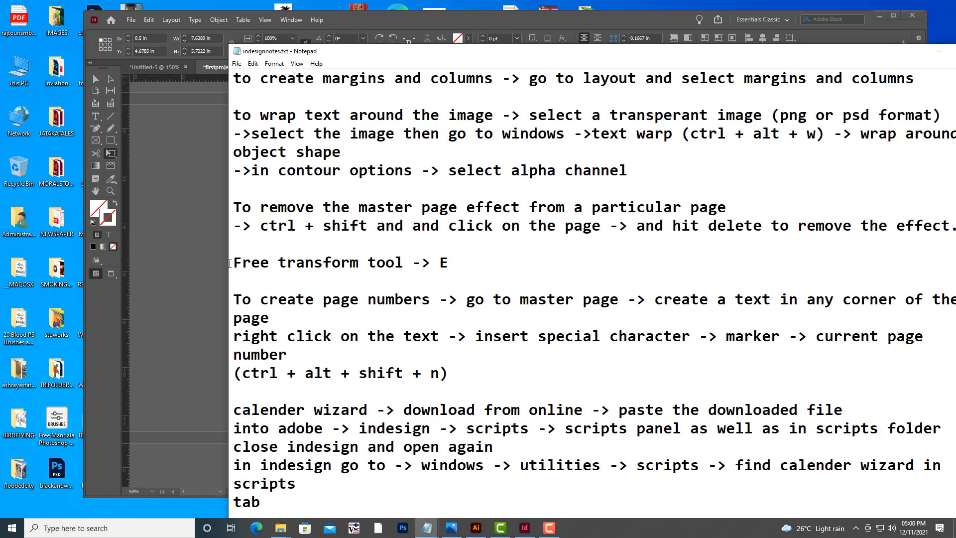
pyautogui.moveTo(230, 263); pyautogui.dragTo(471, 265)
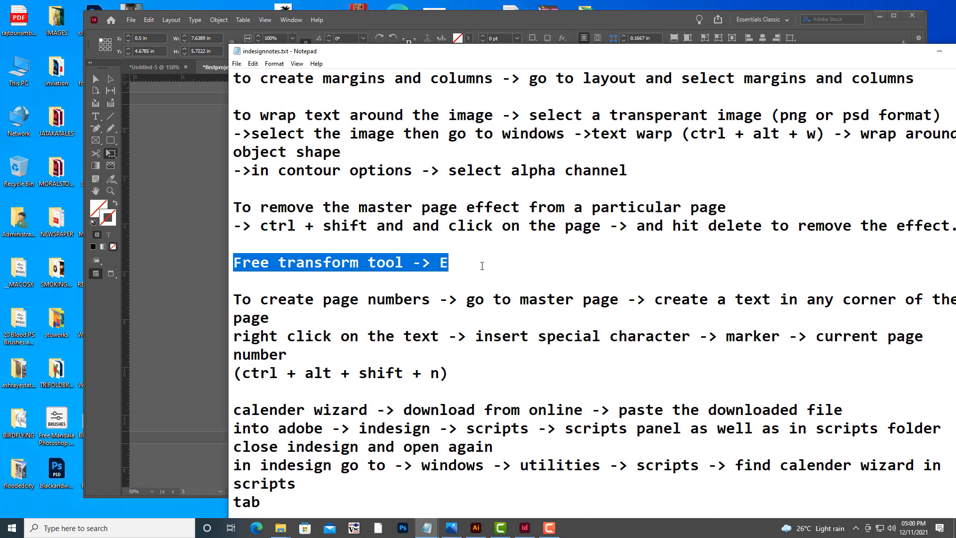
pyautogui.click(936, 54)
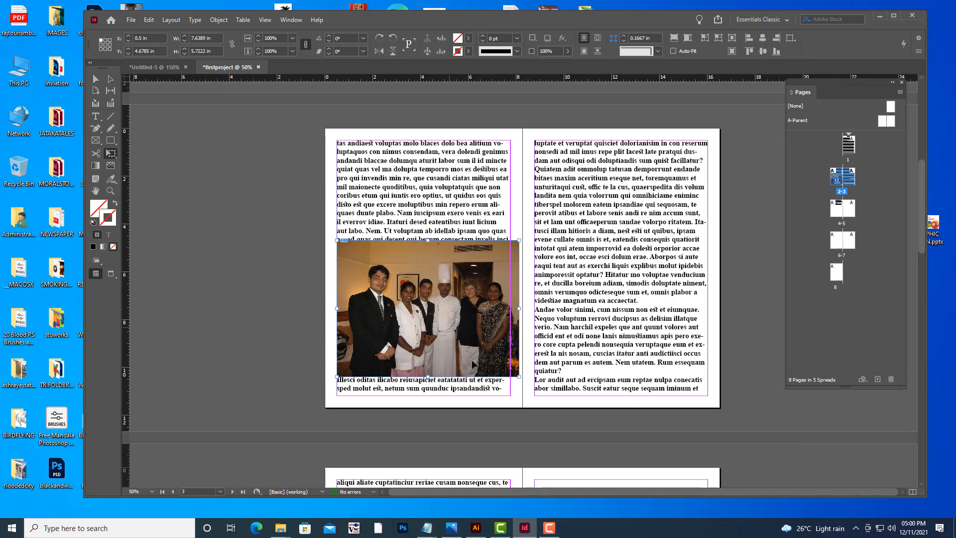
# Try scaling the photo from its lower corner with Free Transform.
pyautogui.moveTo(519, 377); pyautogui.dragTo(468, 352)
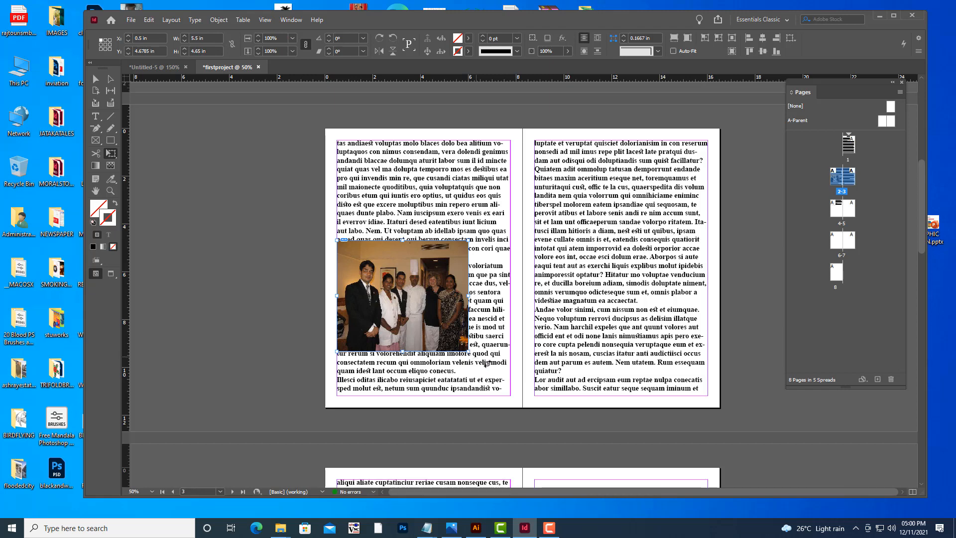
pyautogui.hotkey('ctrl', 'z')
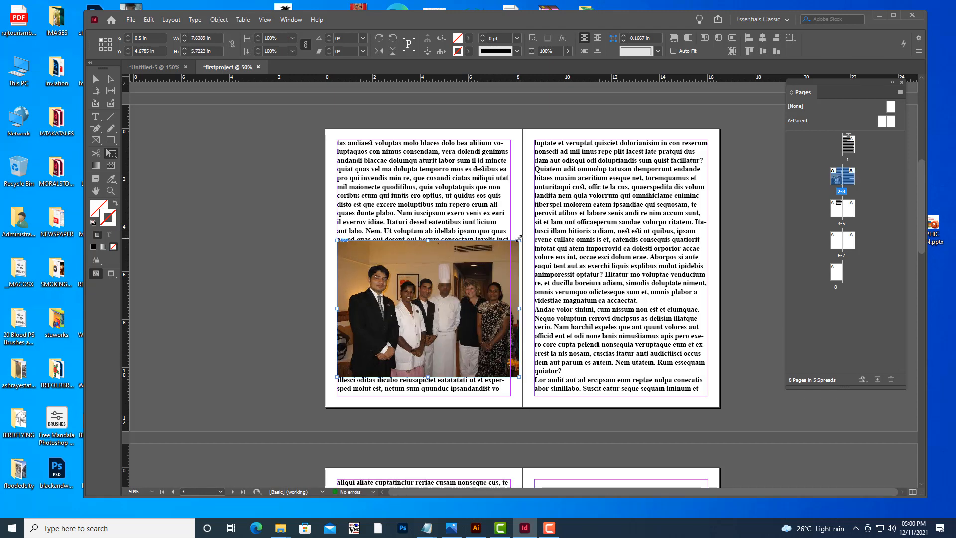
# Scale the photo to about 6.3 in wide and reposition it in the lower part of the page 2 column.
pyautogui.moveTo(498, 255); pyautogui.dragTo(451, 272)
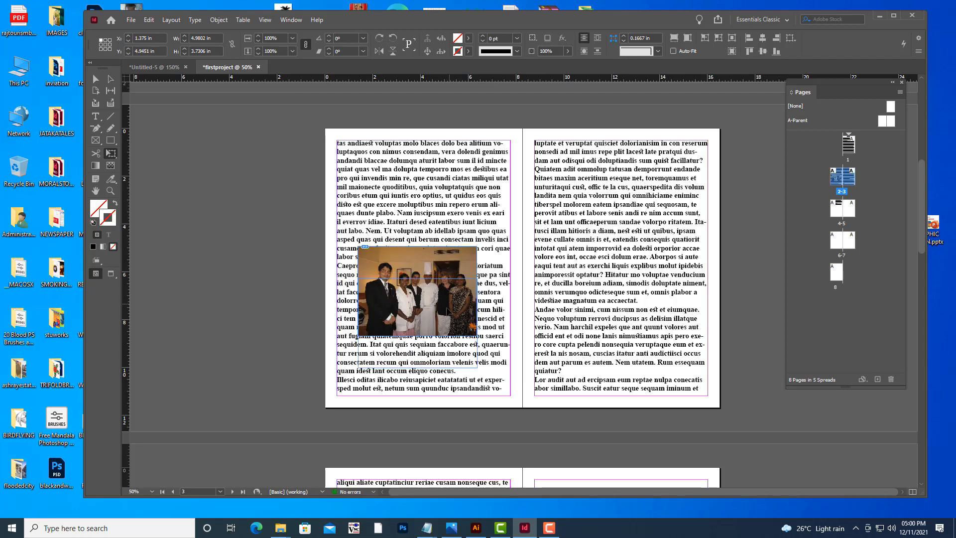
pyautogui.moveTo(450, 323); pyautogui.dragTo(451, 330)
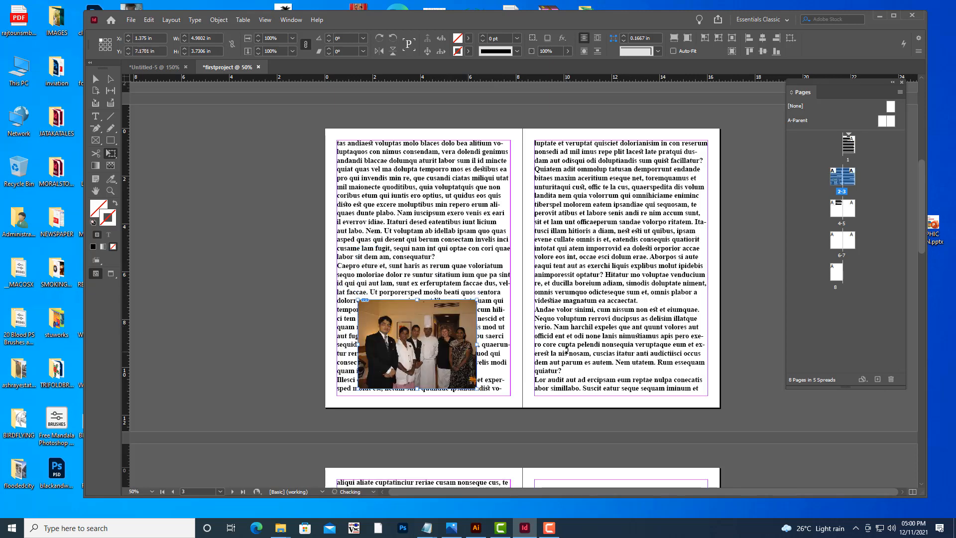
pyautogui.moveTo(477, 300); pyautogui.dragTo(498, 275)
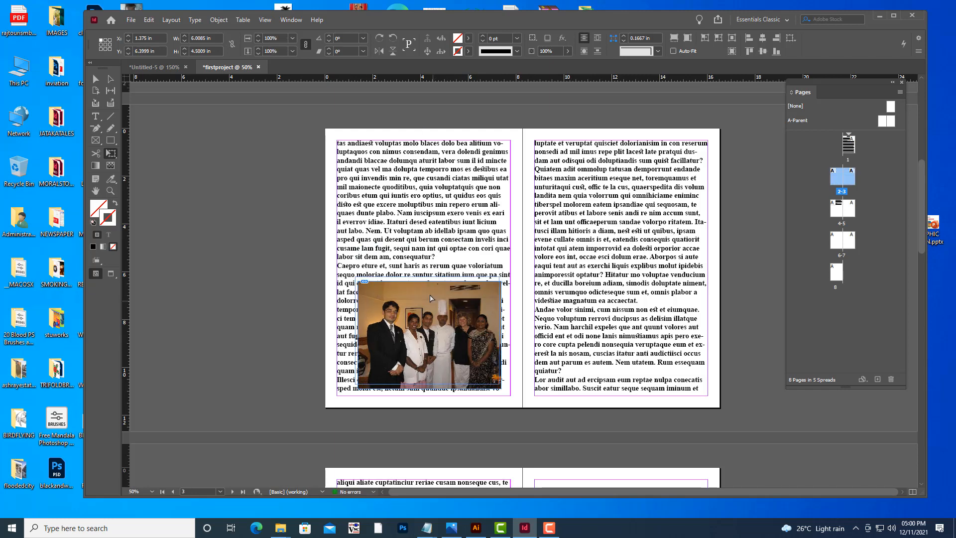
pyautogui.moveTo(425, 298); pyautogui.dragTo(436, 320)
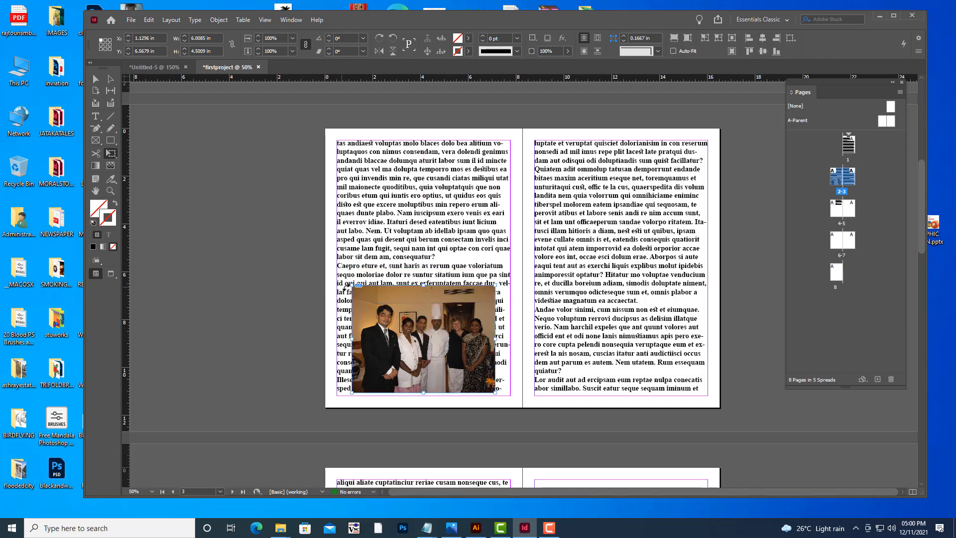
pyautogui.moveTo(352, 287); pyautogui.dragTo(345, 280)
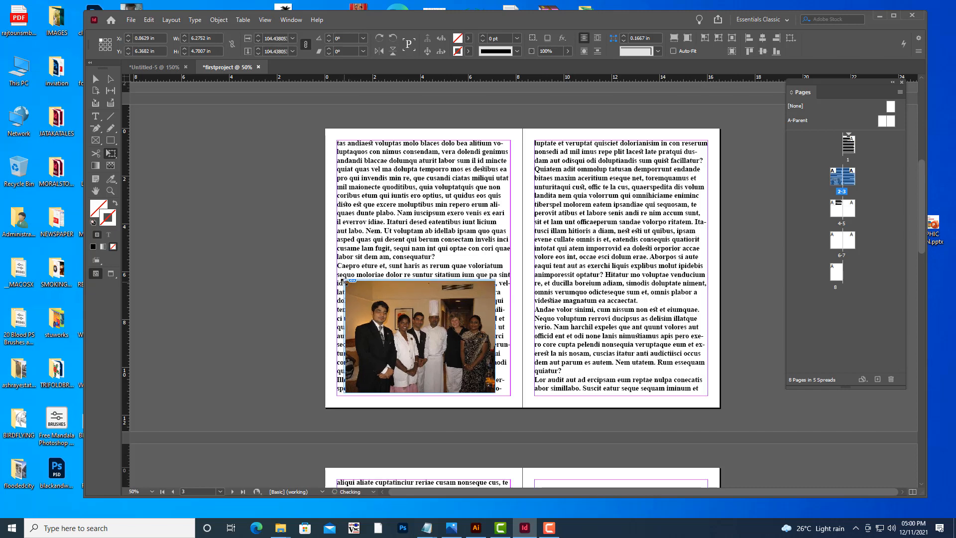
pyautogui.moveTo(450, 327); pyautogui.dragTo(454, 326)
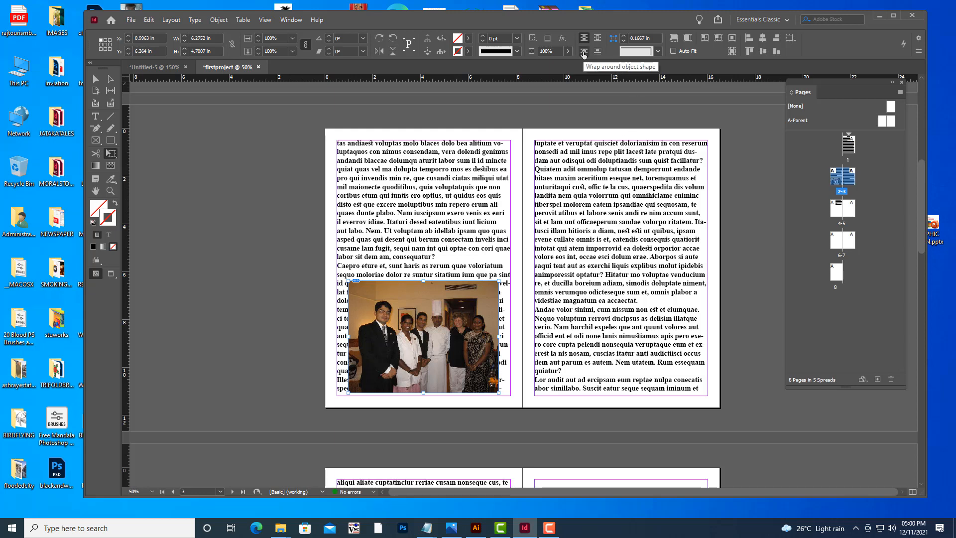
# Open Text Wrap and wrap the body text around the photo's object shape with a 0.1875 in offset.
pyautogui.click(298, 20)
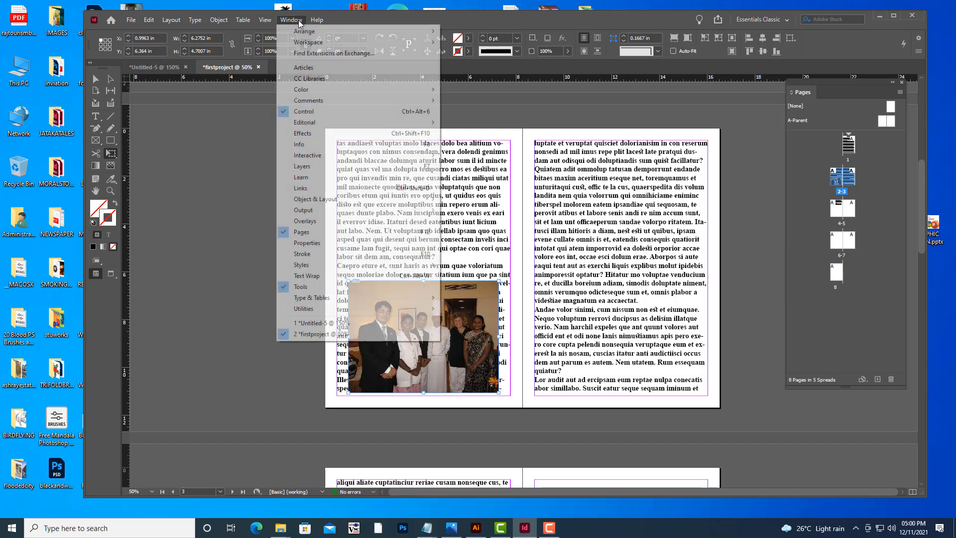
pyautogui.click(315, 277)
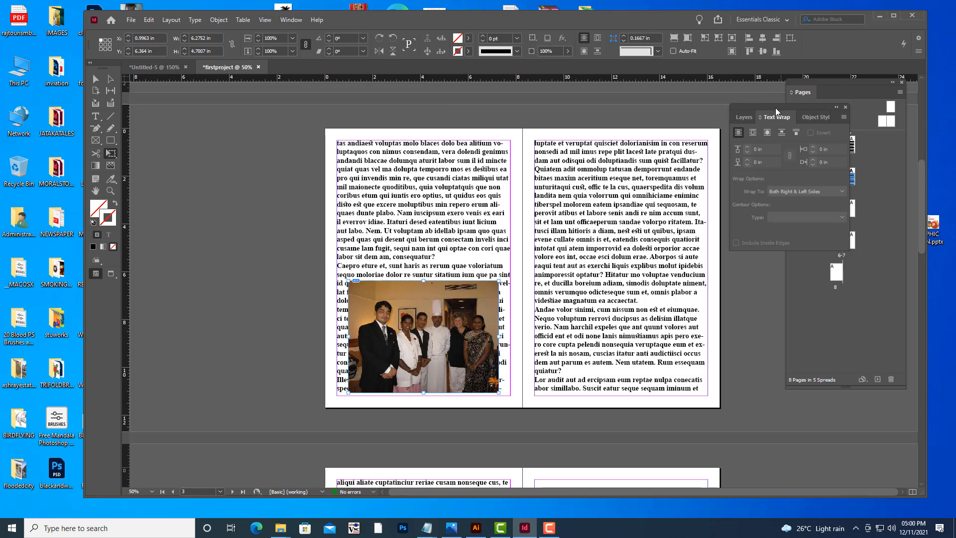
pyautogui.moveTo(760, 104); pyautogui.dragTo(711, 97)
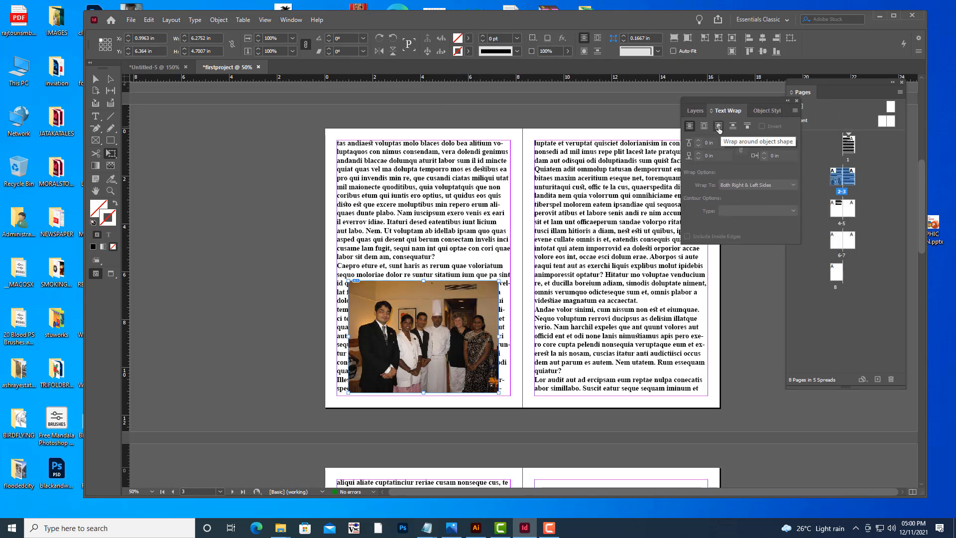
pyautogui.click(719, 128)
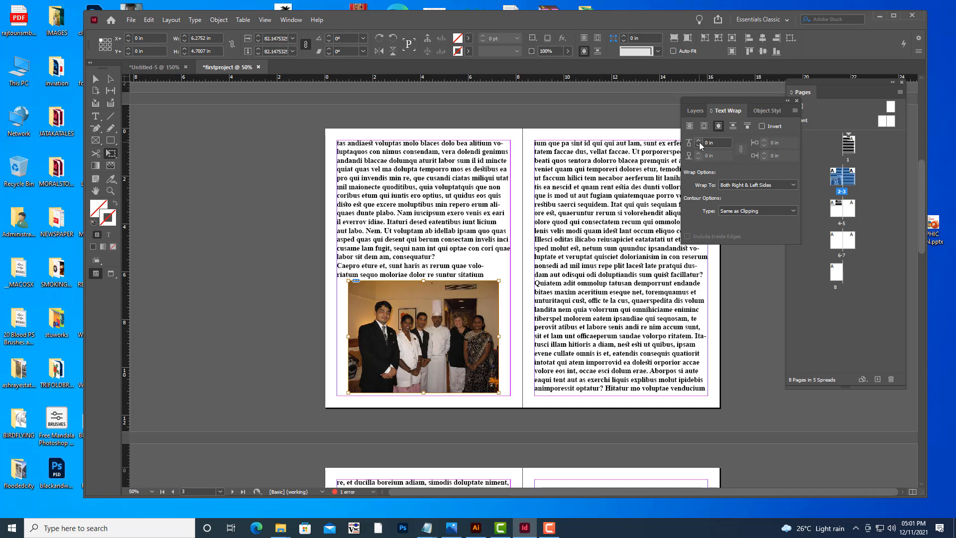
pyautogui.click(698, 141)
pyautogui.click(698, 141)
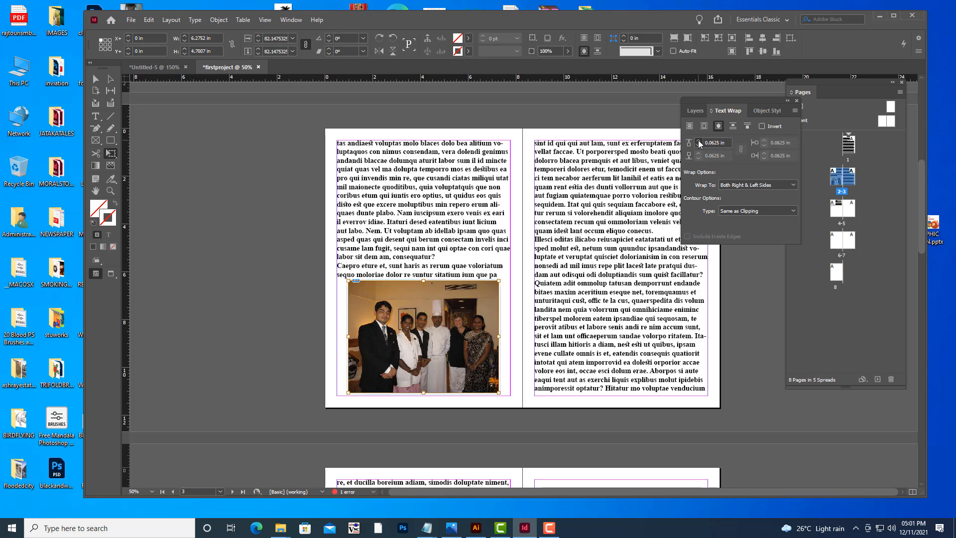
pyautogui.click(699, 141)
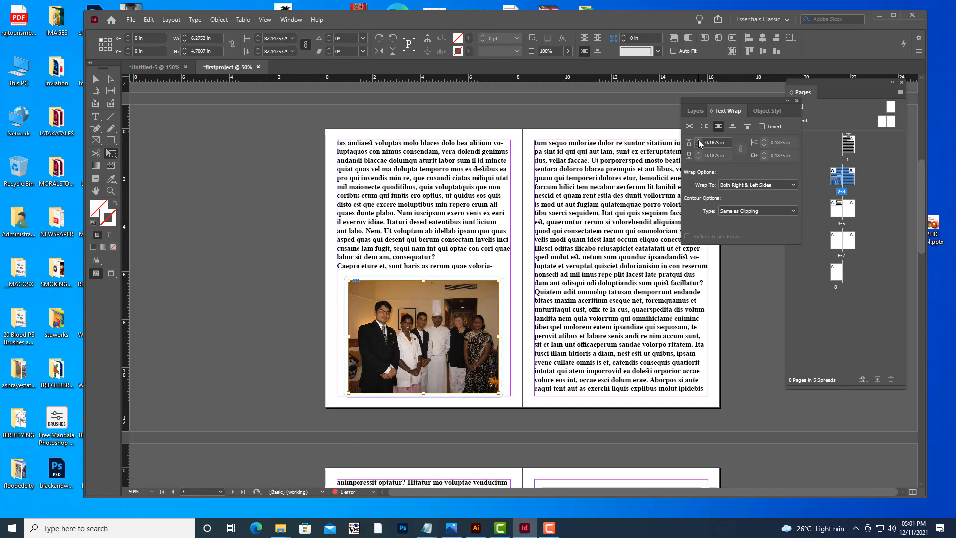
# Extend the page 4 text frame's bottom edge down to the bottom margin to hold the reflowed text.
pyautogui.scroll(-7, 511, 174)
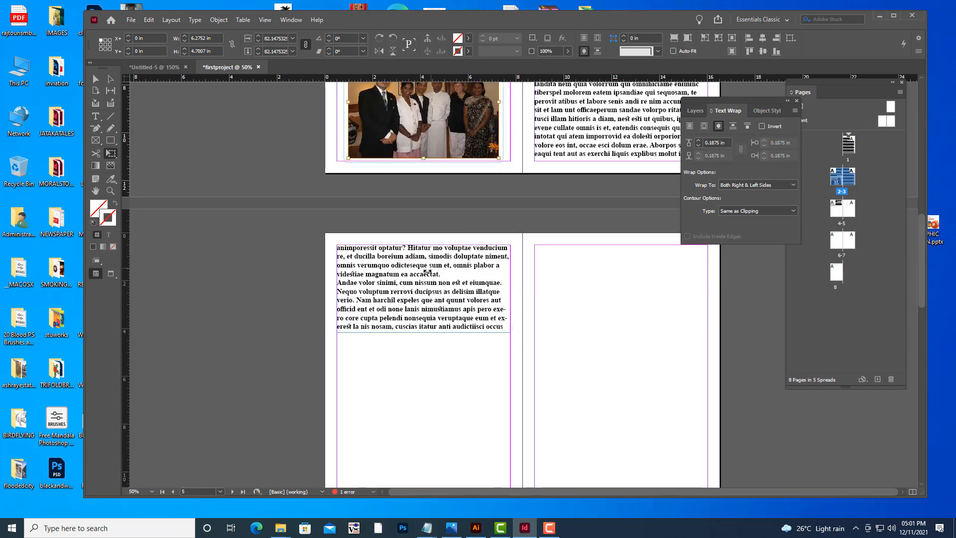
pyautogui.click(95, 80)
pyautogui.click(318, 201)
pyautogui.click(503, 330)
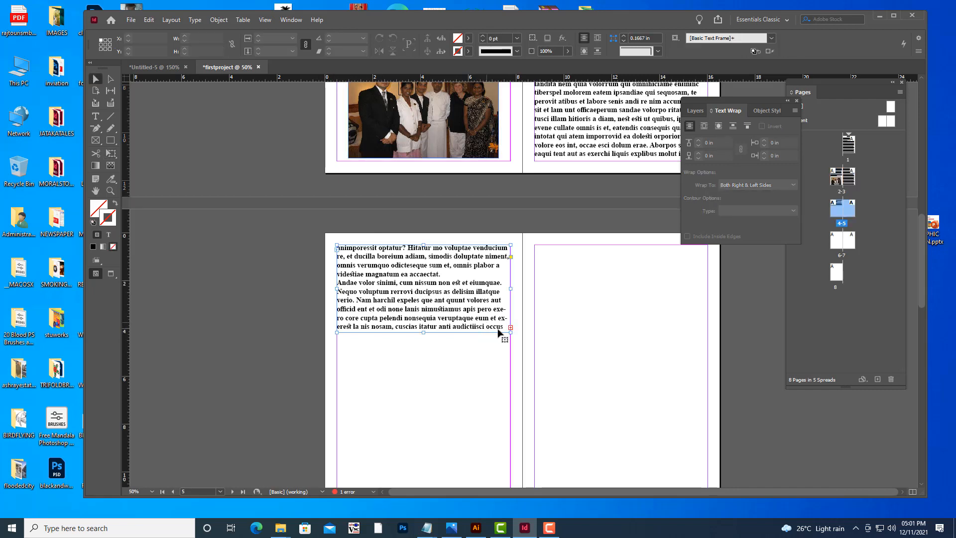
pyautogui.moveTo(424, 332); pyautogui.dragTo(424, 430)
pyautogui.scroll(-4, 538, 288)
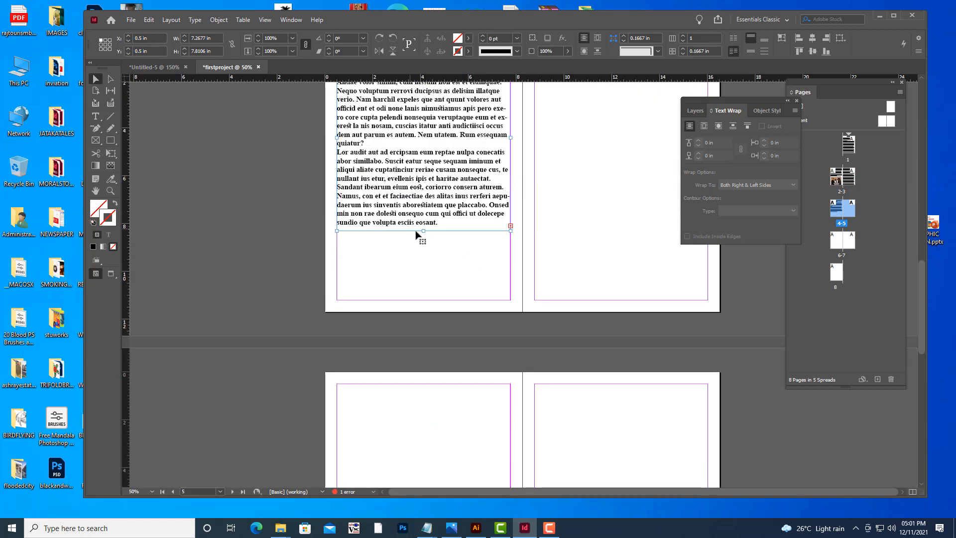
pyautogui.moveTo(423, 230); pyautogui.dragTo(419, 301)
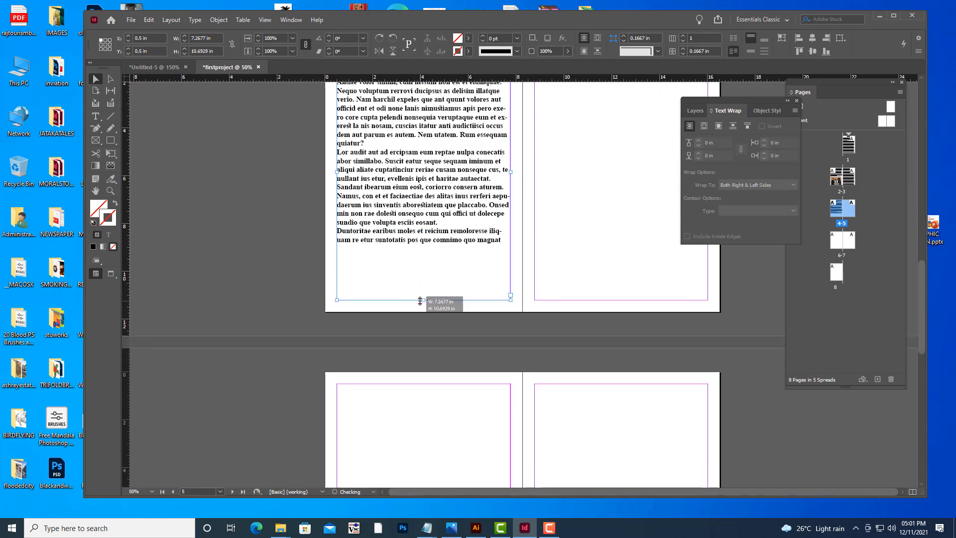
pyautogui.click(244, 272)
# Zoom out and scroll through the spreads to review the text flow after the wrap.
pyautogui.scroll(10, 274, 228)
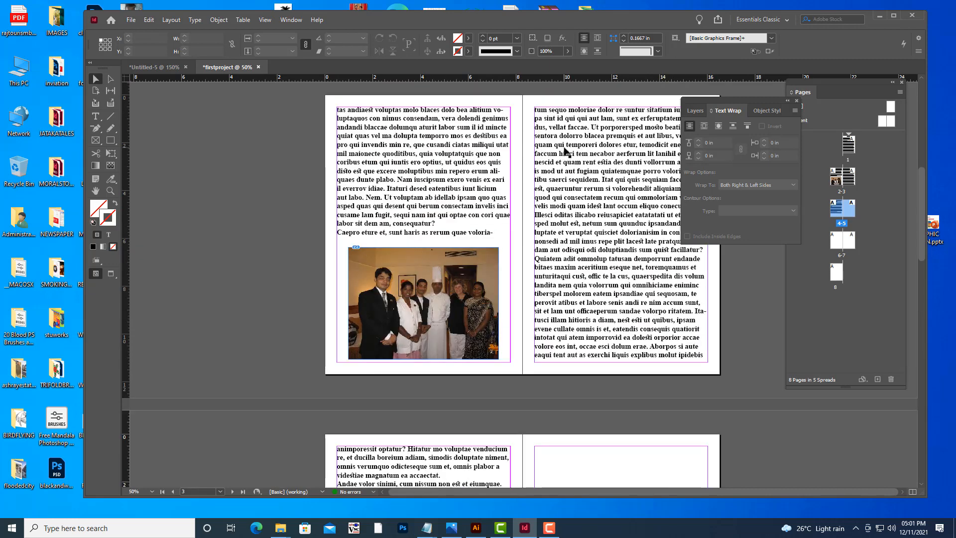
pyautogui.hotkey('ctrl', '-')
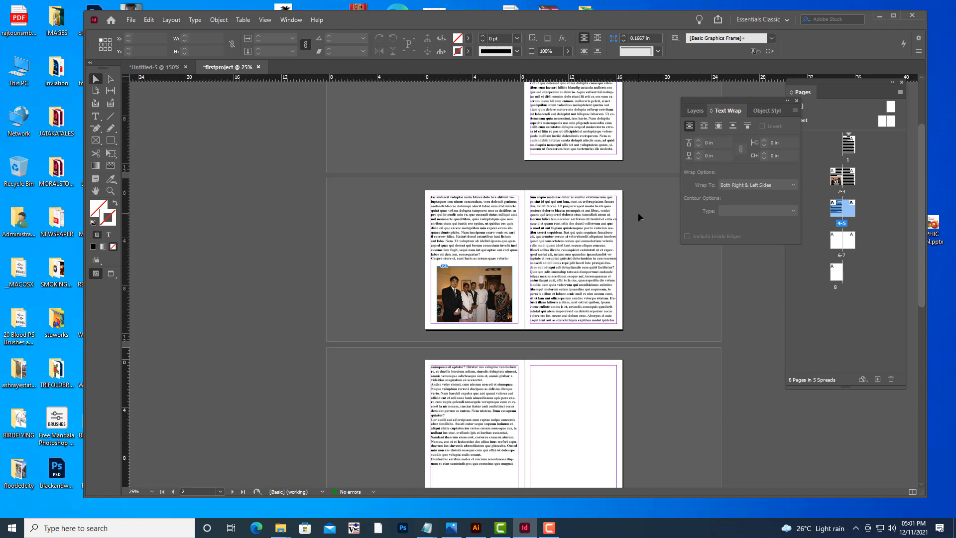
pyautogui.scroll(4, 622, 224)
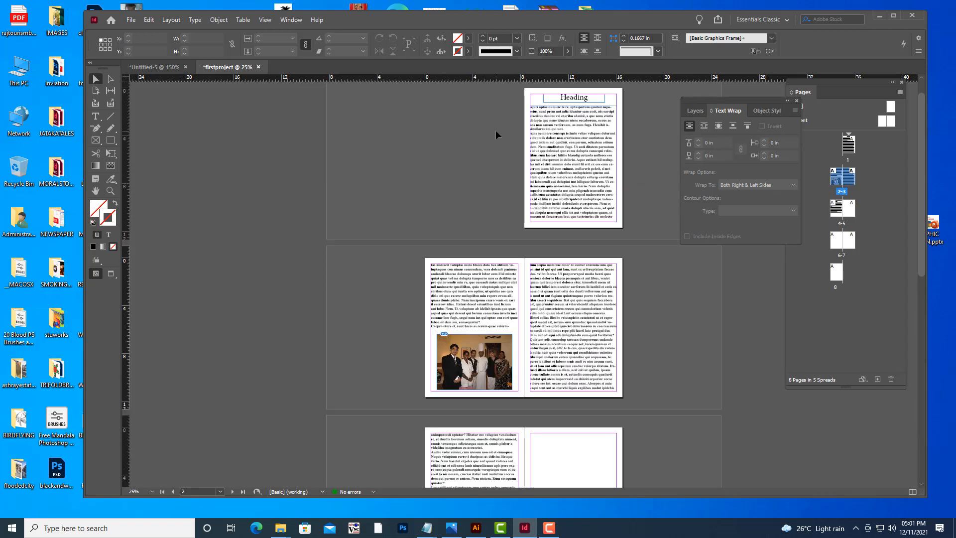
pyautogui.scroll(1, 548, 150)
pyautogui.scroll(-4, 603, 168)
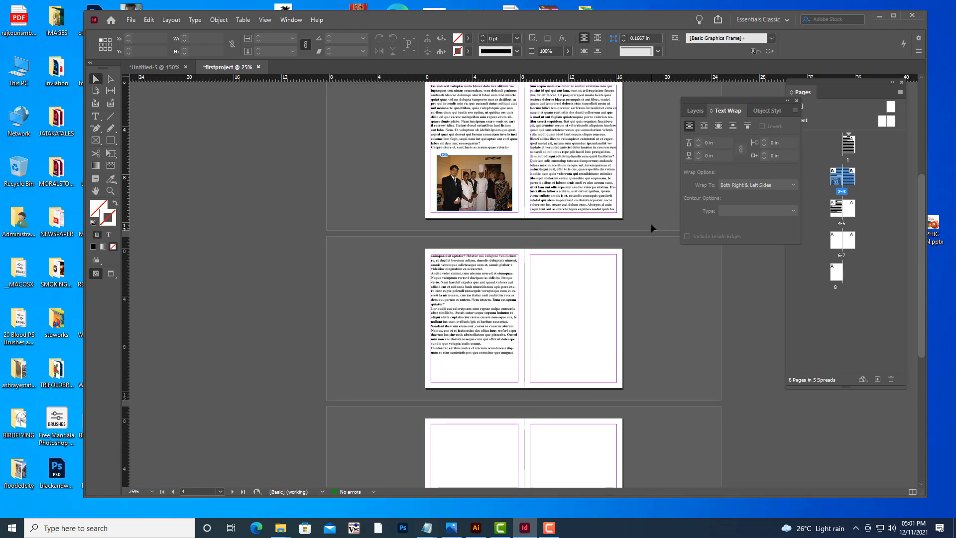
pyautogui.hotkey('ctrl', '=')
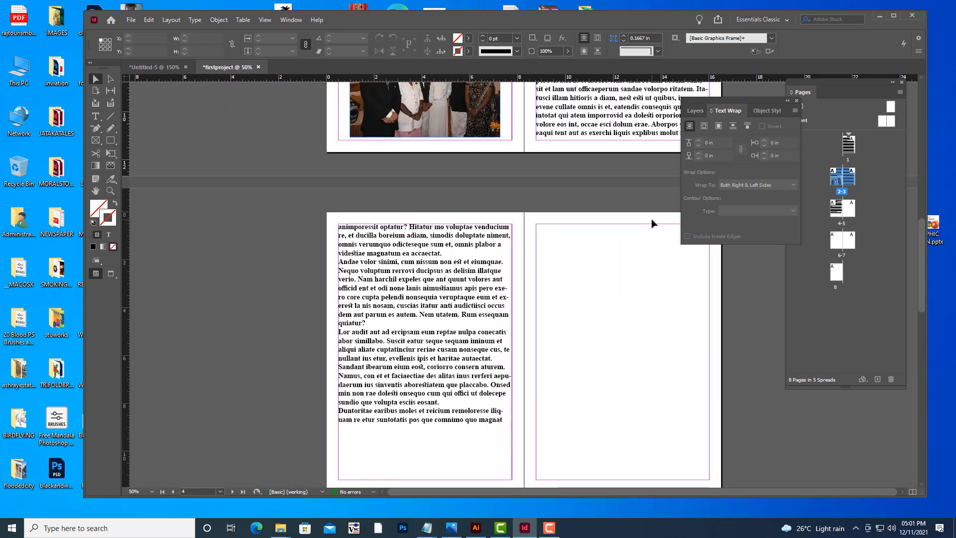
pyautogui.press('h')
pyautogui.moveTo(537, 256); pyautogui.dragTo(536, 203)
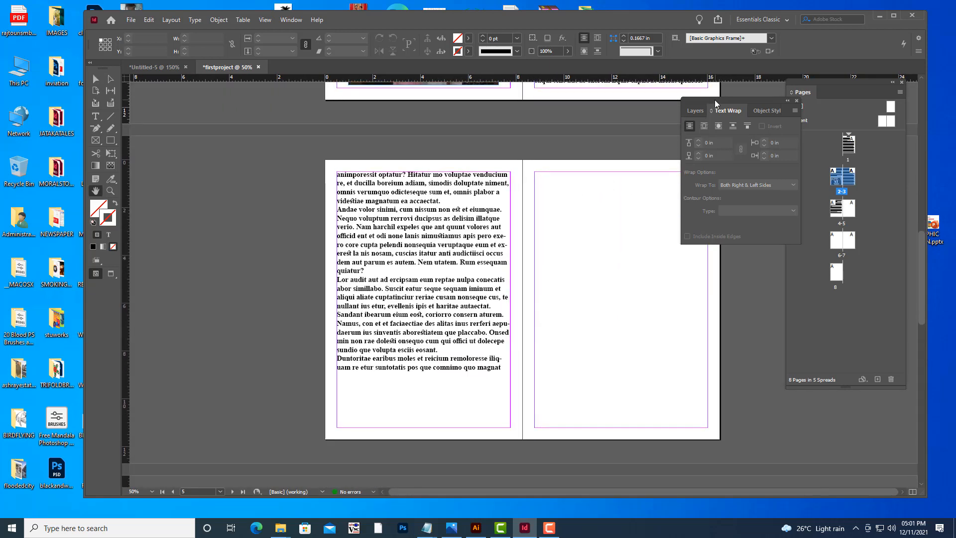
pyautogui.moveTo(715, 103); pyautogui.dragTo(786, 90)
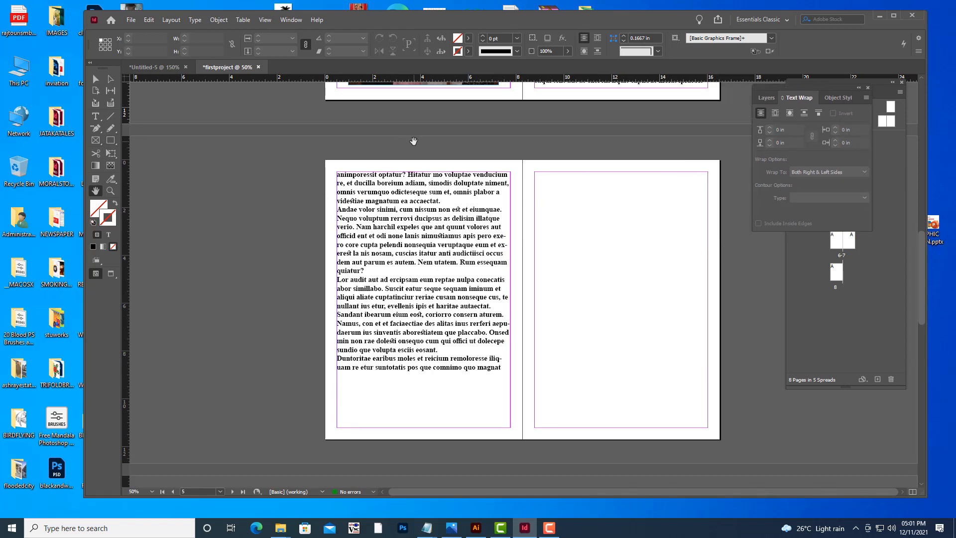
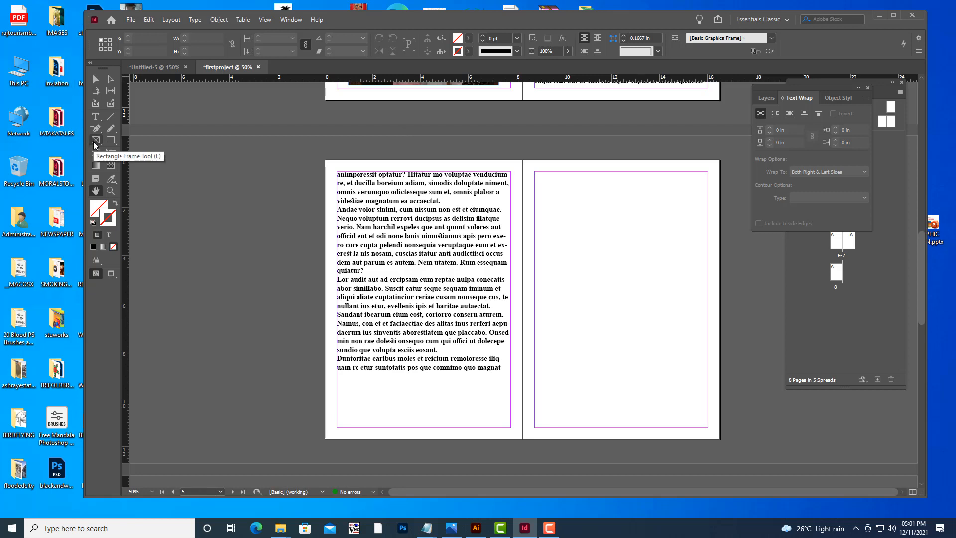
# Draw a rectangle frame about 6.8 × 4.7 in at the top of the page 5 column and place tajkrishna.jpg into it.
pyautogui.click(94, 143)
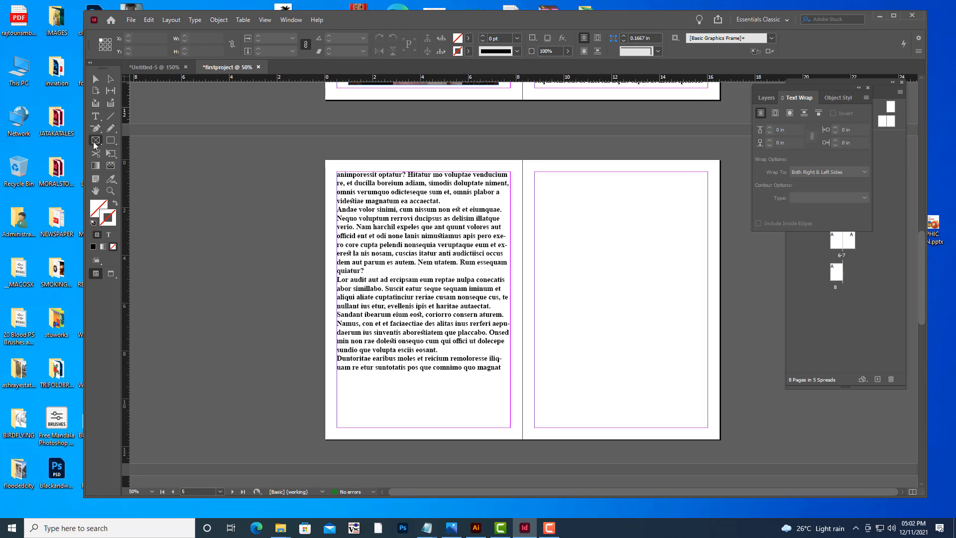
pyautogui.moveTo(541, 183); pyautogui.dragTo(703, 300)
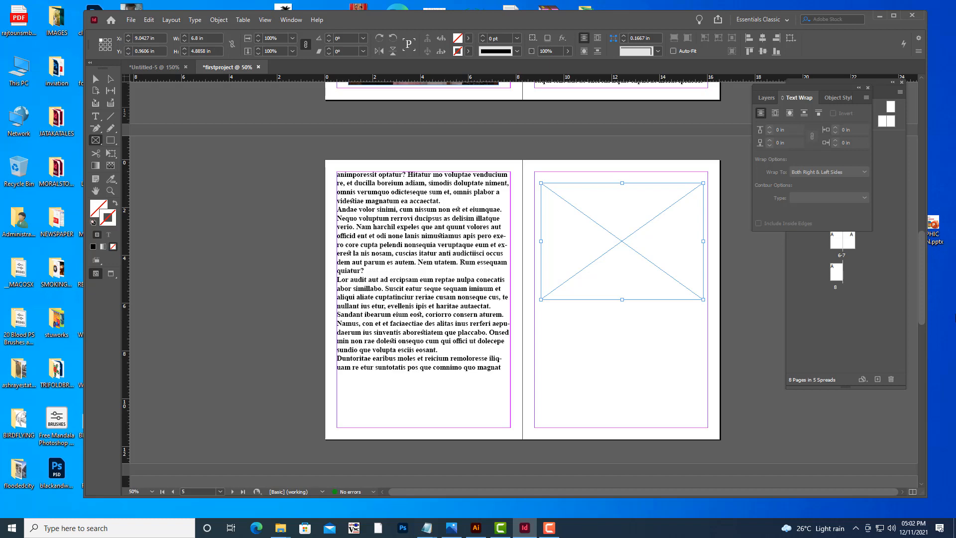
pyautogui.hotkey('ctrl', 'd')
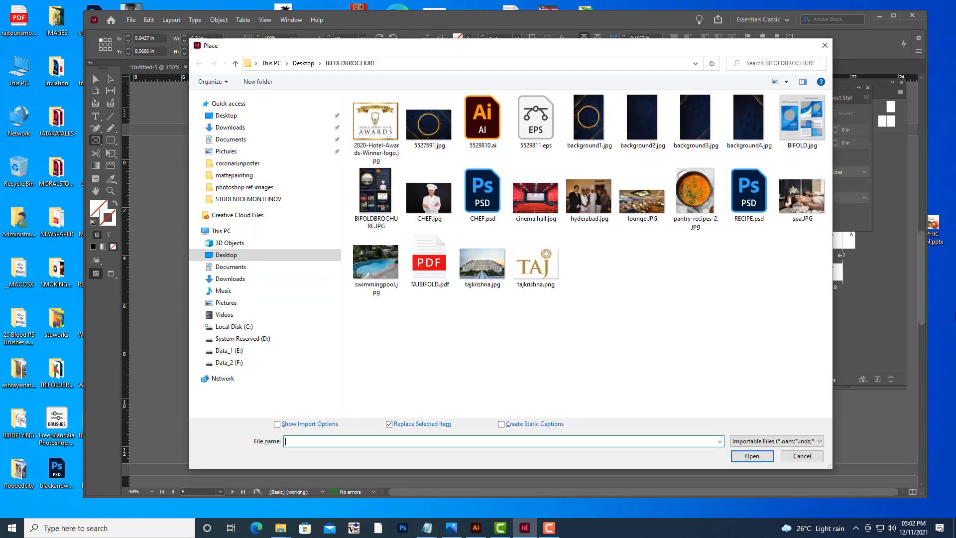
pyautogui.click(490, 273)
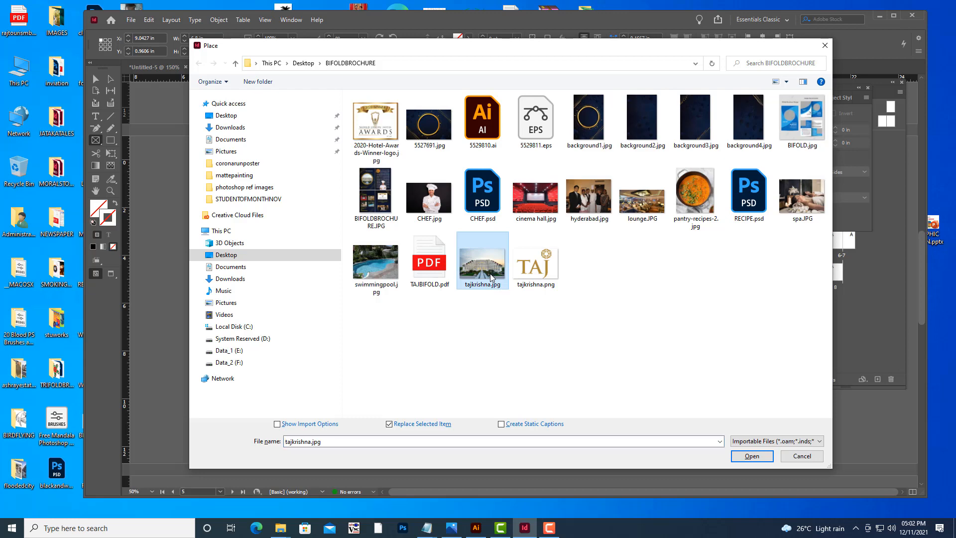
pyautogui.click(752, 457)
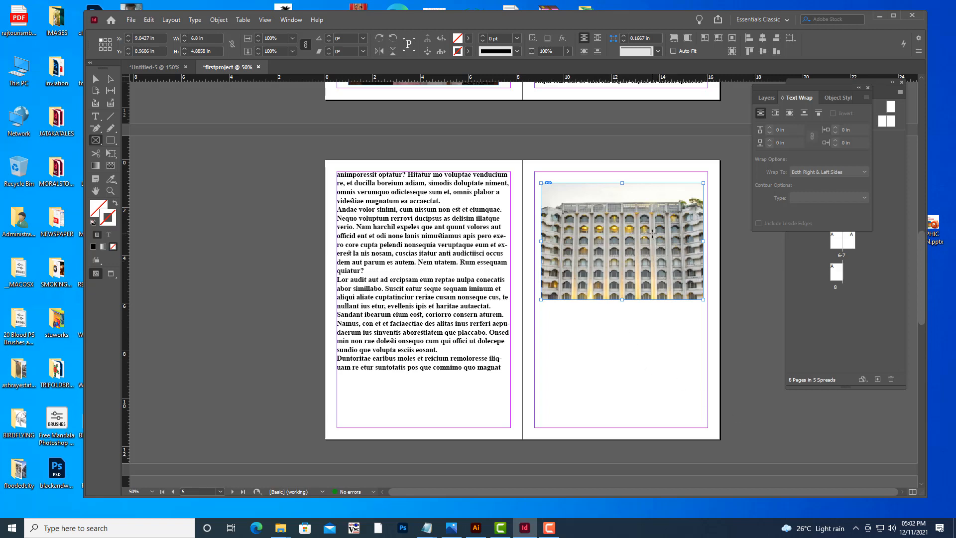
# Fill the hotel photo's frame proportionally, then deselect it with the Selection tool.
pyautogui.rightClick(647, 215)
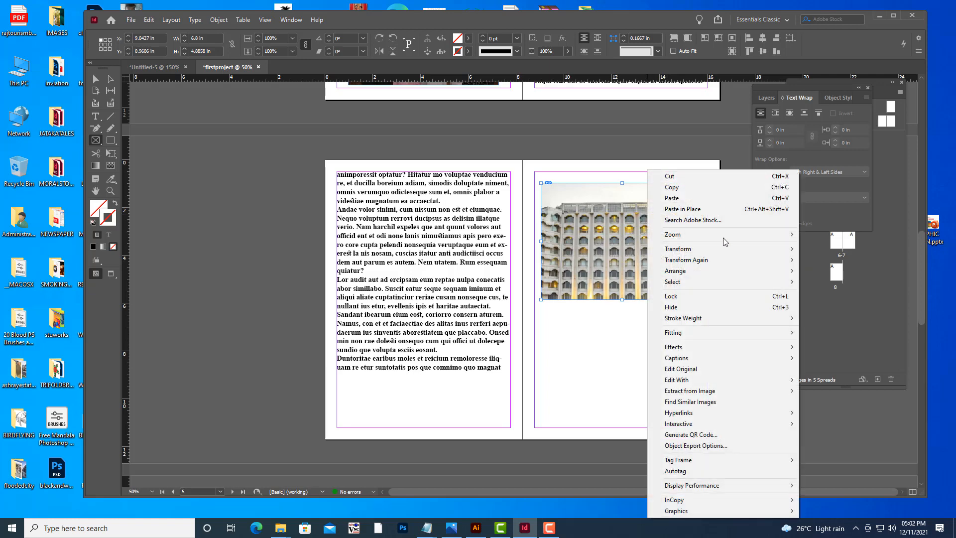
pyautogui.moveTo(691, 335)
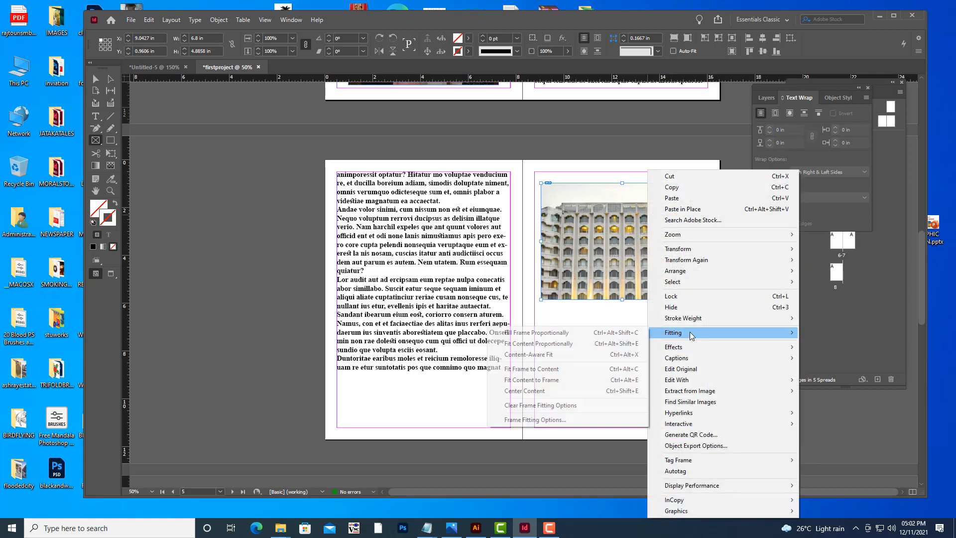
pyautogui.click(527, 336)
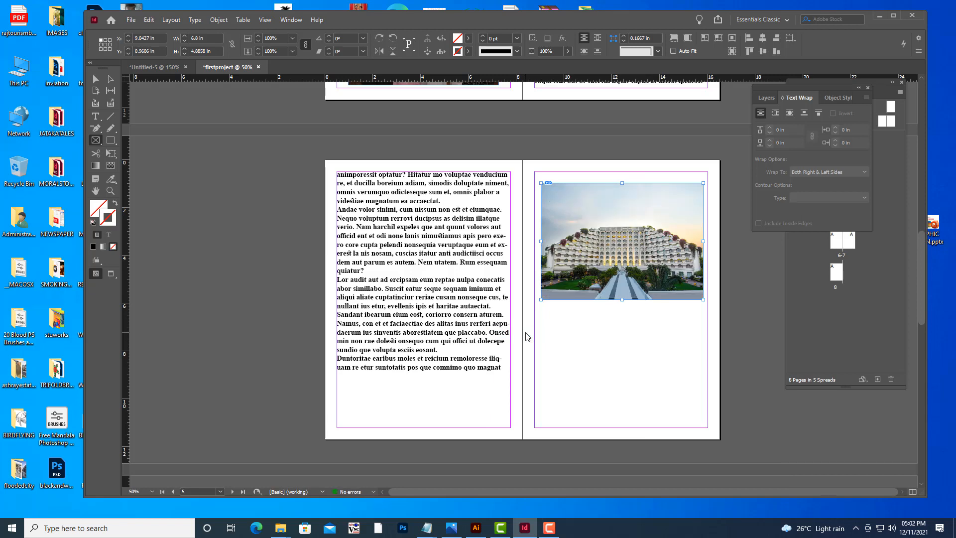
pyautogui.click(95, 78)
pyautogui.click(160, 184)
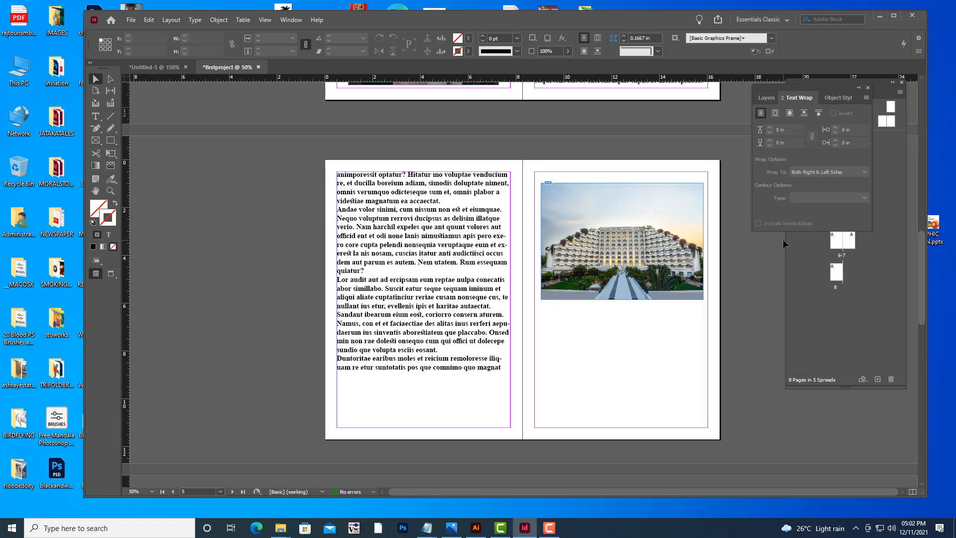
# Set the group photo on page 2 to High Quality Display.
pyautogui.hotkey('ctrl', '=')
pyautogui.hotkey('ctrl', '=')
pyautogui.hotkey('ctrl', '=')
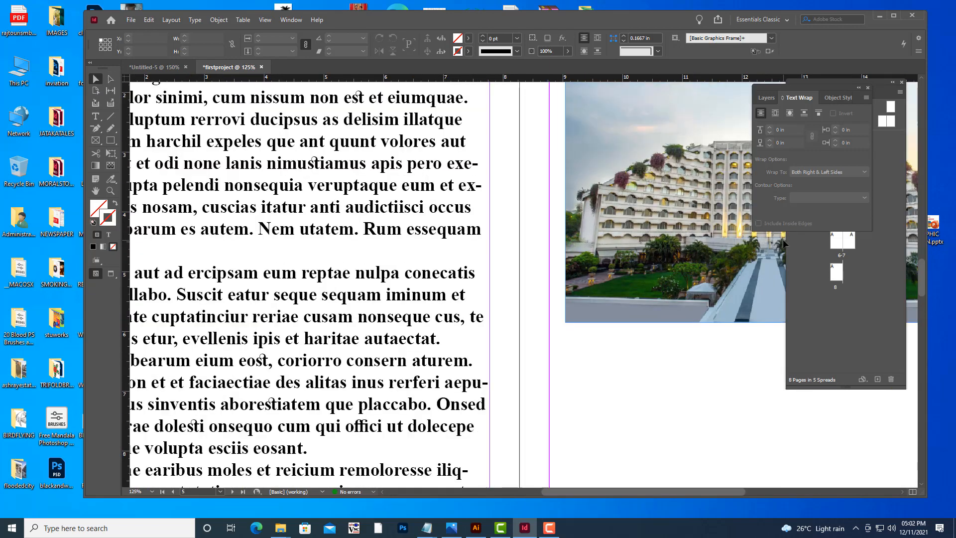
pyautogui.press('h')
pyautogui.moveTo(586, 217); pyautogui.dragTo(382, 382)
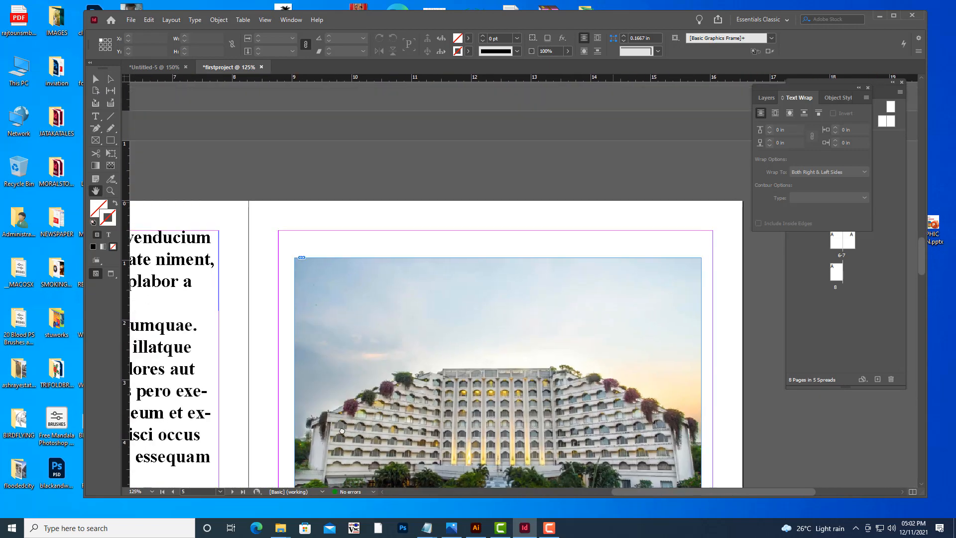
pyautogui.scroll(15, 454, 272)
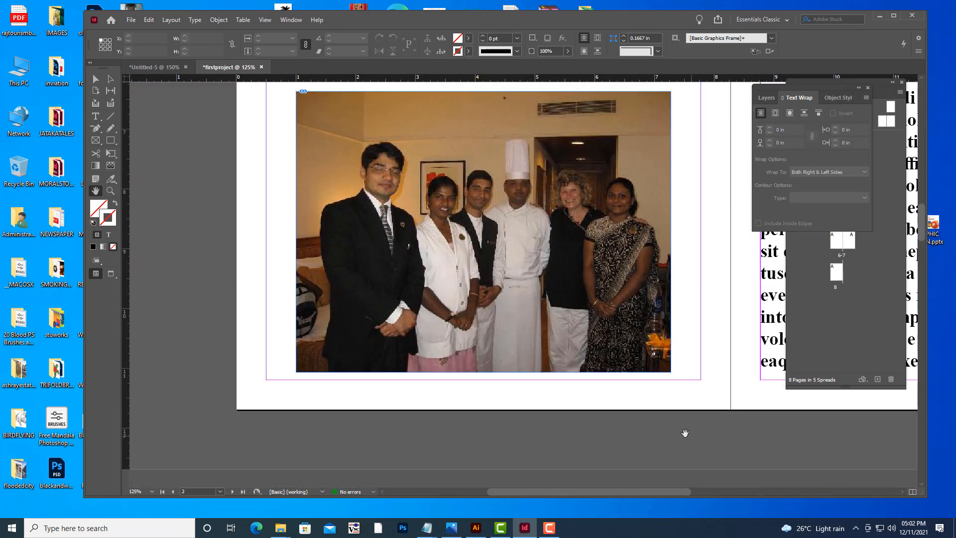
pyautogui.moveTo(616, 431); pyautogui.dragTo(603, 434)
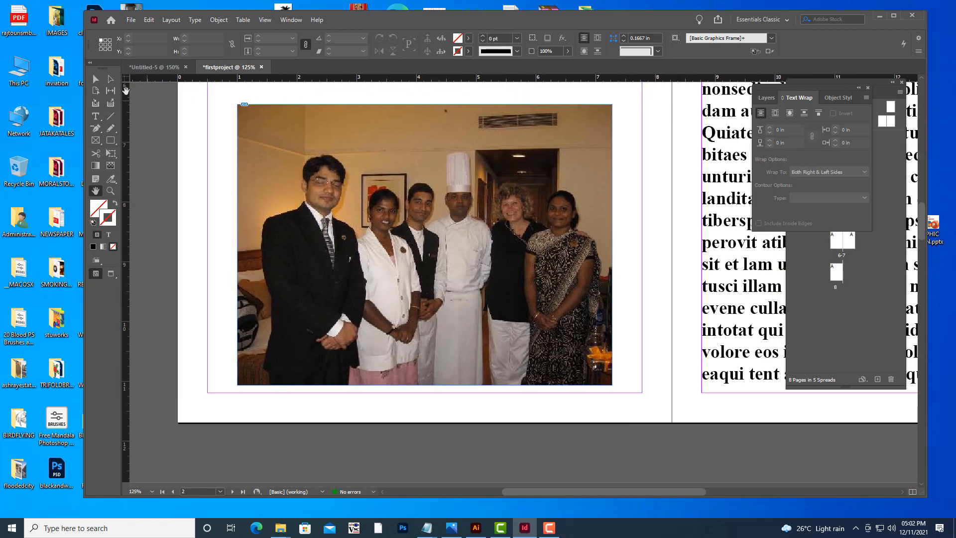
pyautogui.click(96, 81)
pyautogui.click(307, 199)
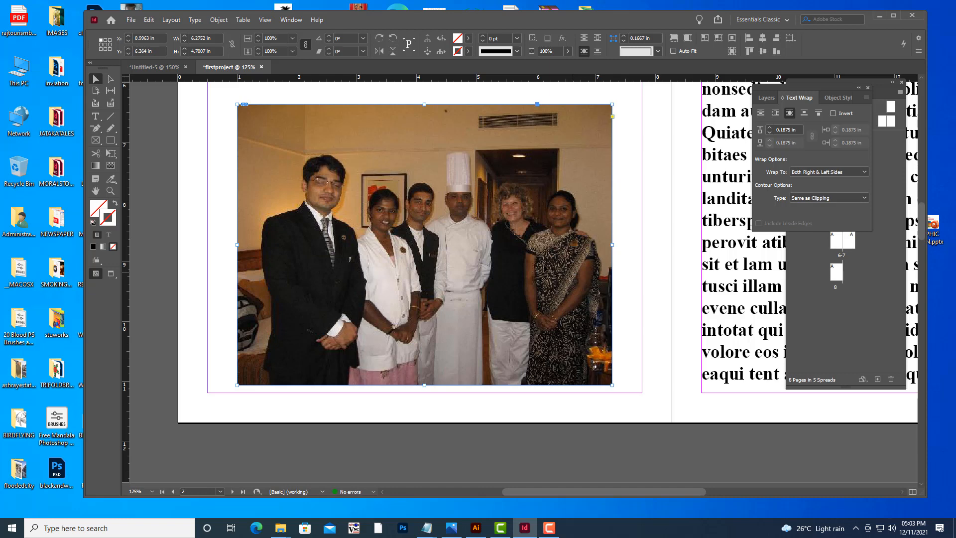
pyautogui.rightClick(557, 173)
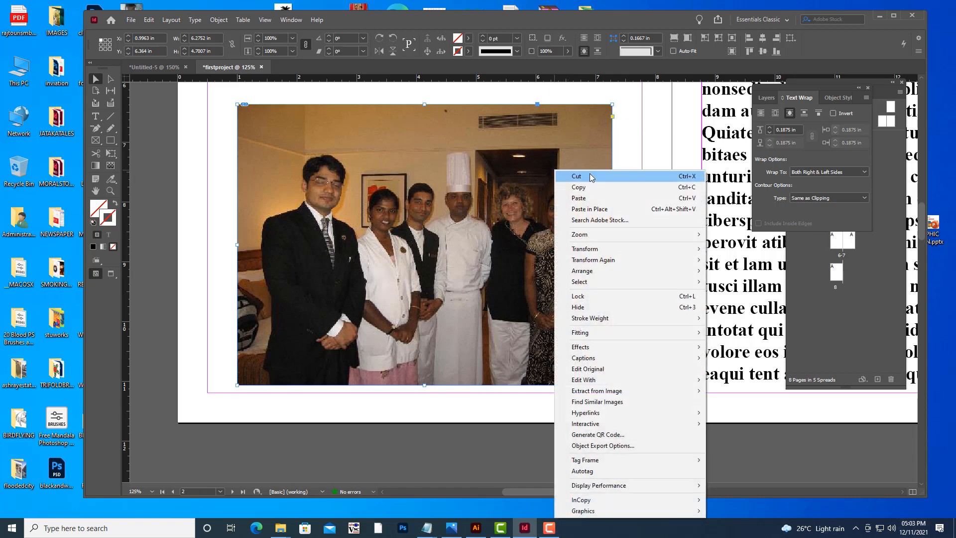
pyautogui.moveTo(650, 492)
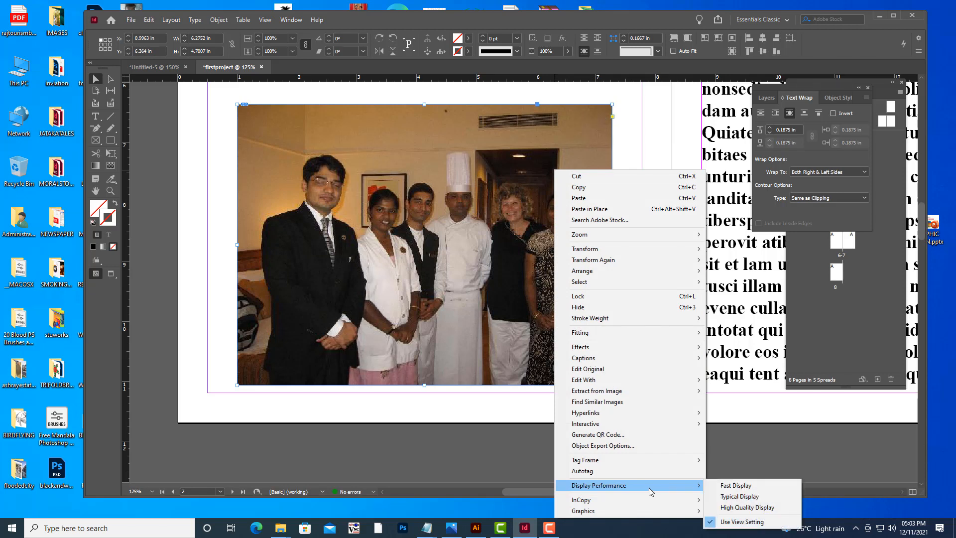
pyautogui.click(765, 509)
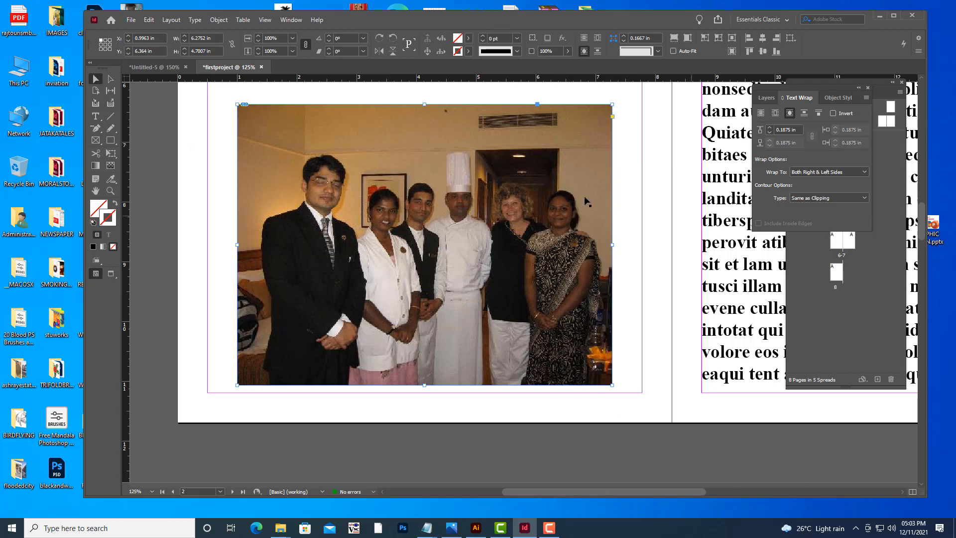
# Switch the whole view's display performance to High Quality Display.
pyautogui.click(184, 134)
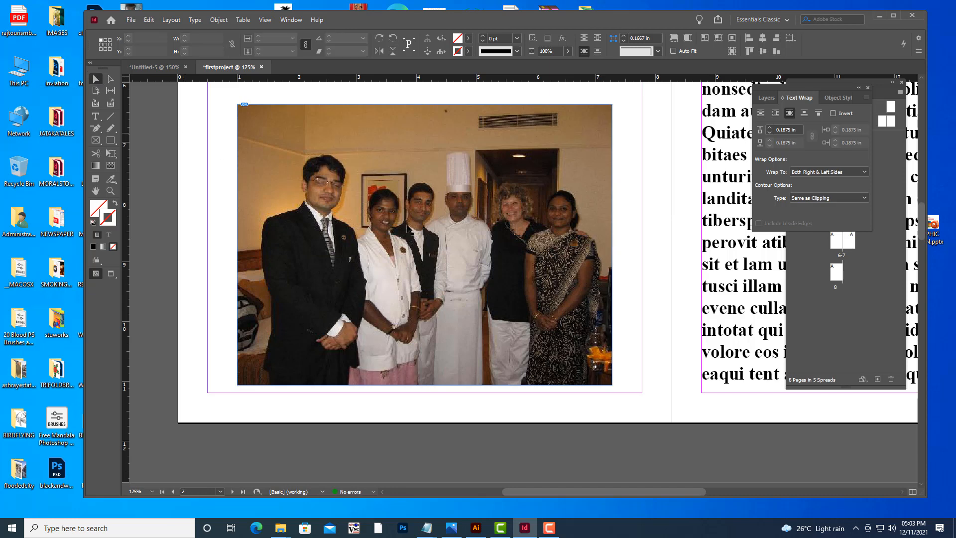
pyautogui.scroll(-8, 462, 242)
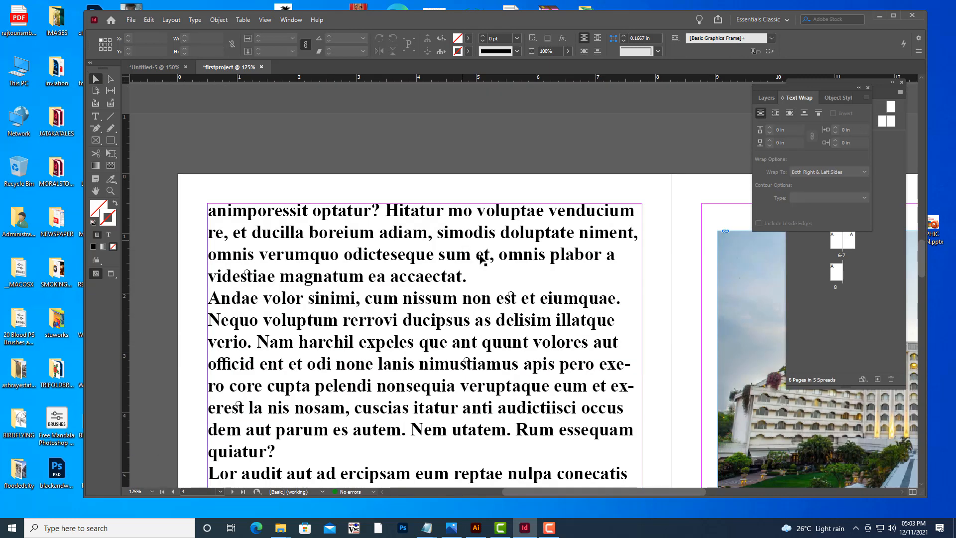
pyautogui.press('h')
pyautogui.moveTo(595, 293); pyautogui.dragTo(274, 205)
pyautogui.press('v')
pyautogui.rightClick(423, 209)
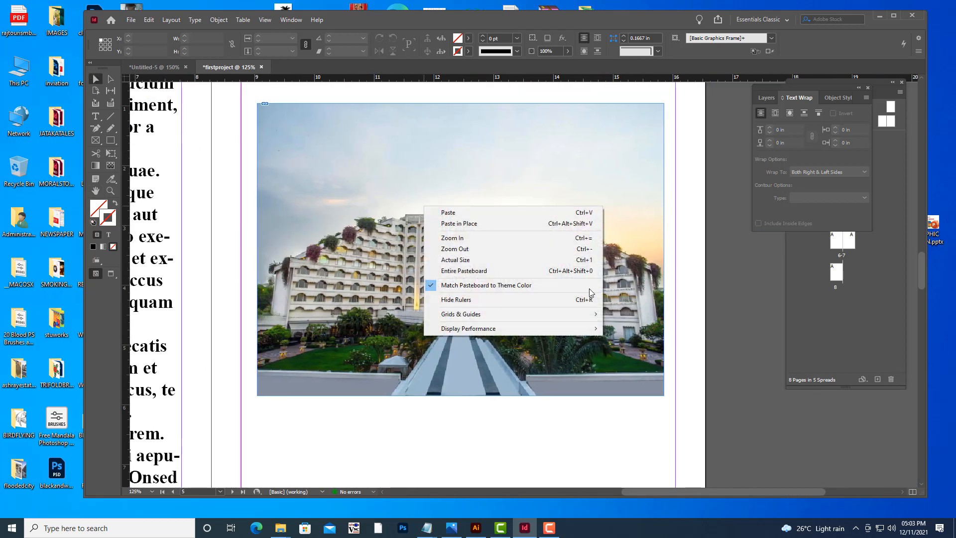
pyautogui.moveTo(512, 333)
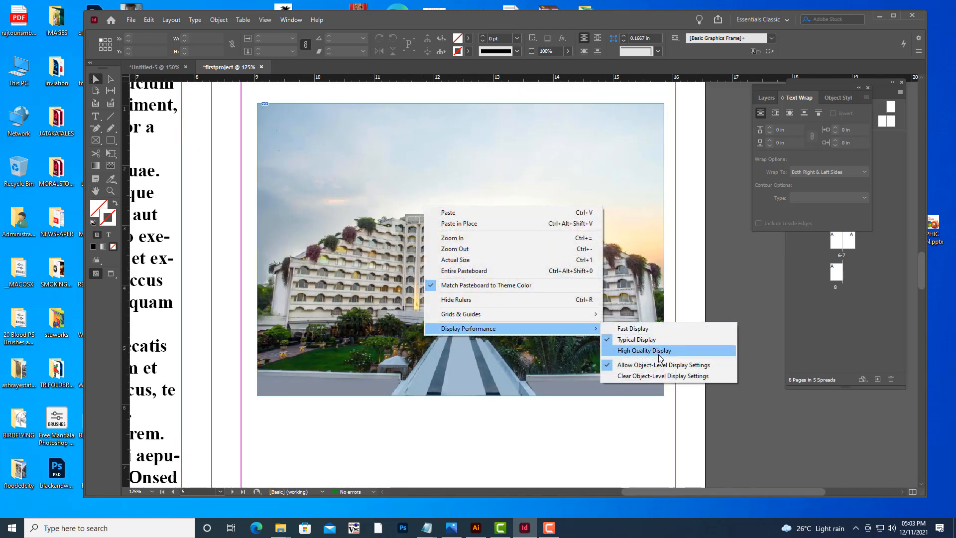
pyautogui.click(659, 355)
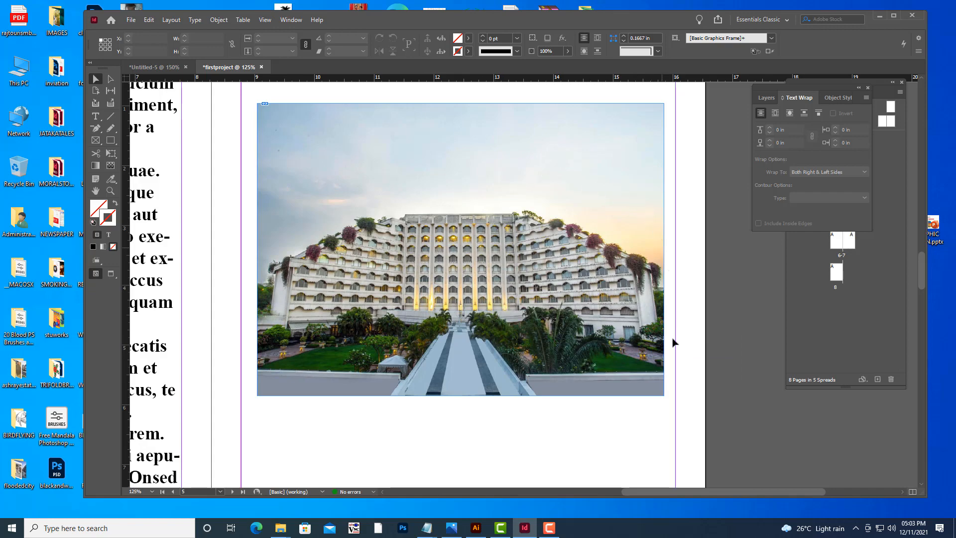
# Scroll and zoom through the spreads to review the image display and text flow.
pyautogui.scroll(-4, 587, 400)
pyautogui.scroll(3, 587, 401)
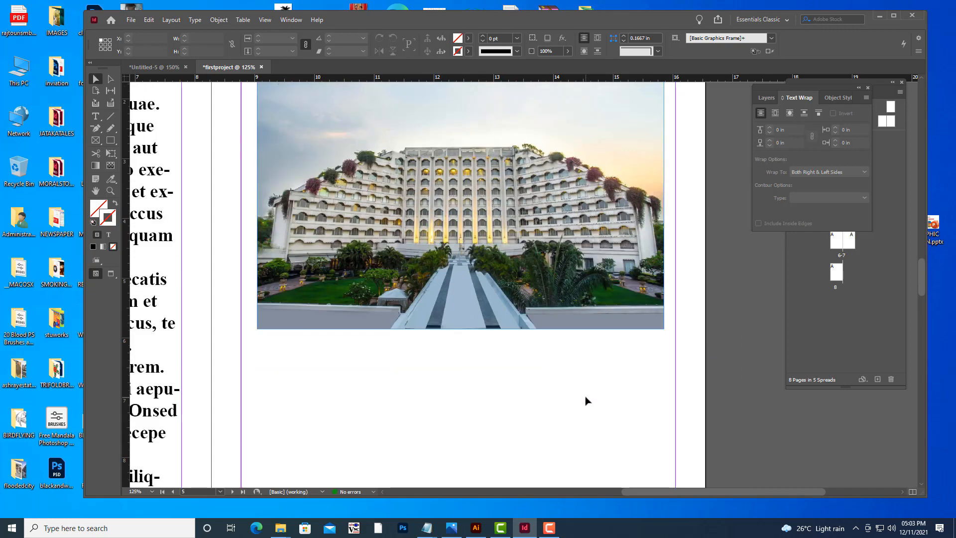
pyautogui.scroll(-4, 587, 400)
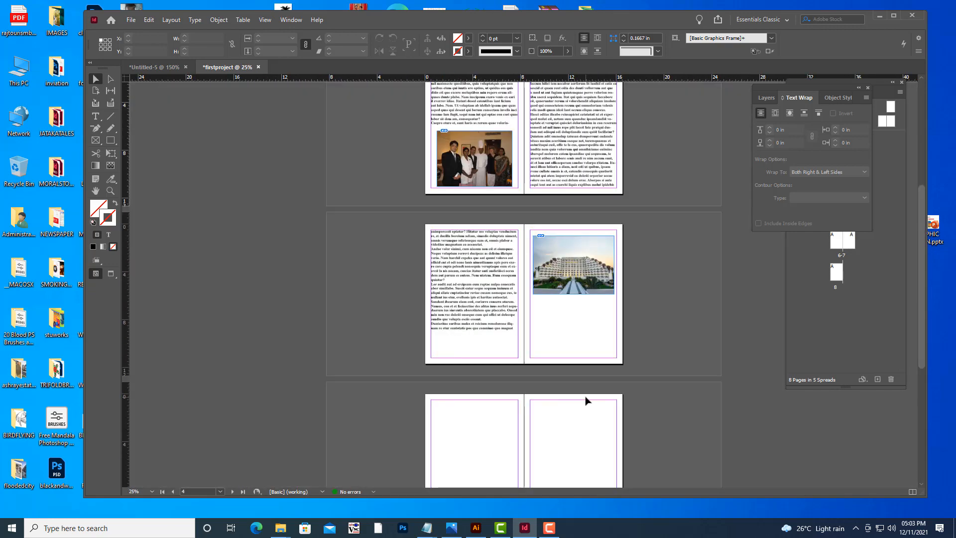
pyautogui.scroll(1, 587, 400)
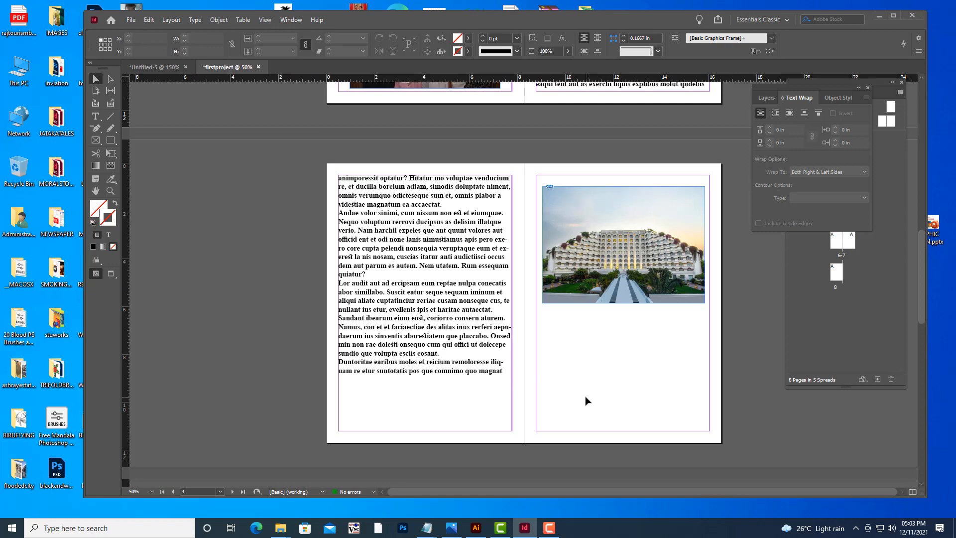
pyautogui.scroll(-4, 586, 400)
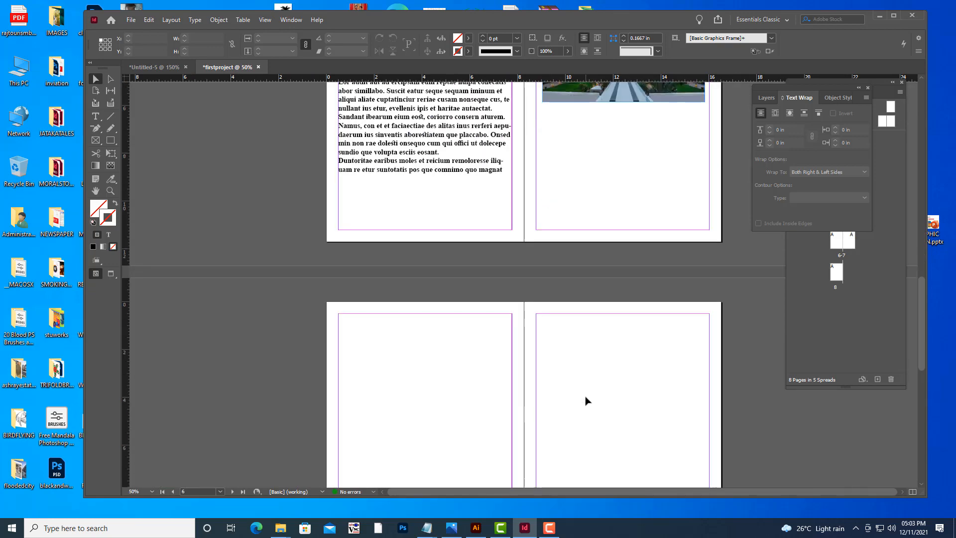
pyautogui.scroll(12, 587, 400)
pyautogui.scroll(4, 586, 400)
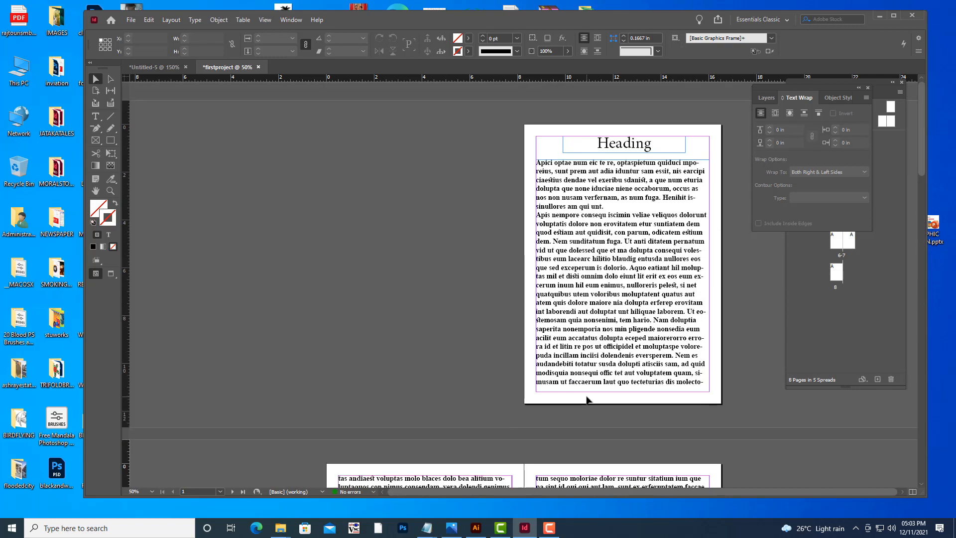
pyautogui.scroll(-10, 586, 400)
pyautogui.scroll(-4, 586, 400)
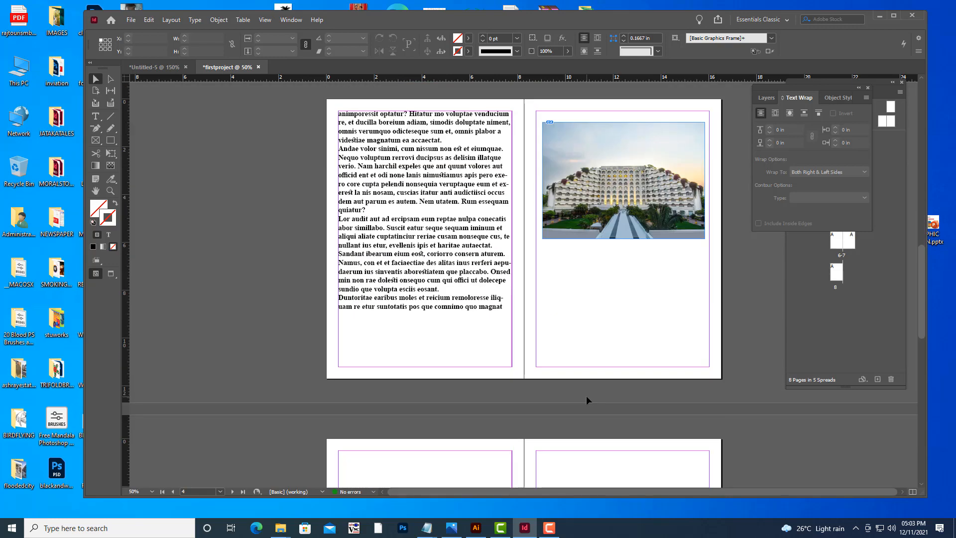
pyautogui.hotkey('ctrl', '=')
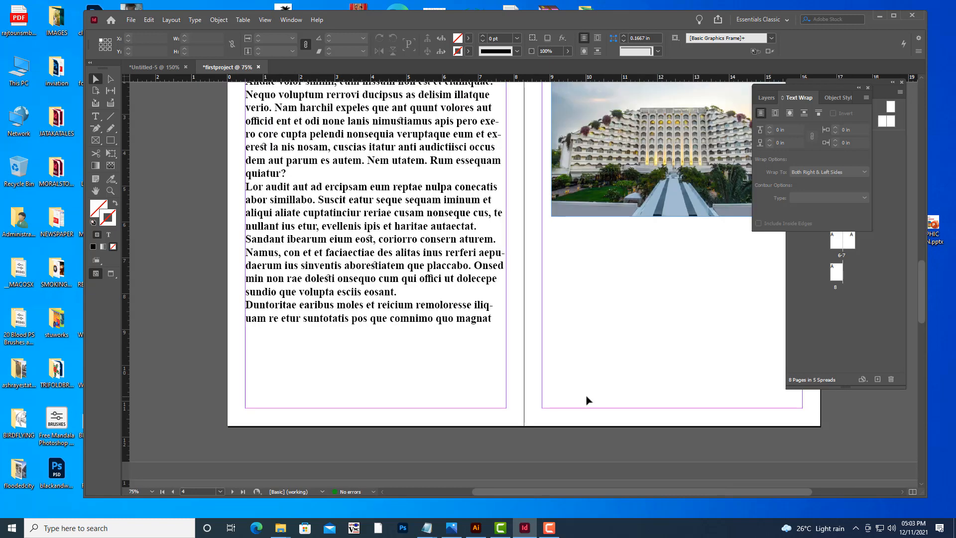
pyautogui.hotkey('ctrl', '-')
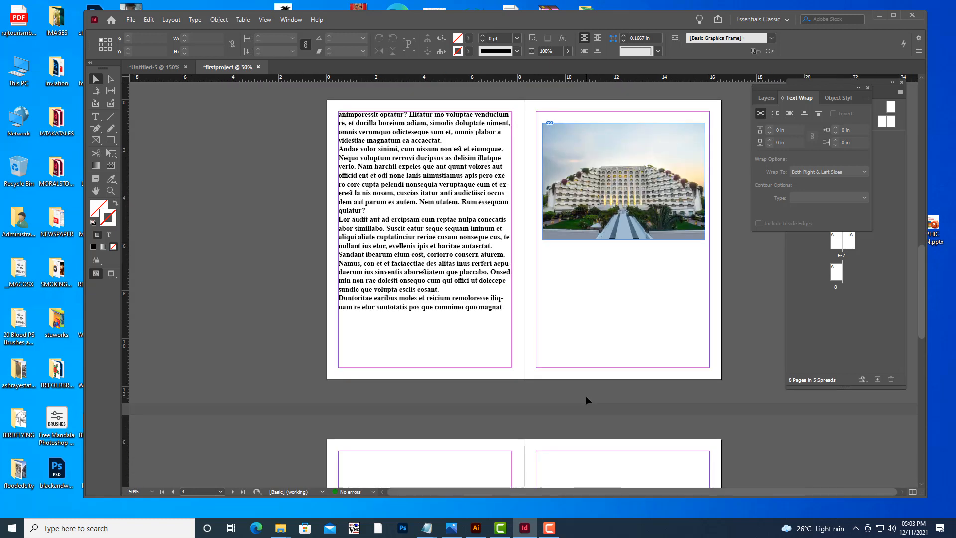
# Draw a text frame filling the column area below the hotel photo on page 5.
pyautogui.click(97, 117)
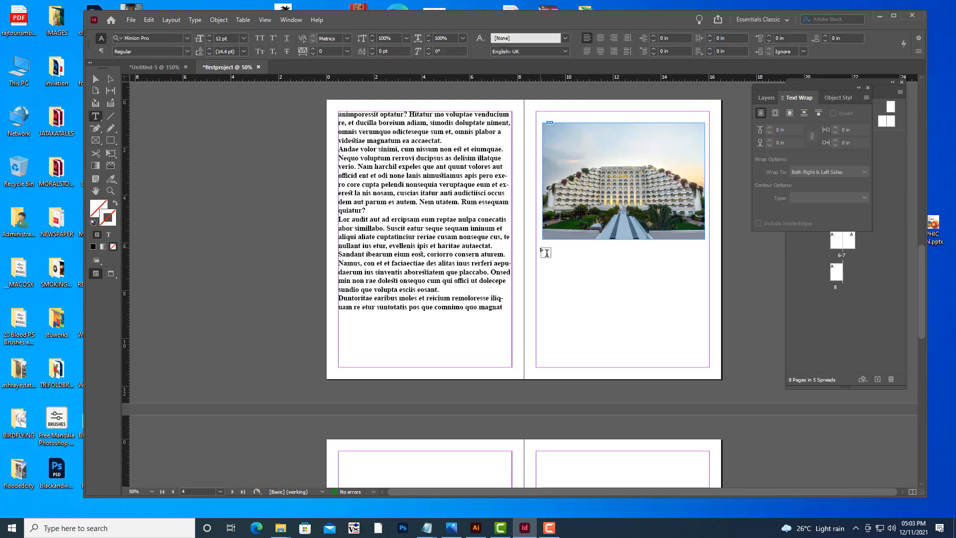
pyautogui.moveTo(542, 248); pyautogui.dragTo(705, 365)
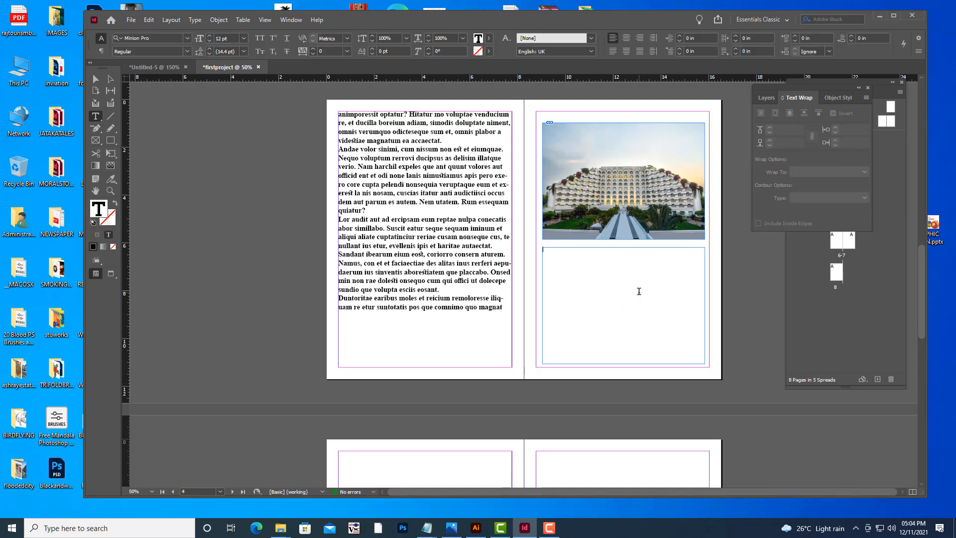
pyautogui.hotkey('ctrl', 'z')
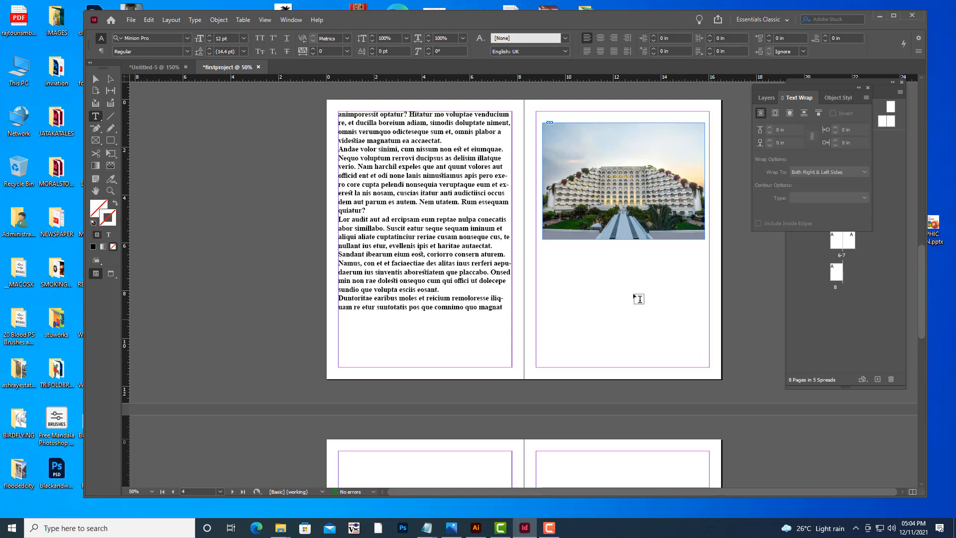
pyautogui.moveTo(536, 246); pyautogui.dragTo(708, 368)
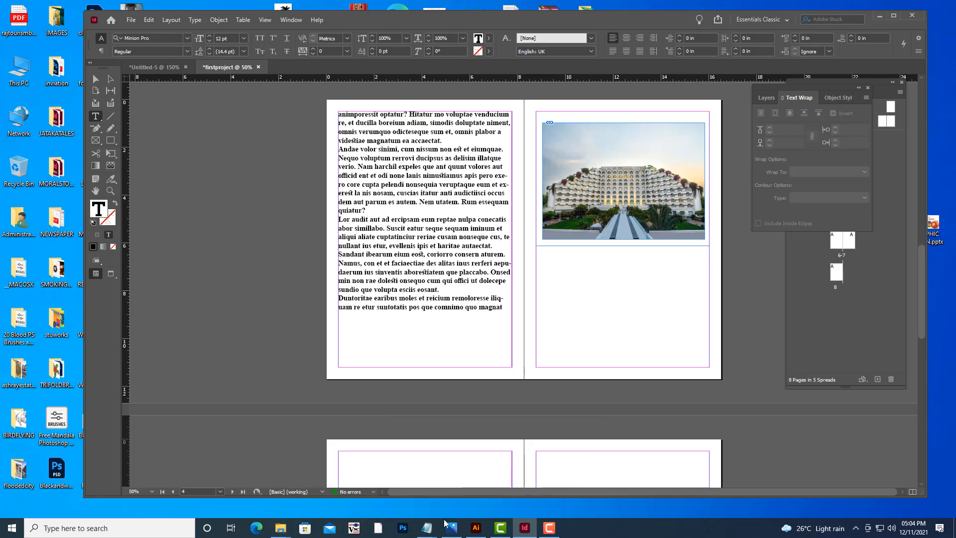
# Switch to Google Chrome from the Start menu search and choose a user profile.
pyautogui.click(12, 528)
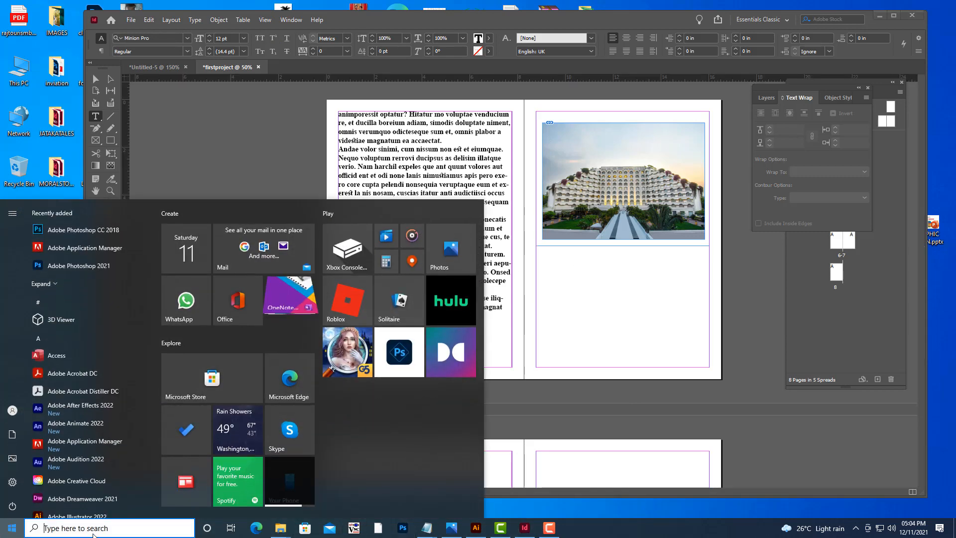
pyautogui.write('chr')
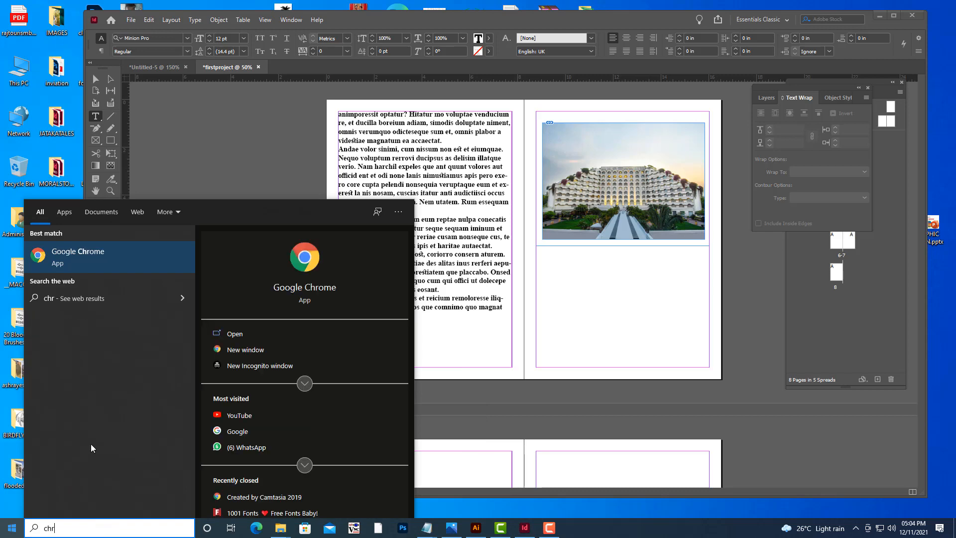
pyautogui.click(96, 265)
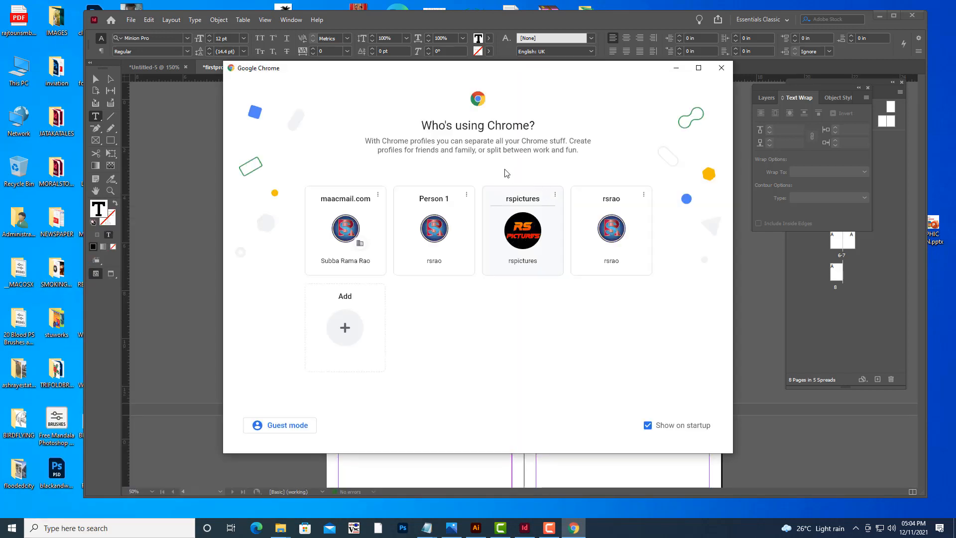
pyautogui.click(438, 269)
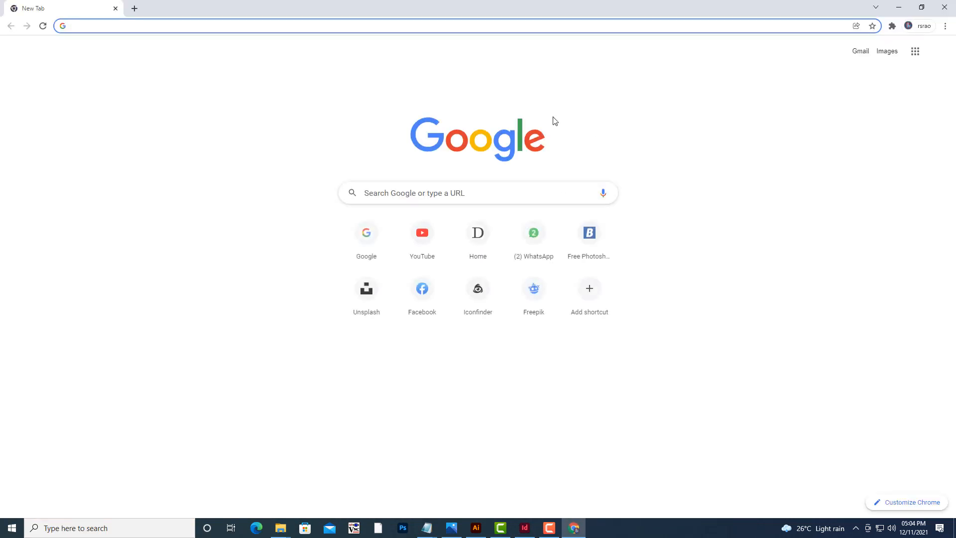
# Search Google for wikipedia and open the English Wikipedia main page.
pyautogui.click(384, 244)
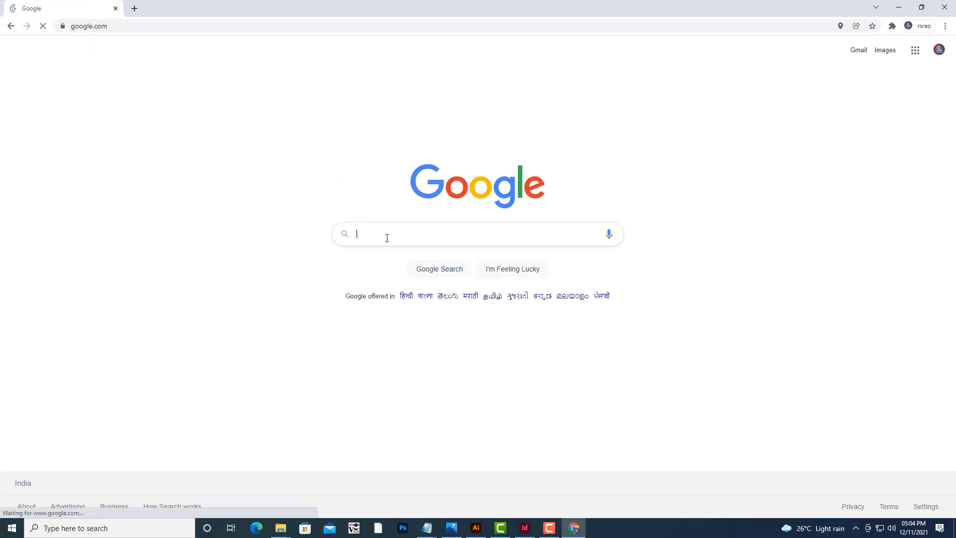
pyautogui.write('w')
pyautogui.click(387, 261)
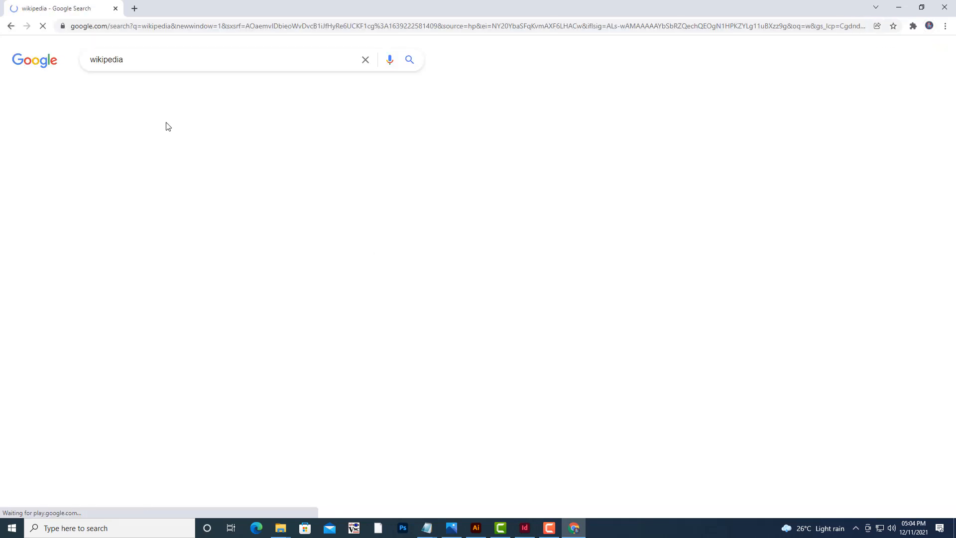
pyautogui.click(119, 145)
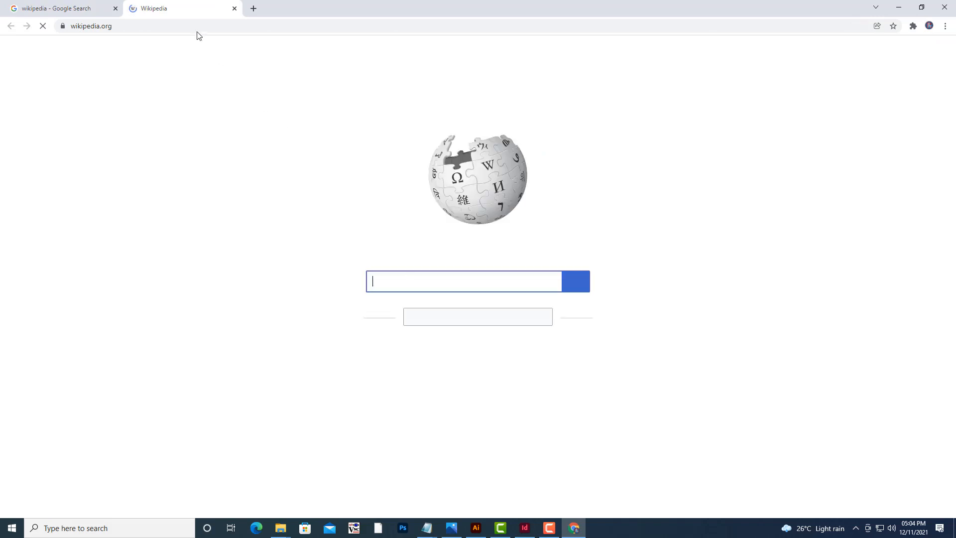
pyautogui.click(411, 116)
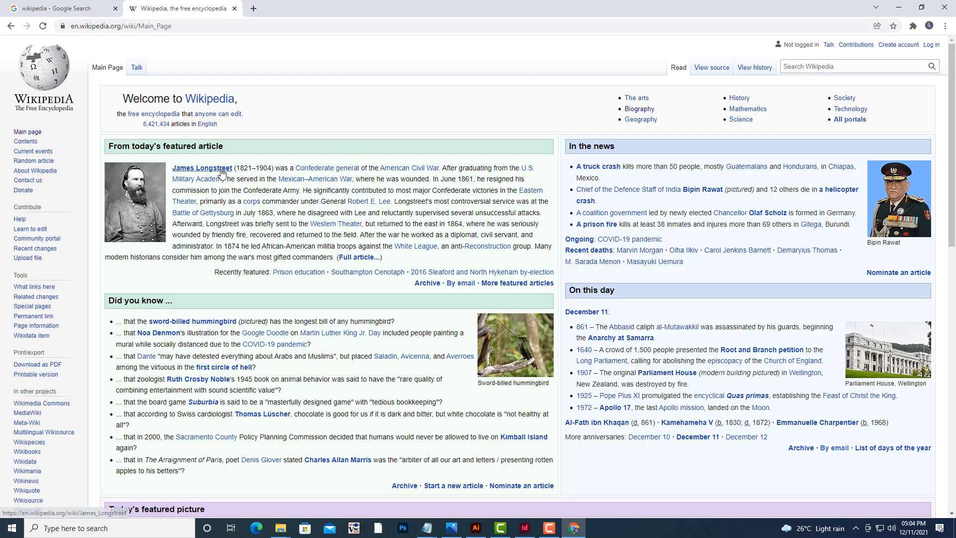
# Open the featured James Longstreet article, copy its introductory paragraphs and minimise the browser.
pyautogui.click(220, 169)
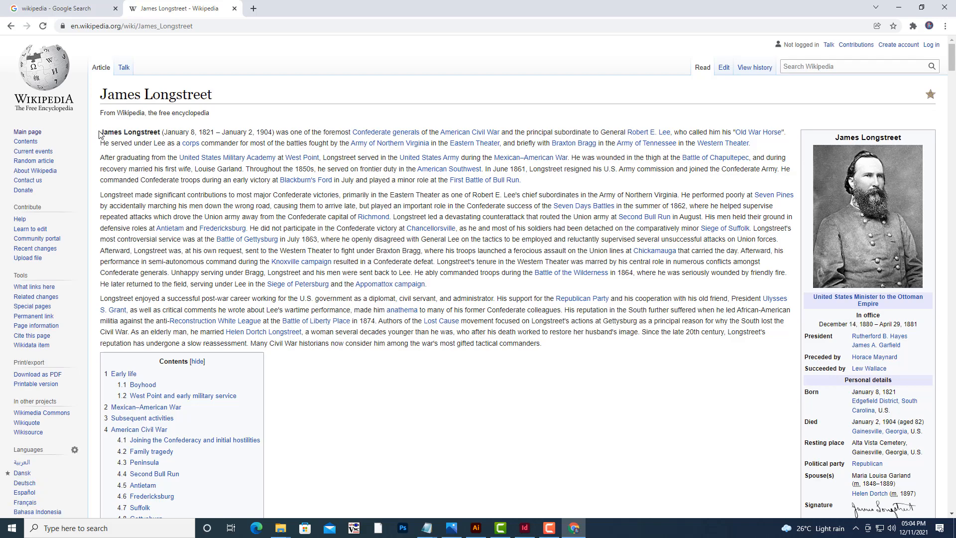
pyautogui.moveTo(102, 132); pyautogui.dragTo(580, 346)
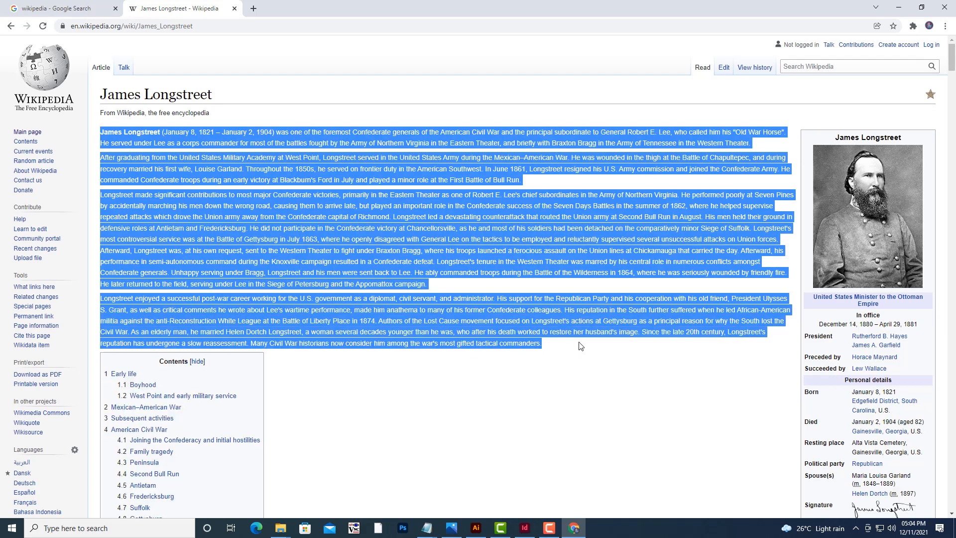
pyautogui.rightClick(503, 251)
pyautogui.click(523, 257)
pyautogui.click(899, 7)
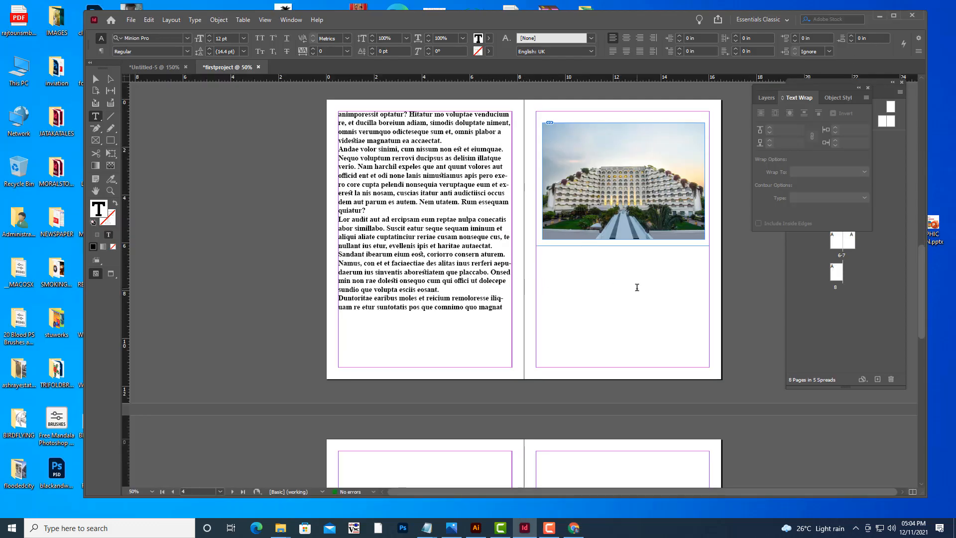
# Switch back to InDesign and paste the copied text into the frame below the hotel photo.
pyautogui.hotkey('ctrl', 'v')
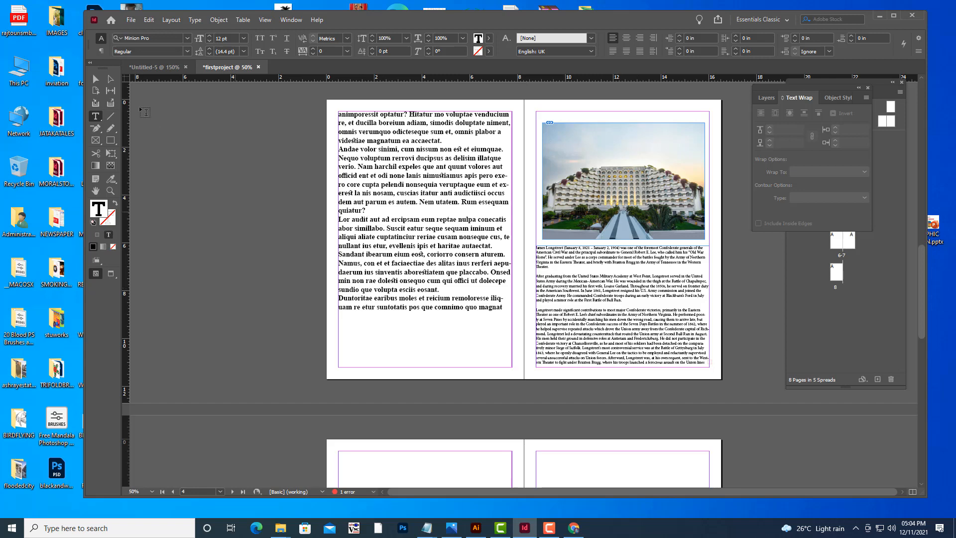
pyautogui.click(95, 79)
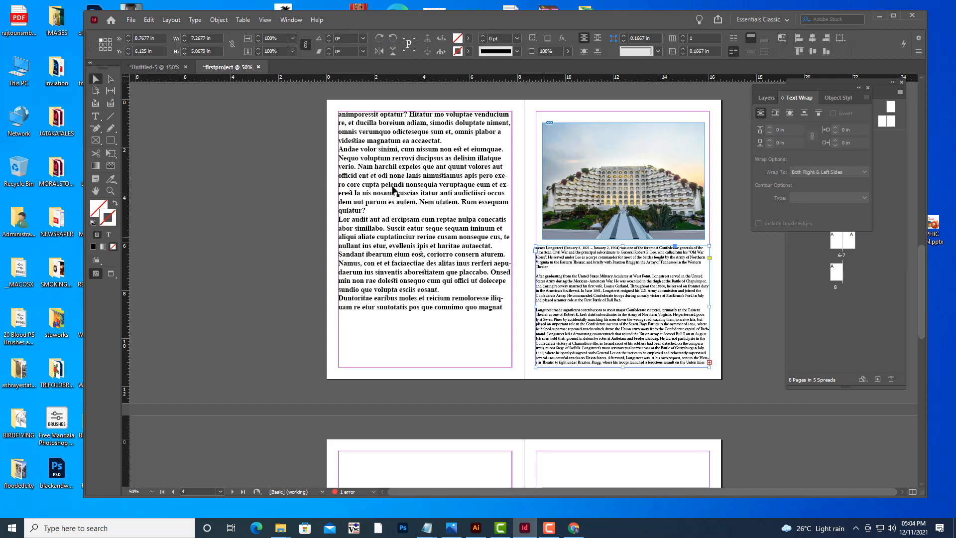
# Select all the text in the left-page frame to check its font settings.
pyautogui.click(377, 178)
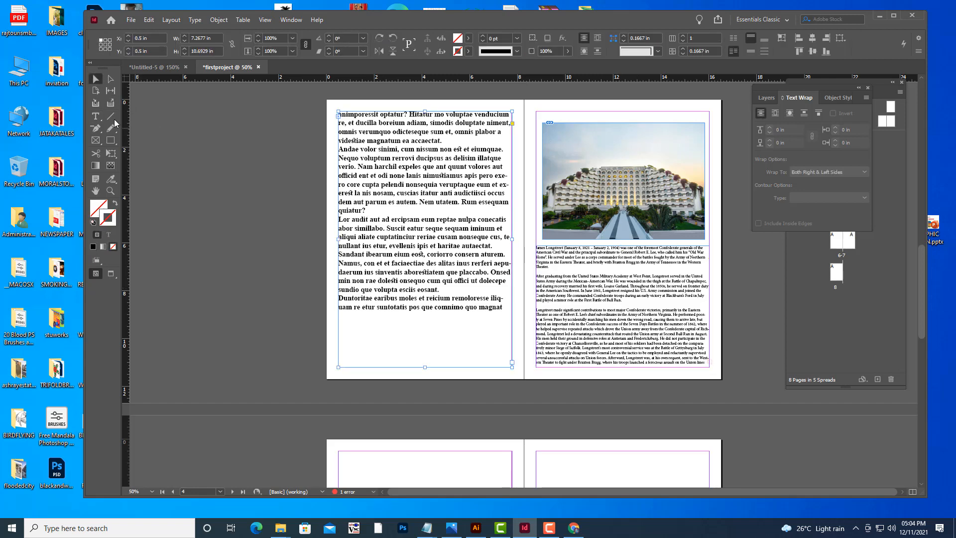
pyautogui.press('t')
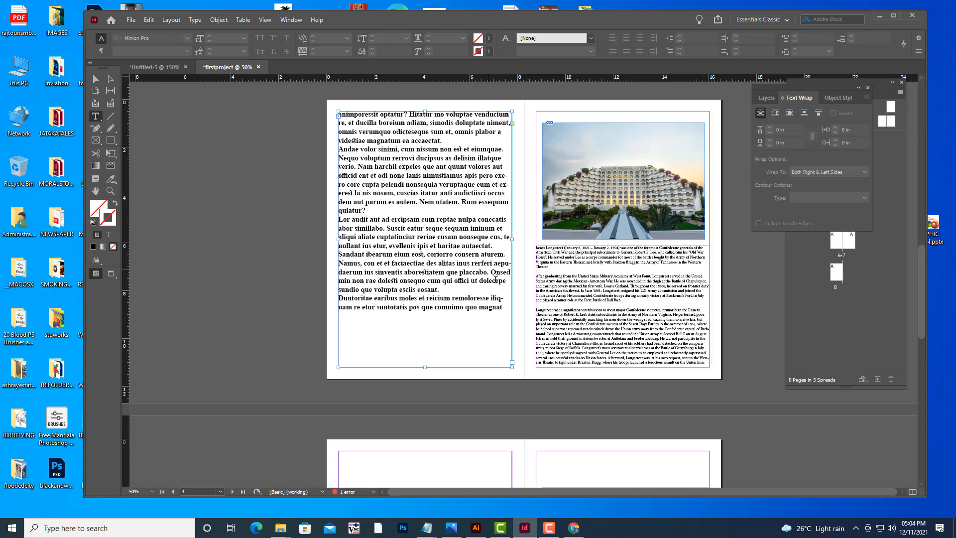
pyautogui.click(468, 269)
pyautogui.hotkey('ctrl', 'a')
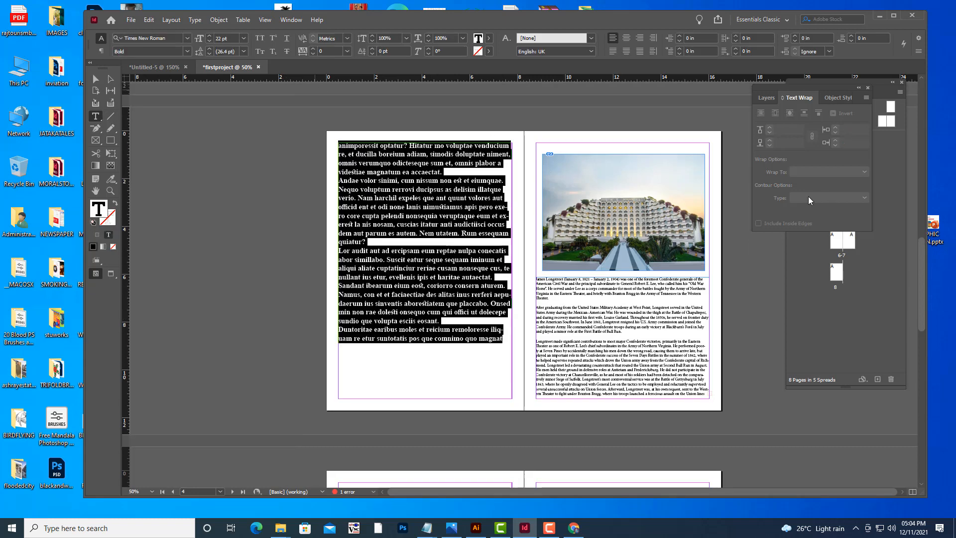
# Set the pasted Longstreet text frame to Times New Roman Bold at 22 pt.
pyautogui.click(95, 80)
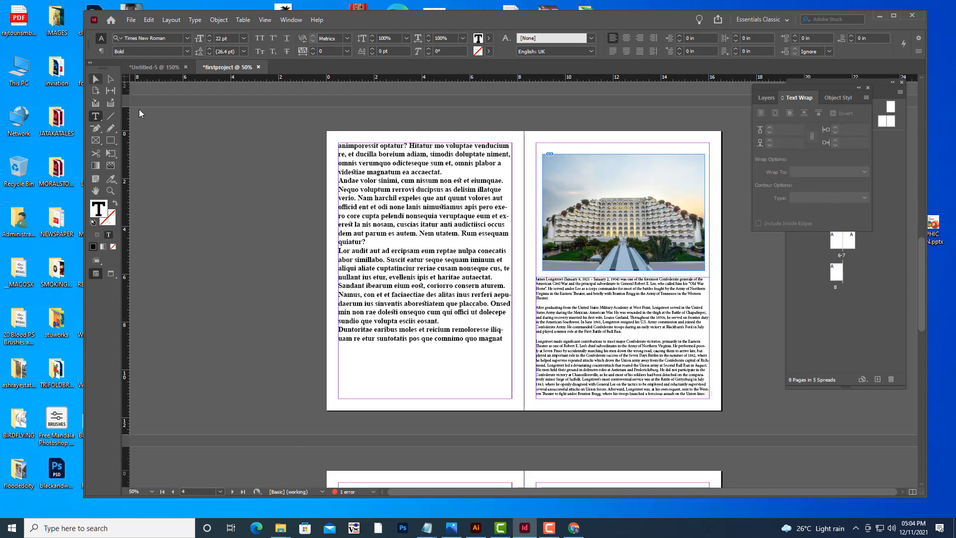
pyautogui.click(630, 295)
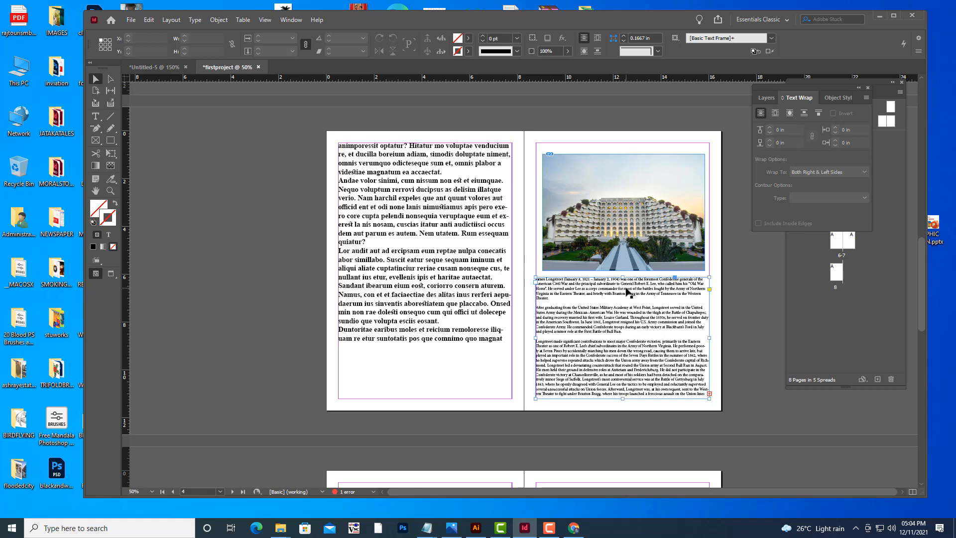
pyautogui.click(96, 117)
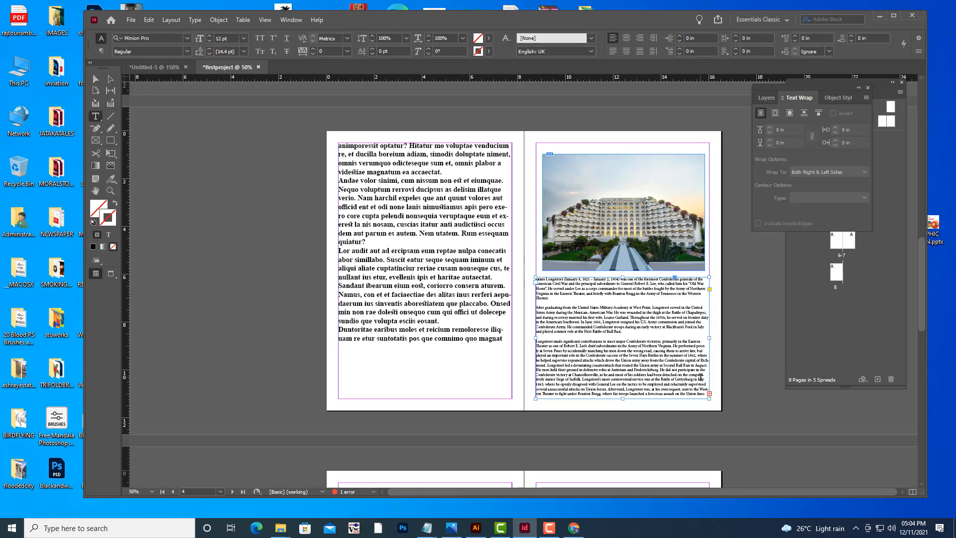
pyautogui.click(159, 38)
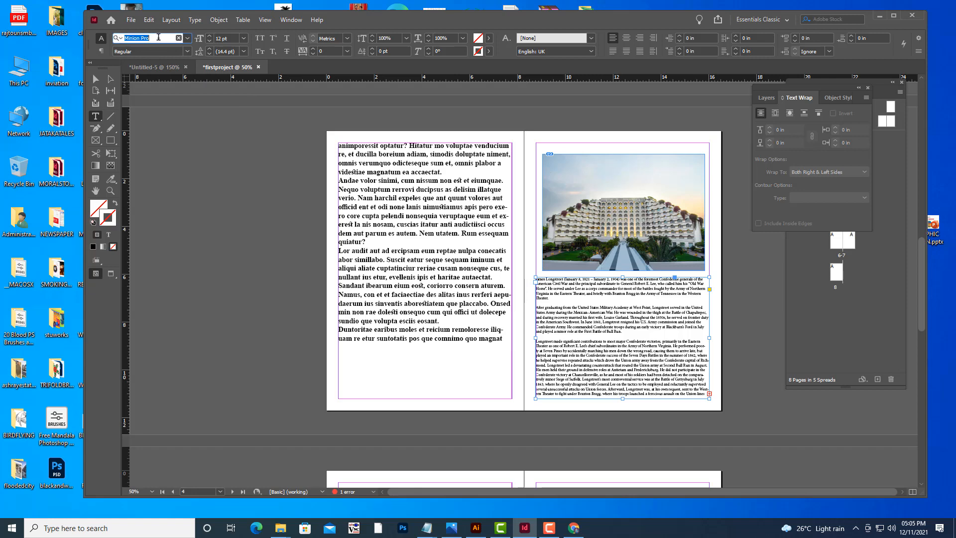
pyautogui.write('time')
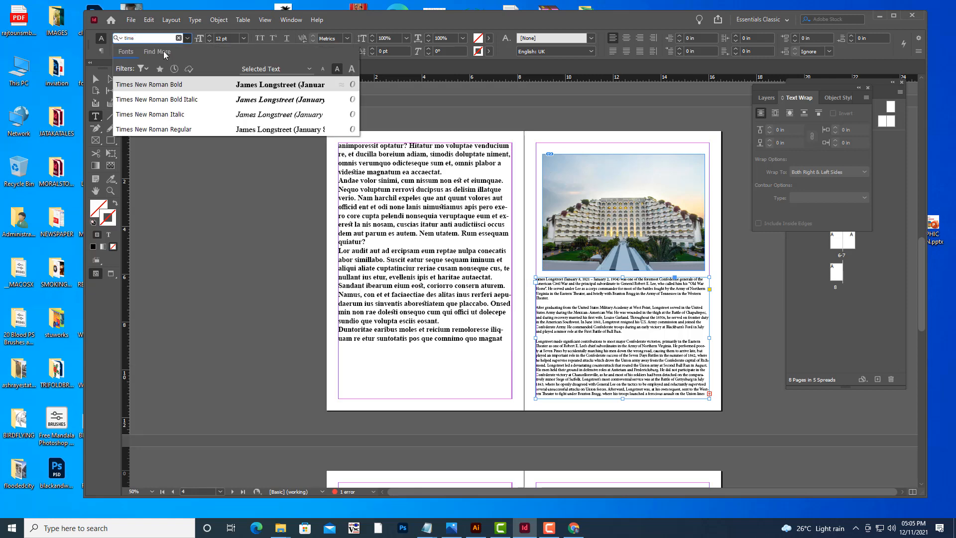
pyautogui.click(176, 86)
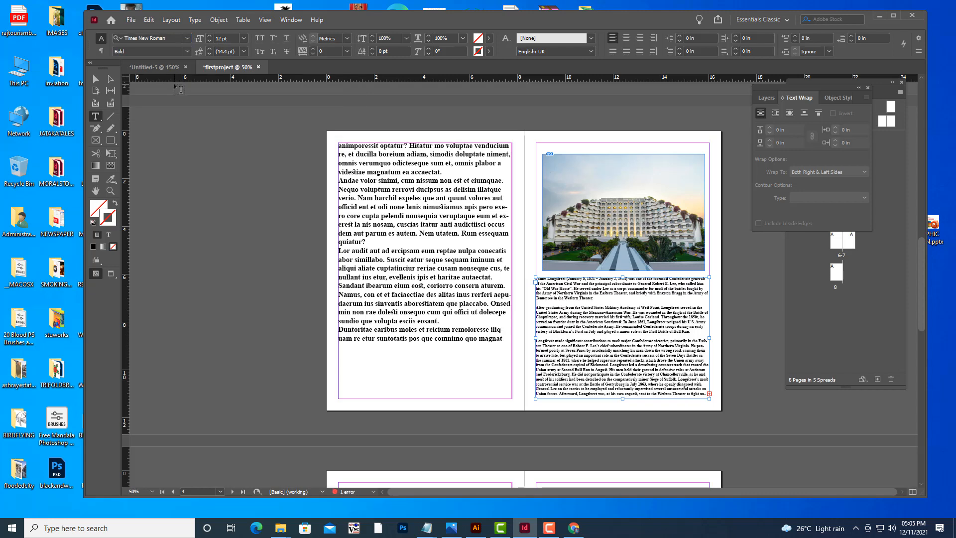
pyautogui.tripleClick(229, 42)
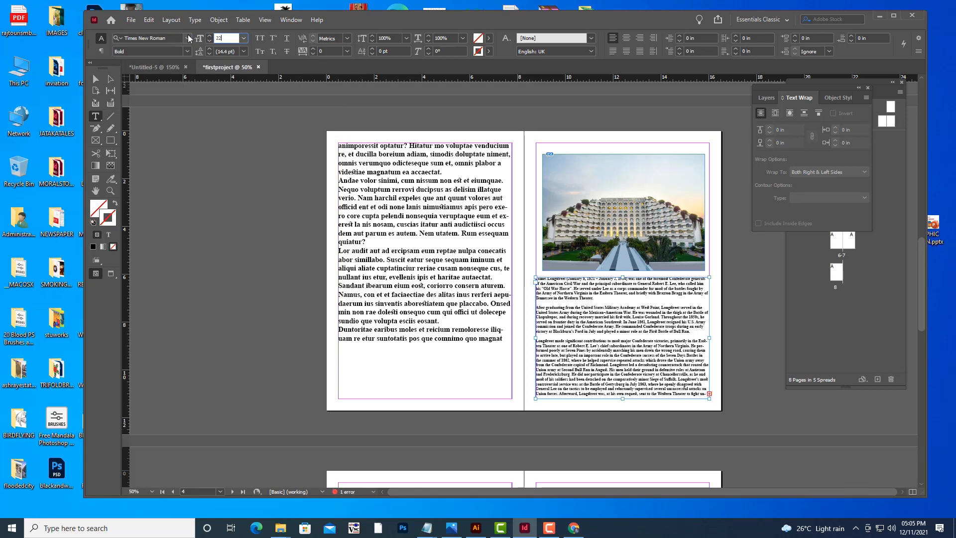
pyautogui.press('Return')
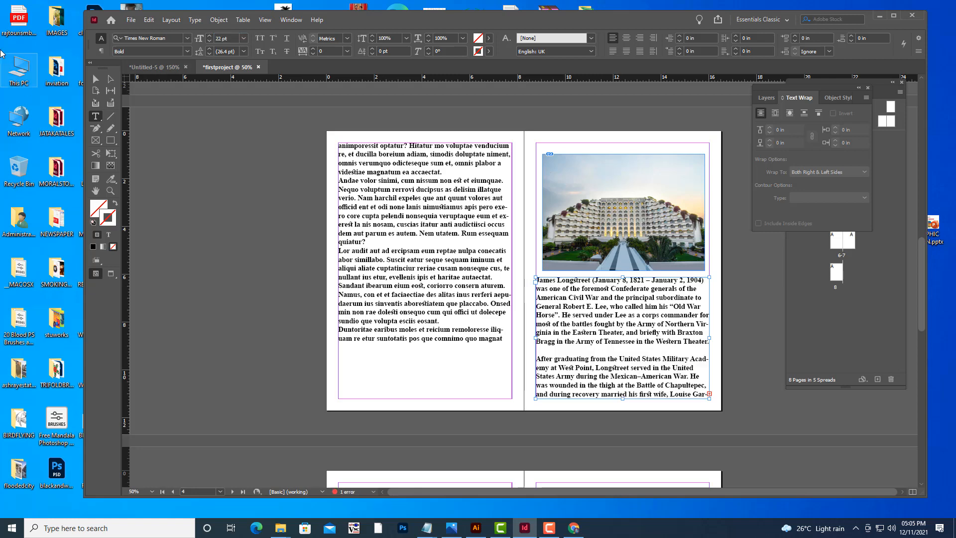
# Thread the overflow text into a new frame on the left page of the next spread.
pyautogui.press('Escape')
pyautogui.scroll(-3, 240, 186)
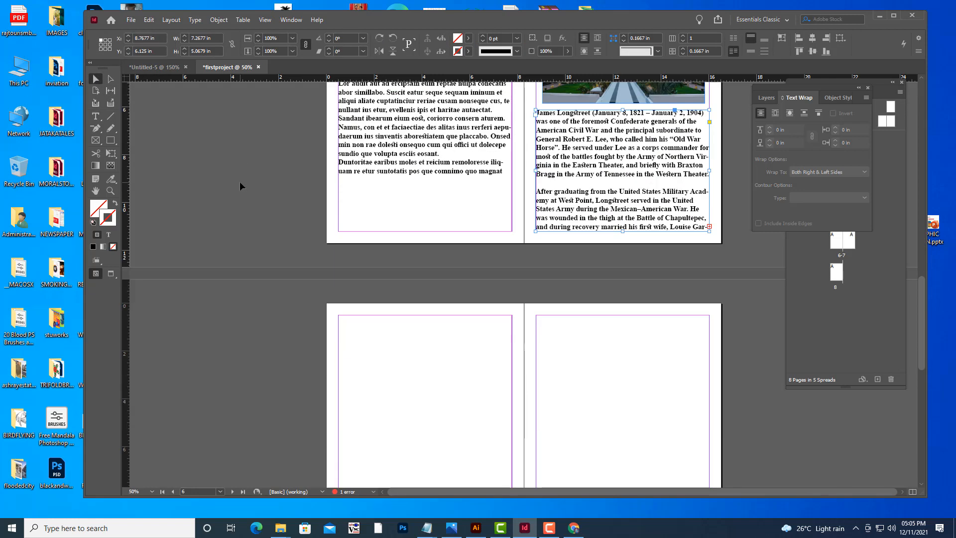
pyautogui.hotkey('ctrl', '-')
pyautogui.scroll(-3, 459, 288)
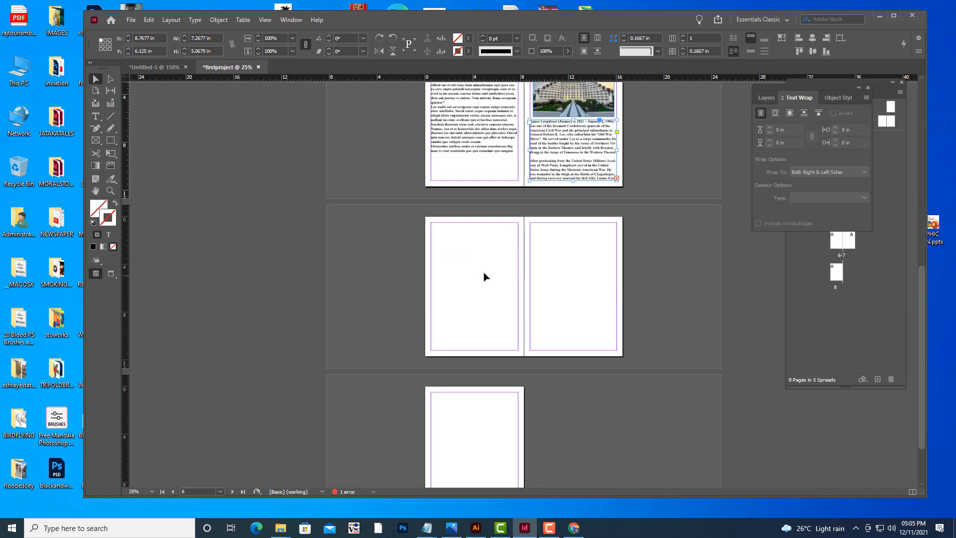
pyautogui.click(617, 179)
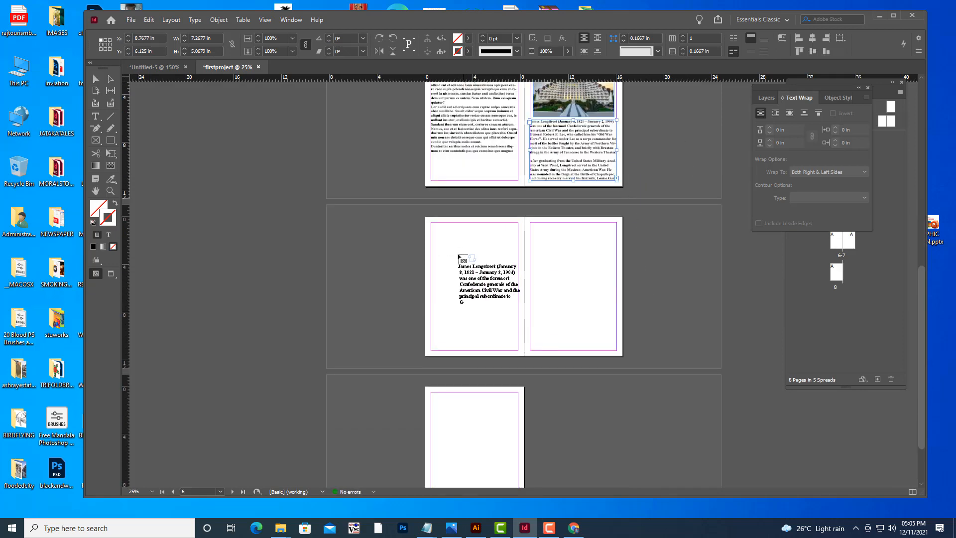
pyautogui.moveTo(495, 272); pyautogui.dragTo(521, 352)
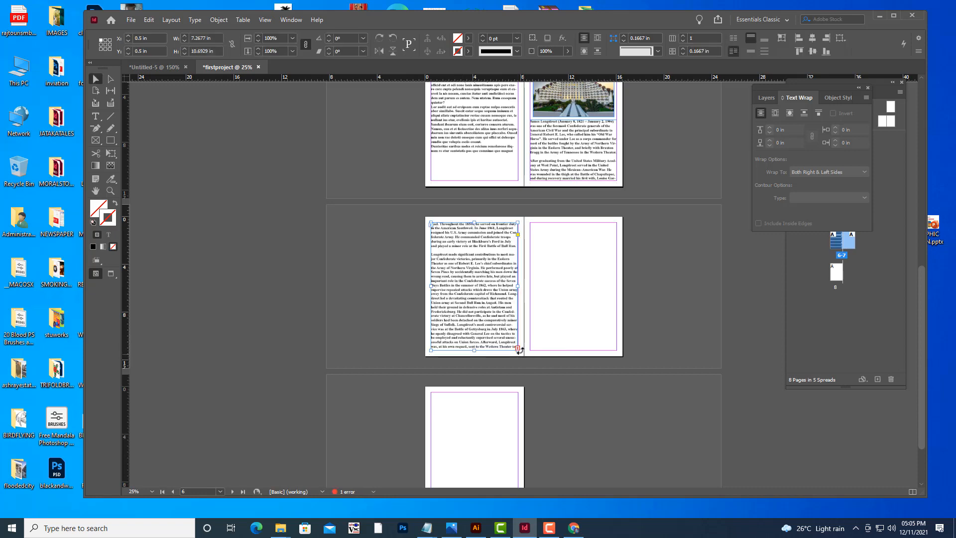
# Continue the thread into a frame filling the facing right page.
pyautogui.click(518, 350)
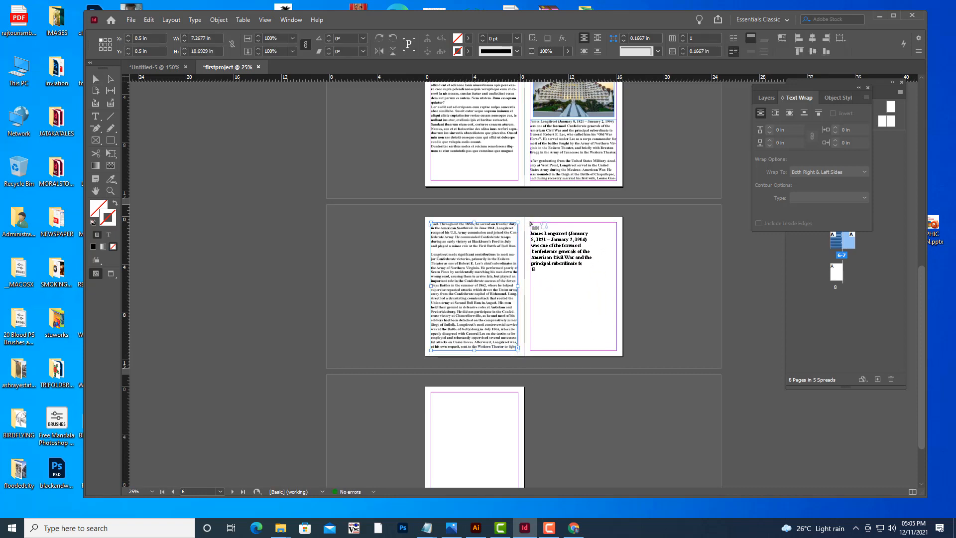
pyautogui.moveTo(530, 222); pyautogui.dragTo(617, 352)
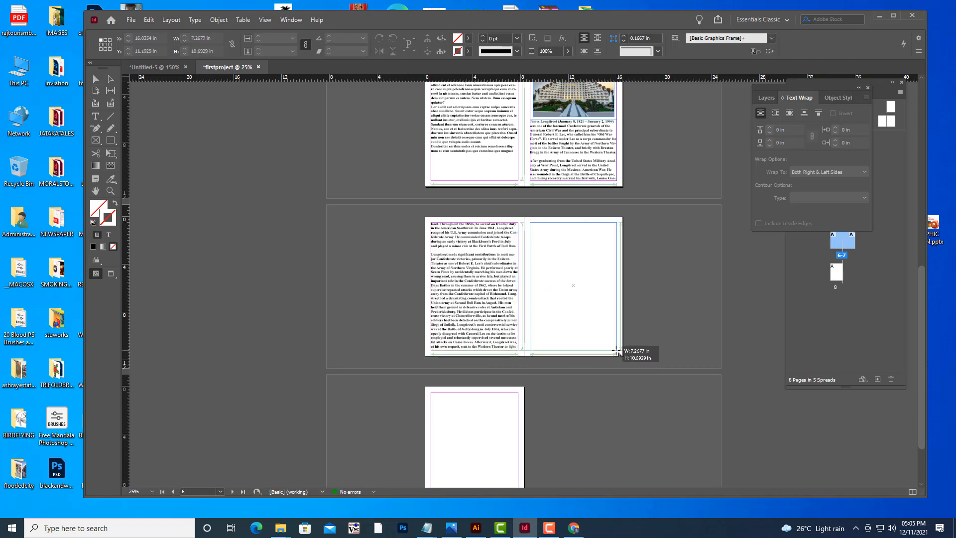
# Flow the remaining overset text into a frame on the last page.
pyautogui.scroll(-2, 623, 335)
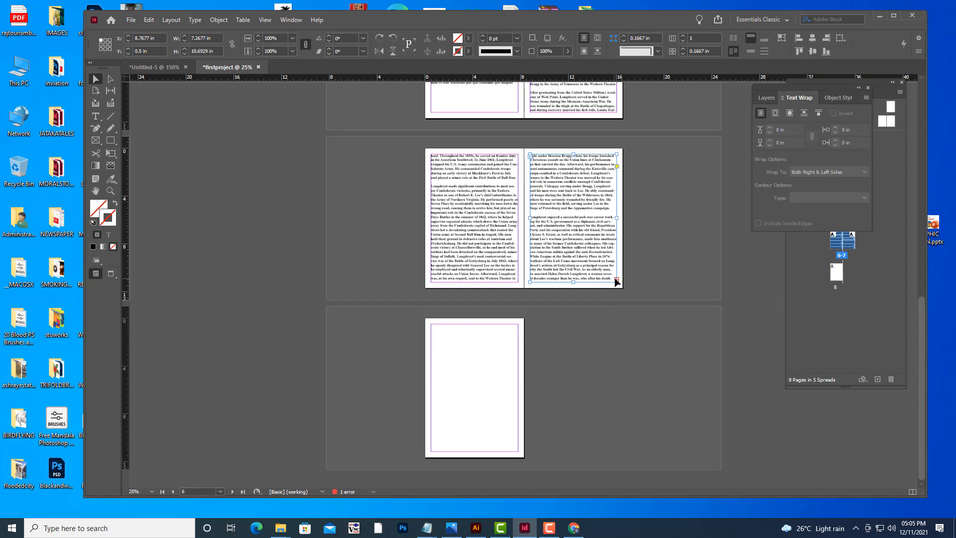
pyautogui.click(616, 279)
pyautogui.moveTo(430, 324); pyautogui.dragTo(480, 350)
pyautogui.click(580, 366)
# Switch to preview mode and scroll through the spreads to review the threaded text.
pyautogui.press('w')
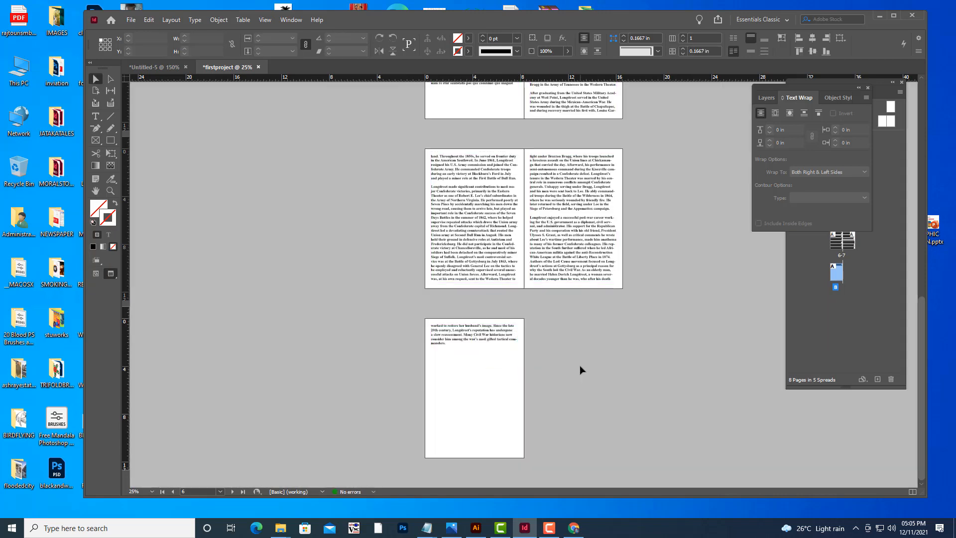
pyautogui.scroll(10, 602, 357)
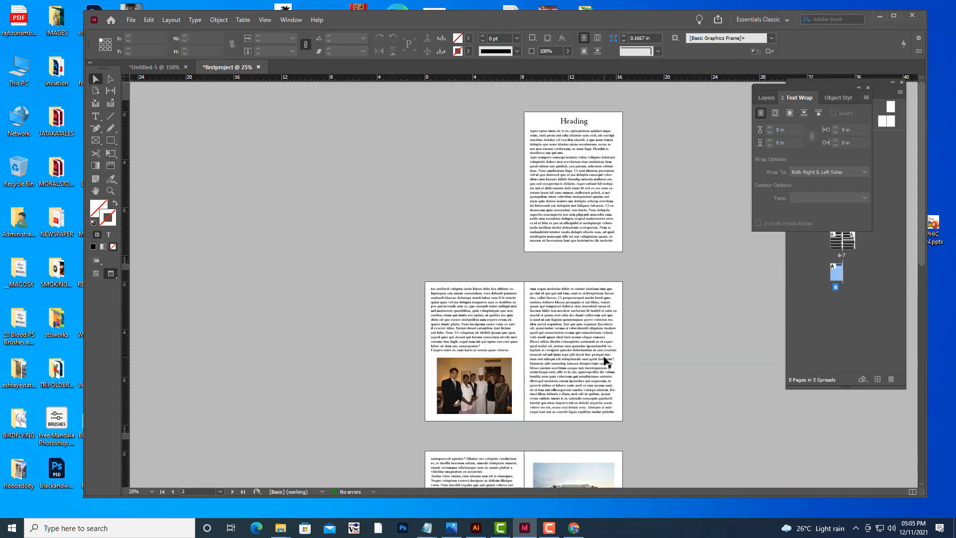
pyautogui.scroll(-5, 605, 361)
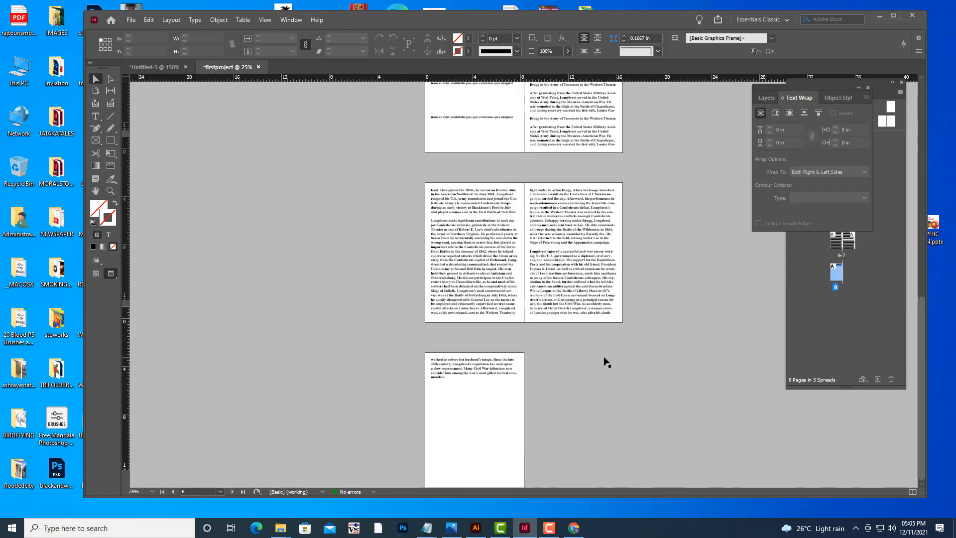
pyautogui.scroll(-4, 605, 360)
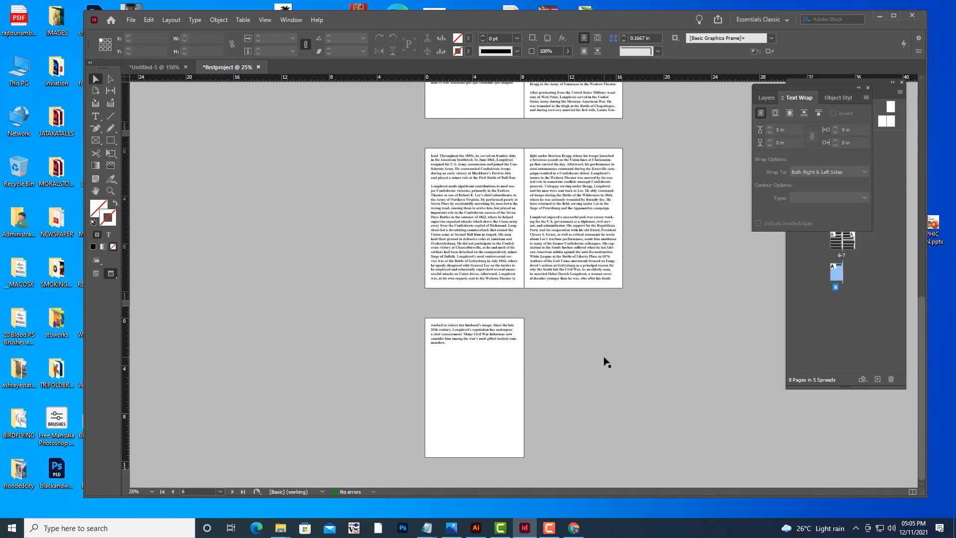
# Zoom in on the last page and leave preview mode to show frame edges again.
pyautogui.hotkey('ctrl', '=')
pyautogui.hotkey('ctrl', '=')
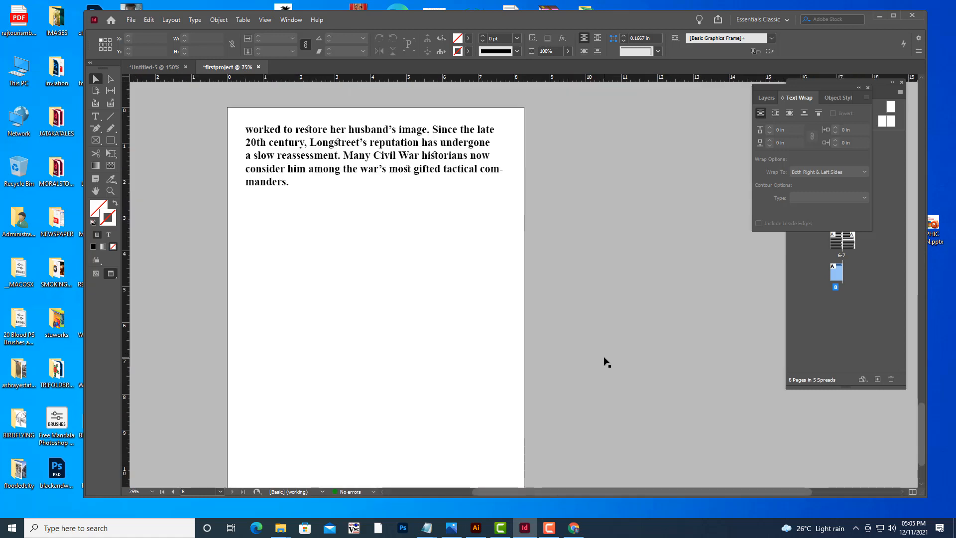
pyautogui.press('w')
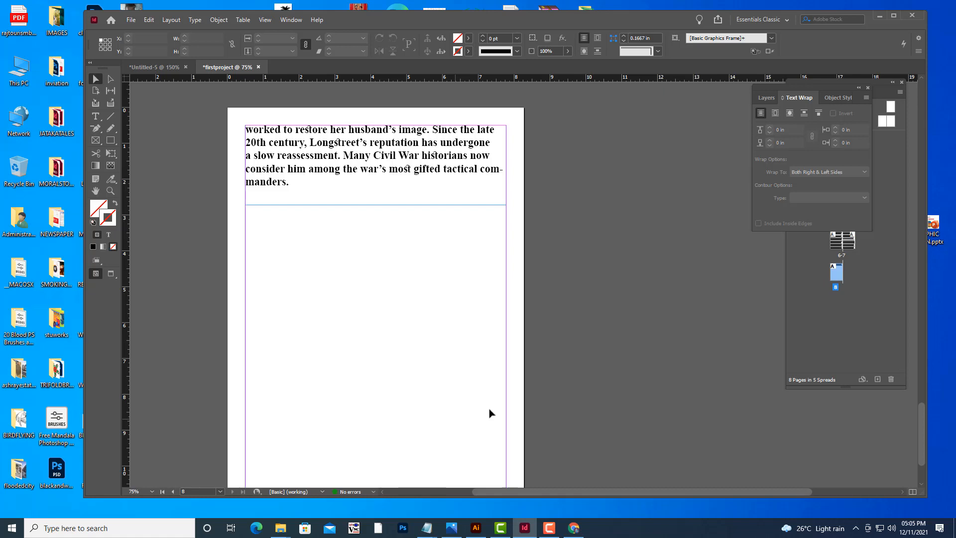
pyautogui.scroll(-3, 587, 333)
pyautogui.scroll(3, 587, 332)
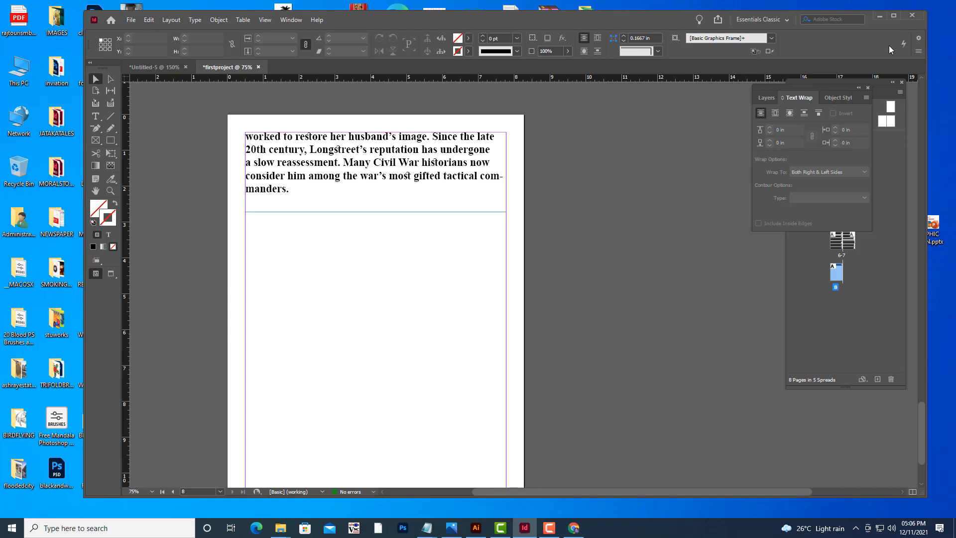
# Switch to File Explorer, open the MAGAZINEBOOK folder and copy FASHION.jpg, FASHION2.png, FASHION3.png and SOME.png.
pyautogui.click(880, 17)
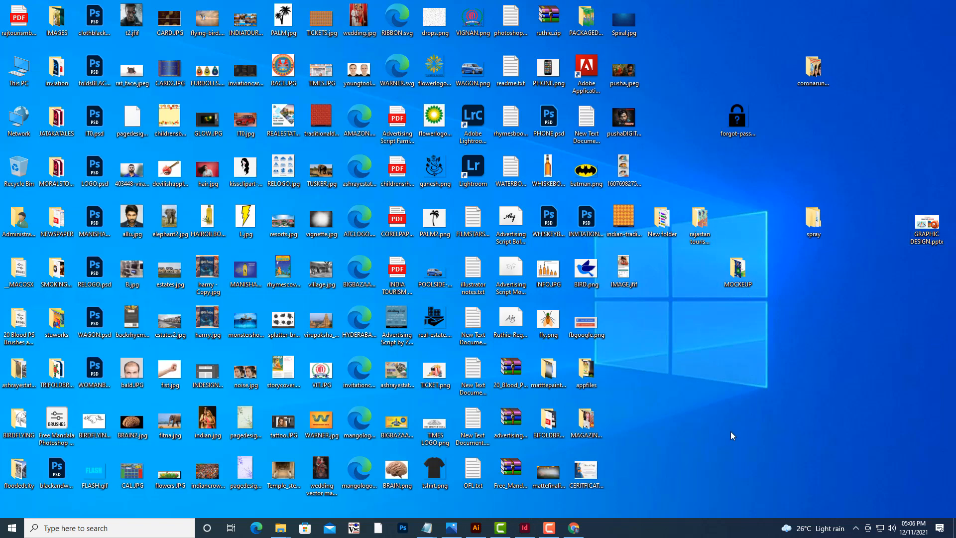
pyautogui.doubleClick(587, 421)
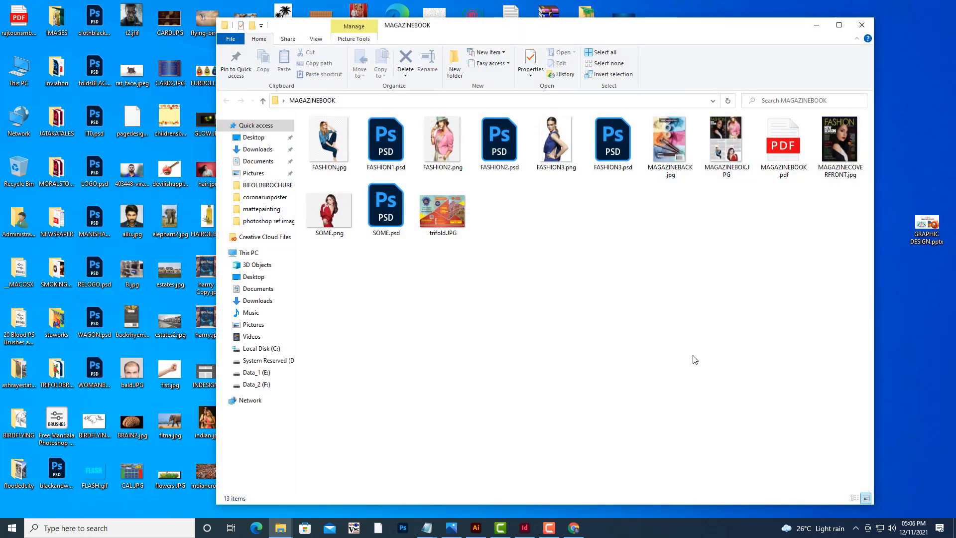
pyautogui.click(443, 155)
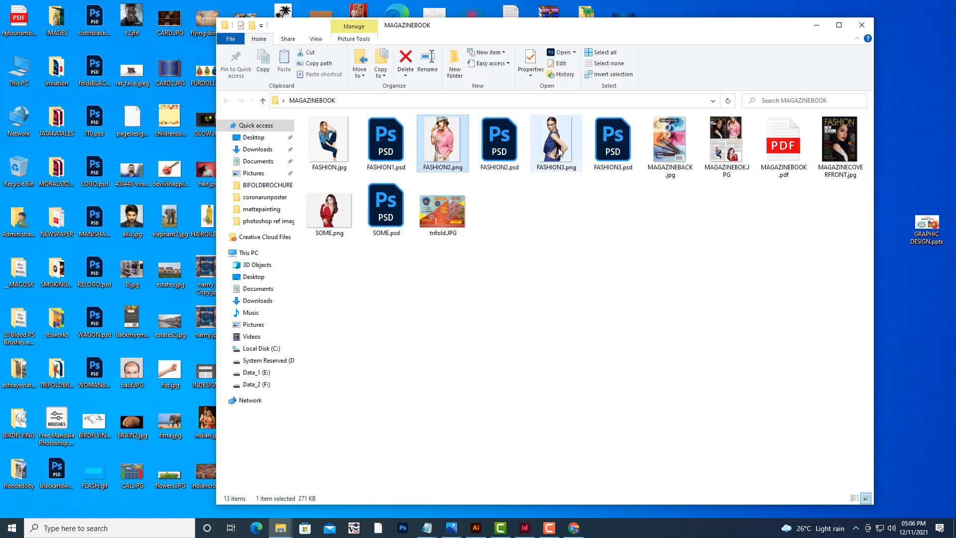
pyautogui.keyDown('ctrl'); pyautogui.click(558, 149); pyautogui.keyUp('ctrl')
pyautogui.keyDown('ctrl'); pyautogui.click(329, 142); pyautogui.keyUp('ctrl')
pyautogui.keyDown('ctrl'); pyautogui.click(329, 209); pyautogui.keyUp('ctrl')
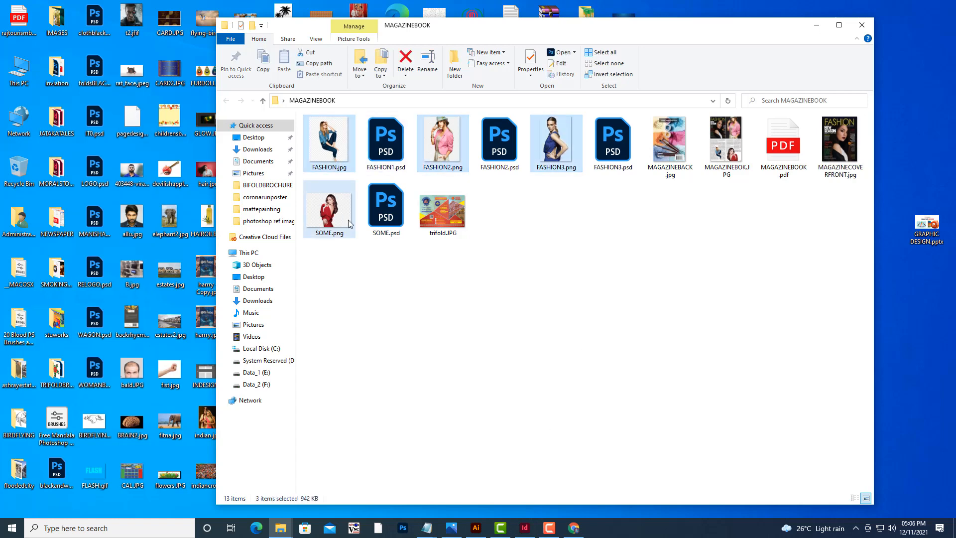
pyautogui.rightClick(555, 164)
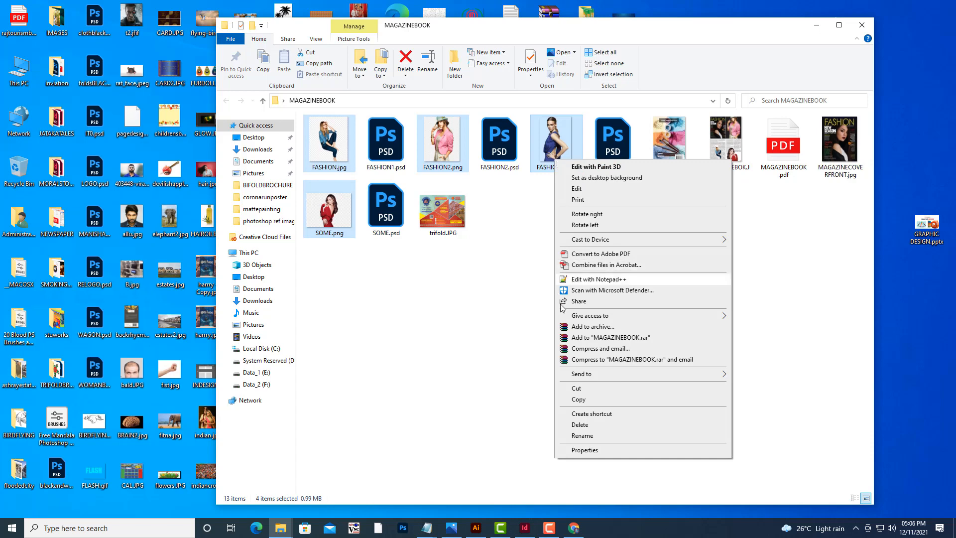
pyautogui.click(584, 400)
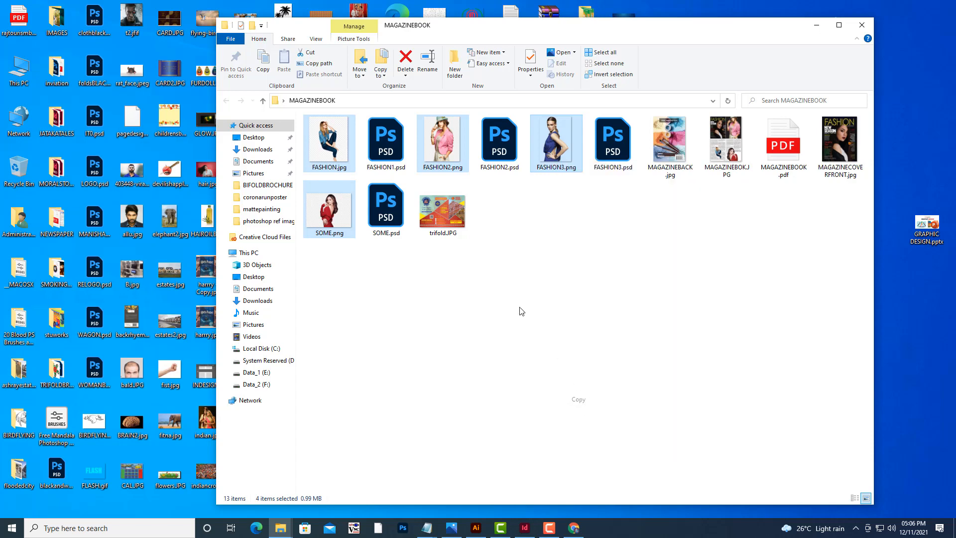
# Create a new folder named images inside the MAGAZINEBOOK folder.
pyautogui.rightClick(508, 270)
pyautogui.moveTo(565, 390)
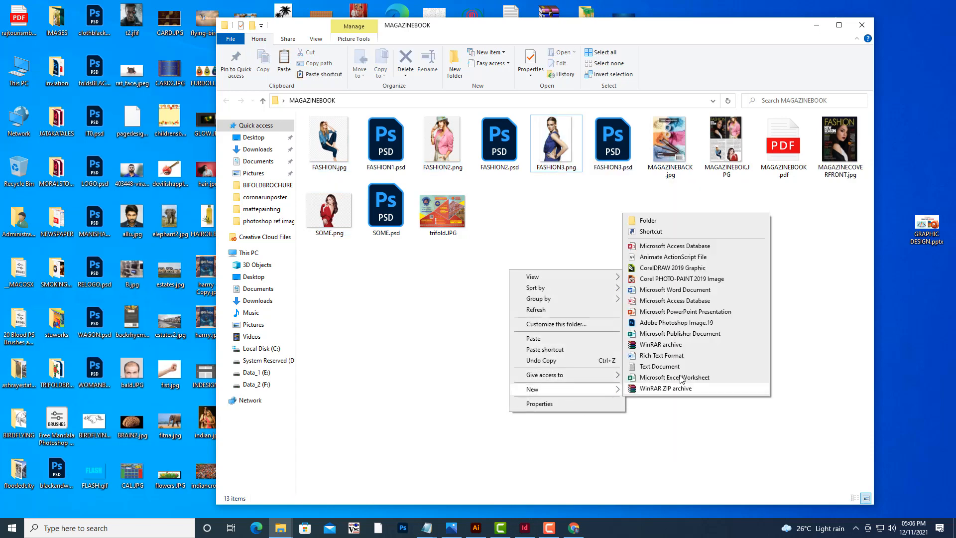
pyautogui.click(658, 221)
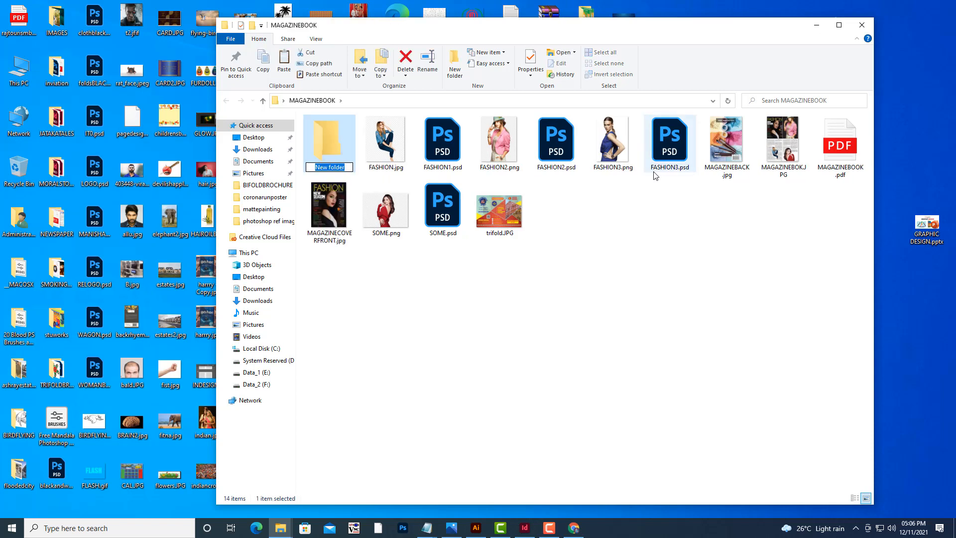
pyautogui.write('images')
pyautogui.press('Return')
# Open the images folder and paste the four copied pictures into it.
pyautogui.doubleClick(334, 144)
pyautogui.rightClick(397, 174)
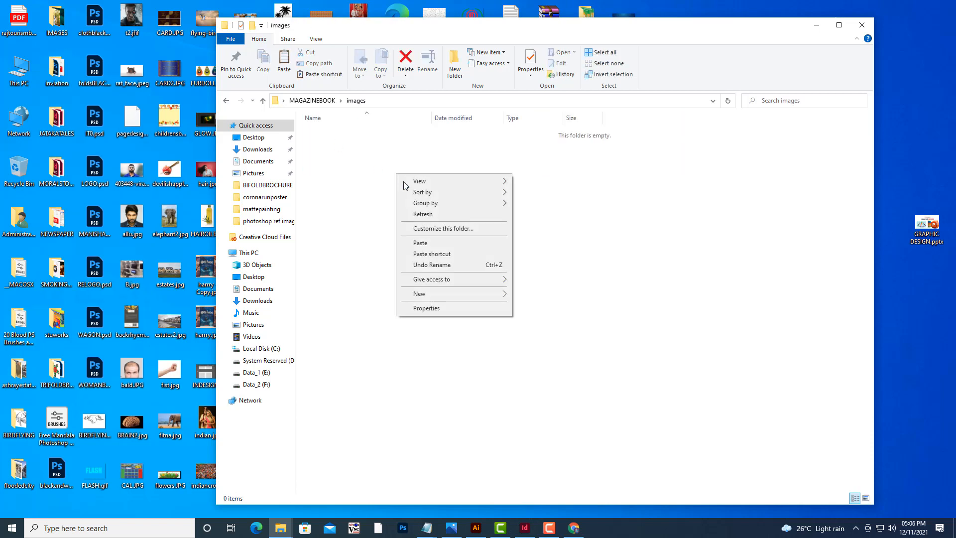
pyautogui.click(429, 247)
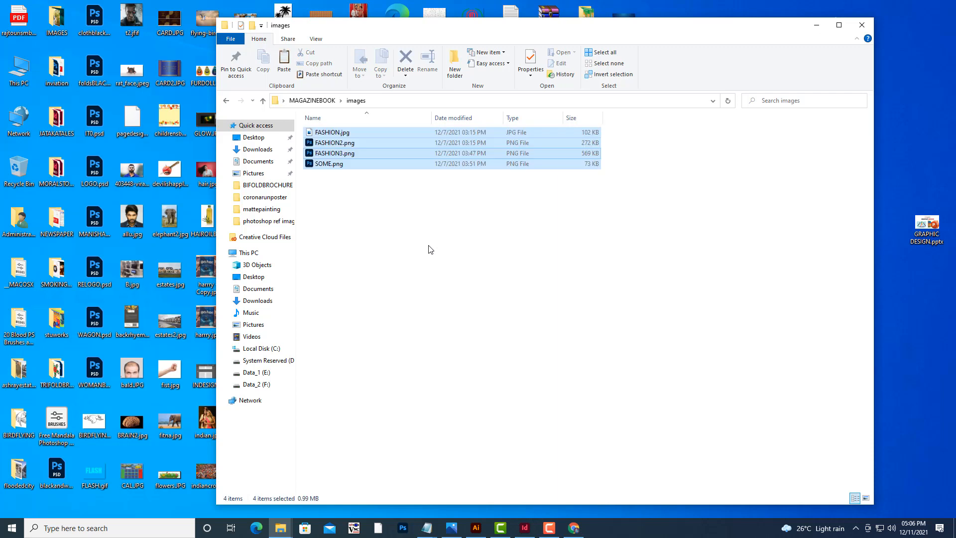
pyautogui.click(430, 249)
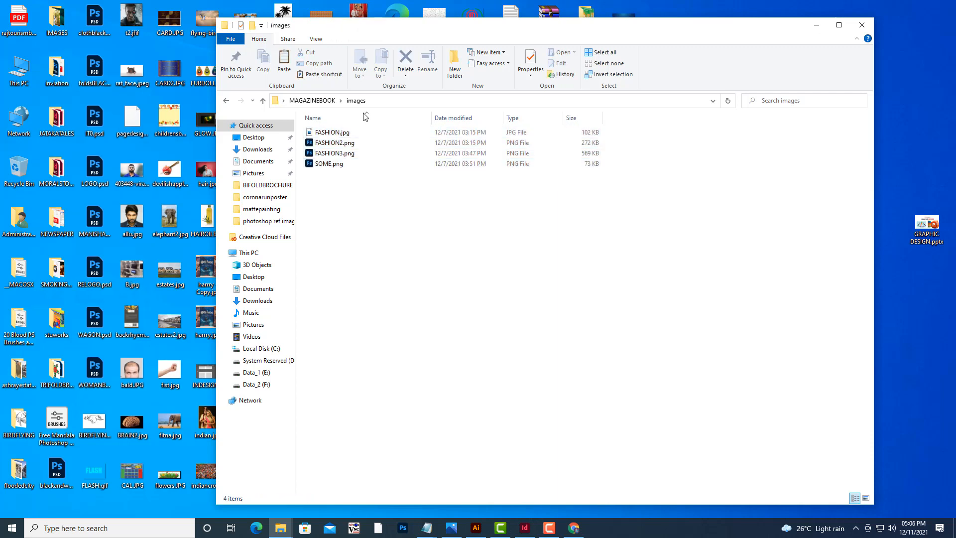
# Show the images folder contents as large icons.
pyautogui.click(316, 39)
pyautogui.click(383, 54)
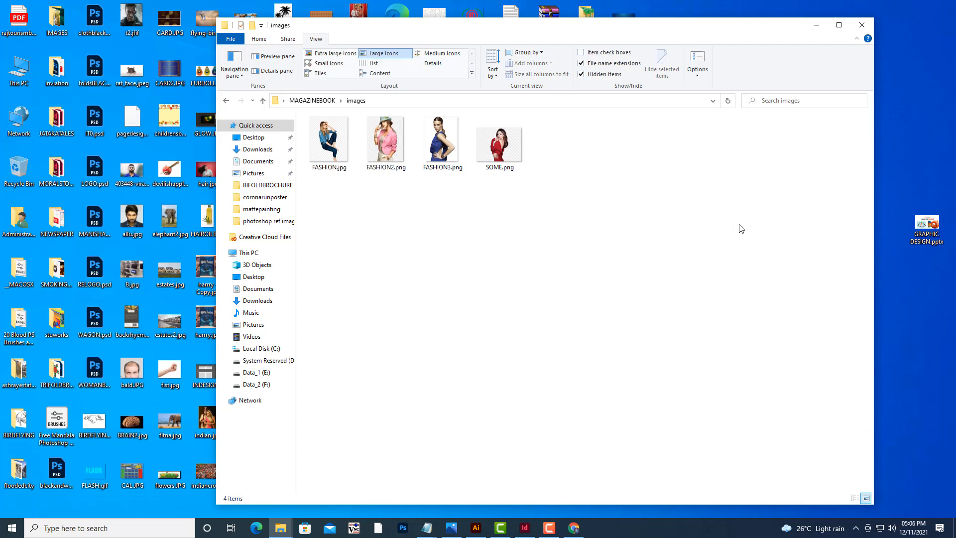
pyautogui.moveTo(468, 16); pyautogui.dragTo(603, 17)
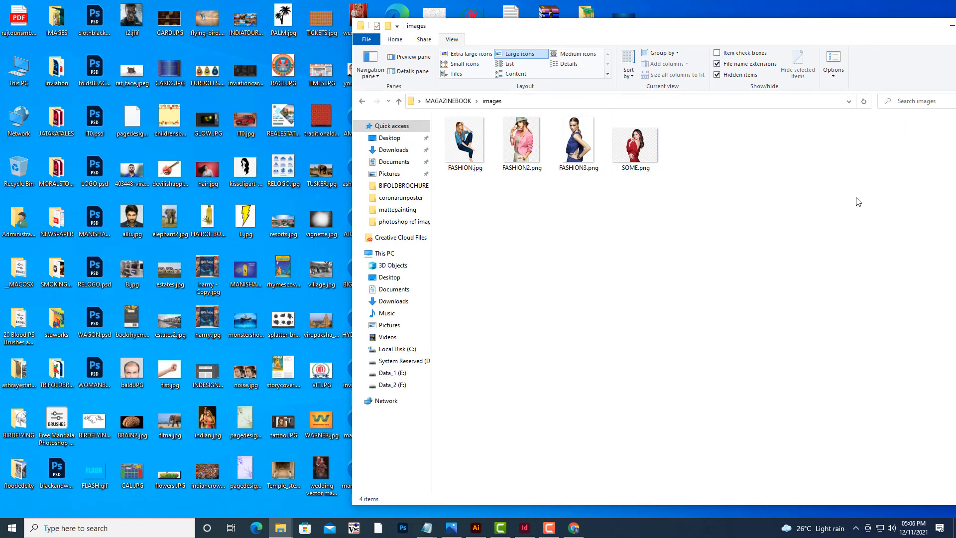
# Return to InDesign and load FASHION.jpg, FASHION2.png, FASHION3.png and SOME.png from MAGAZINEBOOK\images with Place.
pyautogui.click(950, 25)
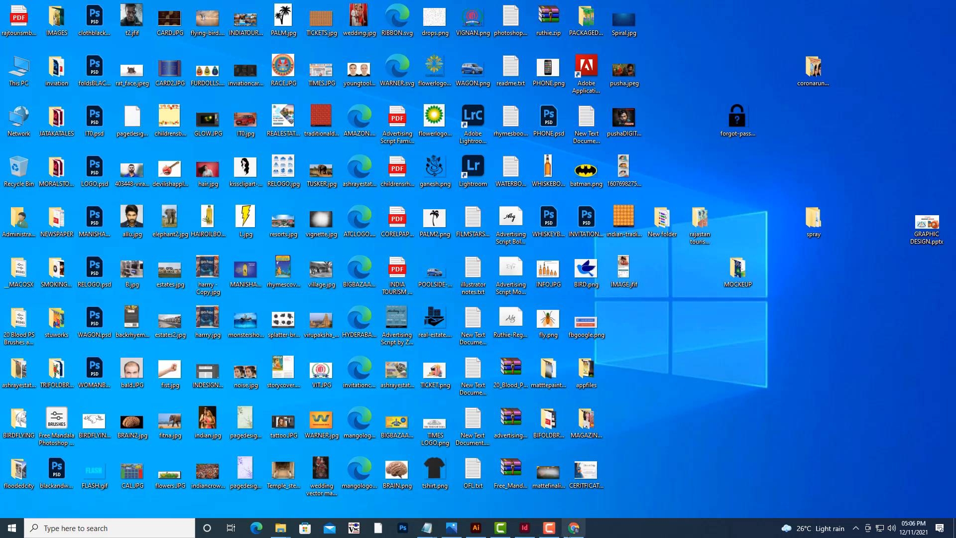
pyautogui.click(524, 528)
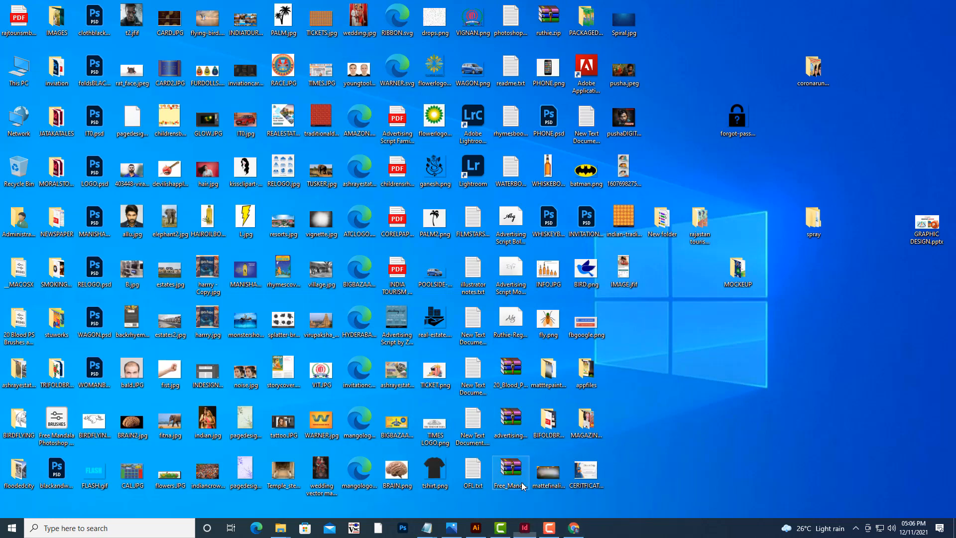
pyautogui.scroll(-3, 486, 269)
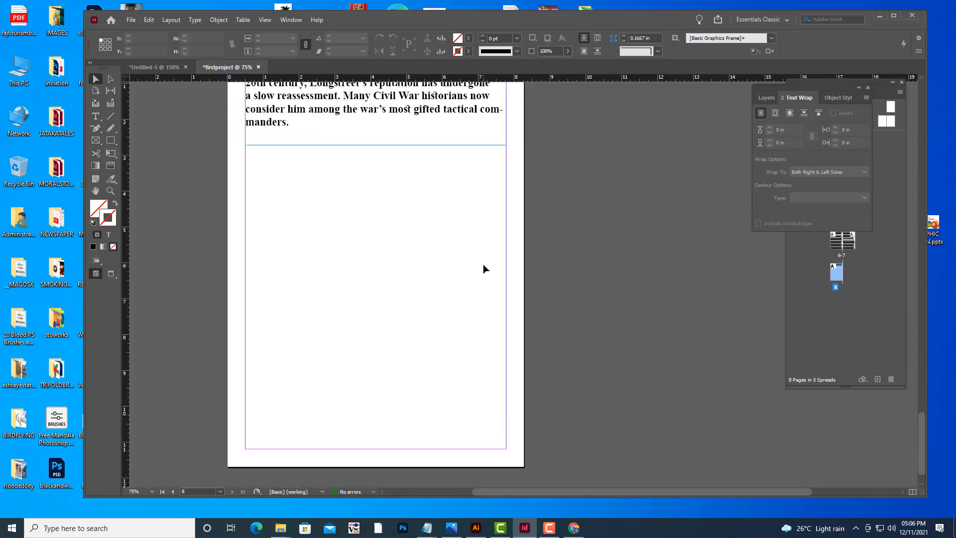
pyautogui.press('space')
pyautogui.moveTo(432, 312); pyautogui.dragTo(571, 344)
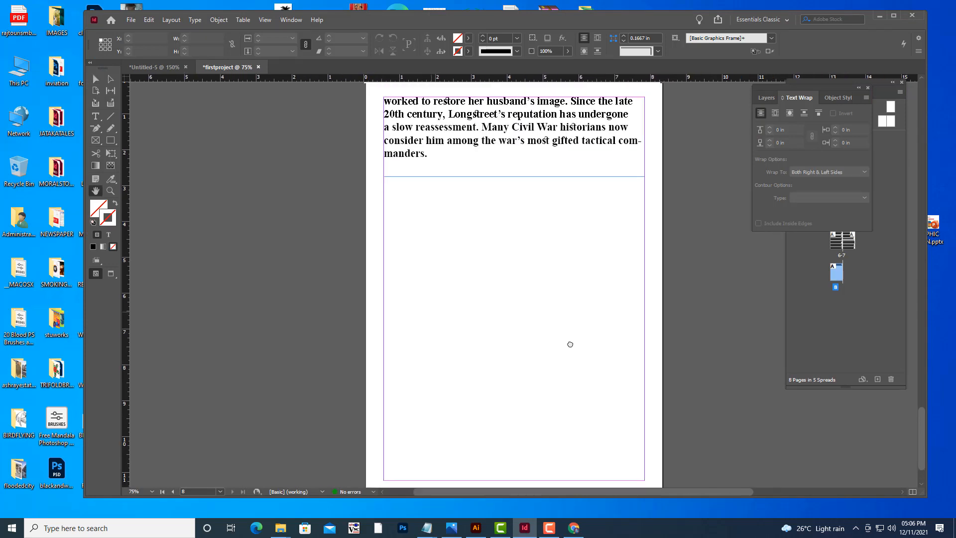
pyautogui.click(132, 21)
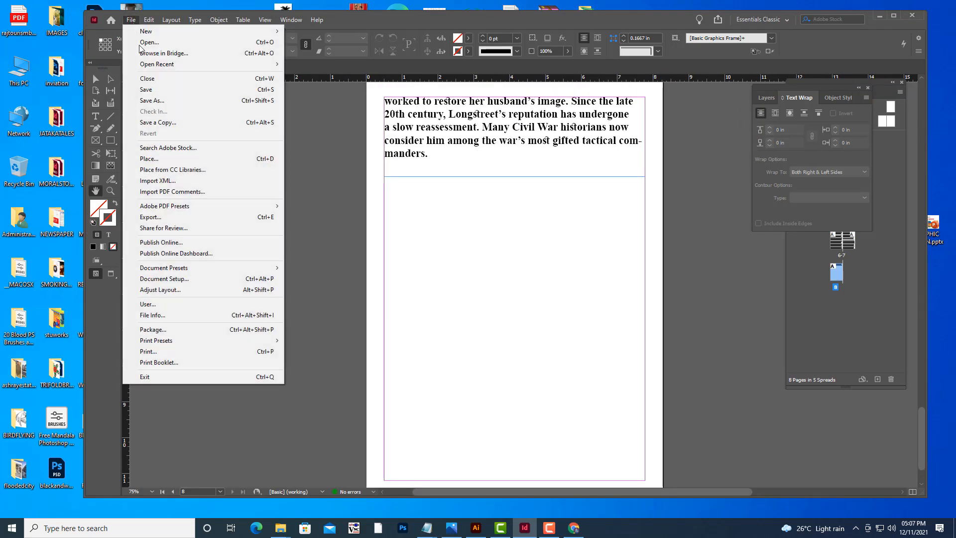
pyautogui.click(165, 160)
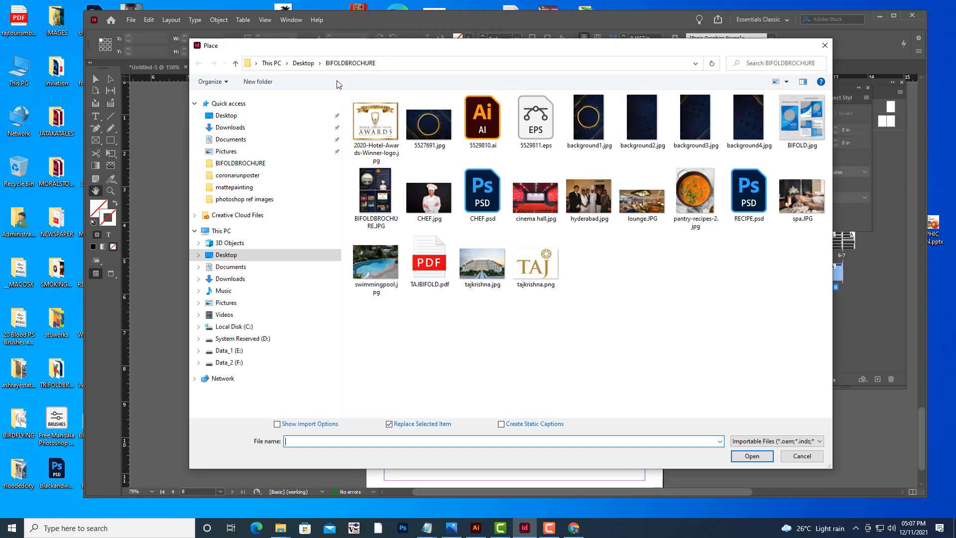
pyautogui.click(231, 118)
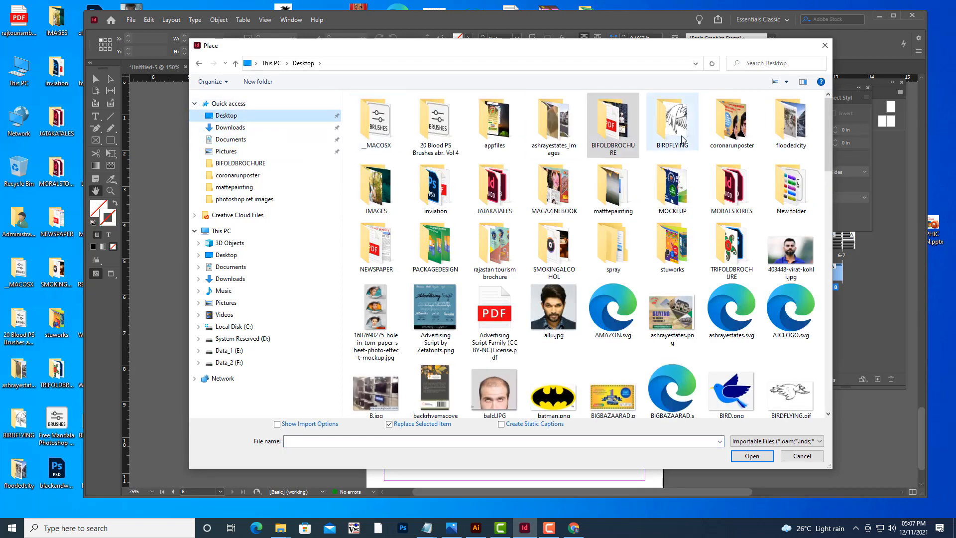
pyautogui.click(557, 197)
pyautogui.doubleClick(556, 196)
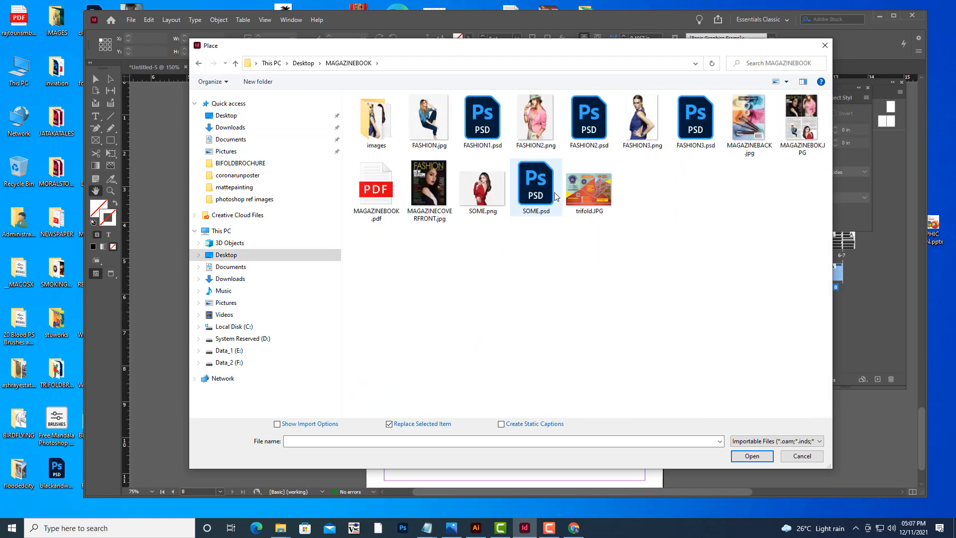
pyautogui.doubleClick(374, 131)
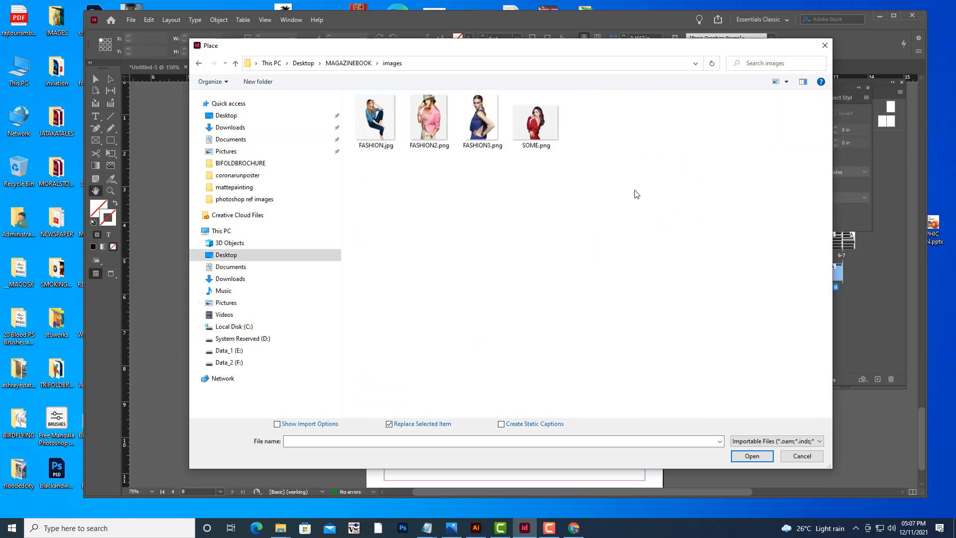
pyautogui.moveTo(743, 231); pyautogui.dragTo(348, 97)
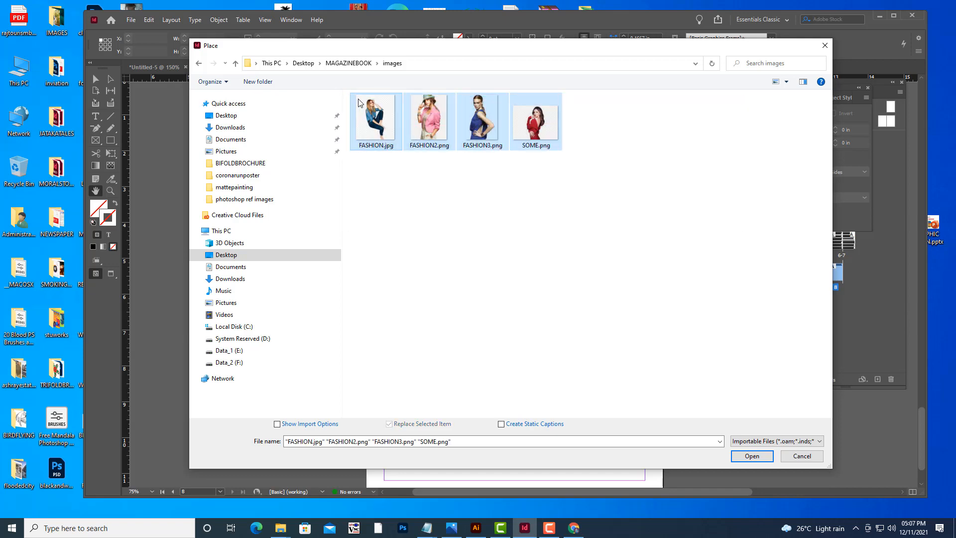
pyautogui.click(752, 456)
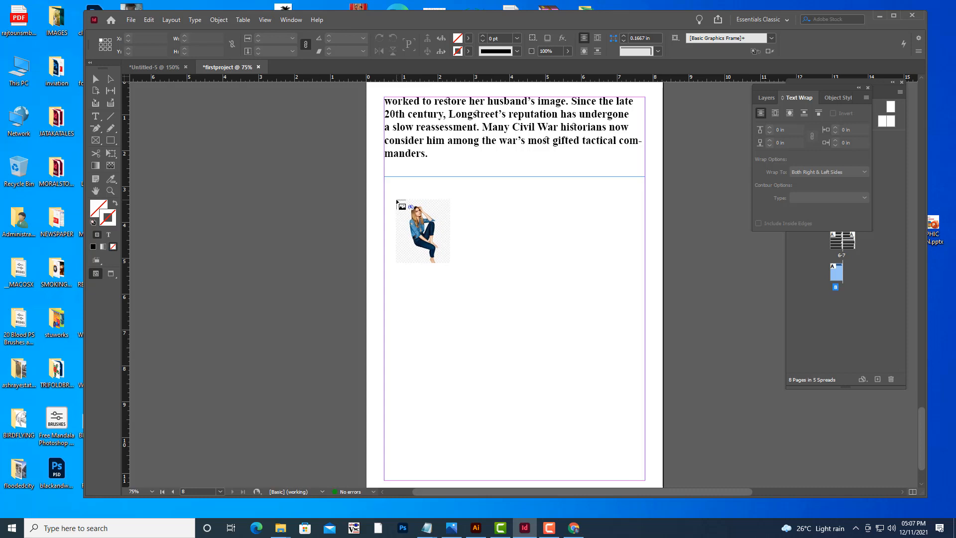
# Drag out a two-by-two grid of image frames, about 6.7 in by 6.5 in, below the text on the last page.
pyautogui.moveTo(393, 197); pyautogui.dragTo(633, 423)
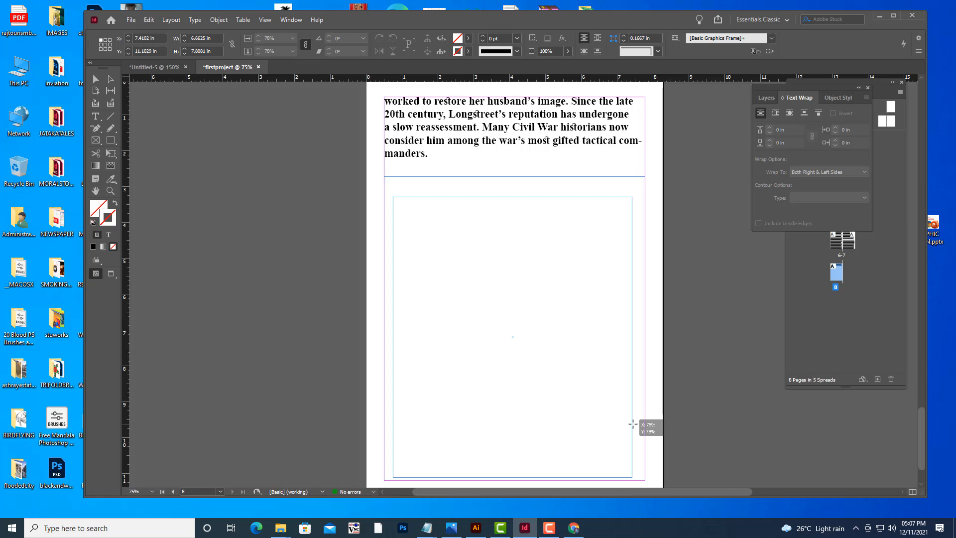
pyautogui.moveTo(632, 423); pyautogui.dragTo(631, 378)
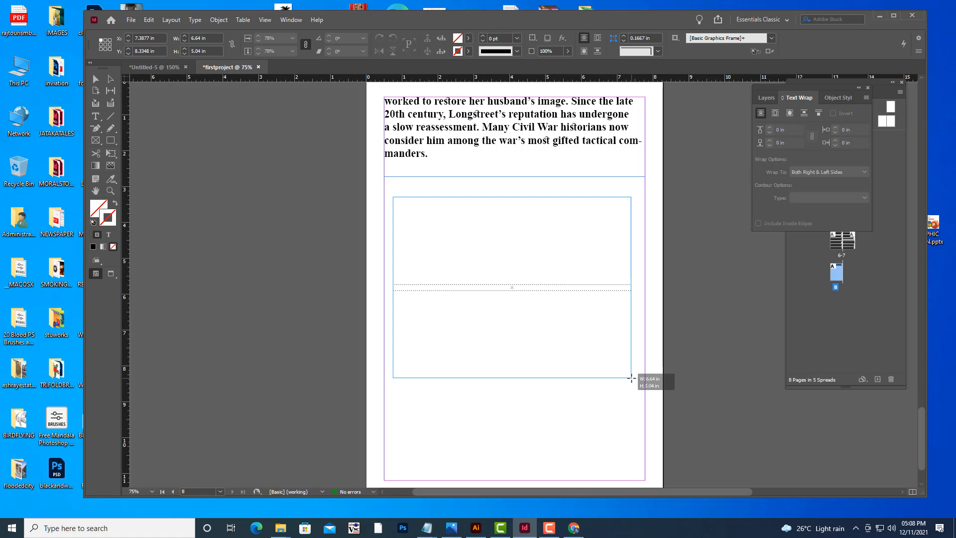
pyautogui.press('Right')
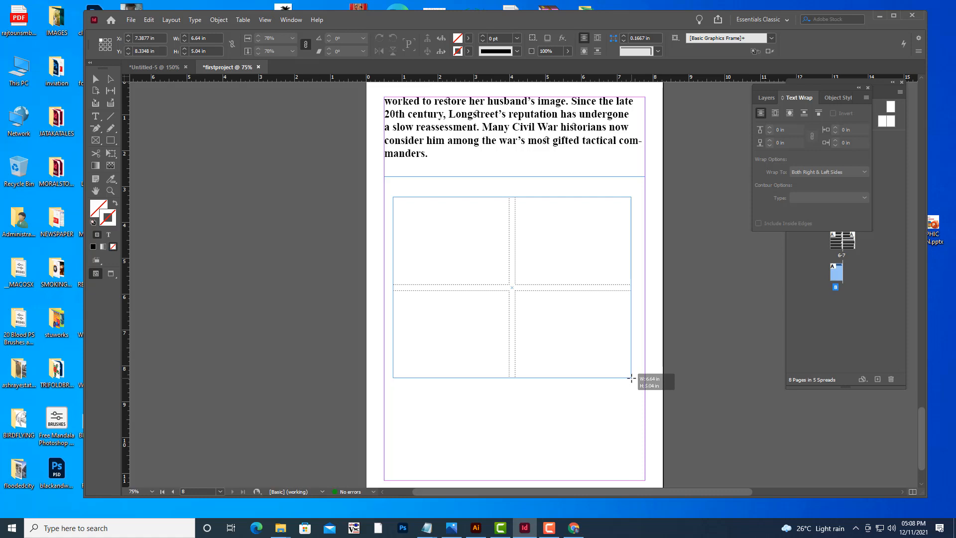
pyautogui.moveTo(631, 378); pyautogui.dragTo(633, 388)
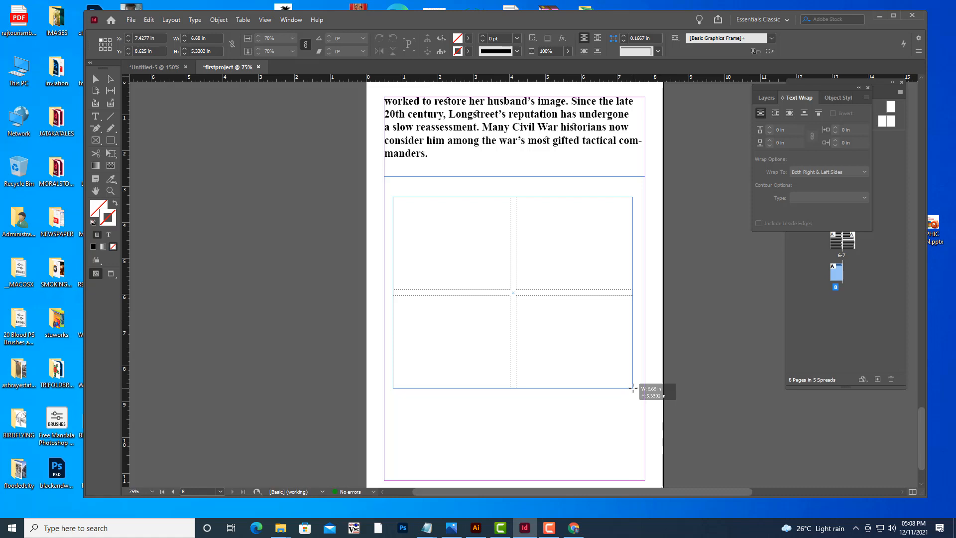
pyautogui.moveTo(633, 388)
pyautogui.mouseDown()
pyautogui.moveTo(633, 440)
pyautogui.moveTo(633, 431)
pyautogui.mouseUp()
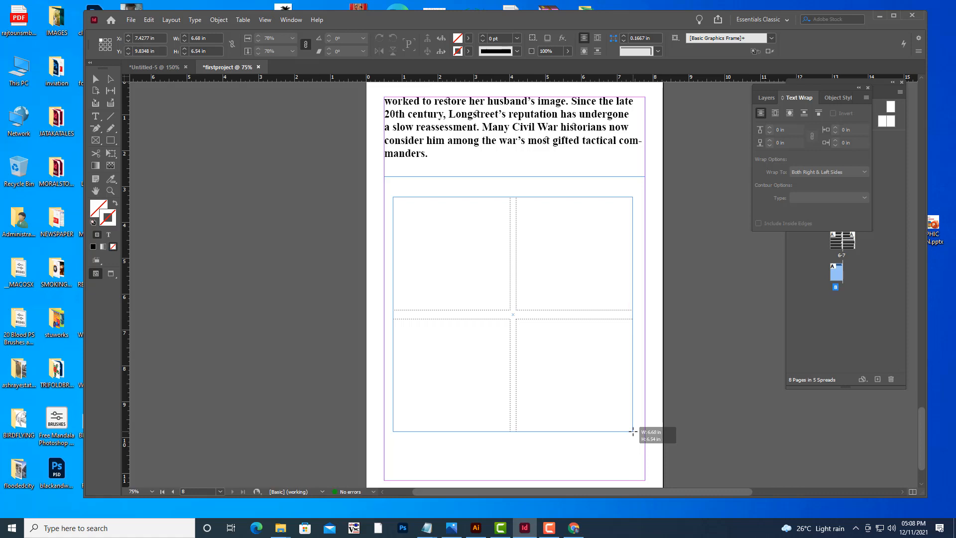
pyautogui.moveTo(633, 431); pyautogui.dragTo(634, 431)
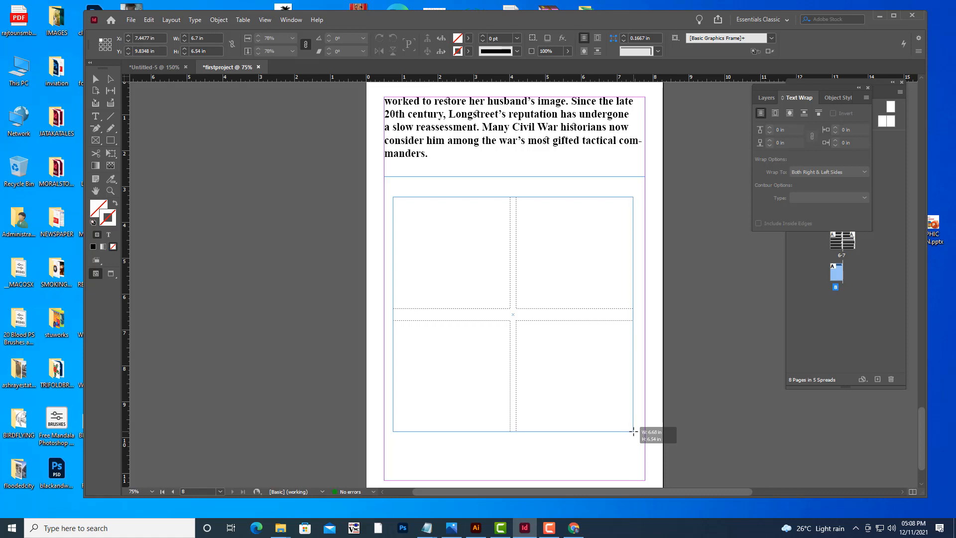
# Widen the gutters of the two-by-two frame grid and finish placing the four fashion images into it.
pyautogui.hotkey('ctrl', 'Up')
pyautogui.hotkey('ctrl', 'Up')
pyautogui.hotkey('ctrl', 'Up')
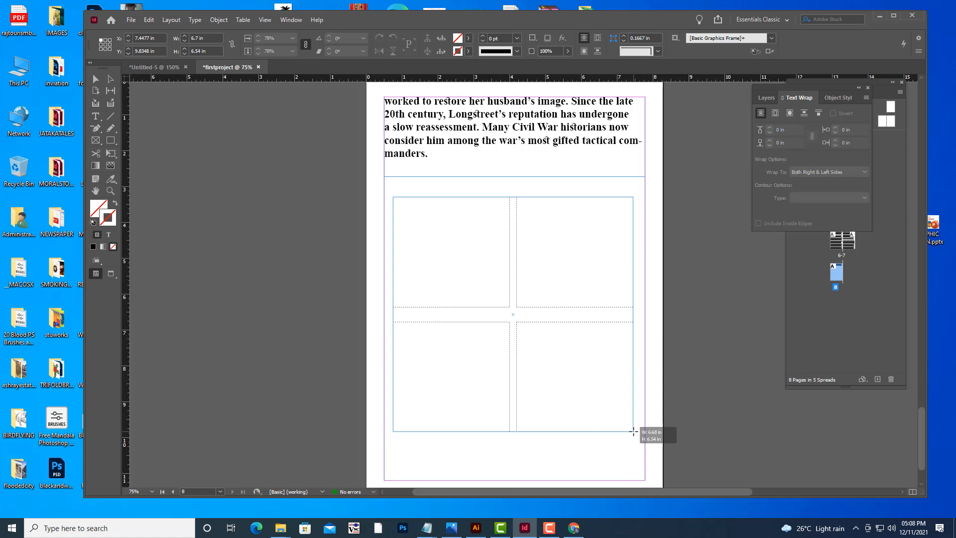
pyautogui.hotkey('ctrl', 'Right')
pyautogui.hotkey('ctrl', 'Right')
pyautogui.hotkey('ctrl', 'Right')
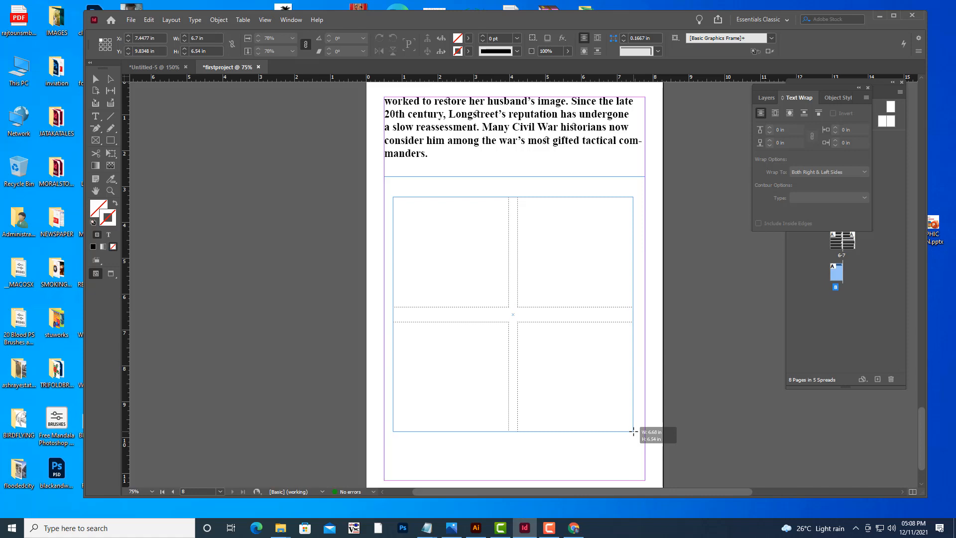
pyautogui.hotkey('ctrl', 'Right')
pyautogui.hotkey('ctrl', 'Right')
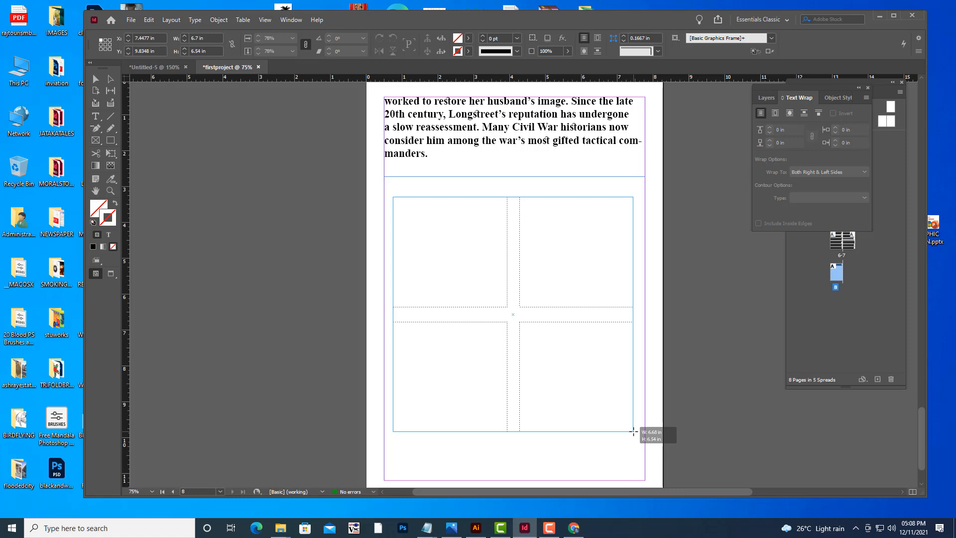
pyautogui.hotkey('ctrl', 'Right')
pyautogui.hotkey('ctrl', 'Right')
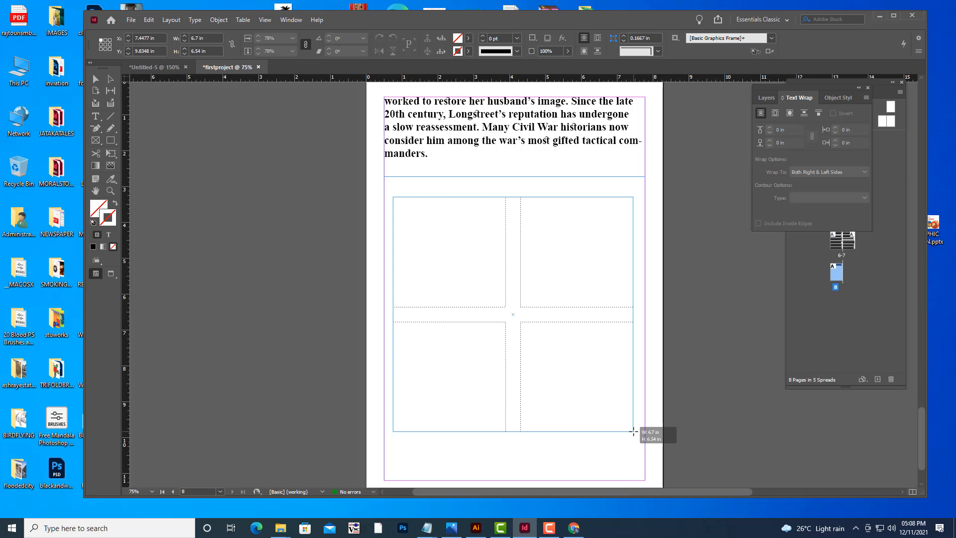
pyautogui.moveTo(633, 431); pyautogui.dragTo(634, 431)
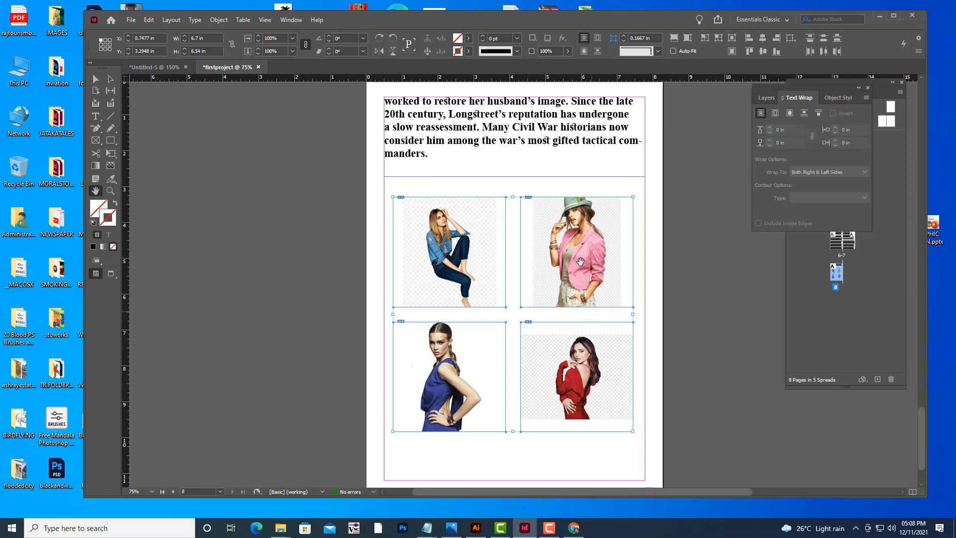
# Fit the four placed images to fill their frames.
pyautogui.rightClick(579, 245)
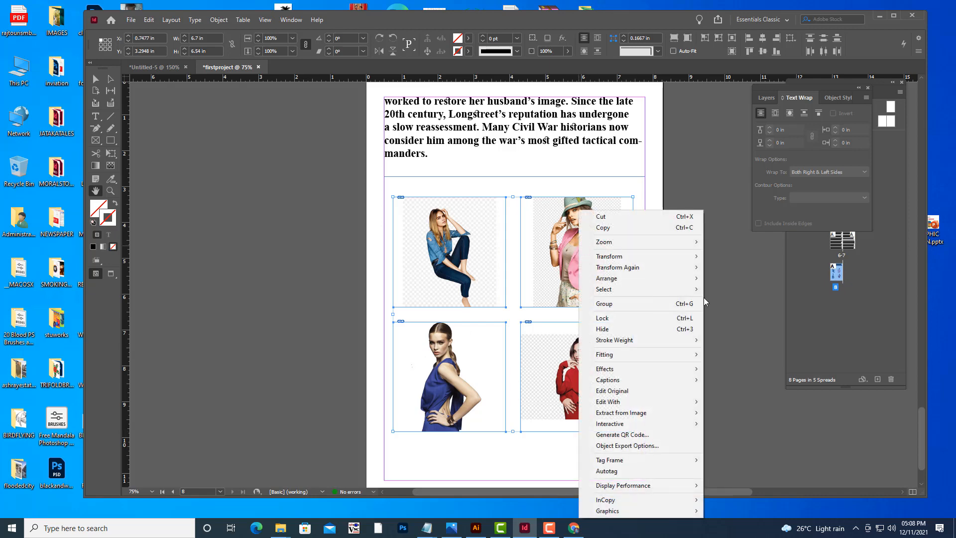
pyautogui.moveTo(658, 358)
pyautogui.click(728, 354)
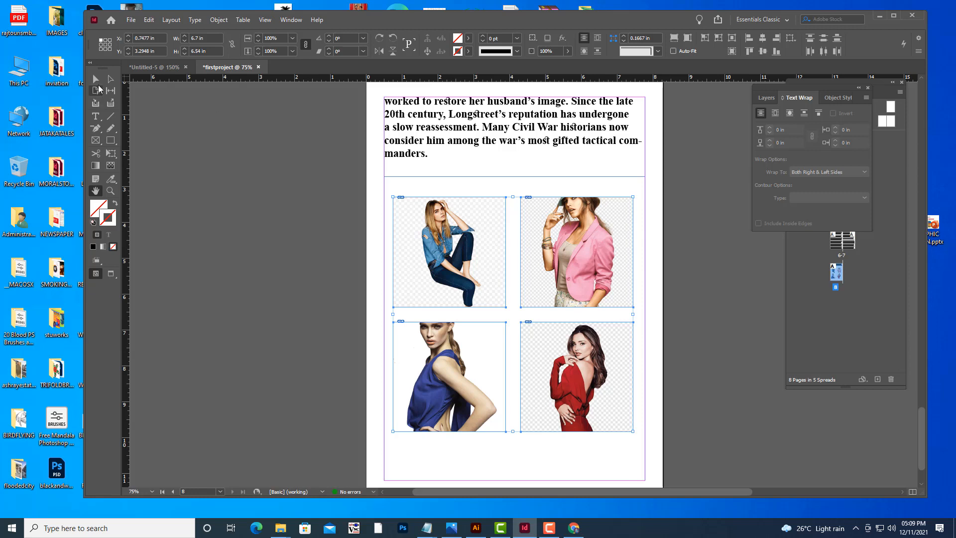
# Delete all four image frames and their images from the last page.
pyautogui.hotkey('shift', 'p')
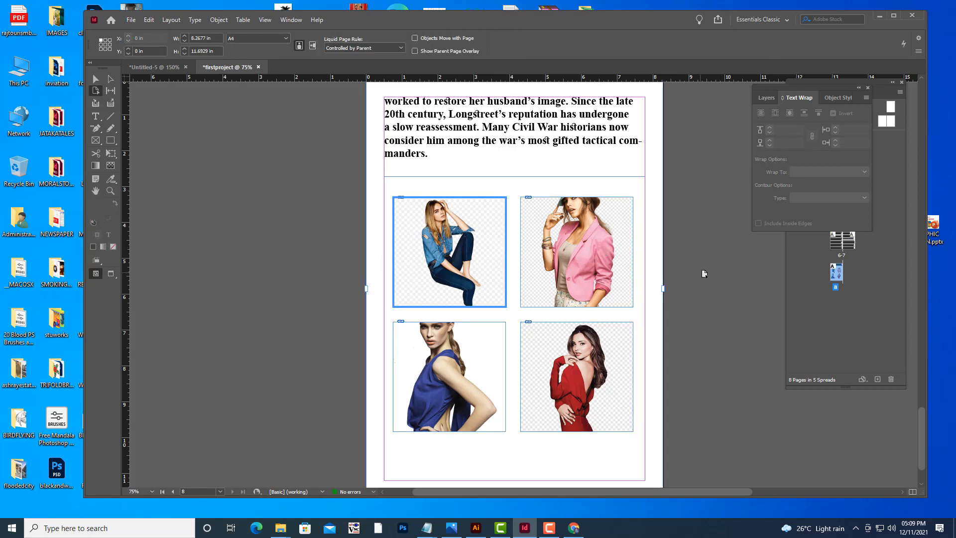
pyautogui.click(579, 254)
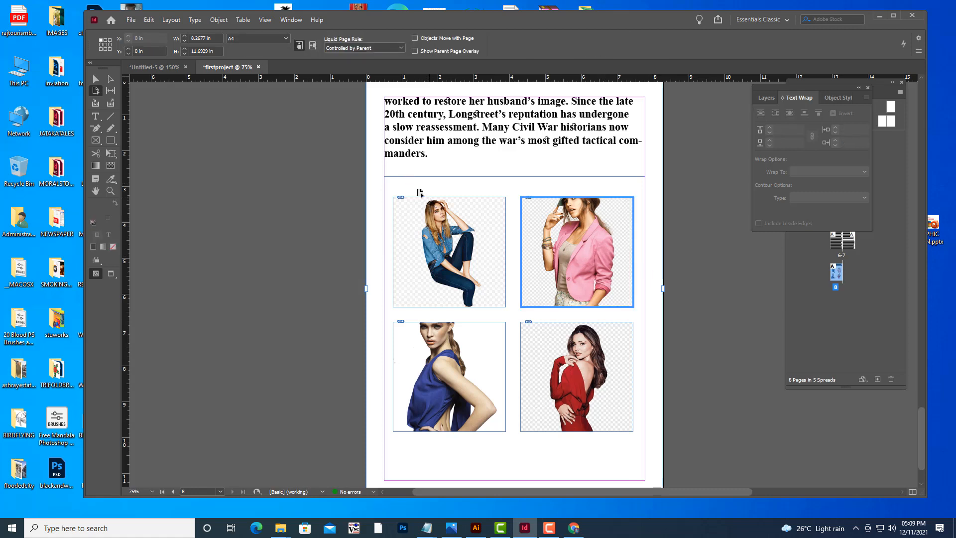
pyautogui.click(96, 79)
pyautogui.click(484, 255)
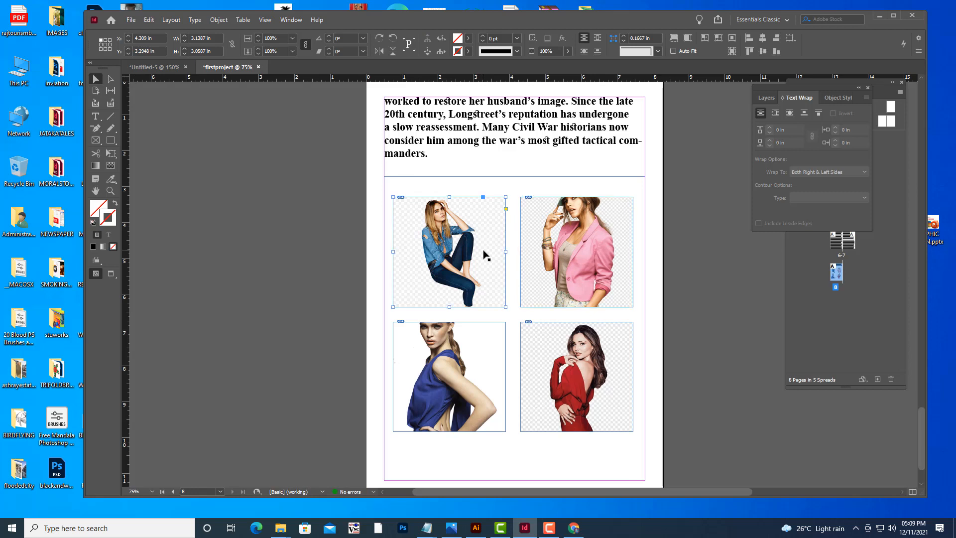
pyautogui.press('Delete')
pyautogui.click(571, 255)
pyautogui.press('Delete')
pyautogui.click(480, 354)
pyautogui.press('Delete')
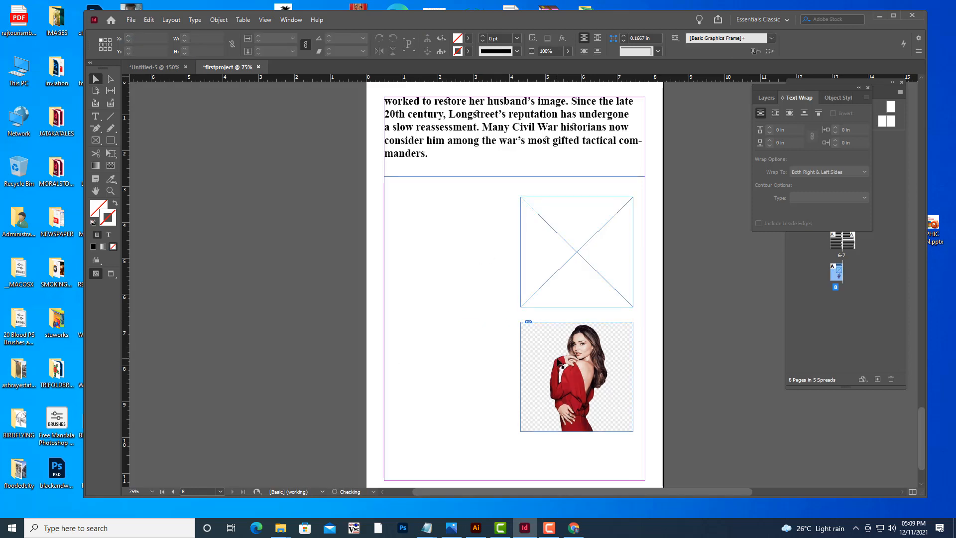
pyautogui.click(553, 349)
pyautogui.press('Delete')
pyautogui.click(523, 273)
pyautogui.press('Delete')
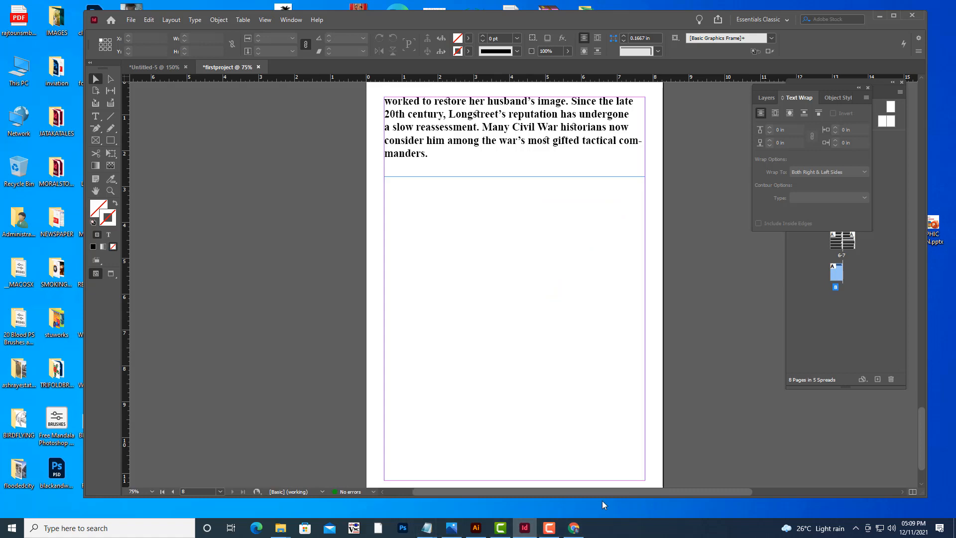
# Minimize InDesign and open the photoshop ref images folder in File Explorer.
pyautogui.click(880, 16)
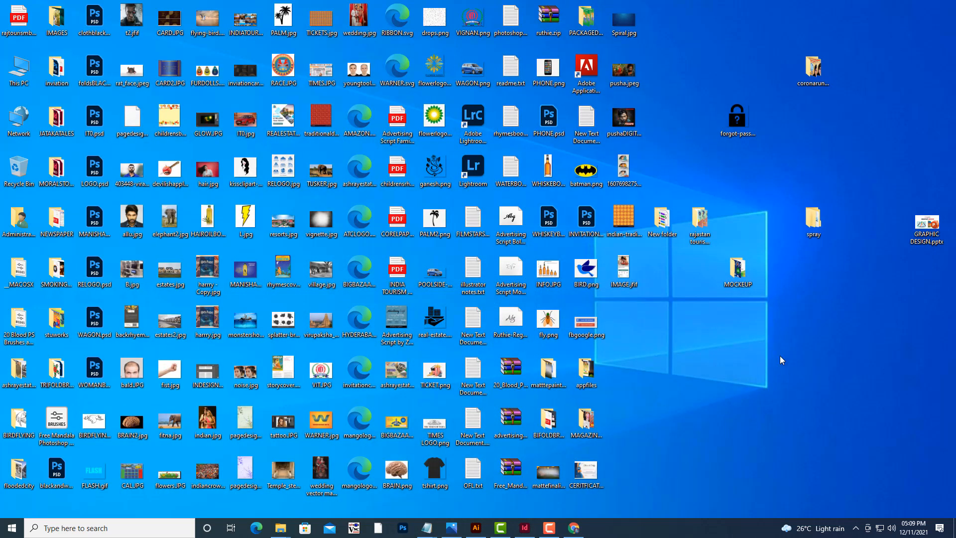
pyautogui.press('super+e')
pyautogui.click(37, 204)
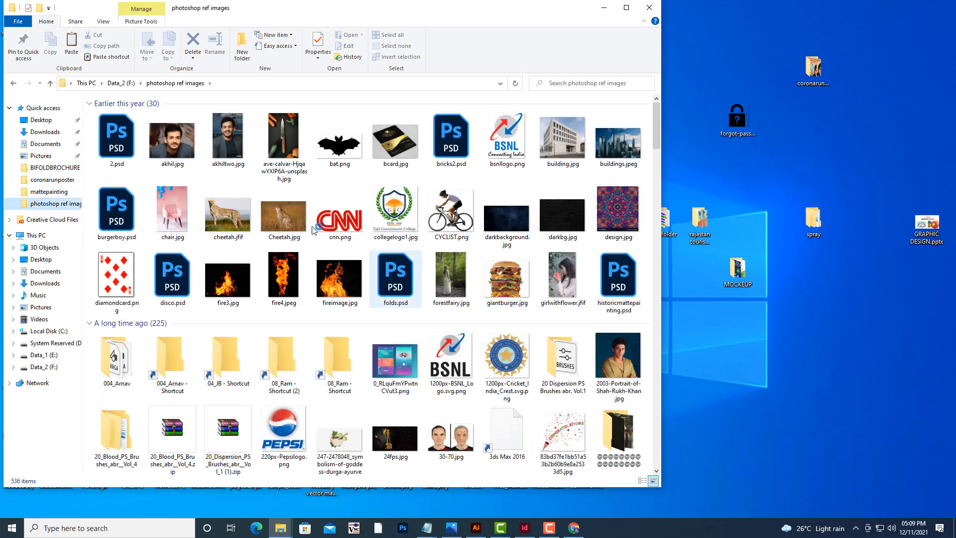
pyautogui.scroll(-2, 359, 293)
pyautogui.scroll(-5, 357, 293)
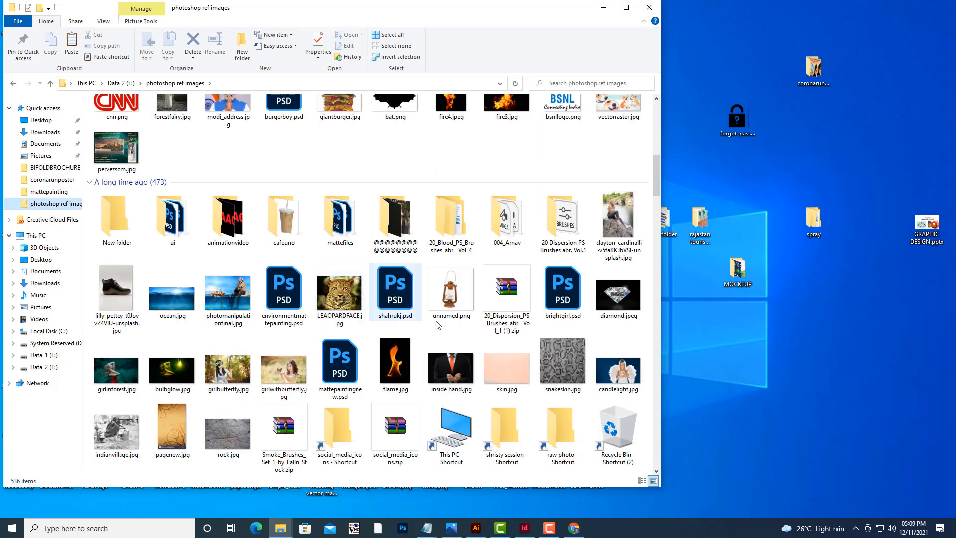
# Select candlelight.jpg, girlbutterfly.jpg, girlinforest.jpg and girlwithbutterfly.jpg, copy them and minimize the folder window.
pyautogui.click(344, 297)
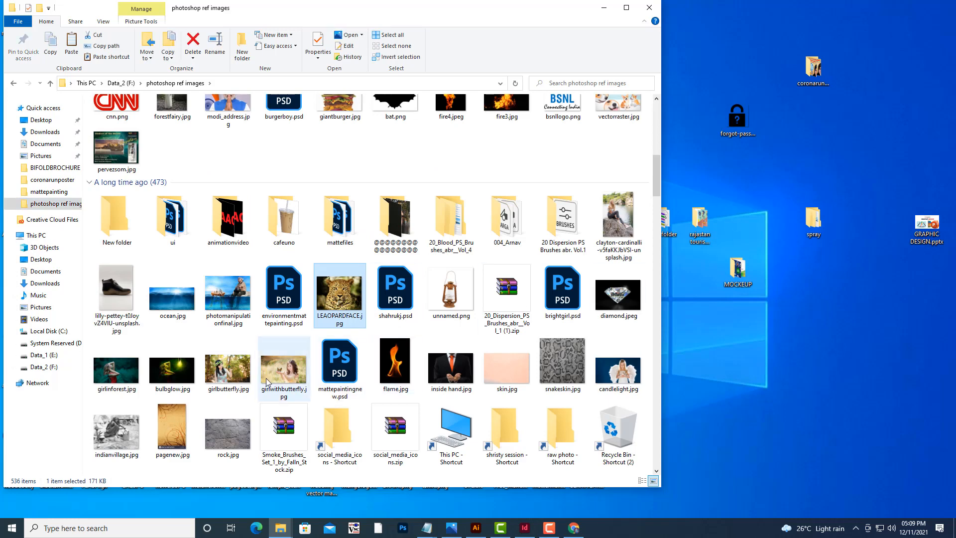
pyautogui.keyDown('ctrl'); pyautogui.click(241, 372); pyautogui.keyUp('ctrl')
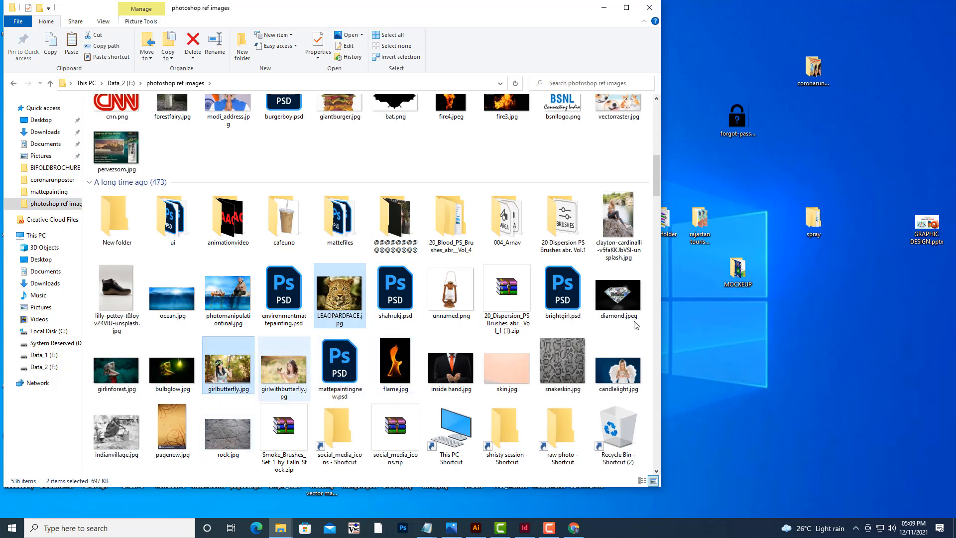
pyautogui.moveTo(656, 175); pyautogui.dragTo(658, 209)
pyautogui.keyDown('ctrl'); pyautogui.click(287, 109); pyautogui.keyUp('ctrl')
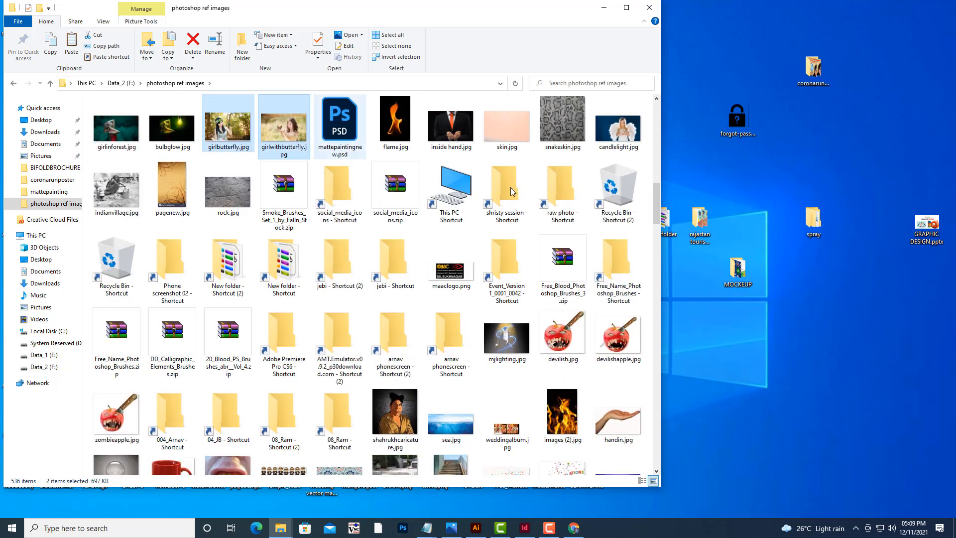
pyautogui.moveTo(656, 201); pyautogui.dragTo(657, 185)
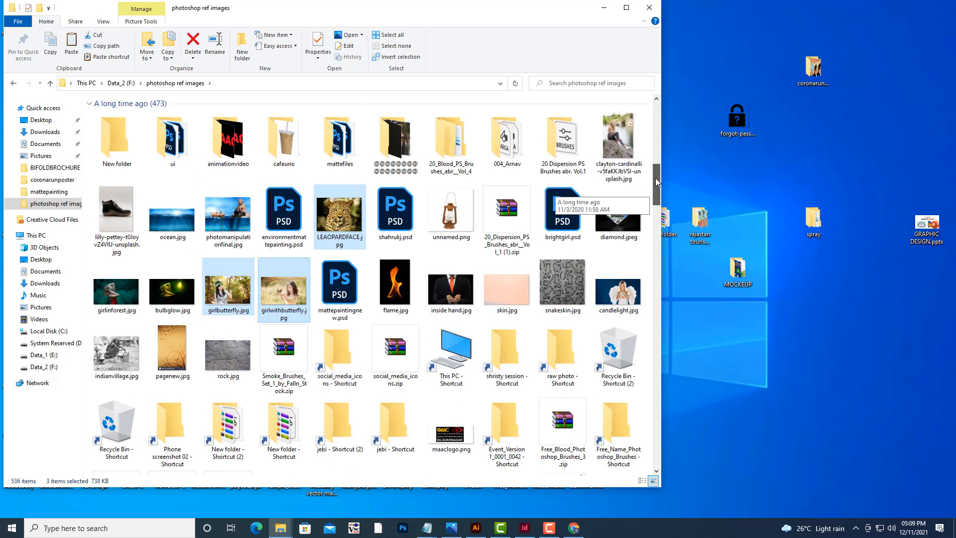
pyautogui.keyDown('ctrl'); pyautogui.click(628, 286); pyautogui.keyUp('ctrl')
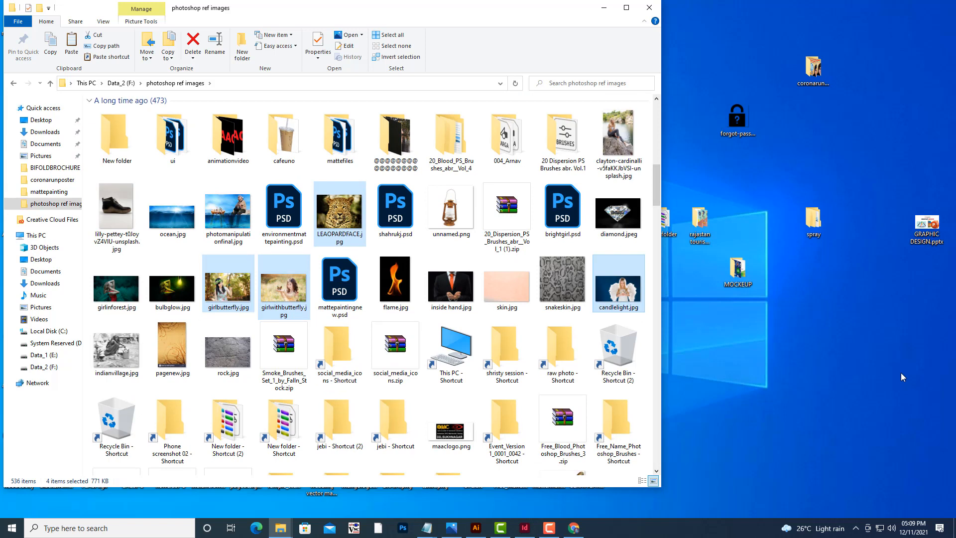
pyautogui.keyDown('ctrl'); pyautogui.click(114, 292); pyautogui.keyUp('ctrl')
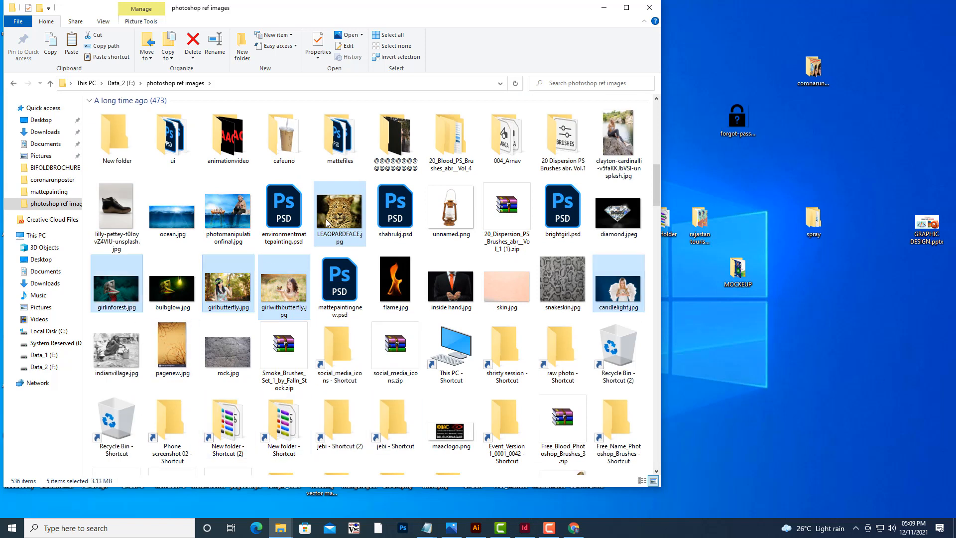
pyautogui.keyDown('ctrl'); pyautogui.click(341, 218); pyautogui.keyUp('ctrl')
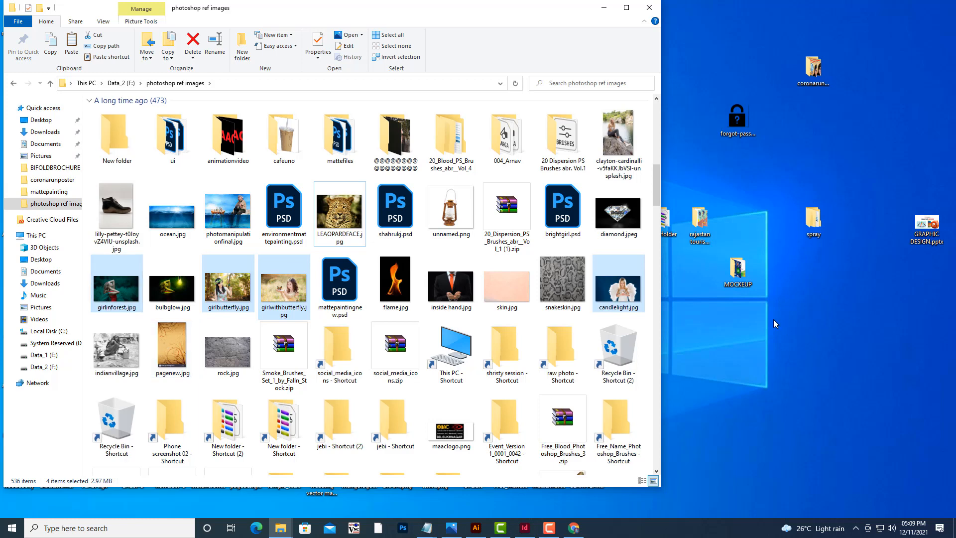
pyautogui.rightClick(629, 295)
pyautogui.click(654, 461)
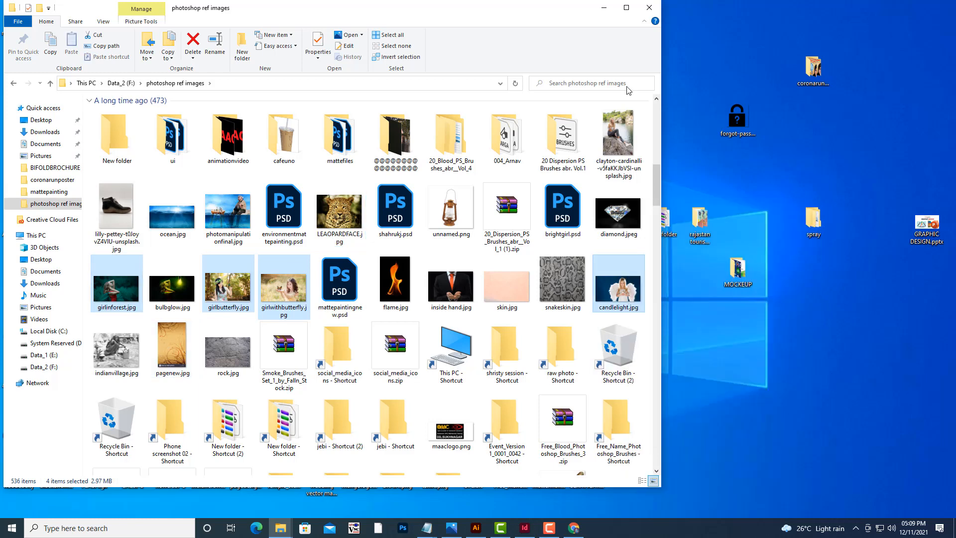
pyautogui.click(603, 7)
# Create a new folder on the desktop named girlimages.
pyautogui.rightClick(763, 333)
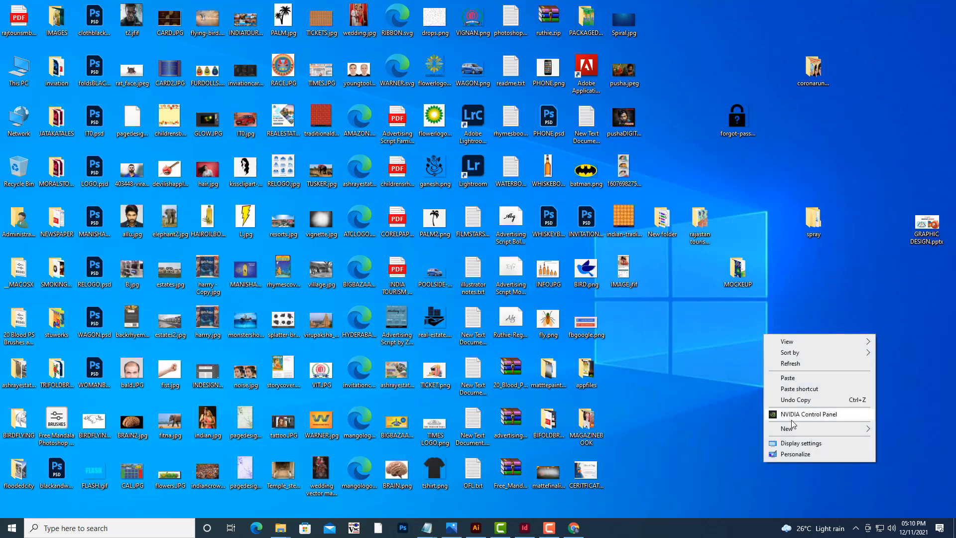
pyautogui.moveTo(789, 428)
pyautogui.click(638, 260)
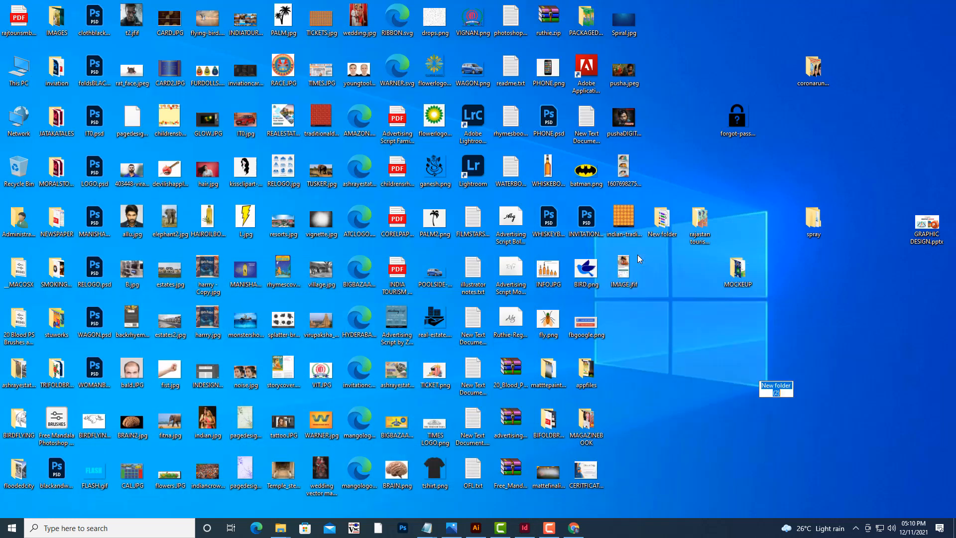
pyautogui.write('girlimages')
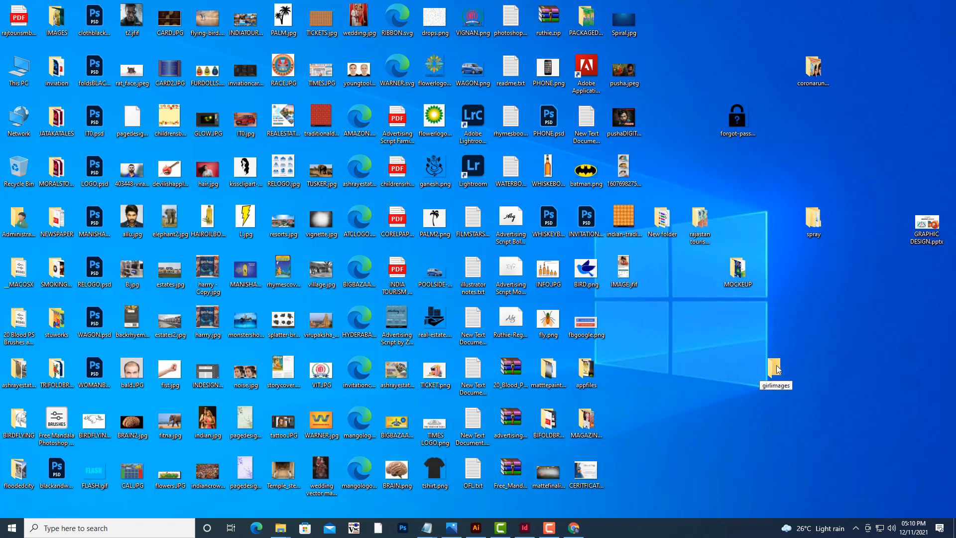
pyautogui.click(790, 314)
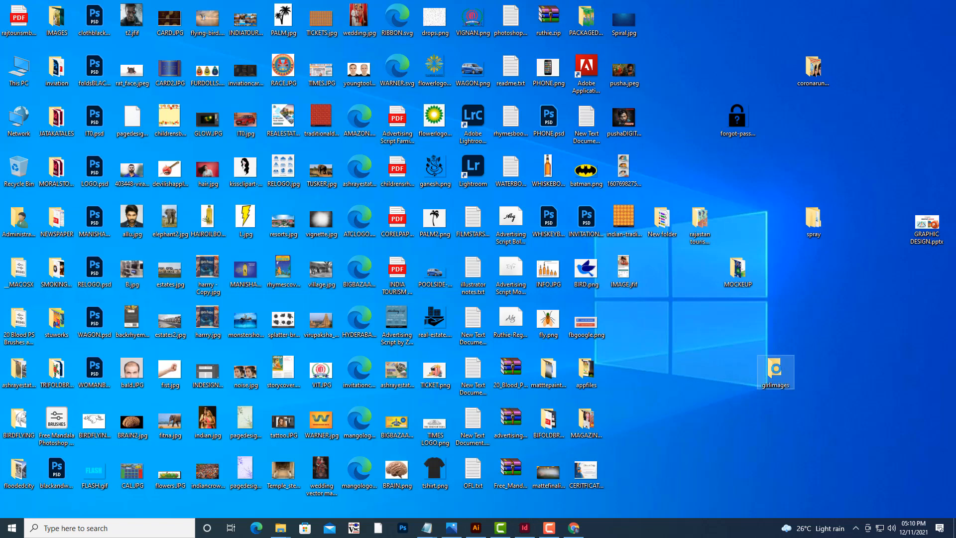
# Open the girlimages folder, paste the four copied pictures into it and minimize the window.
pyautogui.doubleClick(775, 370)
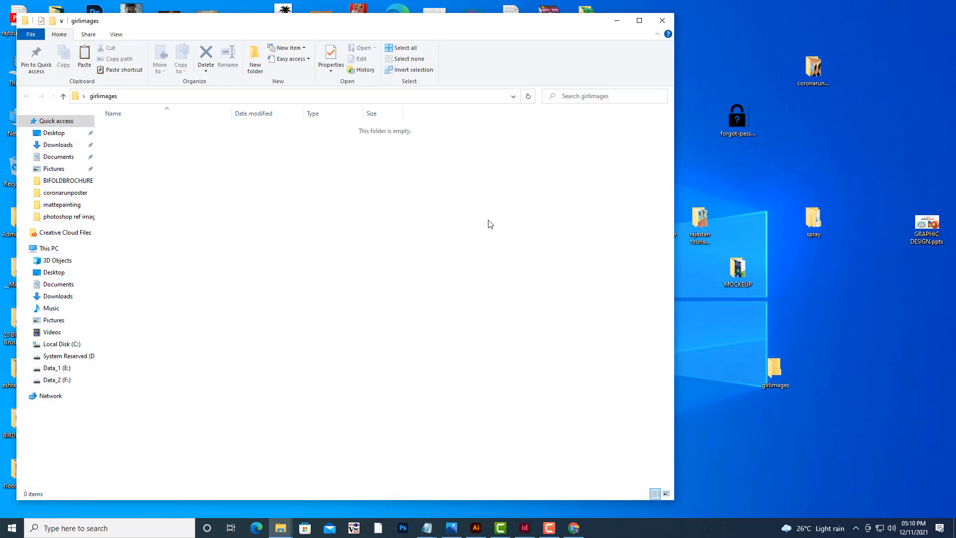
pyautogui.hotkey('ctrl', 'v')
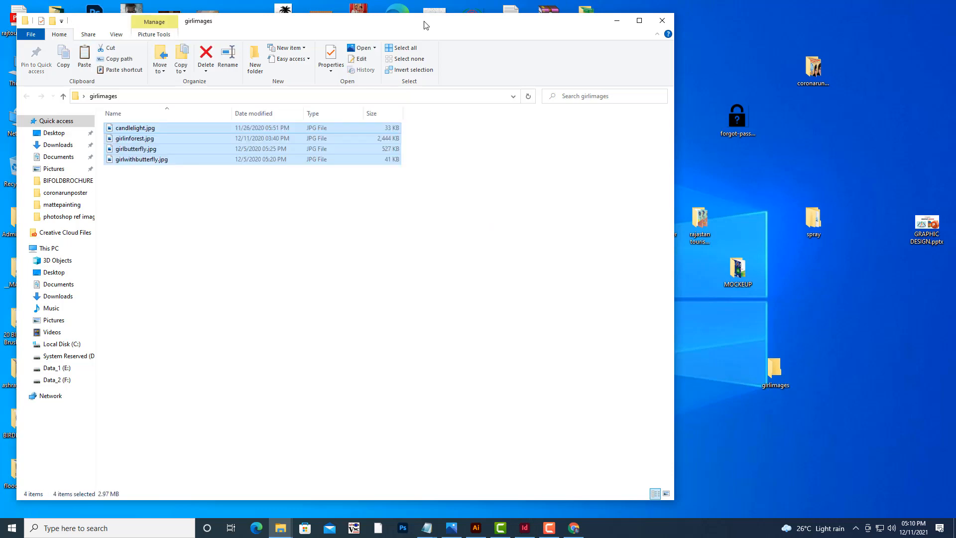
pyautogui.moveTo(426, 25); pyautogui.dragTo(734, 121)
pyautogui.moveTo(874, 124); pyautogui.dragTo(783, 130)
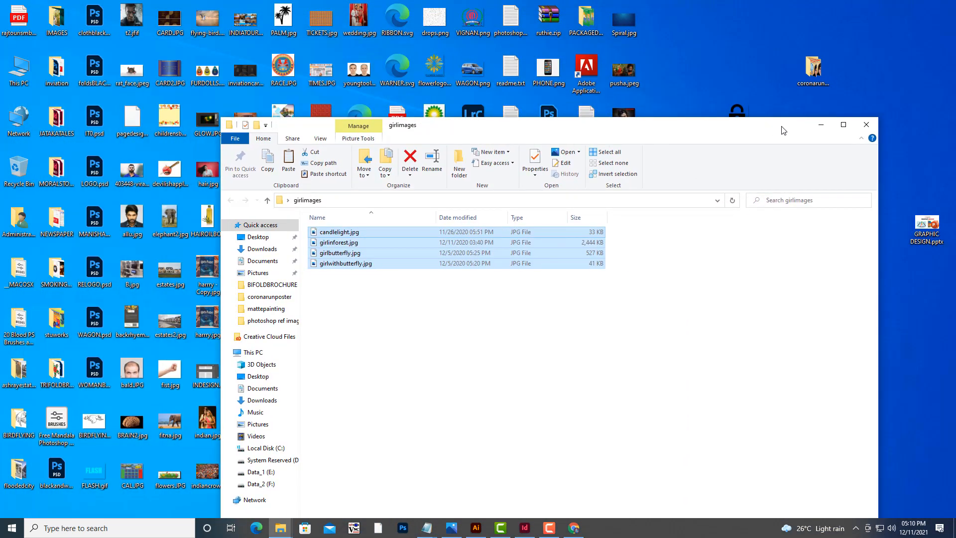
pyautogui.click(821, 125)
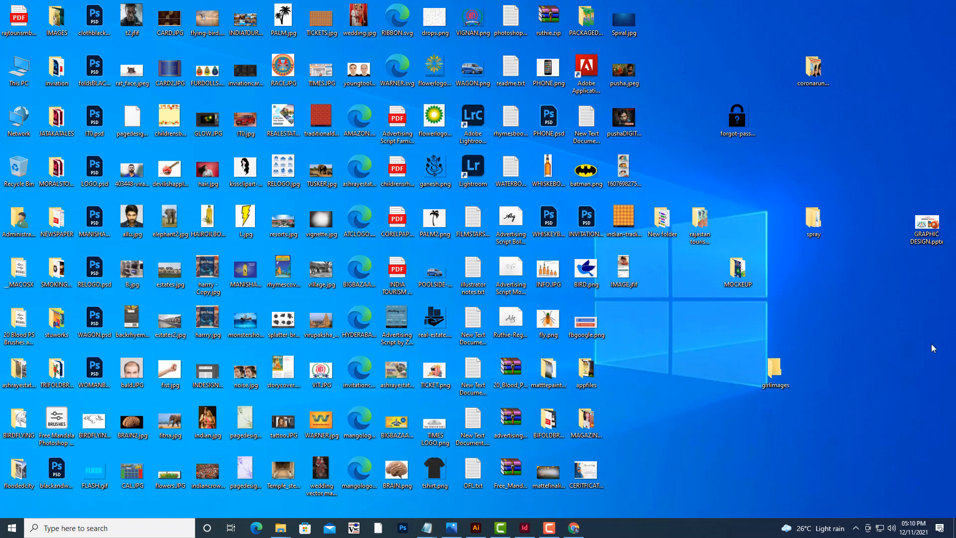
# Return to the document and place the four images from the girlimages folder: candlelight, girlbutterfly, girlinforest and girlwithbutterfly.
pyautogui.click(524, 527)
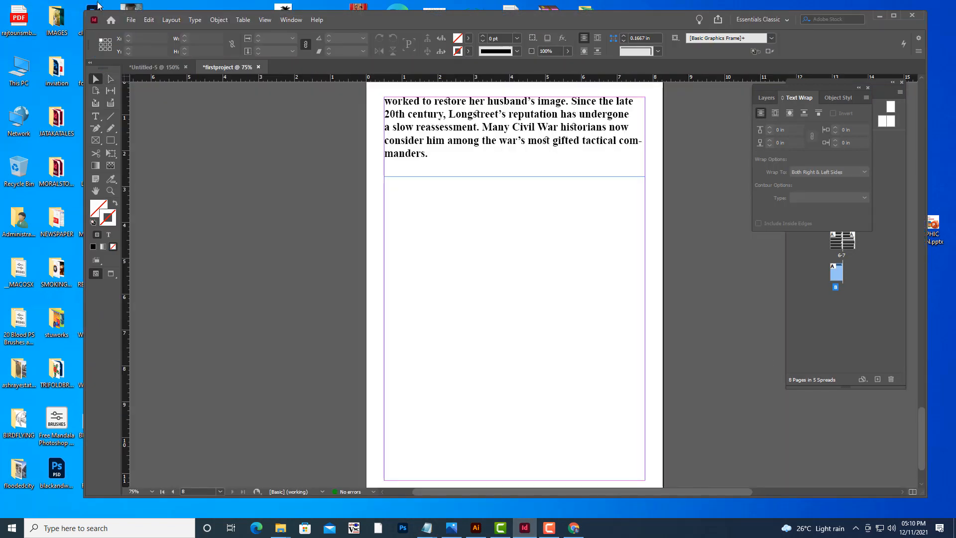
pyautogui.click(131, 21)
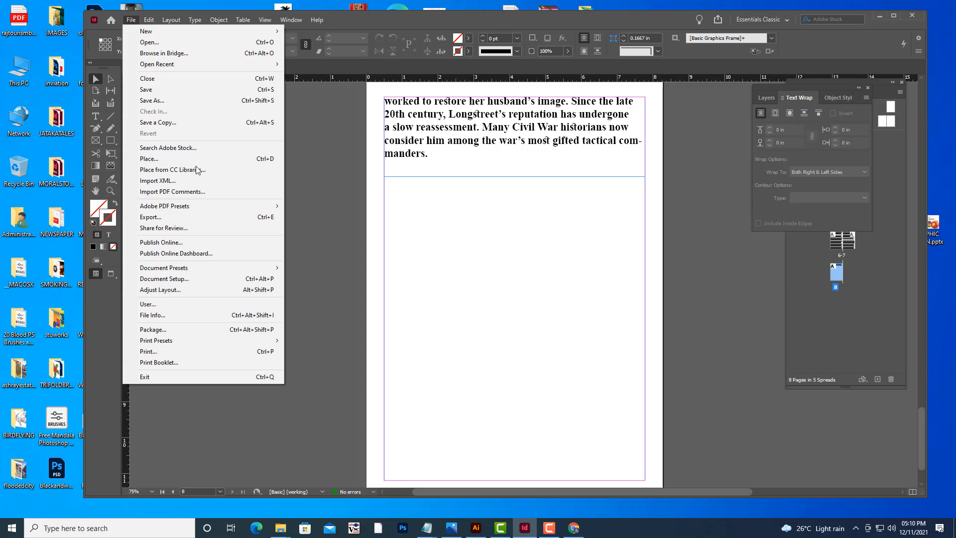
pyautogui.click(168, 159)
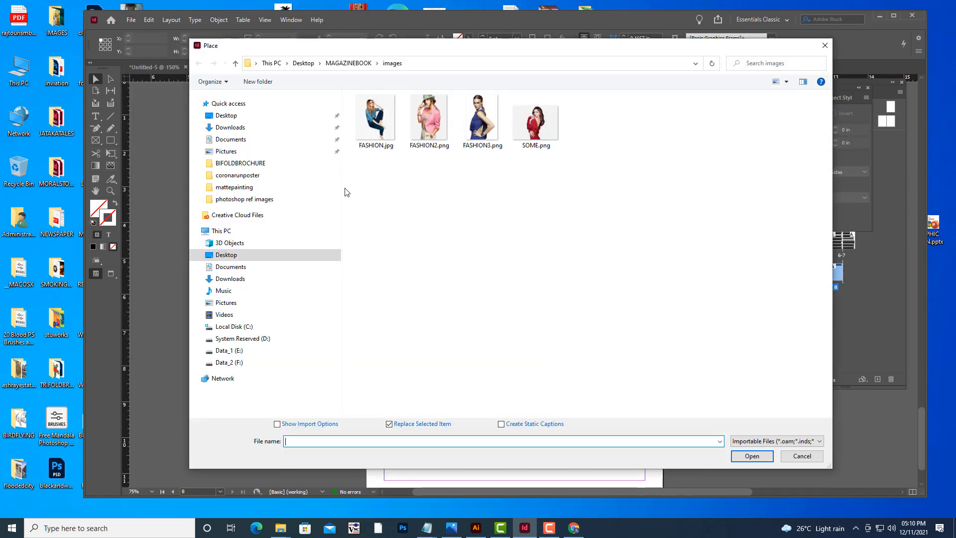
pyautogui.click(319, 116)
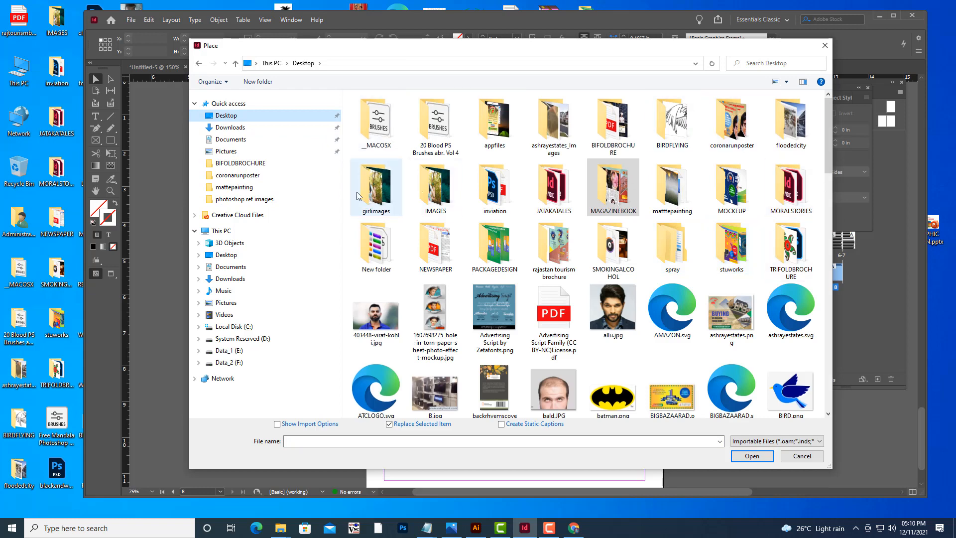
pyautogui.doubleClick(383, 193)
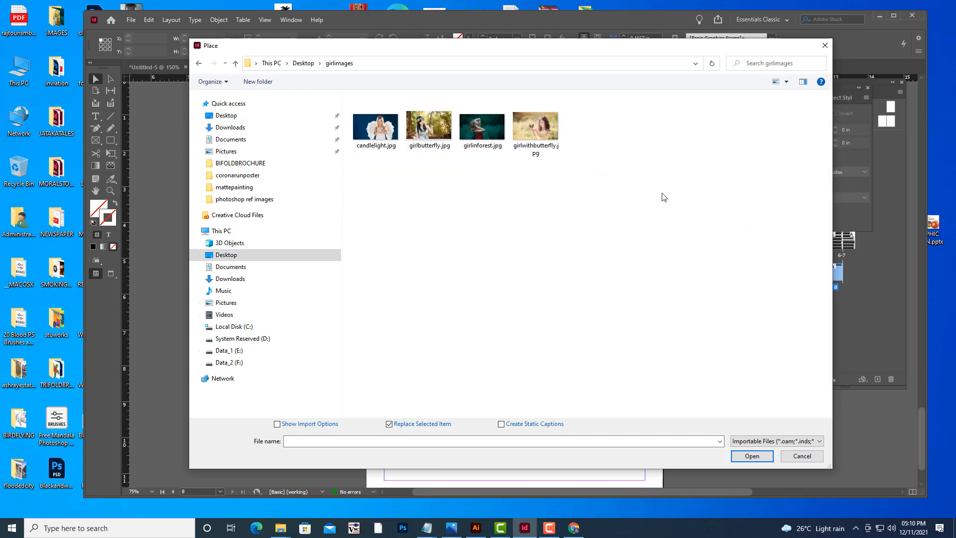
pyautogui.moveTo(663, 194); pyautogui.dragTo(312, 108)
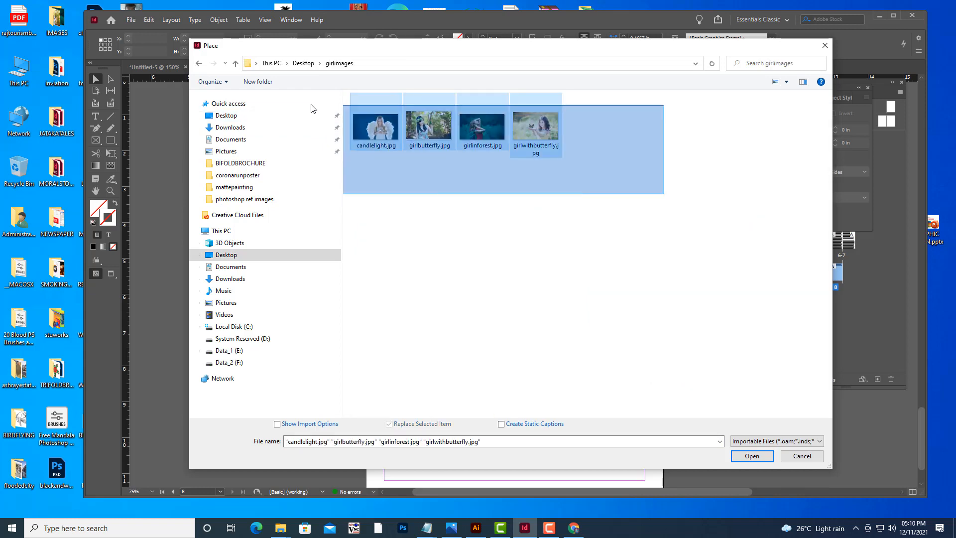
pyautogui.click(751, 456)
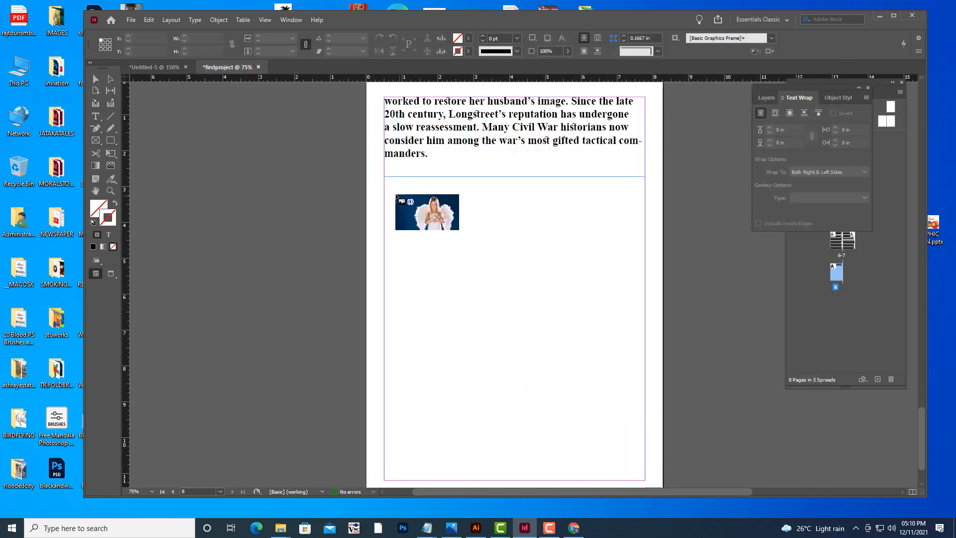
# Draw a two-by-two grid of image frames about 7 in wide and 7.6 in tall below the text on the last page.
pyautogui.moveTo(389, 193); pyautogui.dragTo(632, 416)
pyautogui.moveTo(632, 425); pyautogui.dragTo(641, 429)
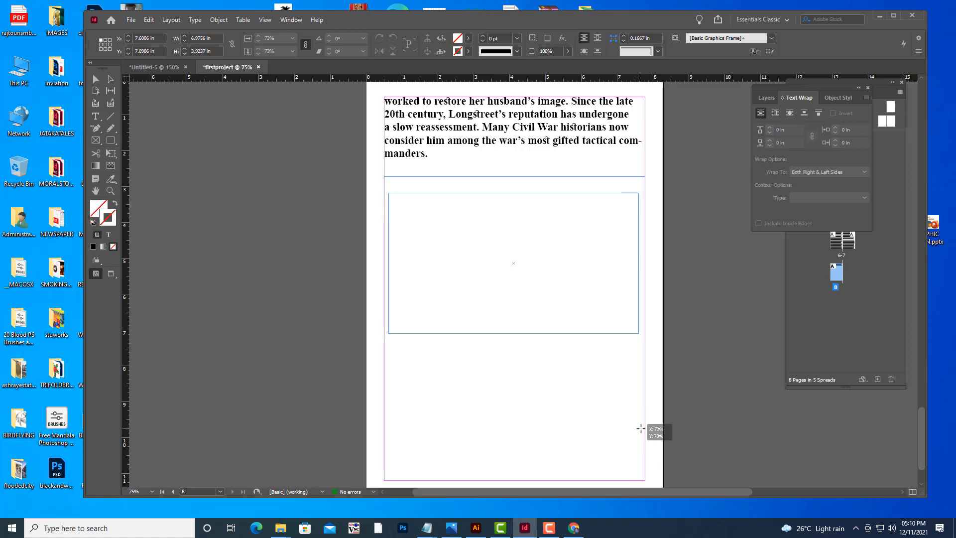
pyautogui.moveTo(641, 429); pyautogui.dragTo(640, 471)
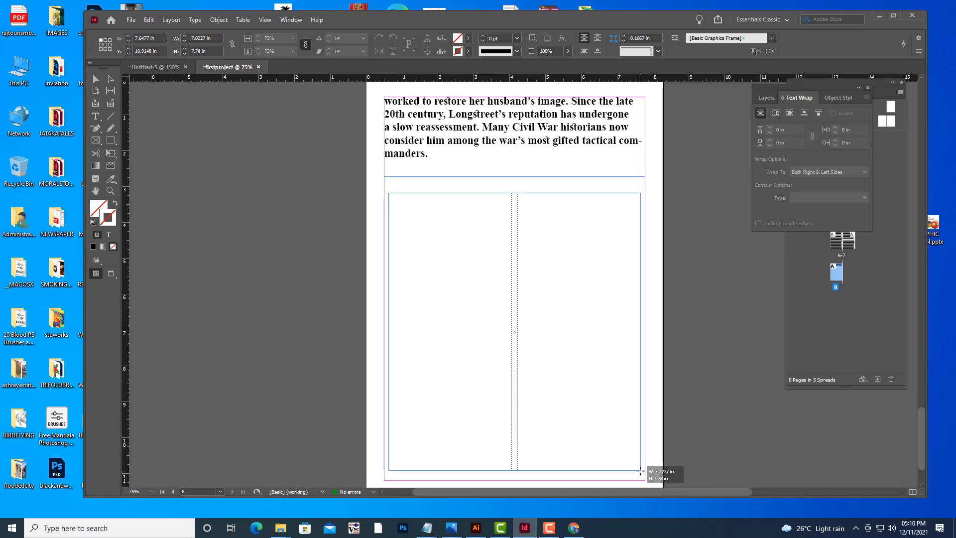
pyautogui.press('Up')
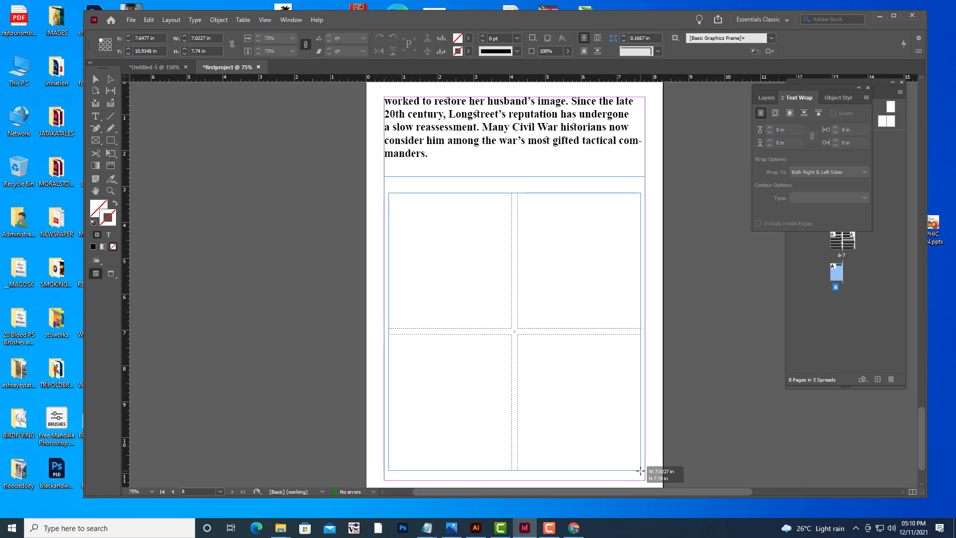
pyautogui.moveTo(640, 471); pyautogui.dragTo(640, 466)
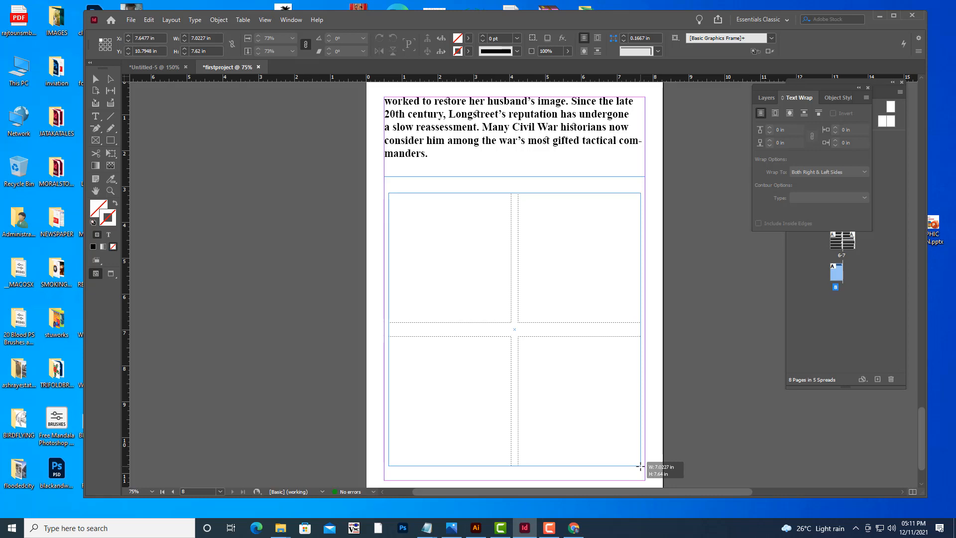
pyautogui.hotkey('ctrl', 'Right')
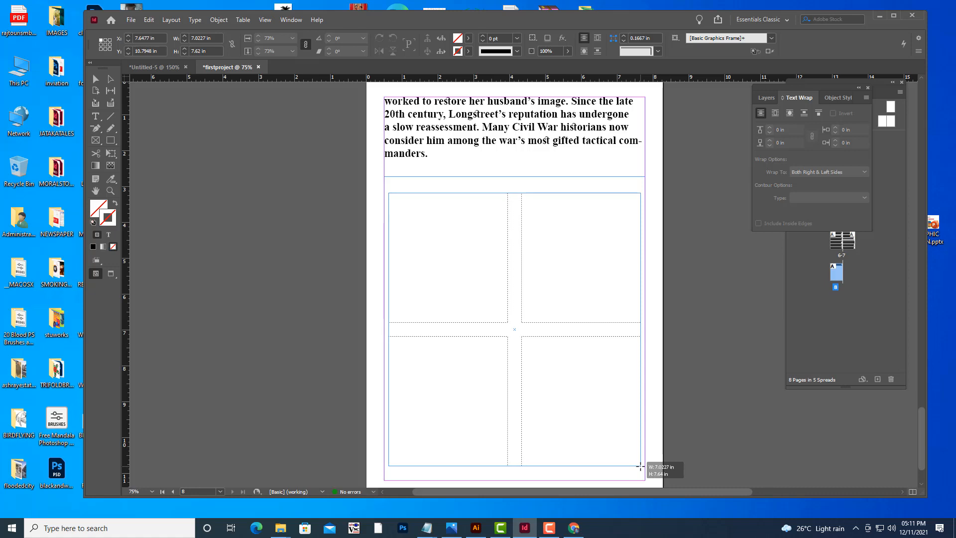
pyautogui.moveTo(640, 467); pyautogui.dragTo(639, 467)
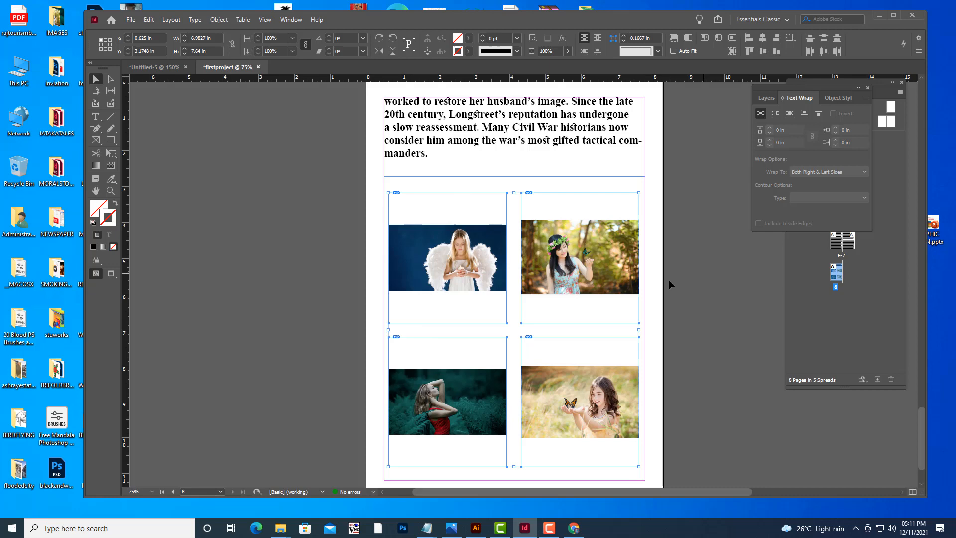
# Fit the four placed images to fill their frames proportionally, then deselect them.
pyautogui.rightClick(581, 253)
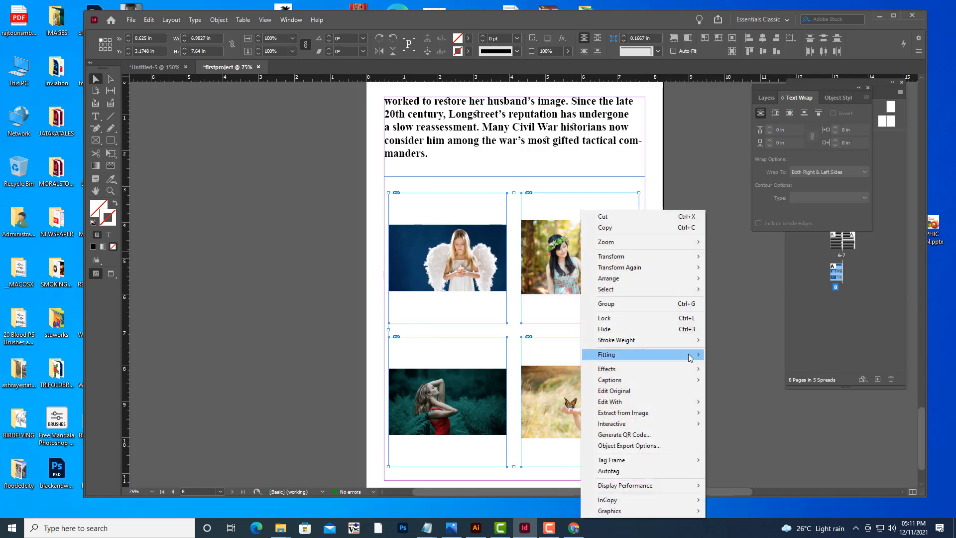
pyautogui.moveTo(690, 354)
pyautogui.click(733, 354)
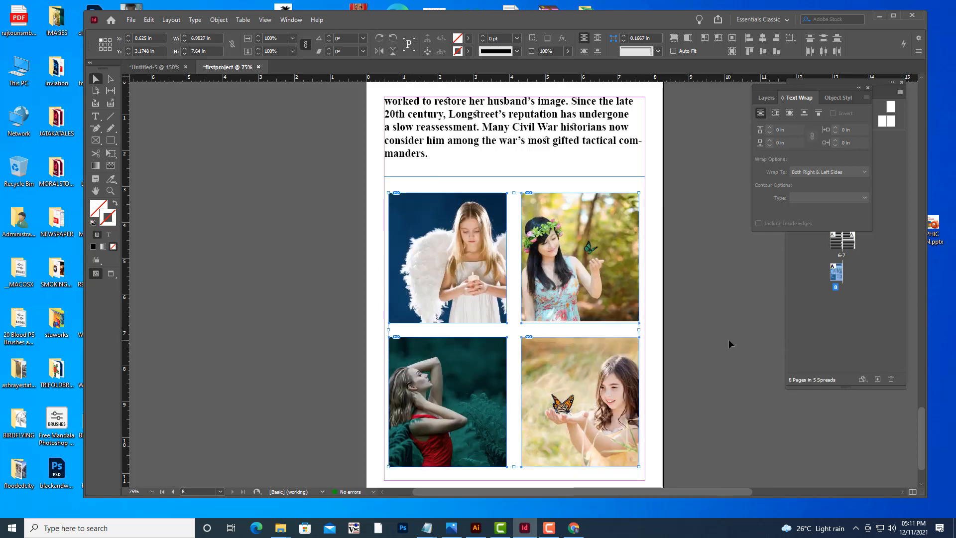
pyautogui.click(728, 339)
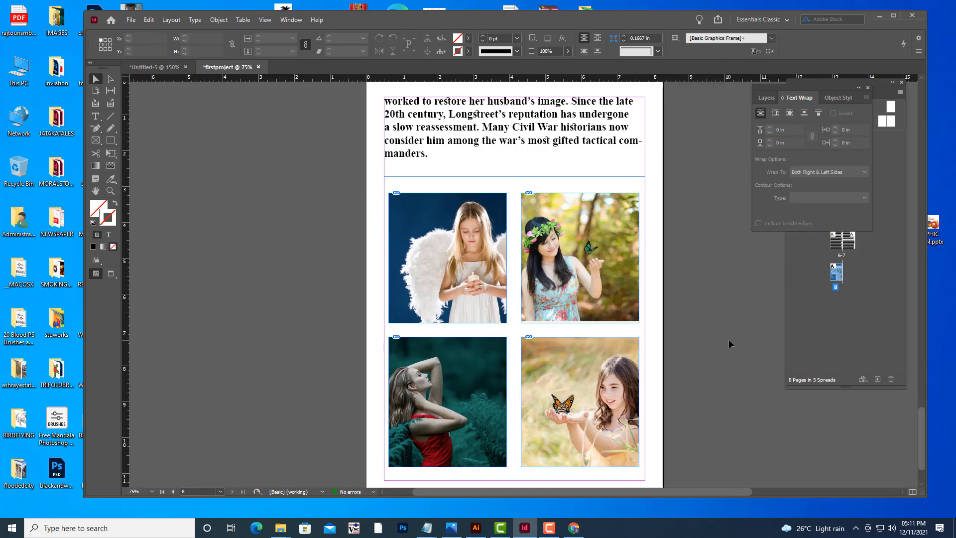
# Review the document's pages and the image grid at different zoom levels.
pyautogui.scroll(2, 728, 339)
pyautogui.press('w')
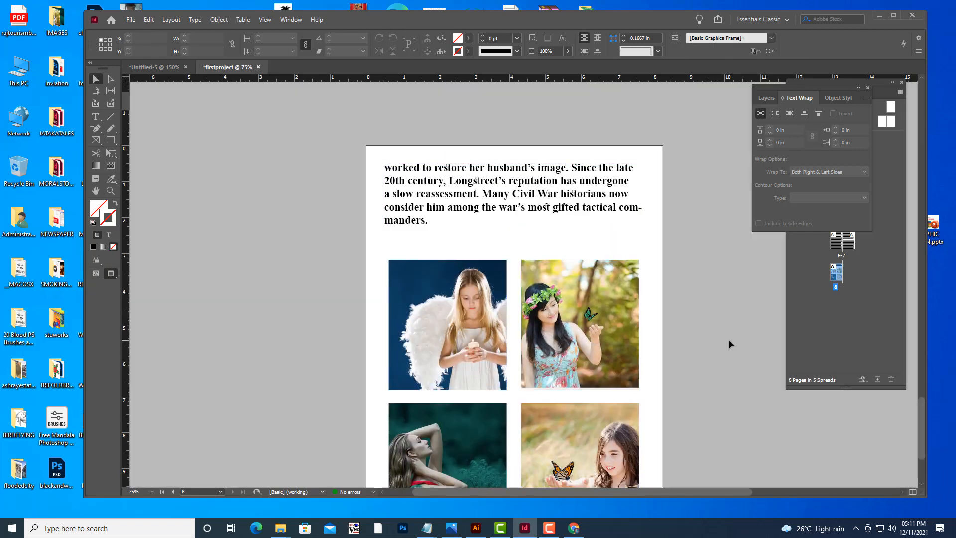
pyautogui.scroll(-4, 702, 277)
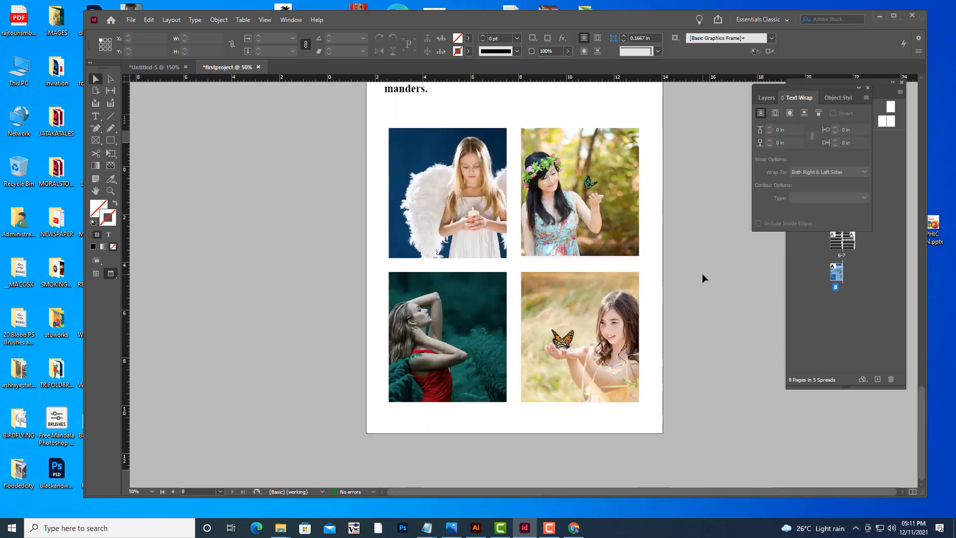
pyautogui.hotkey('ctrl', '-')
pyautogui.hotkey('ctrl', '-')
pyautogui.scroll(6, 702, 278)
pyautogui.scroll(4, 702, 277)
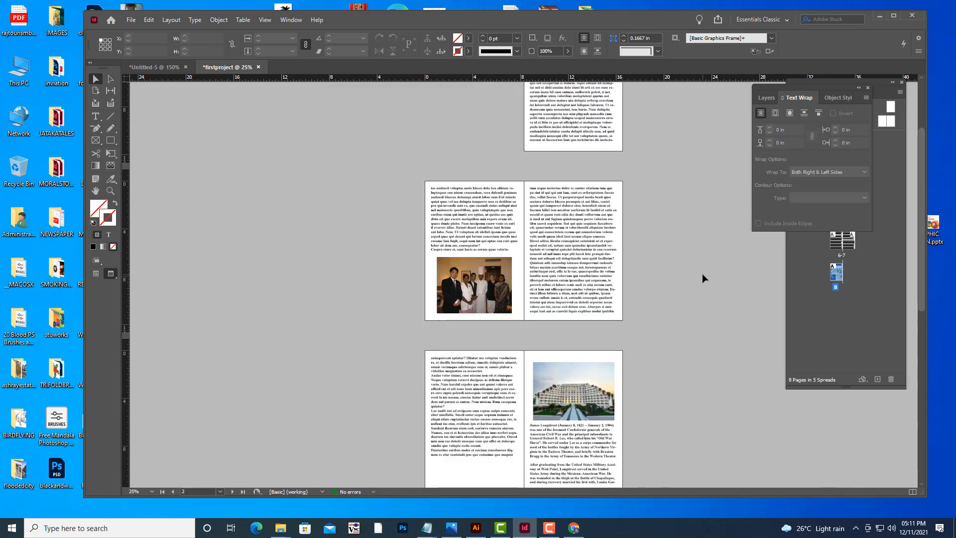
pyautogui.scroll(2, 704, 273)
pyautogui.scroll(-11, 704, 274)
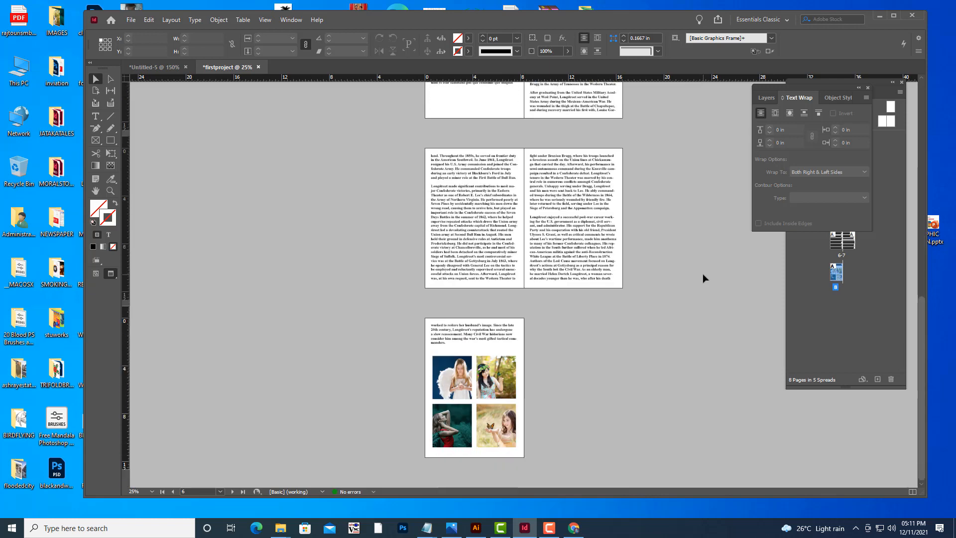
pyautogui.scroll(-4, 703, 273)
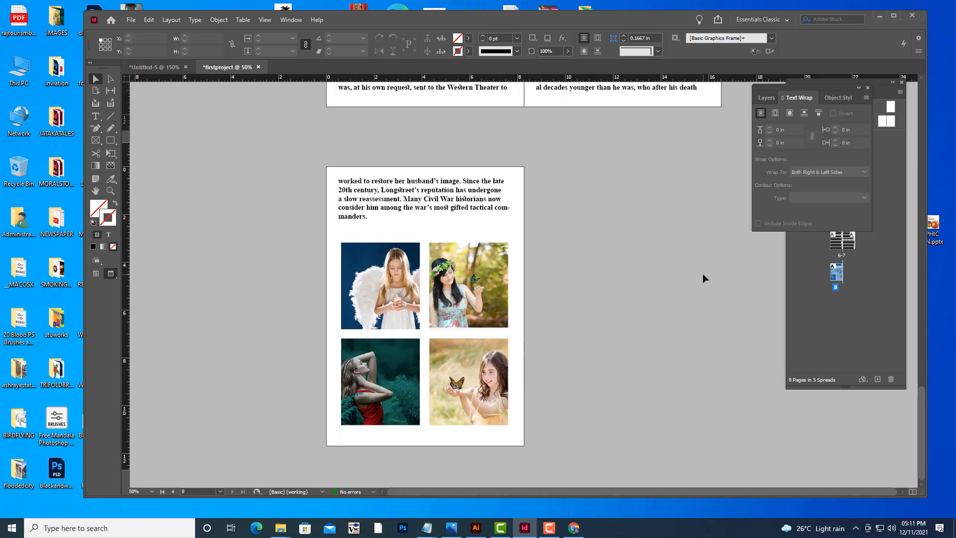
pyautogui.hotkey('ctrl', '=')
pyautogui.hotkey('ctrl', '=')
pyautogui.hotkey('ctrl', '=')
pyautogui.hotkey('ctrl', '-')
pyautogui.hotkey('ctrl', '-')
pyautogui.scroll(4, 704, 274)
pyautogui.scroll(10, 708, 276)
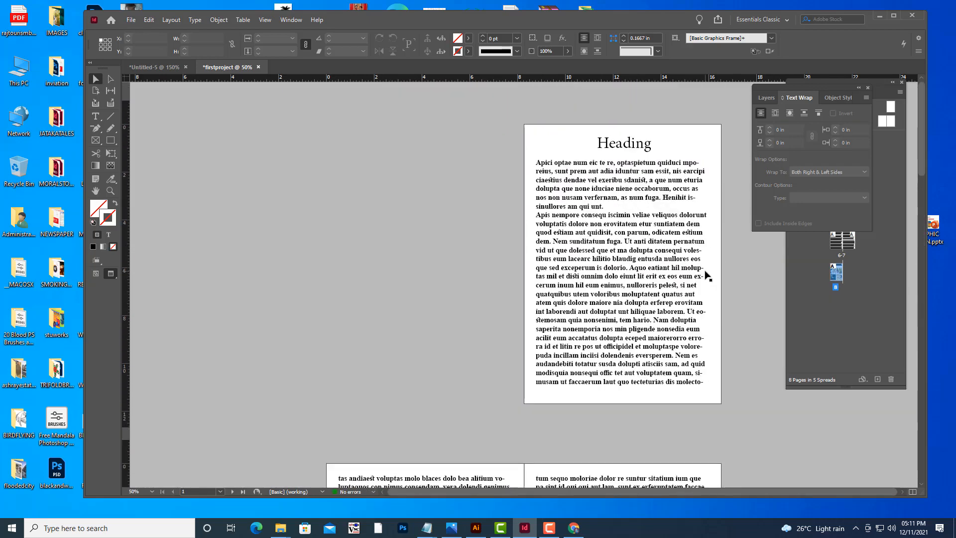
# Justify the body text on the first page with the last line aligned left.
pyautogui.scroll(-5, 707, 276)
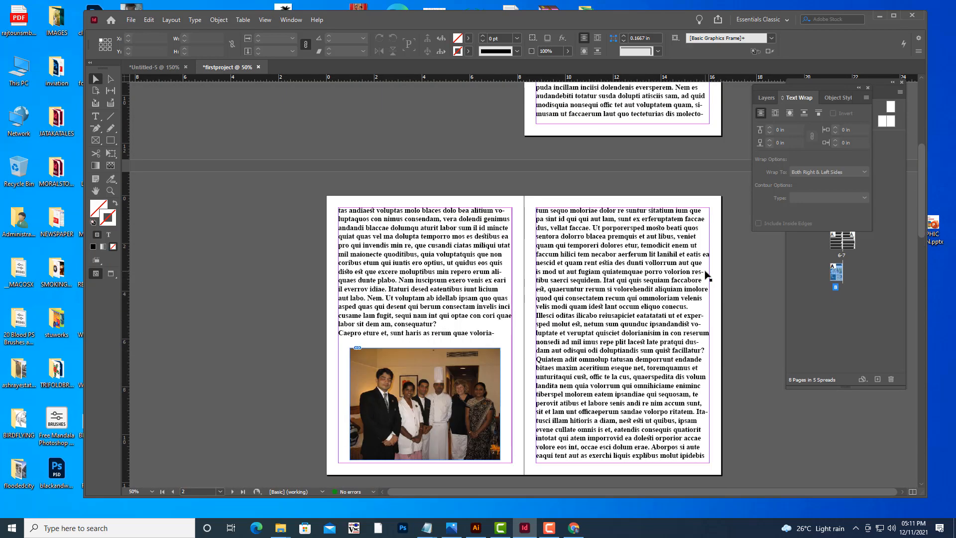
pyautogui.scroll(4, 705, 274)
pyautogui.hotkey('ctrl', '=')
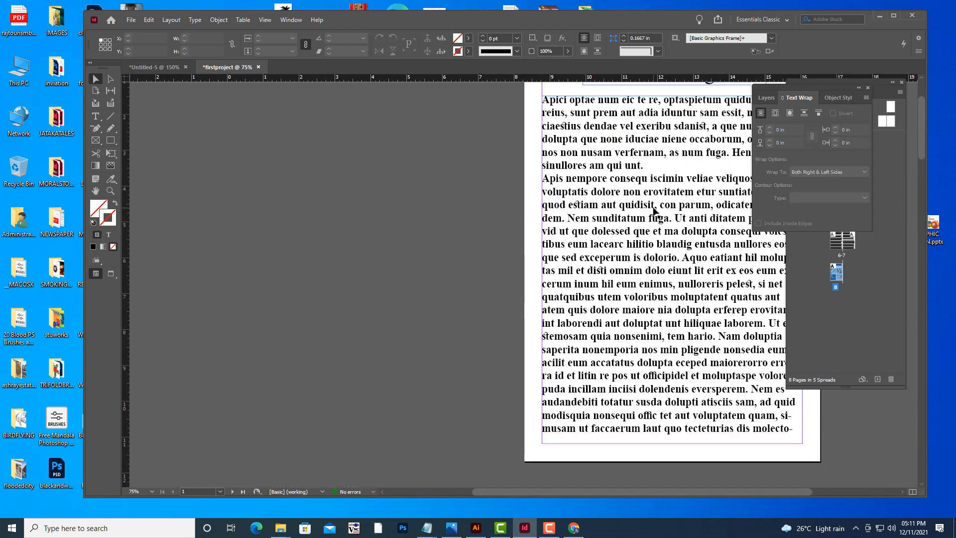
pyautogui.click(654, 211)
pyautogui.hotkey('ctrl', '-')
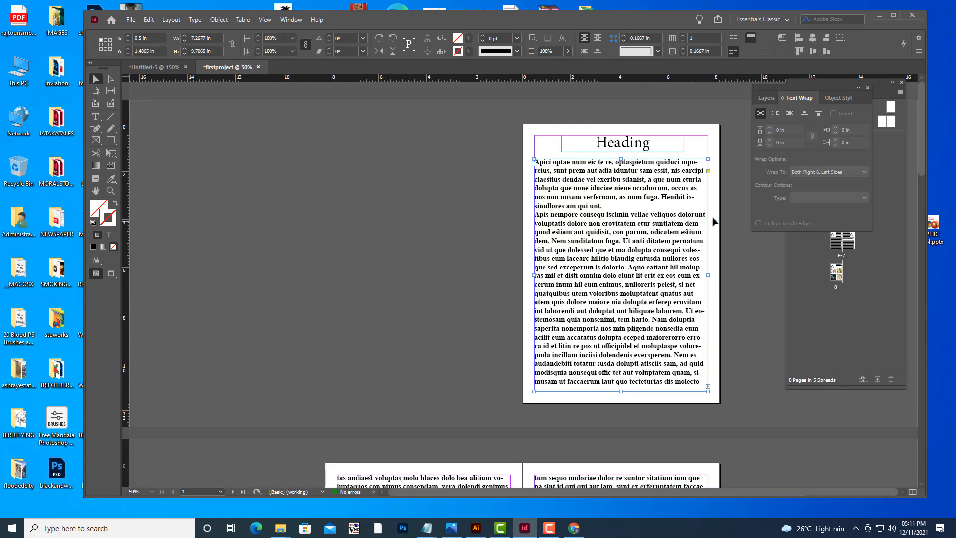
pyautogui.click(96, 118)
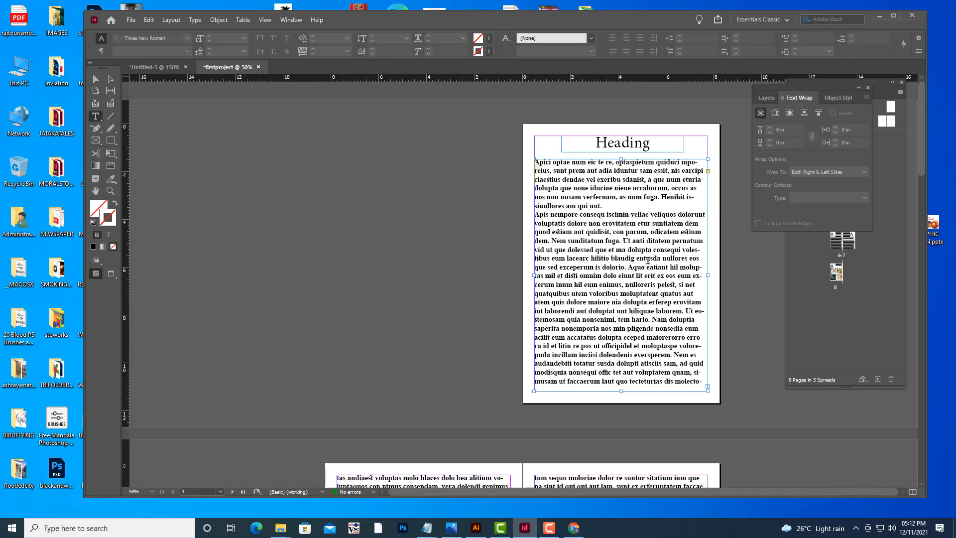
pyautogui.moveTo(536, 161); pyautogui.dragTo(688, 397)
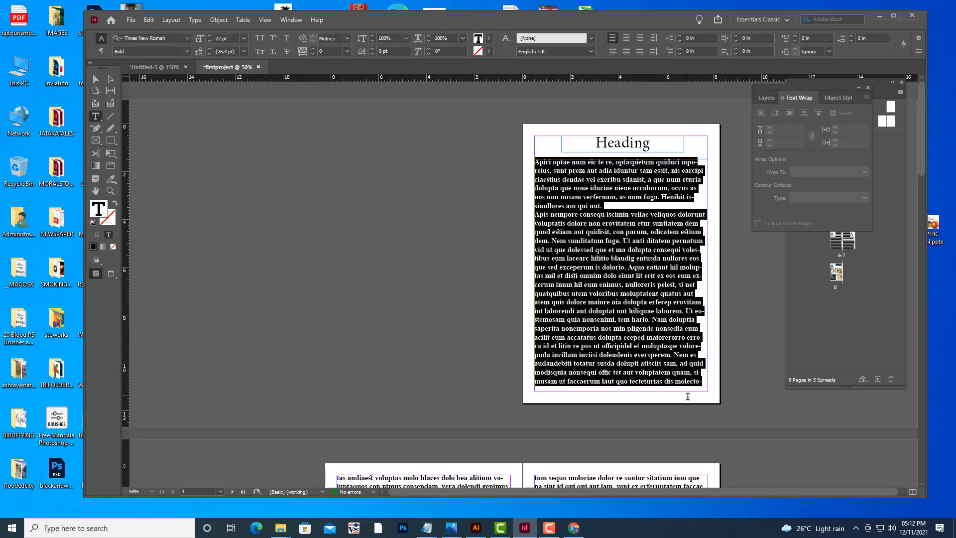
pyautogui.click(613, 53)
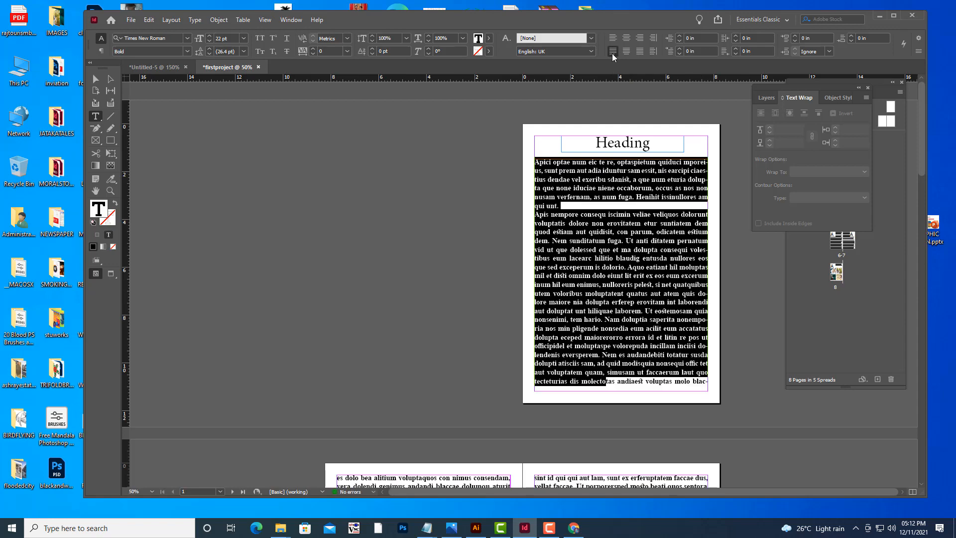
# Justify the right-column body text on page 3 with the last line aligned left, then deselect it.
pyautogui.scroll(-10, 647, 174)
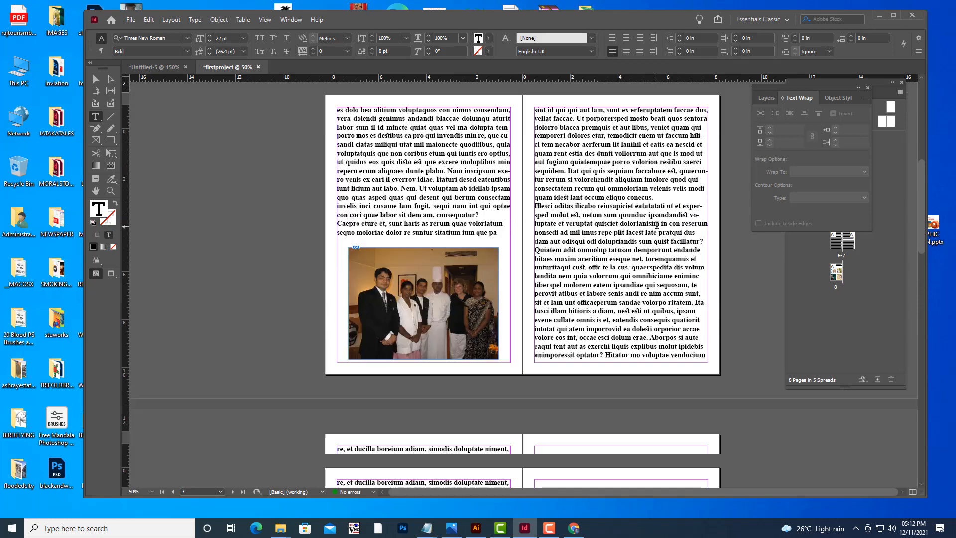
pyautogui.scroll(5, 656, 222)
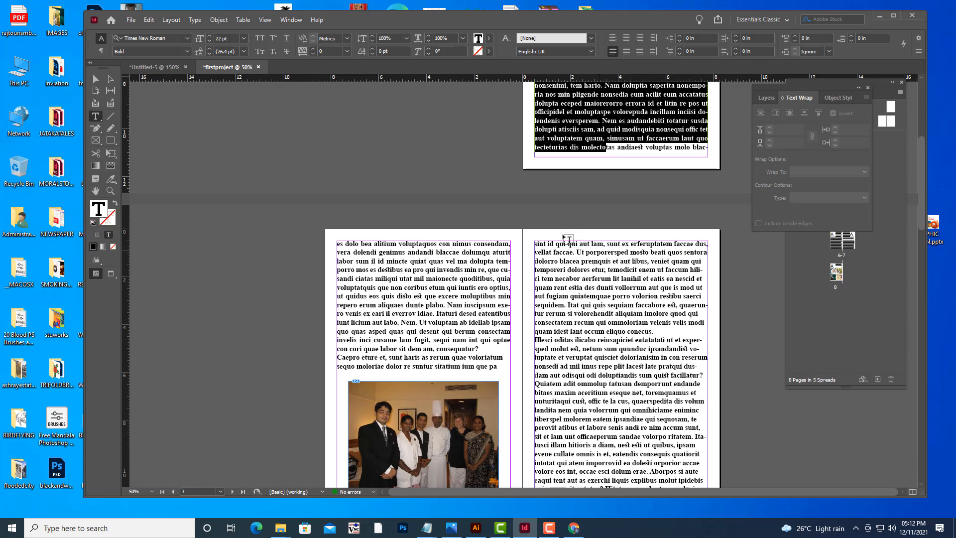
pyautogui.scroll(-2, 569, 241)
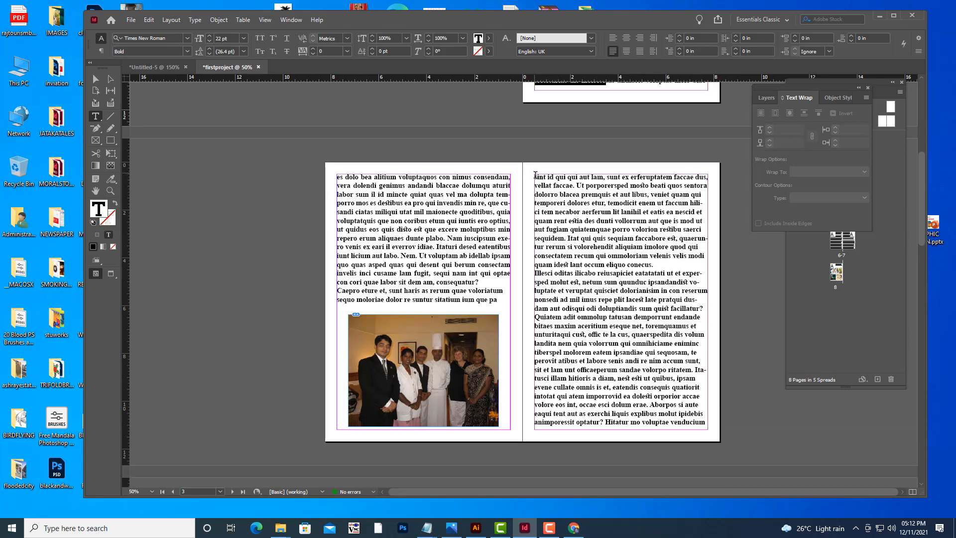
pyautogui.moveTo(536, 175); pyautogui.dragTo(726, 439)
pyautogui.click(613, 51)
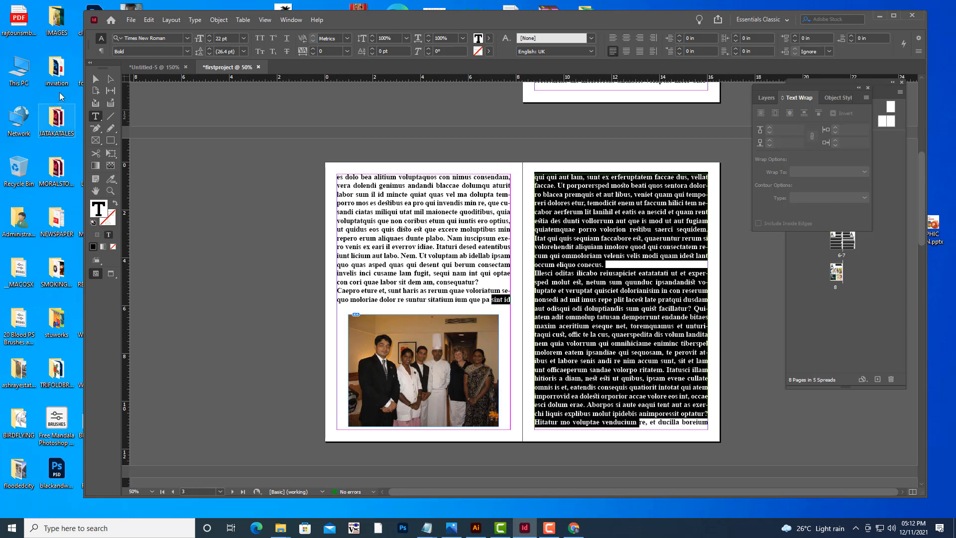
pyautogui.click(96, 79)
pyautogui.click(211, 176)
# Justify the right-column body text on page 7 with the last line aligned left.
pyautogui.scroll(-15, 258, 202)
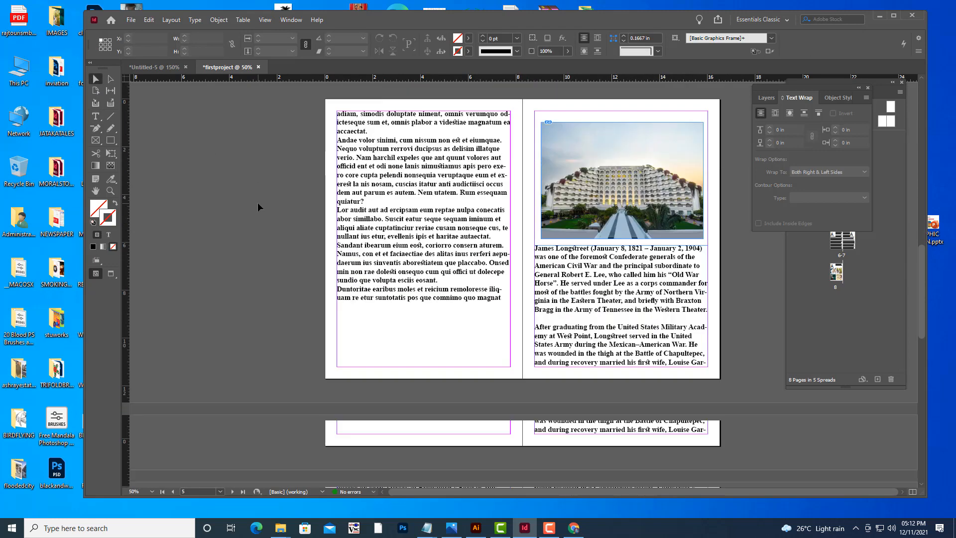
pyautogui.scroll(3, 258, 202)
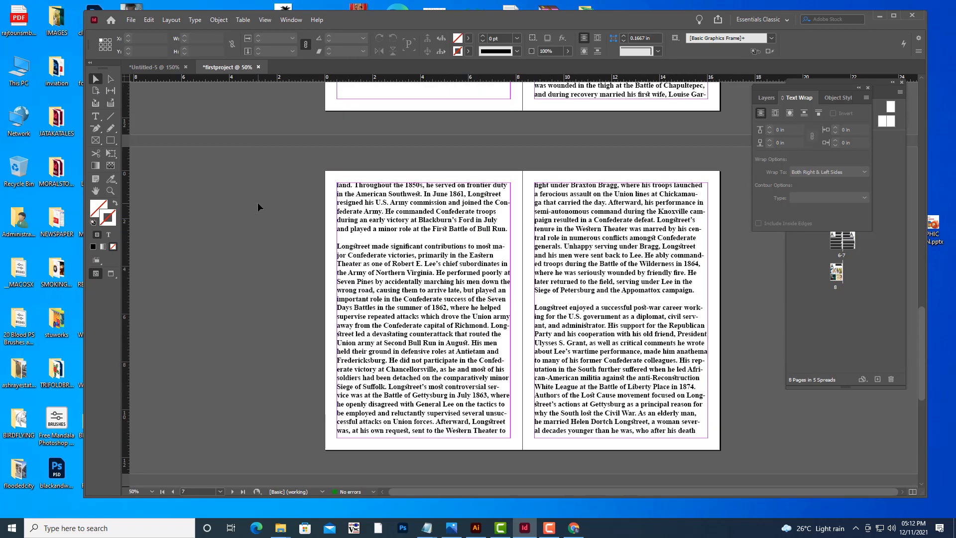
pyautogui.click(96, 116)
pyautogui.moveTo(535, 184); pyautogui.dragTo(705, 432)
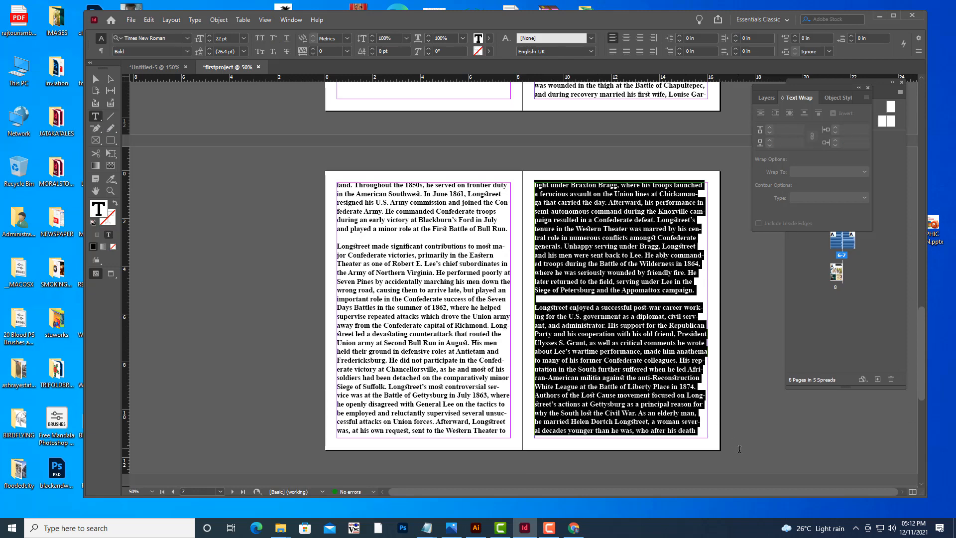
pyautogui.click(613, 51)
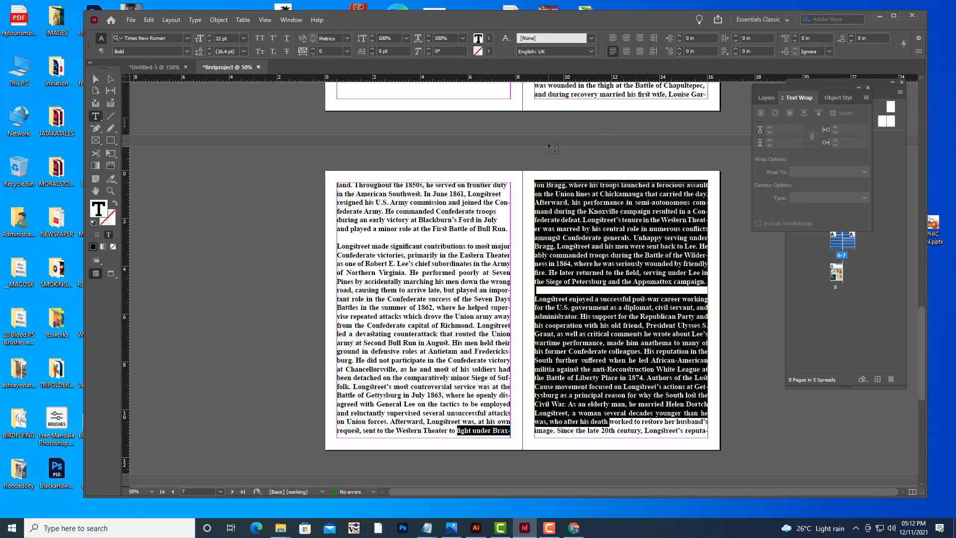
# Justify the left-column body text on page 6 with the last line aligned left, then deselect it.
pyautogui.moveTo(337, 185); pyautogui.dragTo(513, 434)
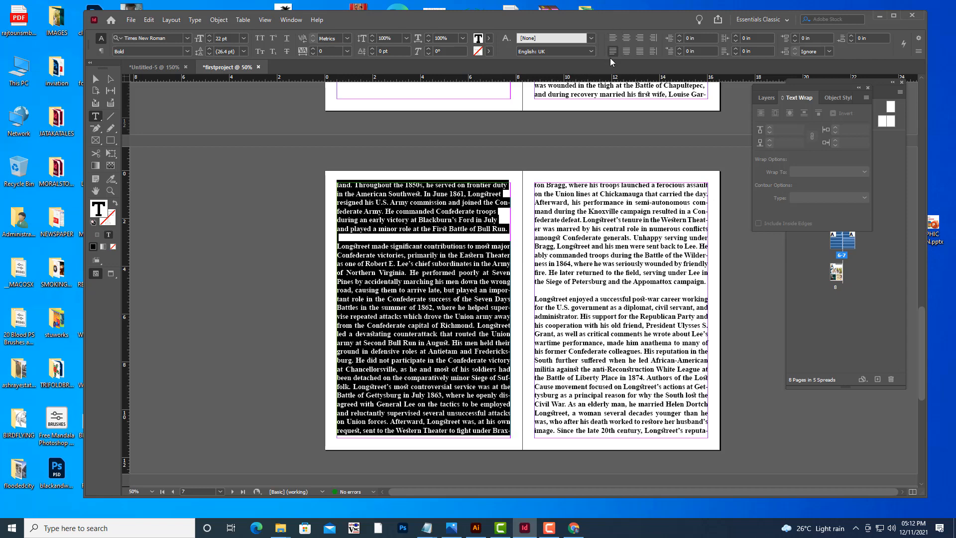
pyautogui.click(612, 51)
pyautogui.click(95, 80)
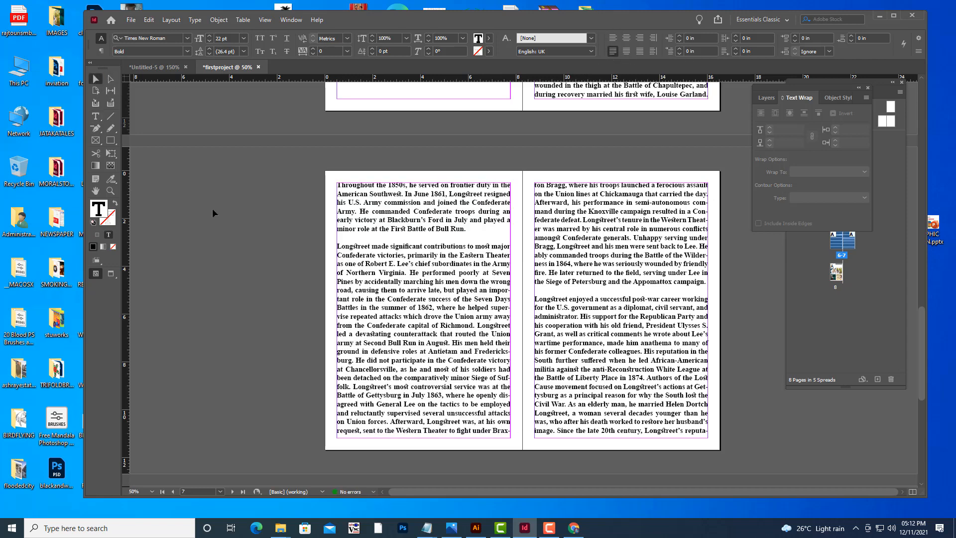
# Review the document's pages in preview and normal view modes at different zoom levels.
pyautogui.press('w')
pyautogui.scroll(-4, 268, 219)
pyautogui.scroll(-4, 268, 219)
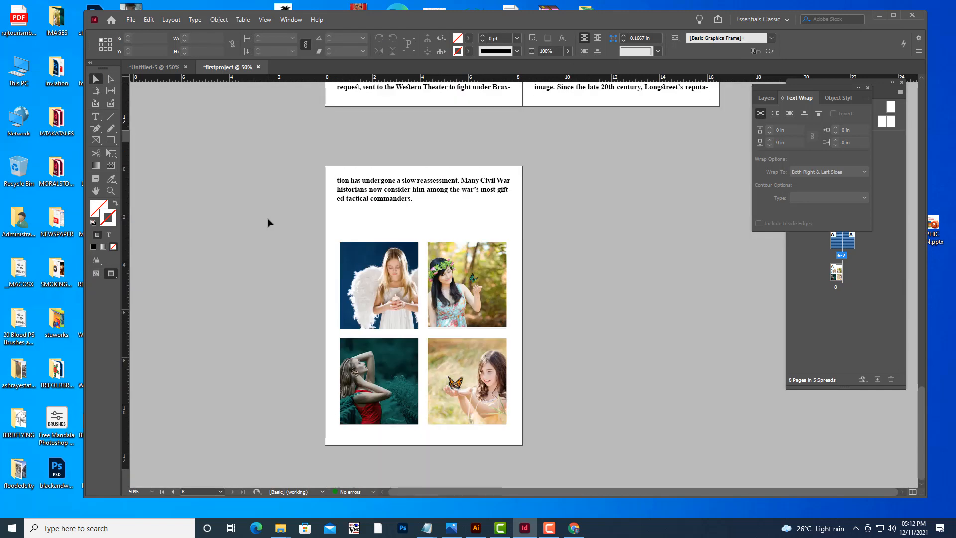
pyautogui.scroll(12, 268, 219)
pyautogui.scroll(15, 268, 218)
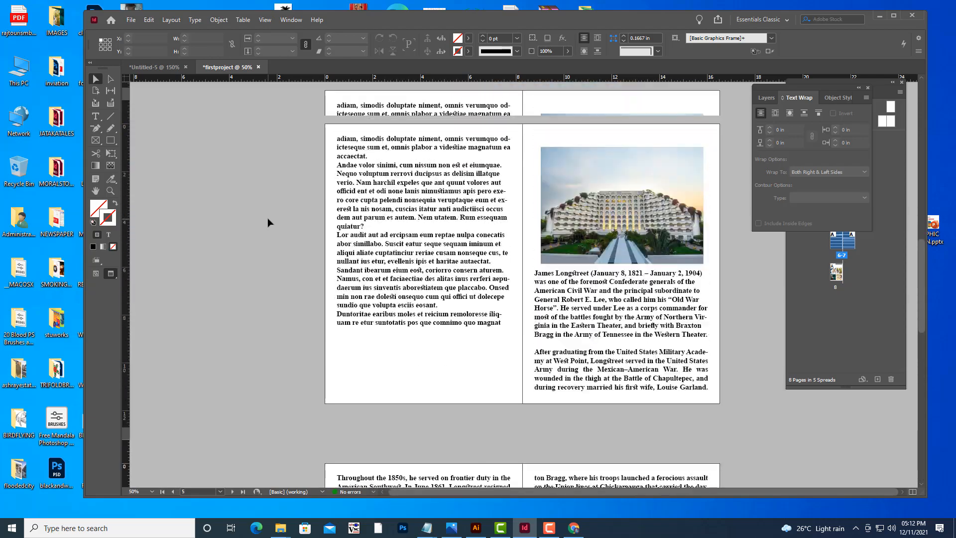
pyautogui.scroll(-18, 269, 218)
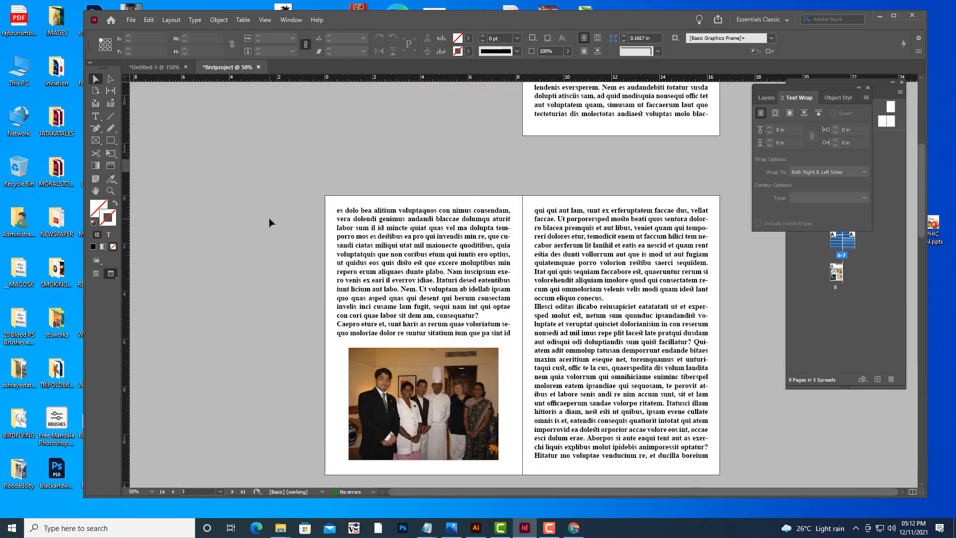
pyautogui.scroll(-1, 270, 218)
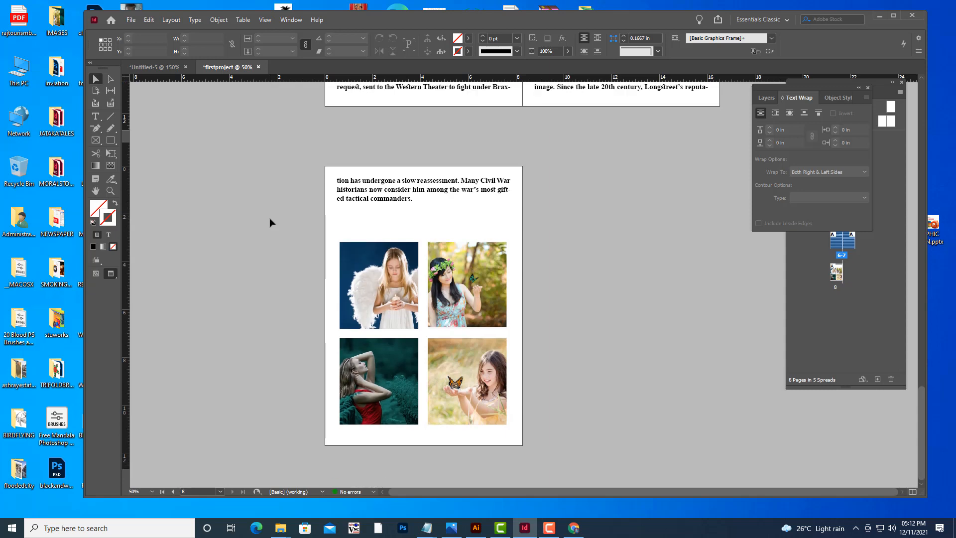
pyautogui.hotkey('ctrl', '=')
pyautogui.hotkey('ctrl', '-')
pyautogui.hotkey('ctrl', '-')
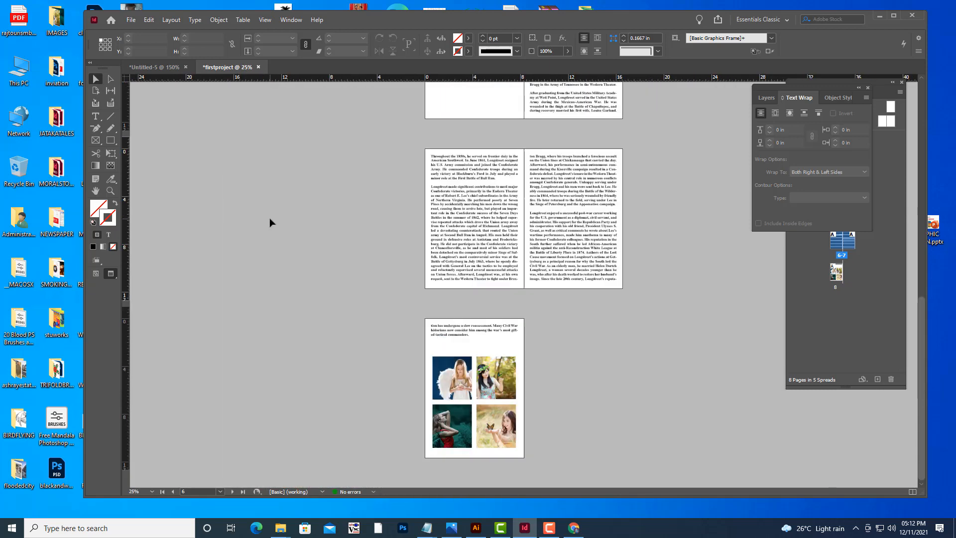
pyautogui.hotkey('ctrl', '=')
pyautogui.hotkey('ctrl', '-')
pyautogui.scroll(4, 270, 217)
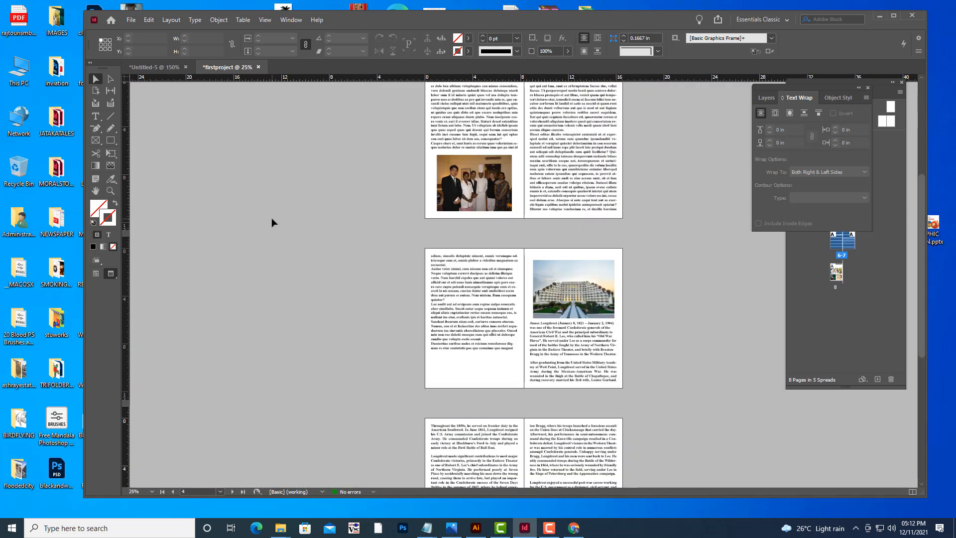
pyautogui.scroll(4, 271, 217)
pyautogui.scroll(-5, 271, 217)
pyautogui.scroll(-4, 271, 220)
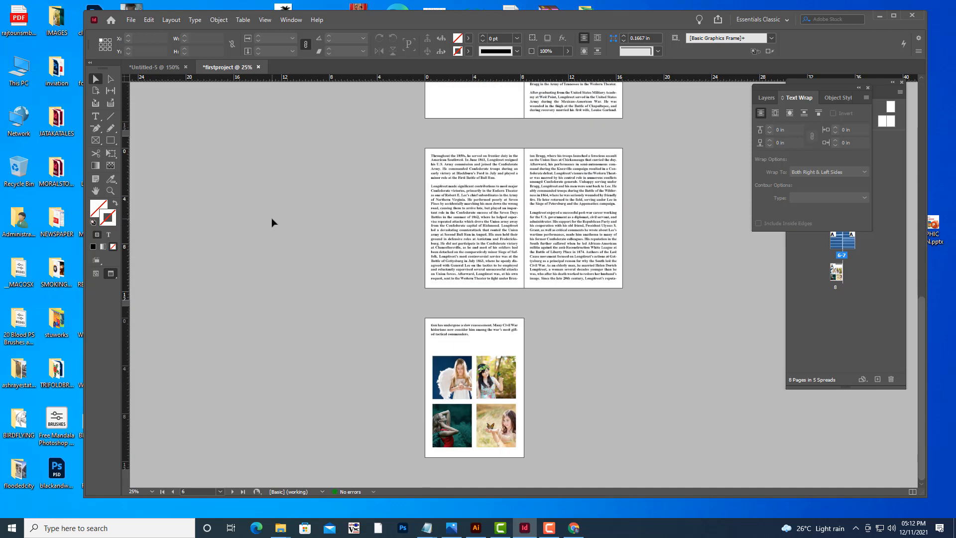
pyautogui.press('w')
pyautogui.scroll(6, 486, 209)
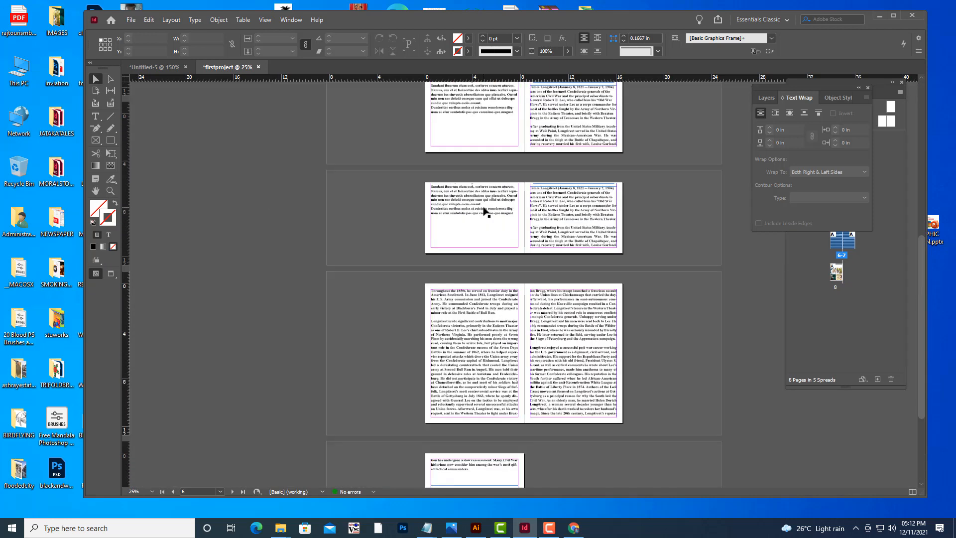
pyautogui.scroll(-3, 486, 209)
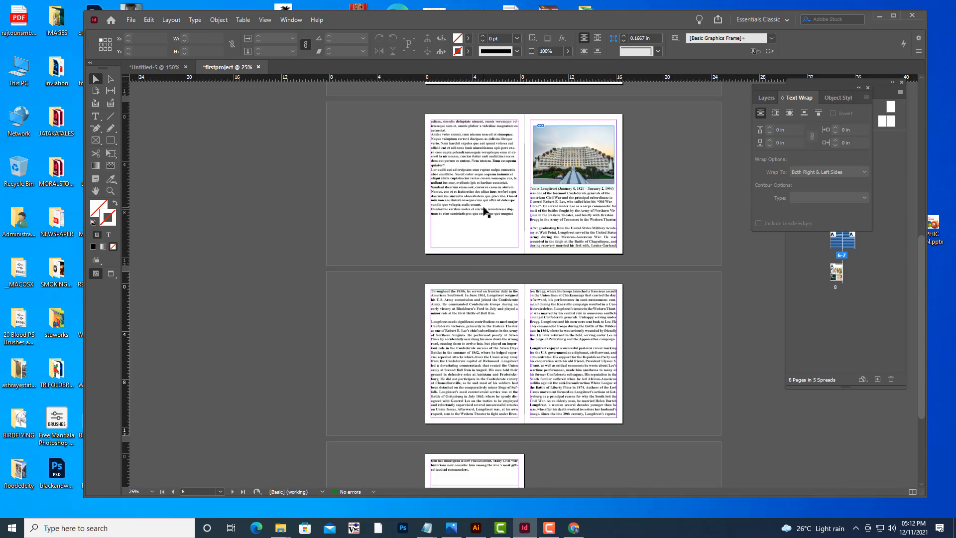
pyautogui.hotkey('ctrl', '=')
pyautogui.hotkey('ctrl', '=')
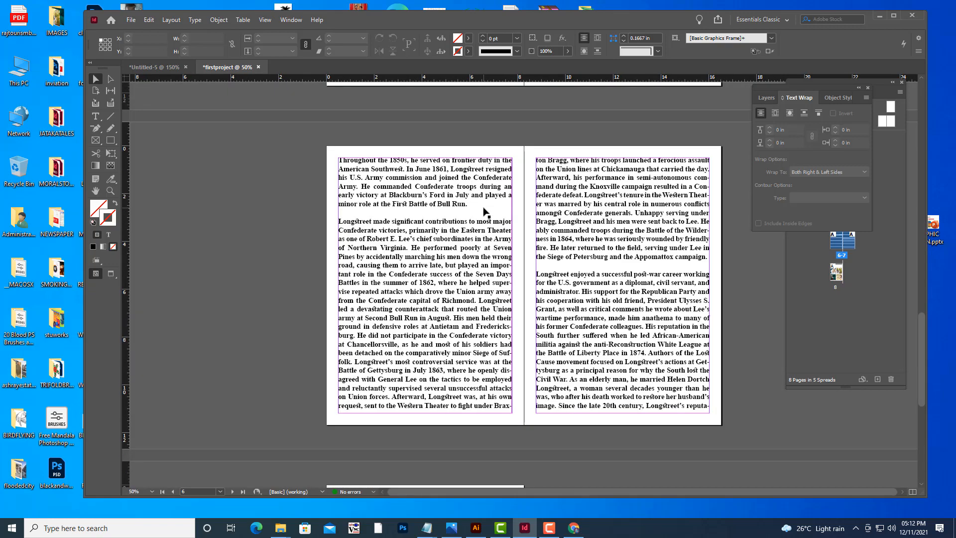
pyautogui.hotkey('ctrl', '-')
pyautogui.hotkey('ctrl', '-')
pyautogui.hotkey('ctrl', '-')
pyautogui.hotkey('ctrl', '=')
pyautogui.hotkey('ctrl', '=')
pyautogui.scroll(5, 486, 211)
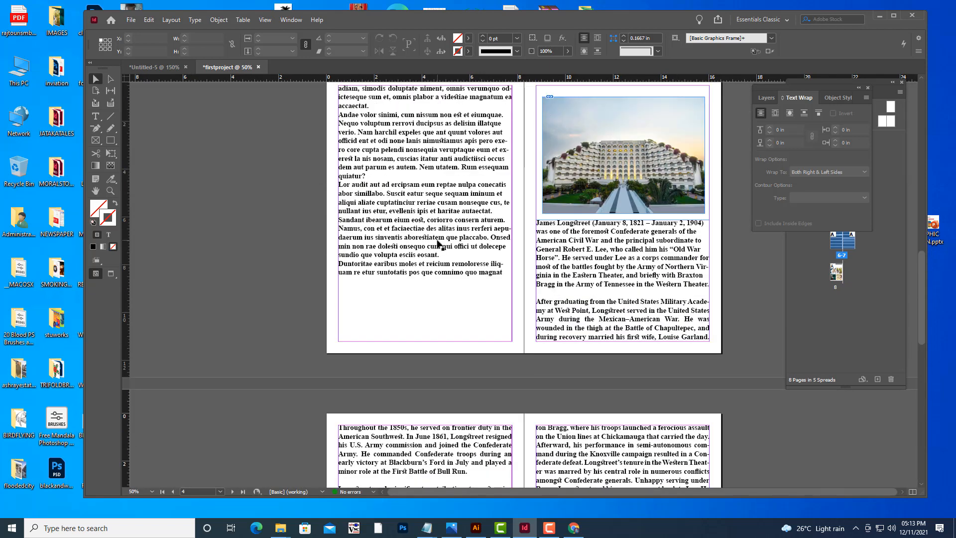
# Shorten the left-column text frame on page 4 so it ends just below its text, then deselect it.
pyautogui.click(438, 244)
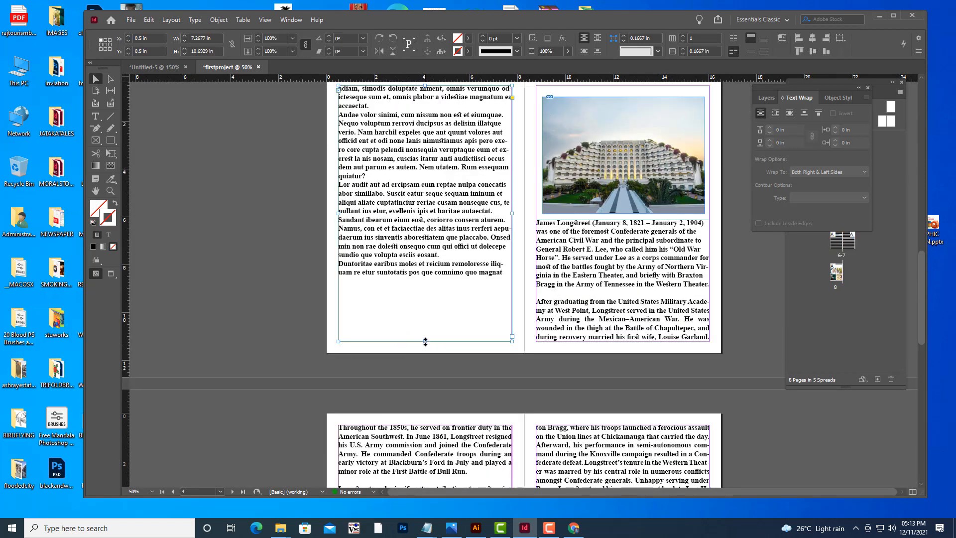
pyautogui.moveTo(425, 341); pyautogui.dragTo(427, 280)
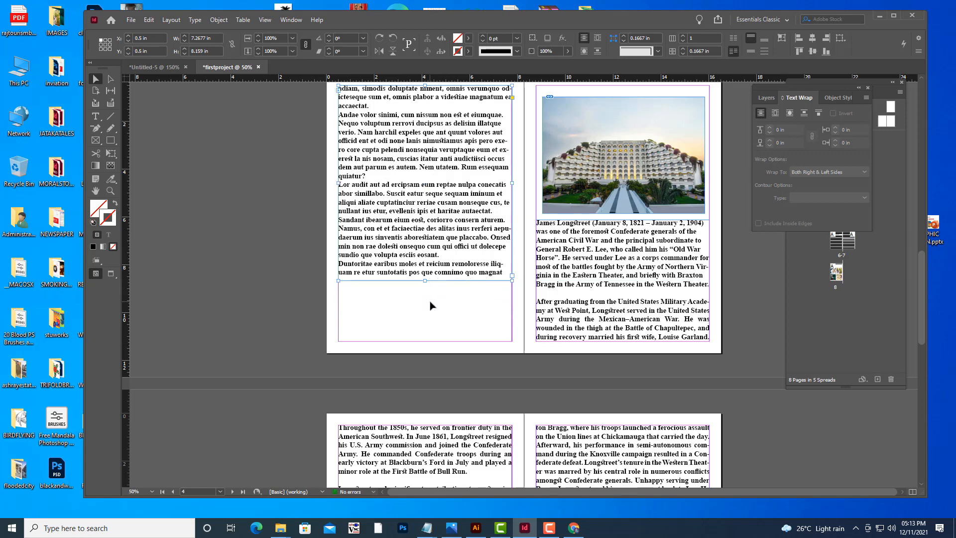
pyautogui.click(181, 197)
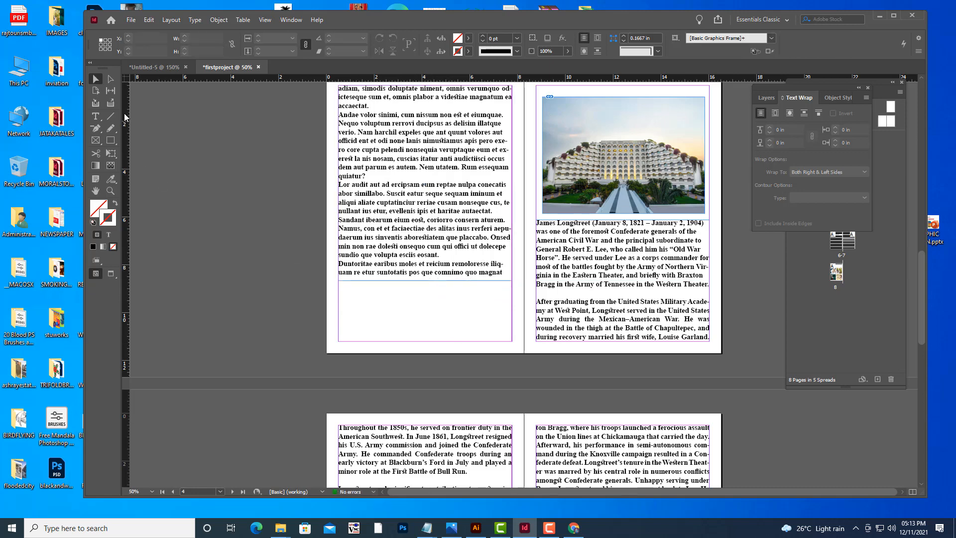
# Draw a rectangle frame about 5.7 × 2.2 in beneath the shortened text frame on page 4.
pyautogui.click(96, 140)
pyautogui.moveTo(358, 288); pyautogui.dragTo(495, 338)
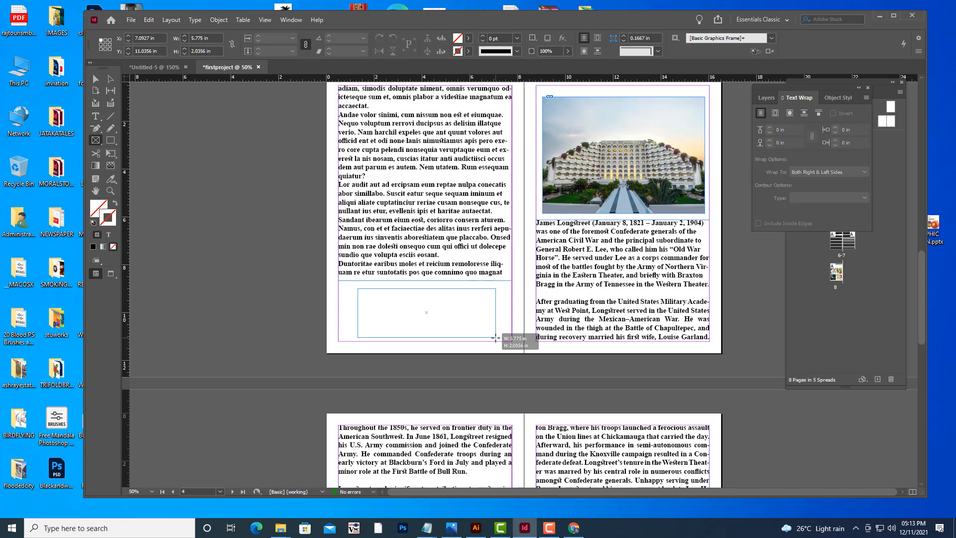
pyautogui.moveTo(495, 338); pyautogui.dragTo(495, 342)
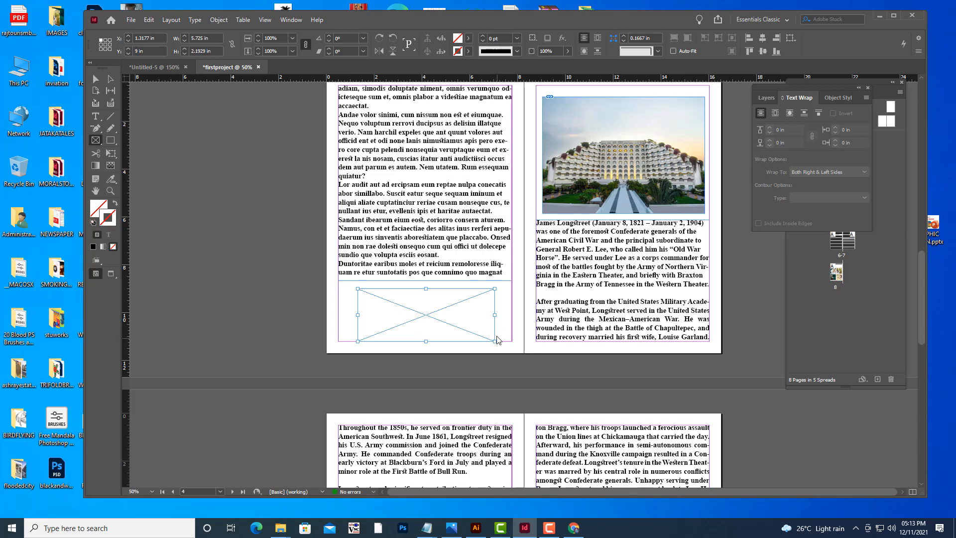
# Place tajkrishna.png from the Desktop's BIFOLDBROCHURE folder into the new frame.
pyautogui.hotkey('ctrl', 'd')
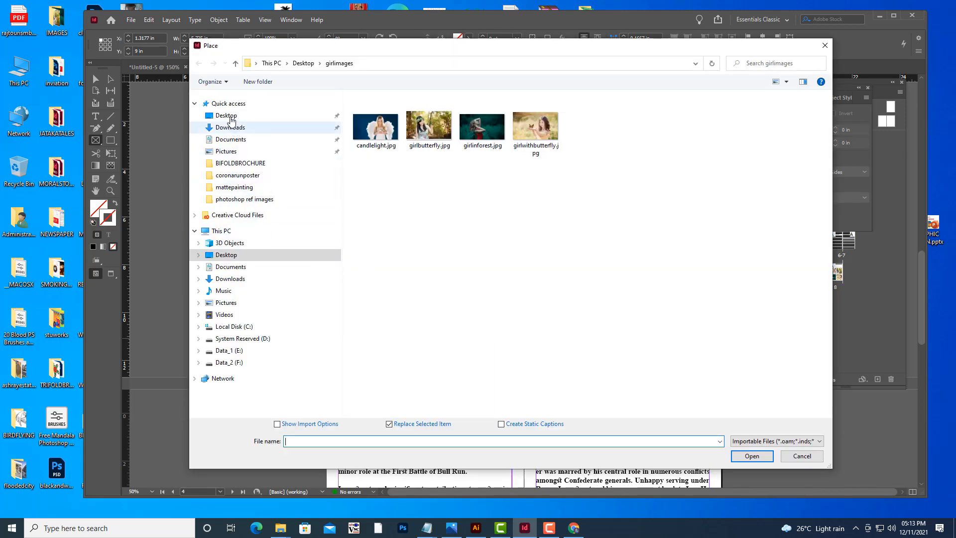
pyautogui.click(230, 117)
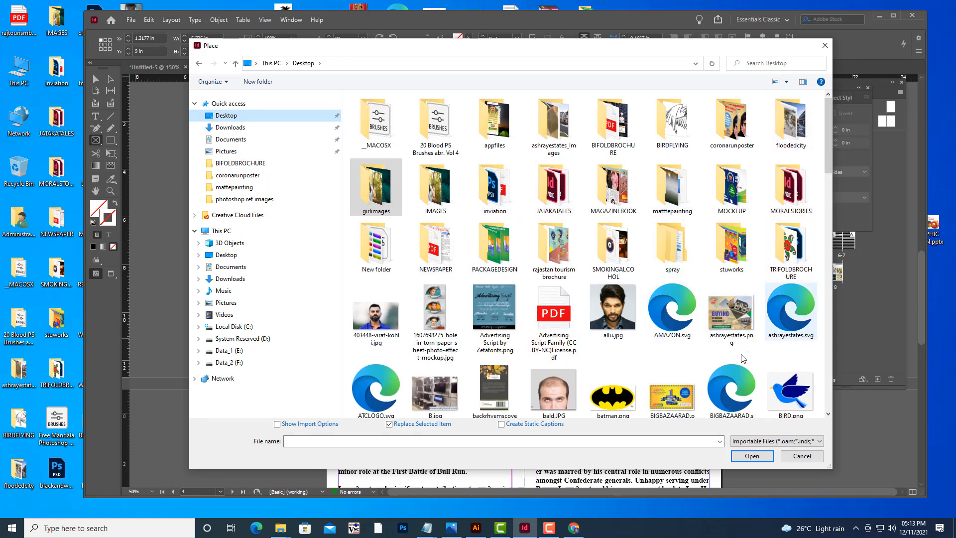
pyautogui.click(824, 167)
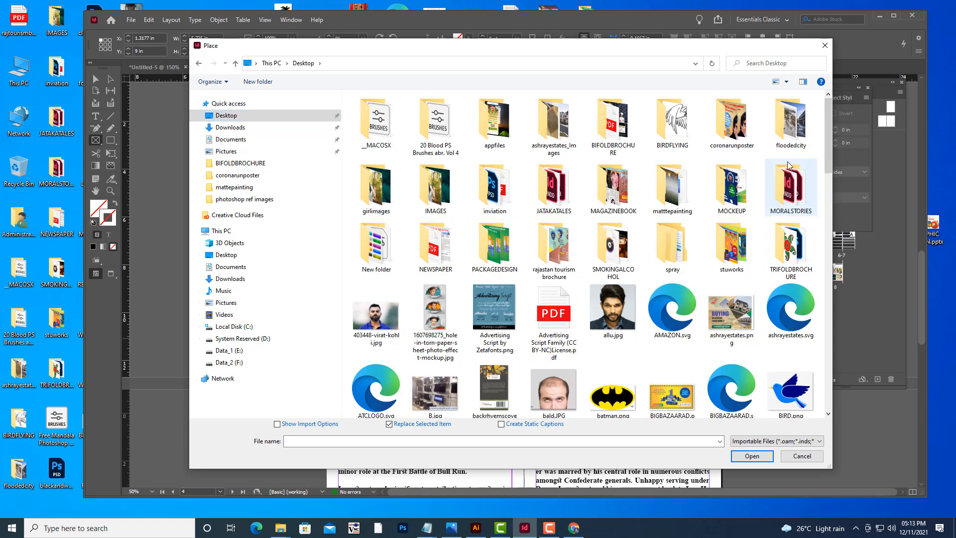
pyautogui.click(616, 127)
pyautogui.doubleClick(615, 127)
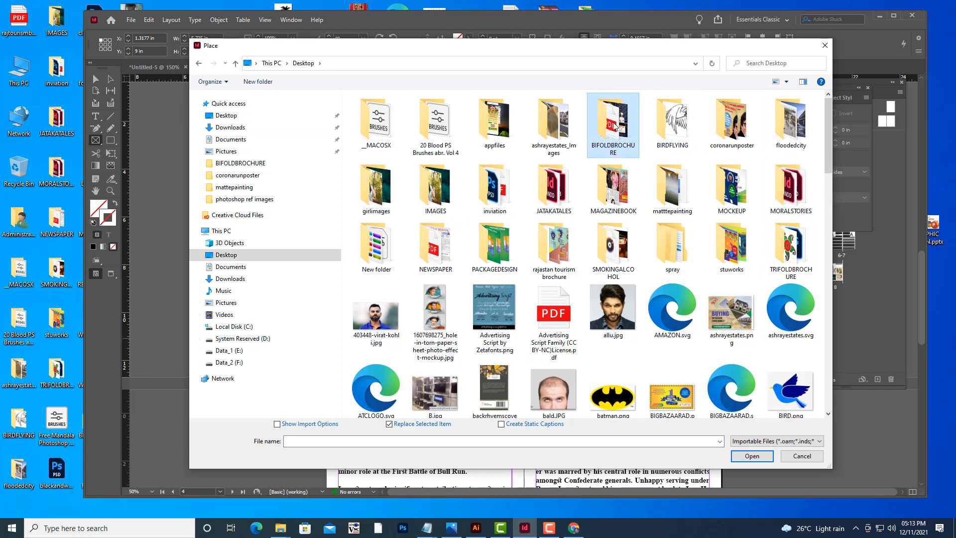
pyautogui.click(551, 264)
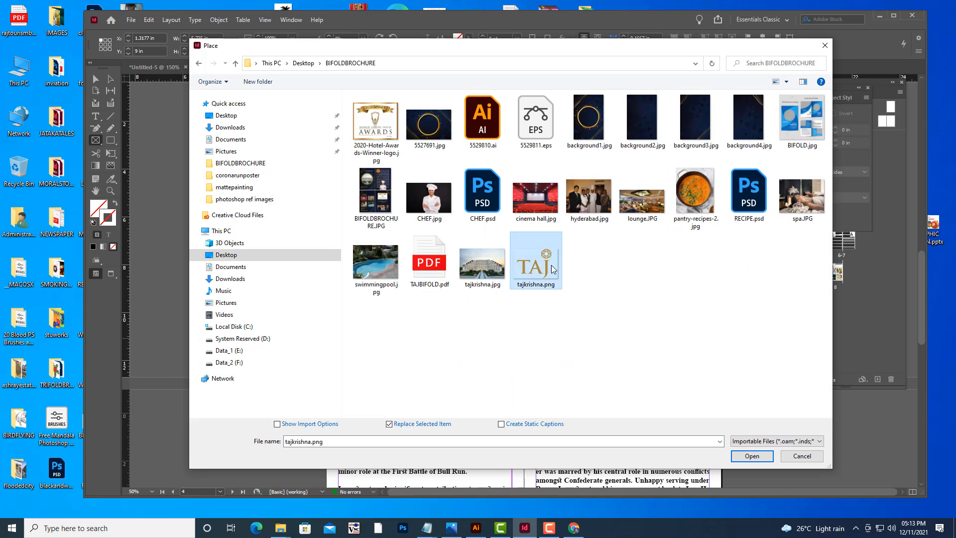
pyautogui.click(755, 456)
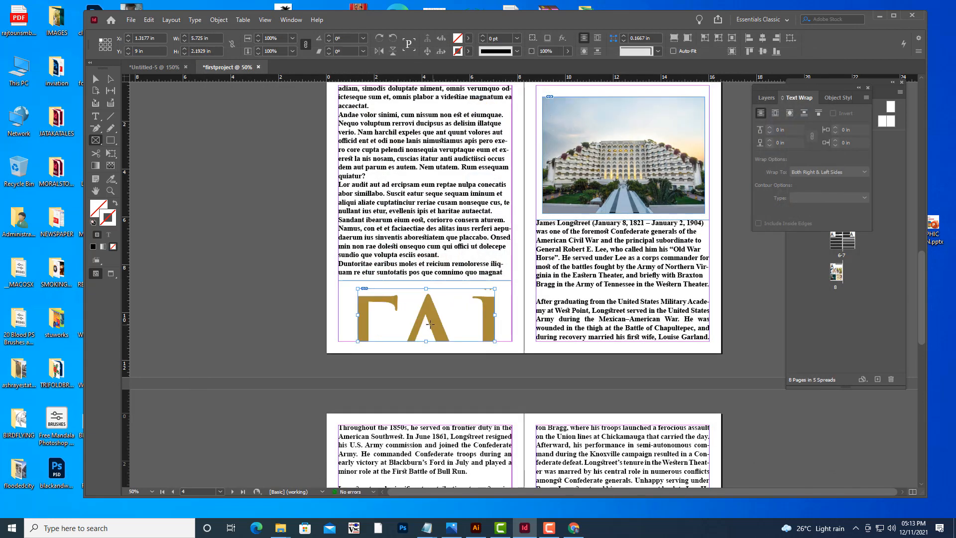
# Fit the placed logo to fill its frame proportionally.
pyautogui.rightClick(426, 323)
pyautogui.moveTo(467, 337)
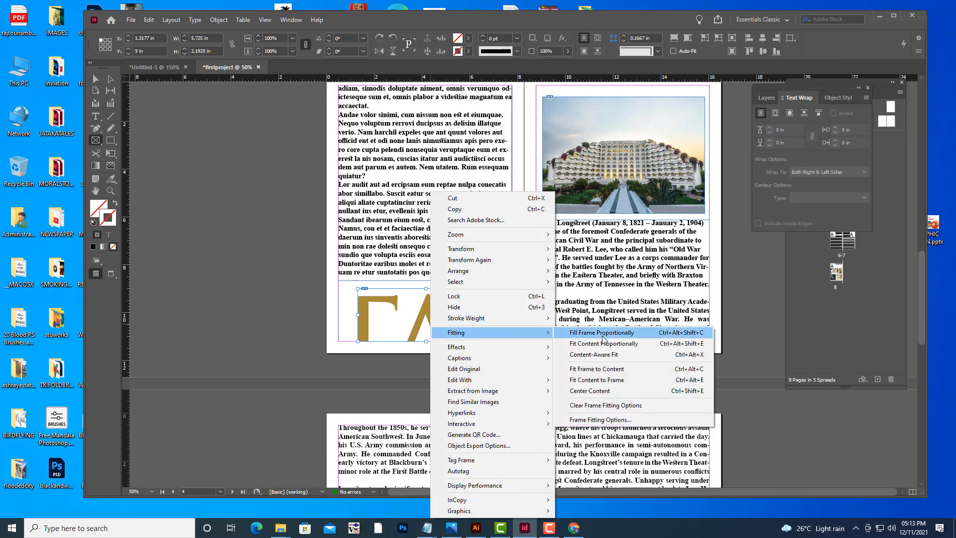
pyautogui.click(603, 333)
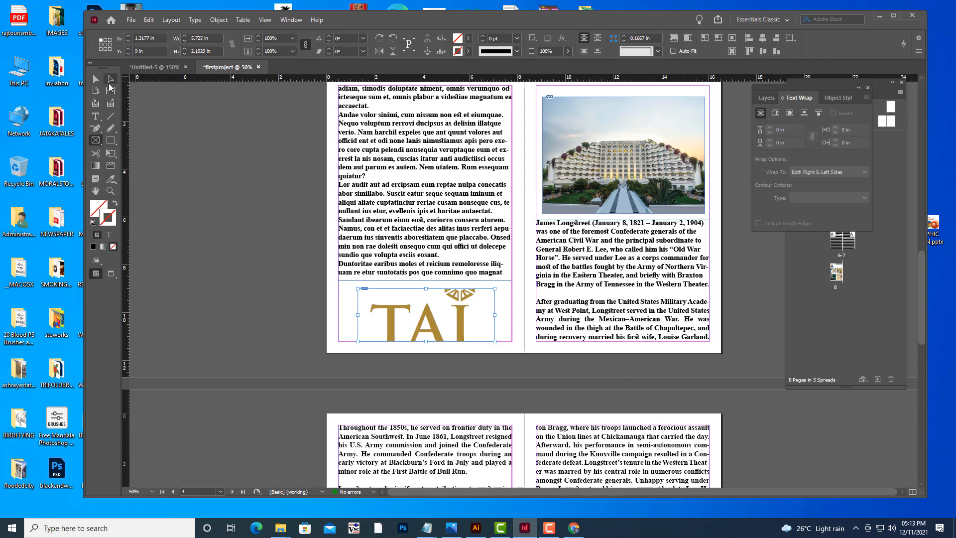
# Resize the Taj logo content inside its frame so the whole logo shows, then nudge the frame slightly upward.
pyautogui.click(111, 79)
pyautogui.click(415, 318)
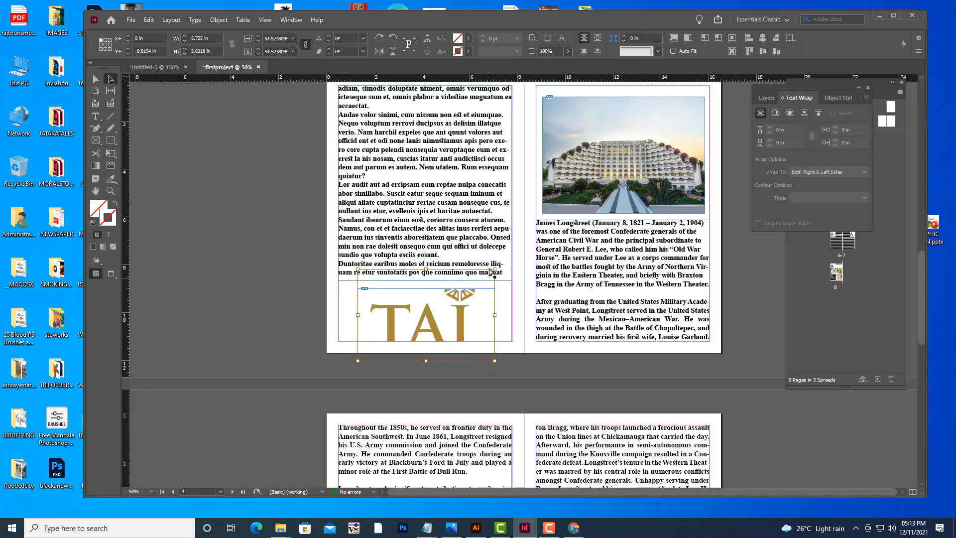
pyautogui.moveTo(494, 269); pyautogui.dragTo(495, 289)
pyautogui.moveTo(357, 362); pyautogui.dragTo(358, 341)
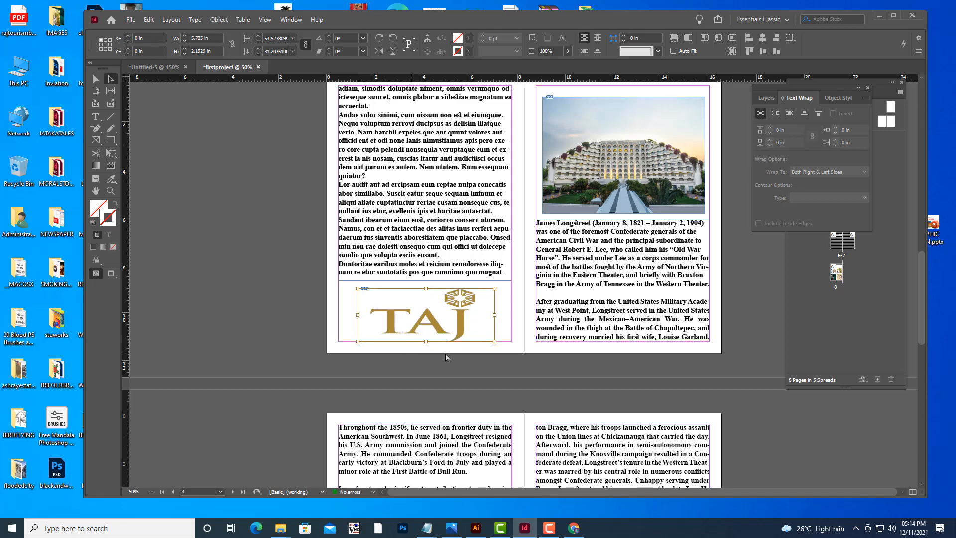
pyautogui.moveTo(493, 341); pyautogui.dragTo(490, 340)
pyautogui.moveTo(359, 340); pyautogui.dragTo(366, 340)
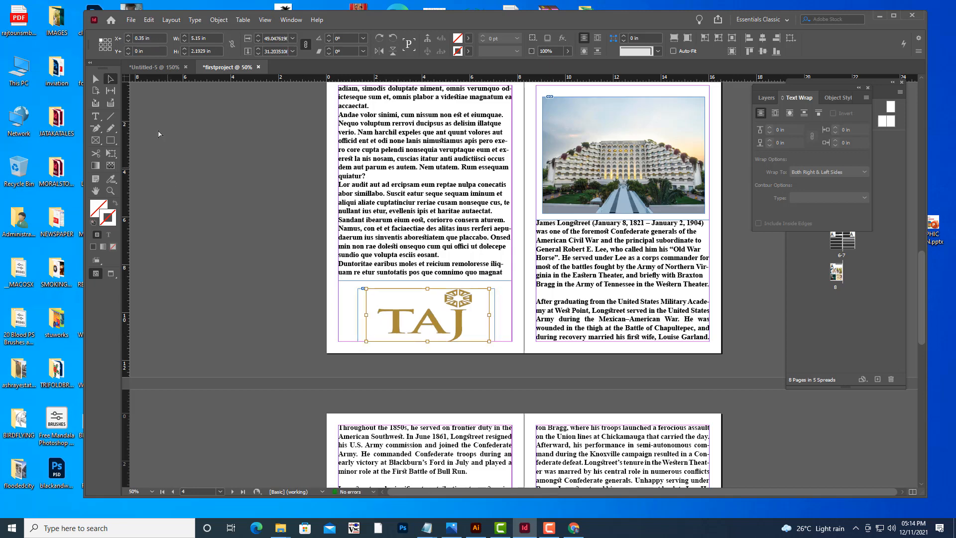
pyautogui.click(265, 279)
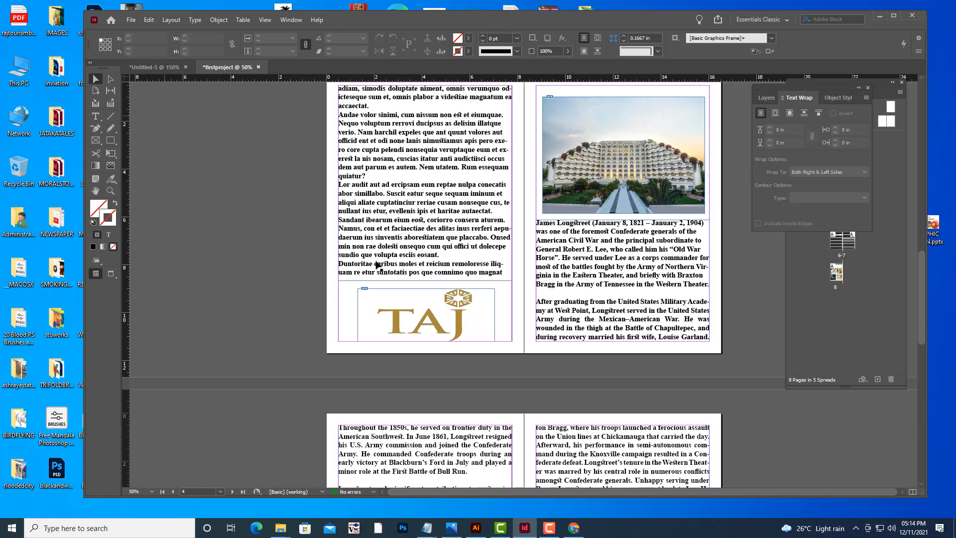
pyautogui.moveTo(458, 322); pyautogui.dragTo(461, 318)
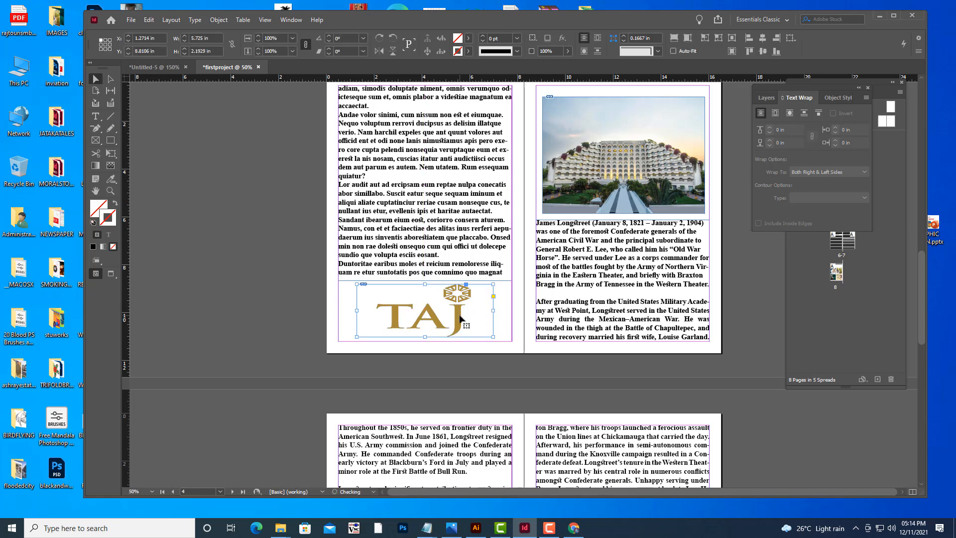
# Switch to preview mode and scroll through the document's pages to review the layout.
pyautogui.click(498, 382)
pyautogui.press('w')
pyautogui.scroll(3, 642, 333)
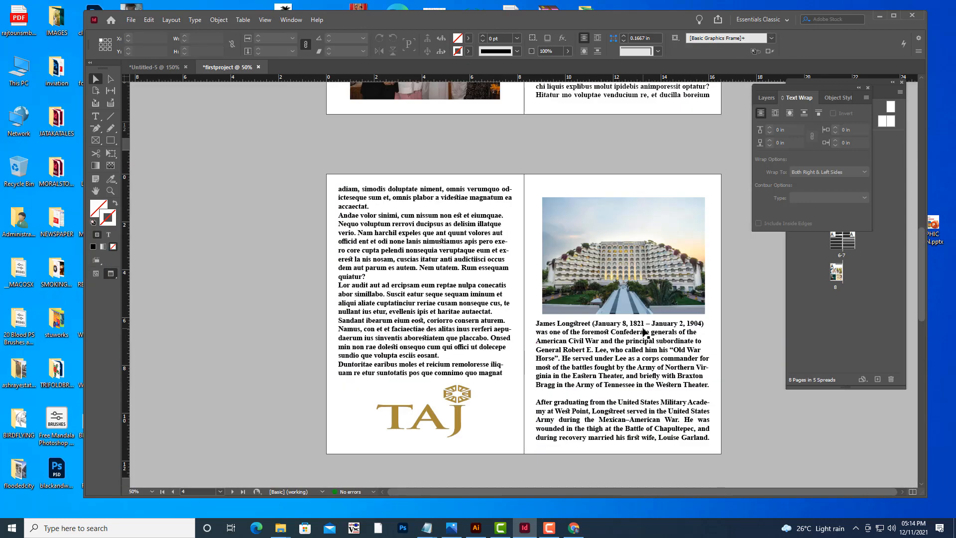
pyautogui.scroll(10, 660, 324)
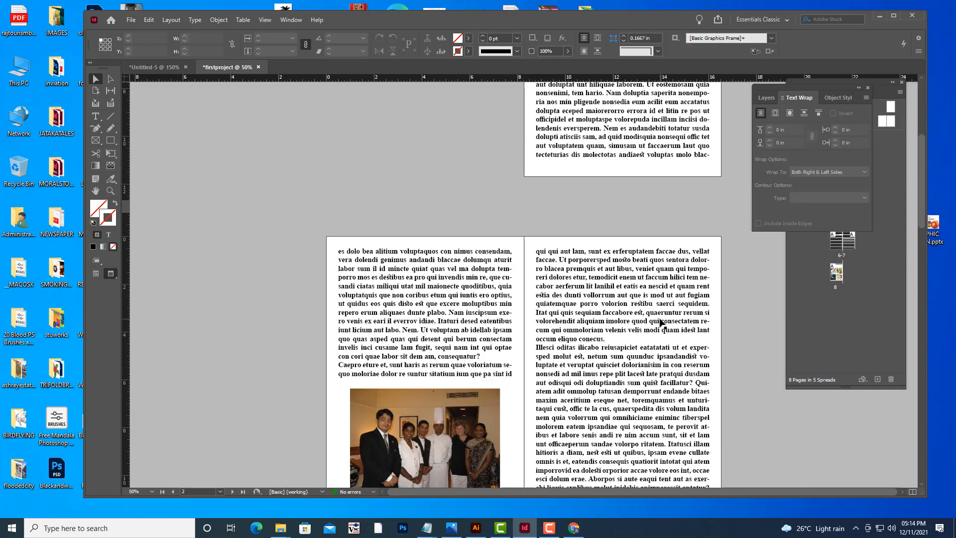
pyautogui.scroll(7, 660, 324)
pyautogui.scroll(-15, 660, 323)
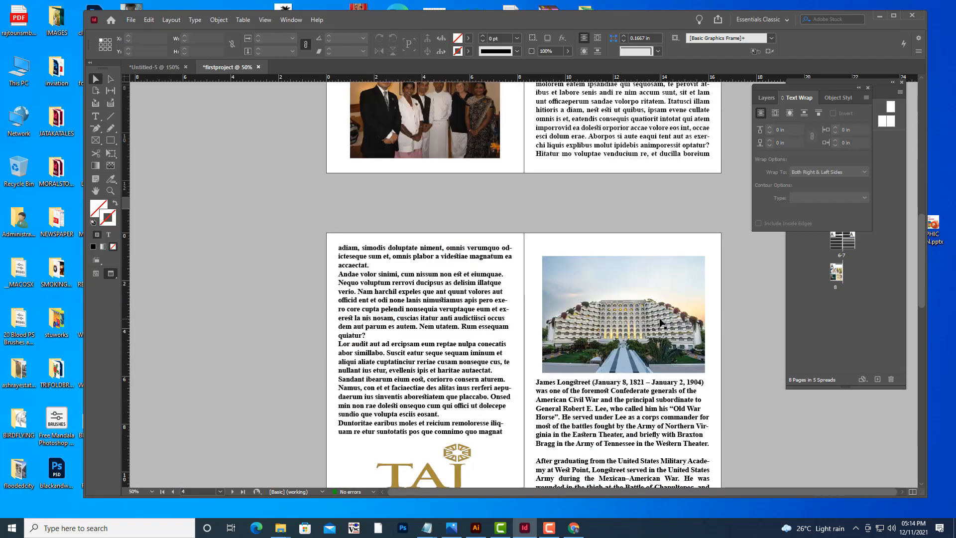
pyautogui.scroll(-15, 659, 324)
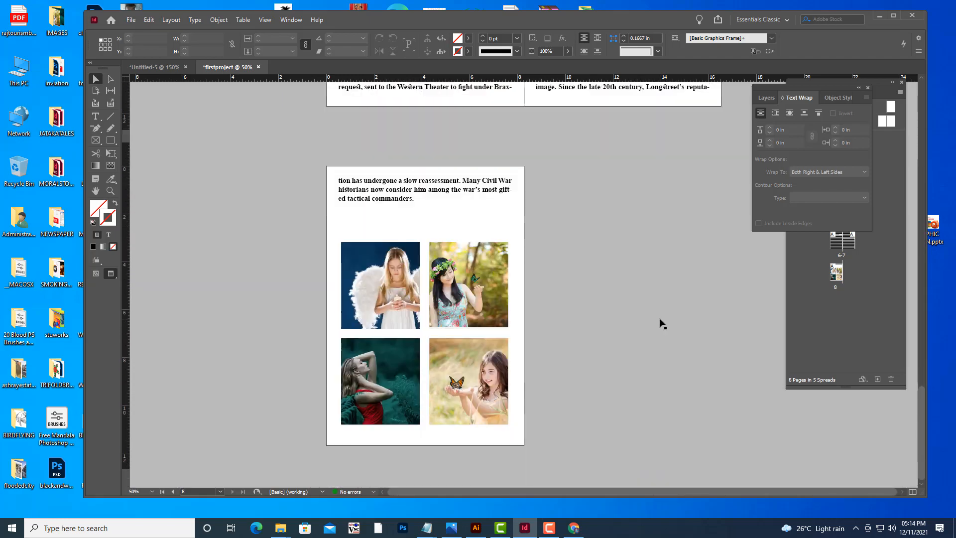
pyautogui.scroll(15, 663, 324)
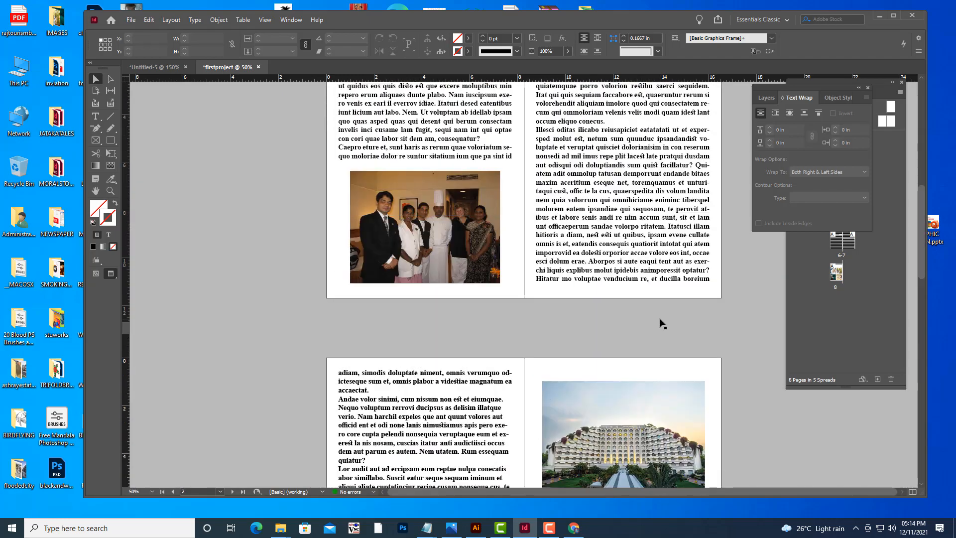
pyautogui.scroll(10, 663, 323)
pyautogui.scroll(-5, 662, 323)
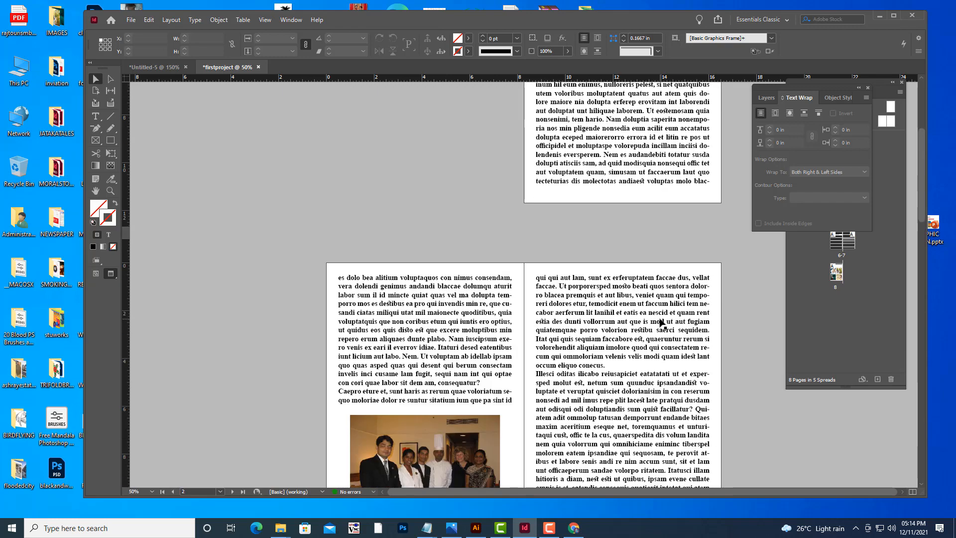
pyautogui.scroll(-15, 661, 323)
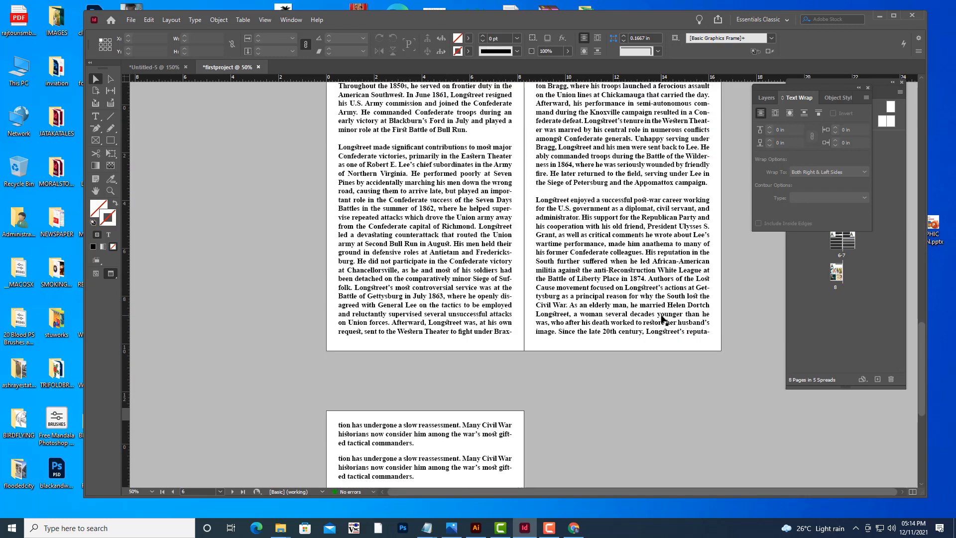
pyautogui.scroll(-5, 662, 318)
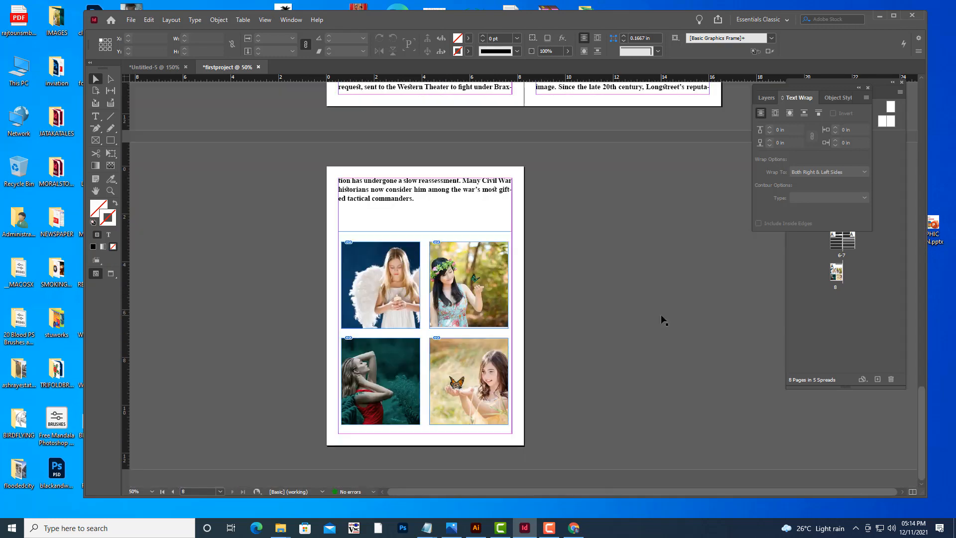
pyautogui.scroll(20, 663, 320)
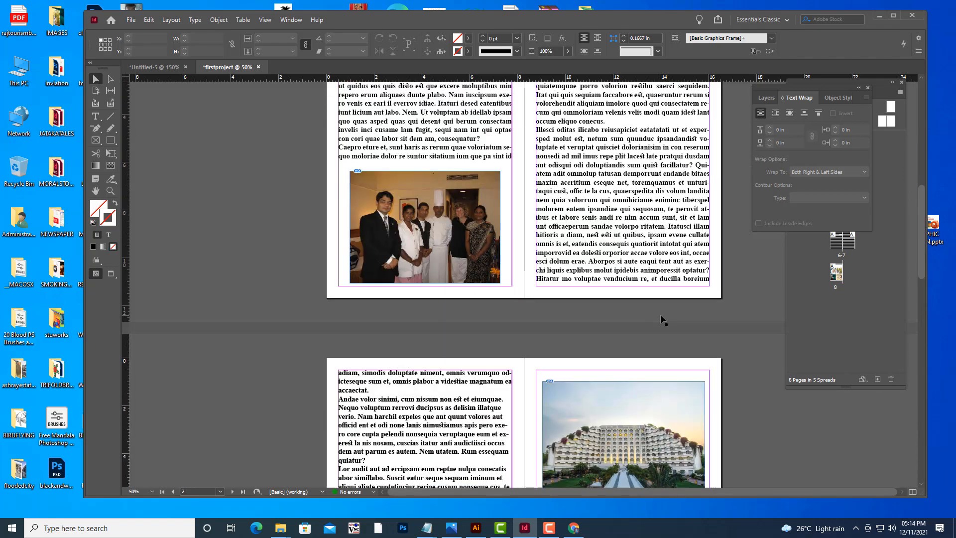
pyautogui.scroll(5, 662, 319)
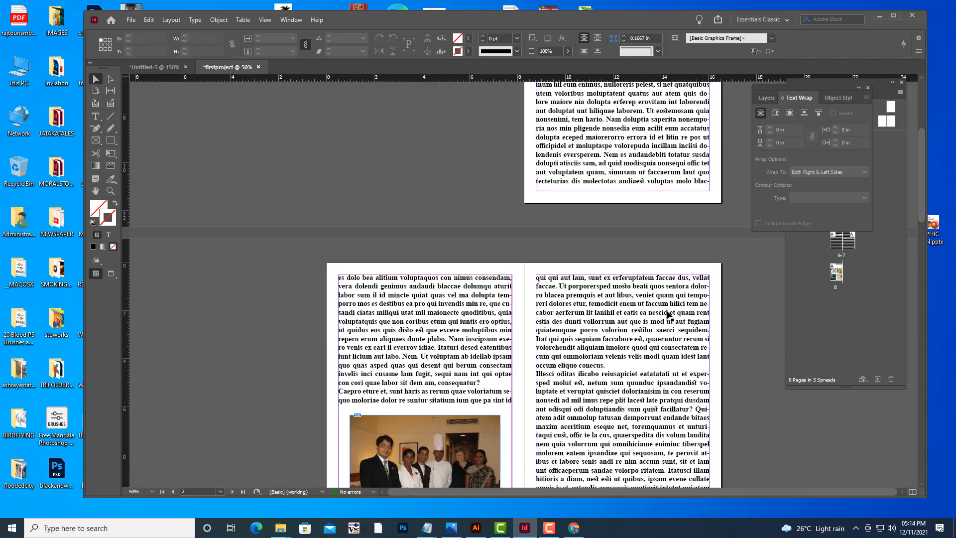
pyautogui.scroll(-5, 668, 314)
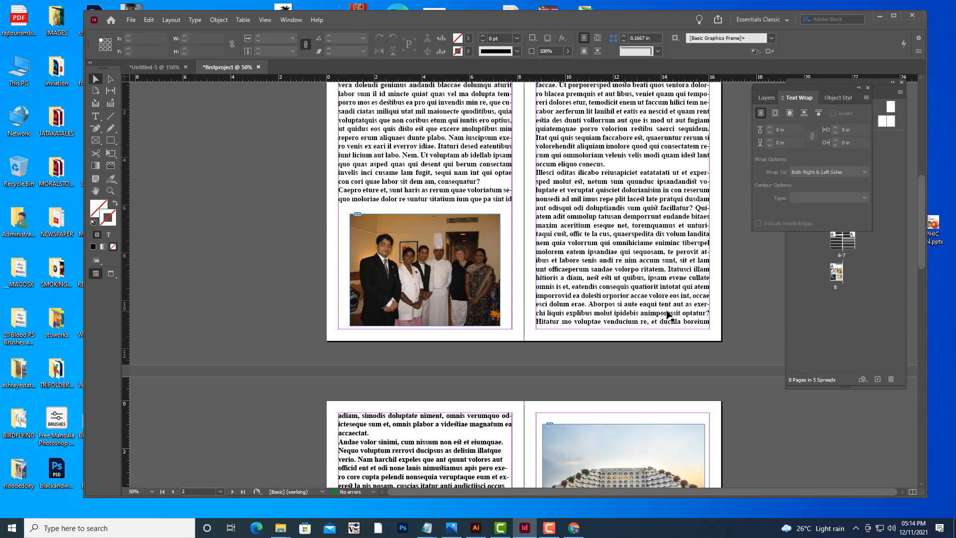
pyautogui.scroll(10, 668, 314)
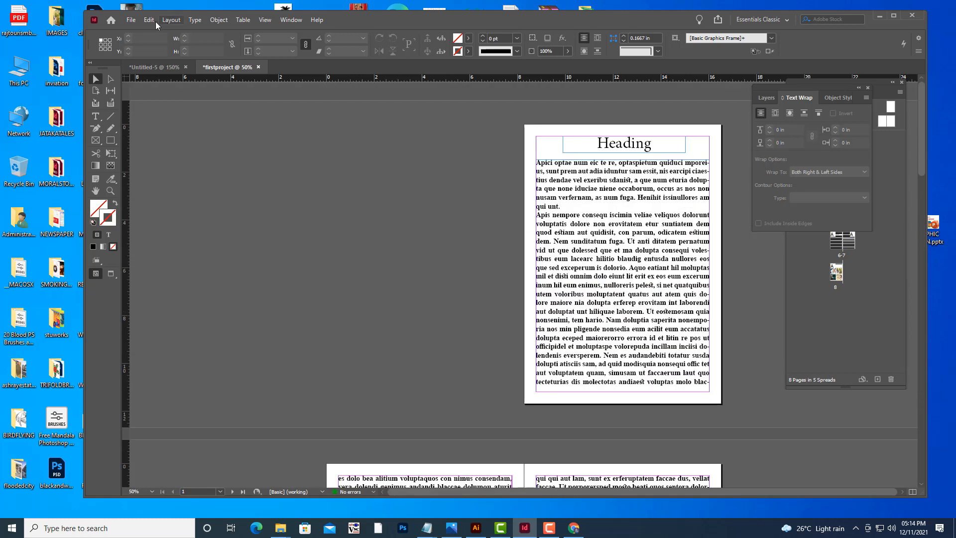
# Export the document as firstproject.pdf, Adobe PDF (Print), into the girlimages folder on the Desktop.
pyautogui.click(133, 21)
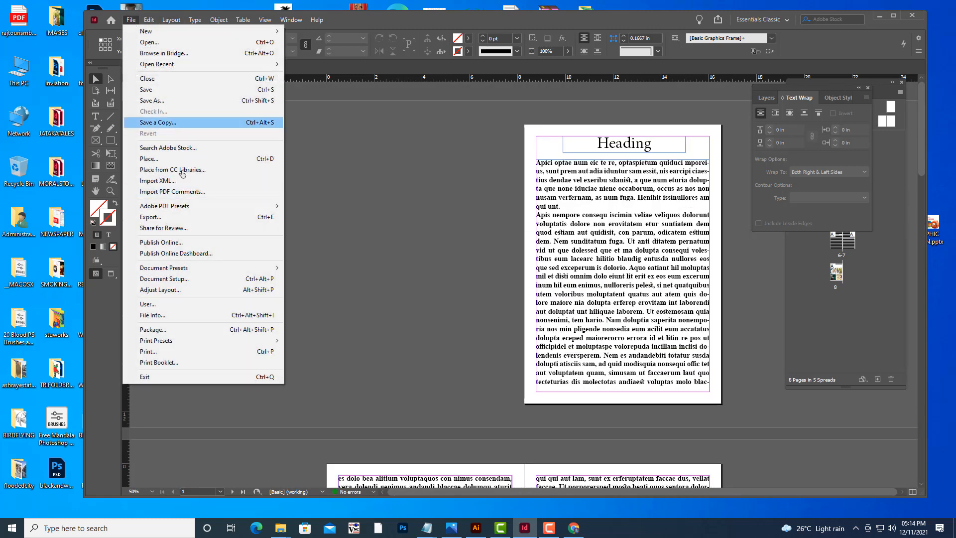
pyautogui.click(193, 219)
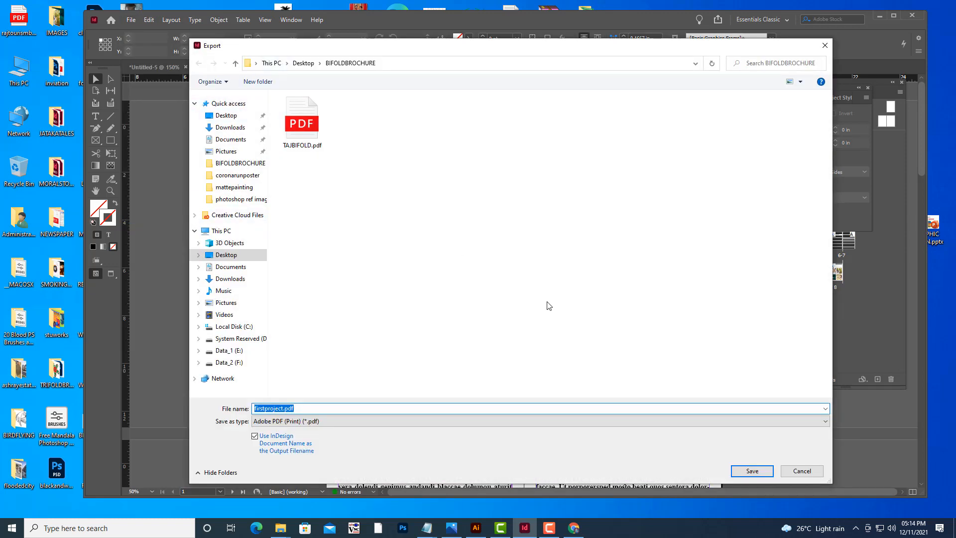
pyautogui.click(226, 115)
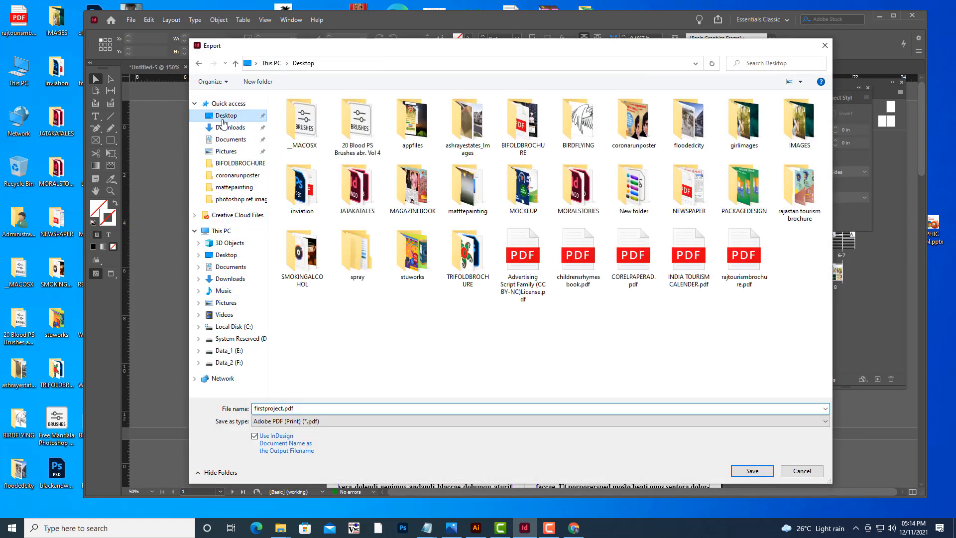
pyautogui.doubleClick(754, 118)
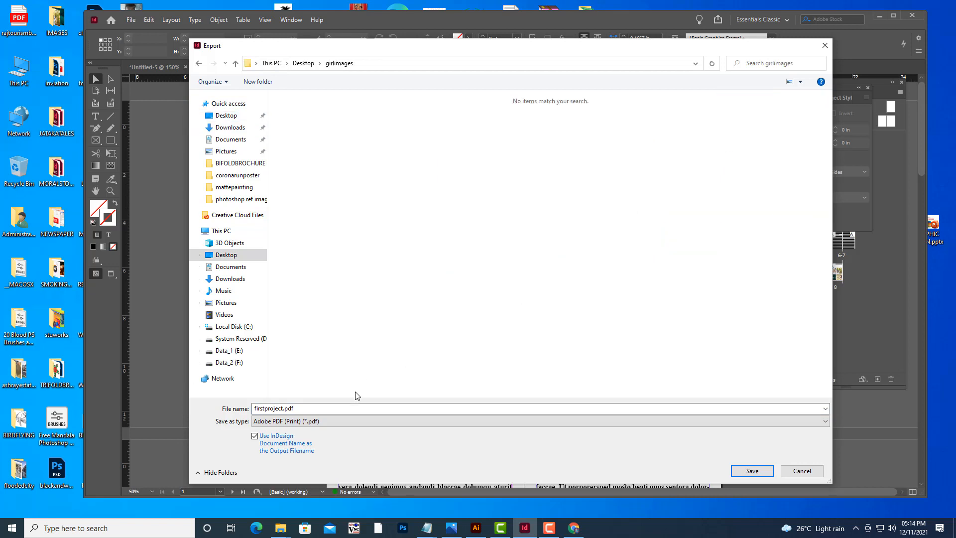
pyautogui.doubleClick(335, 407)
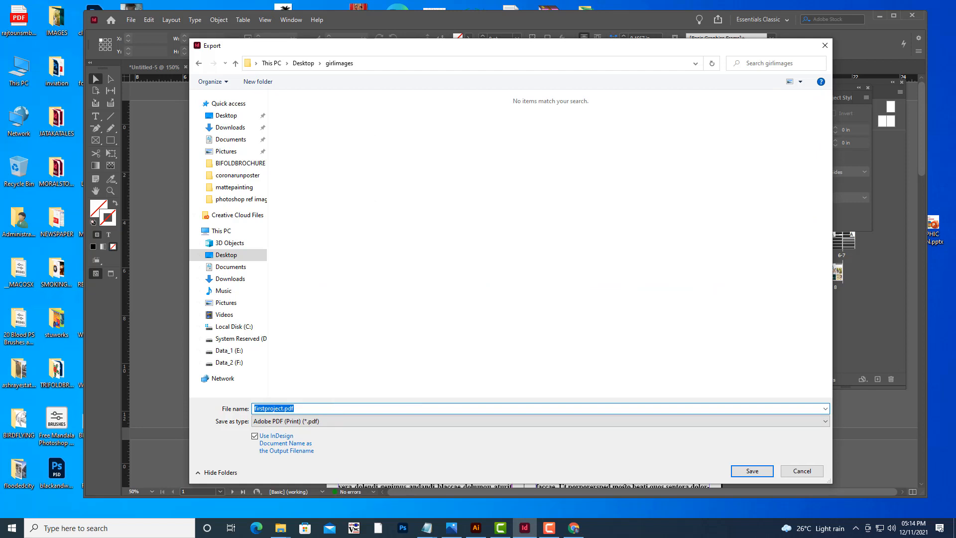
pyautogui.click(549, 528)
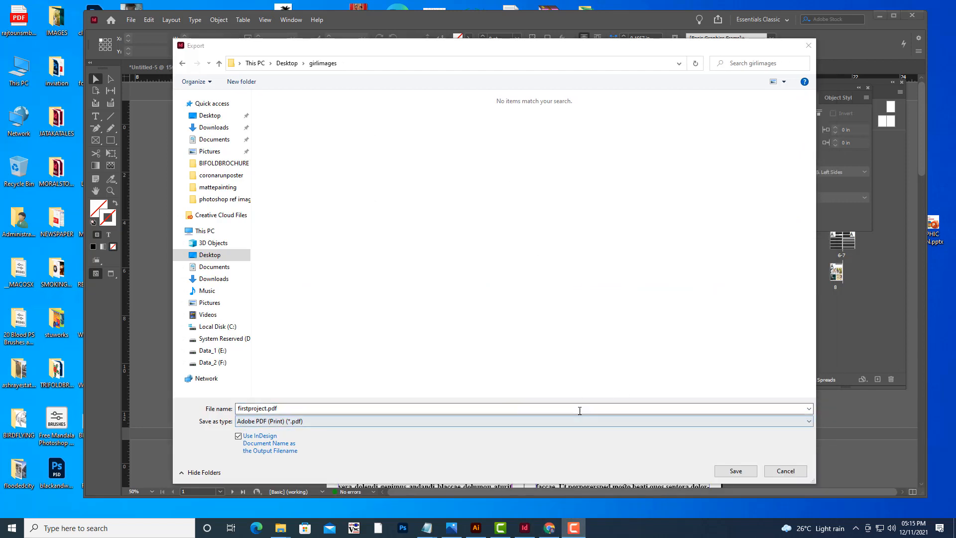
pyautogui.moveTo(385, 53); pyautogui.dragTo(465, 22)
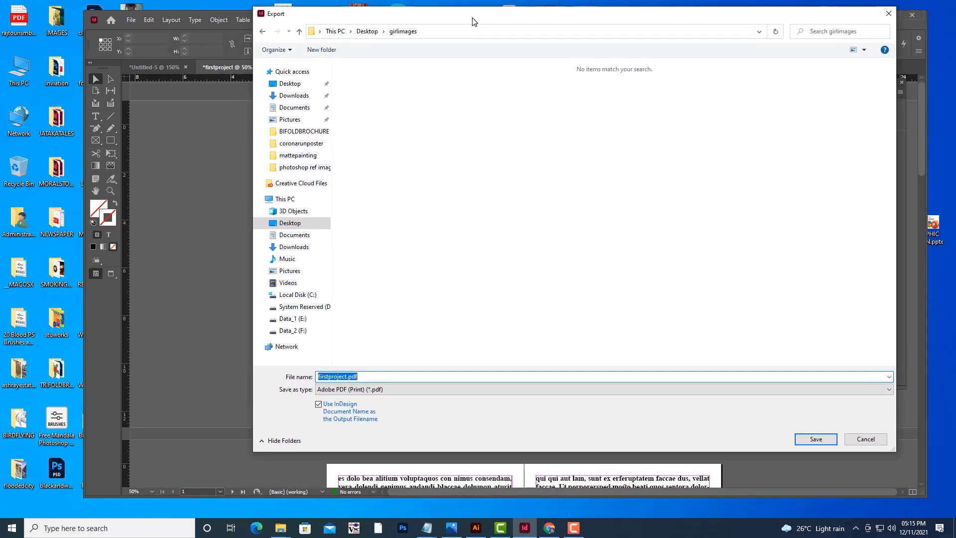
pyautogui.click(381, 377)
pyautogui.click(817, 439)
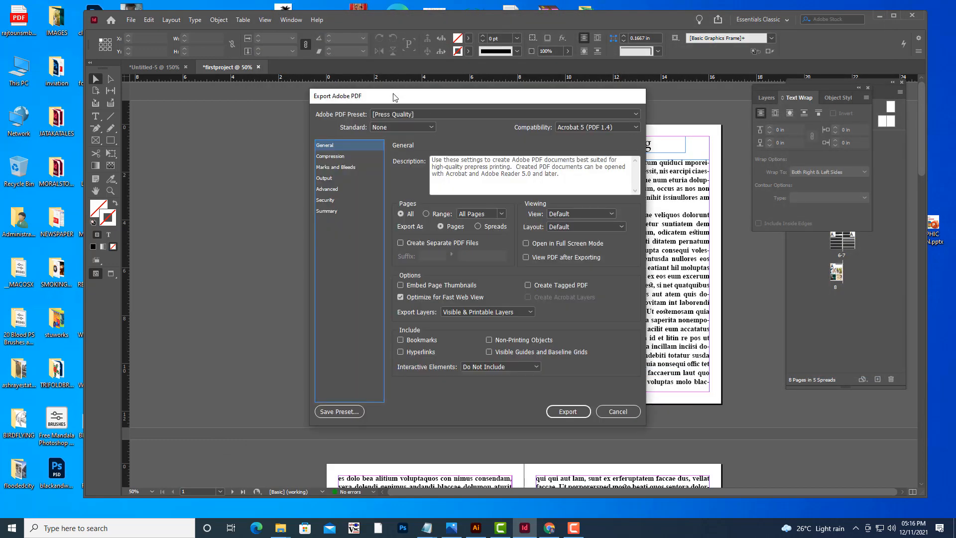
# Choose the Press Quality Adobe PDF preset and export the PDF.
pyautogui.moveTo(395, 97); pyautogui.dragTo(416, 96)
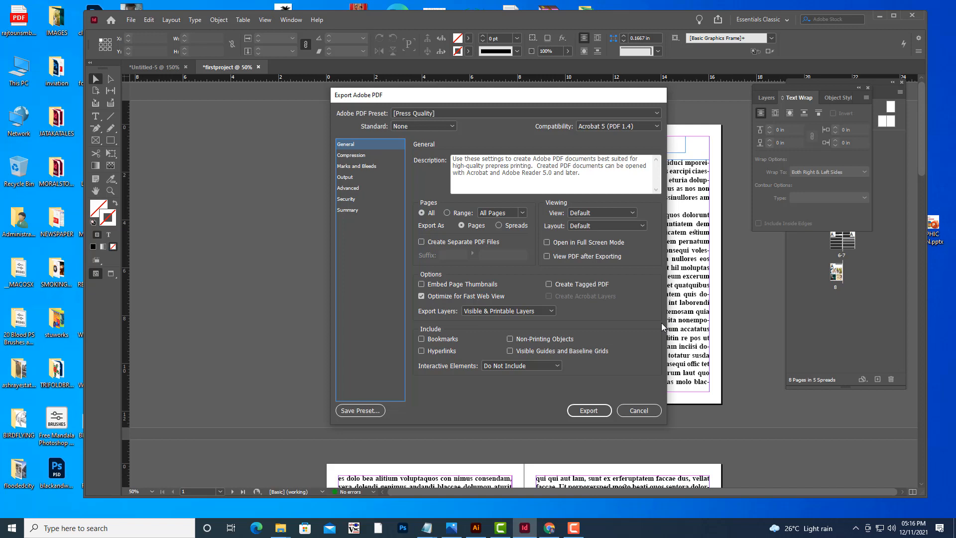
pyautogui.moveTo(443, 95); pyautogui.dragTo(459, 96)
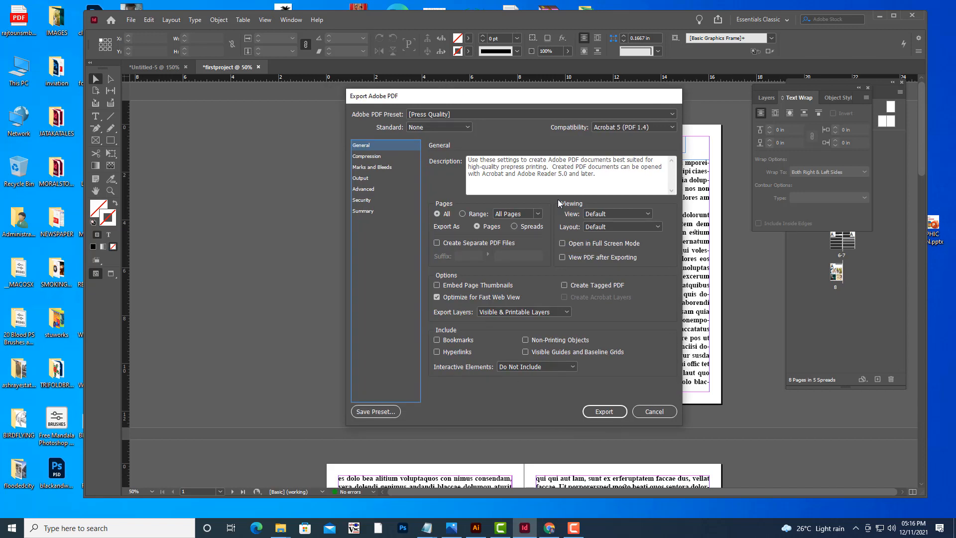
pyautogui.click(457, 115)
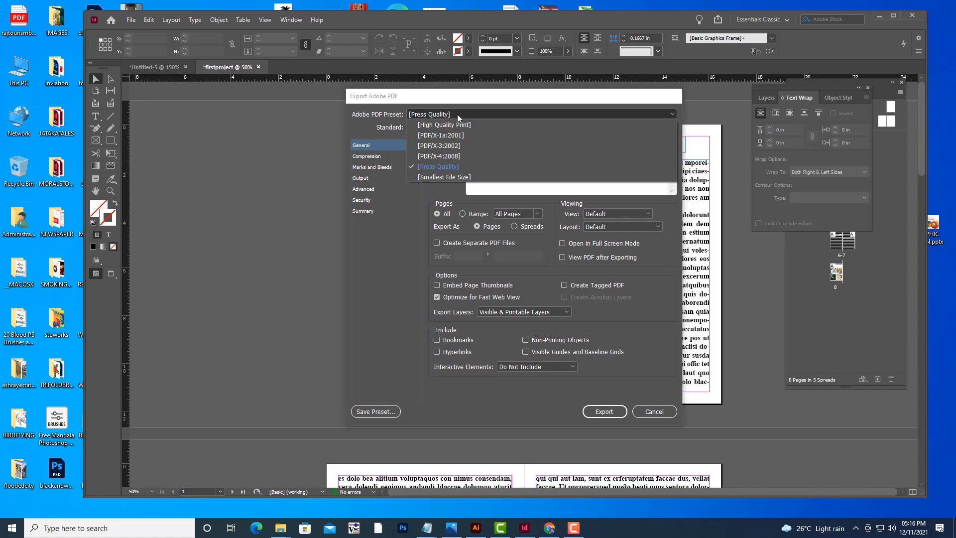
pyautogui.click(443, 168)
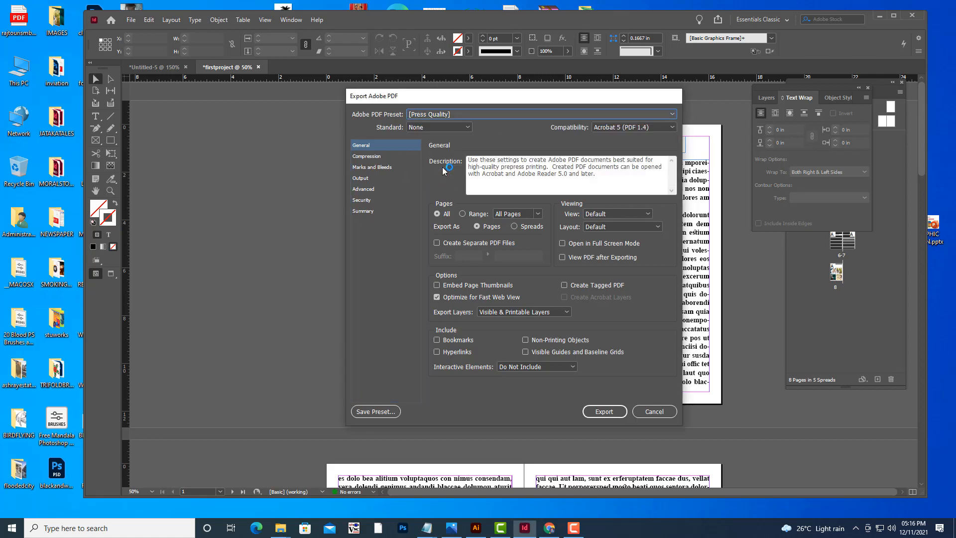
pyautogui.click(604, 412)
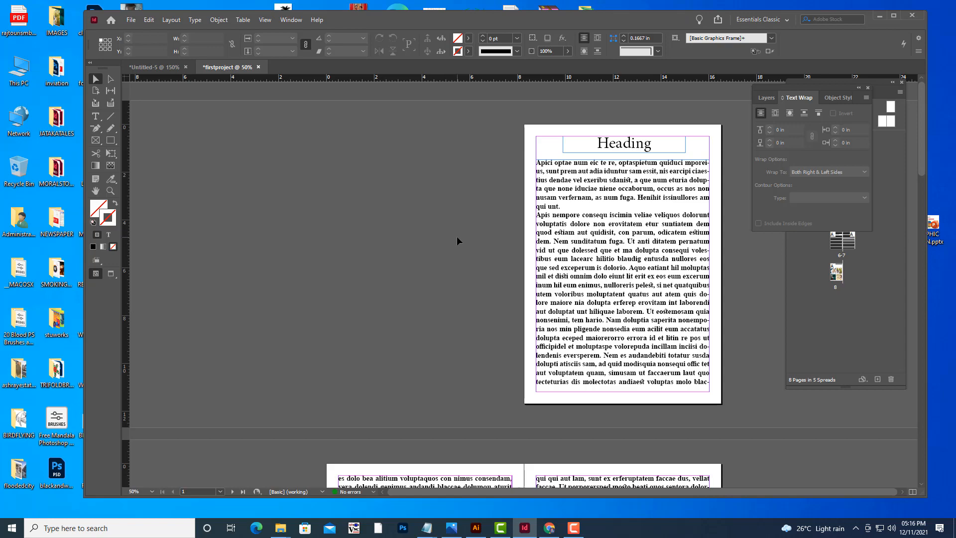
# Minimize InDesign and open the exported firstproject.pdf from the girlimages folder on the Desktop.
pyautogui.scroll(-5, 456, 236)
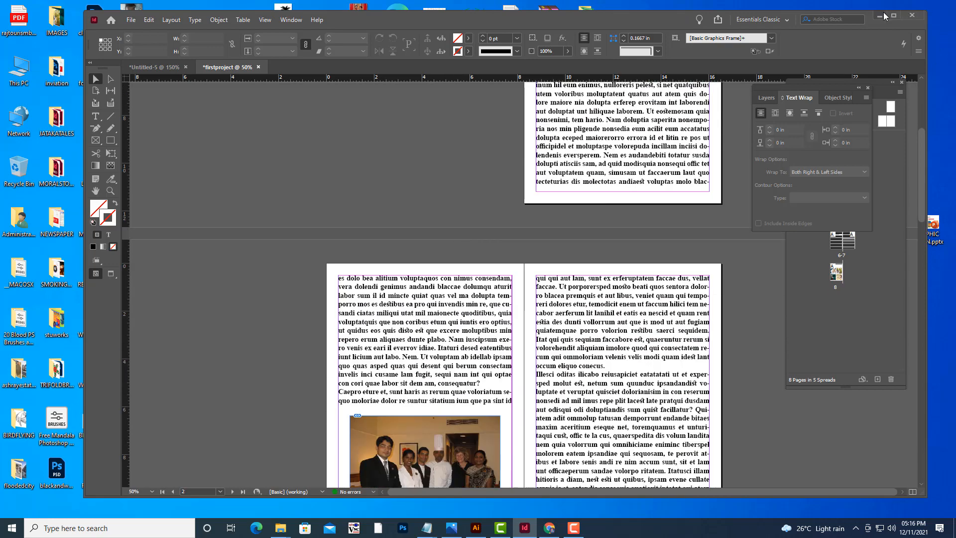
pyautogui.click(880, 15)
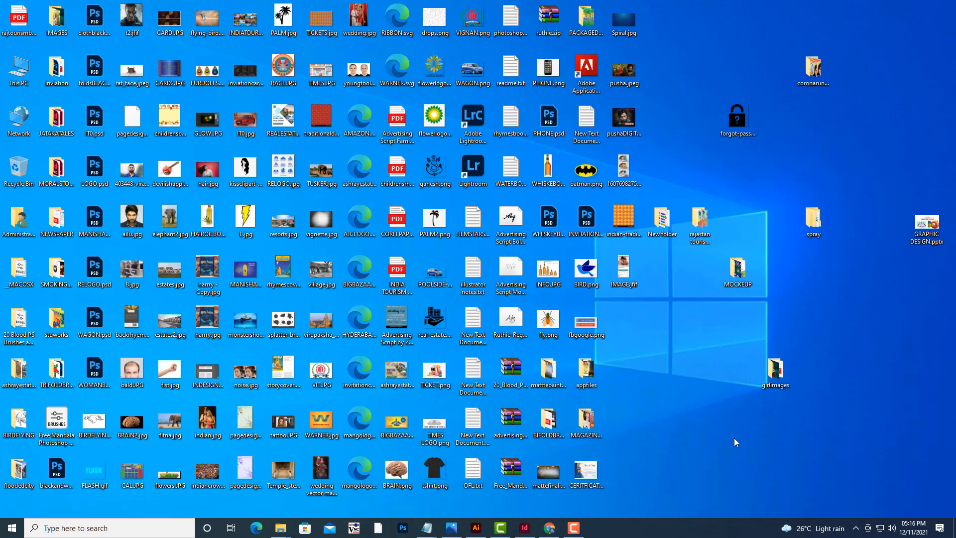
pyautogui.doubleClick(775, 371)
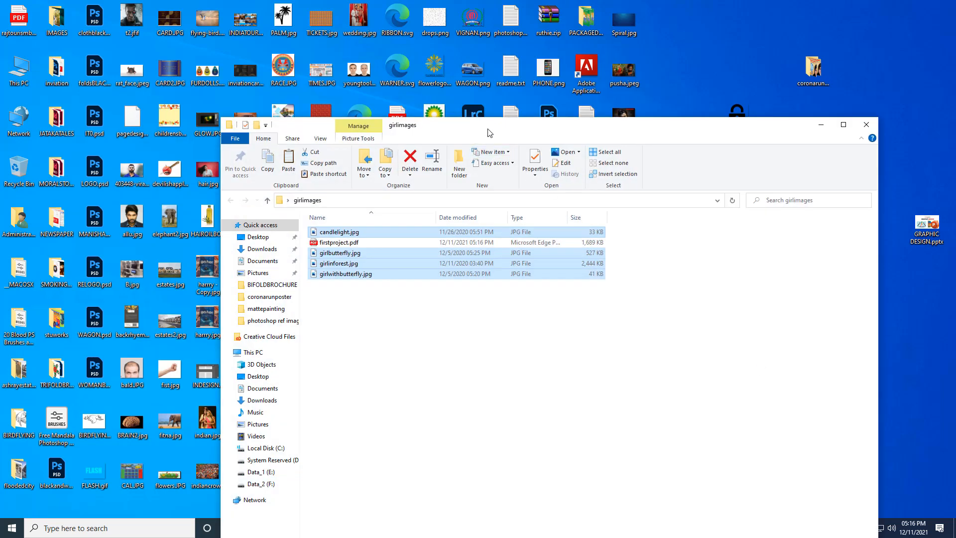
pyautogui.moveTo(488, 130); pyautogui.dragTo(604, 68)
pyautogui.click(458, 187)
pyautogui.doubleClick(458, 187)
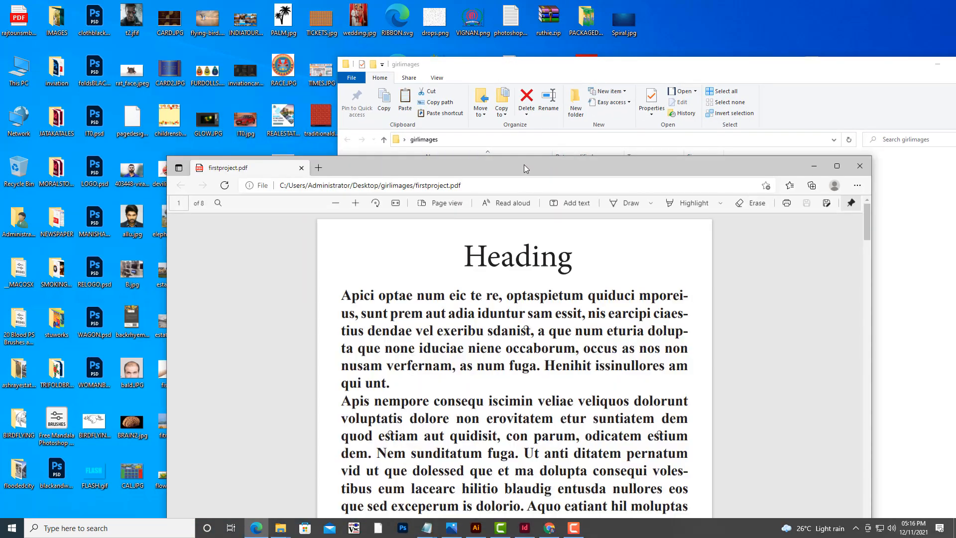
# Zoom out, switch the PDF viewer to two-page view, and scroll through the exported pages.
pyautogui.moveTo(524, 164); pyautogui.dragTo(521, 46)
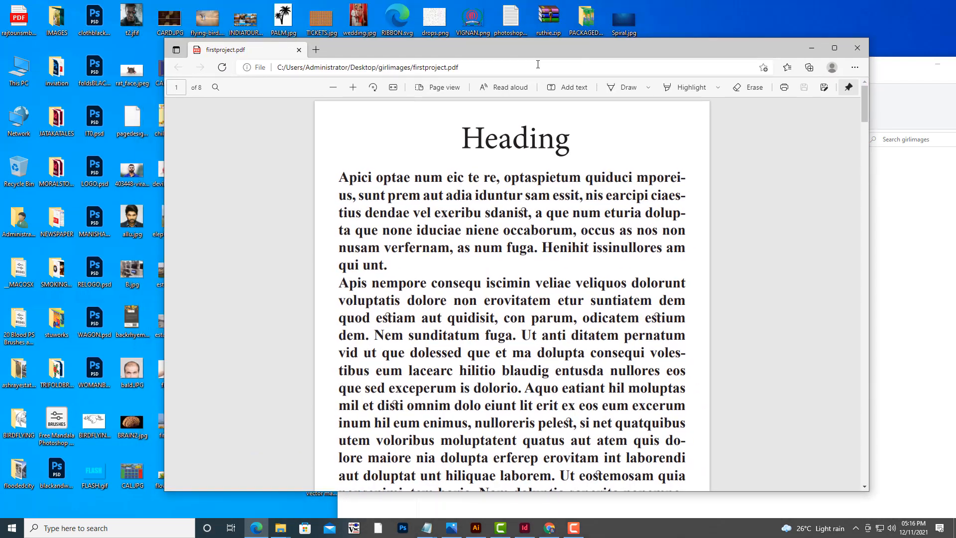
pyautogui.click(334, 88)
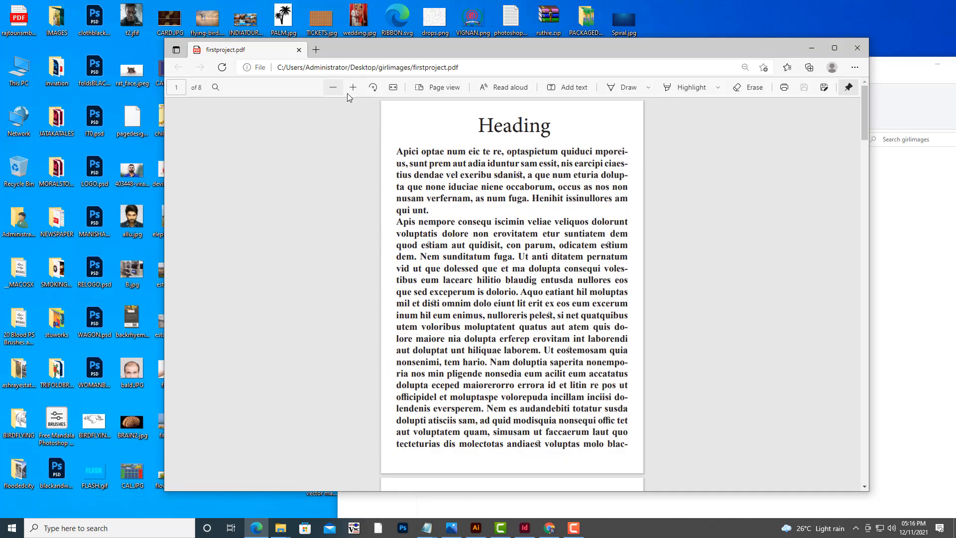
pyautogui.click(439, 88)
pyautogui.click(385, 129)
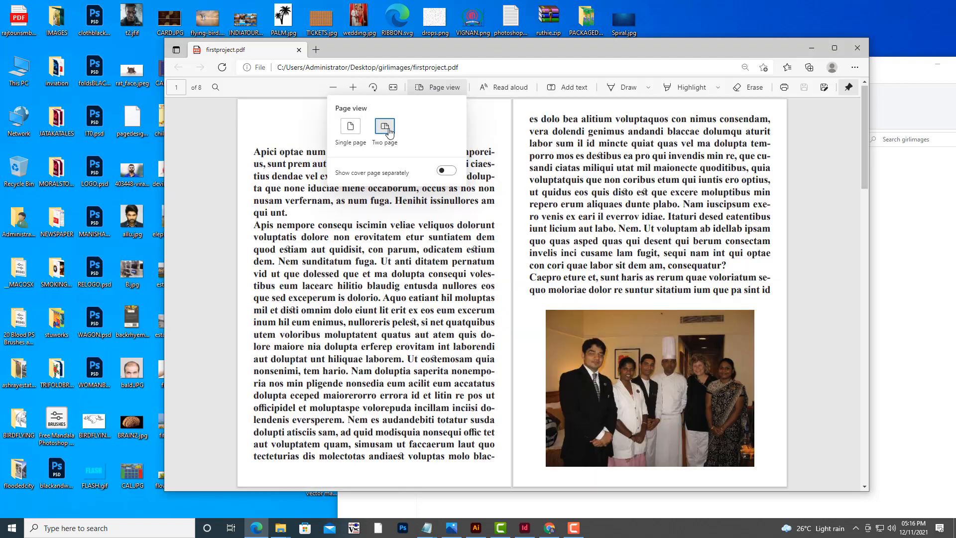
pyautogui.click(796, 252)
pyautogui.scroll(-7, 800, 255)
pyautogui.scroll(-15, 800, 255)
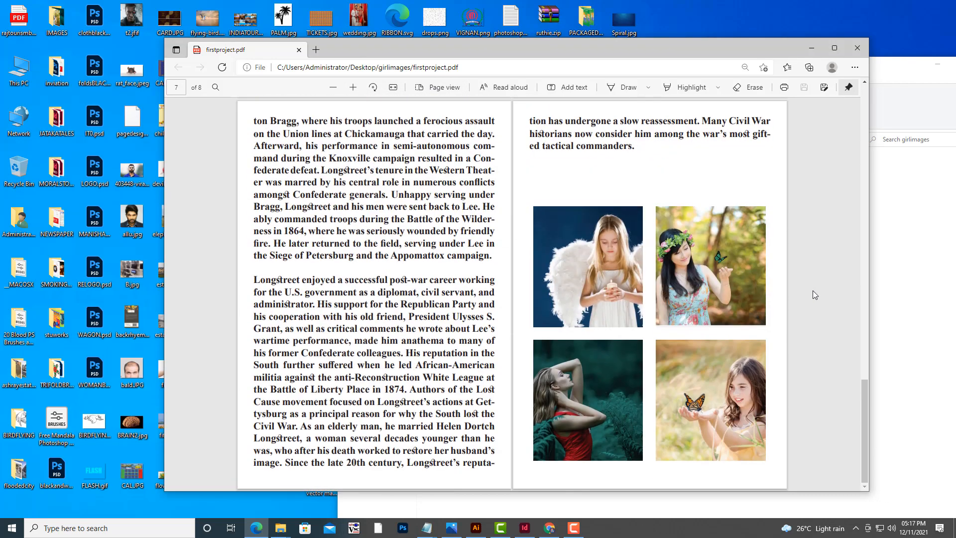
pyautogui.scroll(20, 835, 326)
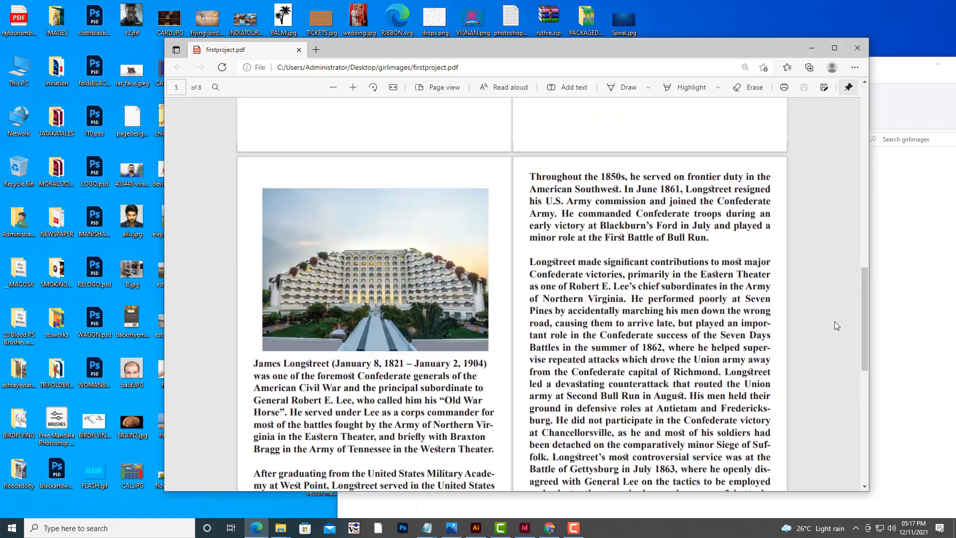
pyautogui.scroll(-10, 837, 325)
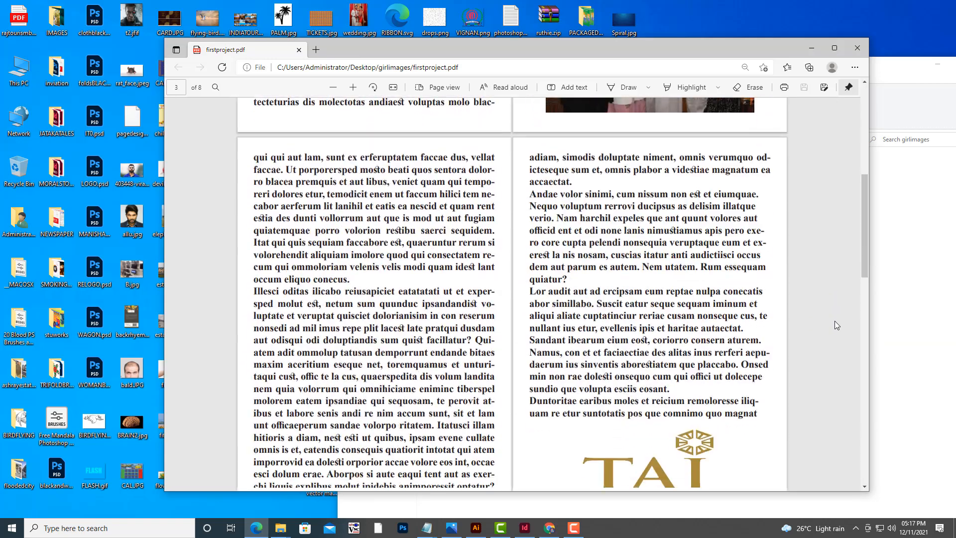
# Review the exported PDF's pages again, zooming out to inspect the full spreads with text, logo and images.
pyautogui.scroll(-4, 835, 321)
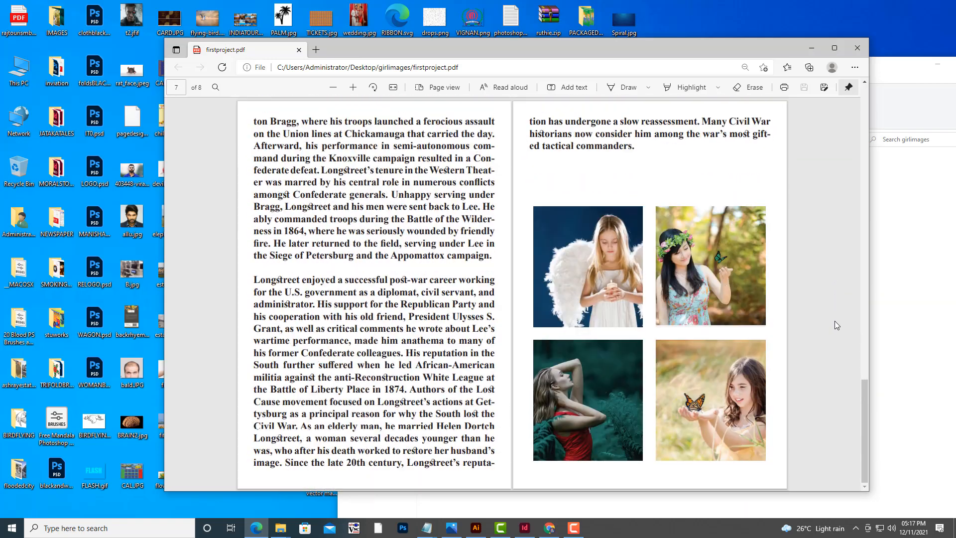
pyautogui.scroll(12, 835, 321)
pyautogui.scroll(3, 835, 322)
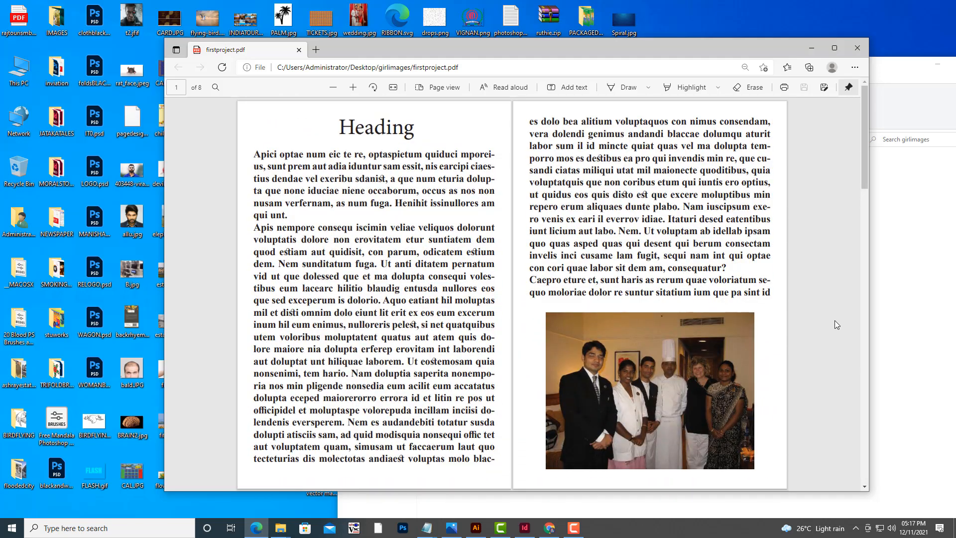
pyautogui.scroll(-5, 835, 322)
pyautogui.scroll(5, 835, 321)
pyautogui.click(331, 89)
pyautogui.click(331, 88)
pyautogui.click(331, 89)
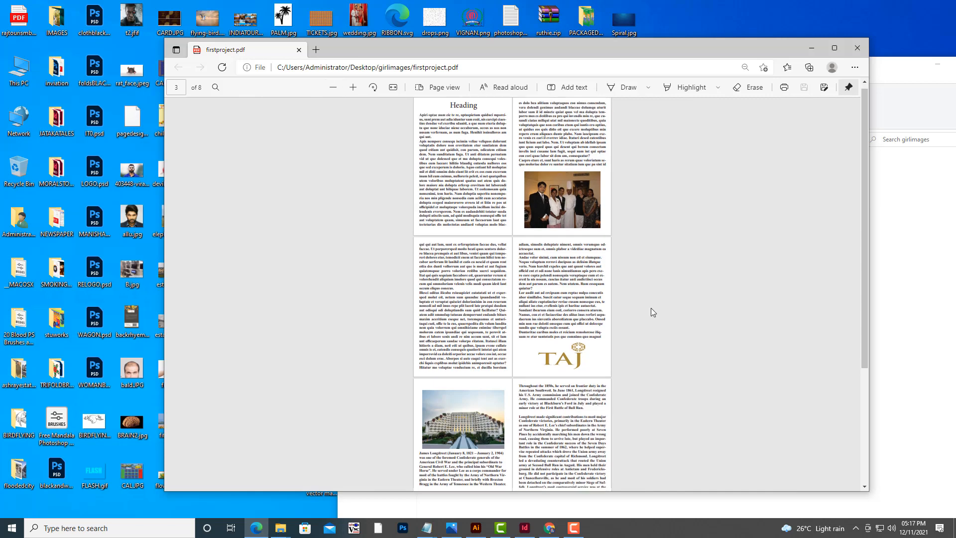
pyautogui.scroll(-3, 651, 308)
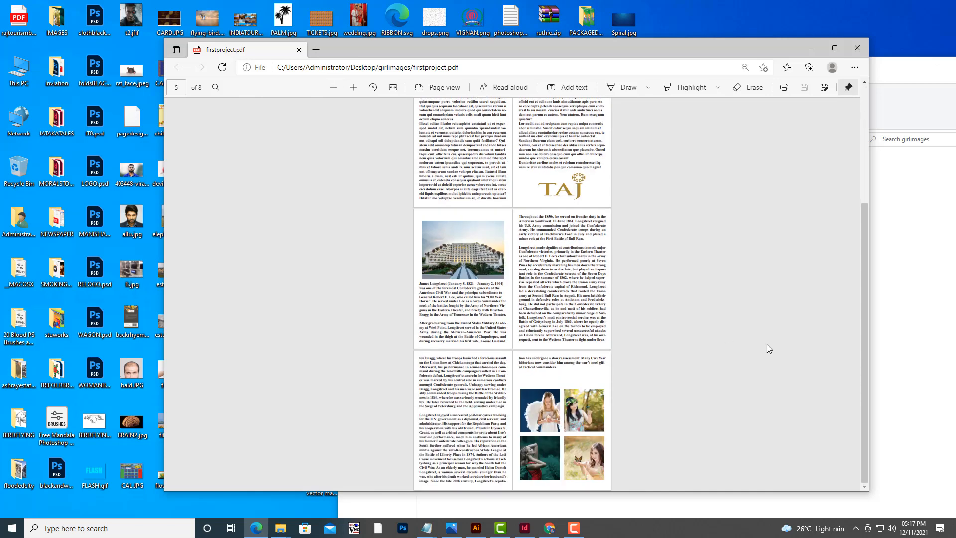
pyautogui.scroll(3, 767, 344)
pyautogui.scroll(-3, 767, 349)
# Close the PDF viewer and the girlimages folder window, and switch back to the firstproject document in InDesign.
pyautogui.click(855, 50)
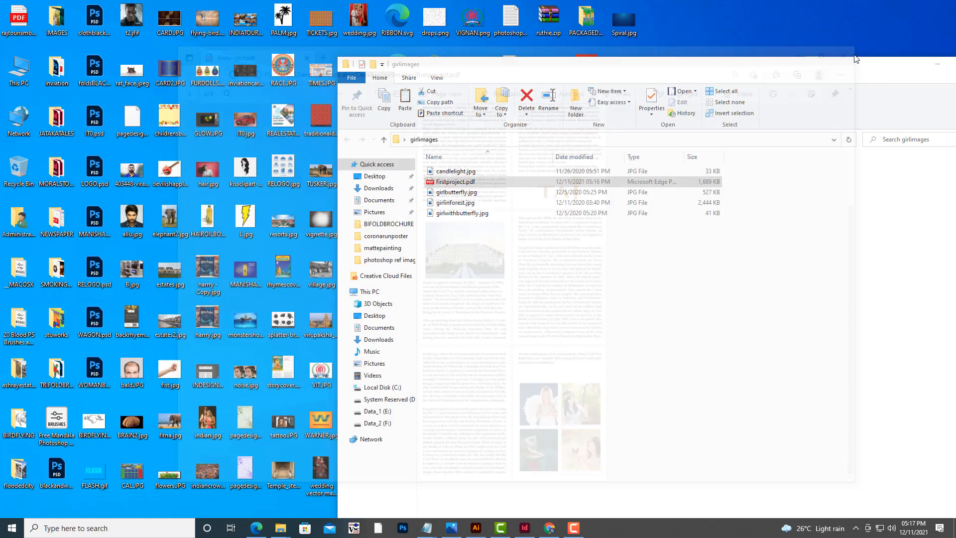
pyautogui.moveTo(874, 69); pyautogui.dragTo(825, 67)
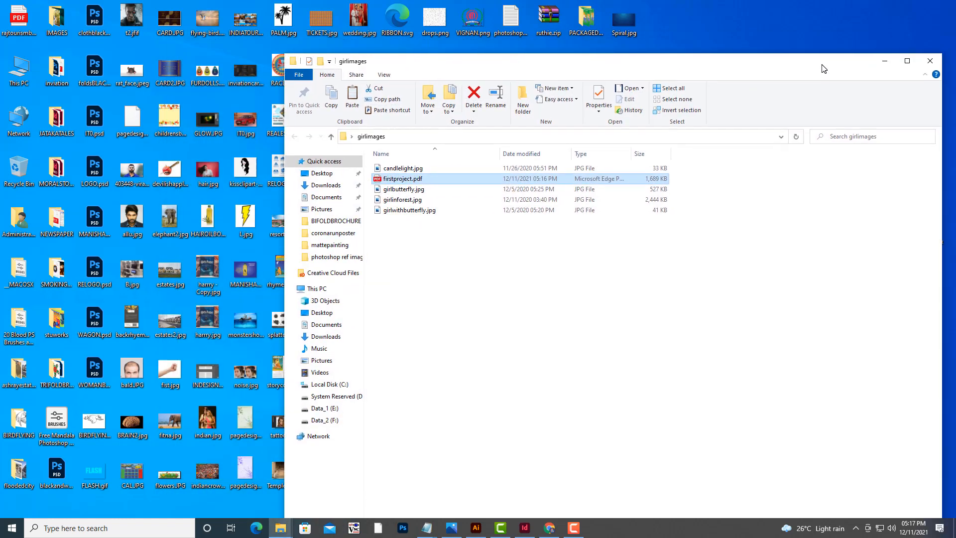
pyautogui.click(929, 61)
pyautogui.moveTo(526, 531)
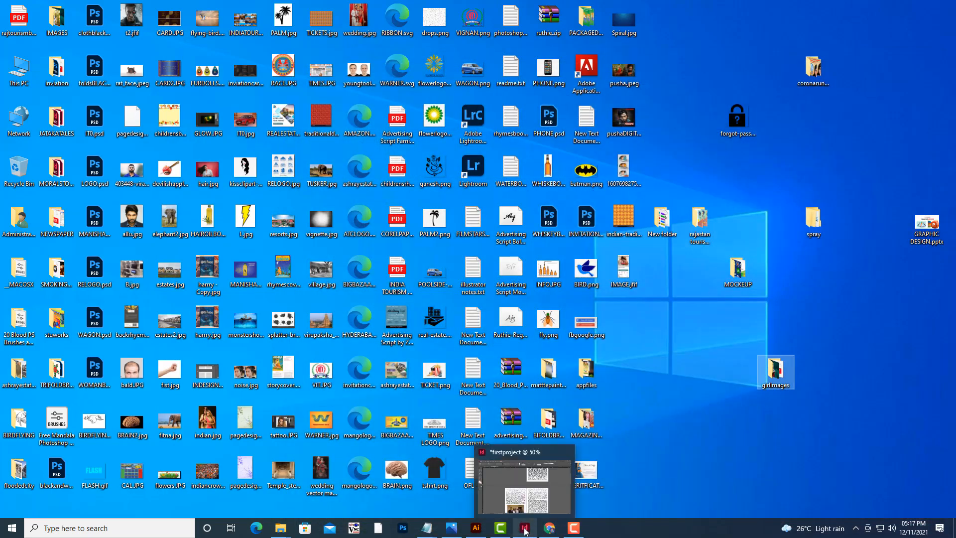
pyautogui.click(529, 494)
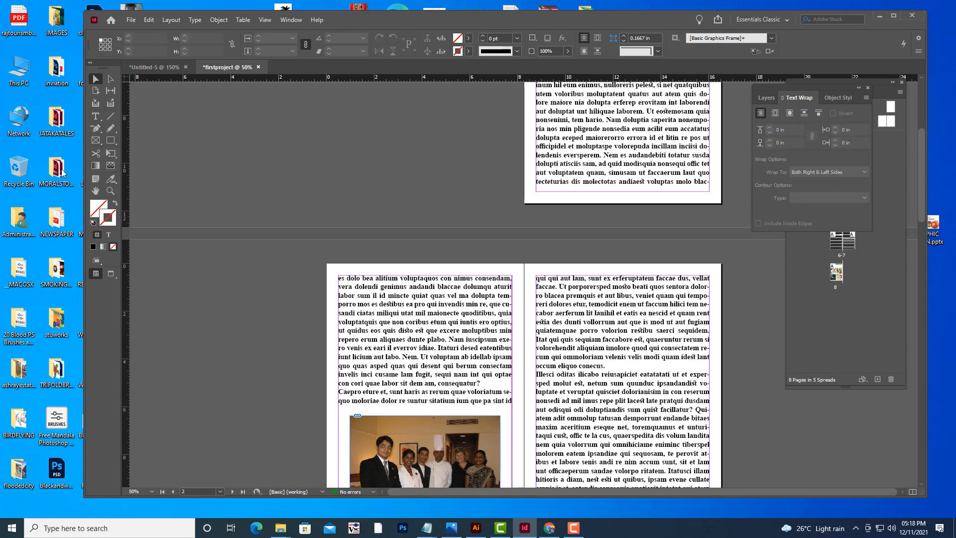
# Minimize InDesign to return to the desktop.
pyautogui.scroll(3, 576, 152)
pyautogui.scroll(2, 577, 153)
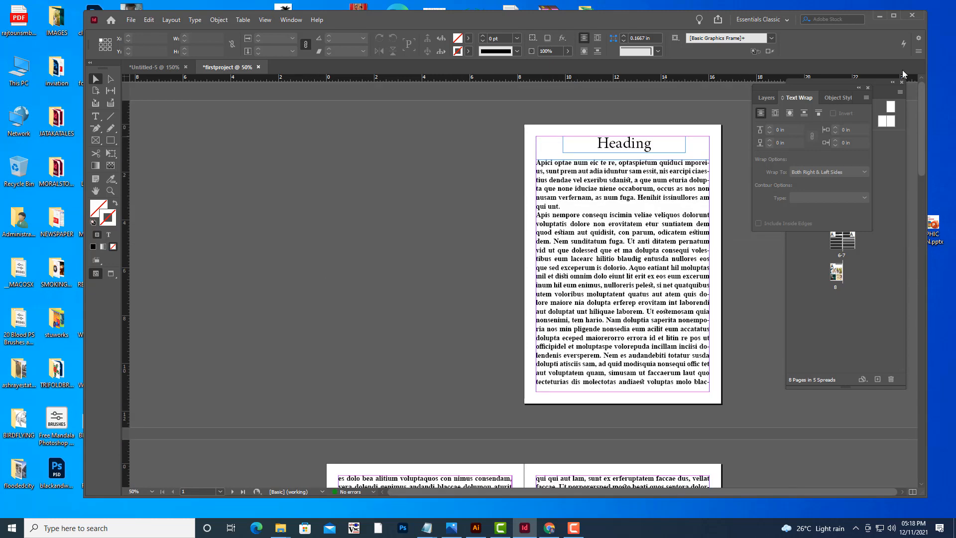
pyautogui.click(879, 19)
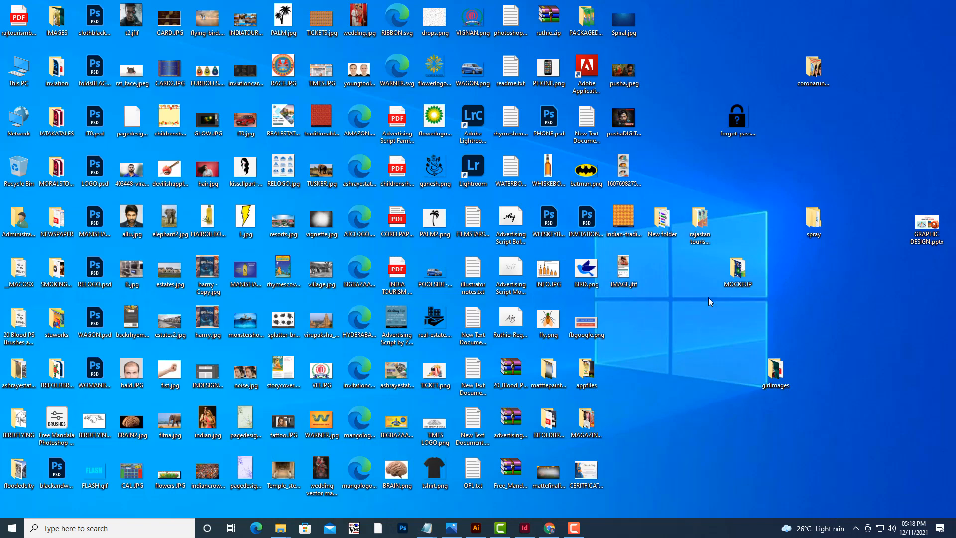
# Open This PC, then the Data_1 (E:) drive, then the NEWDESKFILES folder.
pyautogui.doubleClick(19, 70)
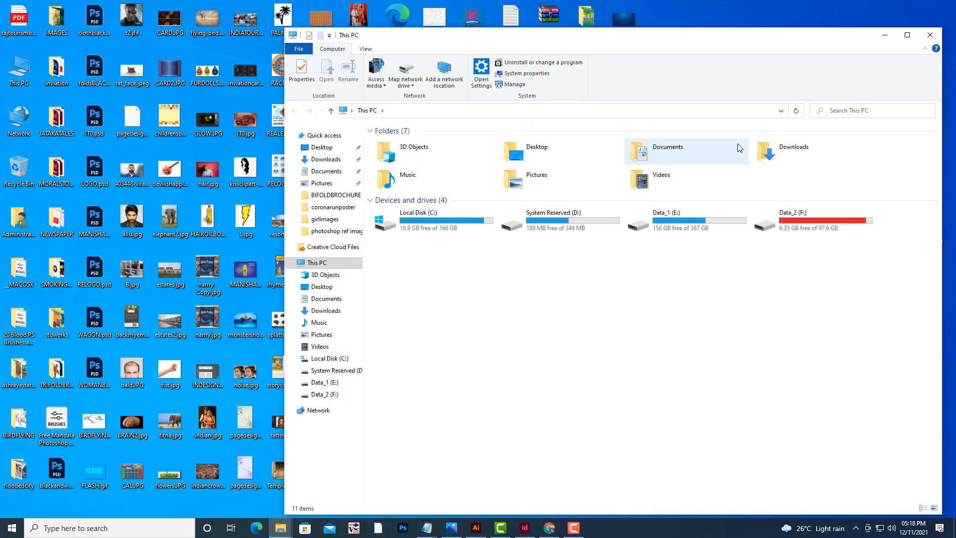
pyautogui.doubleClick(697, 218)
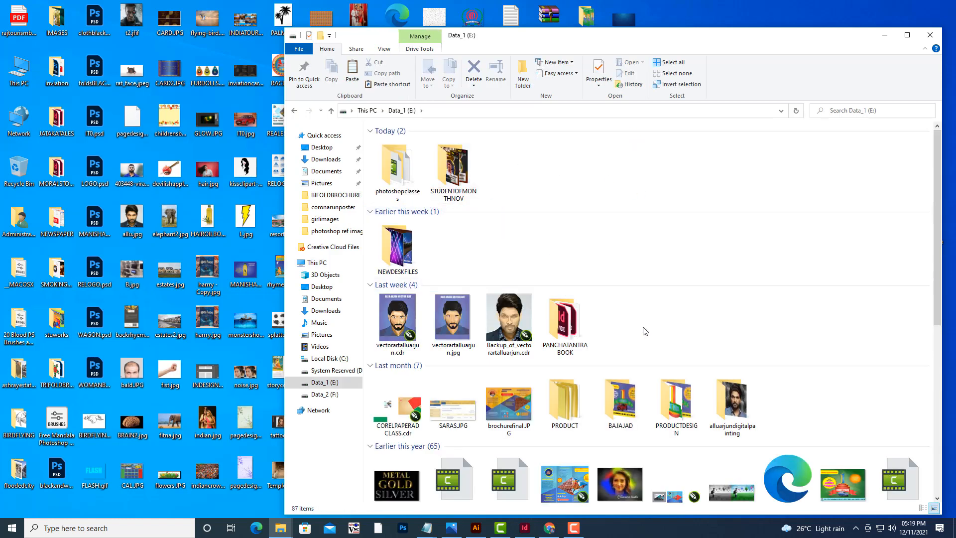
pyautogui.doubleClick(398, 246)
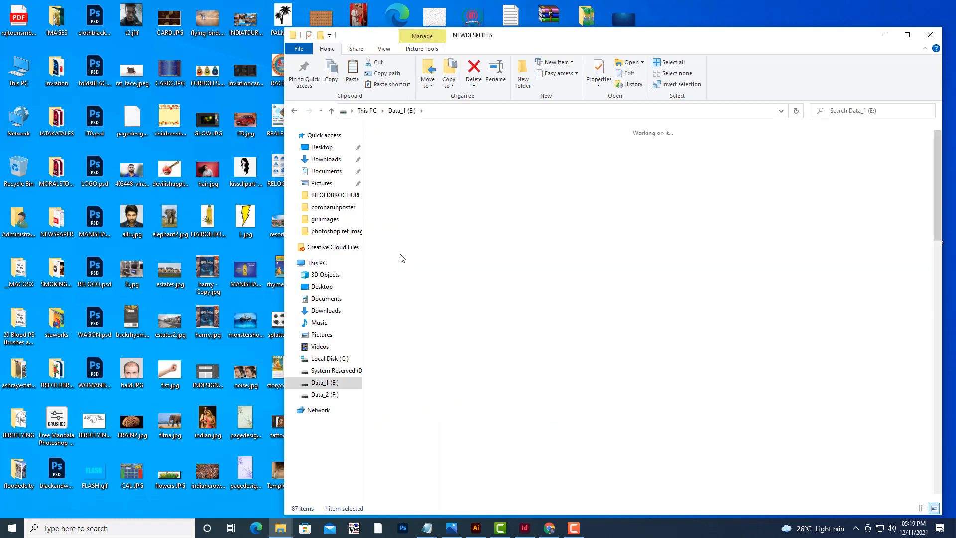
# Open TOPIC.txt from the NEWDESKFILES folder to read it, then close Notepad.
pyautogui.scroll(-6, 778, 194)
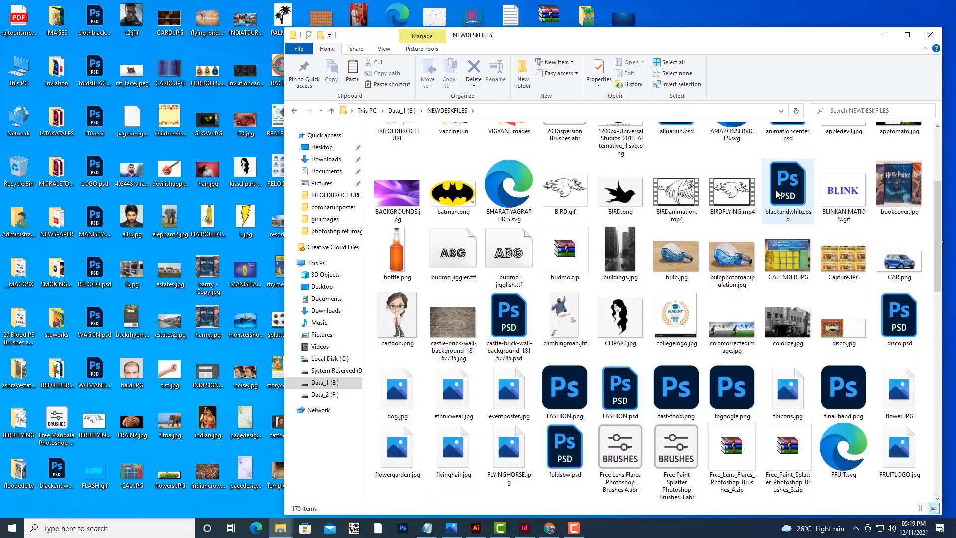
pyautogui.scroll(-3, 776, 190)
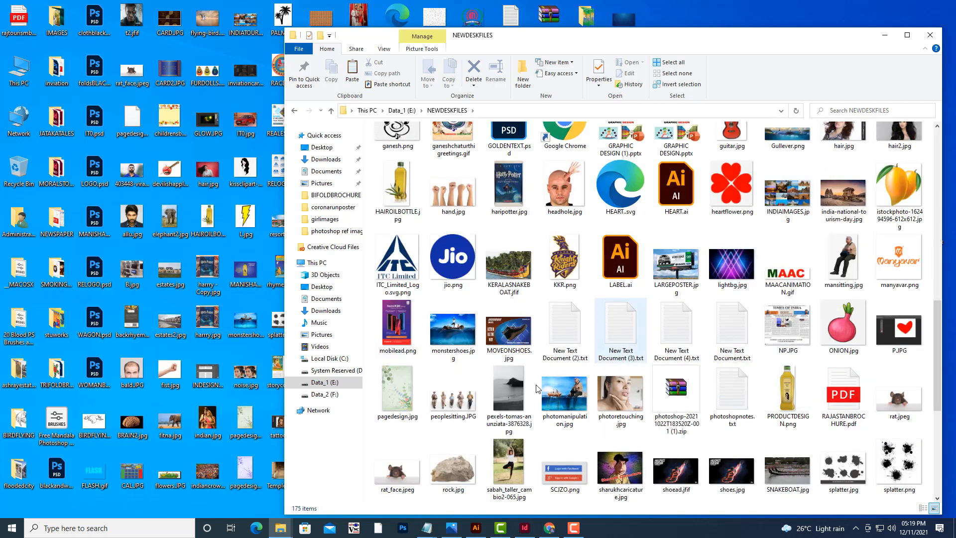
pyautogui.scroll(-3, 627, 297)
pyautogui.doubleClick(676, 381)
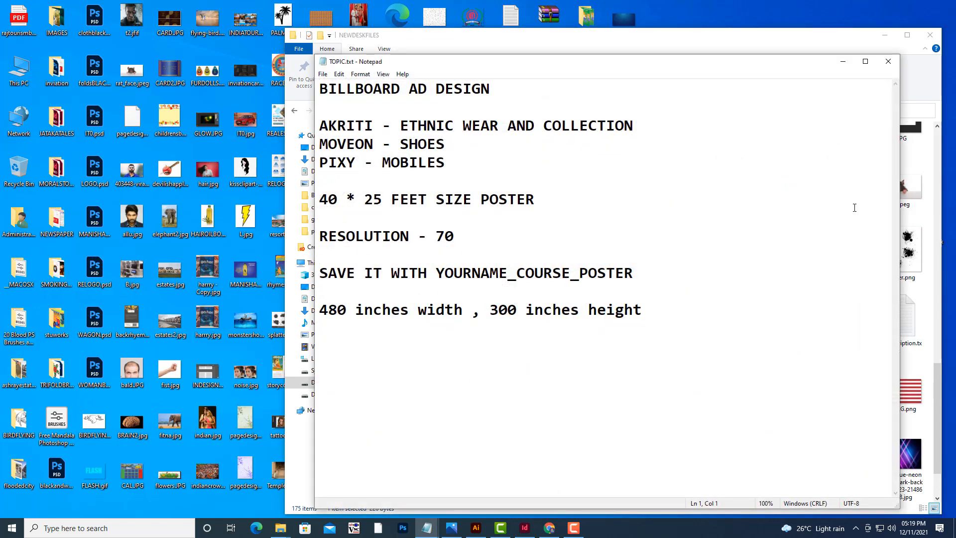
pyautogui.click(888, 61)
# Copy the WATERBOOKCONTENT.txt file from the NEWDESKFILES folder.
pyautogui.scroll(-1, 888, 290)
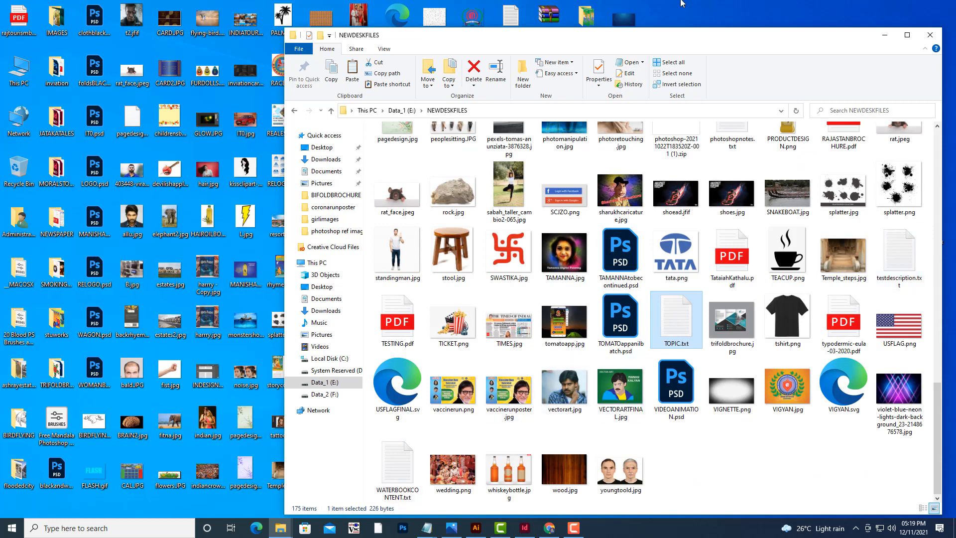
pyautogui.click(393, 458)
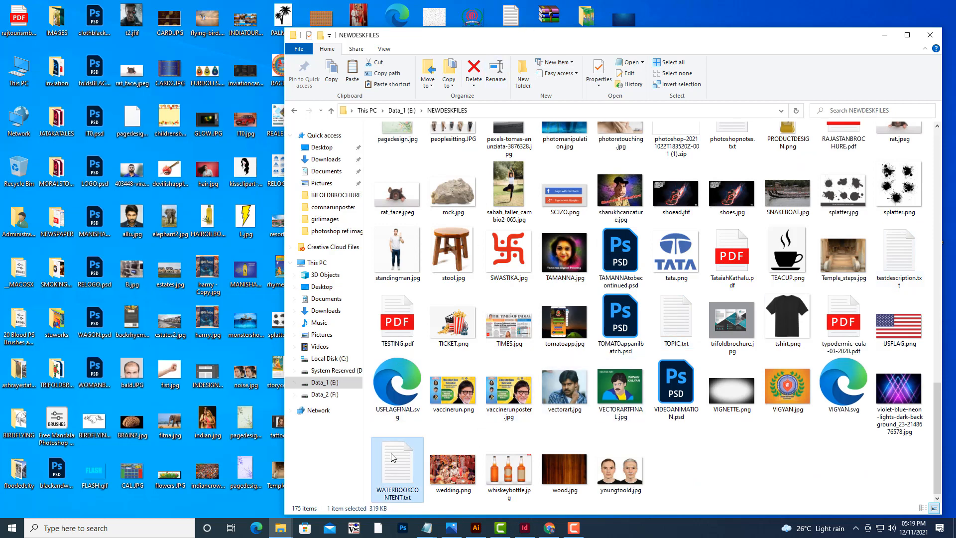
pyautogui.rightClick(393, 457)
pyautogui.click(423, 396)
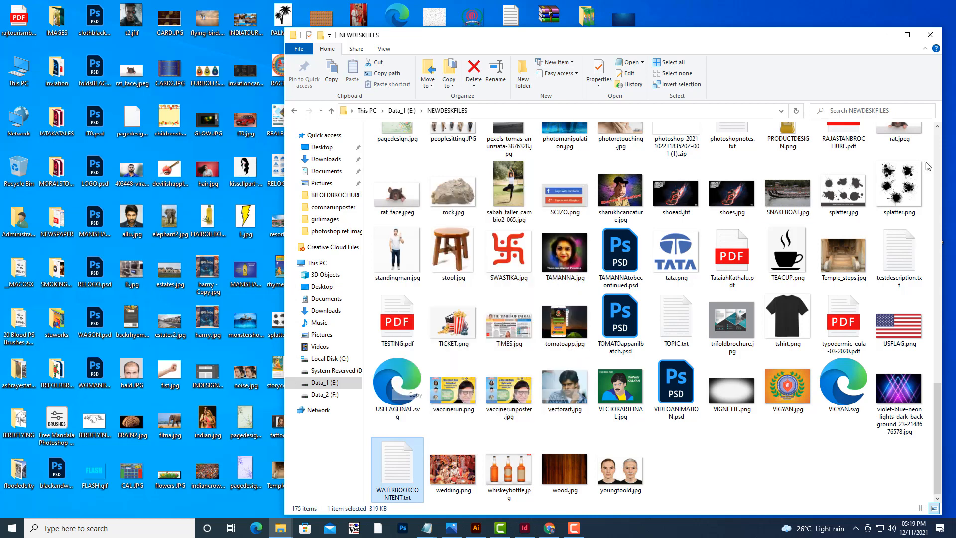
# Minimize the folder window and paste WATERBOOKCONTENT.txt onto the desktop, replacing the existing file.
pyautogui.click(885, 34)
pyautogui.rightClick(665, 321)
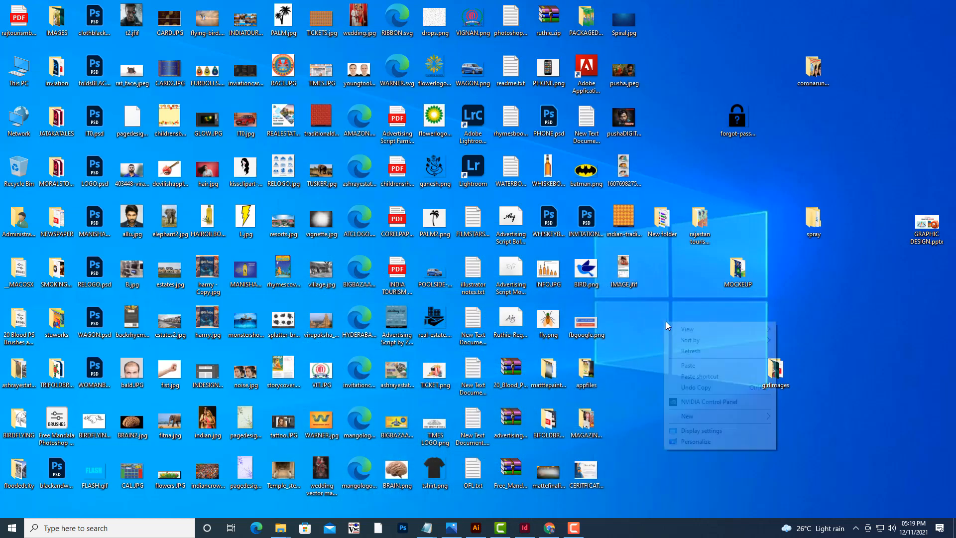
pyautogui.click(695, 366)
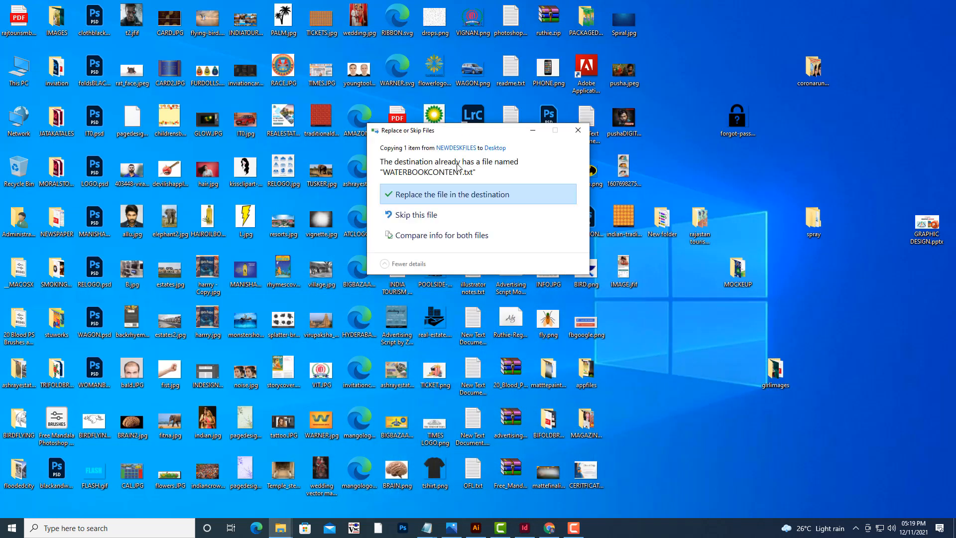
pyautogui.click(463, 194)
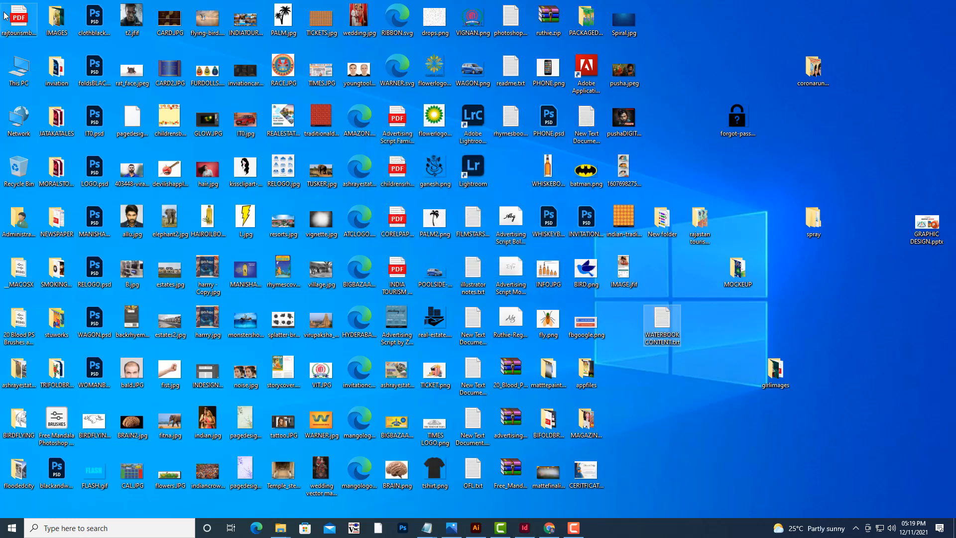
# Open WATERBOOKCONTENT.txt from the desktop, read through the water text, then minimize Notepad.
pyautogui.doubleClick(660, 328)
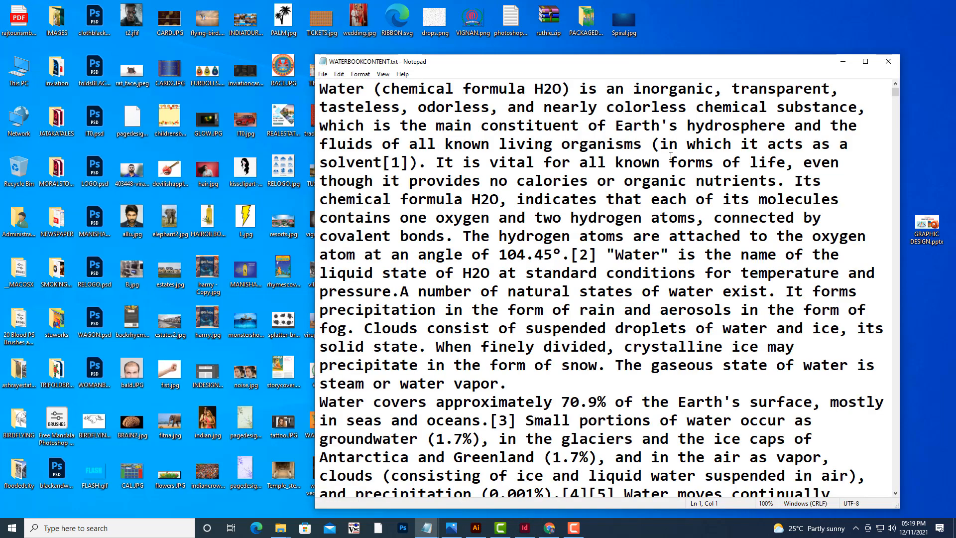
pyautogui.scroll(-20, 671, 156)
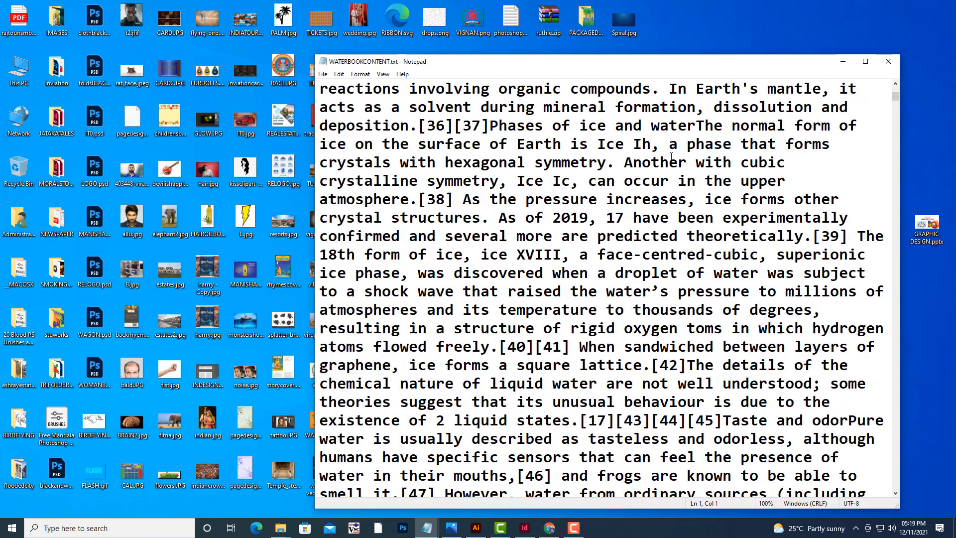
pyautogui.scroll(-20, 671, 155)
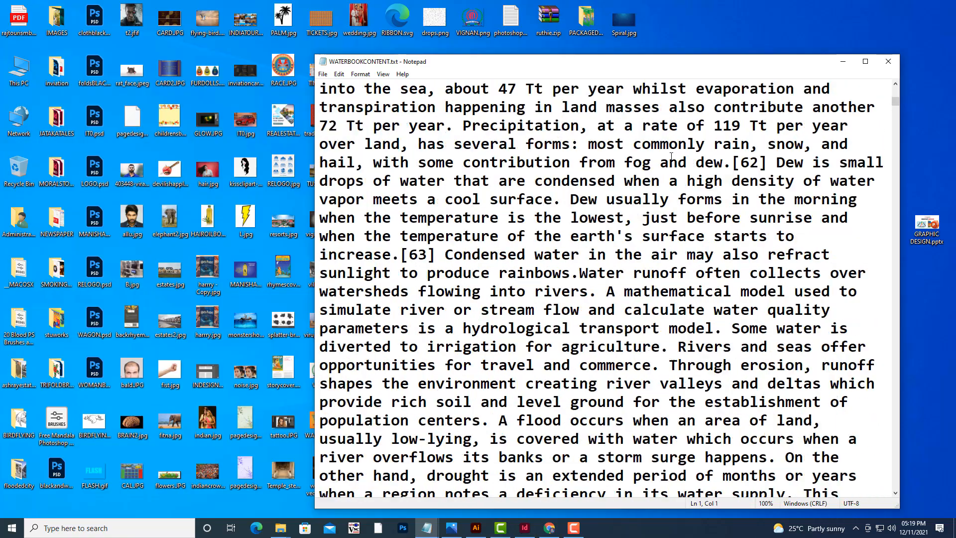
pyautogui.scroll(-20, 671, 155)
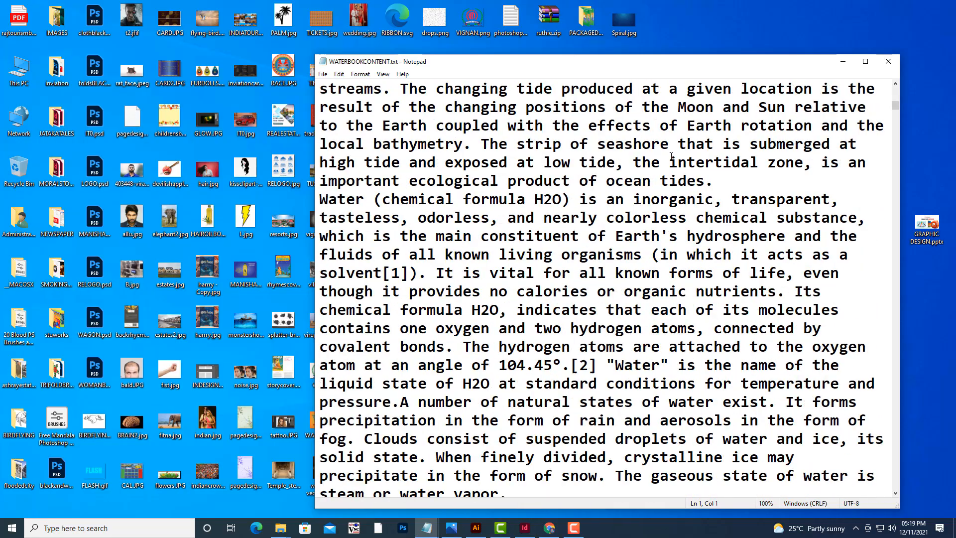
pyautogui.scroll(-15, 671, 155)
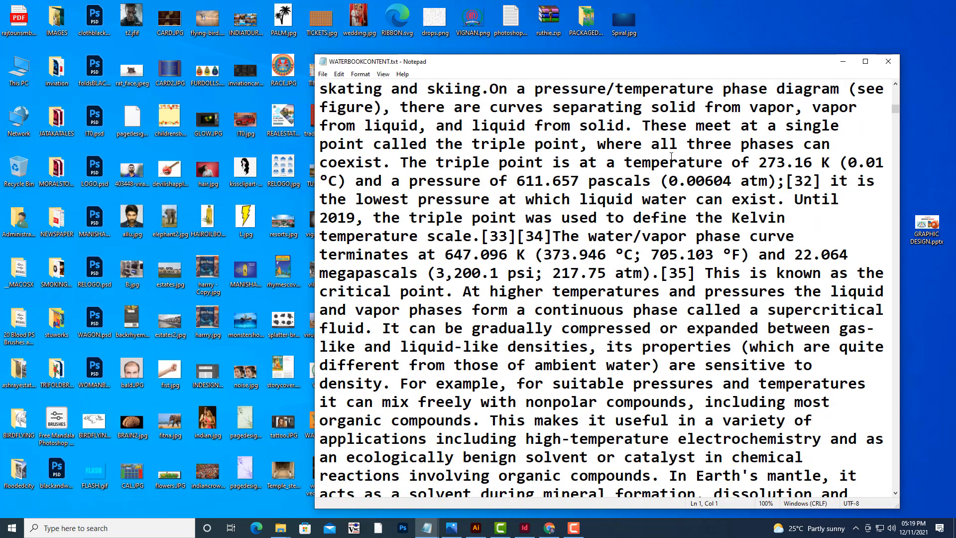
pyautogui.scroll(-7, 671, 155)
pyautogui.scroll(-10, 671, 156)
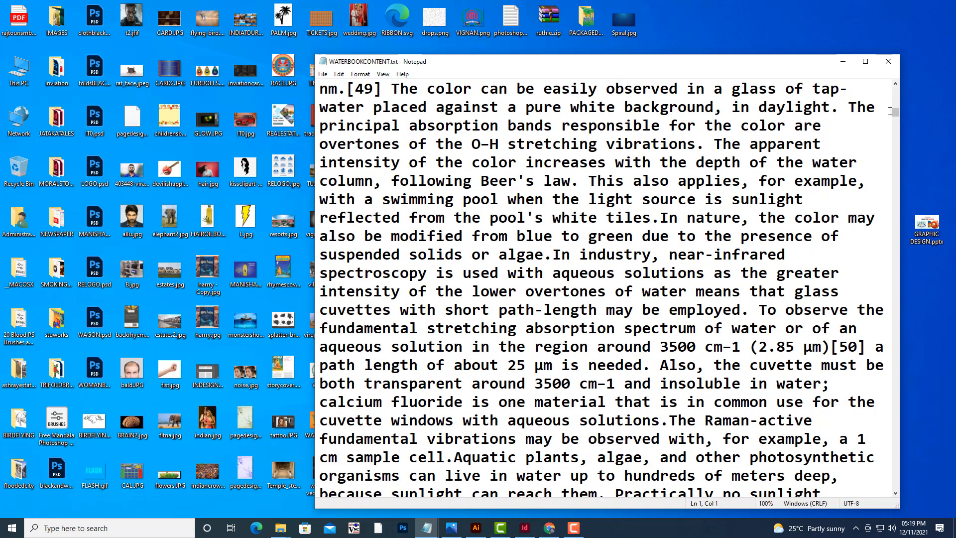
pyautogui.moveTo(893, 113); pyautogui.dragTo(931, 72)
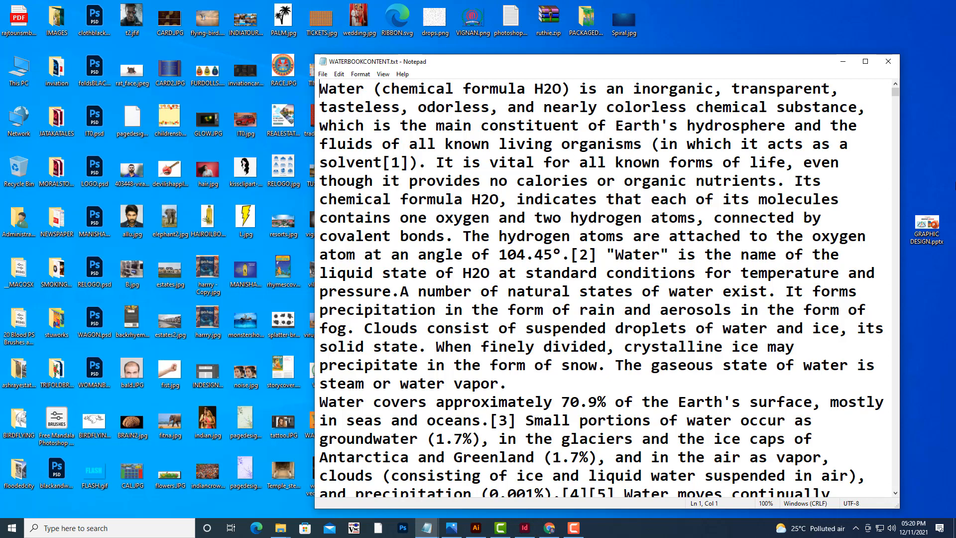
pyautogui.click(843, 62)
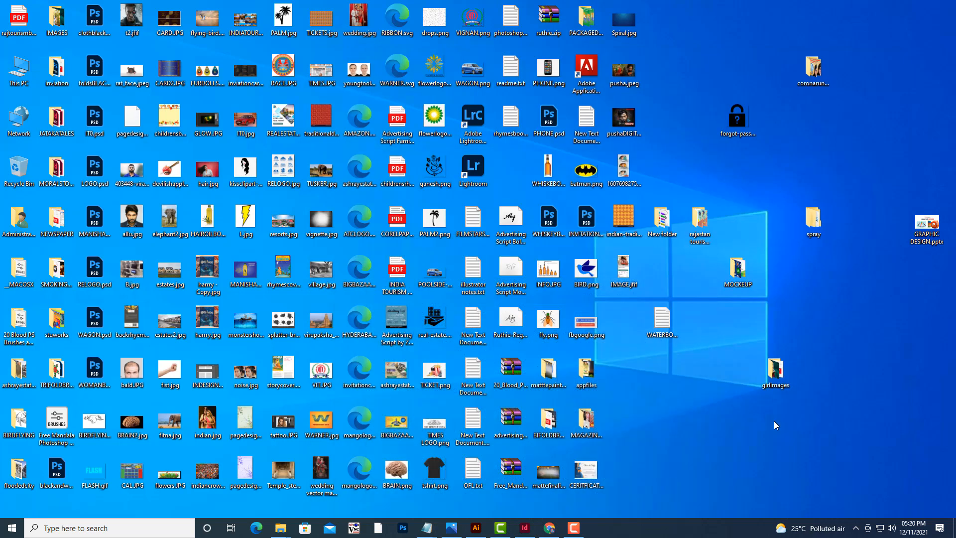
# Switch back to InDesign and close the firstproject and Untitled-5 documents.
pyautogui.click(661, 319)
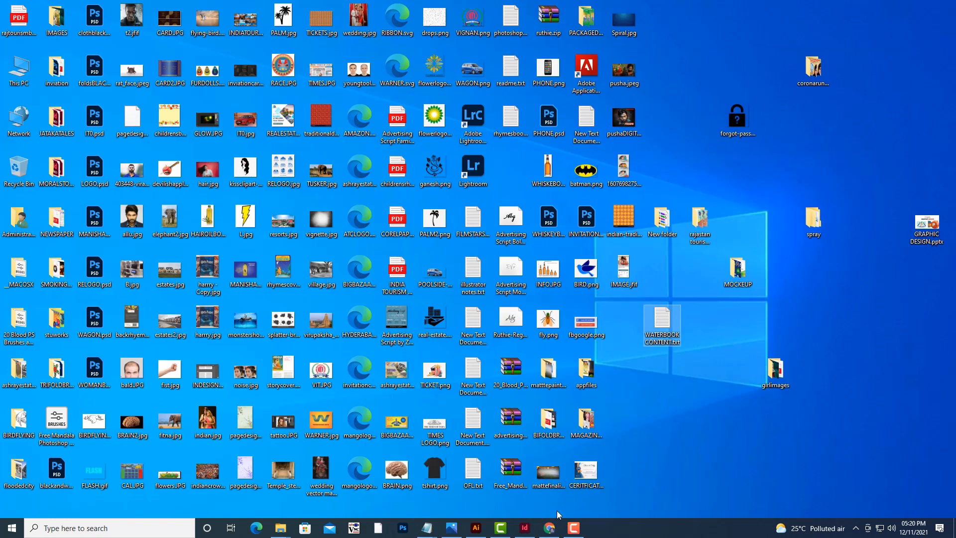
pyautogui.click(533, 532)
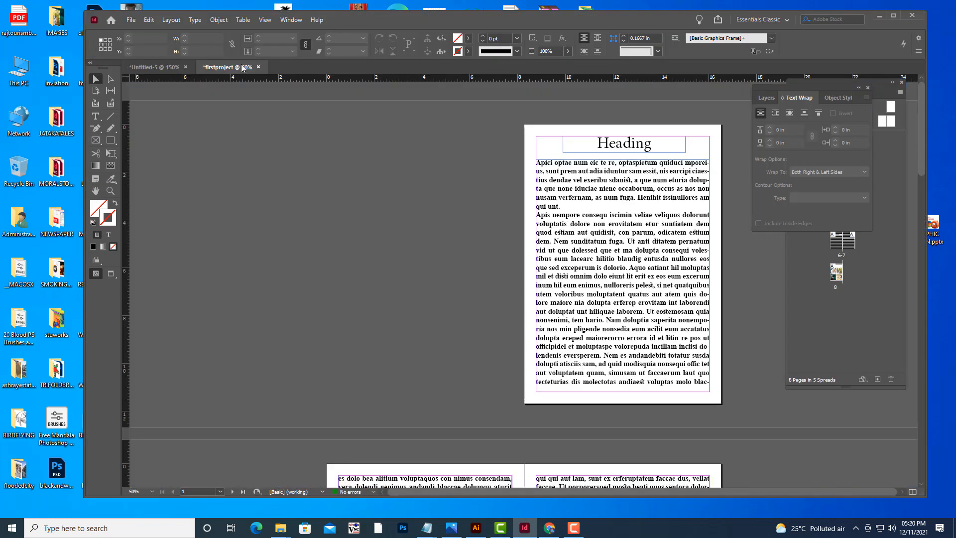
pyautogui.click(258, 68)
pyautogui.click(557, 271)
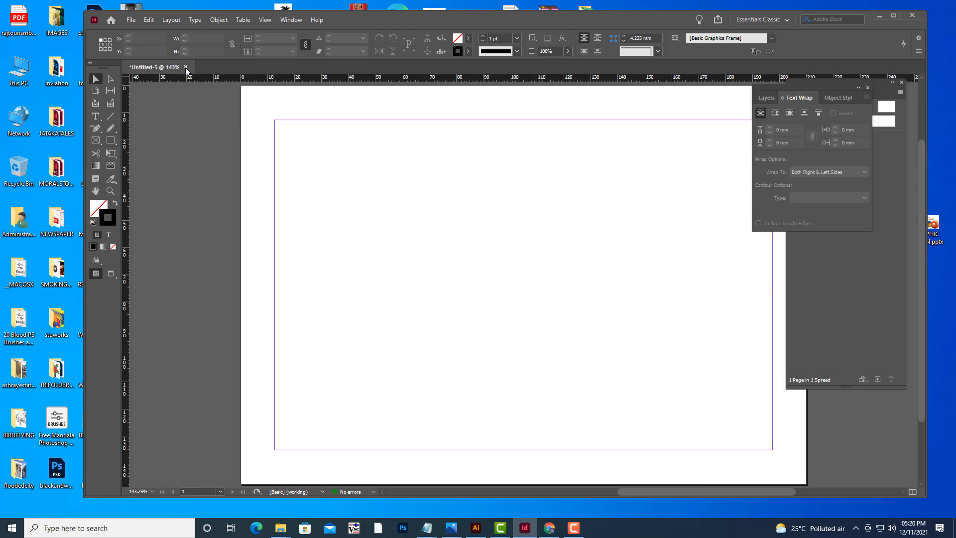
pyautogui.click(186, 67)
pyautogui.click(549, 271)
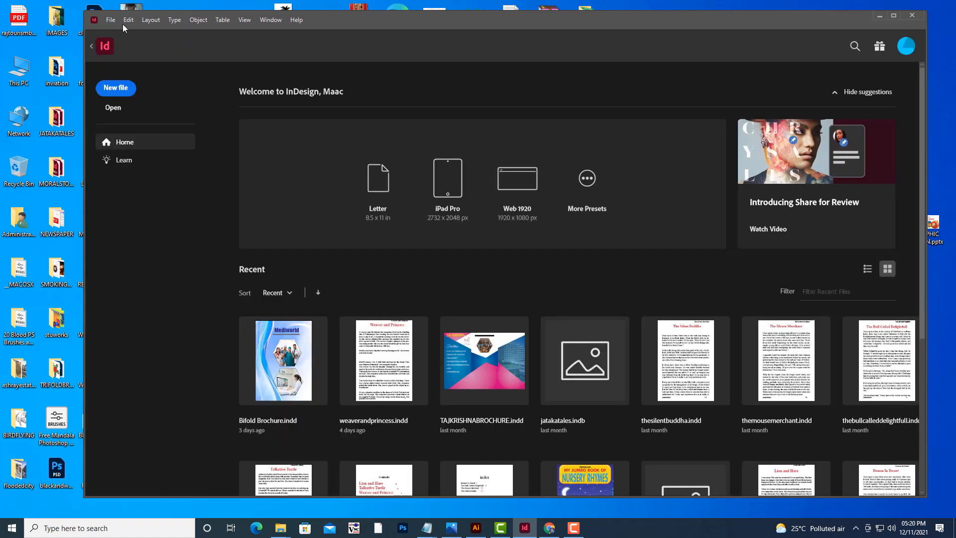
# Start a new document from the File menu and set its number of pages to 1.
pyautogui.click(111, 21)
pyautogui.moveTo(139, 31)
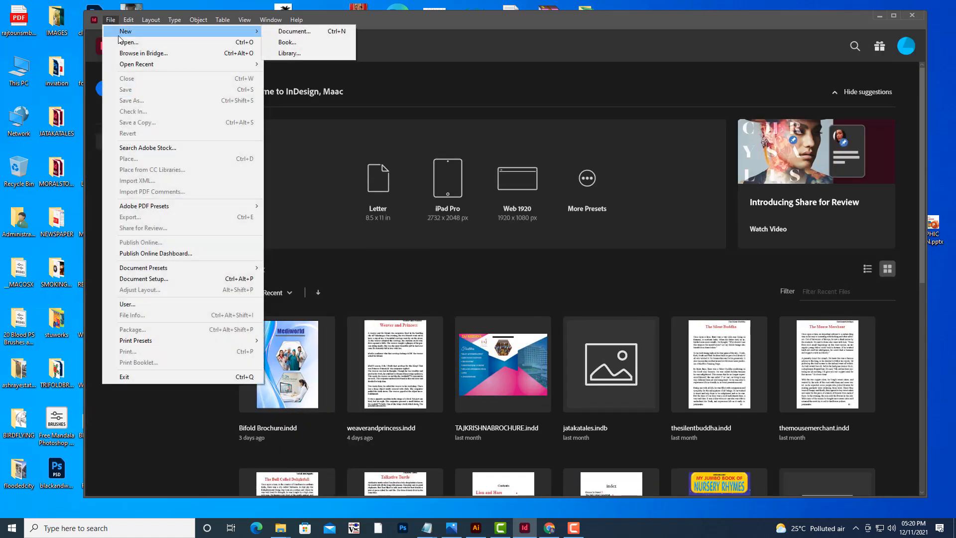
pyautogui.click(280, 31)
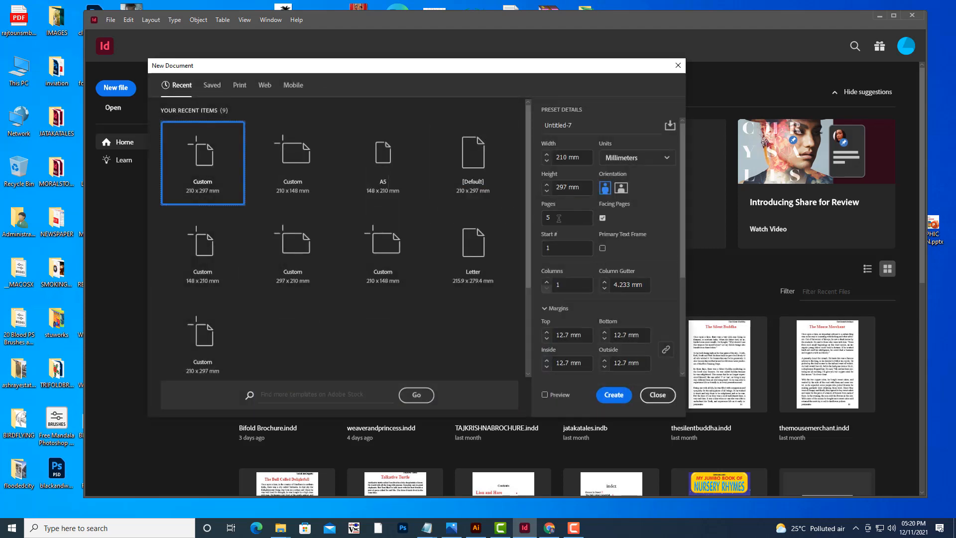
pyautogui.doubleClick(557, 217)
pyautogui.write('1')
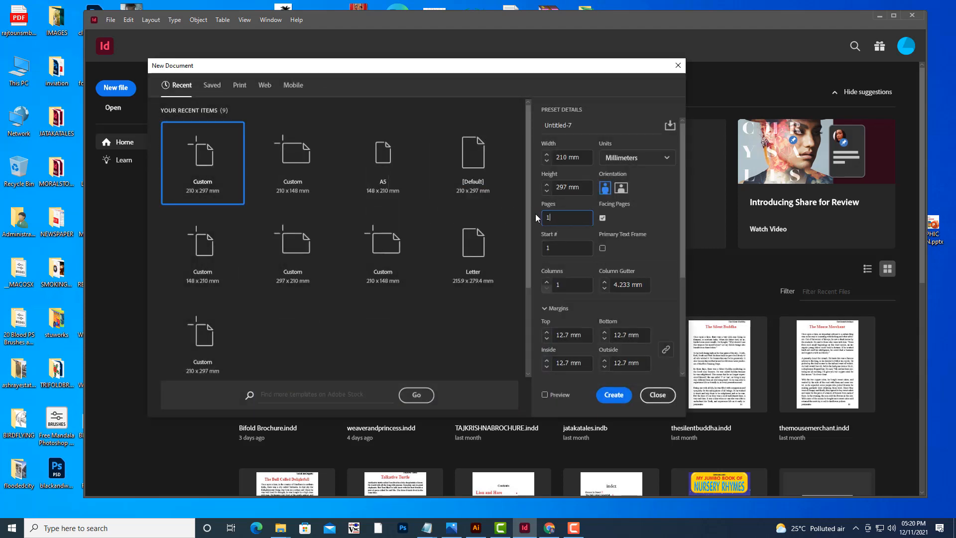
pyautogui.click(586, 187)
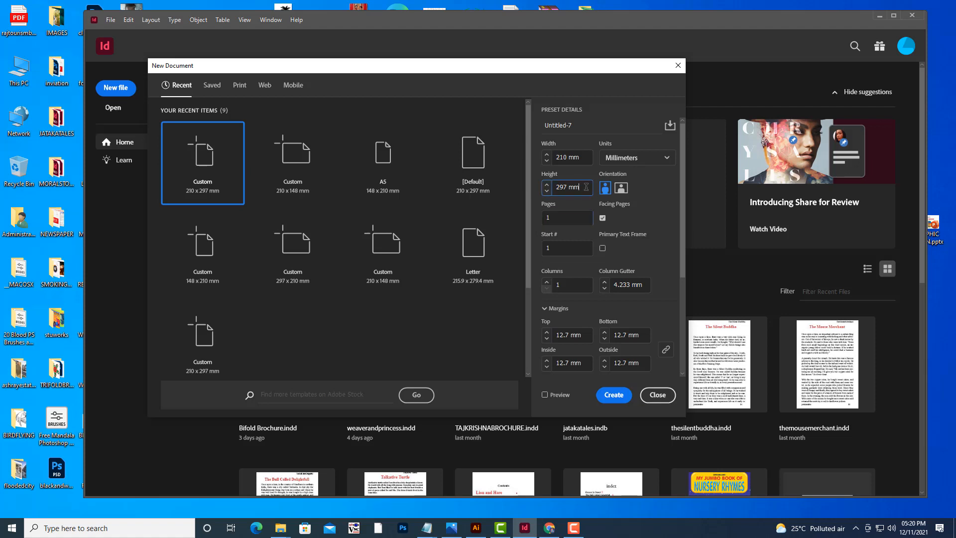
# Name the new document preset water, switch its units to Inches, and create the document.
pyautogui.click(567, 124)
pyautogui.moveTo(573, 123); pyautogui.dragTo(523, 118)
pyautogui.write('water')
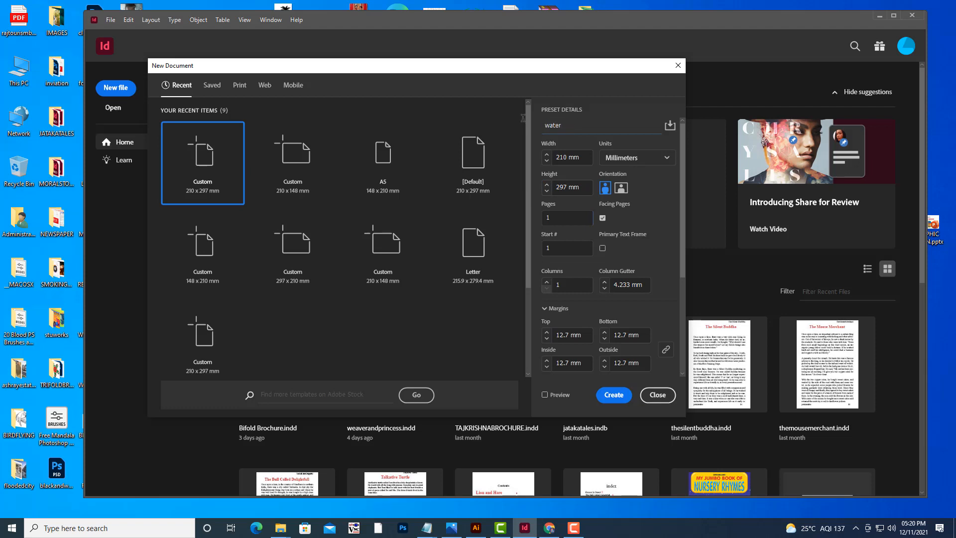
pyautogui.click(638, 157)
pyautogui.click(617, 208)
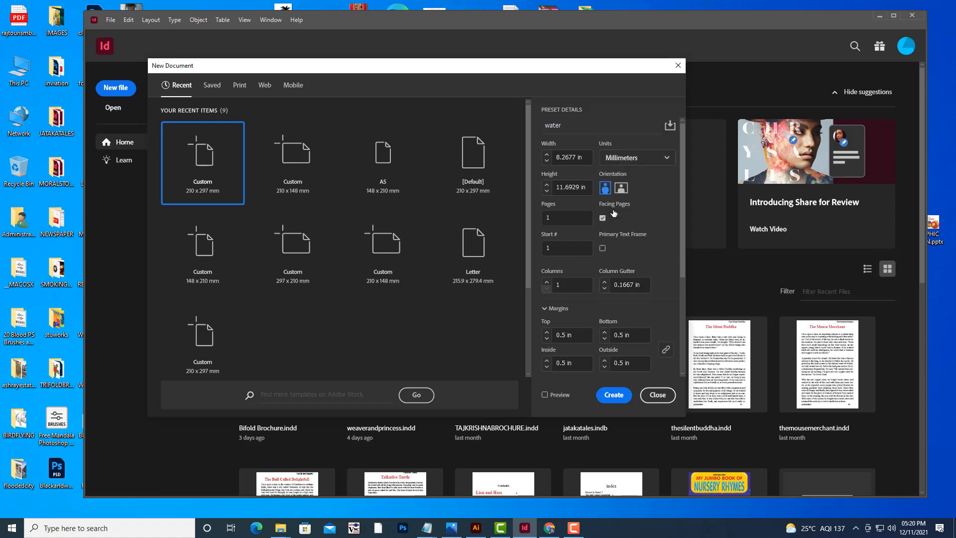
pyautogui.click(608, 405)
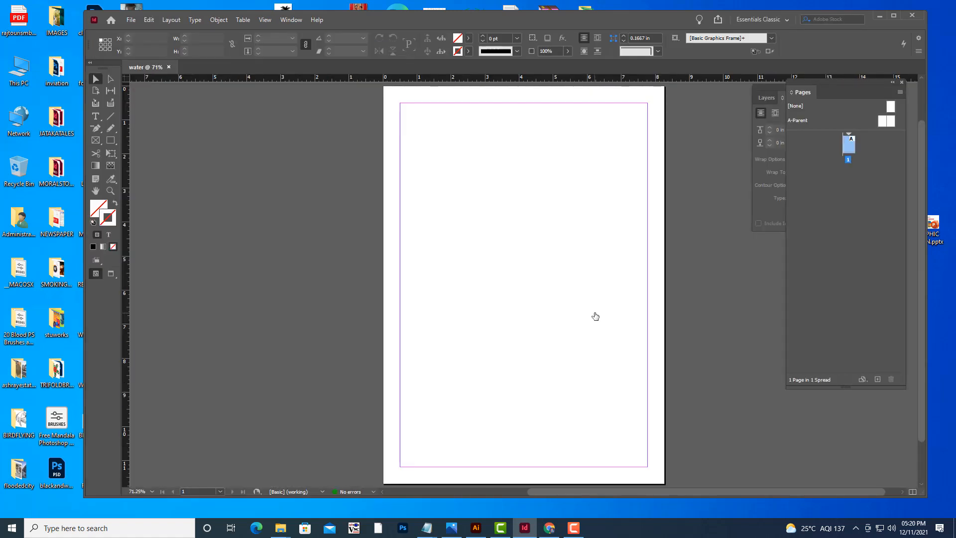
pyautogui.scroll(2, 640, 220)
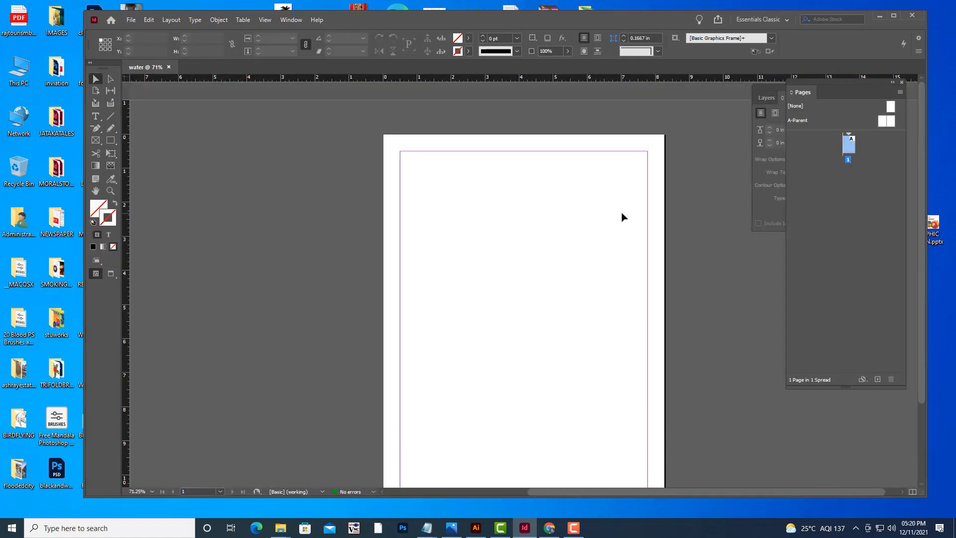
pyautogui.scroll(-3, 622, 217)
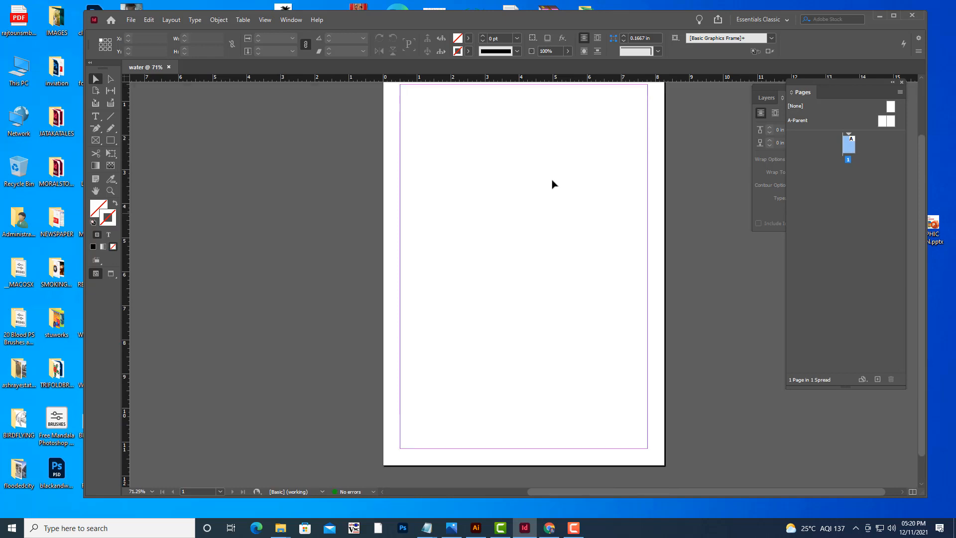
# Place WATERBOOKCONTENT.txt from the desktop and autoflow it into the document starting at the first page's top margin.
pyautogui.scroll(1, 516, 164)
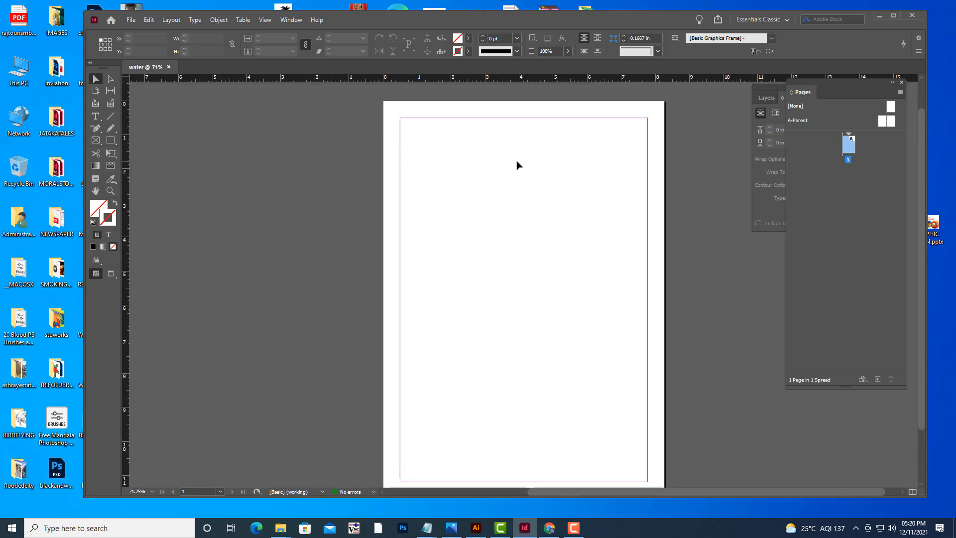
pyautogui.click(132, 21)
pyautogui.click(166, 159)
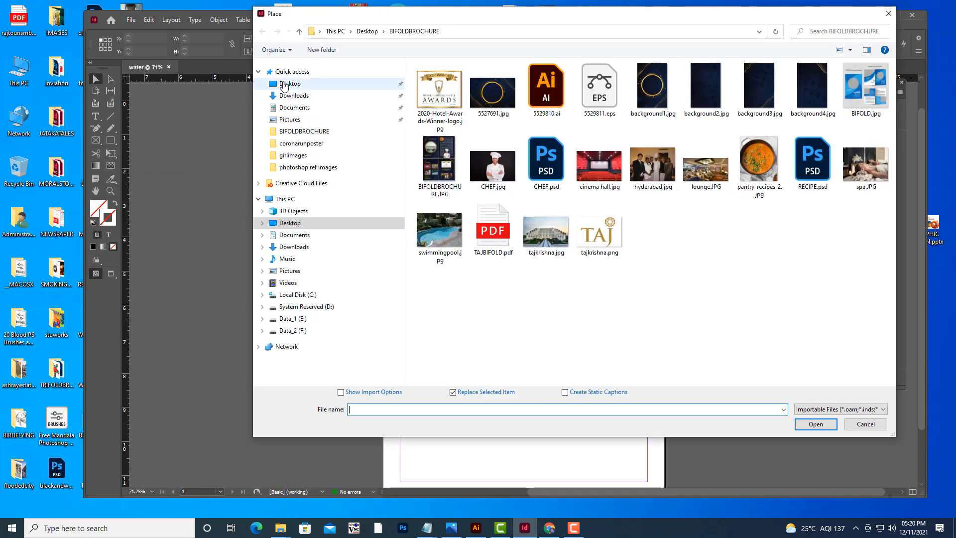
pyautogui.click(285, 84)
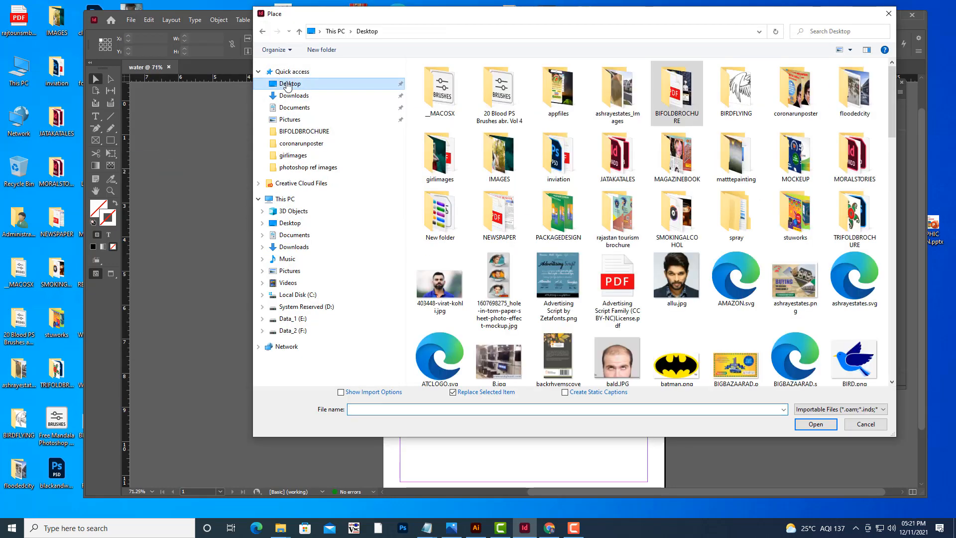
pyautogui.scroll(-3, 684, 211)
pyautogui.scroll(-3, 684, 211)
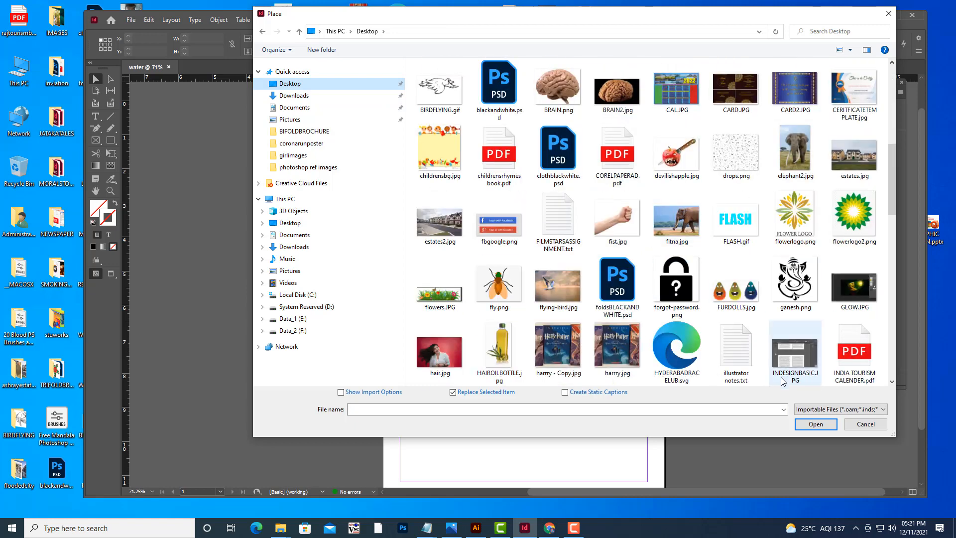
pyautogui.scroll(-3, 711, 275)
pyautogui.scroll(-3, 712, 275)
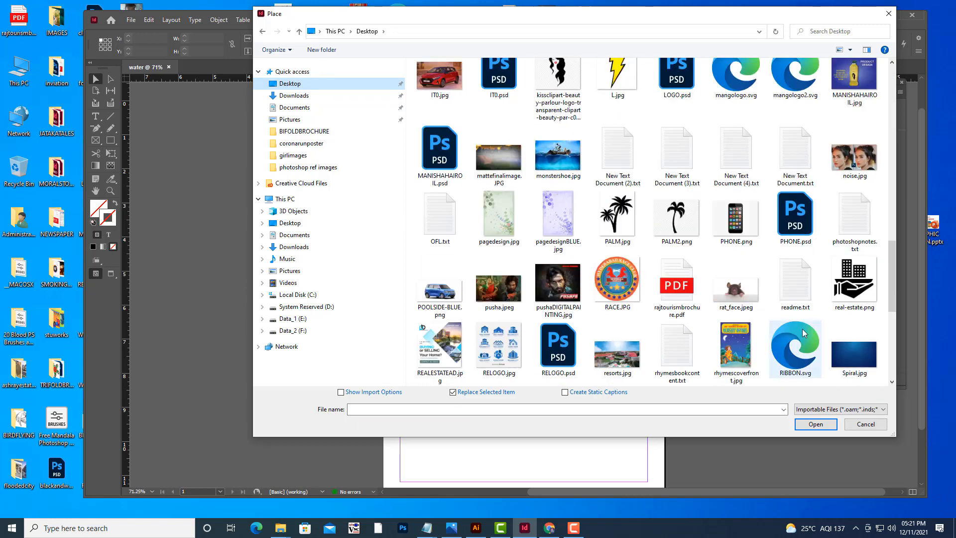
pyautogui.scroll(-3, 802, 329)
pyautogui.click(684, 292)
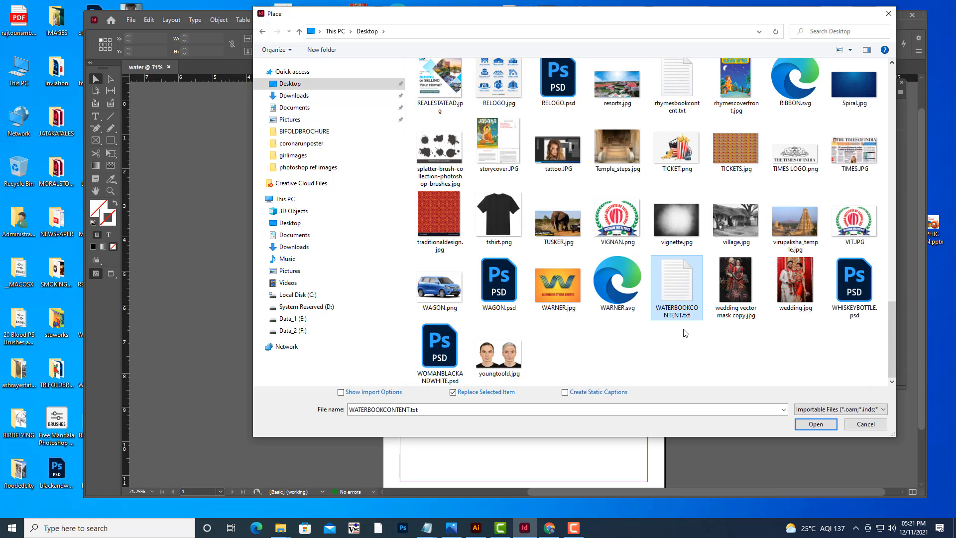
pyautogui.click(816, 424)
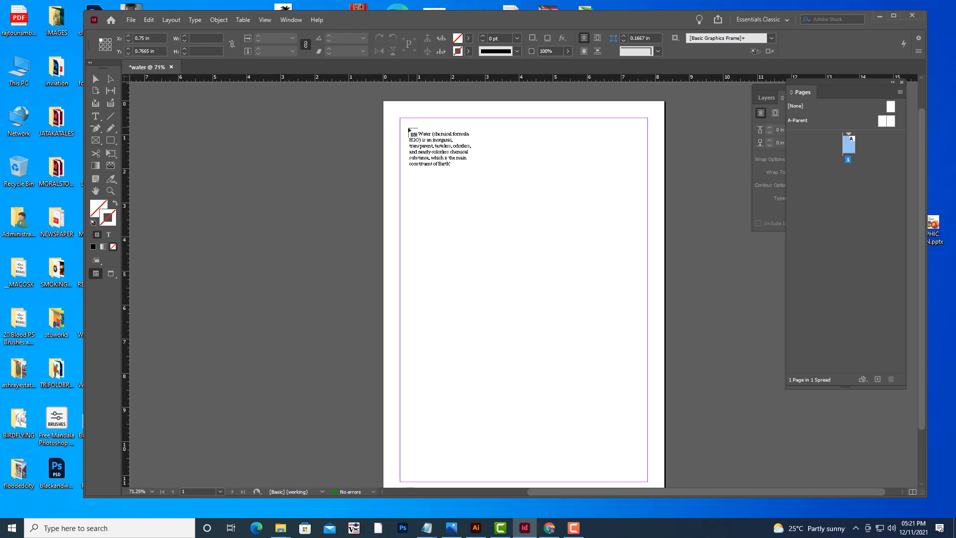
pyautogui.click(409, 128)
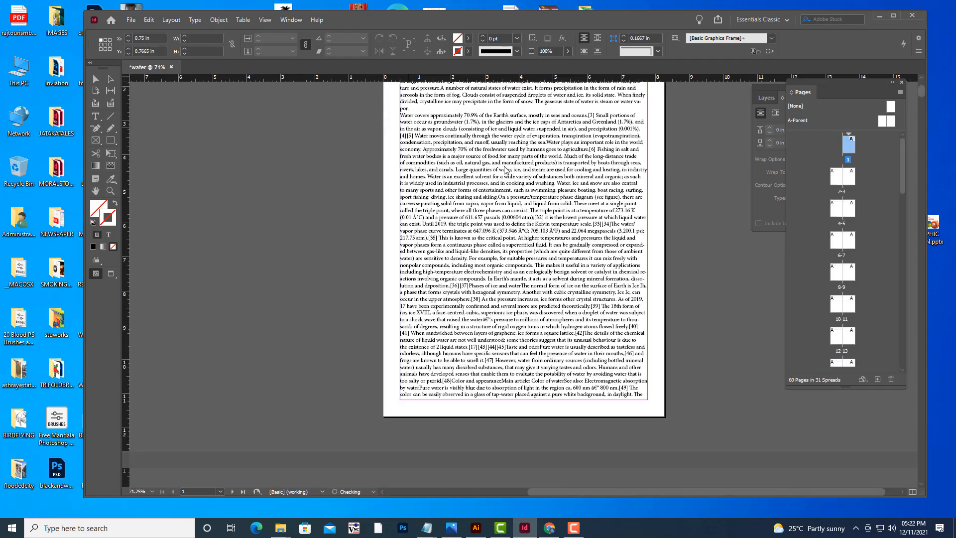
# Scroll through the pages to examine how the placed text has flowed.
pyautogui.scroll(-6, 506, 170)
pyautogui.scroll(-10, 505, 170)
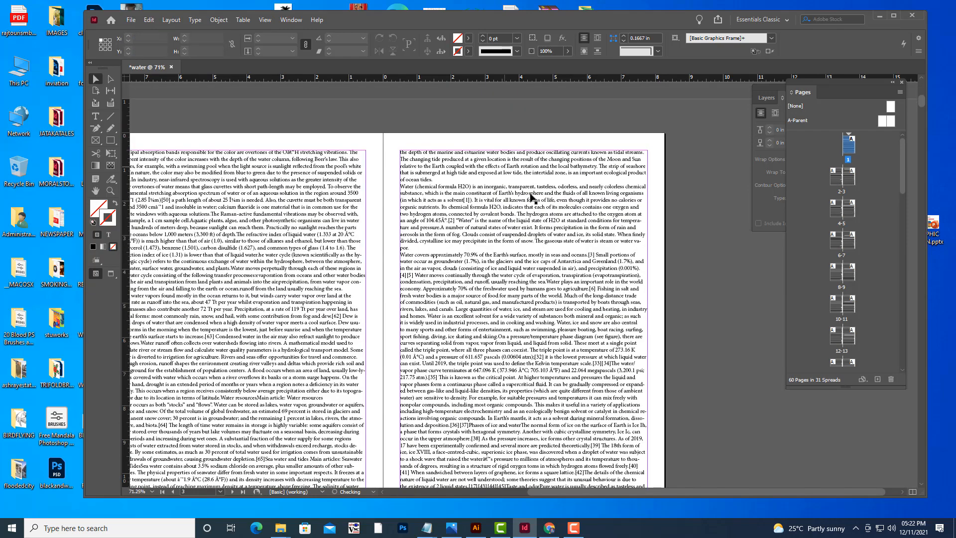
pyautogui.scroll(-10, 531, 198)
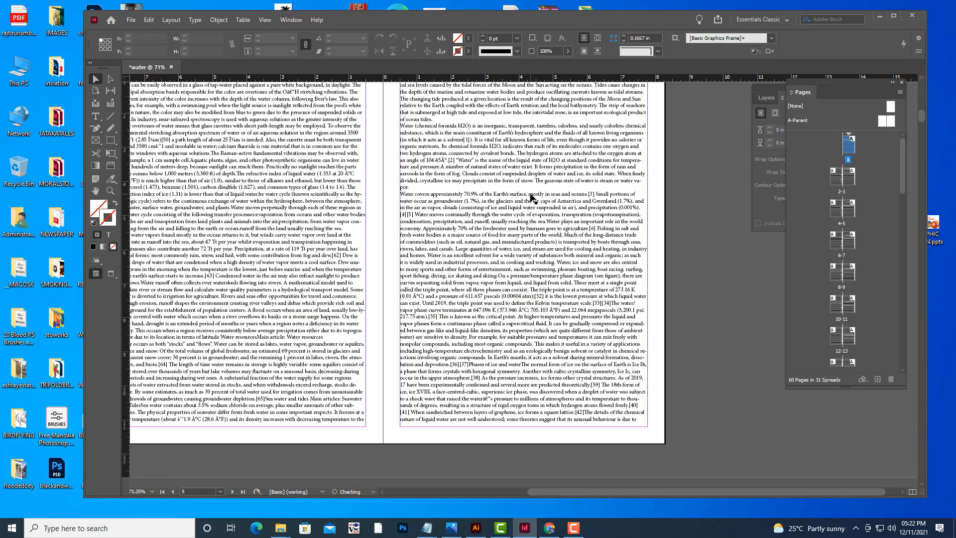
pyautogui.scroll(-10, 530, 195)
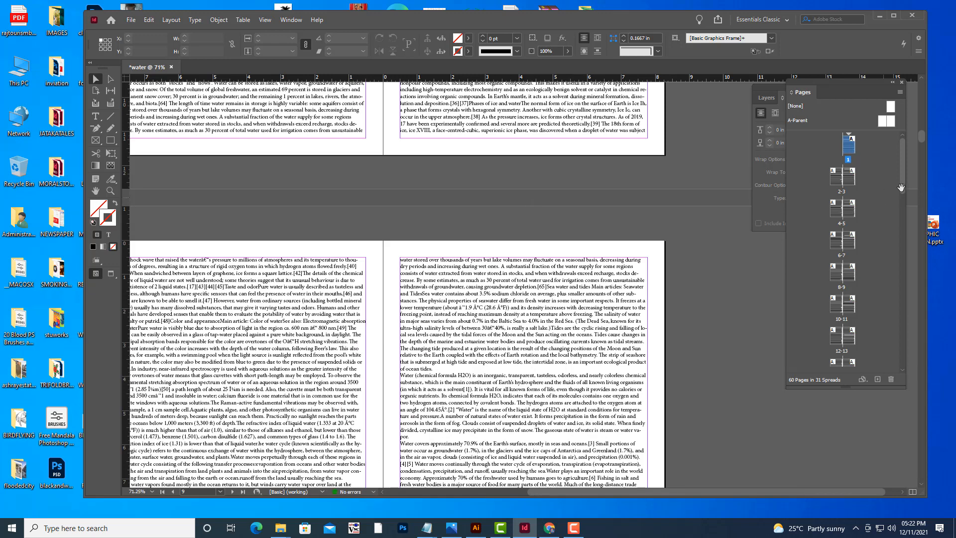
pyautogui.moveTo(904, 158); pyautogui.dragTo(907, 365)
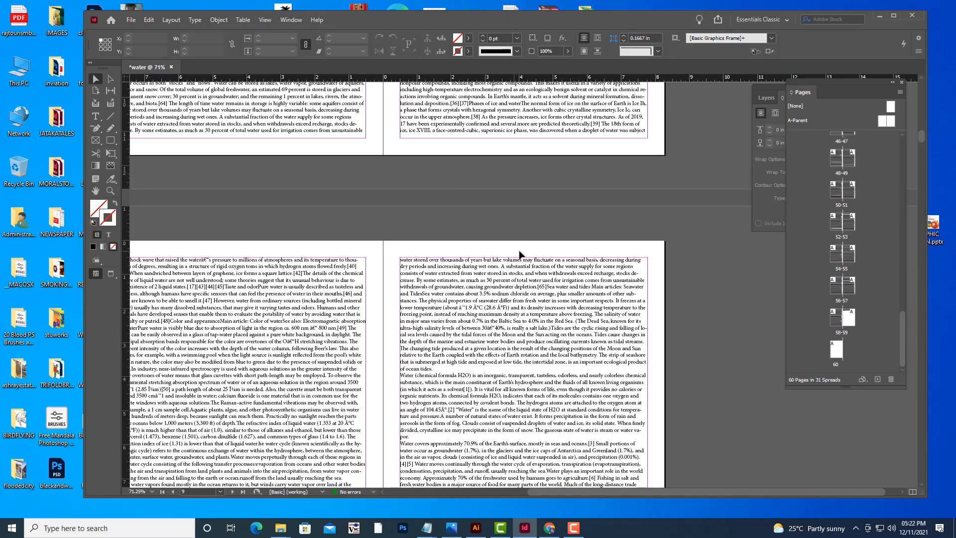
pyautogui.scroll(-5, 520, 254)
pyautogui.scroll(-15, 519, 253)
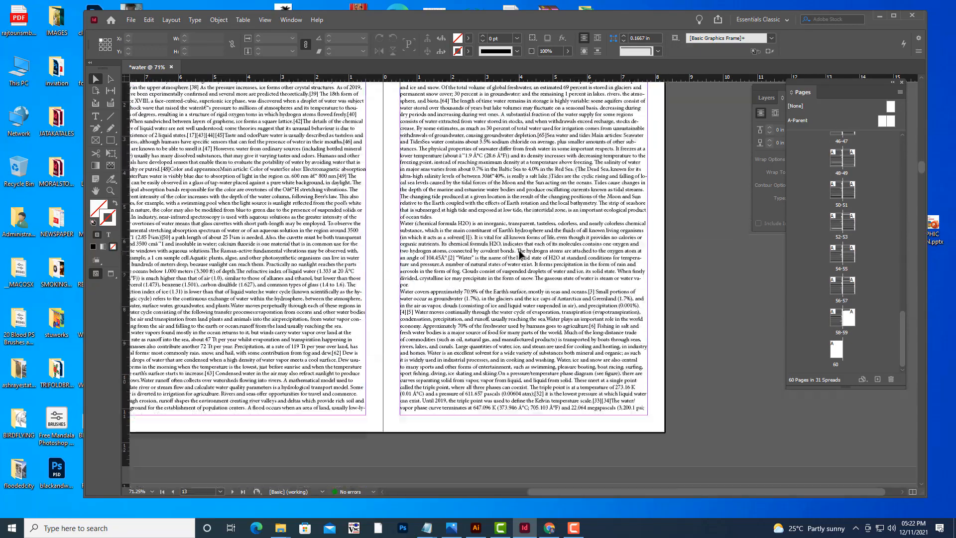
pyautogui.scroll(-10, 519, 250)
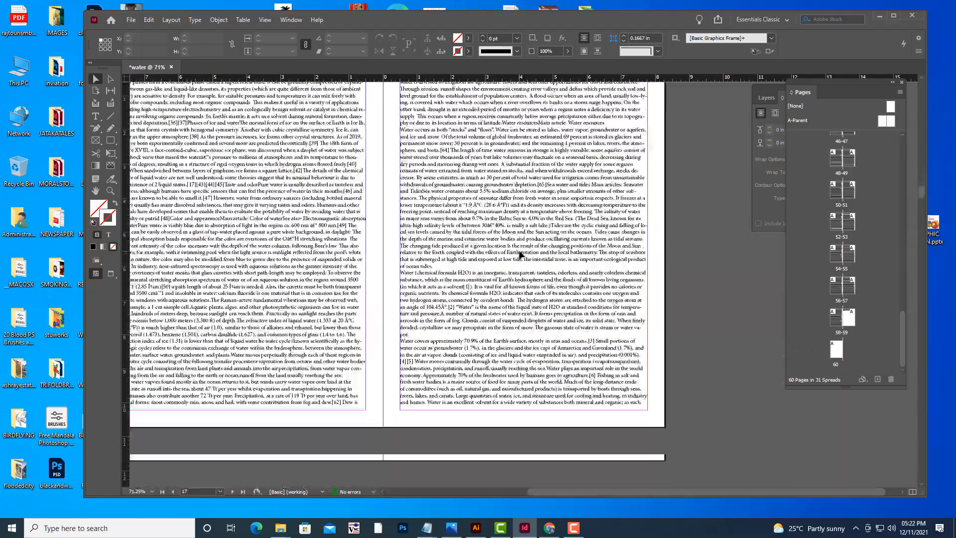
pyautogui.scroll(15, 519, 254)
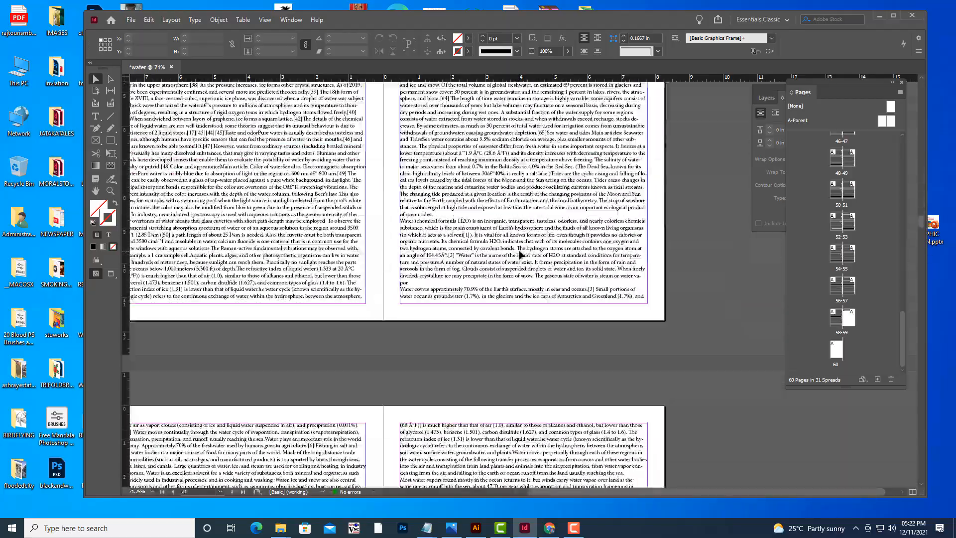
pyautogui.scroll(-20, 519, 254)
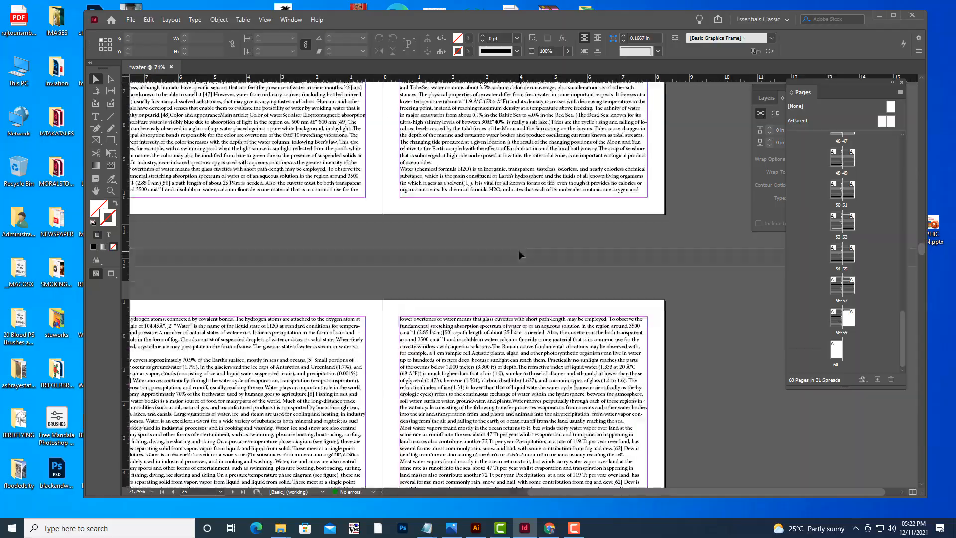
pyautogui.scroll(-9, 520, 255)
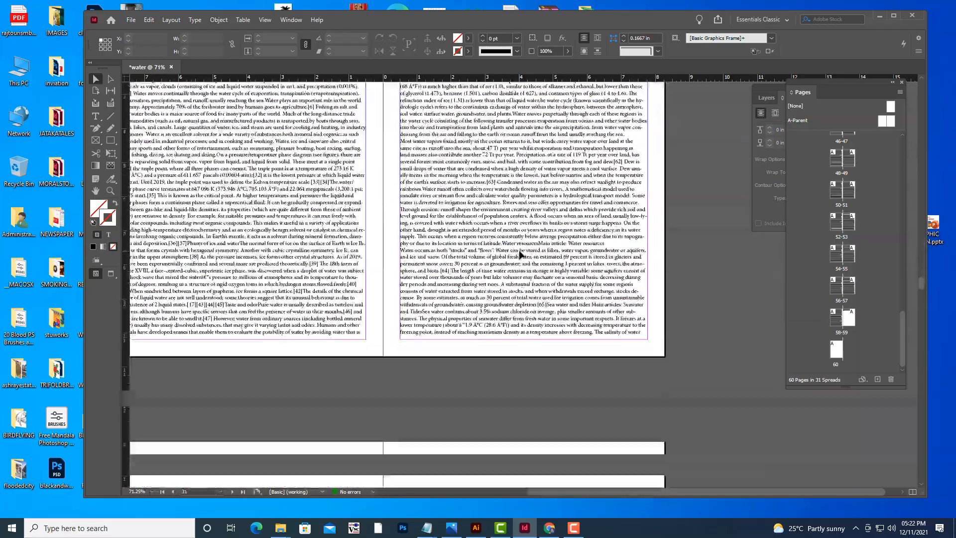
pyautogui.scroll(-9, 520, 255)
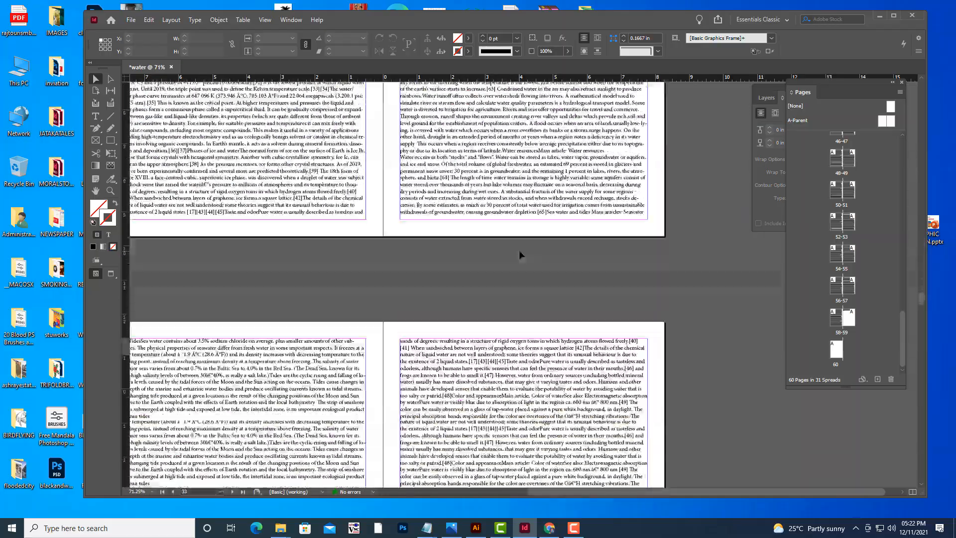
pyautogui.scroll(-5, 520, 255)
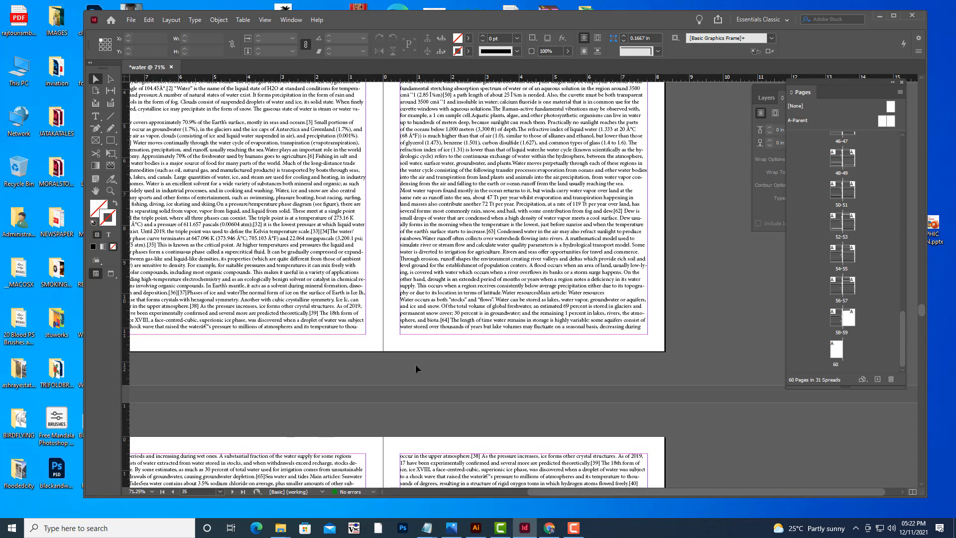
pyautogui.scroll(-5, 434, 358)
pyautogui.scroll(-10, 433, 359)
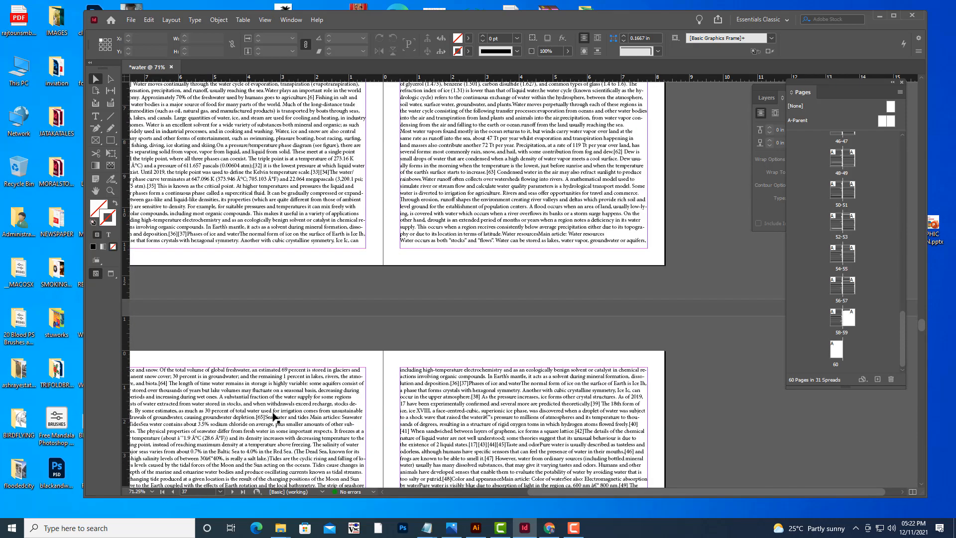
pyautogui.scroll(-10, 301, 377)
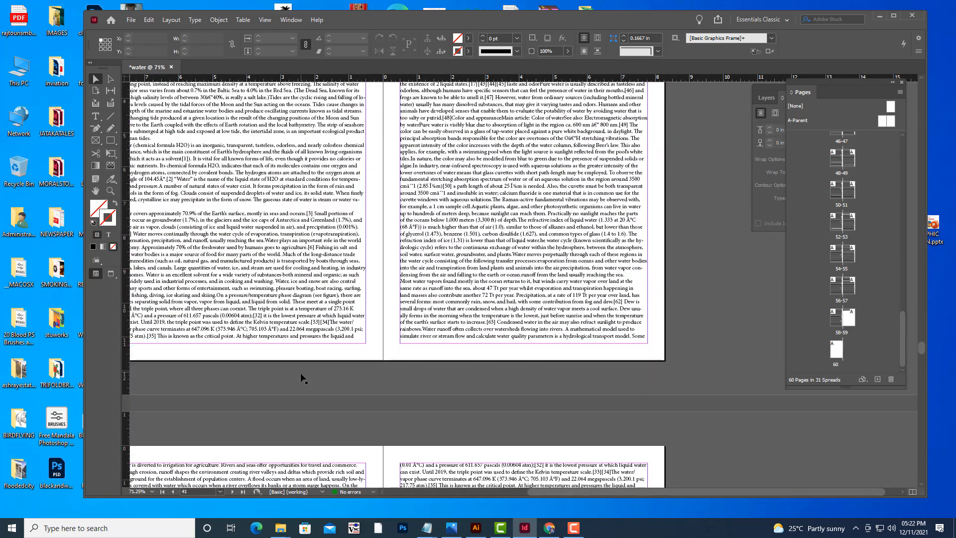
# Go to page 58 and select the text frame there.
pyautogui.click(194, 491)
pyautogui.write('58')
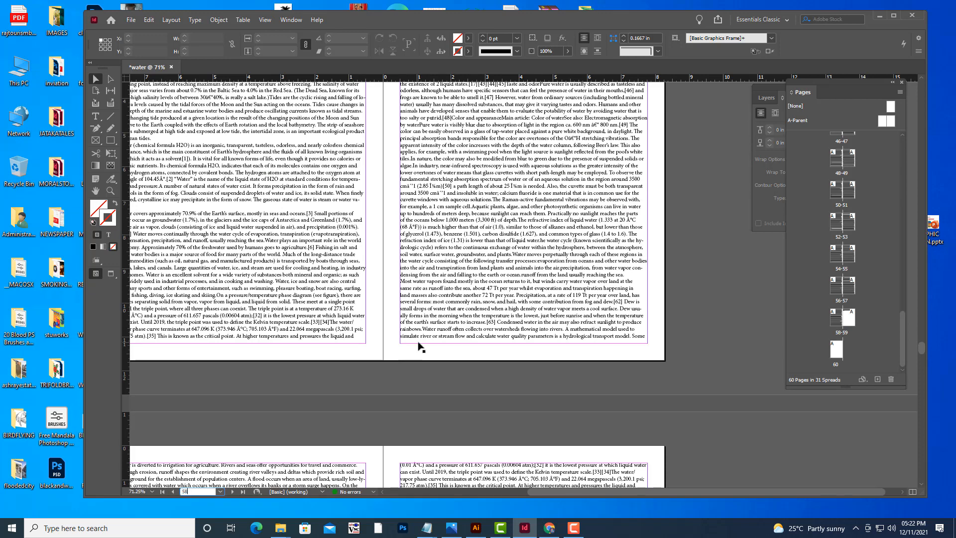
pyautogui.press('Return')
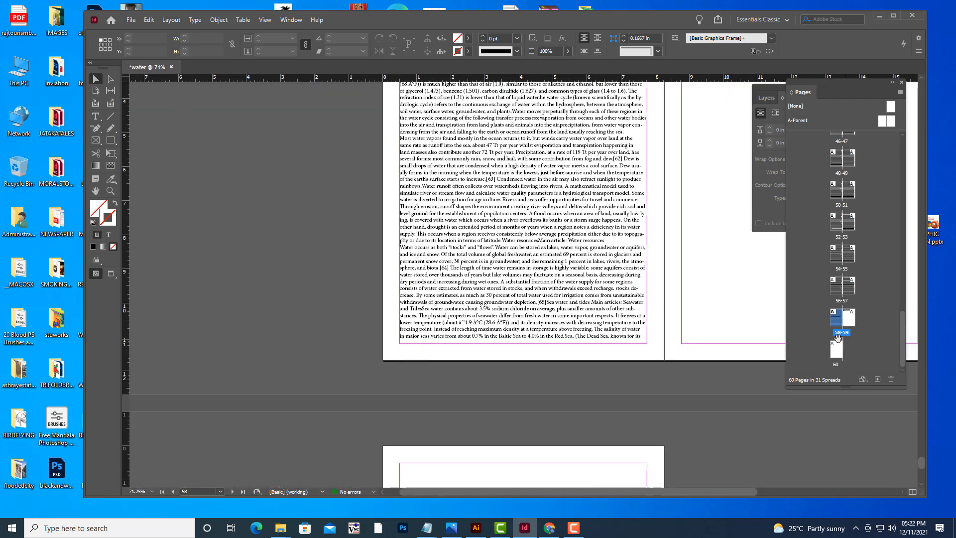
pyautogui.click(639, 250)
pyautogui.scroll(10, 686, 249)
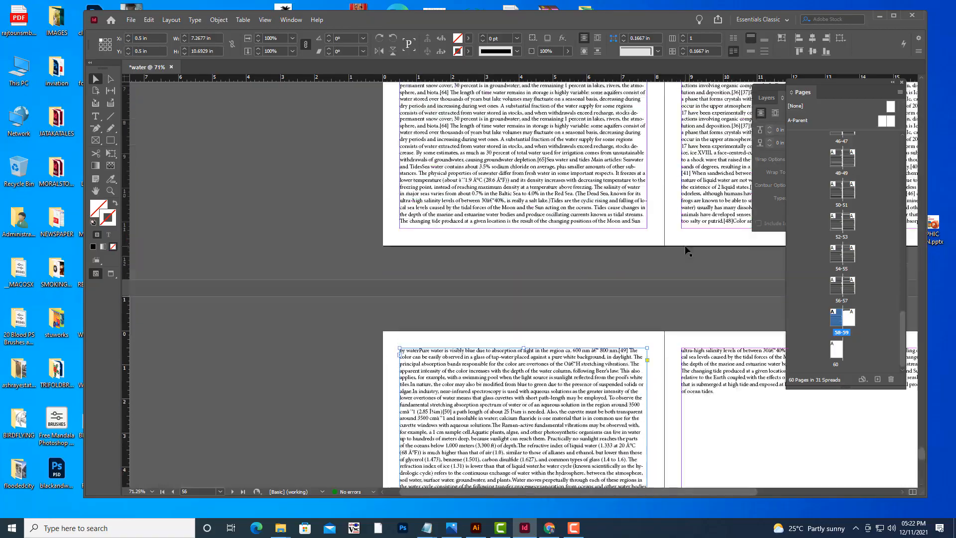
pyautogui.scroll(5, 687, 249)
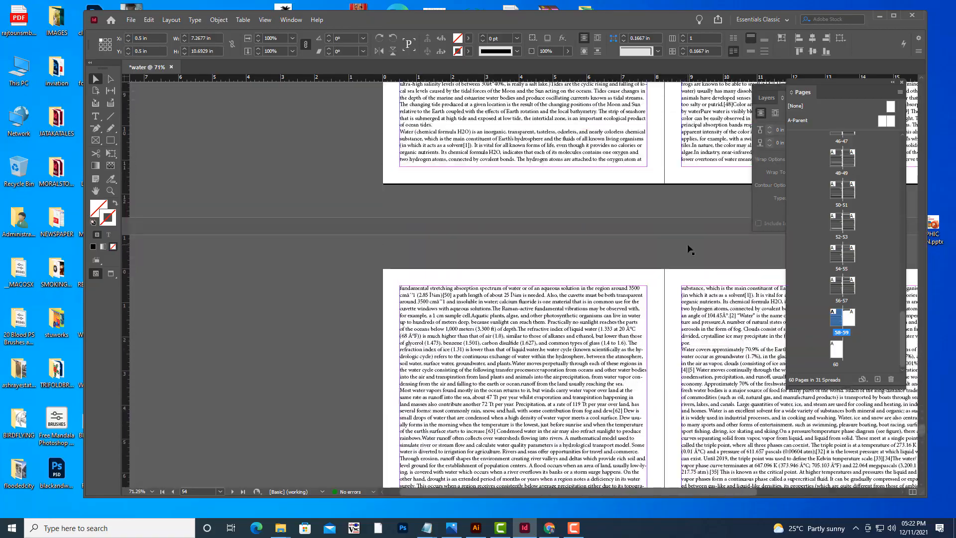
pyautogui.scroll(7, 688, 245)
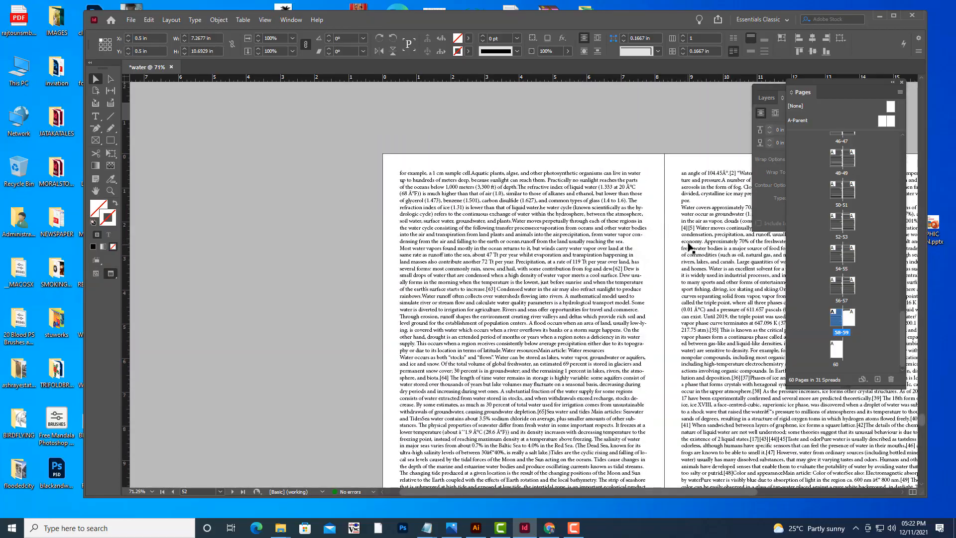
# Zoom out and scroll back up through the spreads to review the flowed text.
pyautogui.hotkey('ctrl', '-')
pyautogui.hotkey('ctrl', '-')
pyautogui.hotkey('ctrl', '-')
pyautogui.scroll(8, 689, 247)
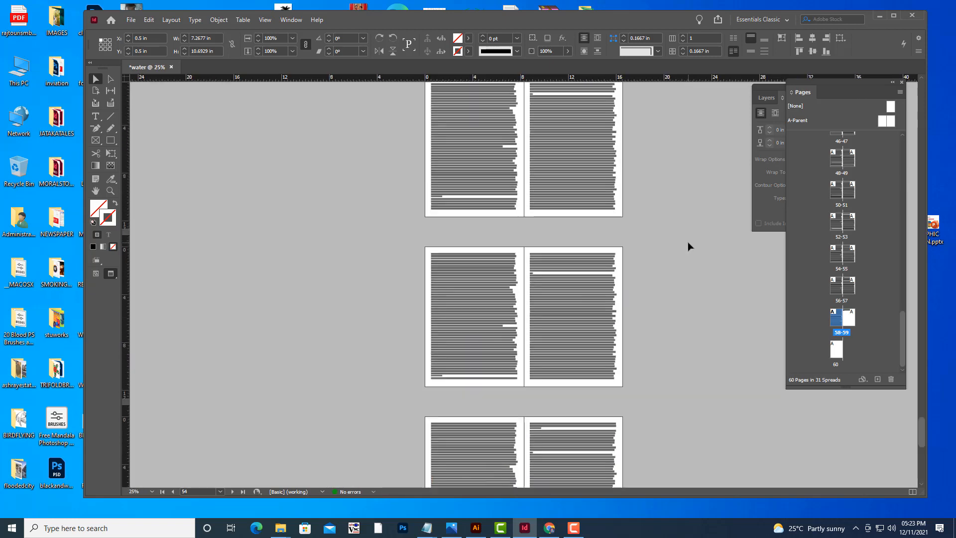
pyautogui.scroll(12, 688, 244)
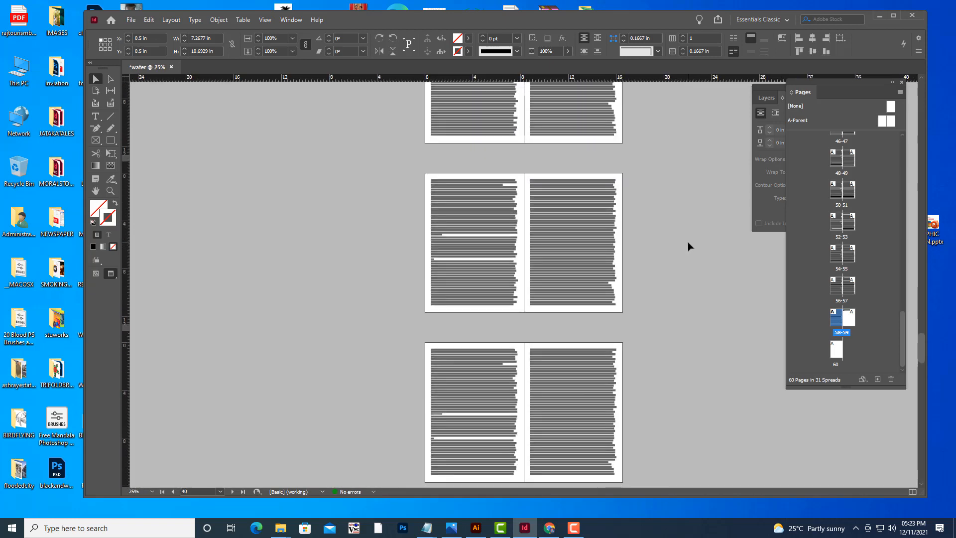
pyautogui.scroll(10, 688, 247)
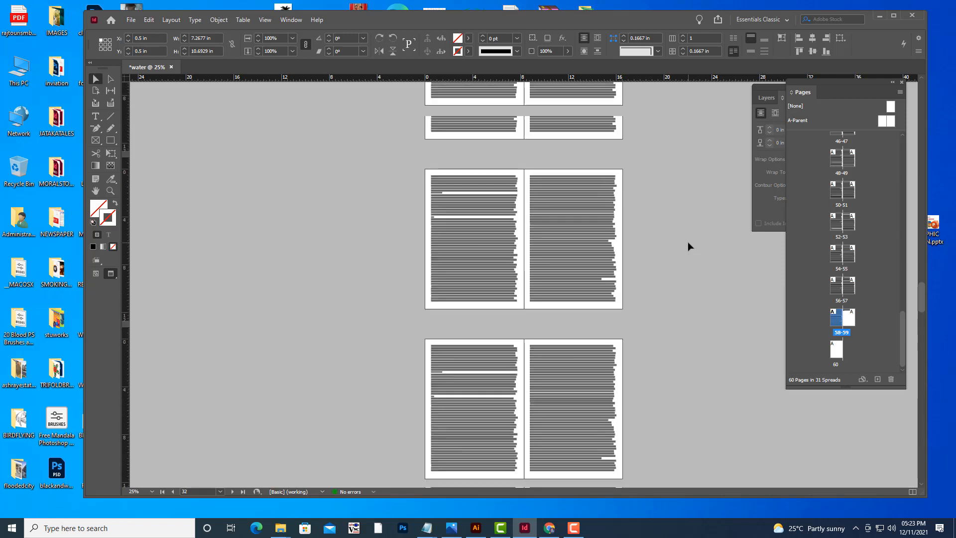
pyautogui.scroll(14, 688, 246)
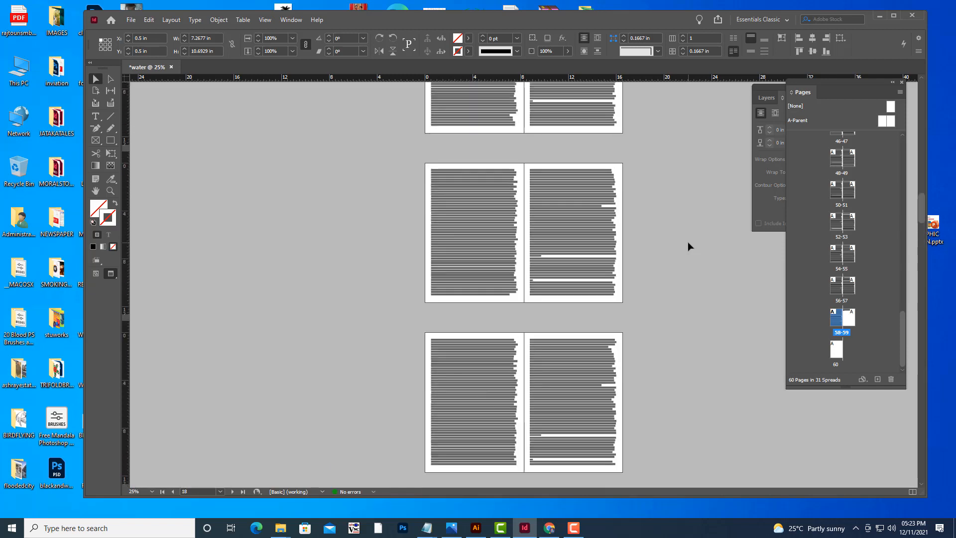
pyautogui.scroll(12, 688, 244)
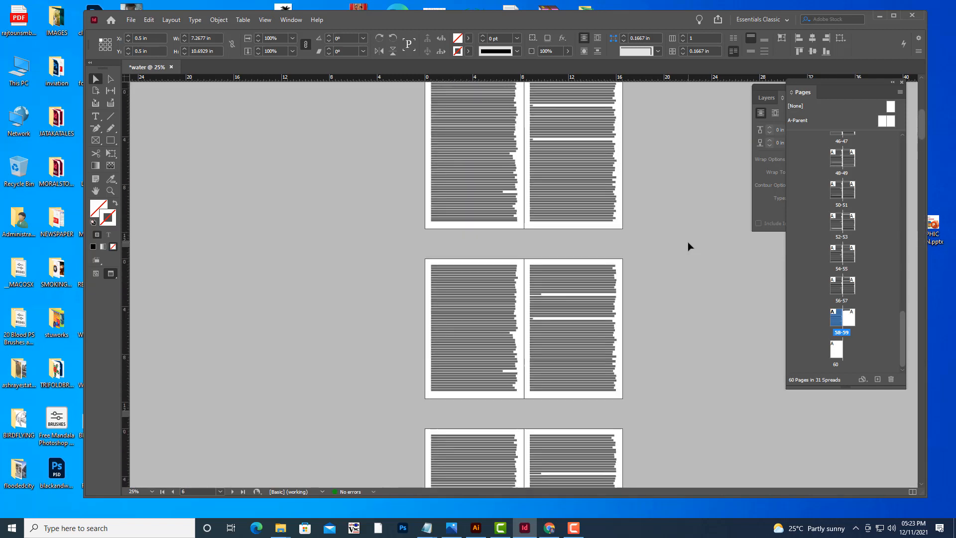
pyautogui.scroll(1, 688, 246)
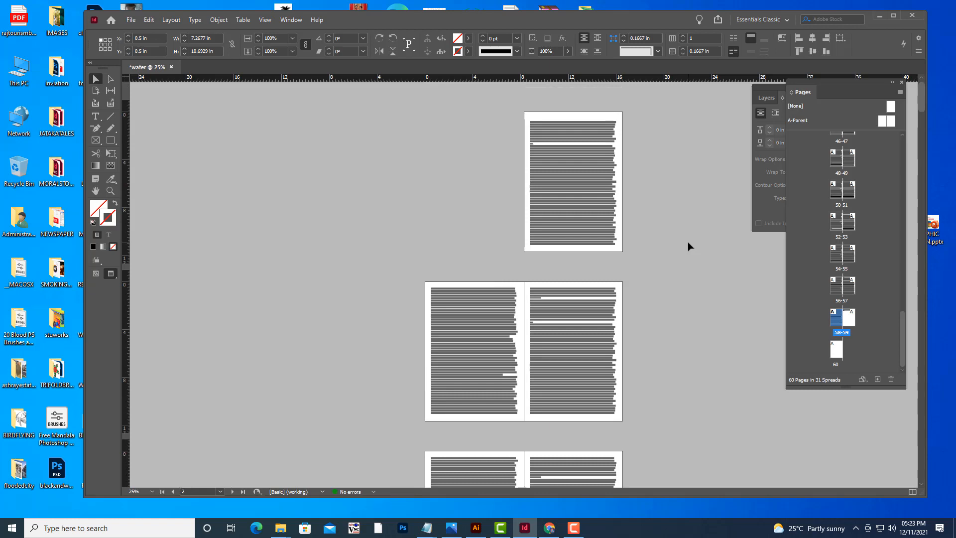
# Switch to Normal screen mode and zoom in to 150% on the first page's text.
pyautogui.press('w')
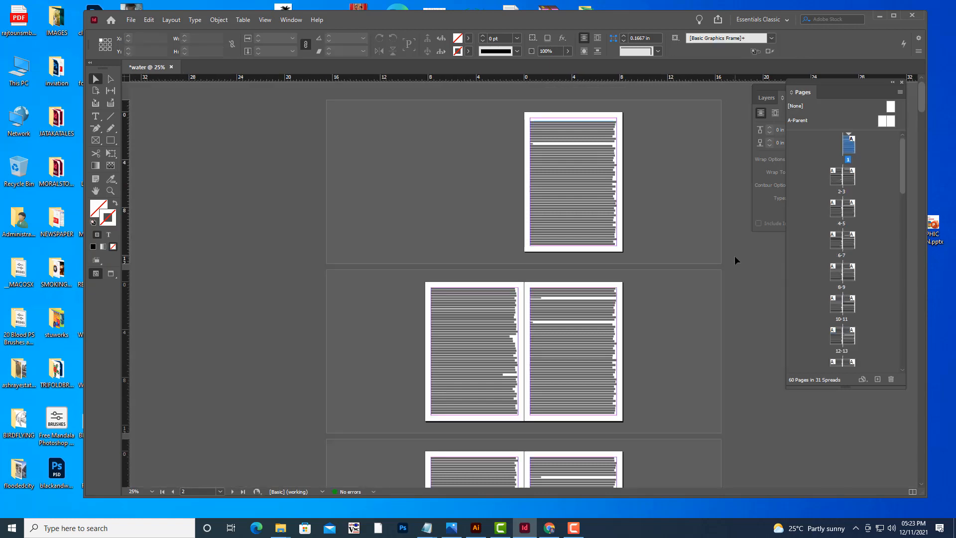
pyautogui.hotkey('ctrl', '=')
pyautogui.hotkey('ctrl', '=')
pyautogui.hotkey('ctrl', '=')
pyautogui.hotkey('ctrl', '=')
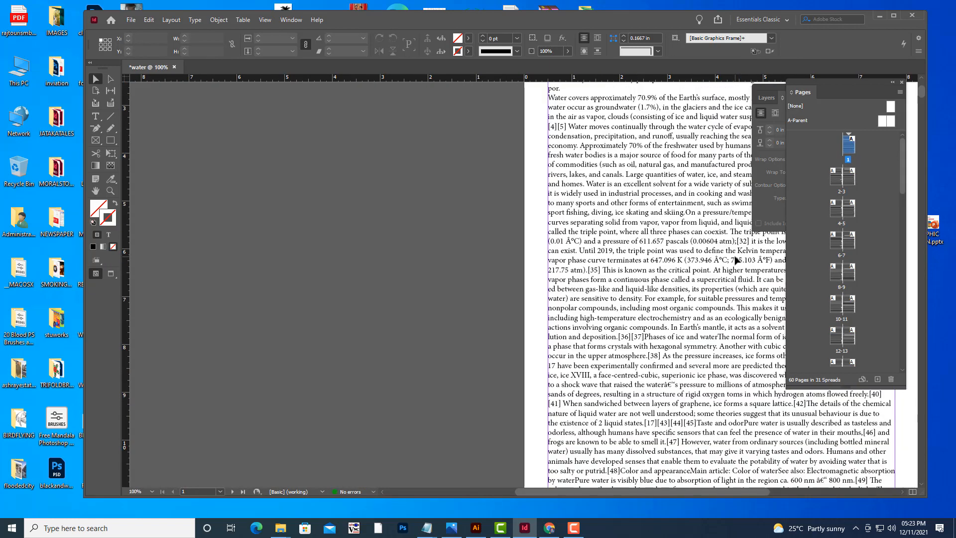
pyautogui.hotkey('ctrl', '=')
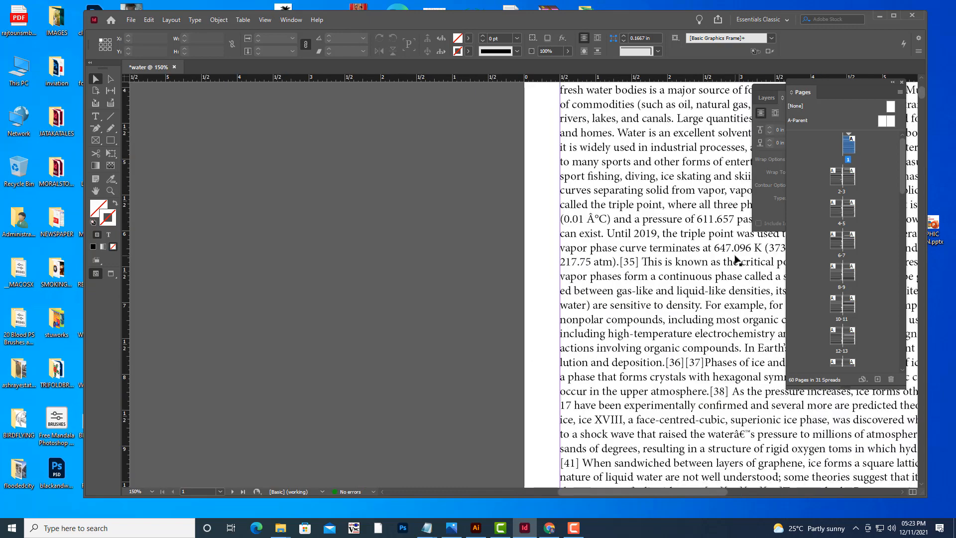
# Pan and scroll through the first pages to review how the text has flowed.
pyautogui.press('h')
pyautogui.moveTo(736, 260); pyautogui.dragTo(416, 302)
pyautogui.moveTo(523, 215); pyautogui.dragTo(563, 308)
pyautogui.moveTo(567, 263); pyautogui.dragTo(589, 310)
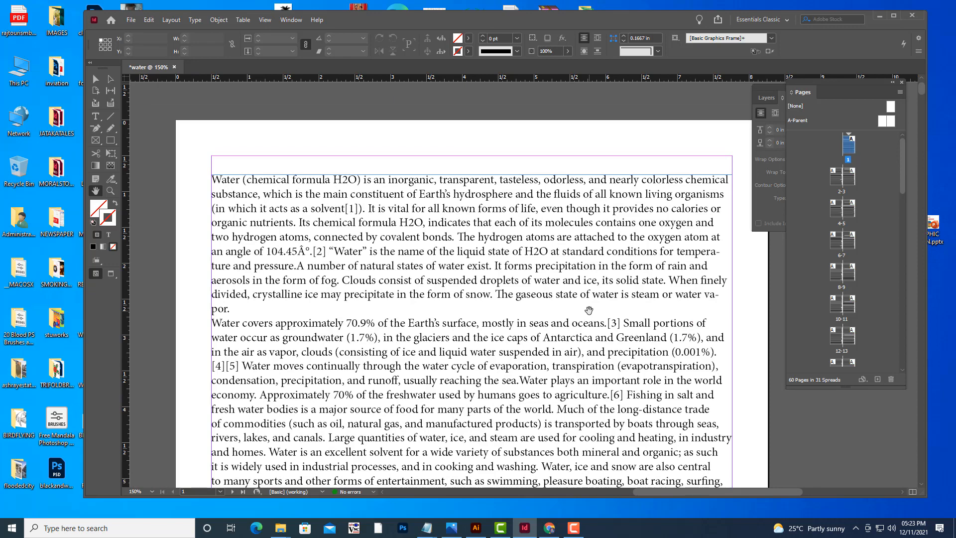
pyautogui.scroll(-10, 589, 310)
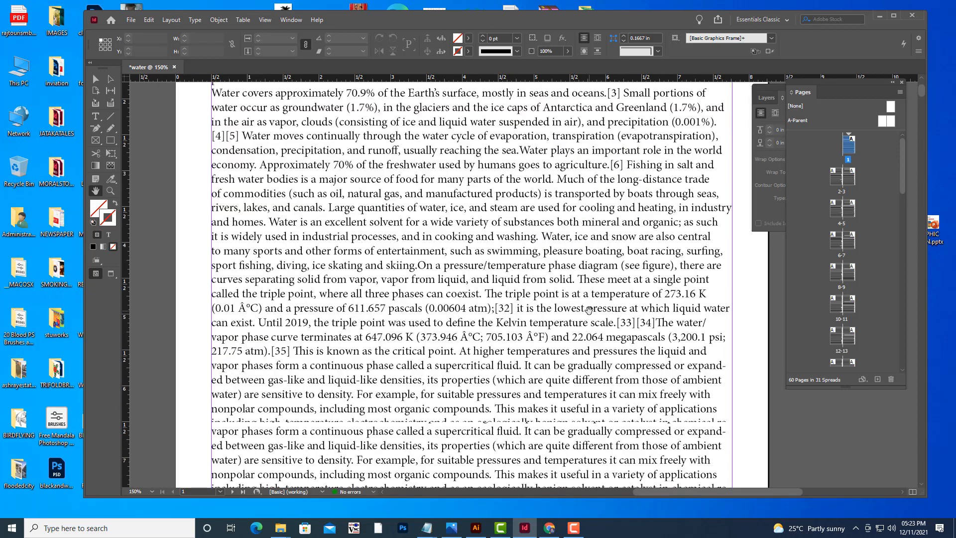
pyautogui.scroll(-5, 589, 311)
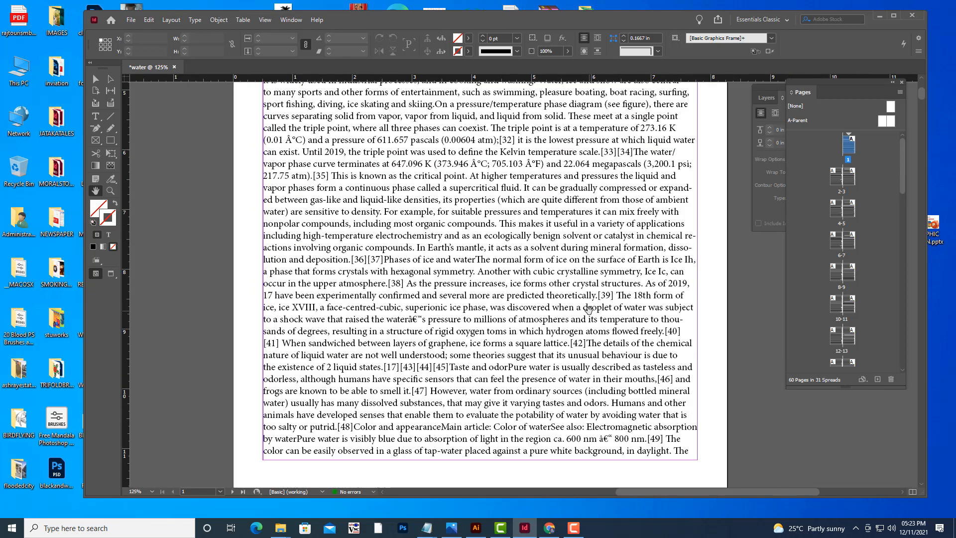
pyautogui.scroll(1, 589, 310)
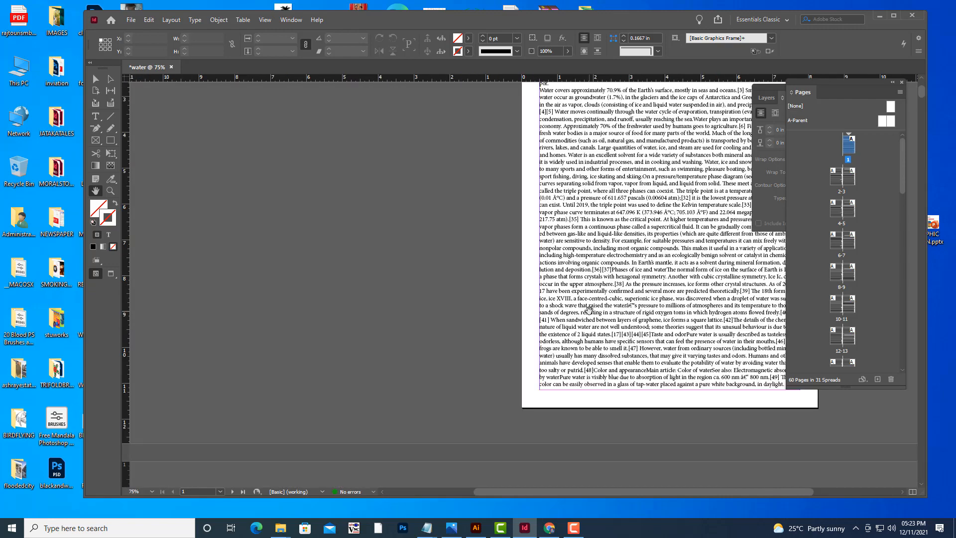
pyautogui.scroll(-5, 609, 228)
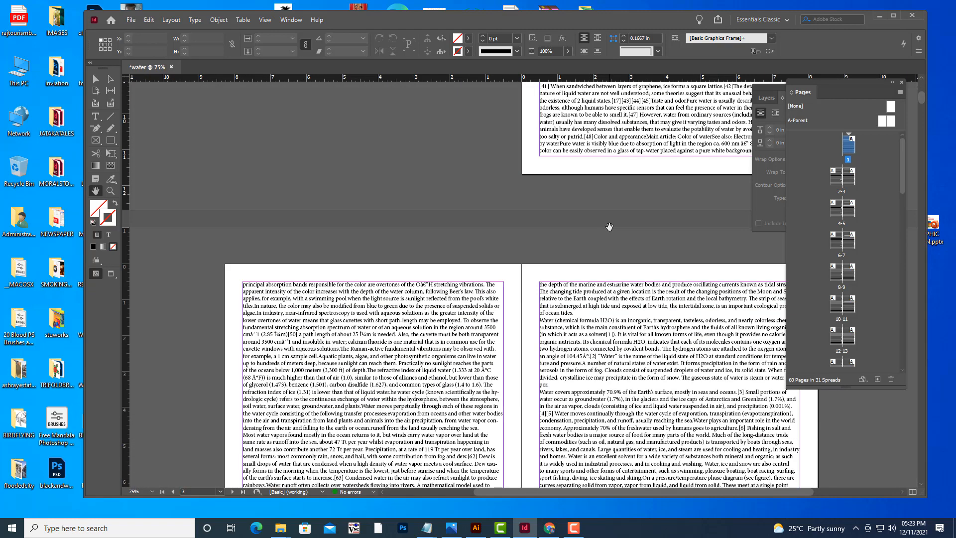
pyautogui.scroll(3, 638, 294)
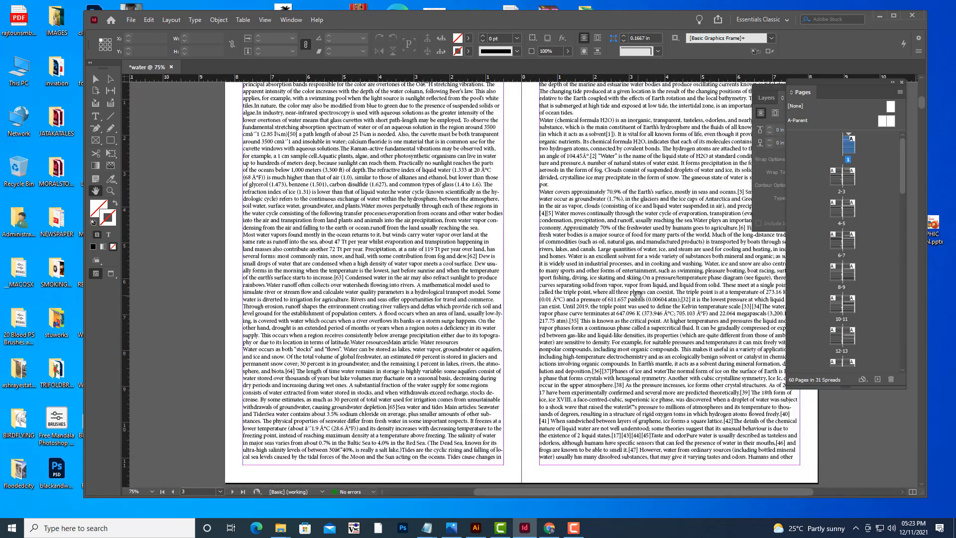
# Zoom in and out on the opening spreads to inspect the flowed text frames.
pyautogui.hotkey('ctrl', '=')
pyautogui.hotkey('ctrl', '-')
pyautogui.hotkey('ctrl', '-')
pyautogui.hotkey('ctrl', '-')
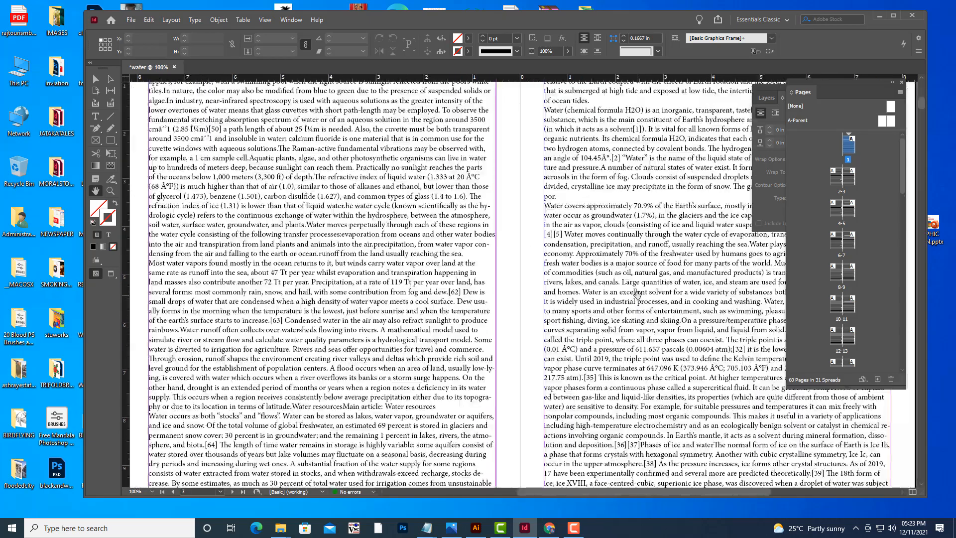
pyautogui.hotkey('ctrl', '=')
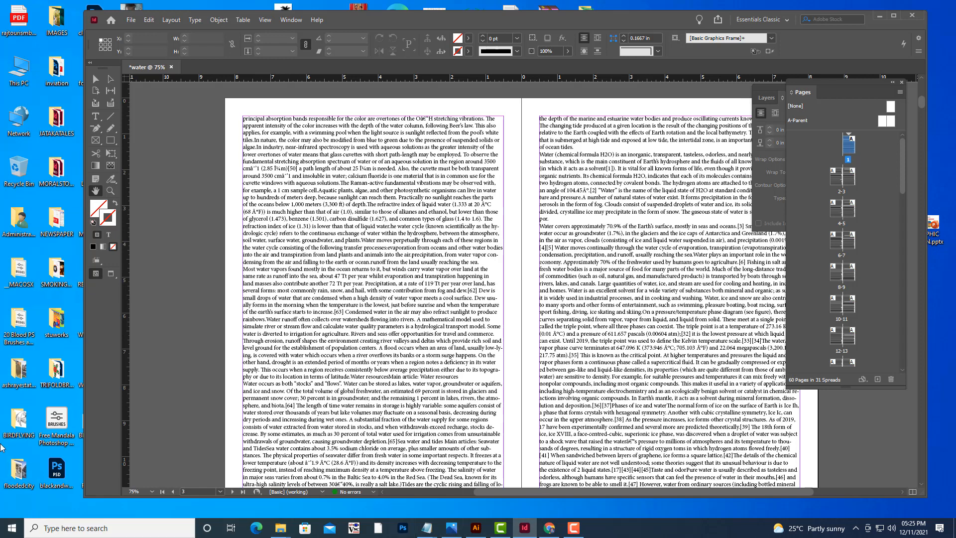
pyautogui.scroll(10, 460, 291)
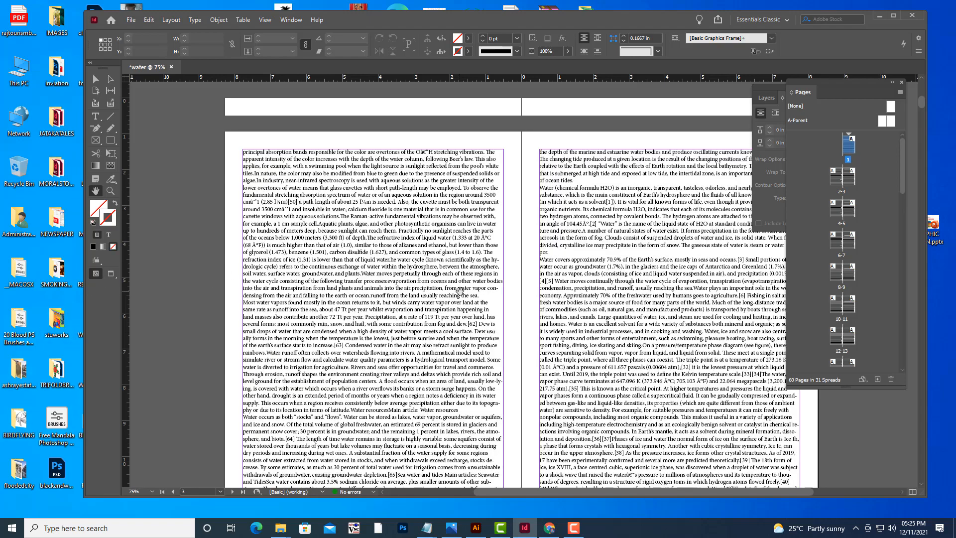
pyautogui.scroll(5, 460, 291)
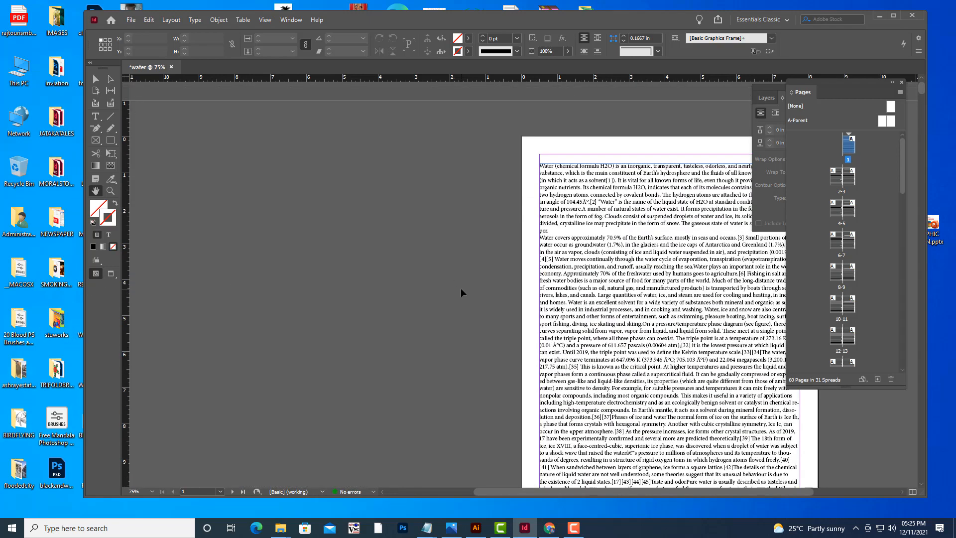
pyautogui.hotkey('ctrl', '=')
pyautogui.hotkey('ctrl', '-')
pyautogui.hotkey('ctrl', '-')
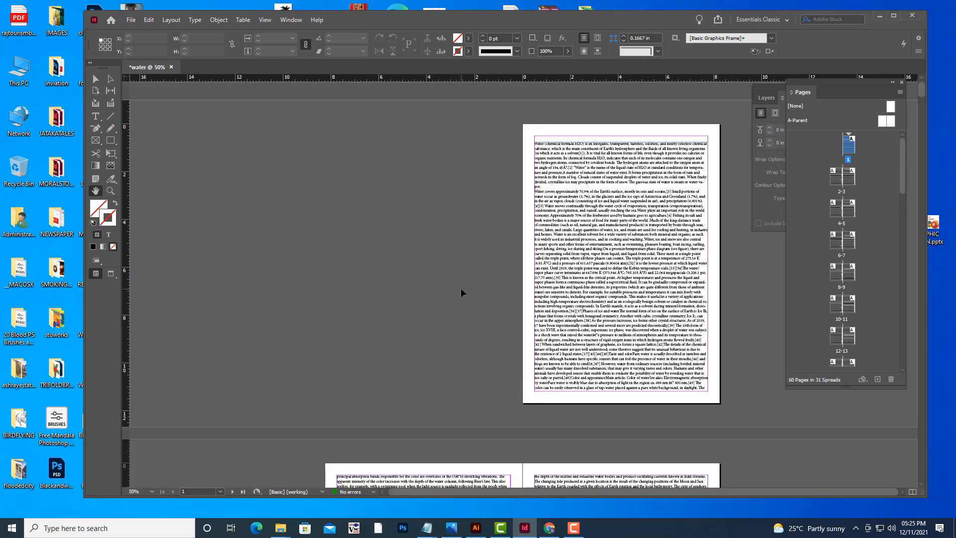
pyautogui.hotkey('ctrl', '=')
pyautogui.hotkey('ctrl', '=')
pyautogui.hotkey('ctrl', '=')
pyautogui.hotkey('ctrl', '=')
pyautogui.hotkey('ctrl', '-')
pyautogui.hotkey('ctrl', '-')
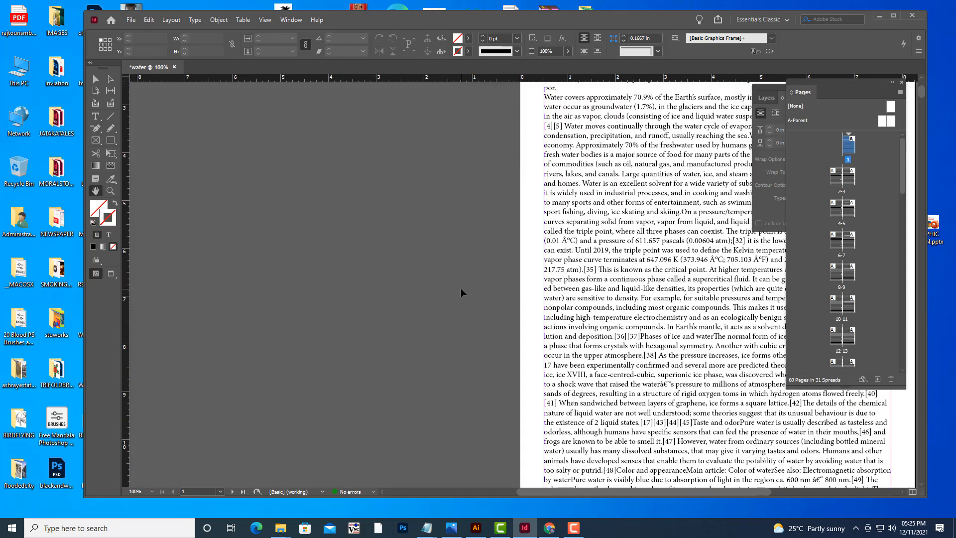
pyautogui.hotkey('ctrl', '=')
pyautogui.scroll(-13, 624, 312)
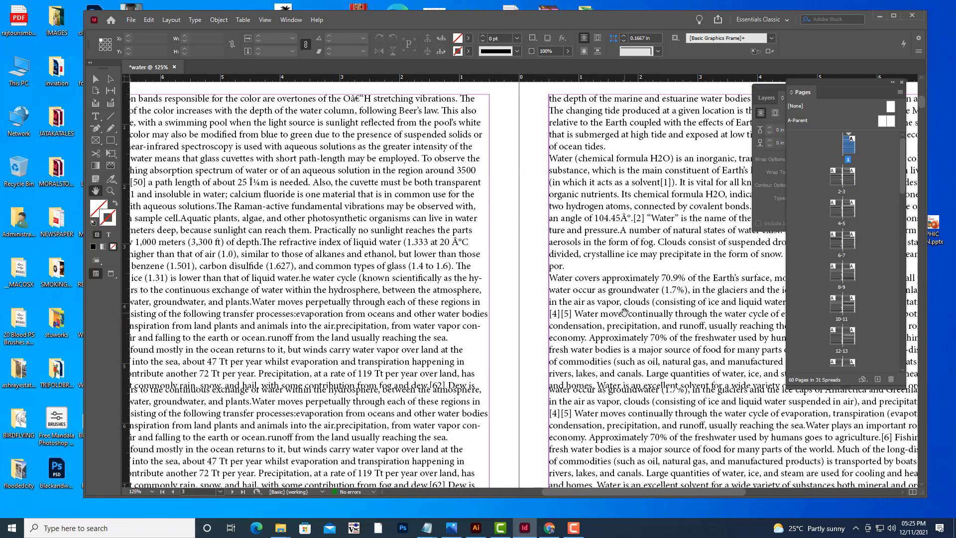
pyautogui.hotkey('ctrl', '-')
pyautogui.hotkey('ctrl', '-')
pyautogui.hotkey('ctrl', '-')
pyautogui.hotkey('ctrl', '=')
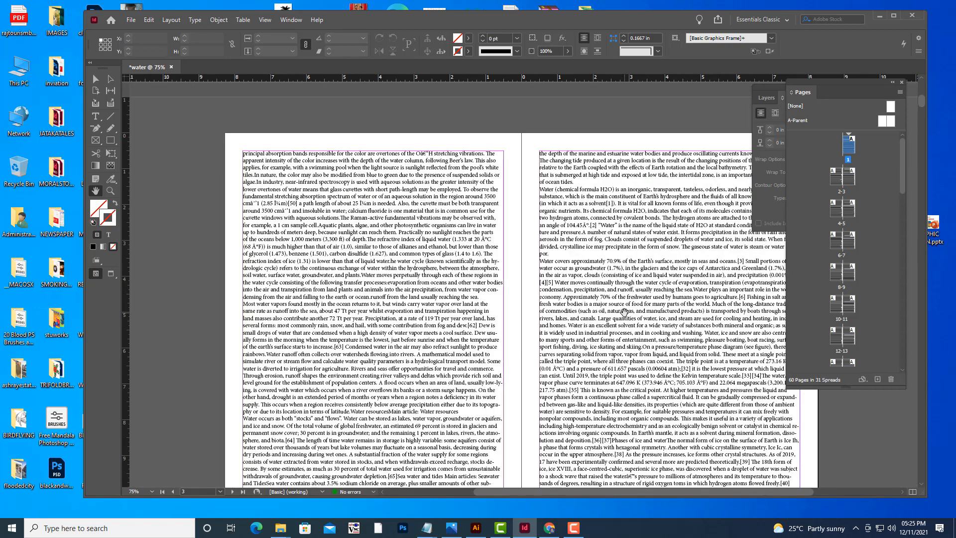
pyautogui.hotkey('ctrl', '=')
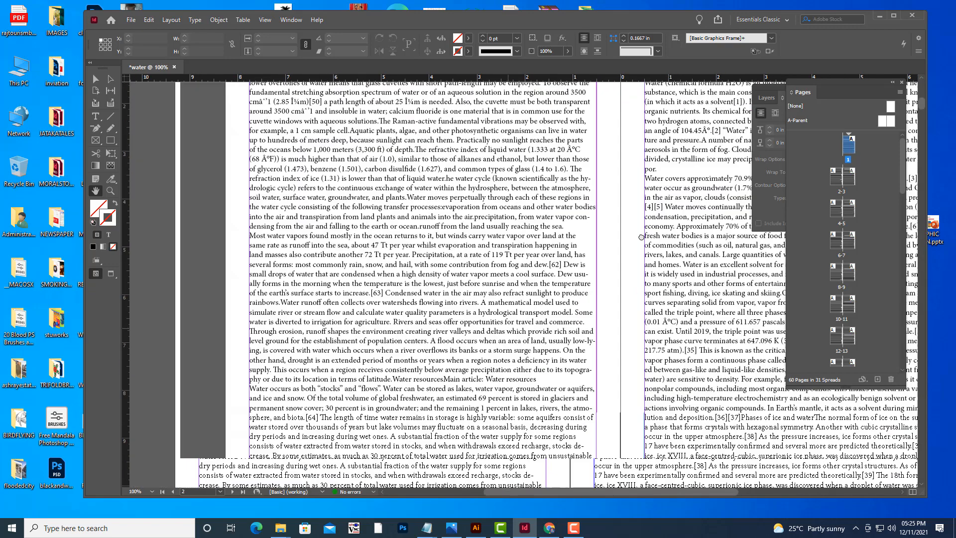
pyautogui.moveTo(641, 237); pyautogui.dragTo(667, 226)
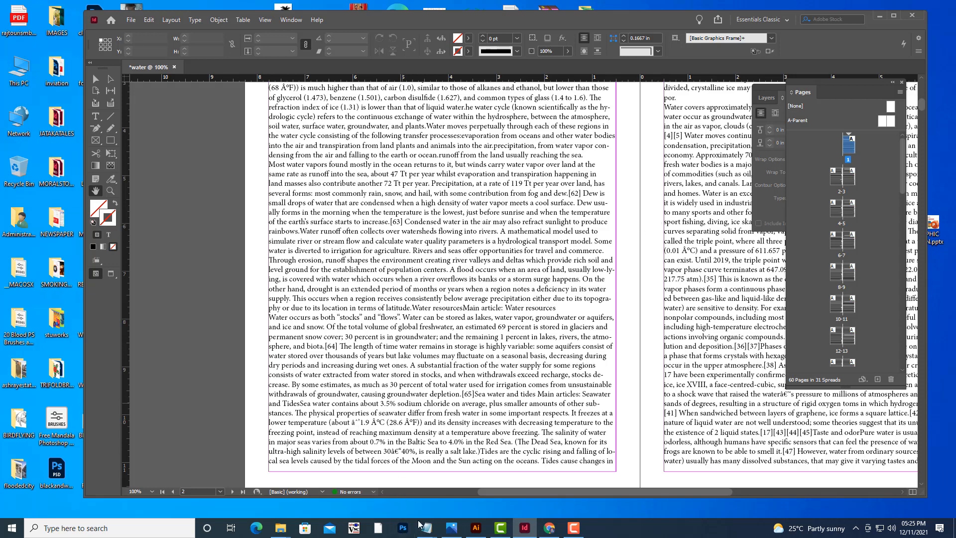
# Switch to Photoshop and open the recent image mahesh.jpg.
pyautogui.click(402, 530)
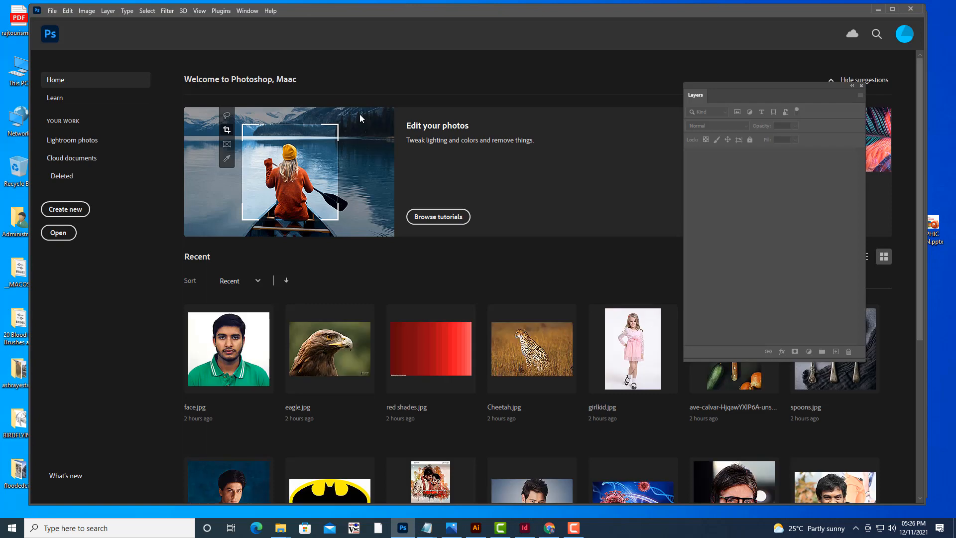
pyautogui.scroll(-2, 547, 145)
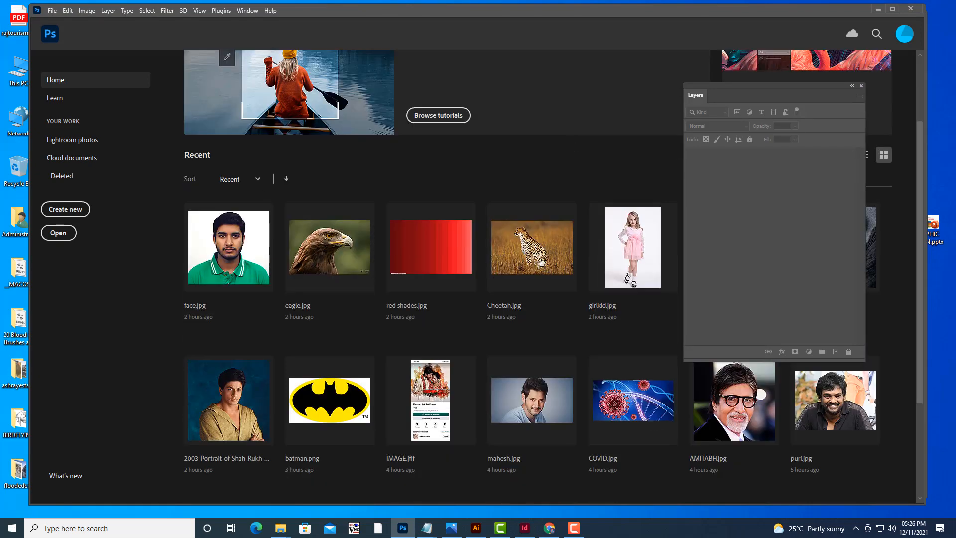
pyautogui.scroll(-2, 522, 175)
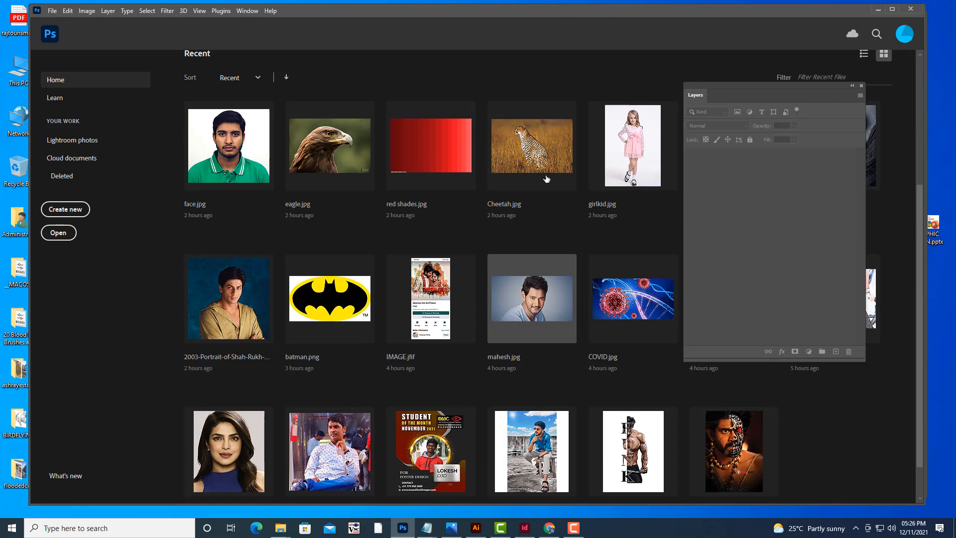
pyautogui.click(537, 314)
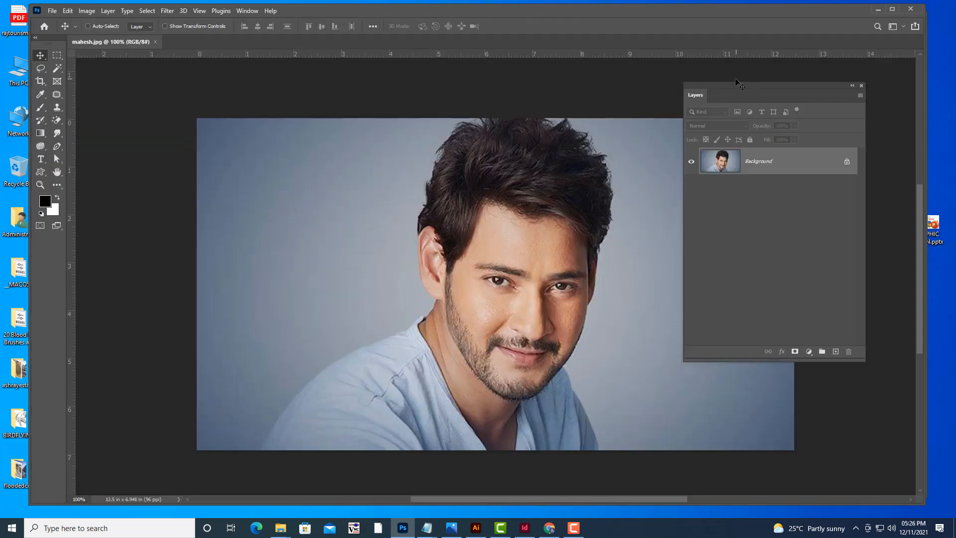
# Unlock the Background layer by converting it into a regular layer.
pyautogui.moveTo(737, 81); pyautogui.dragTo(803, 84)
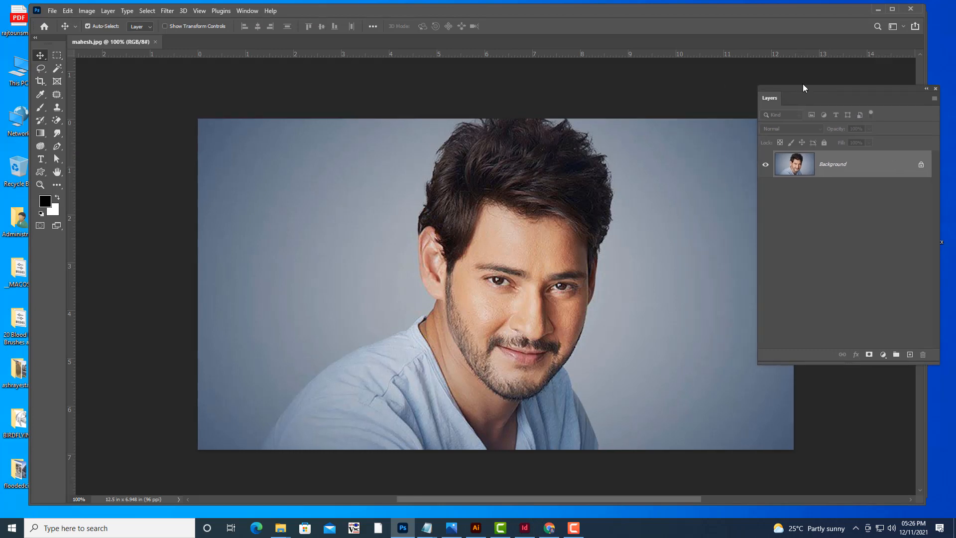
pyautogui.hotkey('ctrl', '-')
pyautogui.hotkey('ctrl', '-')
pyautogui.hotkey('ctrl', '+')
pyautogui.hotkey('ctrl', '+')
pyautogui.hotkey('ctrl', '-')
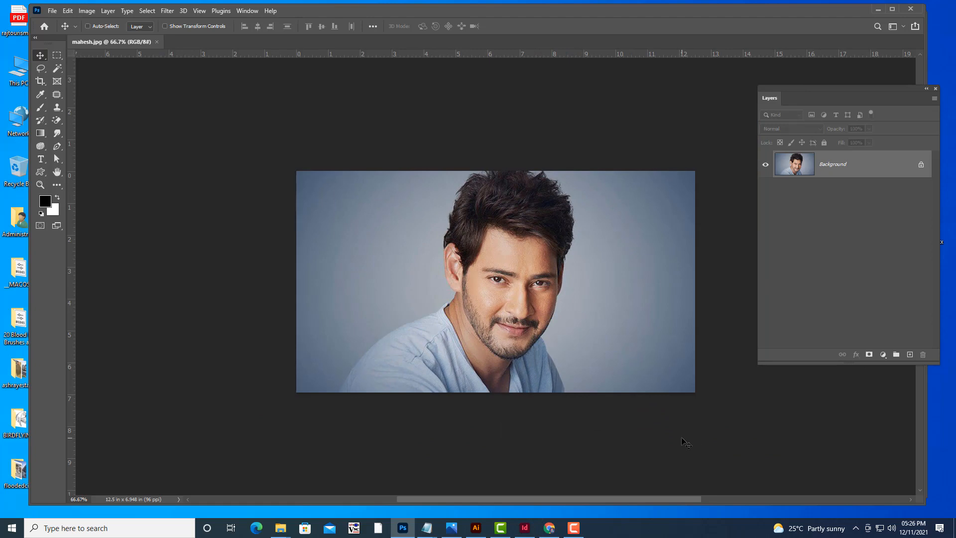
pyautogui.doubleClick(834, 164)
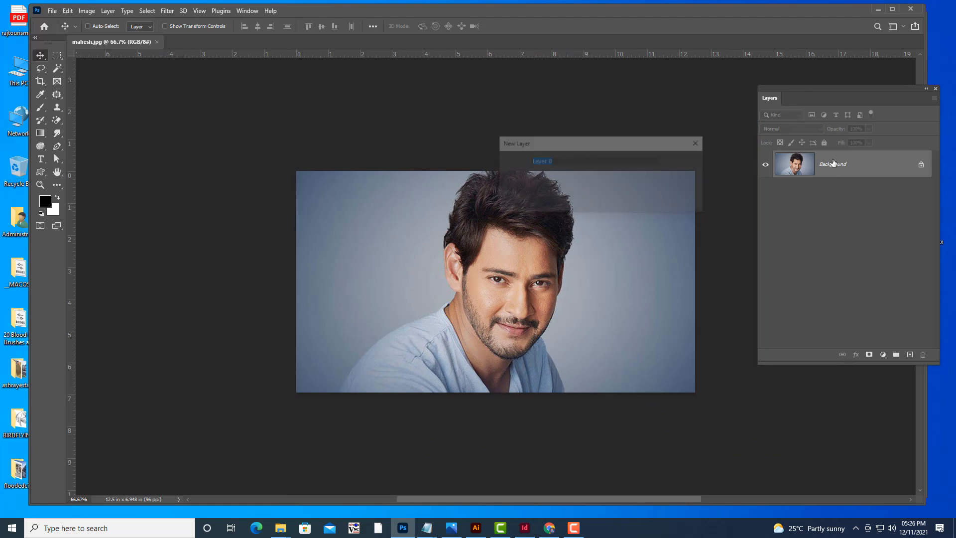
pyautogui.click(684, 161)
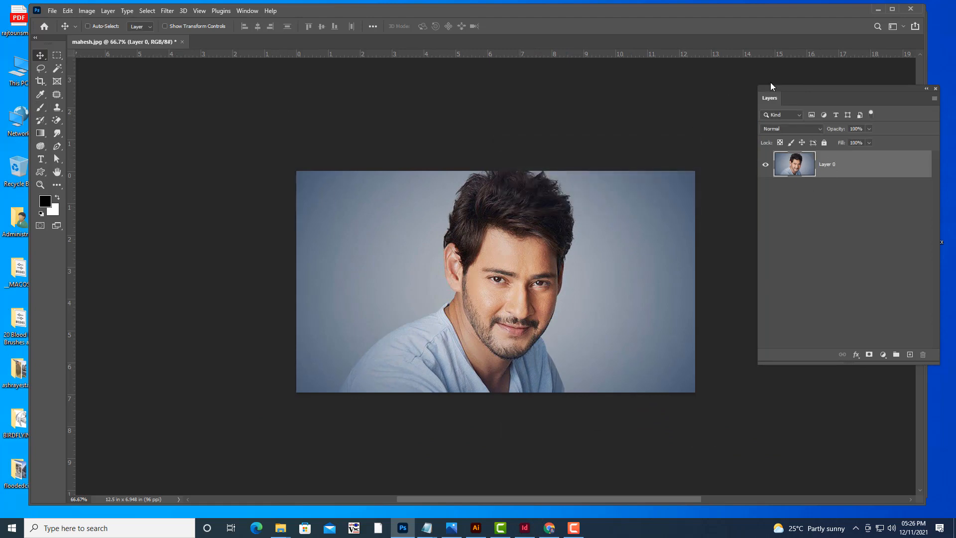
# Select the person in the photo using the Quick Selection tool's Select Subject.
pyautogui.moveTo(786, 88); pyautogui.dragTo(731, 77)
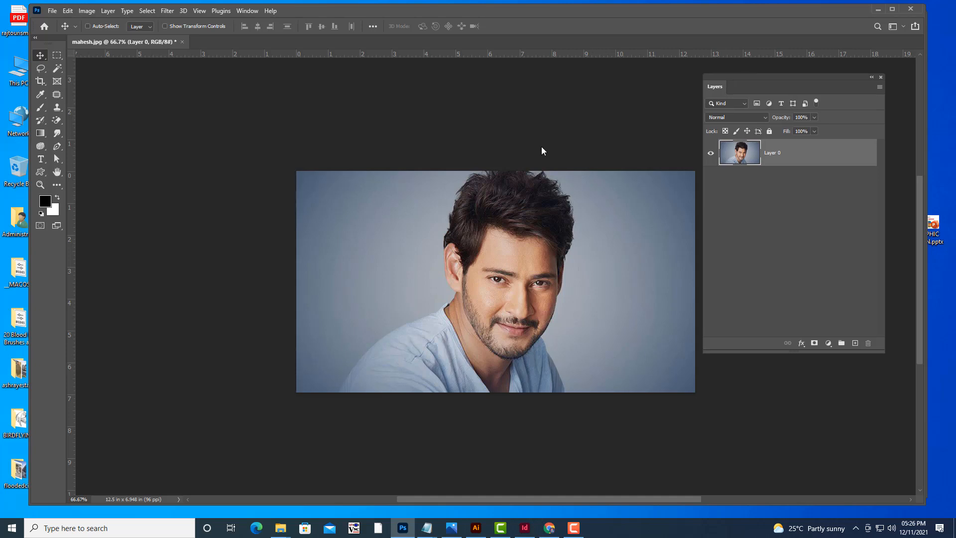
pyautogui.click(57, 70)
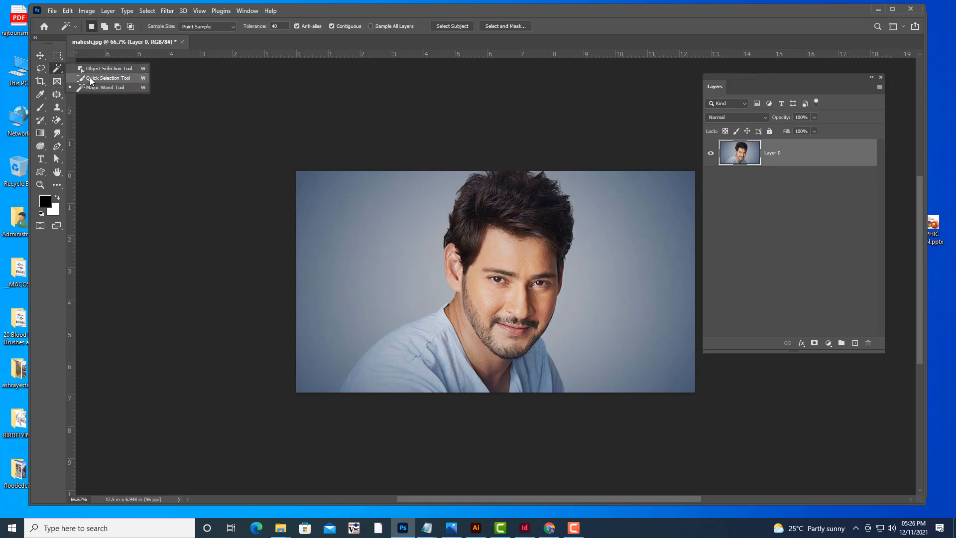
pyautogui.click(92, 78)
pyautogui.click(323, 27)
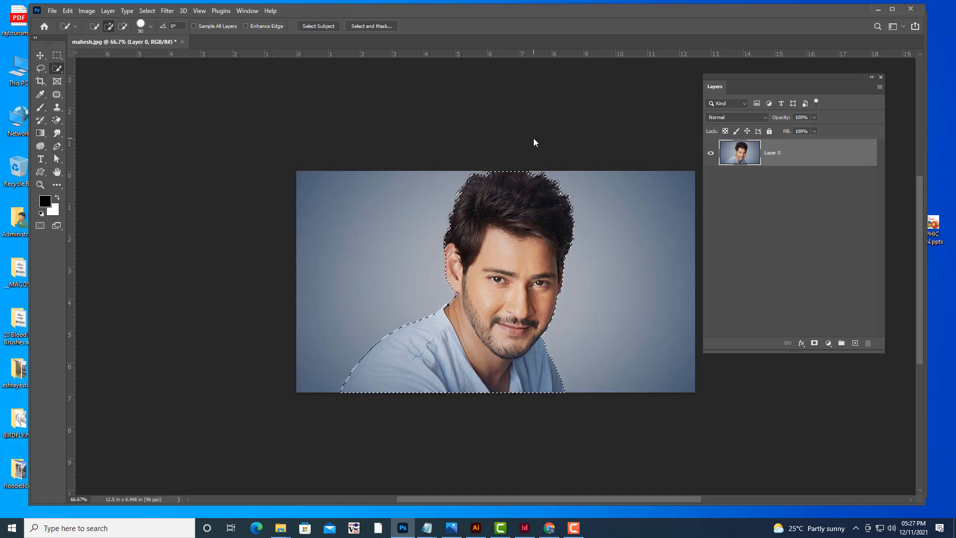
# Invert the selection, delete the background around the person, and deselect.
pyautogui.hotkey('ctrl', 'shift', 'i')
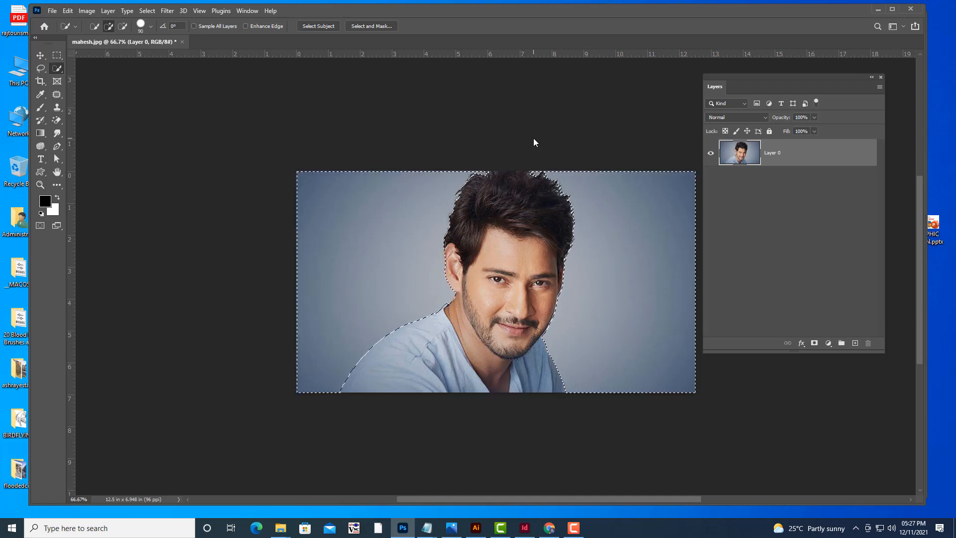
pyautogui.press('Delete')
pyautogui.hotkey('ctrl', 'd')
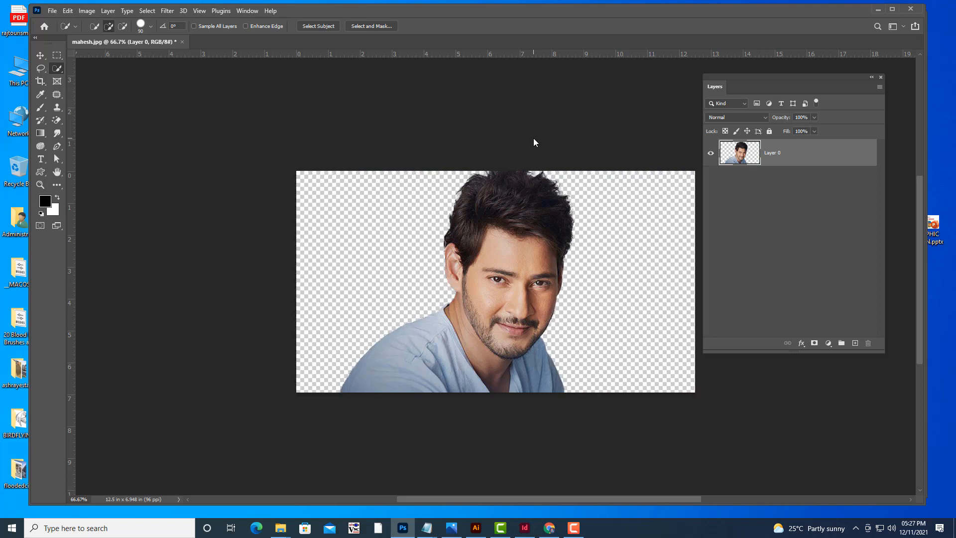
# Trim away transparent pixels from the top, bottom, left and right of the image.
pyautogui.click(86, 11)
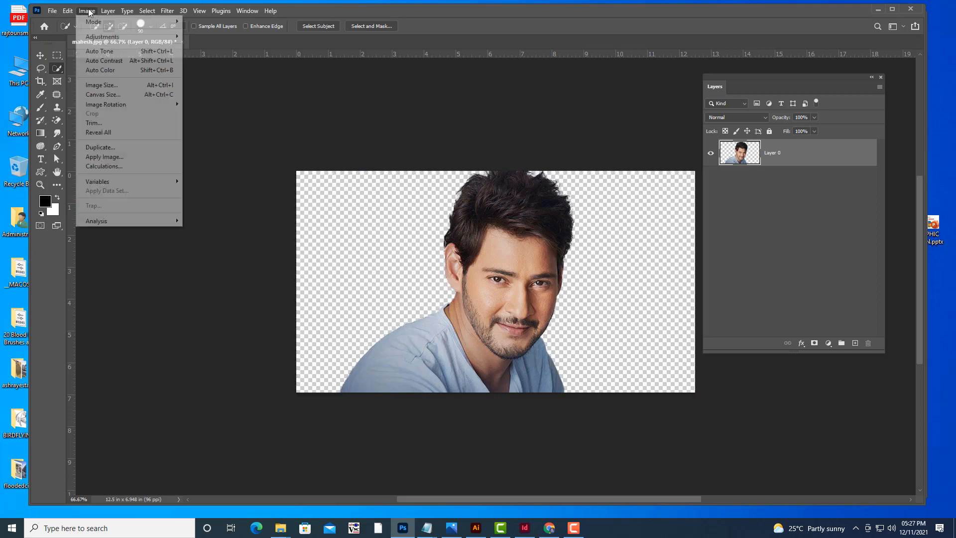
pyautogui.click(106, 124)
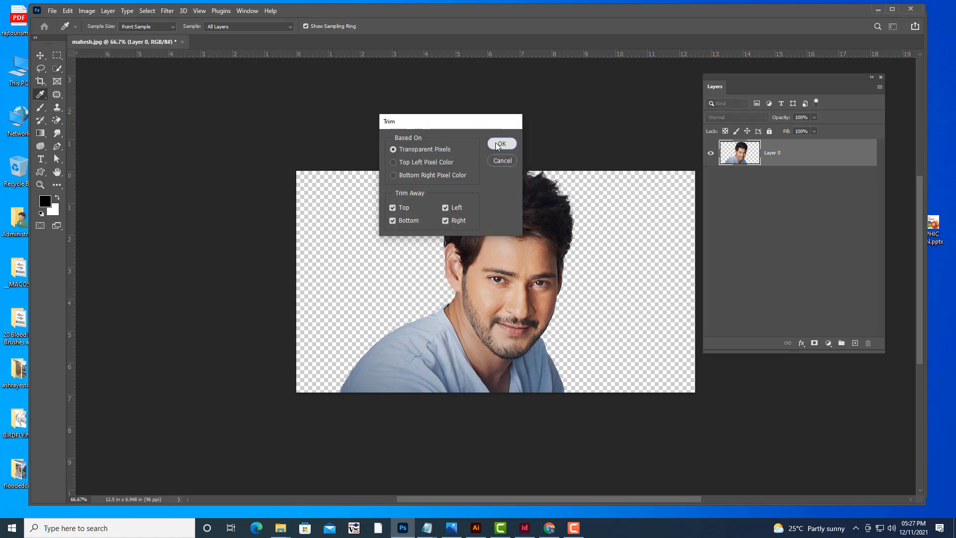
pyautogui.click(502, 144)
pyautogui.press('w')
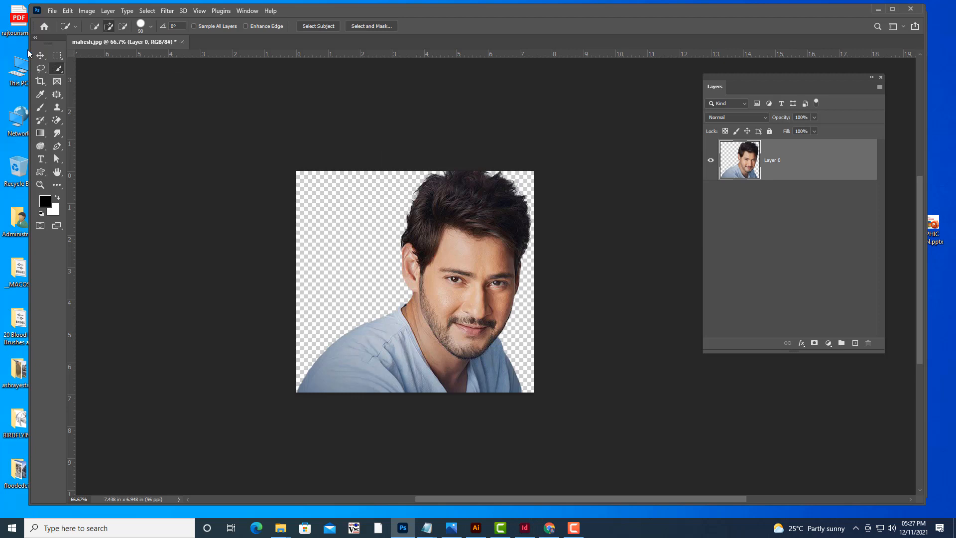
# Save the cut-out portrait on the computer's Desktop as the Photoshop file maheshbabu.psd.
pyautogui.click(40, 56)
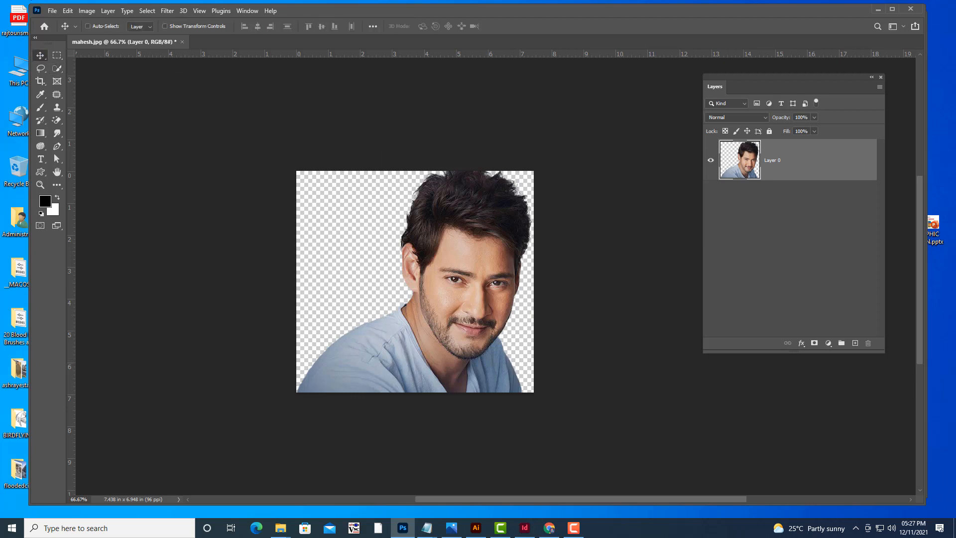
pyautogui.click(52, 11)
pyautogui.click(88, 131)
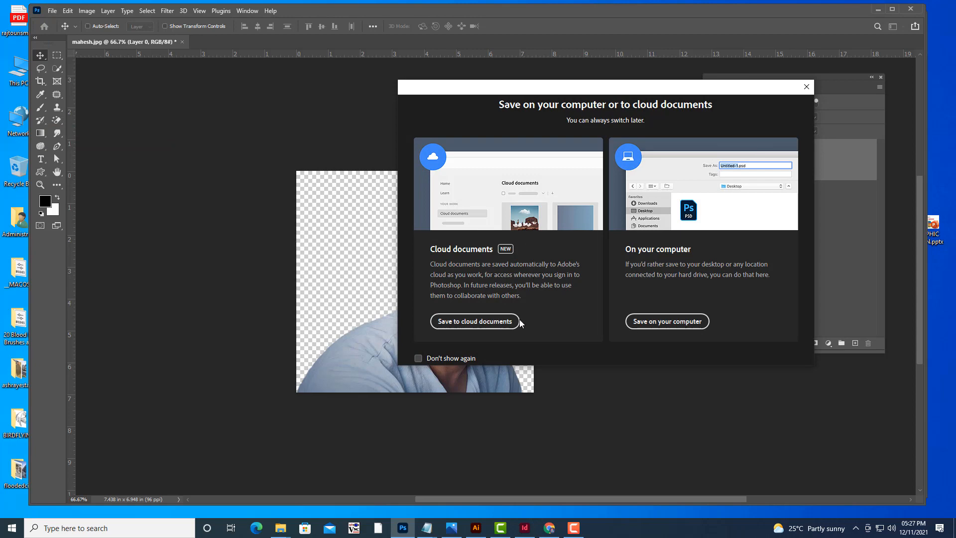
pyautogui.click(636, 324)
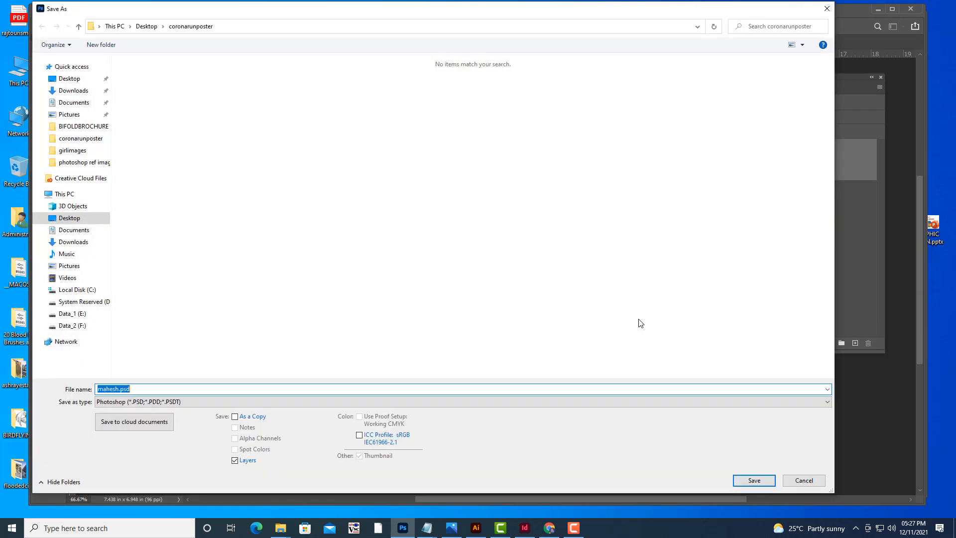
pyautogui.click(70, 79)
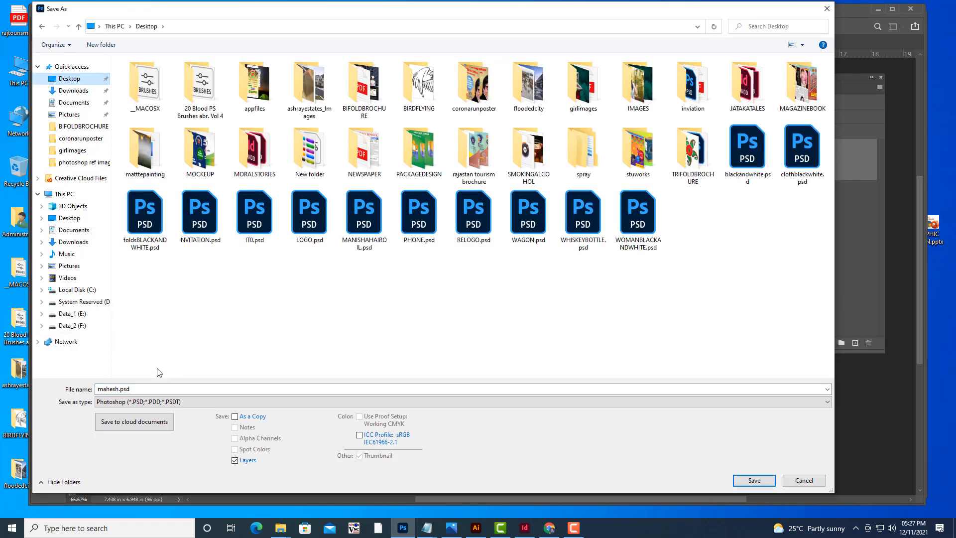
pyautogui.click(148, 388)
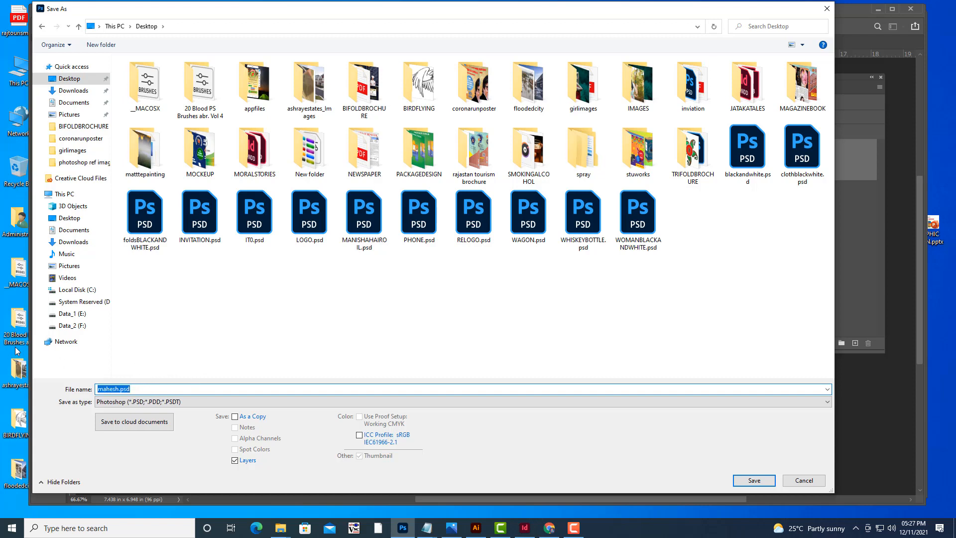
pyautogui.write('maheshbabu')
pyautogui.click(754, 481)
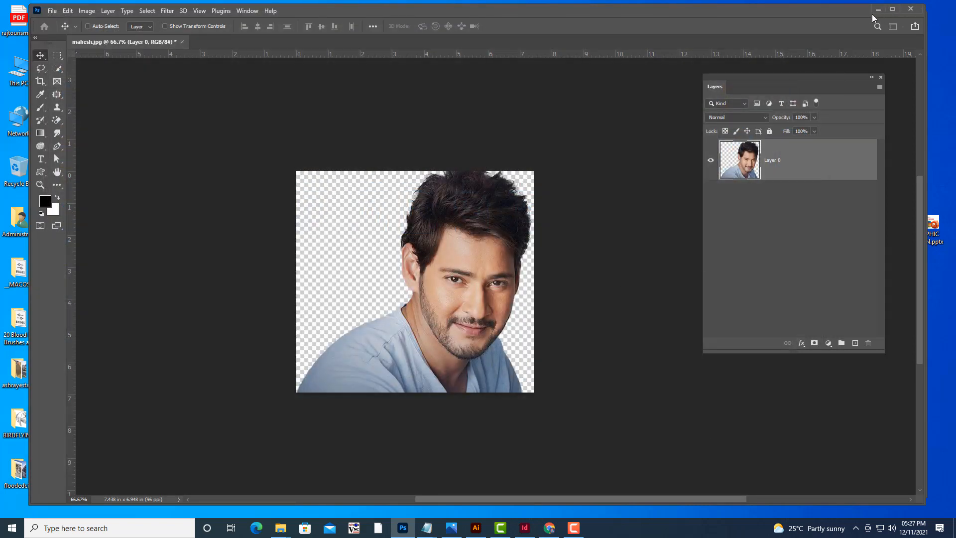
pyautogui.click(588, 149)
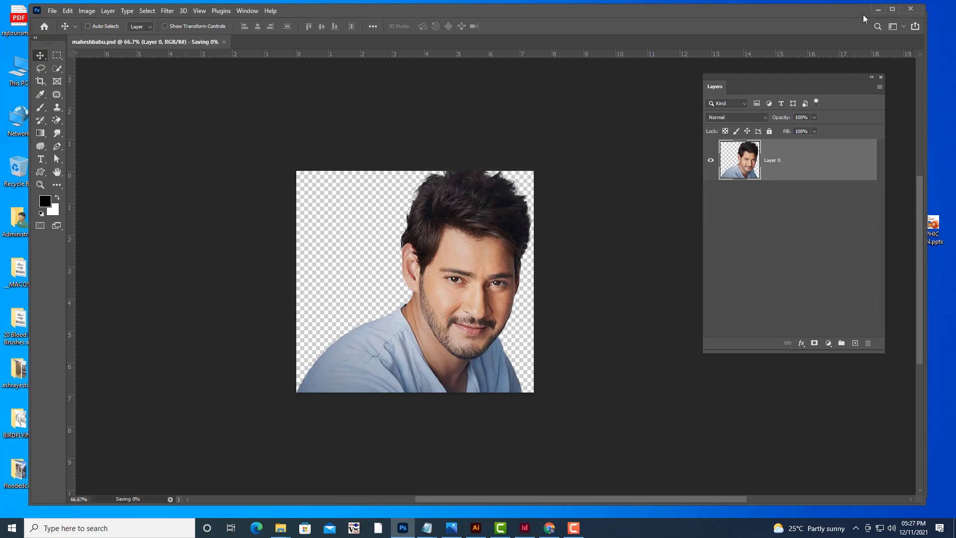
# Minimize Photoshop and switch to the water document in InDesign.
pyautogui.click(878, 10)
pyautogui.click(880, 15)
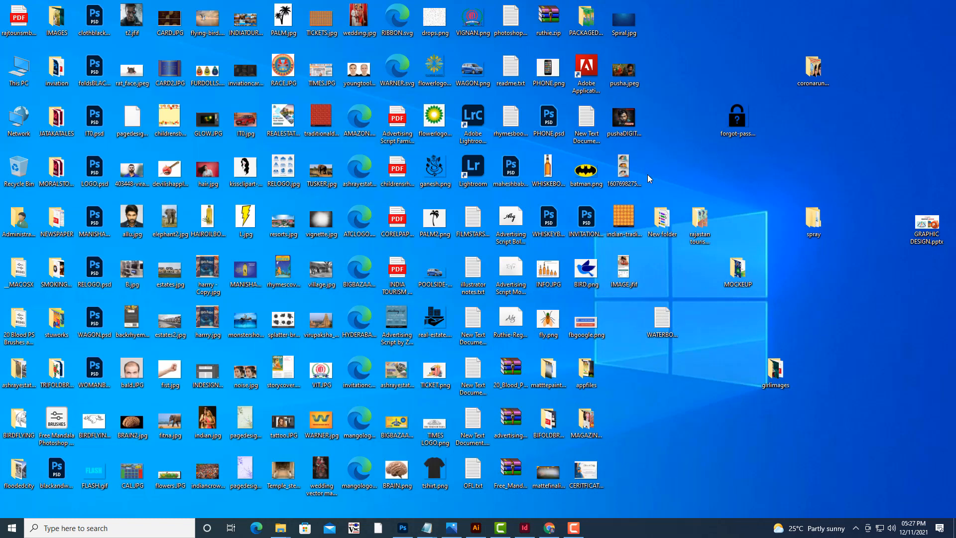
pyautogui.click(506, 170)
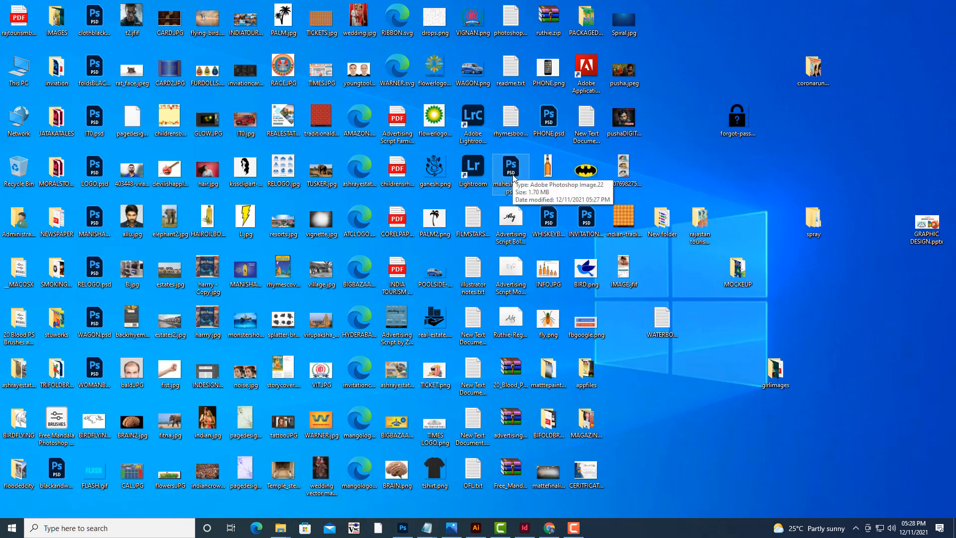
pyautogui.click(523, 527)
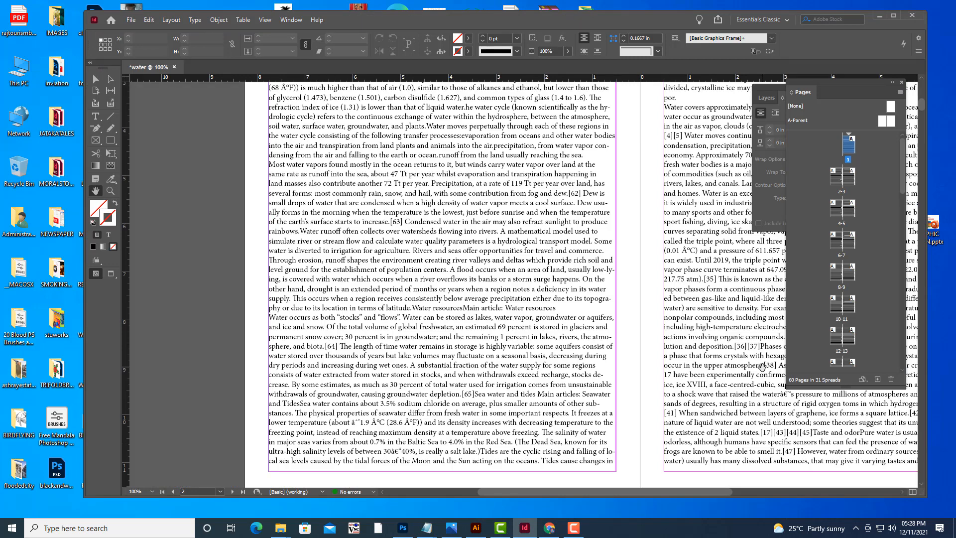
# Place maheshbabu.psd from the Desktop onto the first page of the water document.
pyautogui.scroll(3, 764, 359)
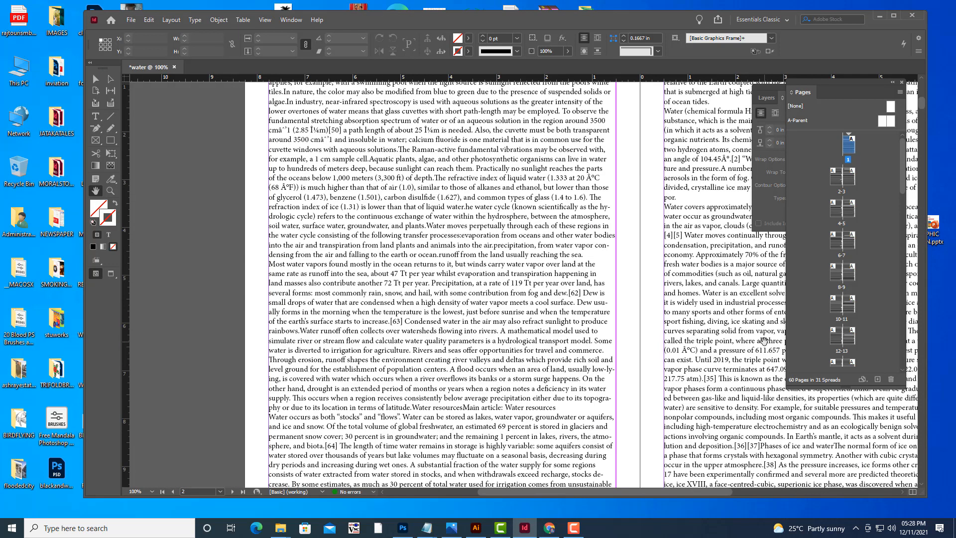
pyautogui.hotkey('ctrl', '-')
pyautogui.hotkey('ctrl', '-')
pyautogui.hotkey('ctrl', '=')
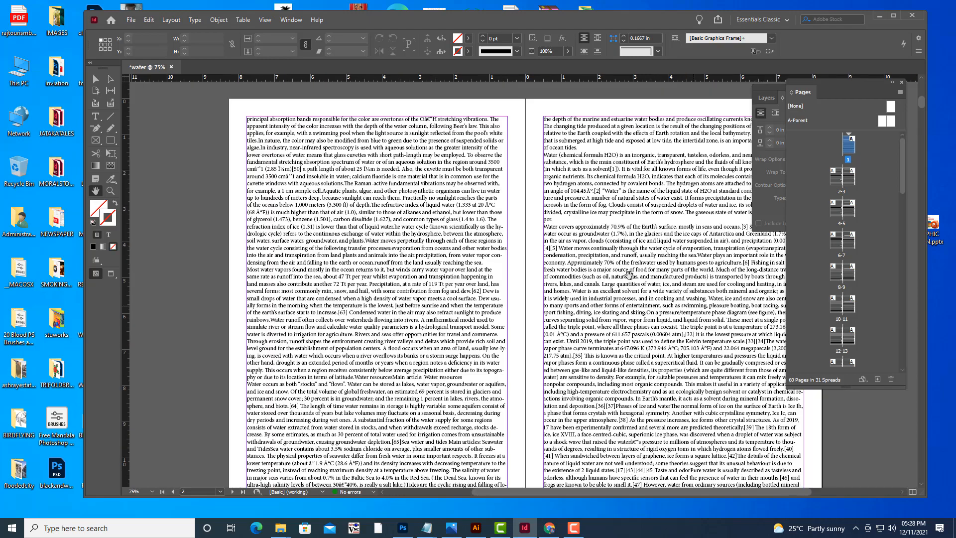
pyautogui.scroll(7, 629, 275)
pyautogui.scroll(8, 630, 275)
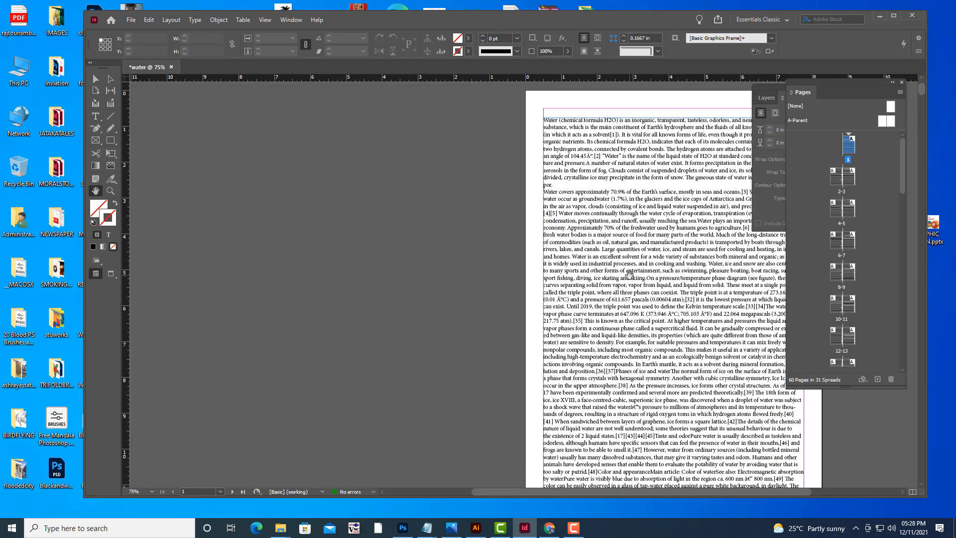
pyautogui.scroll(1, 630, 275)
pyautogui.scroll(-4, 629, 275)
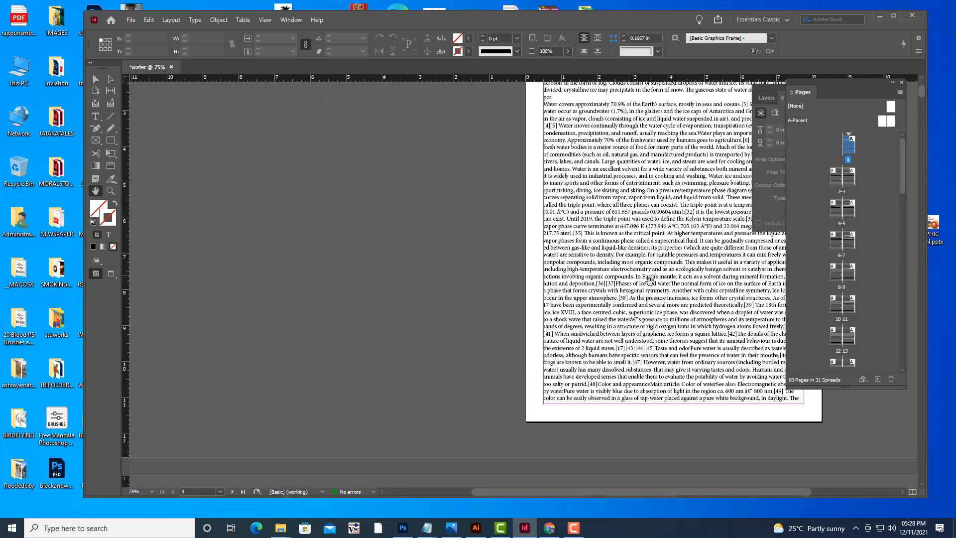
pyautogui.moveTo(667, 285); pyautogui.dragTo(556, 329)
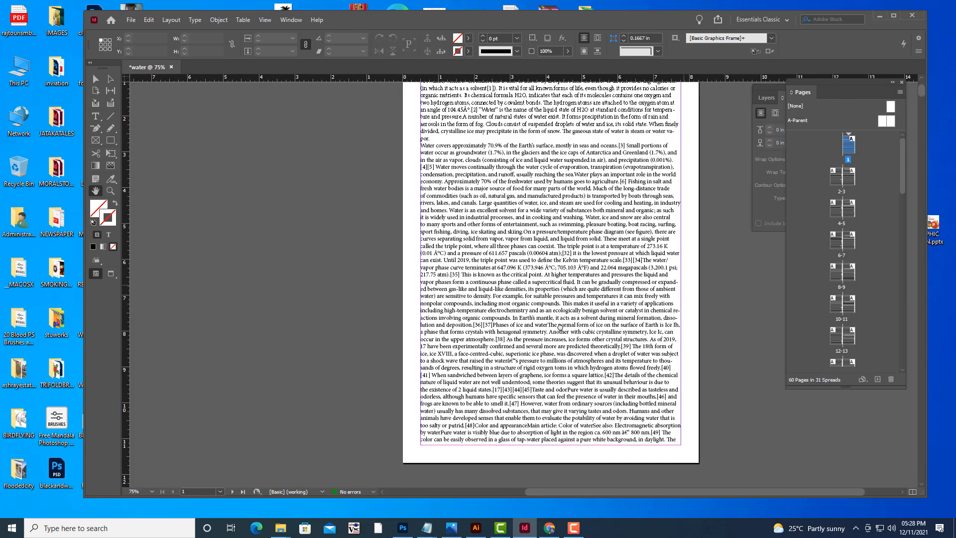
pyautogui.click(102, 81)
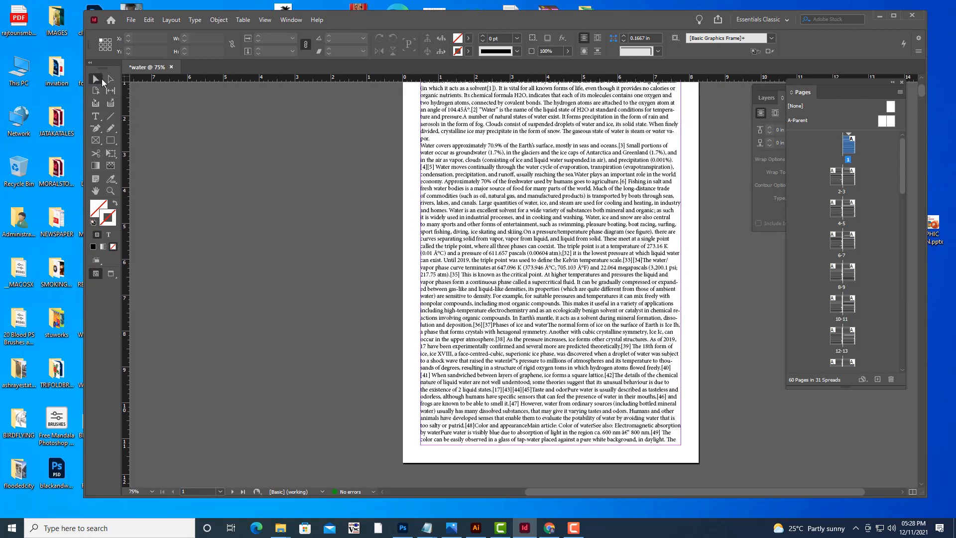
pyautogui.click(131, 20)
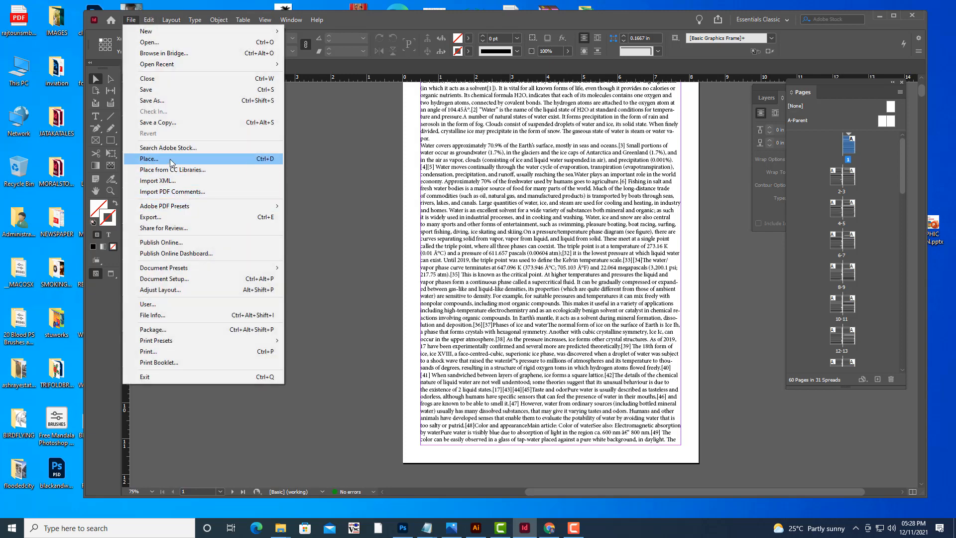
pyautogui.click(170, 159)
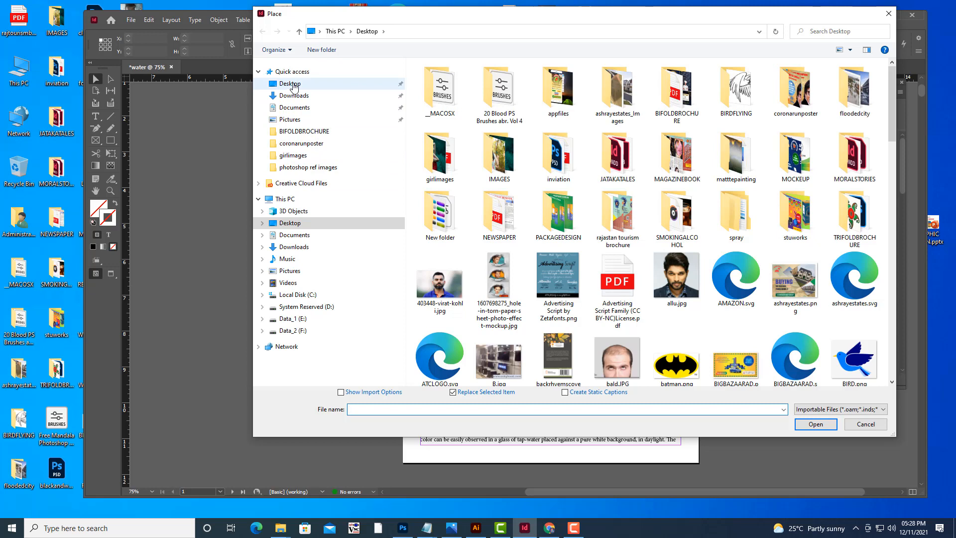
pyautogui.click(293, 85)
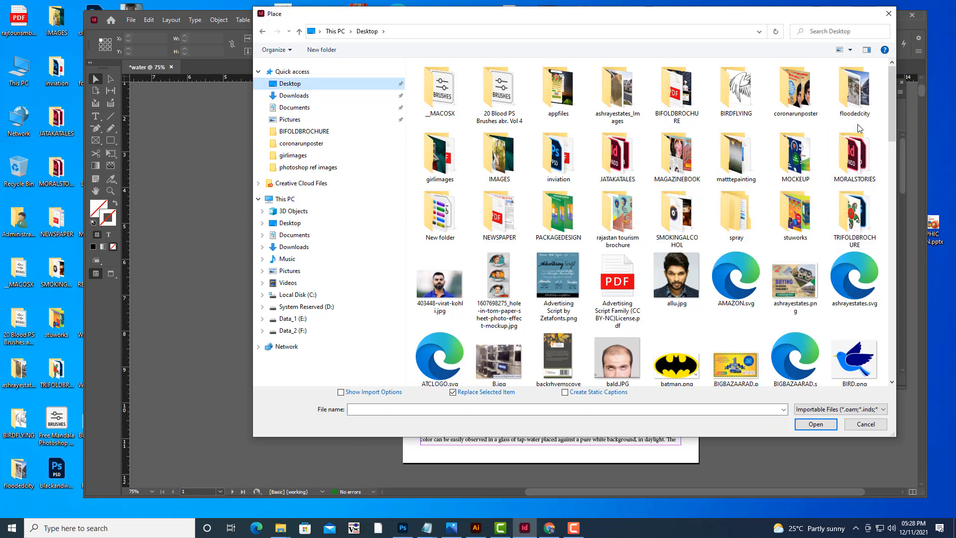
pyautogui.moveTo(889, 115); pyautogui.dragTo(886, 165)
pyautogui.click(555, 300)
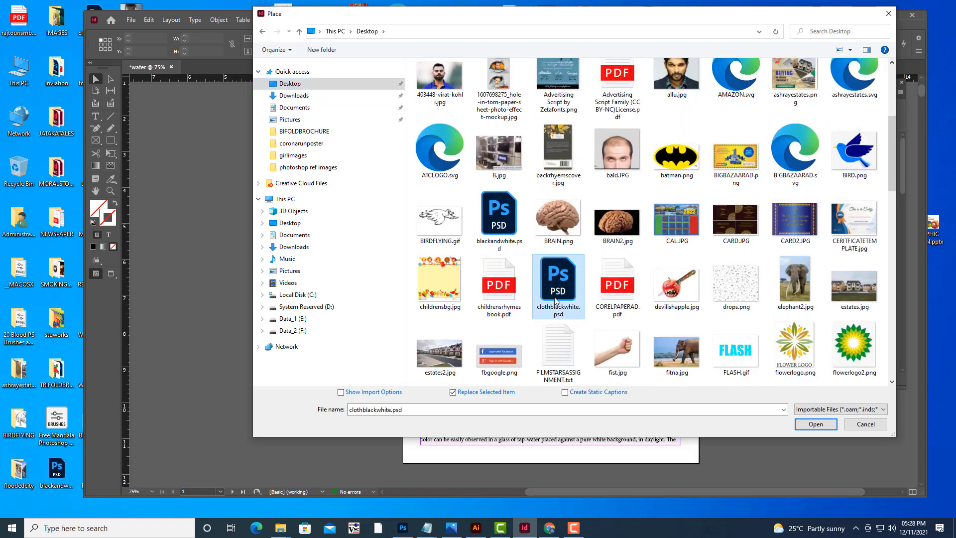
pyautogui.press('m')
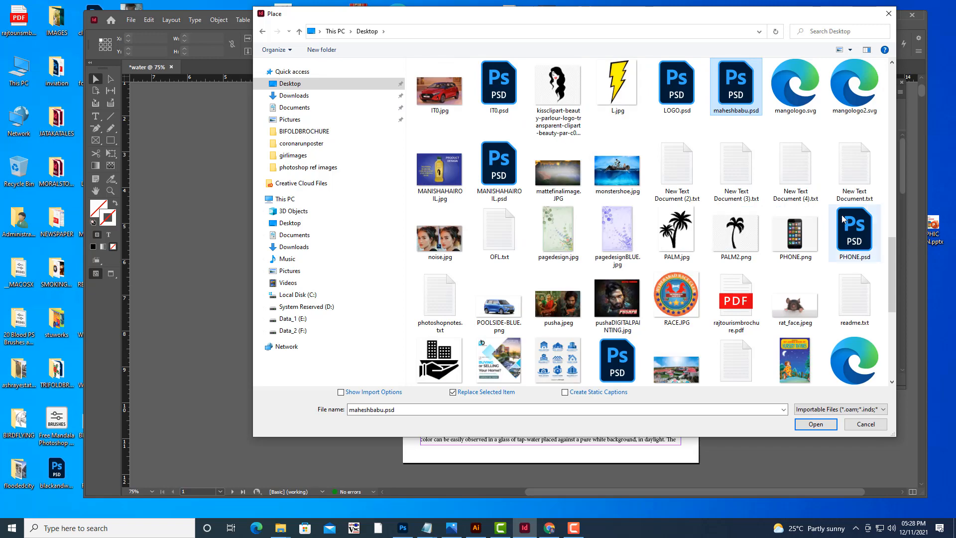
pyautogui.click(815, 424)
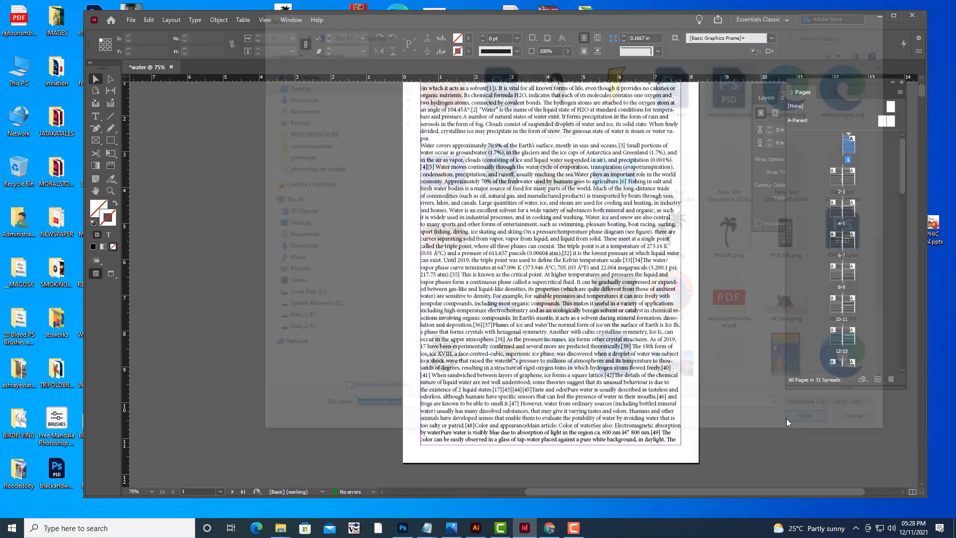
pyautogui.click(514, 302)
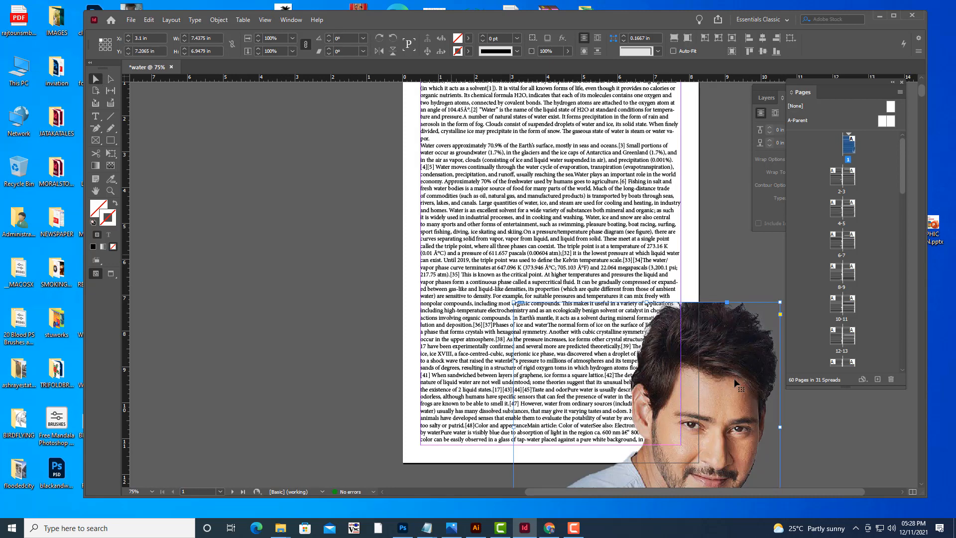
# Scale the portrait down with the Free Transform tool to about 4.39 × 3.85 in and move it to the page's bottom centre.
pyautogui.moveTo(741, 348); pyautogui.dragTo(590, 270)
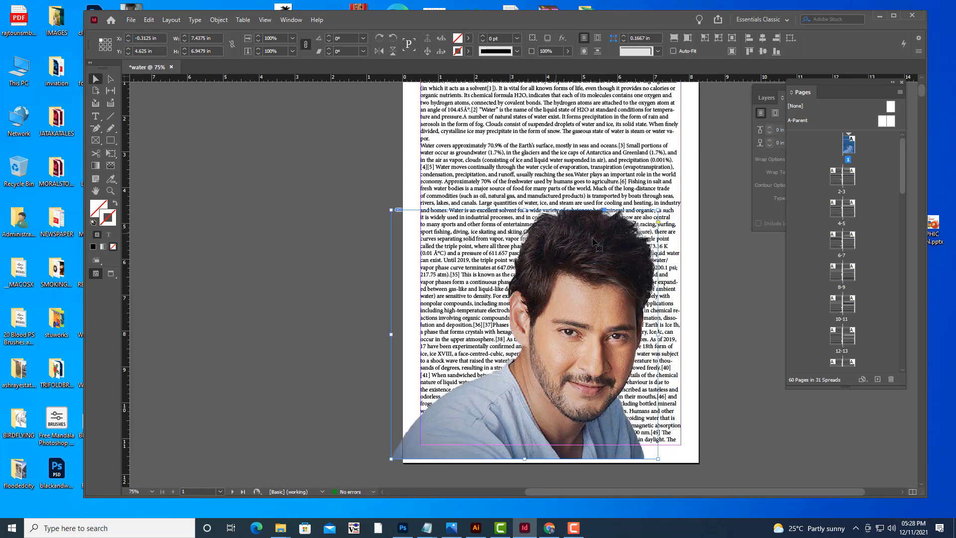
pyautogui.moveTo(598, 242); pyautogui.dragTo(600, 242)
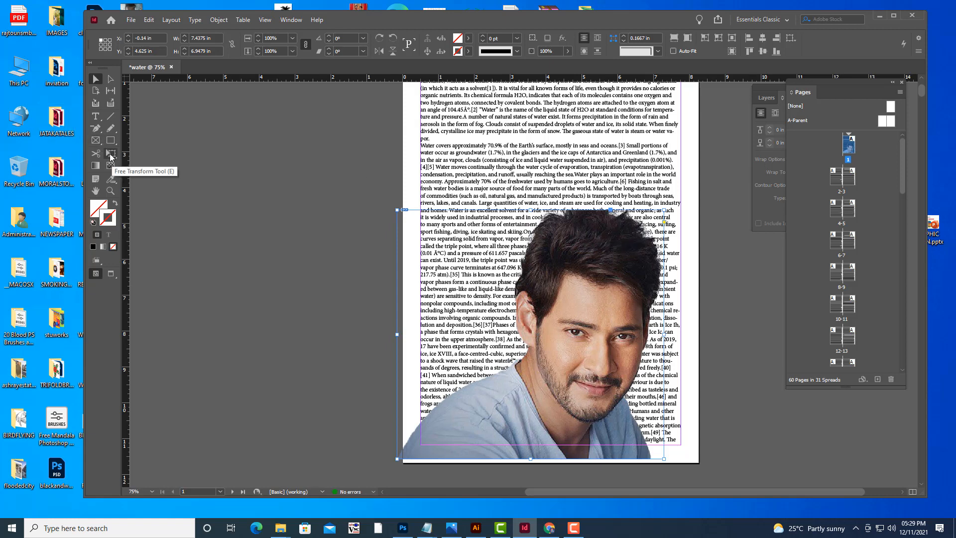
pyautogui.click(111, 156)
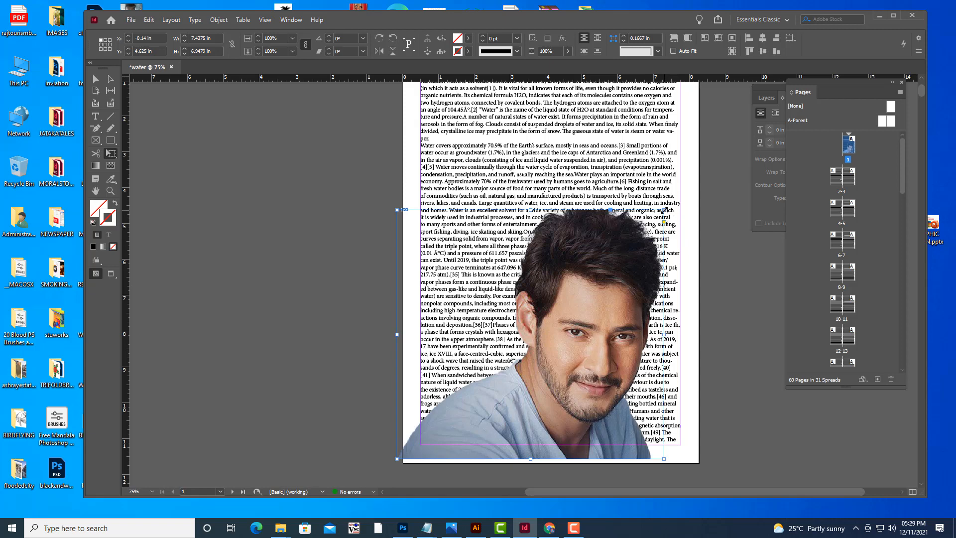
pyautogui.moveTo(664, 211); pyautogui.dragTo(555, 321)
pyautogui.moveTo(530, 352); pyautogui.dragTo(592, 339)
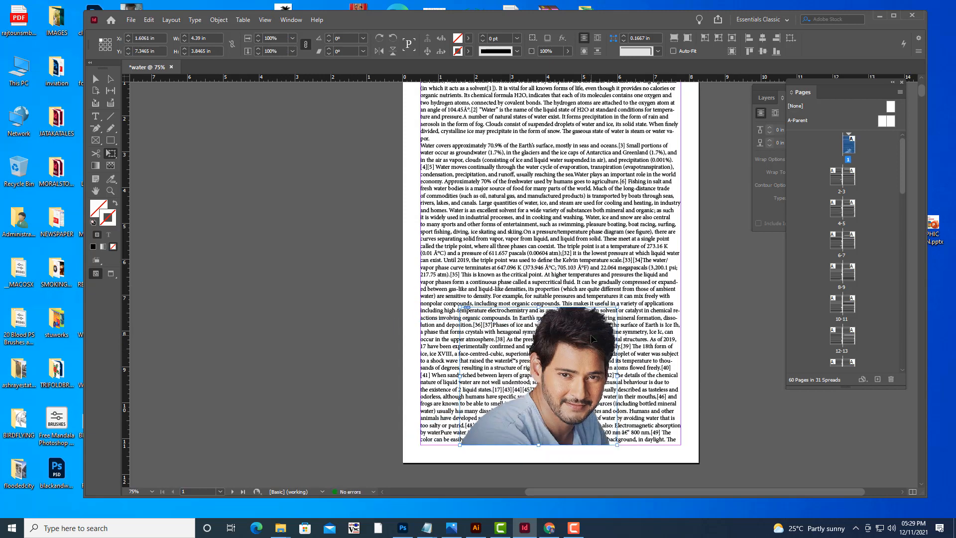
pyautogui.click(96, 79)
# Open Text Wrap and wrap the text around the portrait's object shape using the Alpha Channel contour.
pyautogui.click(290, 21)
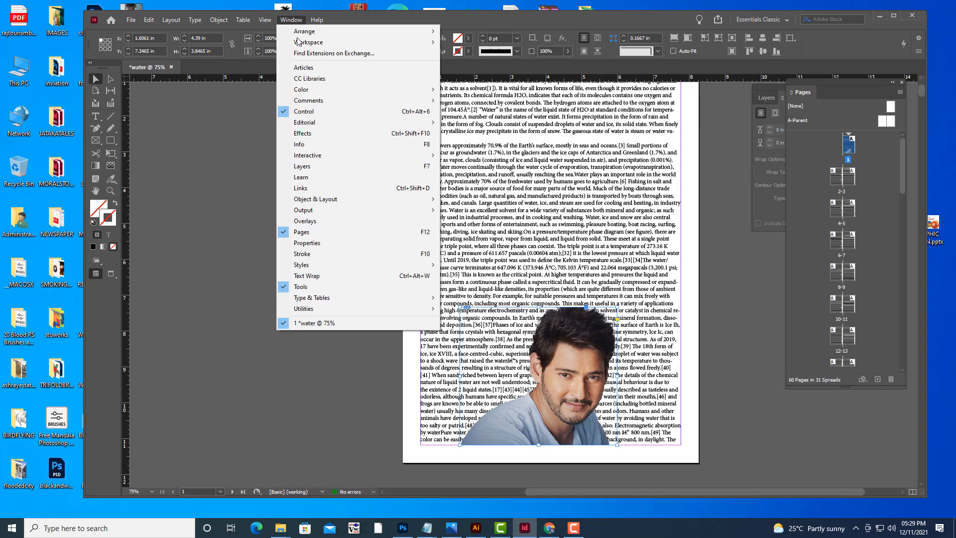
pyautogui.click(335, 277)
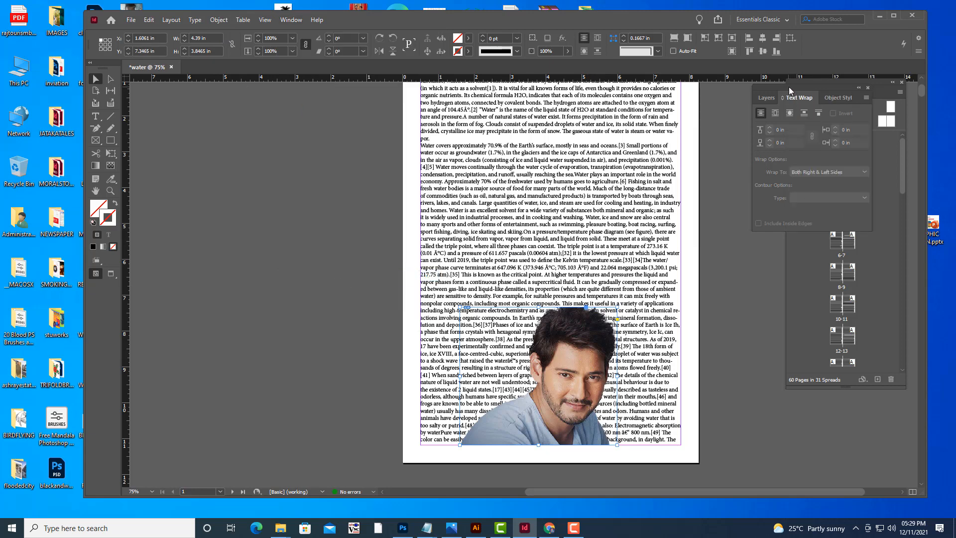
pyautogui.moveTo(788, 87); pyautogui.dragTo(745, 98)
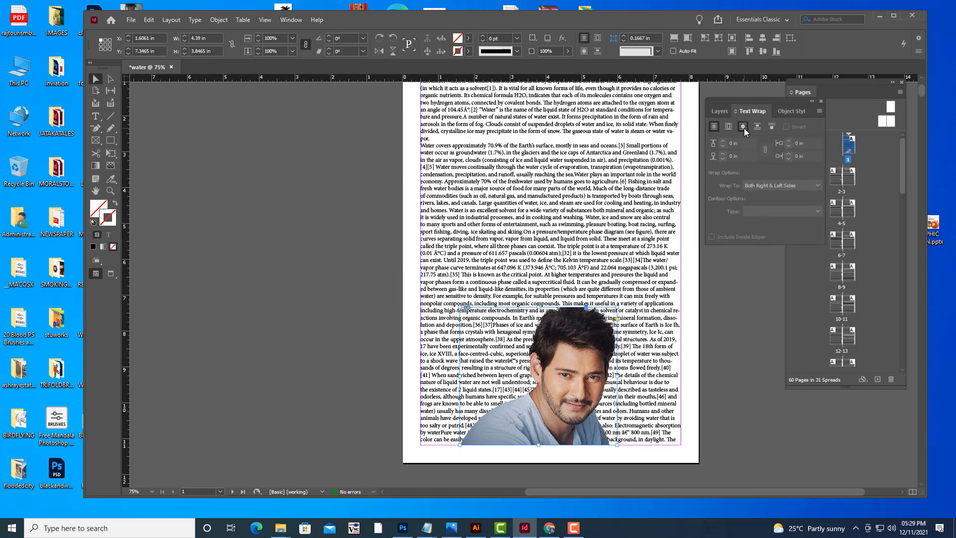
pyautogui.click(746, 131)
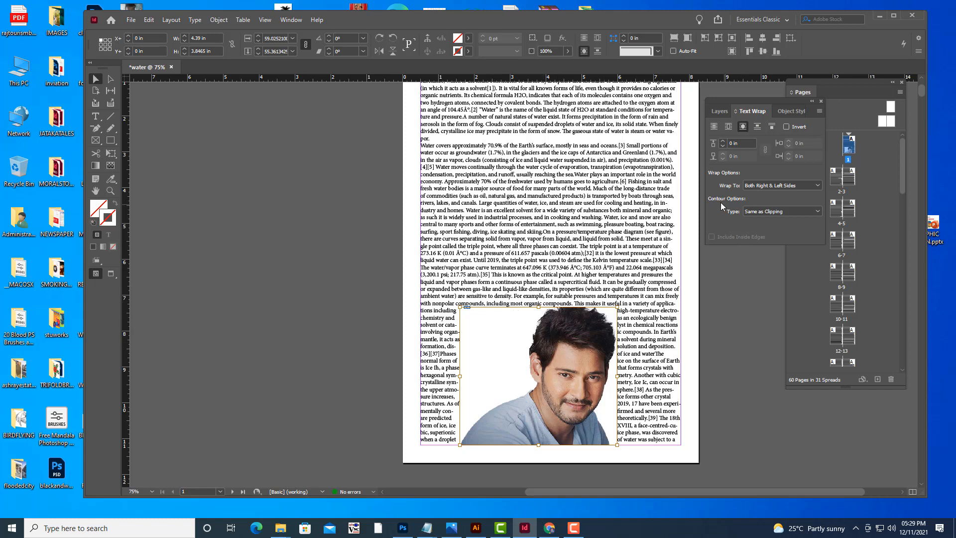
pyautogui.click(765, 212)
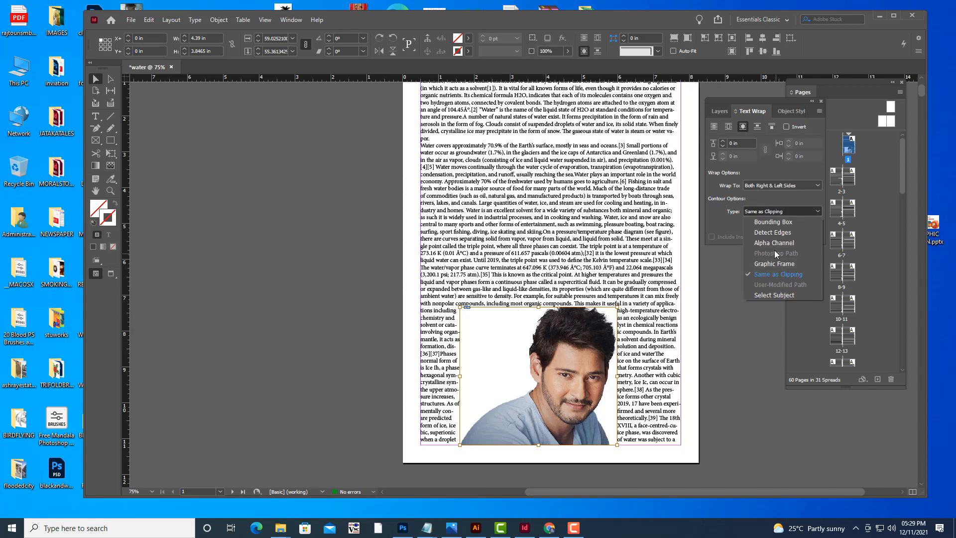
pyautogui.click(767, 243)
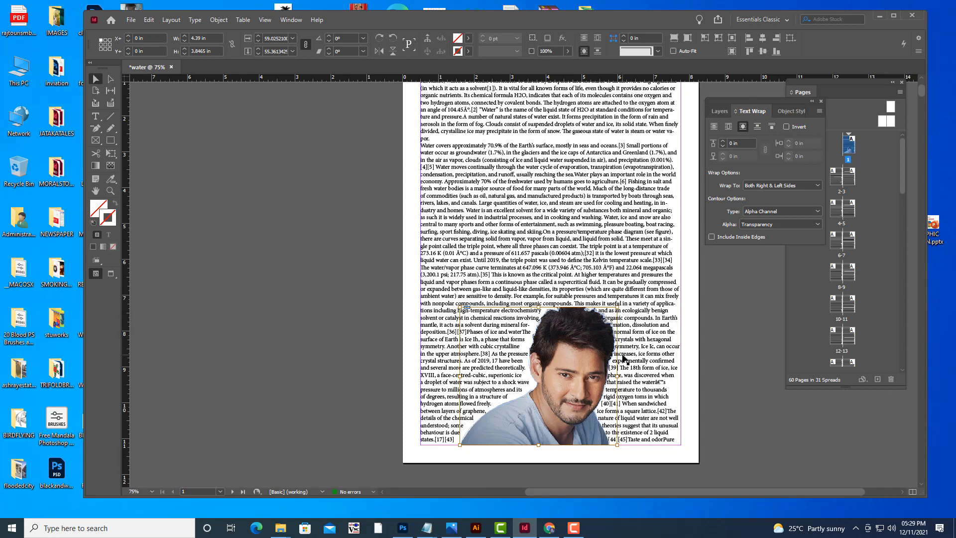
# Set the wrap offset to 0.125 in, deselect the image and switch to preview mode.
pyautogui.click(723, 142)
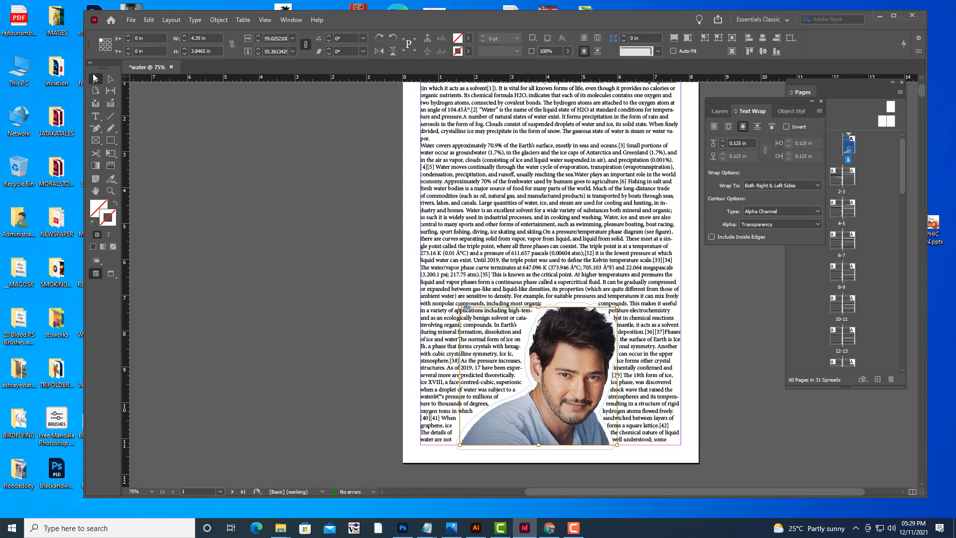
pyautogui.click(296, 180)
pyautogui.press('w')
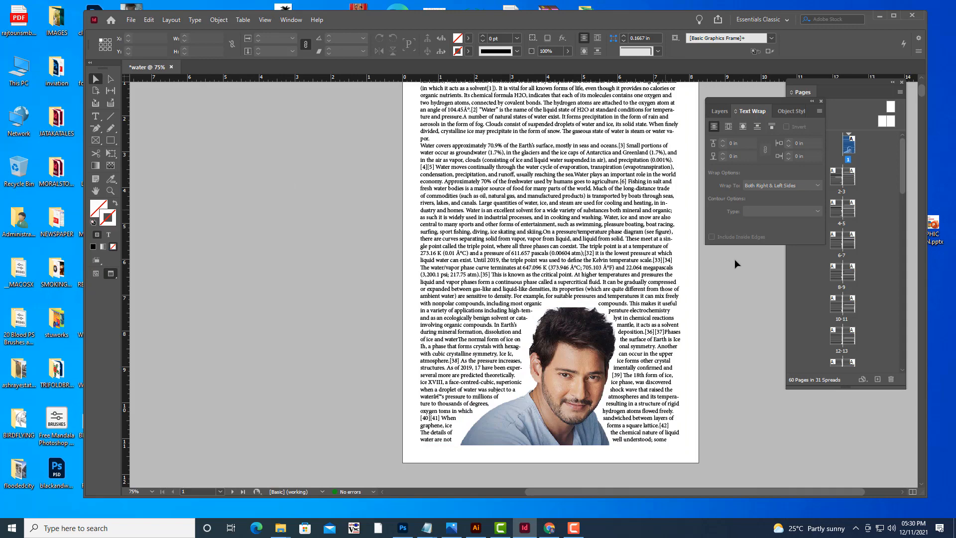
# Scroll and zoom through the first spreads to inspect the text wrapped around the portrait.
pyautogui.scroll(3, 738, 261)
pyautogui.scroll(-6, 742, 264)
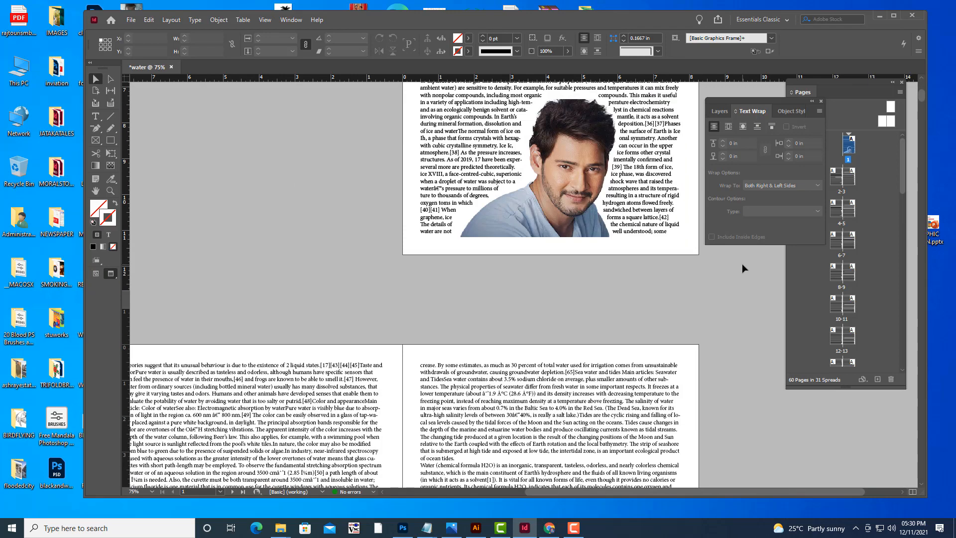
pyautogui.hotkey('ctrl', '-')
pyautogui.hotkey('ctrl', '-')
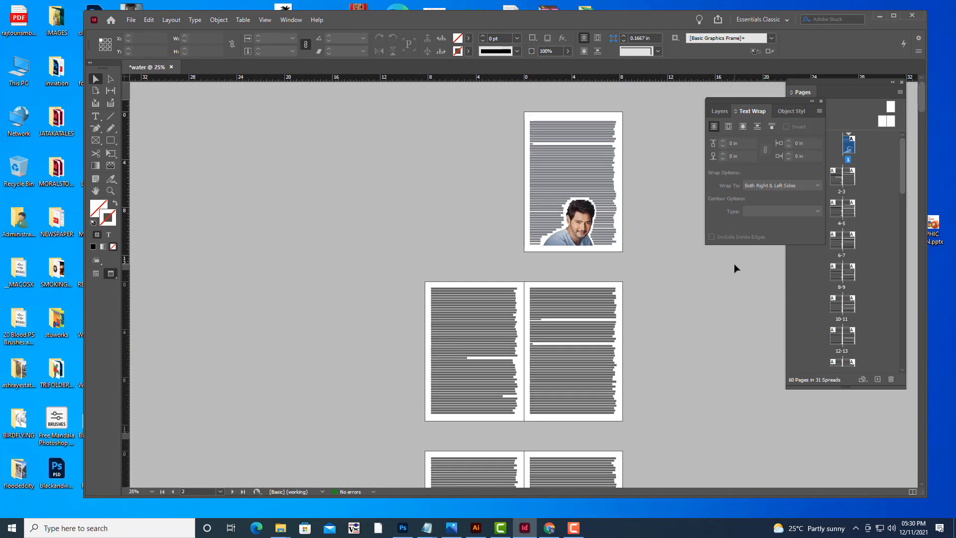
pyautogui.hotkey('ctrl', '=')
pyautogui.scroll(-10, 716, 285)
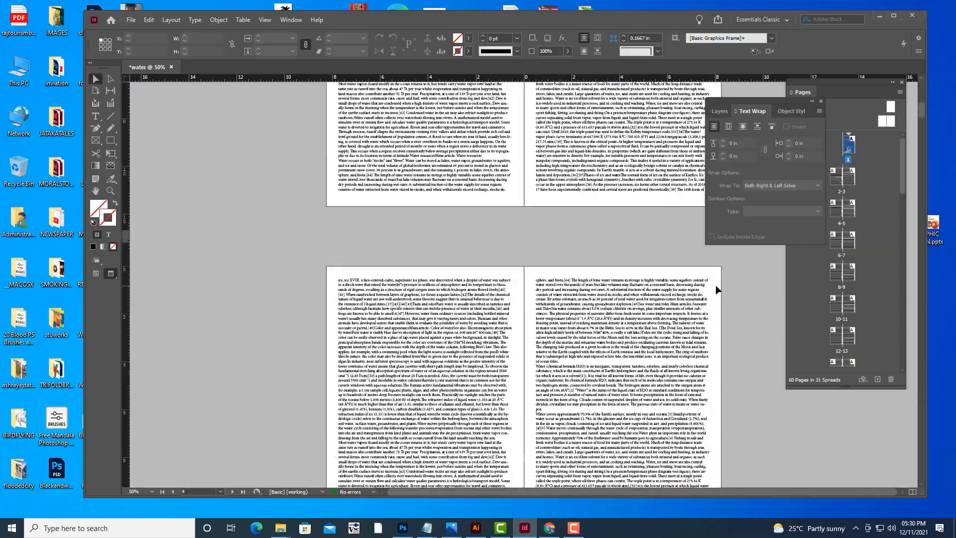
pyautogui.scroll(-20, 716, 289)
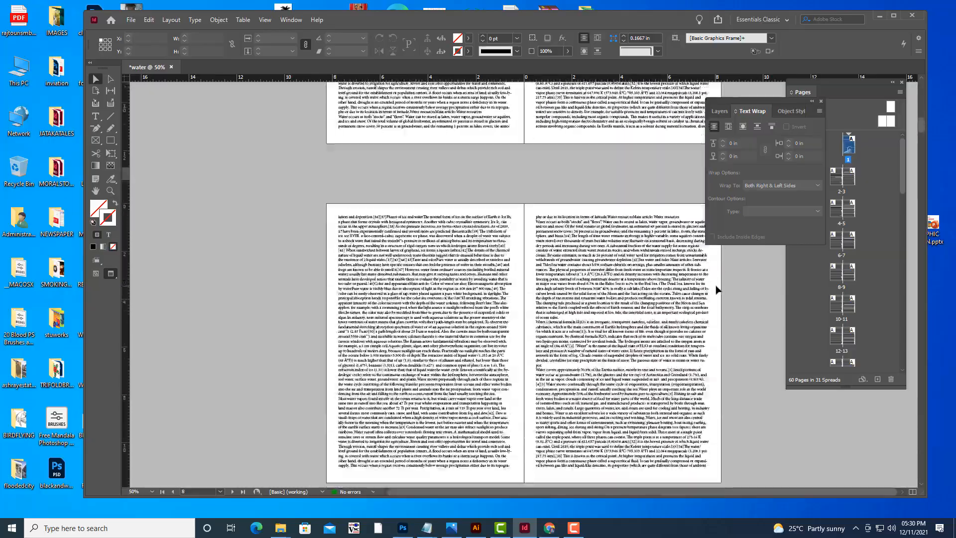
pyautogui.scroll(20, 718, 289)
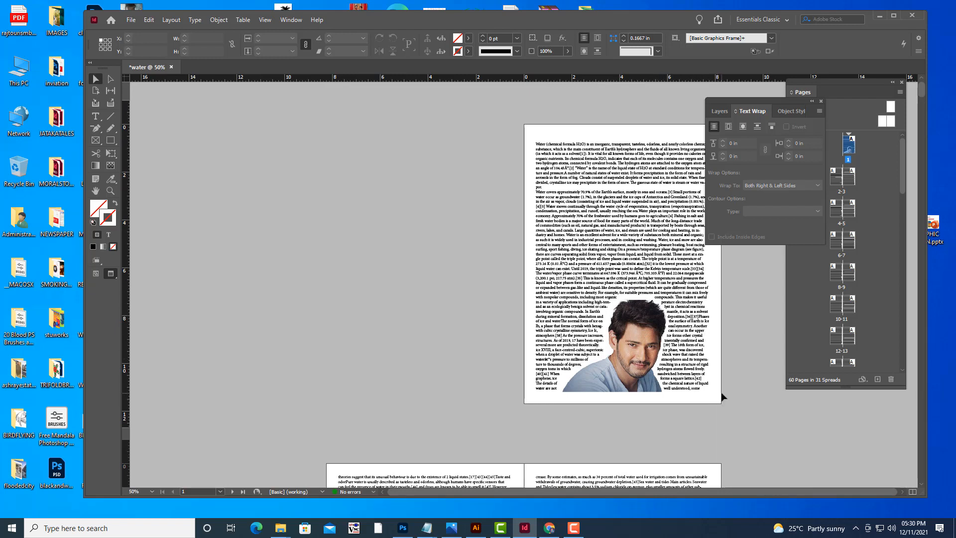
# Select the portrait and scroll through the neighbouring spreads to check how the text flows around it.
pyautogui.click(648, 358)
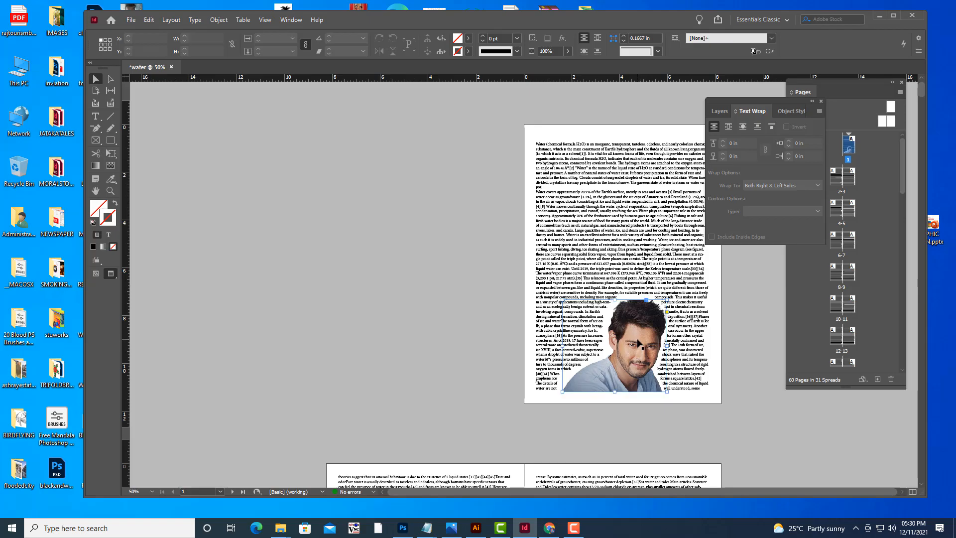
pyautogui.scroll(-10, 715, 342)
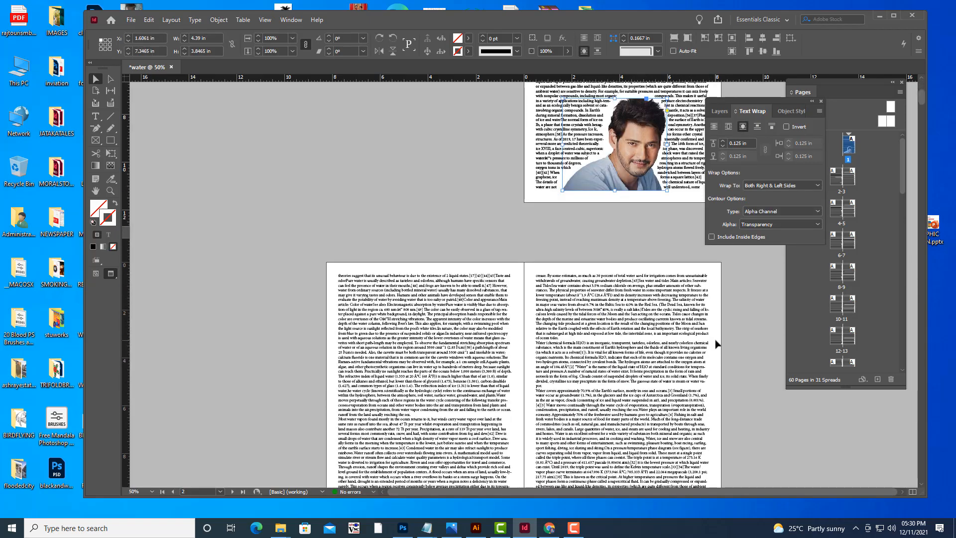
pyautogui.scroll(-20, 716, 343)
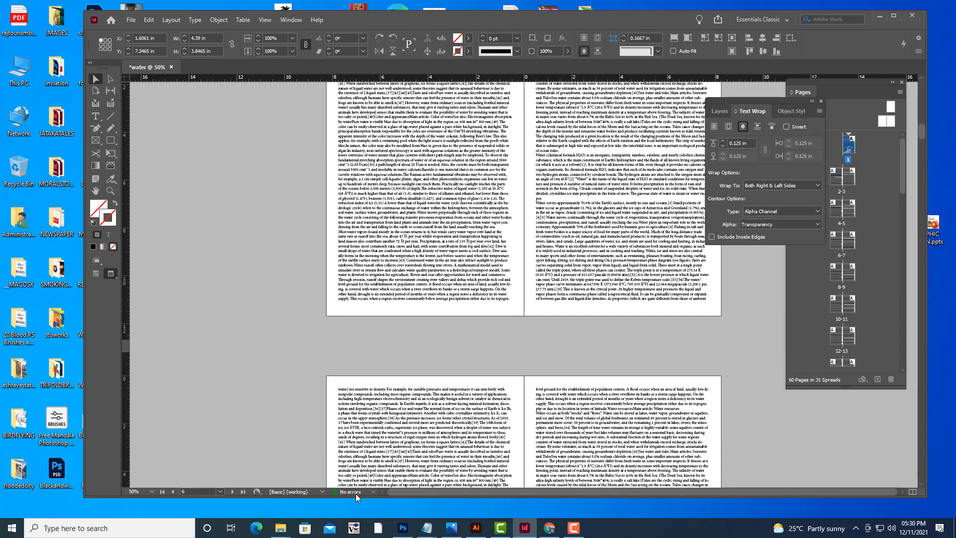
pyautogui.scroll(5, 615, 319)
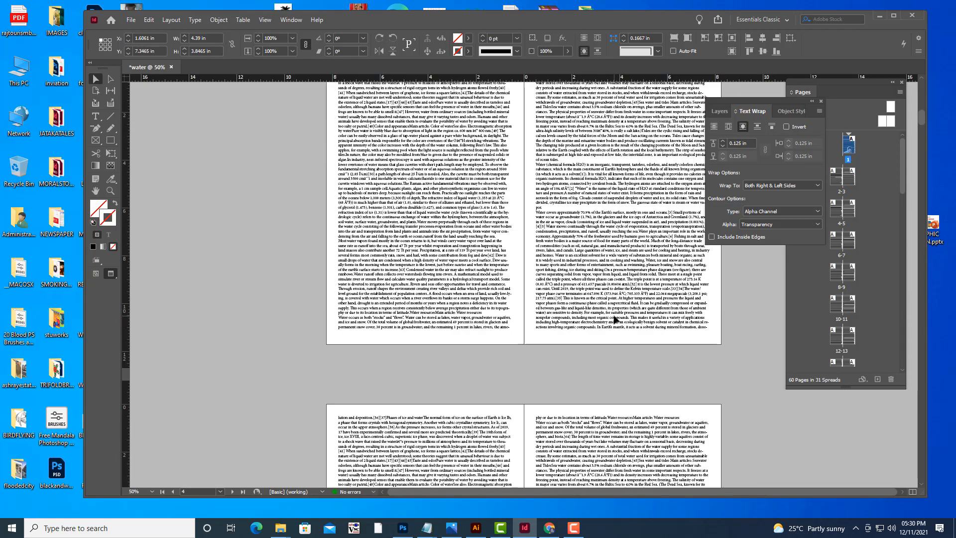
pyautogui.scroll(5, 616, 319)
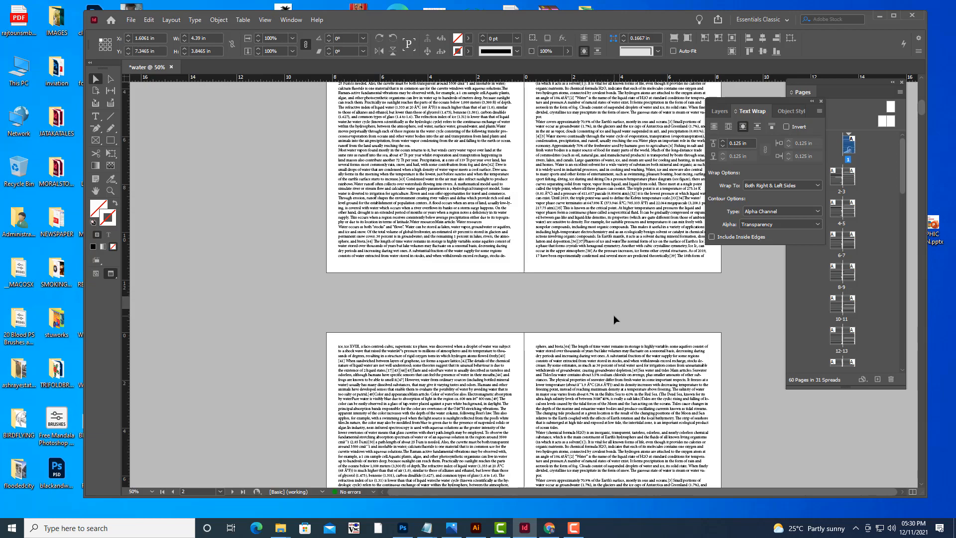
pyautogui.scroll(5, 613, 315)
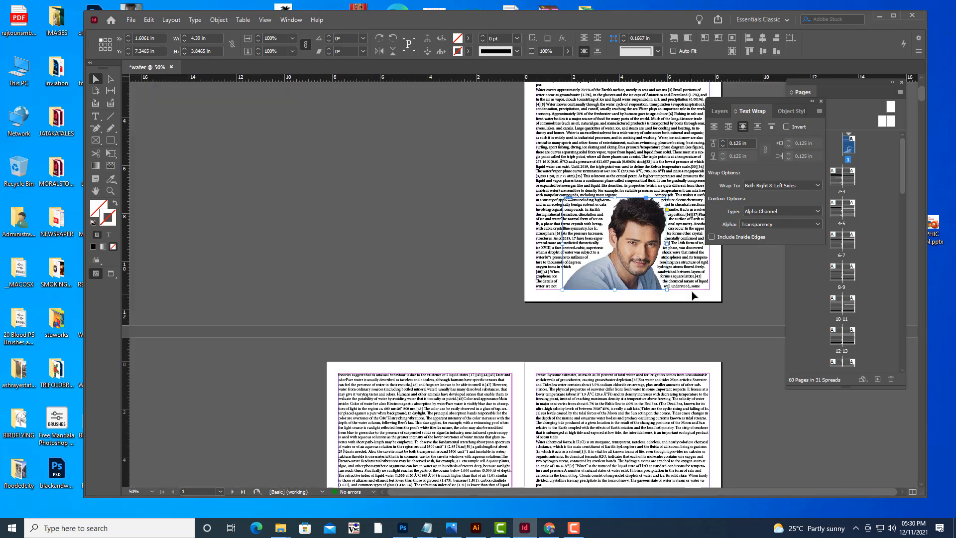
pyautogui.click(734, 325)
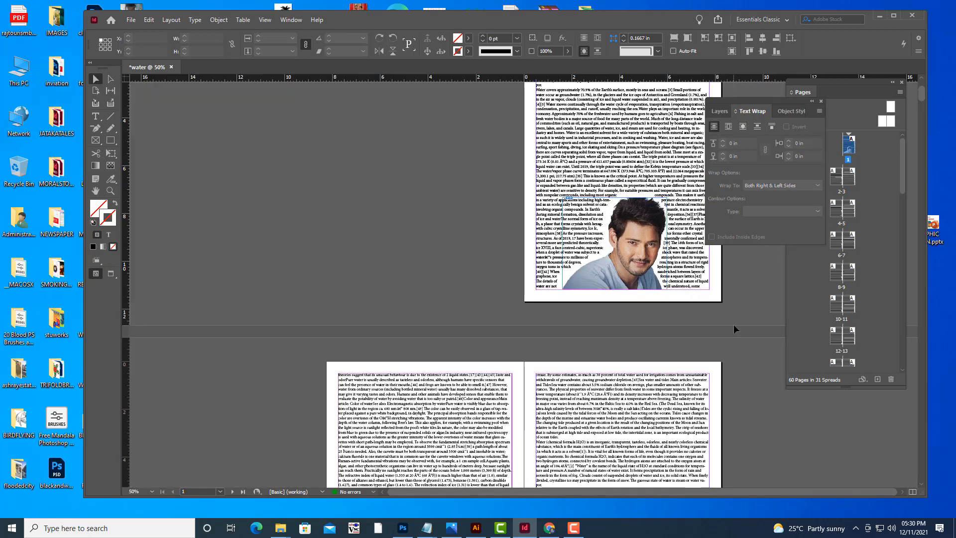
pyautogui.scroll(2, 734, 324)
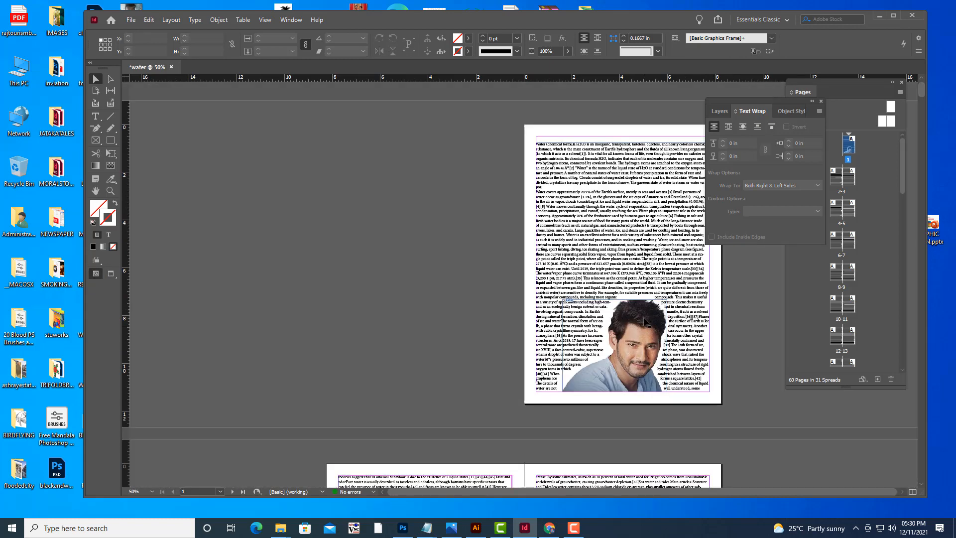
# Reduce the portrait's text wrap offset to 0 in, deselect it and toggle preview mode off and on.
pyautogui.click(665, 308)
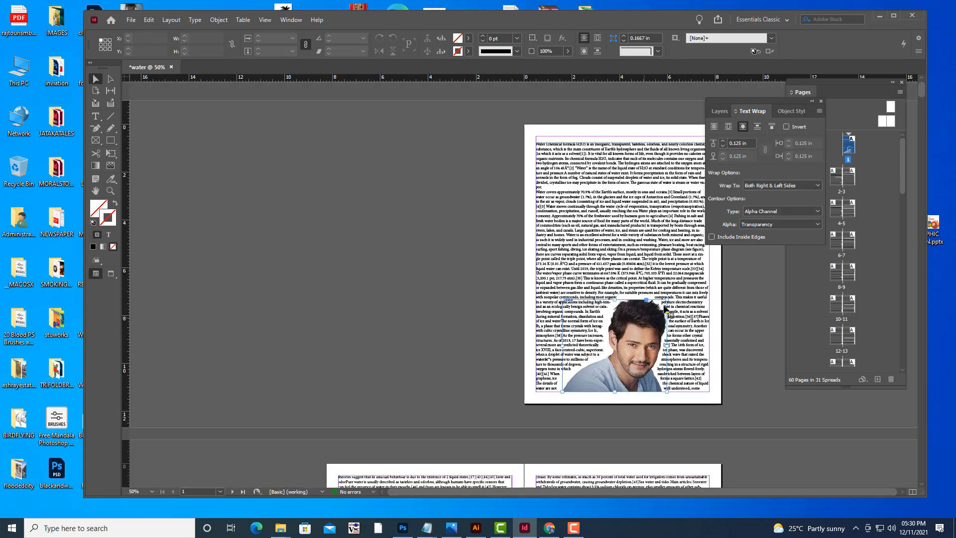
pyautogui.click(723, 146)
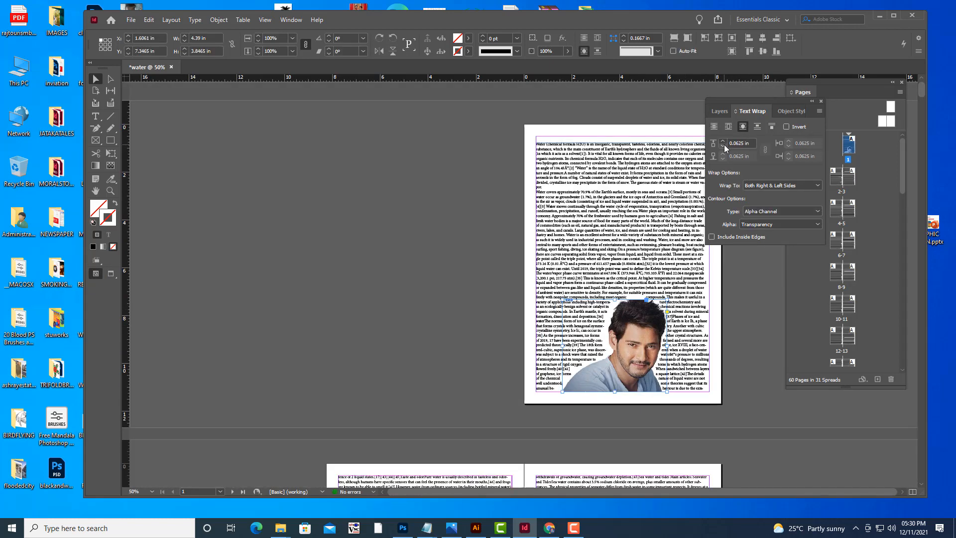
pyautogui.click(723, 147)
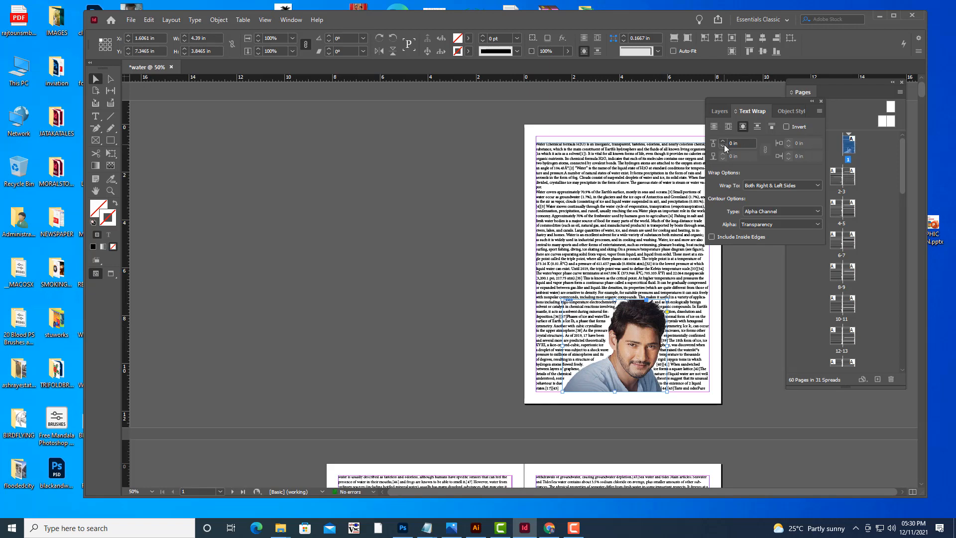
pyautogui.click(328, 230)
pyautogui.press('w')
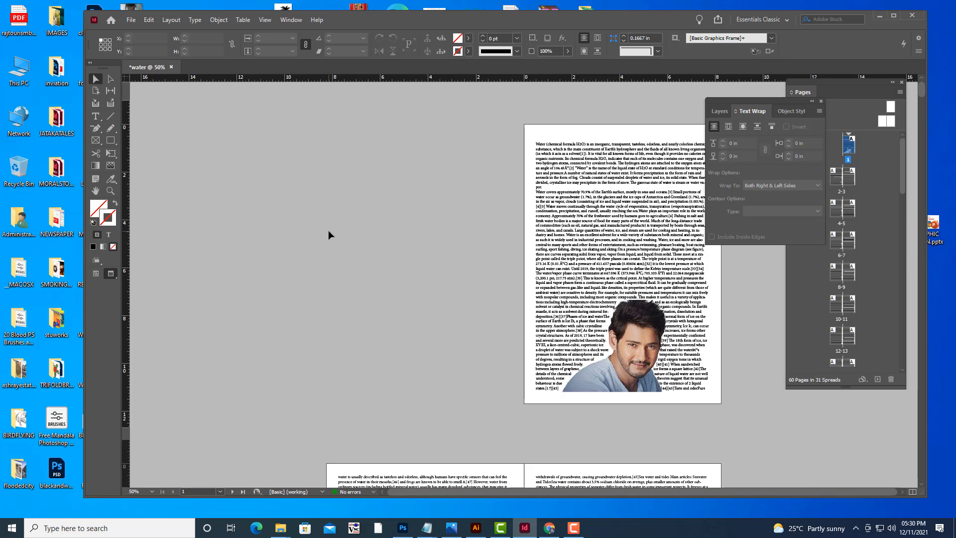
pyautogui.press('w')
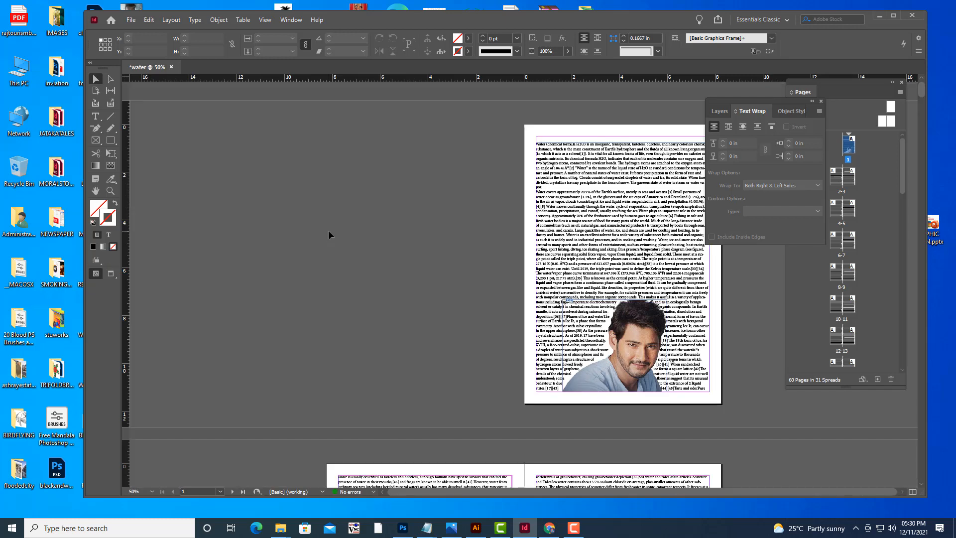
# Zoom and scroll through the later spreads to review the threaded body text.
pyautogui.hotkey('ctrl', '=')
pyautogui.hotkey('ctrl', '=')
pyautogui.hotkey('ctrl', '=')
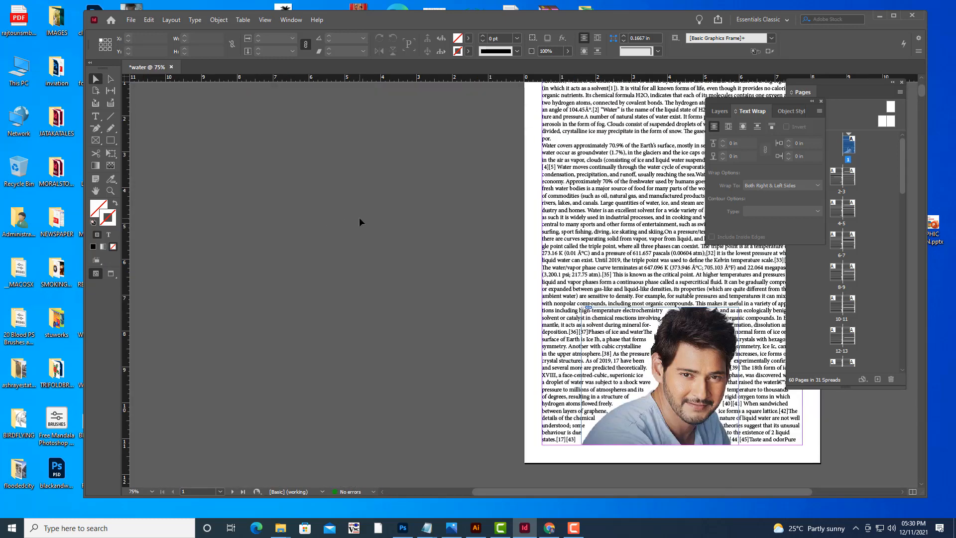
pyautogui.hotkey('ctrl', '-')
pyautogui.hotkey('ctrl', '-')
pyautogui.hotkey('ctrl', '-')
pyautogui.hotkey('ctrl', '-')
pyautogui.scroll(-5, 370, 211)
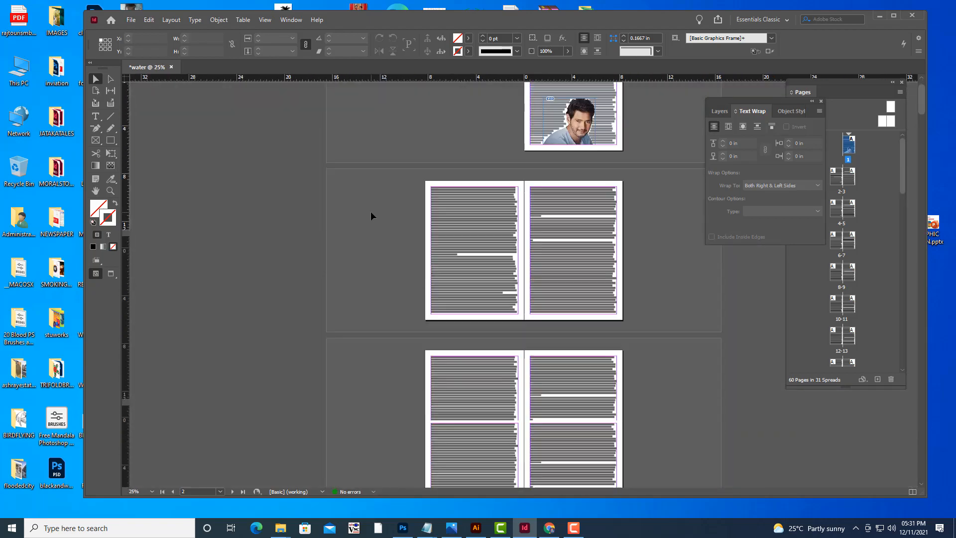
pyautogui.hotkey('ctrl', '=')
pyautogui.scroll(-15, 374, 207)
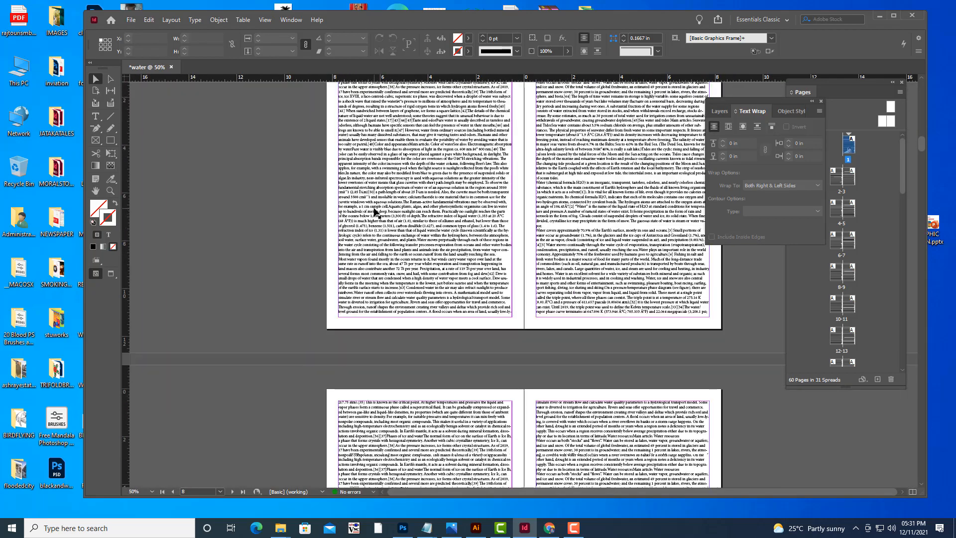
pyautogui.hotkey('ctrl', '=')
pyautogui.hotkey('ctrl', '=')
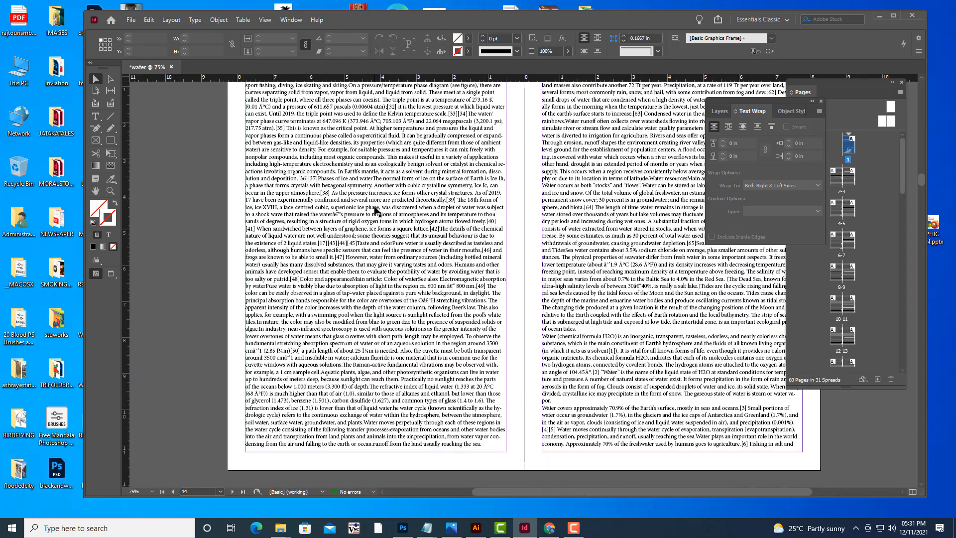
pyautogui.hotkey('ctrl', '-')
pyautogui.hotkey('ctrl', '-')
pyautogui.hotkey('ctrl', '=')
pyautogui.scroll(-15, 377, 253)
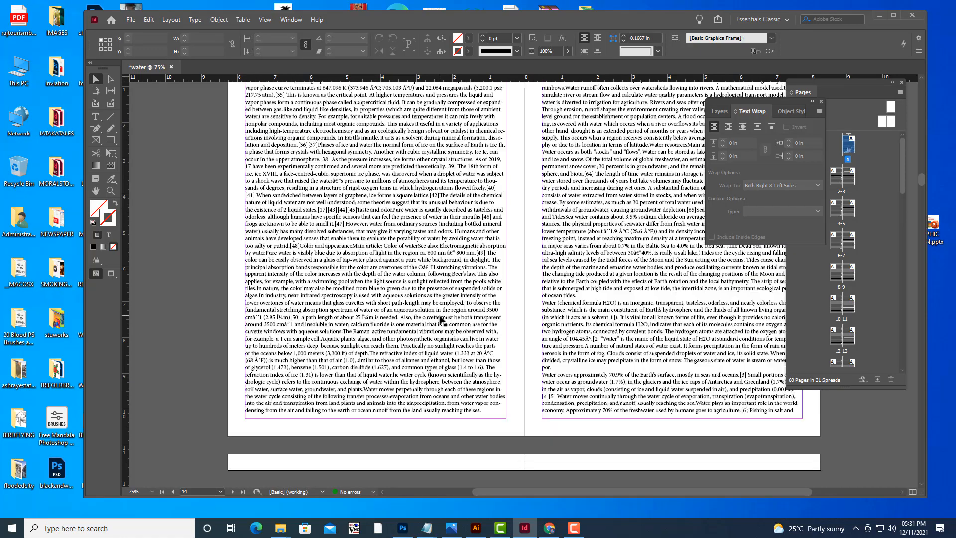
pyautogui.scroll(-5, 442, 320)
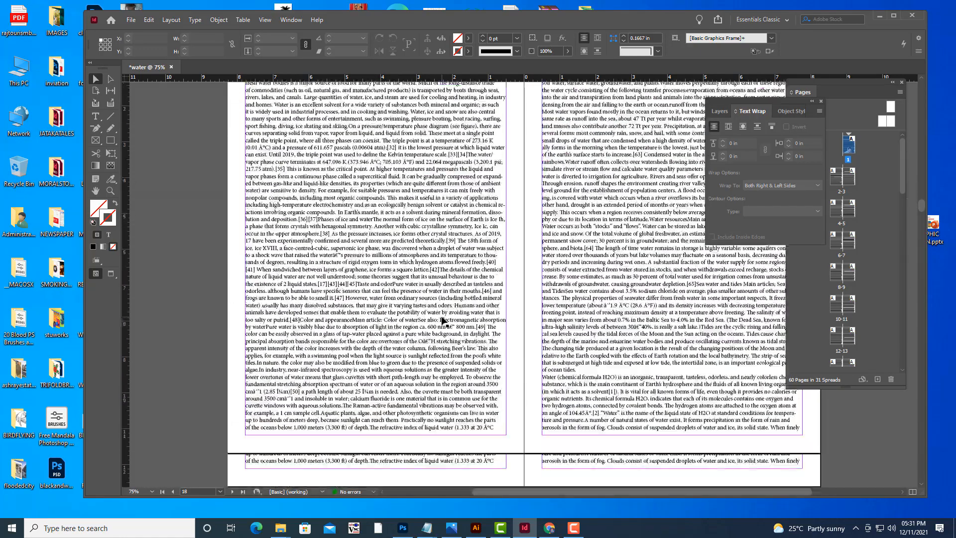
pyautogui.scroll(6, 445, 318)
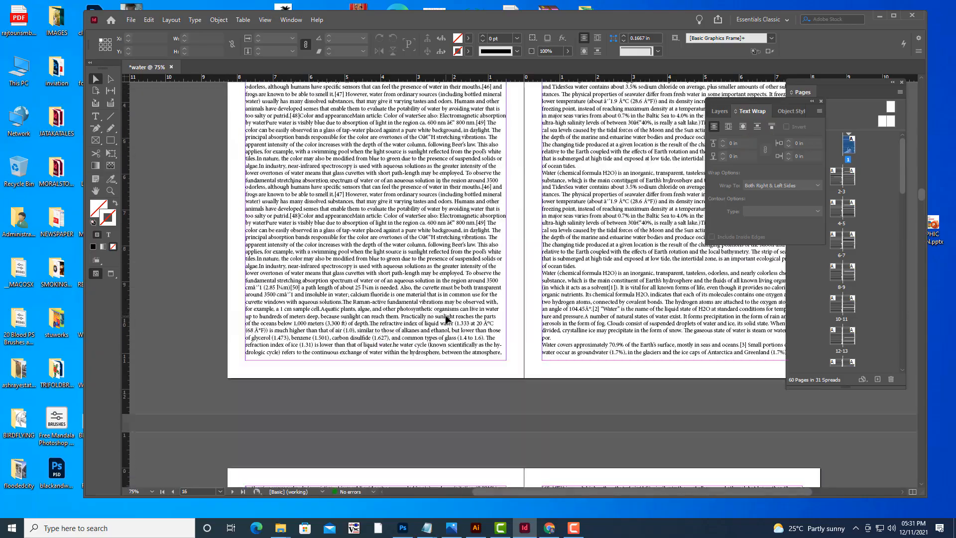
pyautogui.hotkey('ctrl', '-')
pyautogui.hotkey('ctrl', '-')
pyautogui.hotkey('ctrl', '=')
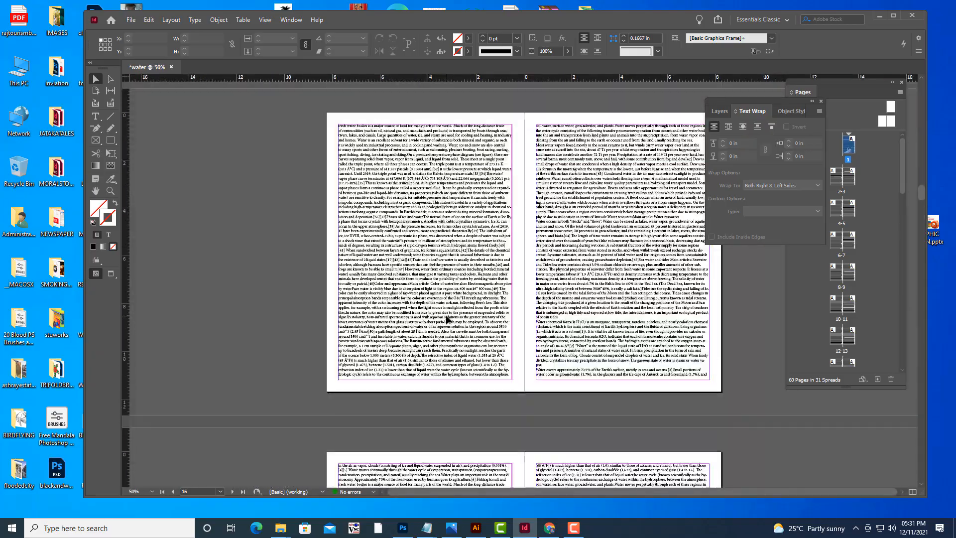
pyautogui.scroll(-4, 446, 319)
pyautogui.scroll(6, 446, 318)
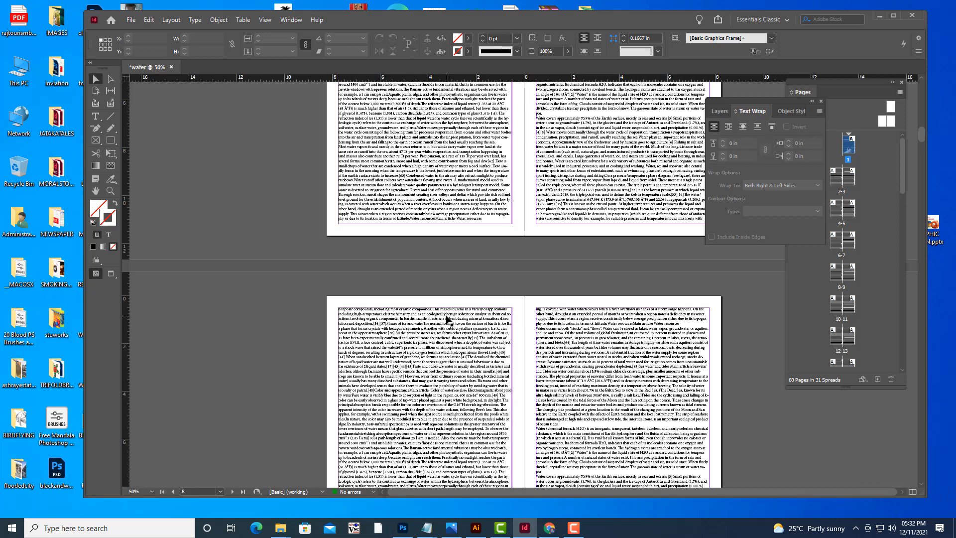
# Create a new 210 × 297 mm document.
pyautogui.click(131, 21)
pyautogui.moveTo(150, 32)
pyautogui.click(292, 35)
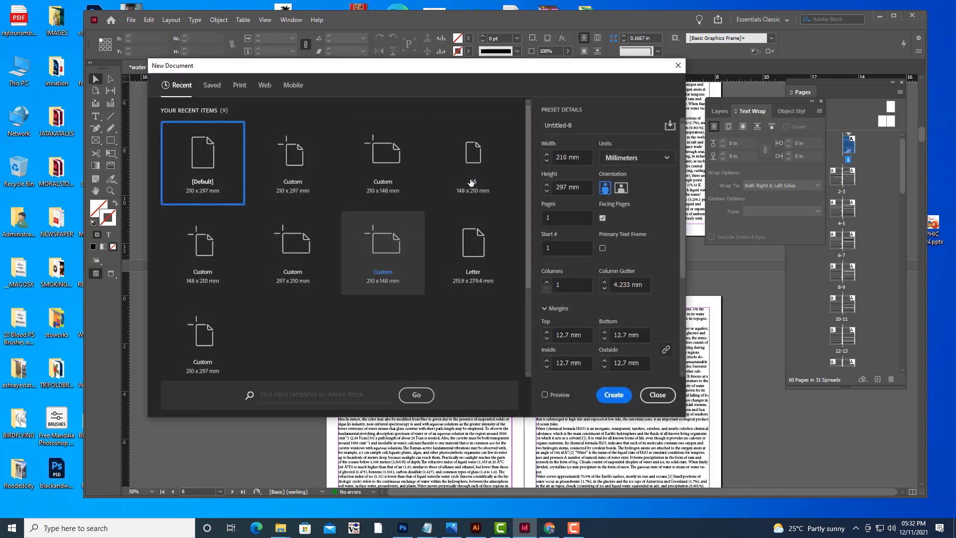
pyautogui.click(500, 190)
pyautogui.click(621, 398)
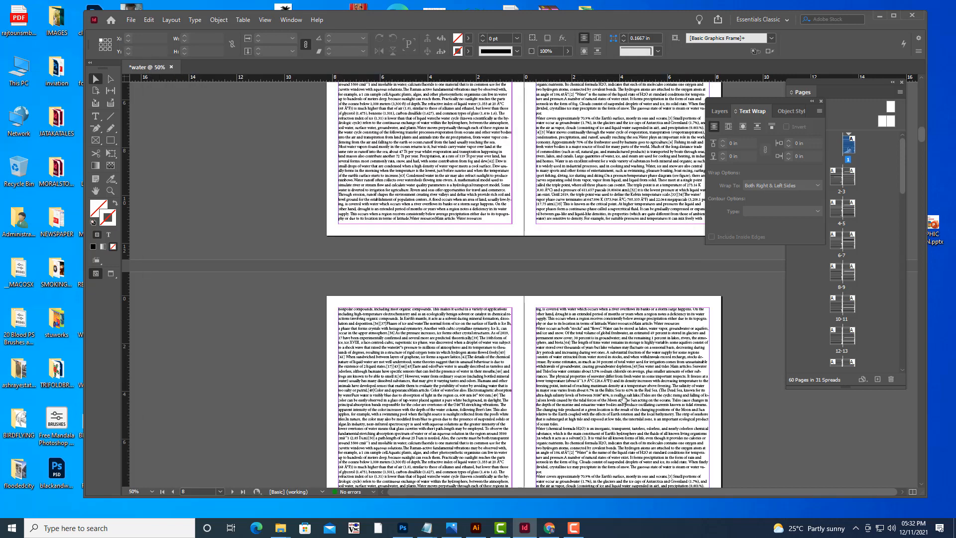
# Close the water document and pan across the new blank page.
pyautogui.click(171, 66)
pyautogui.click(554, 272)
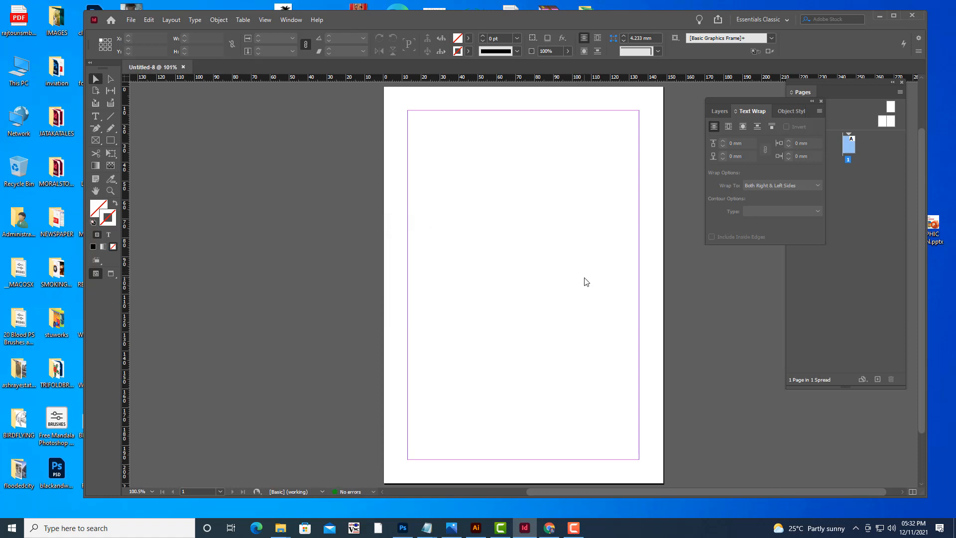
pyautogui.hotkey('ctrl', '=')
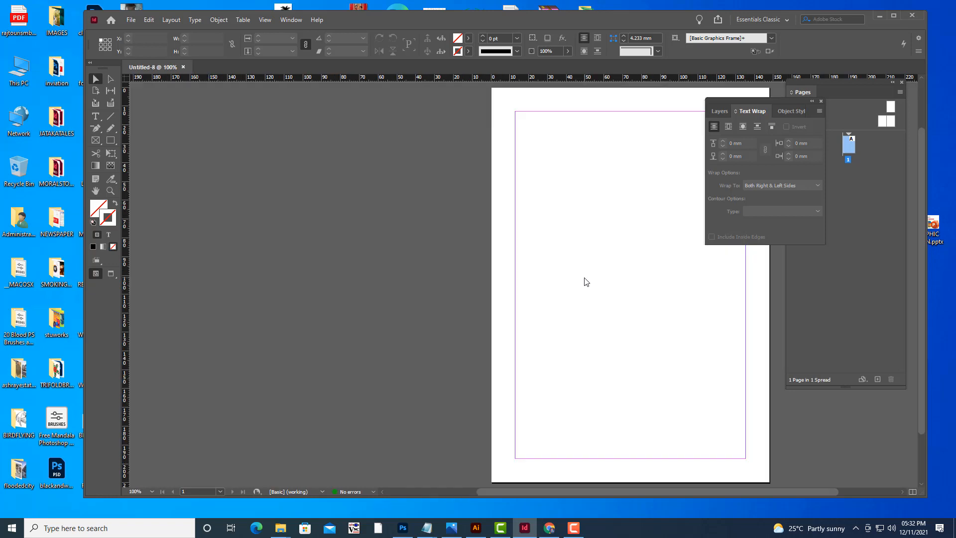
pyautogui.press('h')
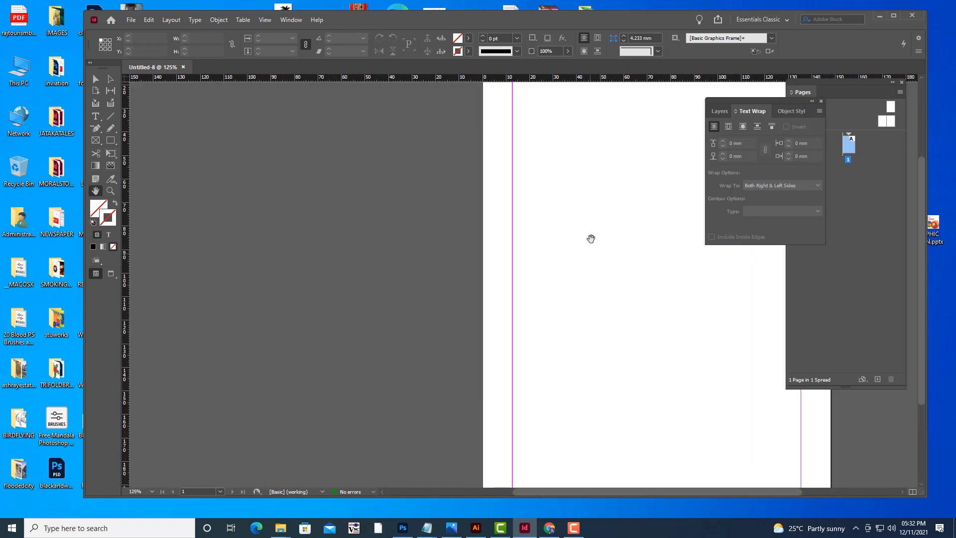
pyautogui.moveTo(591, 237); pyautogui.dragTo(407, 237)
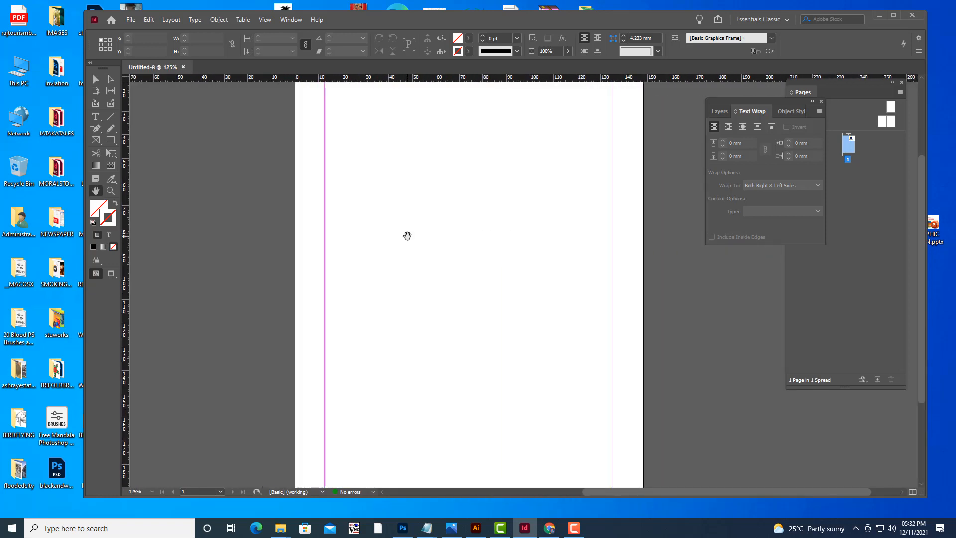
# Move the Text Wrap panel lower, beneath the Pages panel.
pyautogui.moveTo(757, 103); pyautogui.dragTo(848, 232)
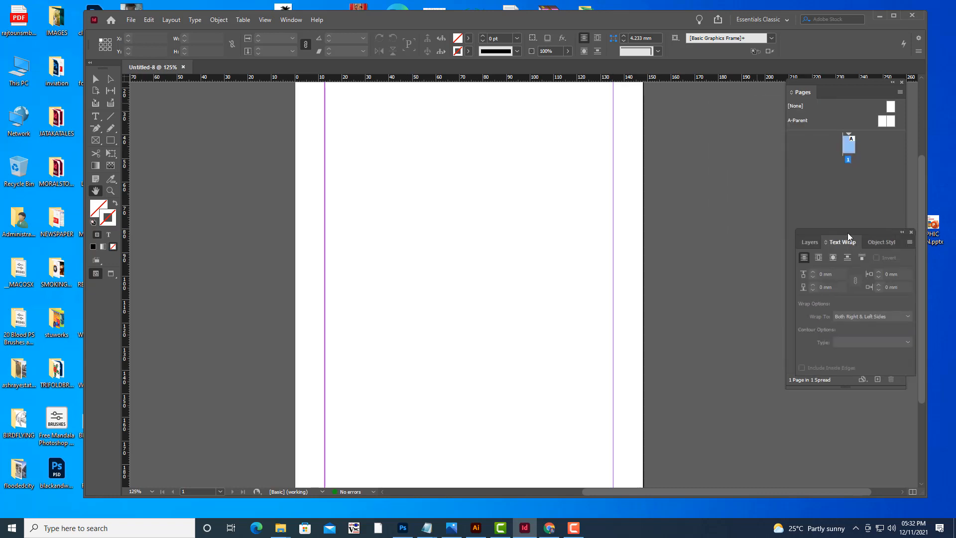
pyautogui.hotkey('ctrl', '-')
pyautogui.hotkey('ctrl', '-')
pyautogui.hotkey('ctrl', '-')
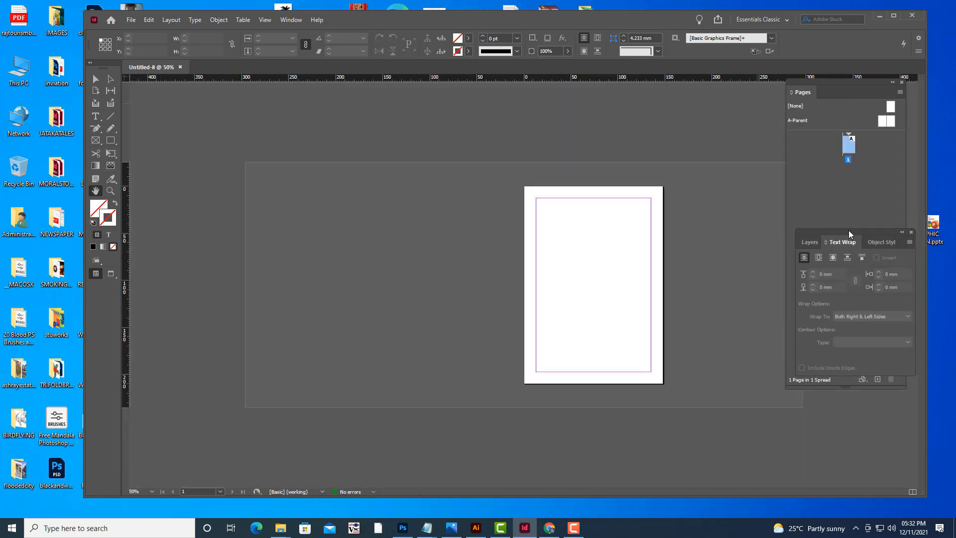
# Move the Text Wrap panel down to the lower corner and shift the Pages panel slightly left.
pyautogui.hotkey('ctrl', '=')
pyautogui.hotkey('ctrl', '=')
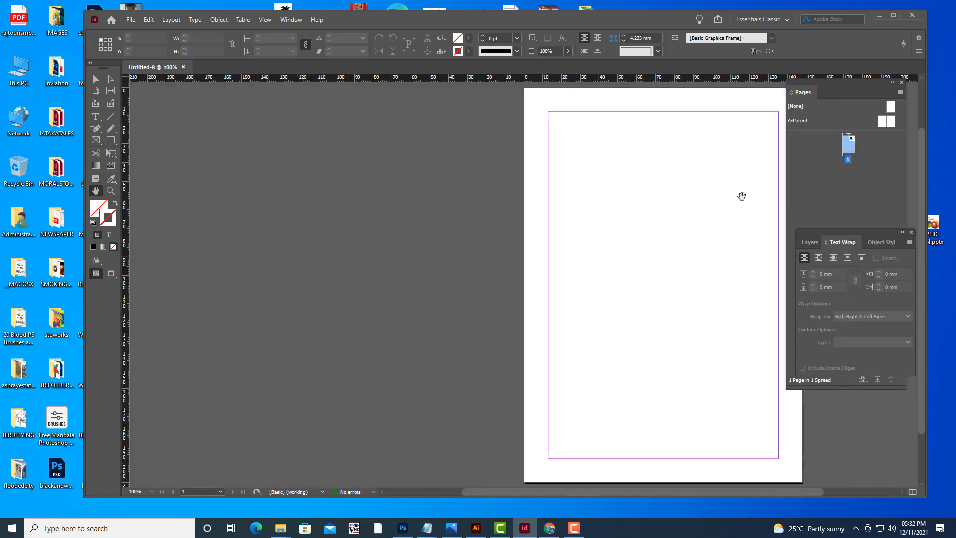
pyautogui.moveTo(737, 188); pyautogui.dragTo(560, 193)
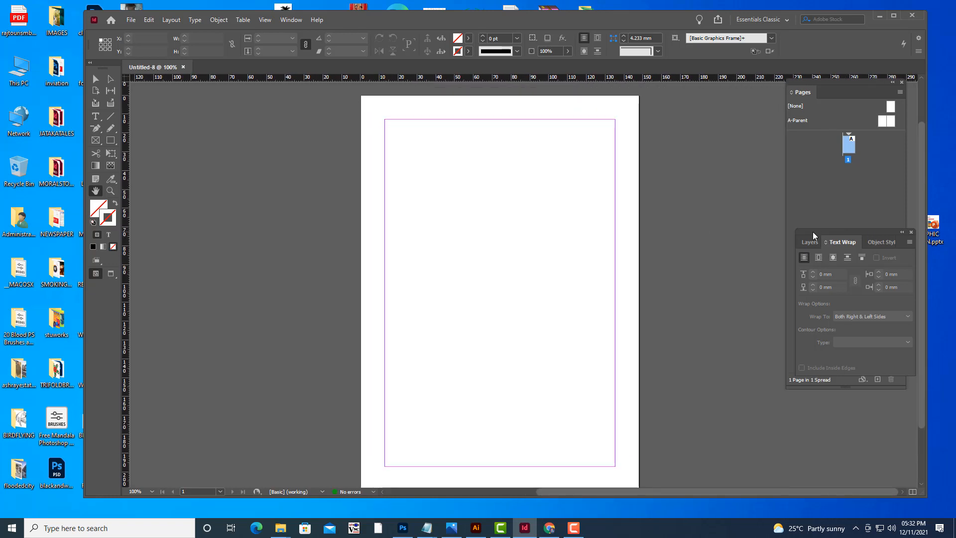
pyautogui.moveTo(812, 232); pyautogui.dragTo(886, 423)
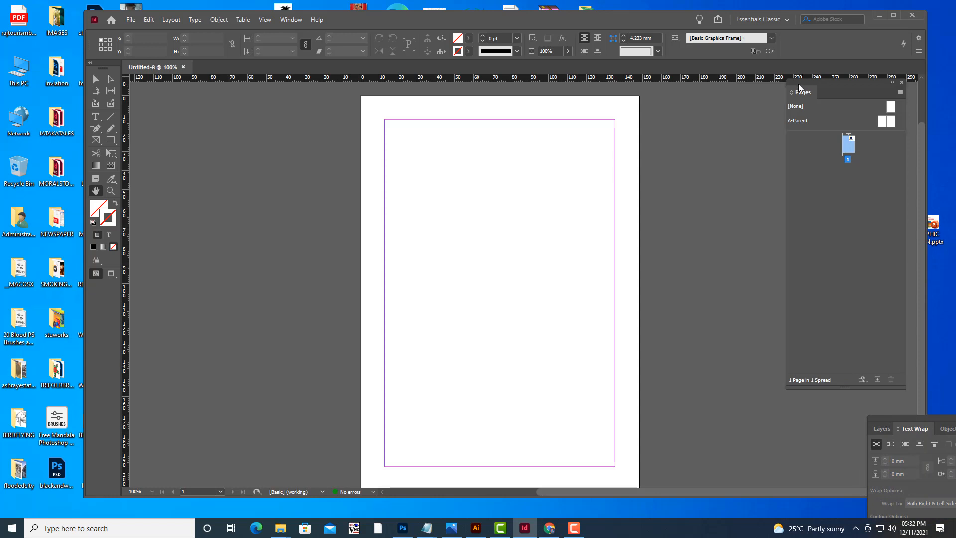
pyautogui.moveTo(802, 85); pyautogui.dragTo(782, 88)
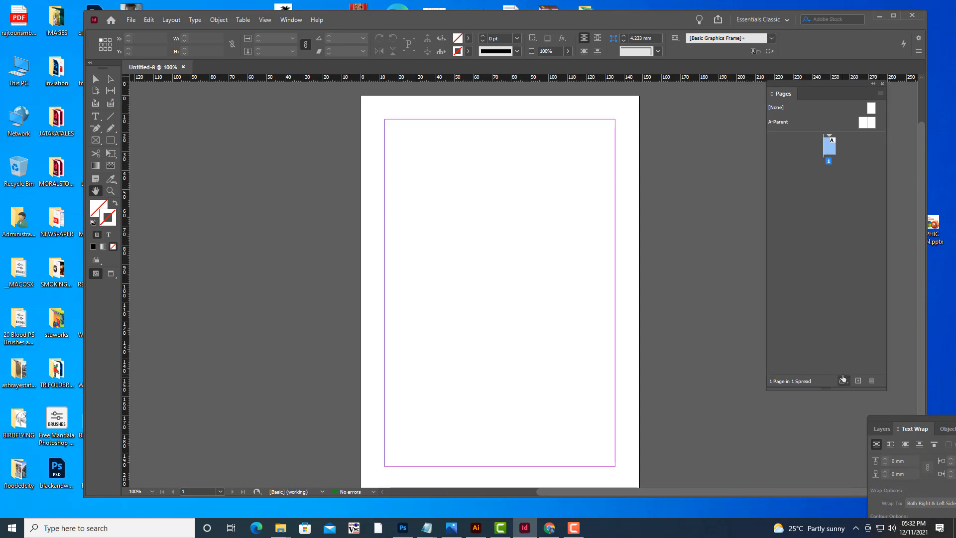
pyautogui.click(857, 381)
pyautogui.click(858, 381)
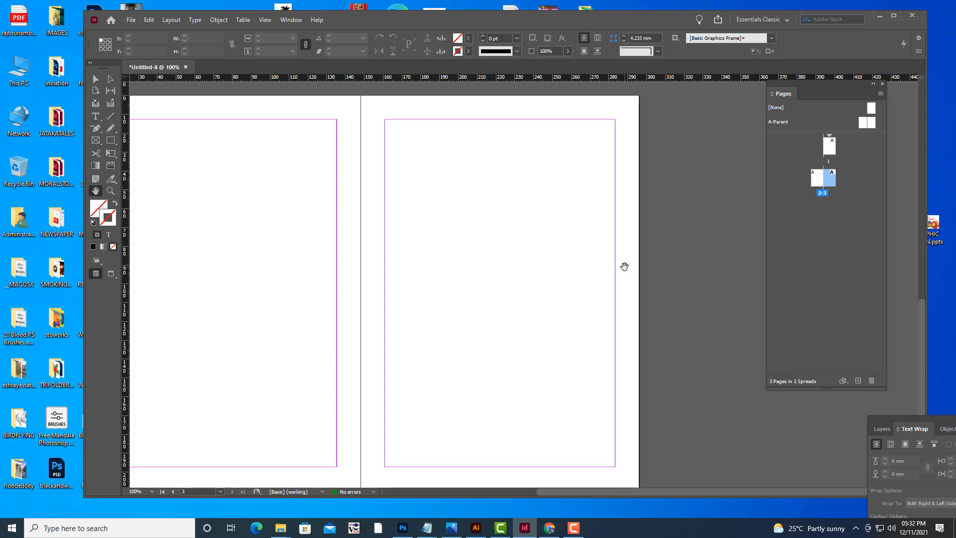
pyautogui.hotkey('ctrl', 'z')
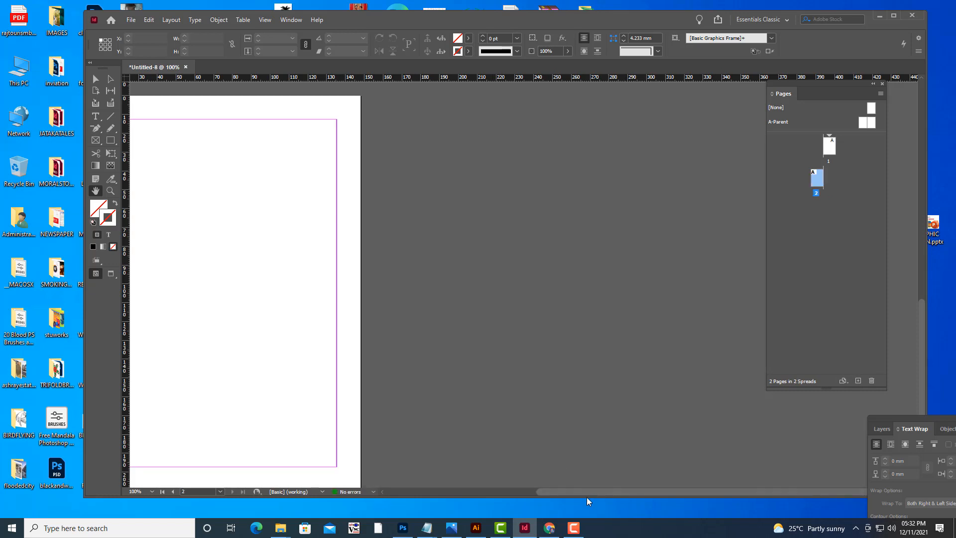
pyautogui.moveTo(586, 493); pyautogui.dragTo(497, 491)
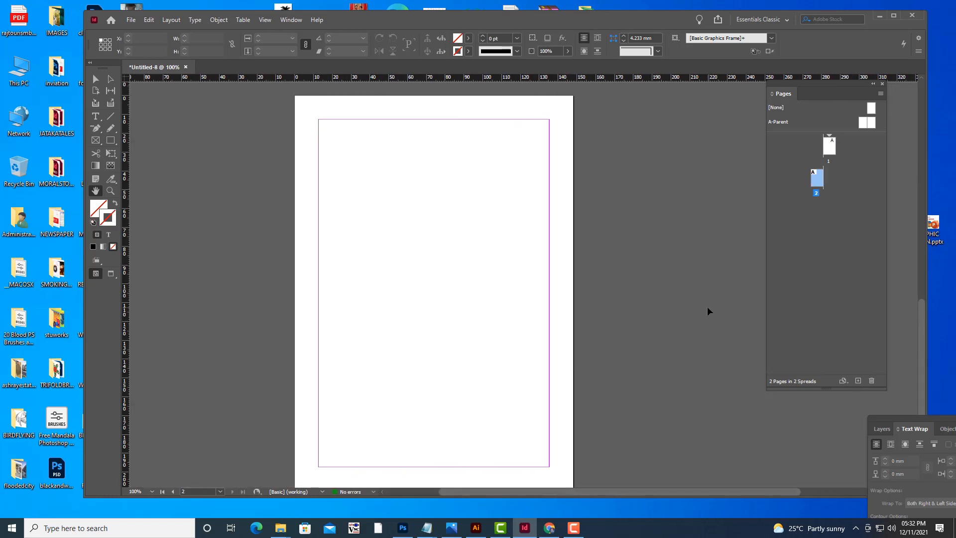
pyautogui.hotkey('ctrl', 'z')
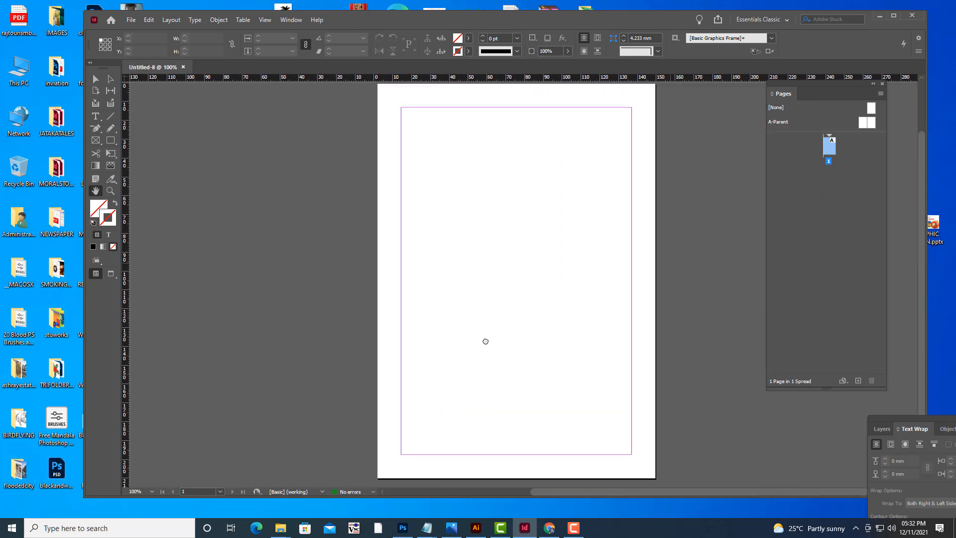
# Set the document's number of pages to 10 in Document Setup.
pyautogui.click(131, 19)
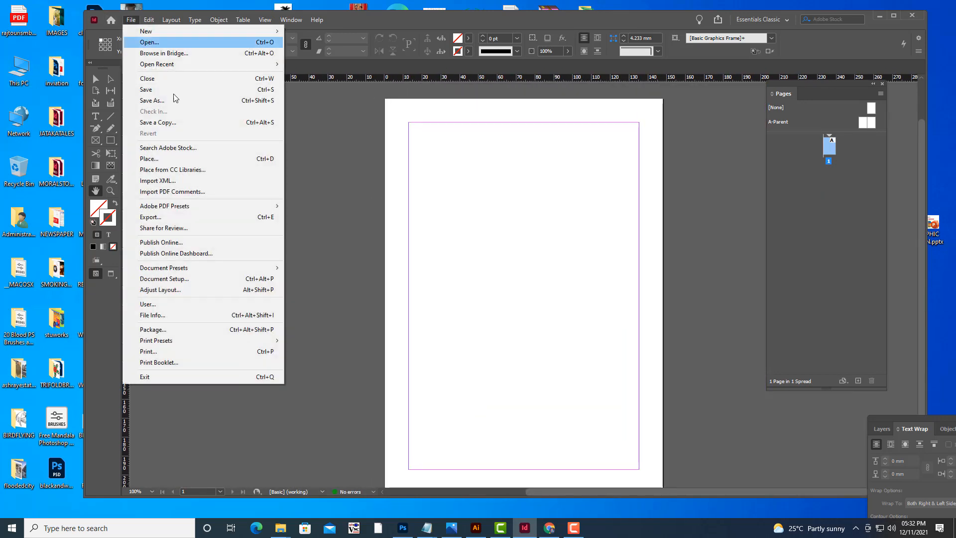
pyautogui.click(175, 279)
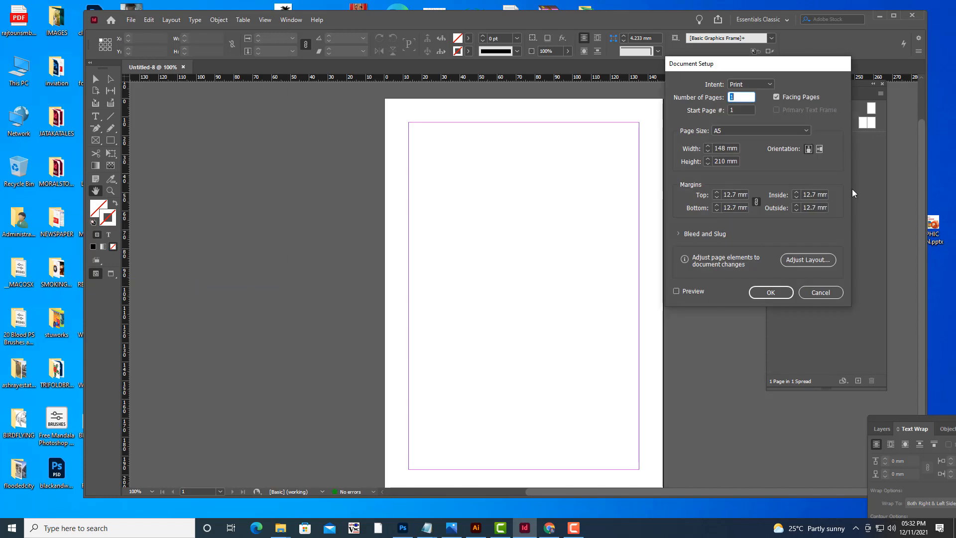
pyautogui.moveTo(790, 64); pyautogui.dragTo(781, 71)
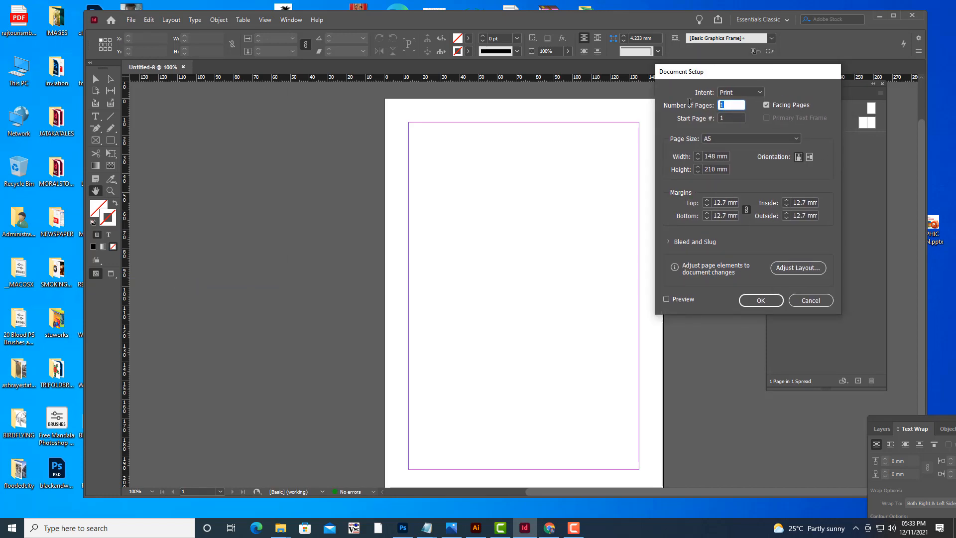
pyautogui.write('10')
pyautogui.click(768, 303)
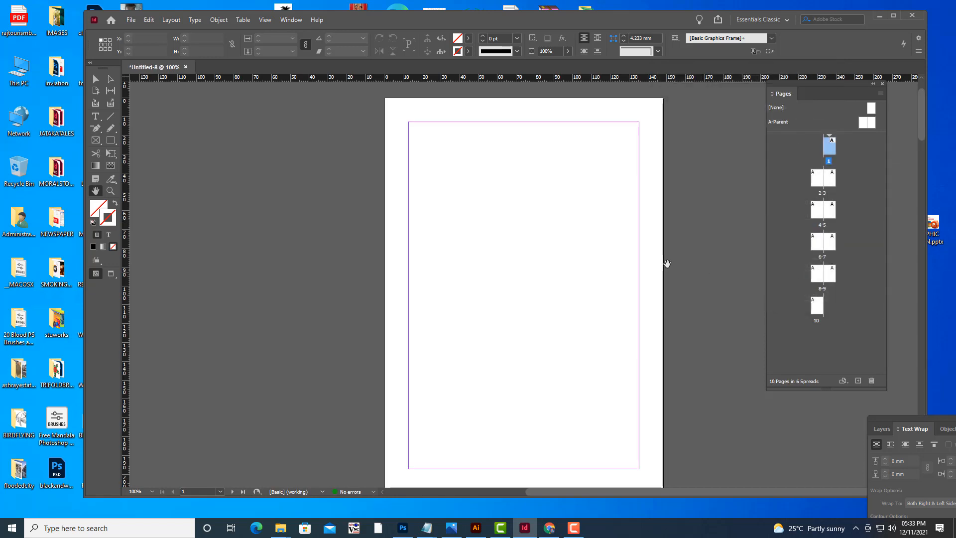
# Reposition the Pages panel a little lower and further left in the workspace.
pyautogui.scroll(-15, 667, 264)
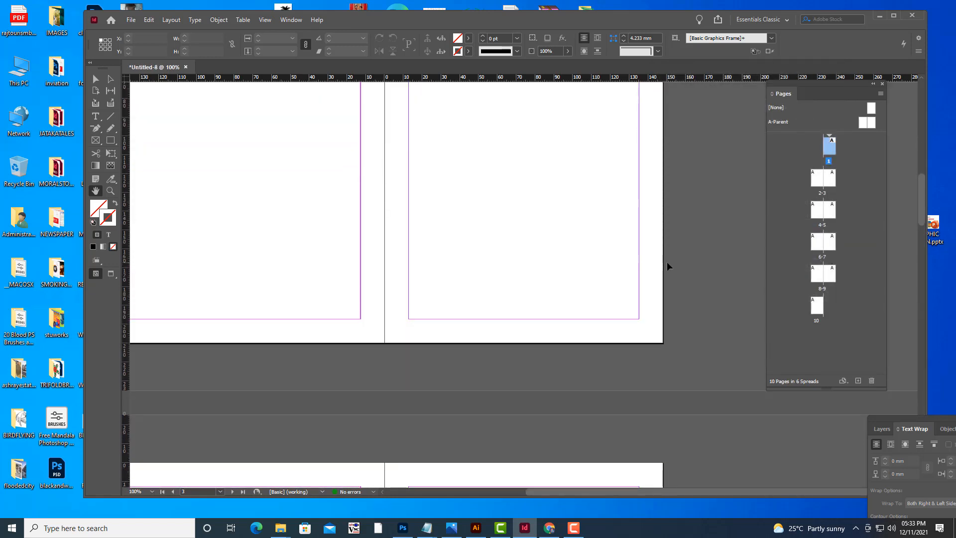
pyautogui.scroll(-6, 667, 264)
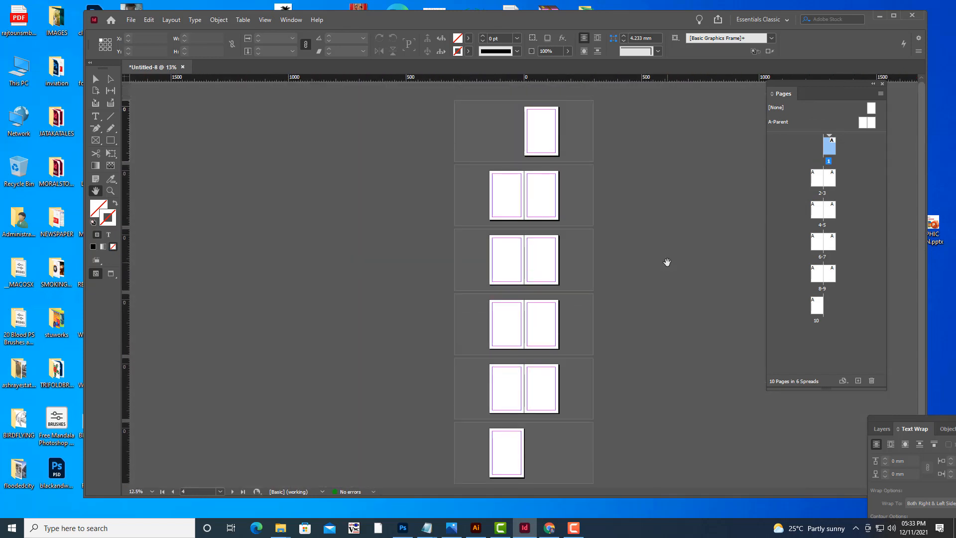
pyautogui.scroll(5, 667, 262)
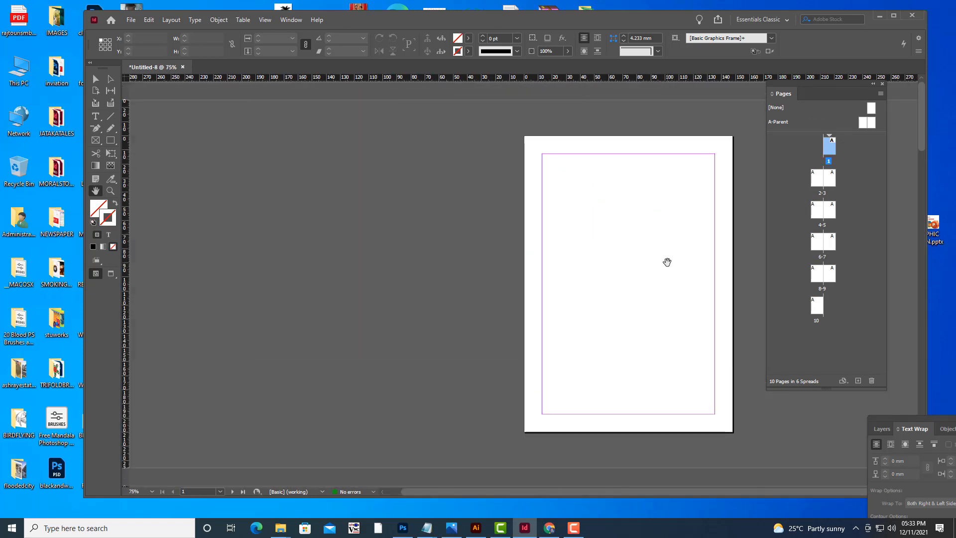
pyautogui.moveTo(670, 228); pyautogui.dragTo(599, 252)
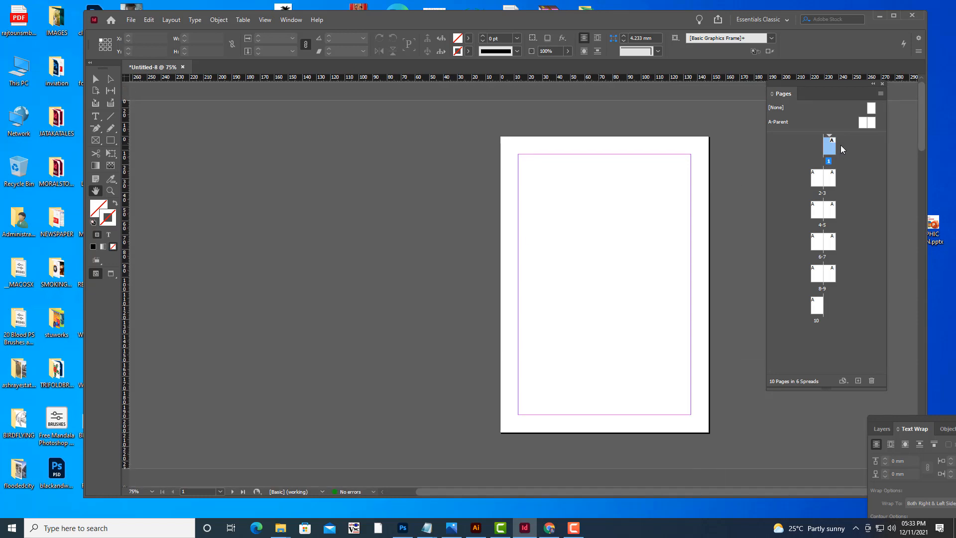
pyautogui.hotkey('ctrl', '=')
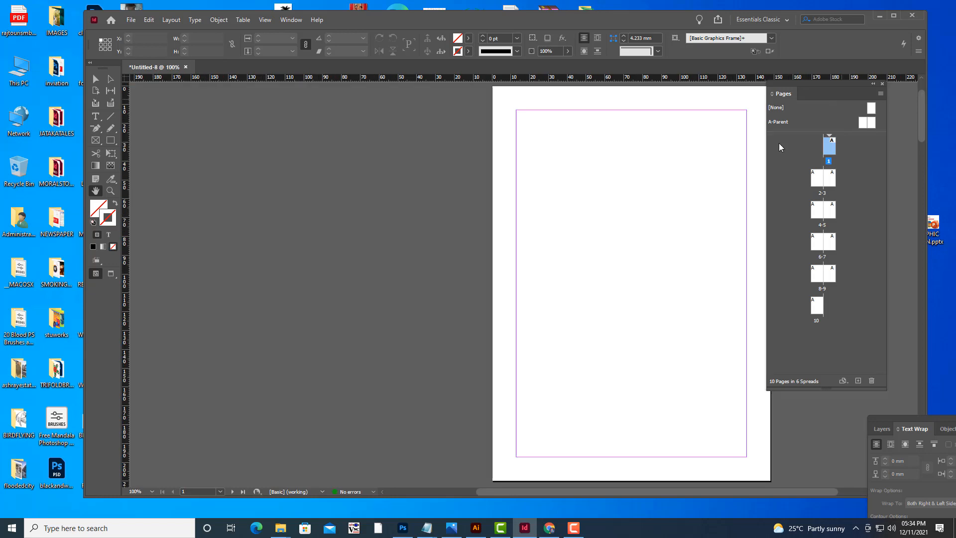
pyautogui.moveTo(683, 183); pyautogui.dragTo(491, 209)
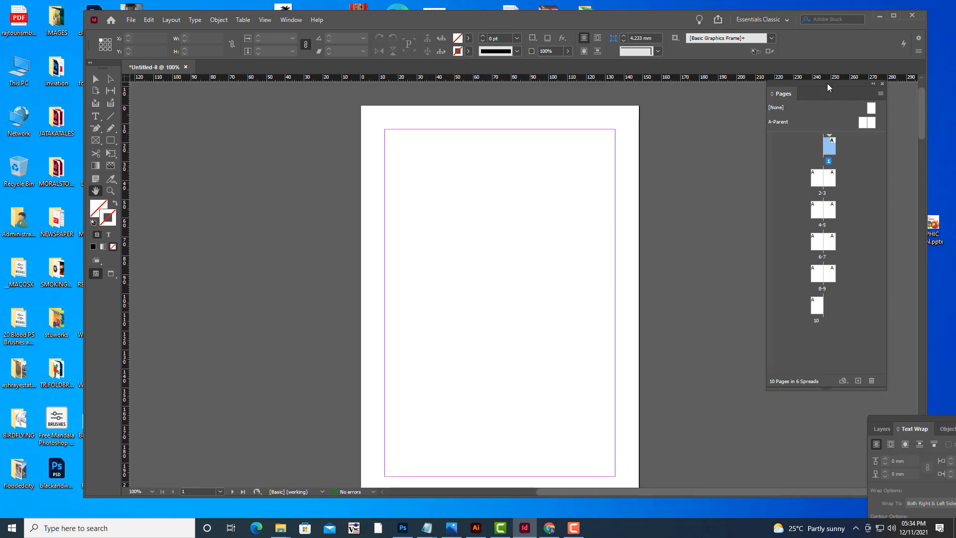
pyautogui.moveTo(827, 83); pyautogui.dragTo(796, 103)
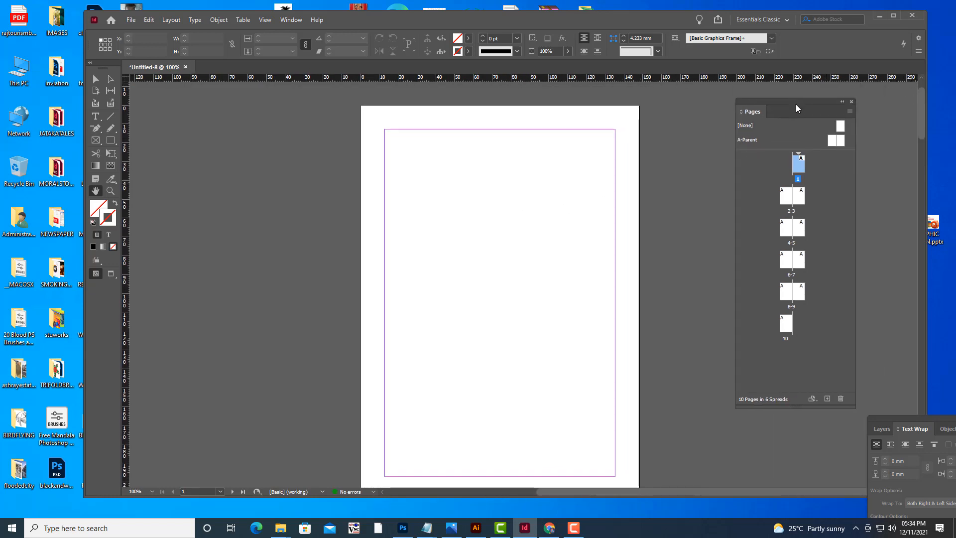
# Open the A-Parent spread for editing.
pyautogui.click(749, 143)
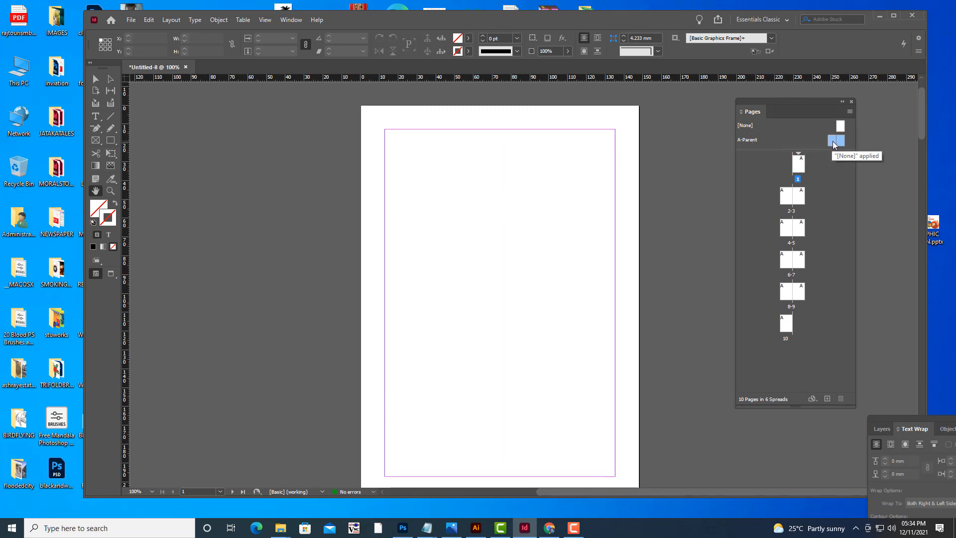
pyautogui.scroll(-10, 689, 172)
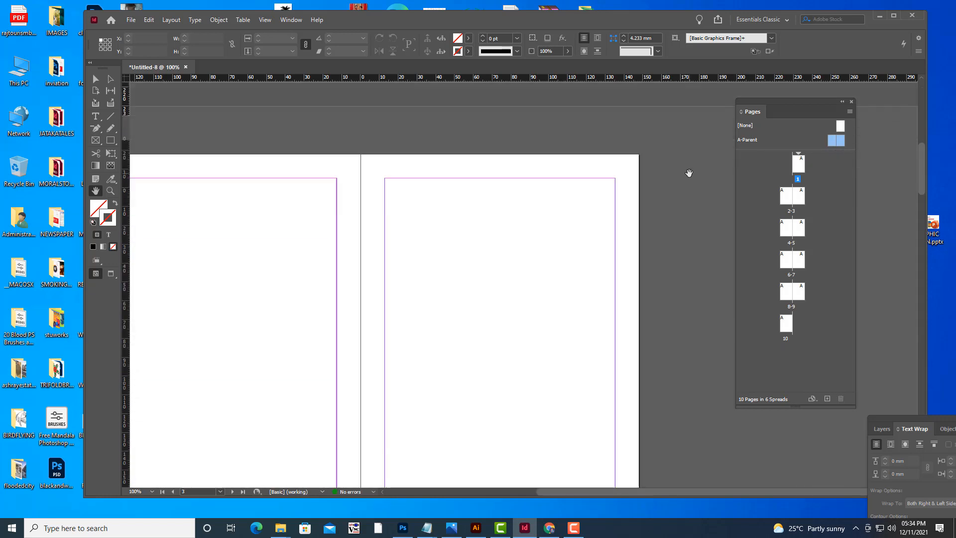
pyautogui.scroll(10, 689, 172)
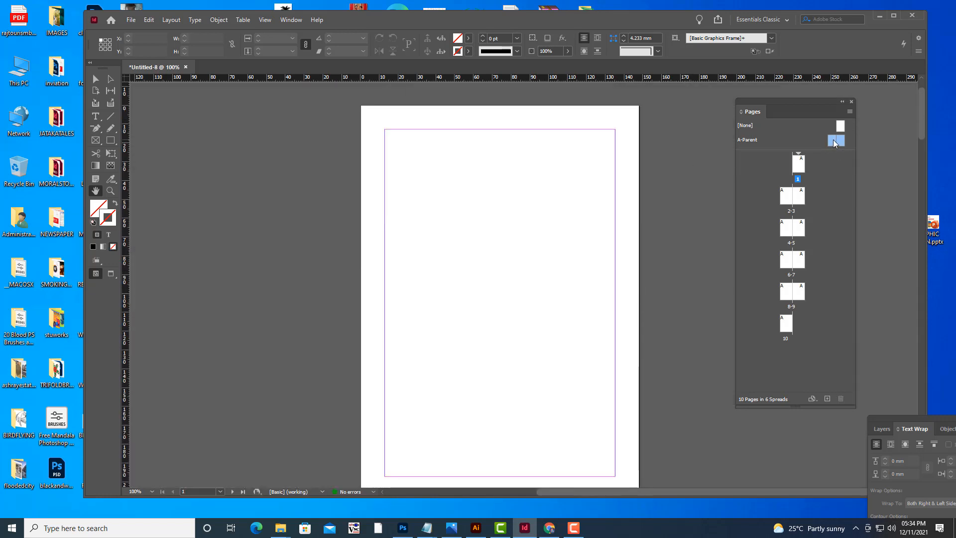
pyautogui.doubleClick(834, 141)
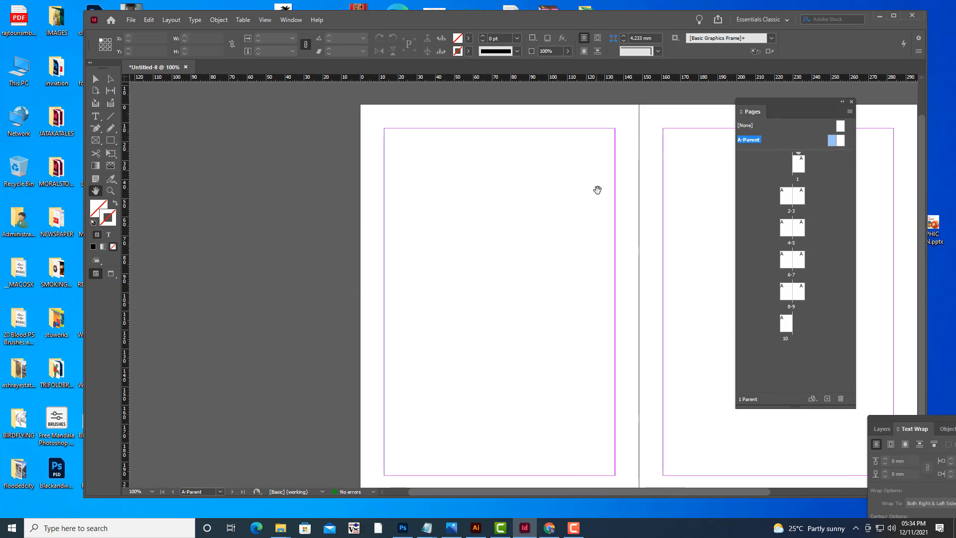
pyautogui.moveTo(598, 190); pyautogui.dragTo(493, 196)
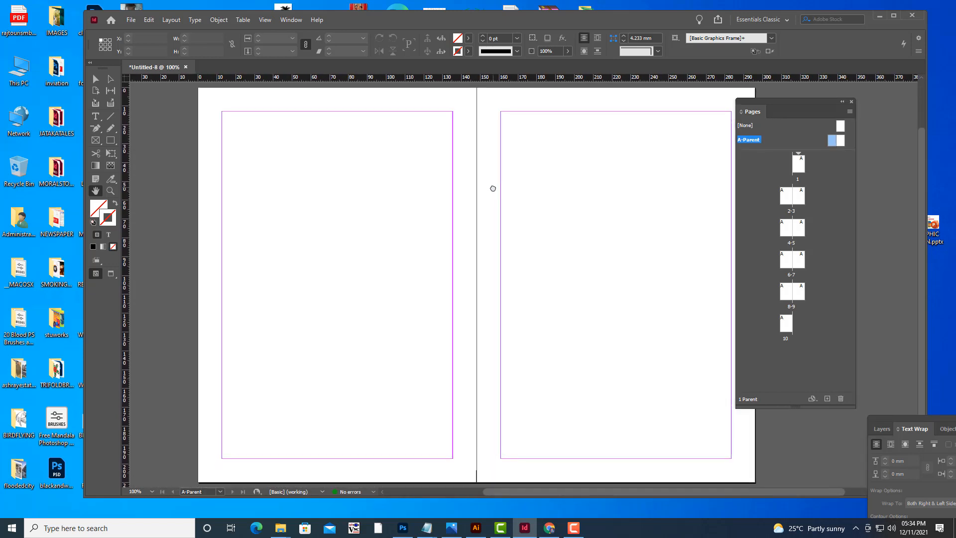
# Draw a rectangle frame covering the whole left parent page, 148 × 210 mm at 0, 0.
pyautogui.hotkey('ctrl', '-')
pyautogui.hotkey('ctrl', '-')
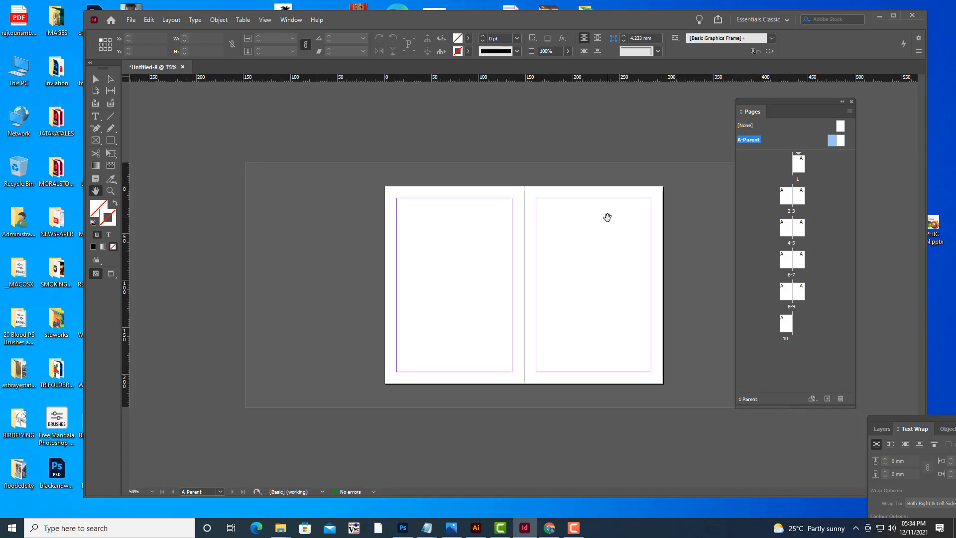
pyautogui.hotkey('ctrl', '=')
pyautogui.hotkey('ctrl', '=')
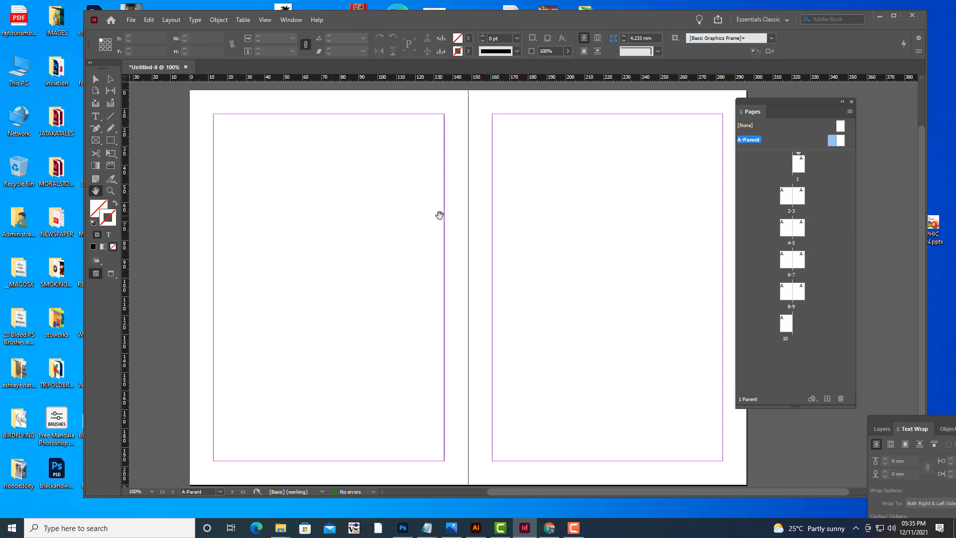
pyautogui.hotkey('ctrl', 'd')
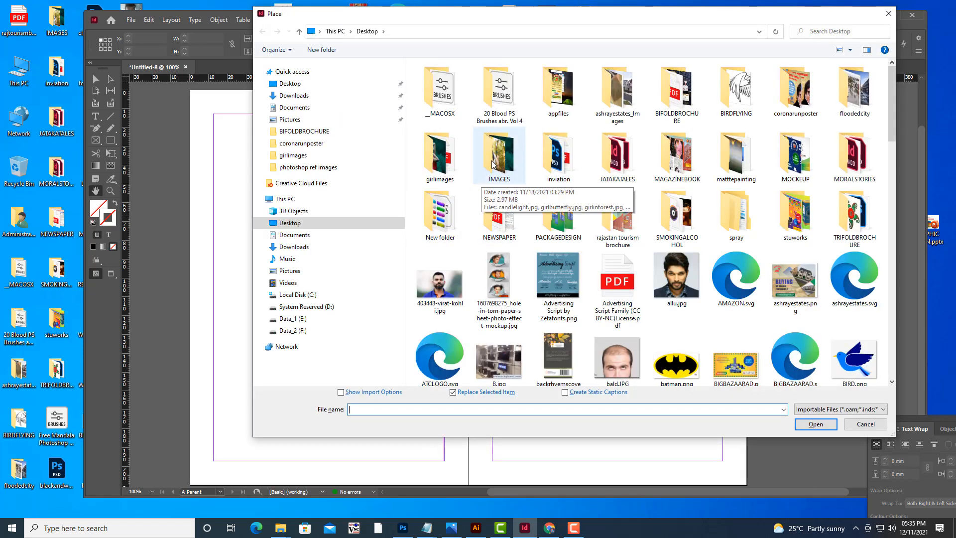
pyautogui.click(876, 425)
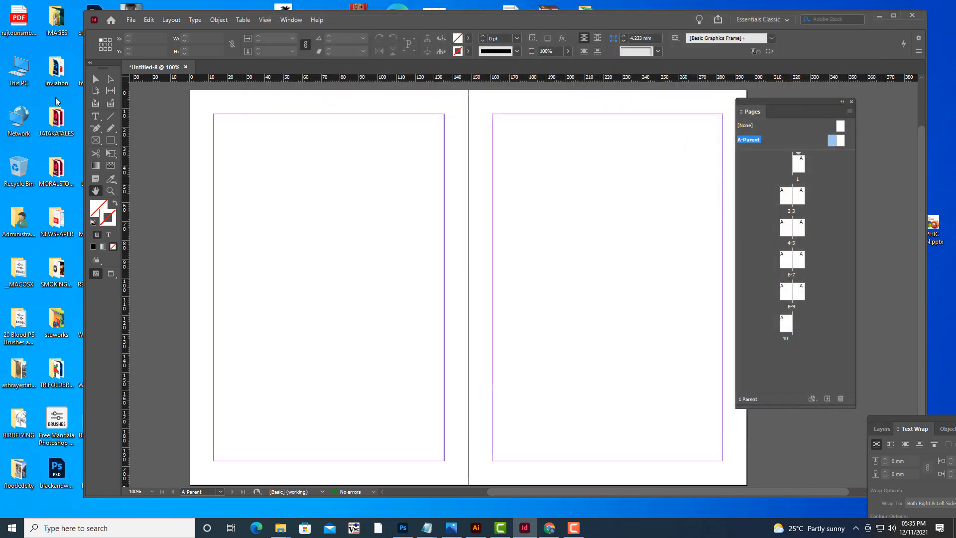
pyautogui.click(95, 141)
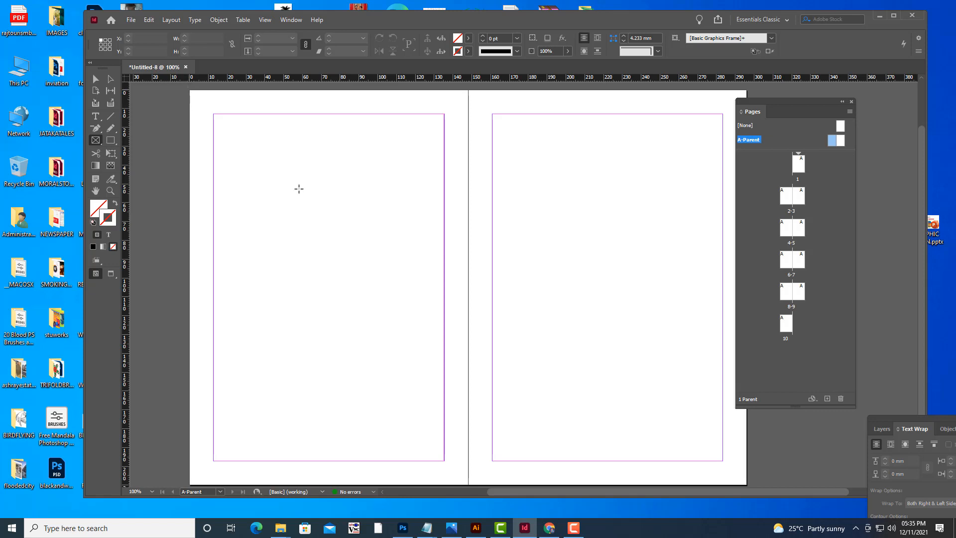
pyautogui.moveTo(190, 90); pyautogui.dragTo(469, 488)
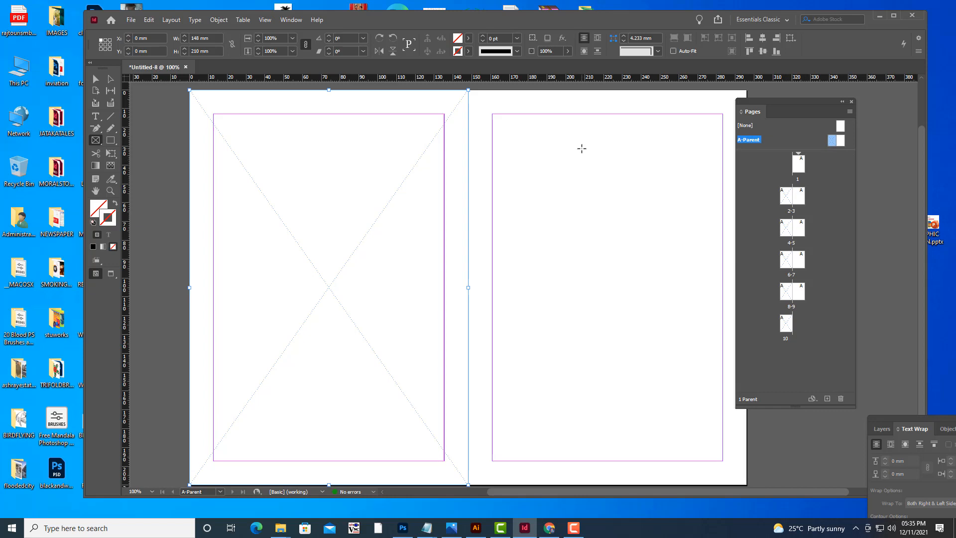
# Place pagenew.jpg from the photoshop ref images folder into the selected left parent-page frame.
pyautogui.hotkey('ctrl', 'd')
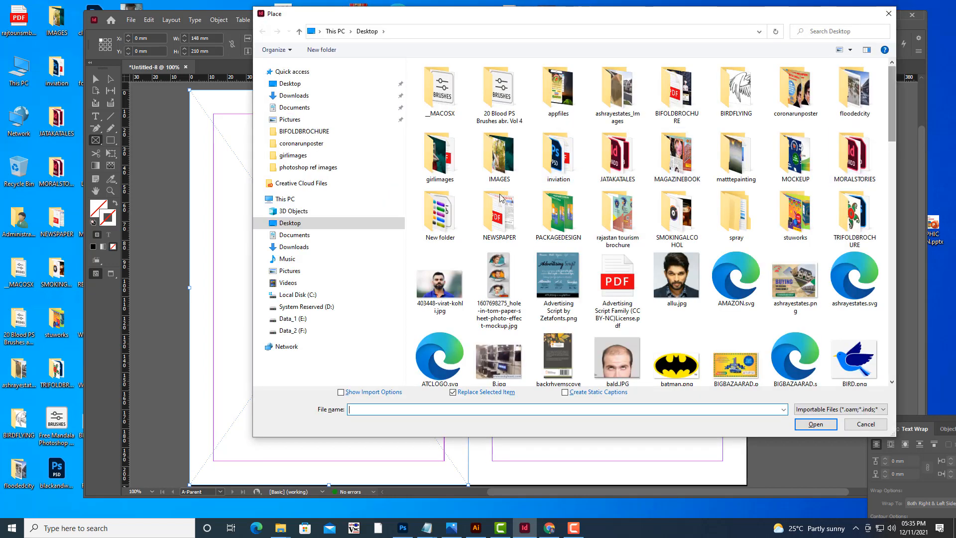
pyautogui.click(319, 167)
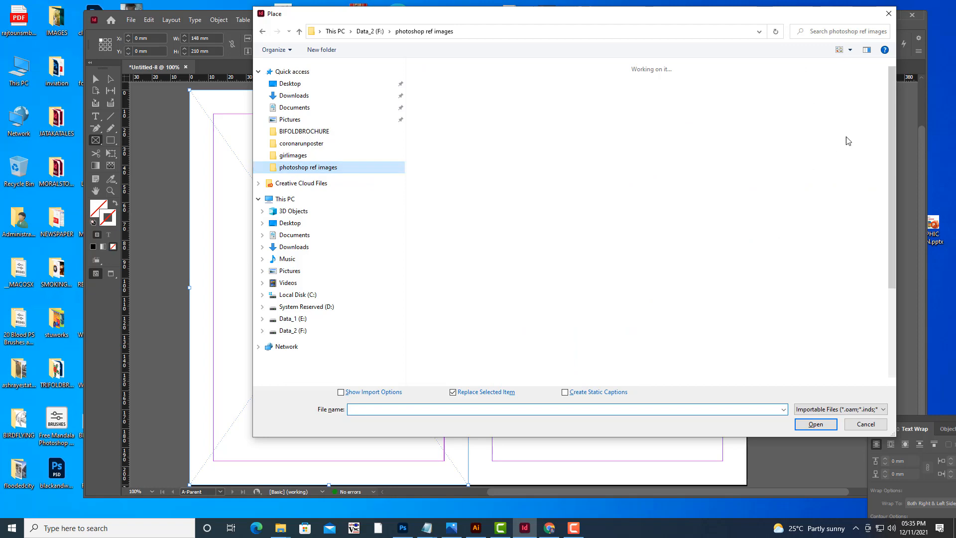
pyautogui.moveTo(891, 102); pyautogui.dragTo(891, 157)
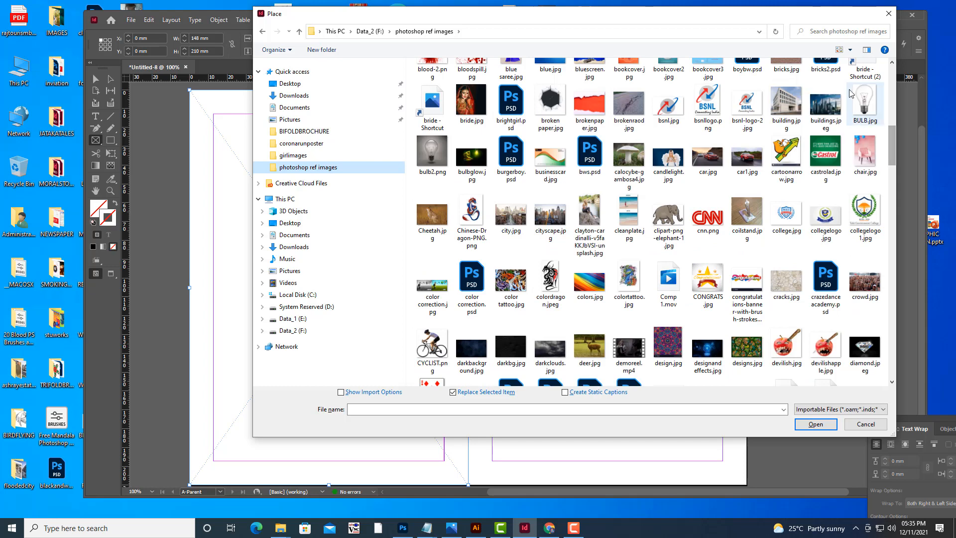
pyautogui.click(840, 35)
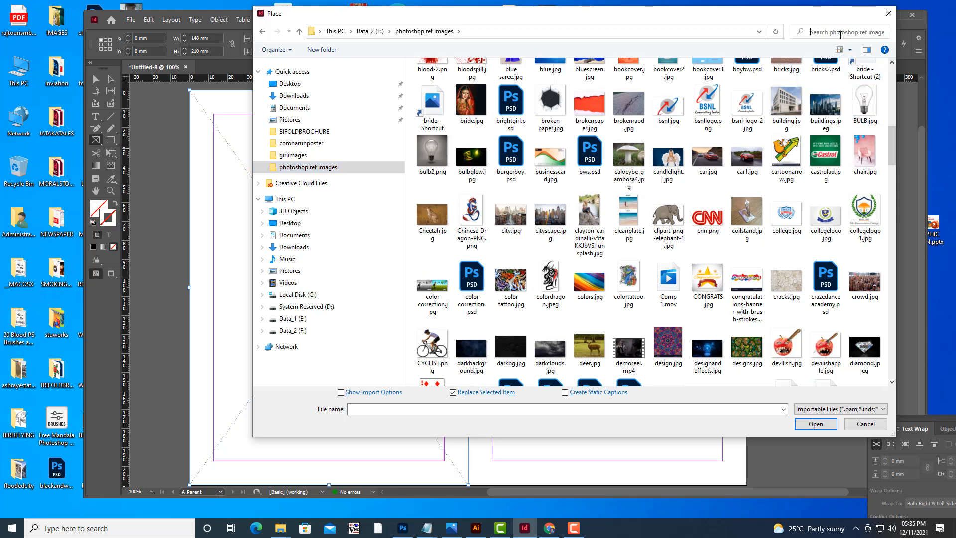
pyautogui.write('page')
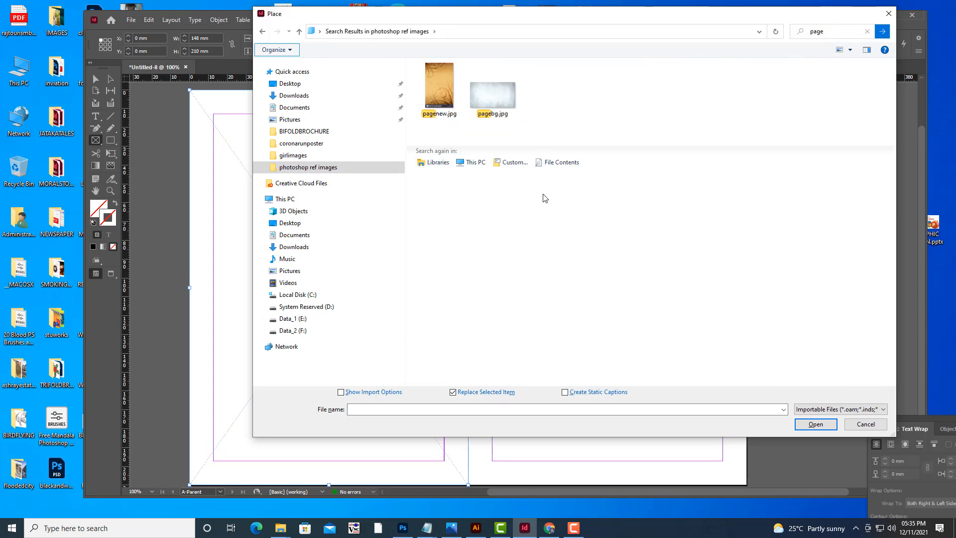
pyautogui.click(444, 84)
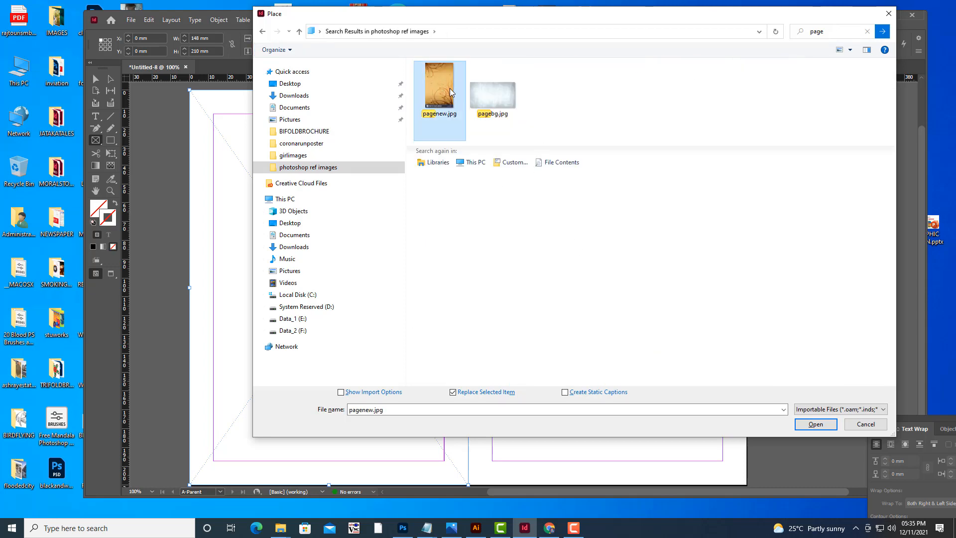
pyautogui.click(809, 422)
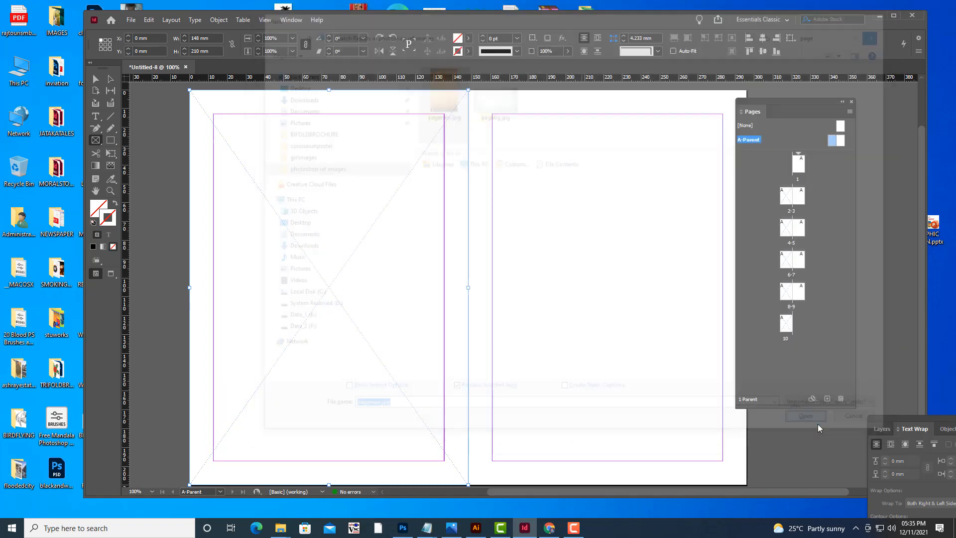
pyautogui.click(472, 244)
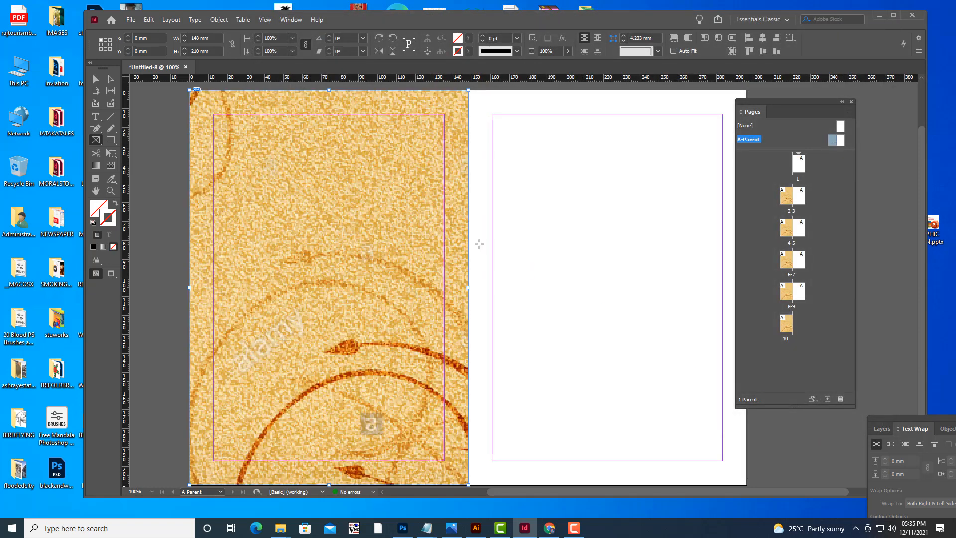
# Fit the placed background image within its frame using a Fitting option.
pyautogui.rightClick(398, 178)
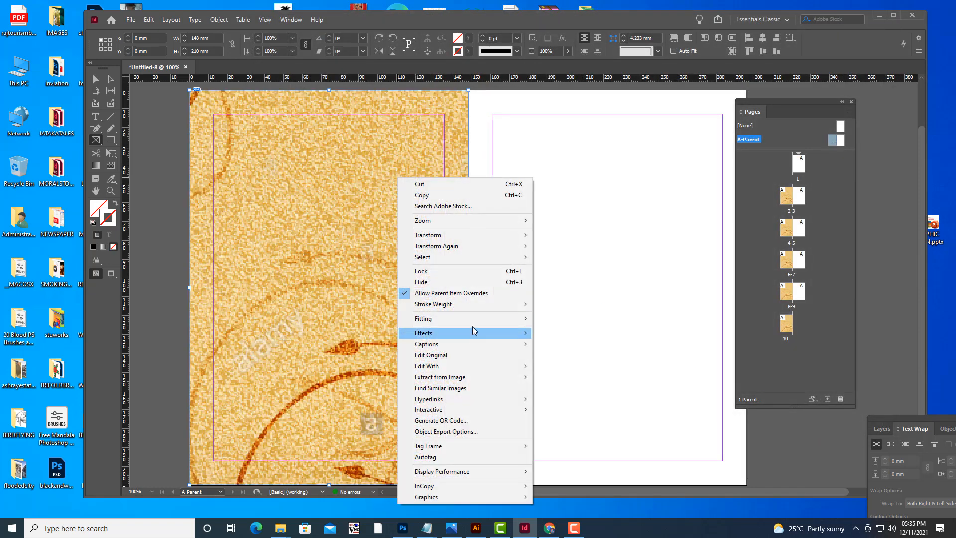
pyautogui.moveTo(471, 323)
pyautogui.click(540, 317)
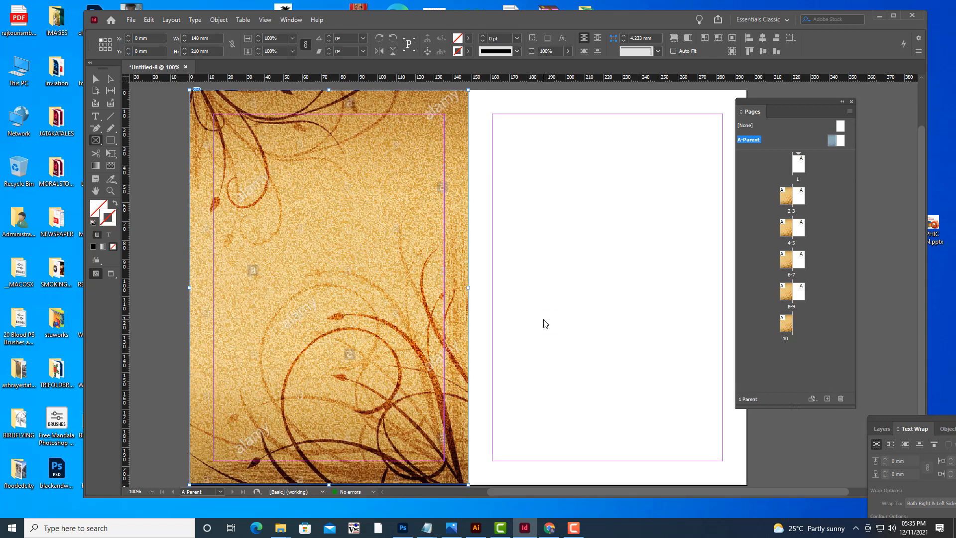
# Duplicate the background image frame onto the right parent page, positioned at 148 mm, 0 mm.
pyautogui.click(96, 79)
pyautogui.rightClick(366, 194)
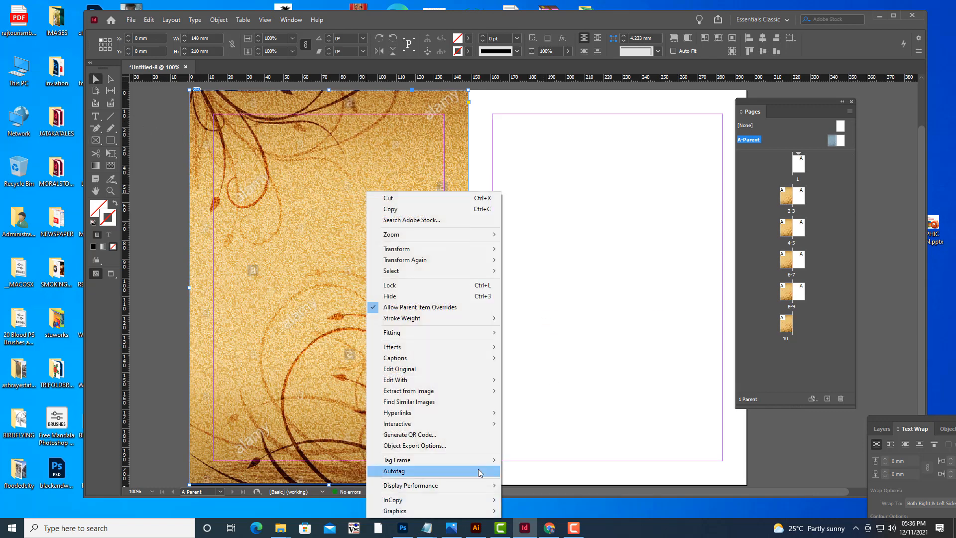
pyautogui.moveTo(448, 485)
pyautogui.click(551, 507)
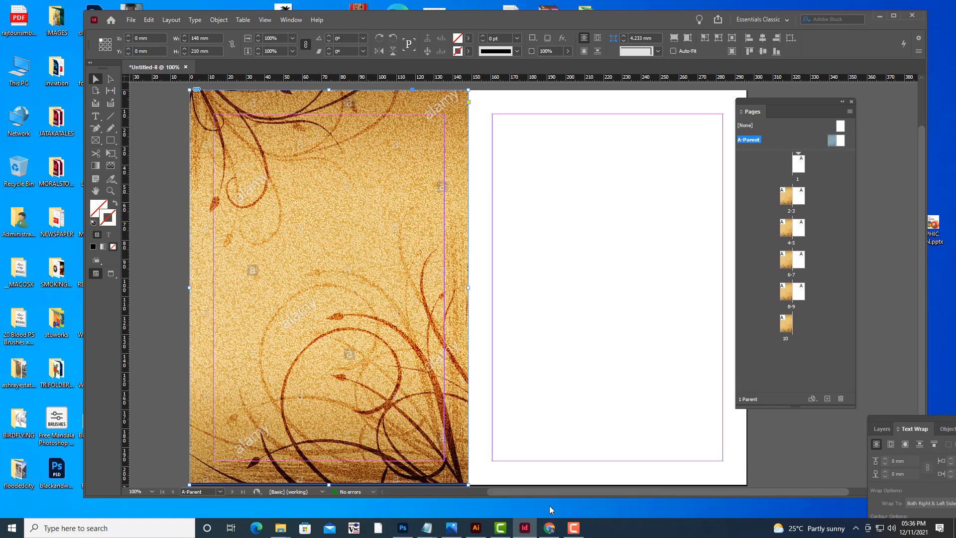
pyautogui.click(163, 192)
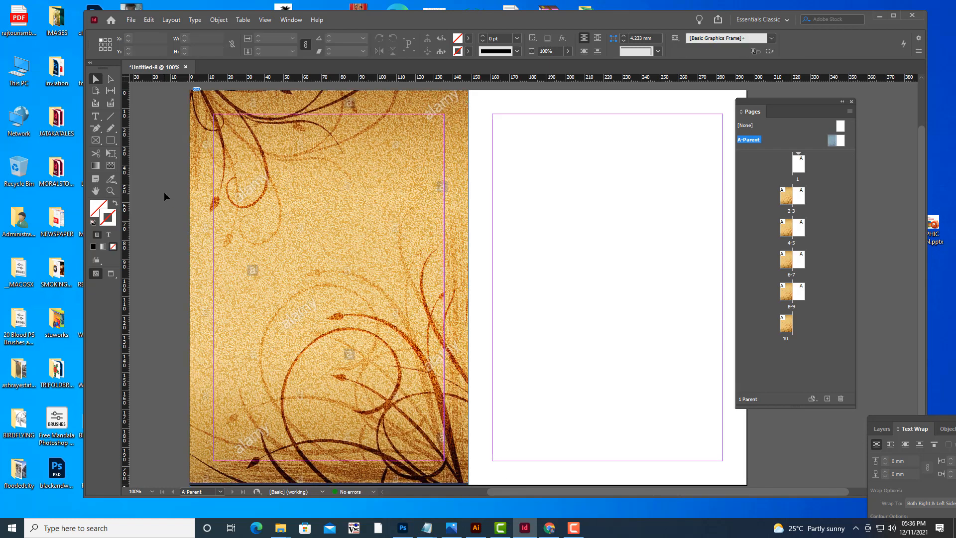
pyautogui.click(405, 241)
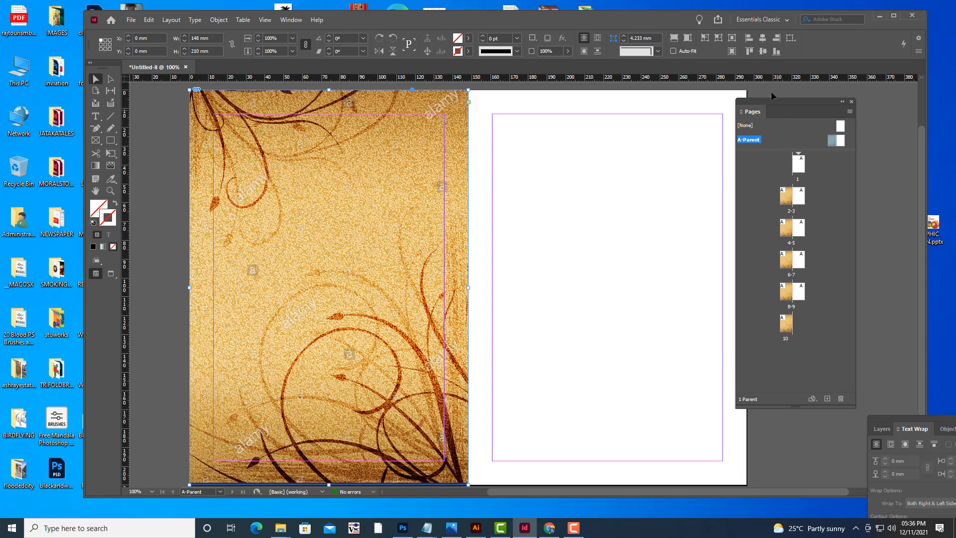
pyautogui.moveTo(770, 100); pyautogui.dragTo(790, 96)
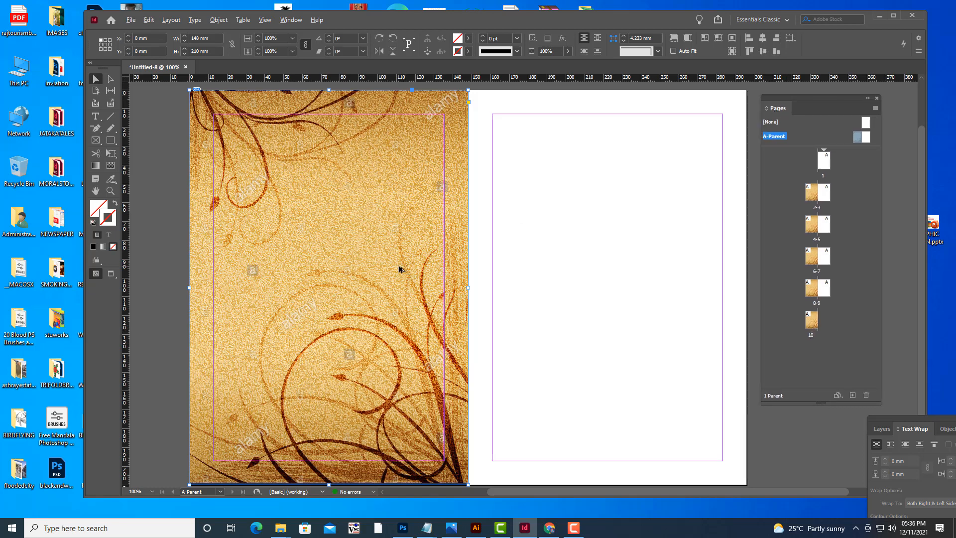
pyautogui.moveTo(399, 267); pyautogui.dragTo(681, 270)
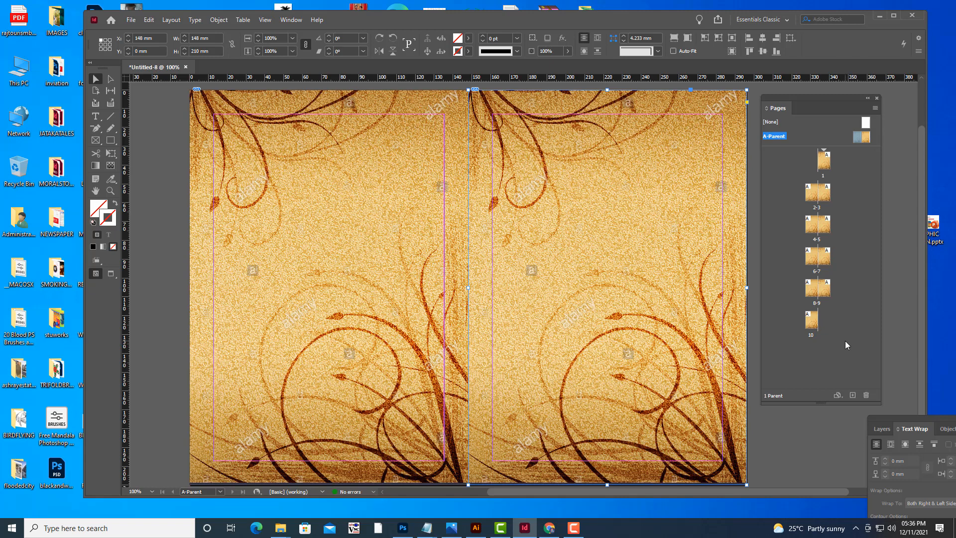
# Flip the right-page copy horizontally and move it back onto the right page so the spread mirrors.
pyautogui.moveTo(789, 97); pyautogui.dragTo(833, 101)
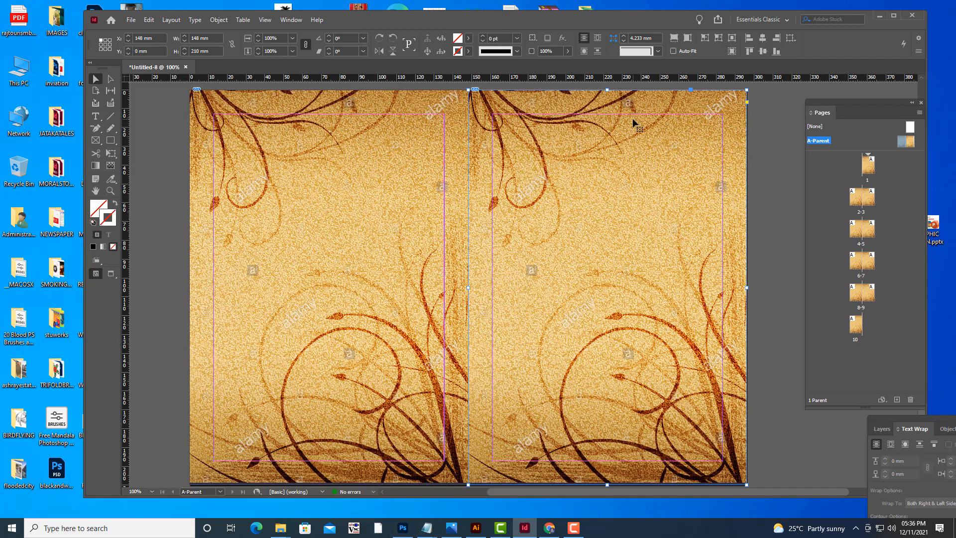
pyautogui.rightClick(632, 118)
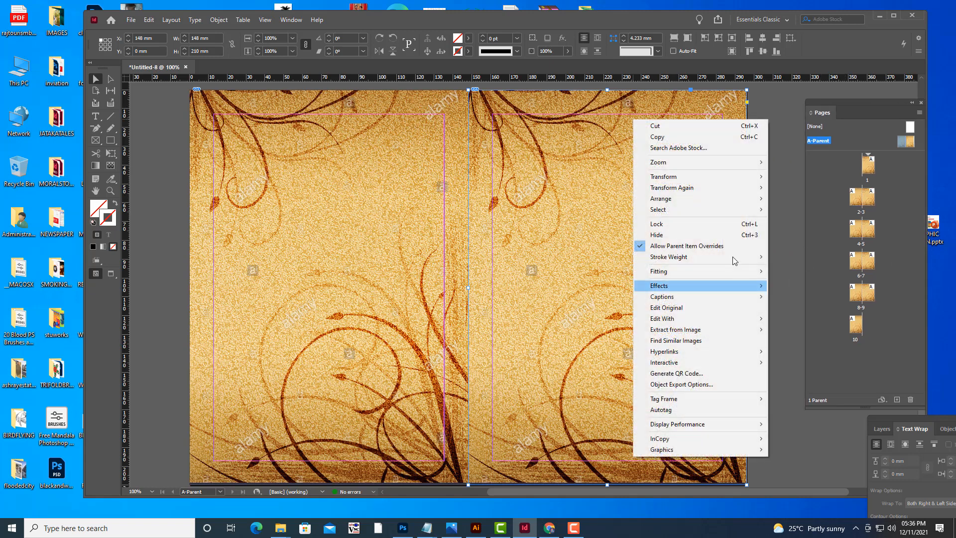
pyautogui.moveTo(694, 175)
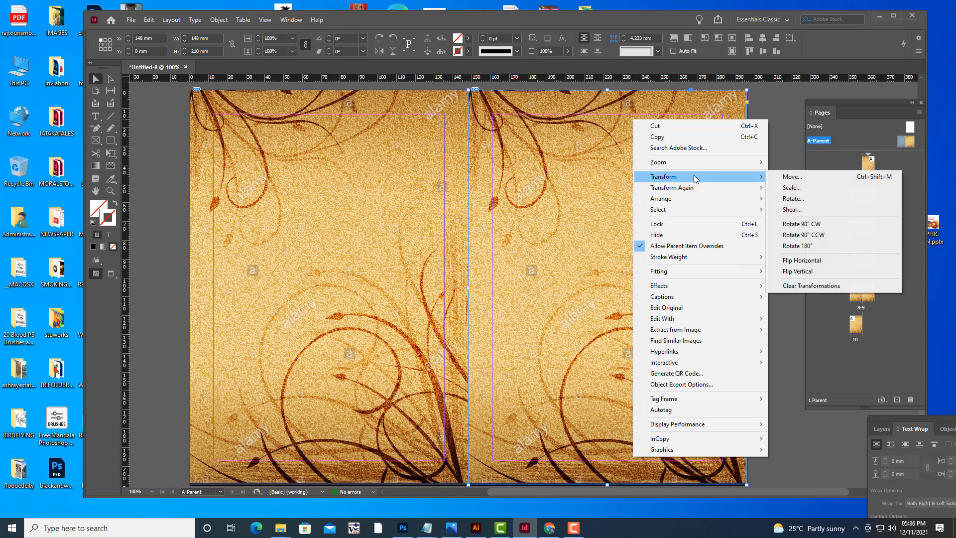
pyautogui.click(828, 262)
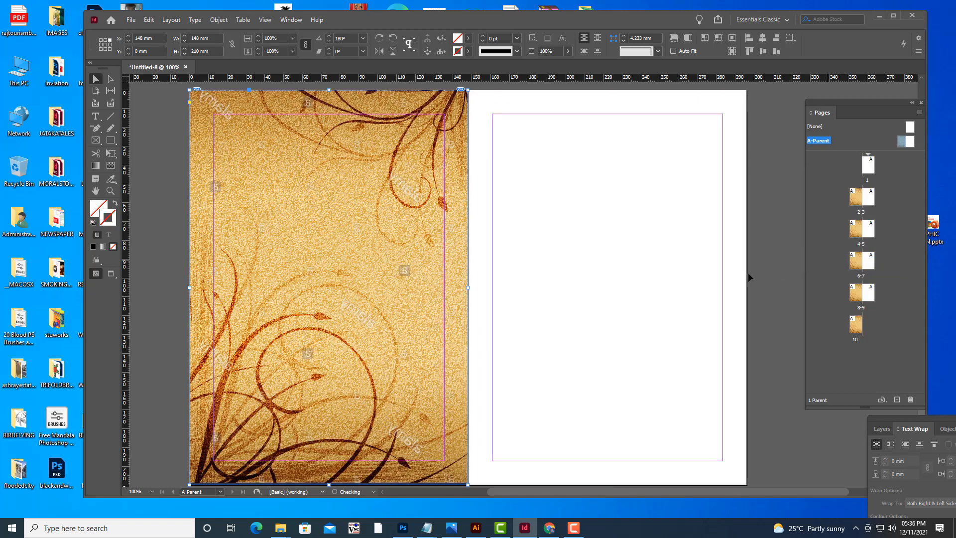
pyautogui.moveTo(429, 228); pyautogui.dragTo(618, 224)
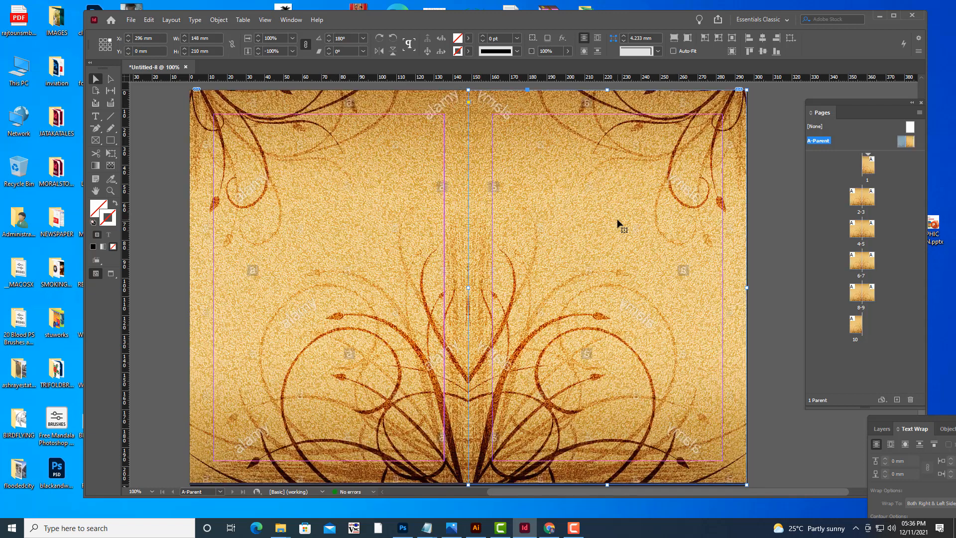
# Review the document's pages in preview mode to check the parent background on every spread.
pyautogui.press('w')
pyautogui.click(157, 122)
pyautogui.doubleClick(853, 202)
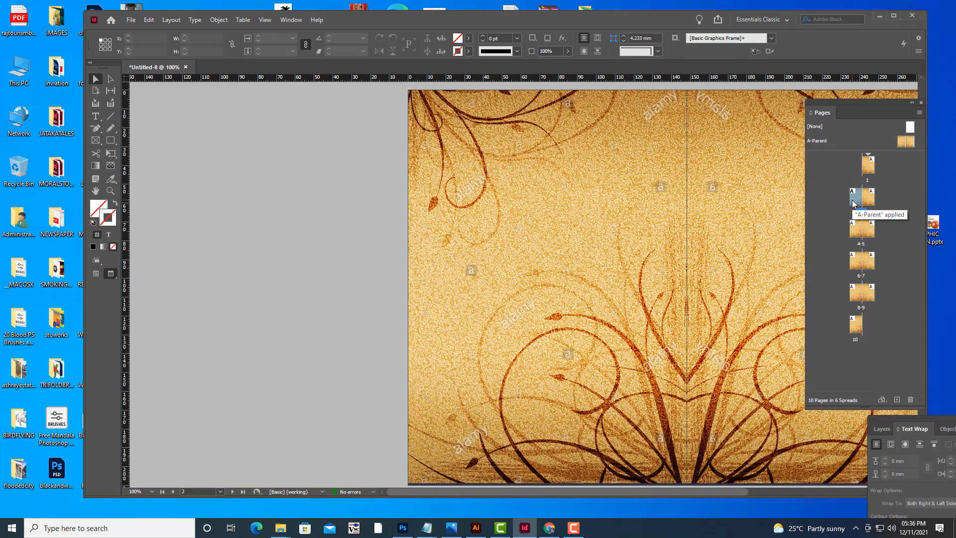
pyautogui.hotkey('ctrl', '-')
pyautogui.hotkey('ctrl', '-')
pyautogui.hotkey('ctrl', '-')
pyautogui.press('-')
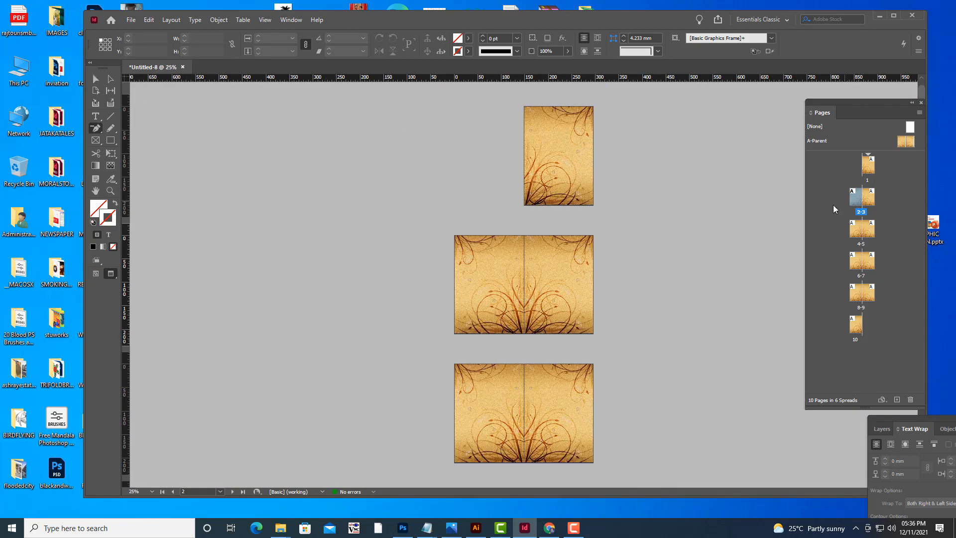
pyautogui.scroll(-10, 723, 249)
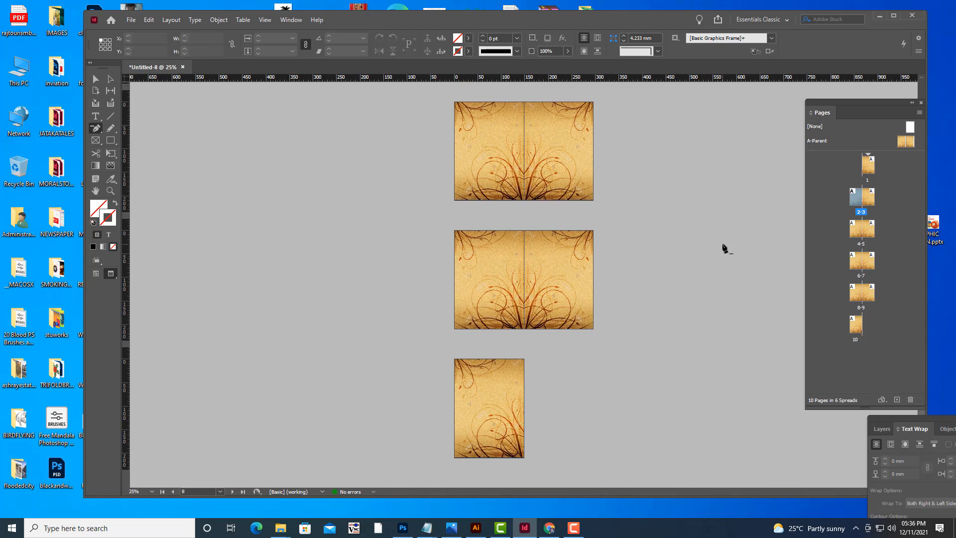
pyautogui.scroll(10, 723, 248)
pyautogui.scroll(-8, 723, 248)
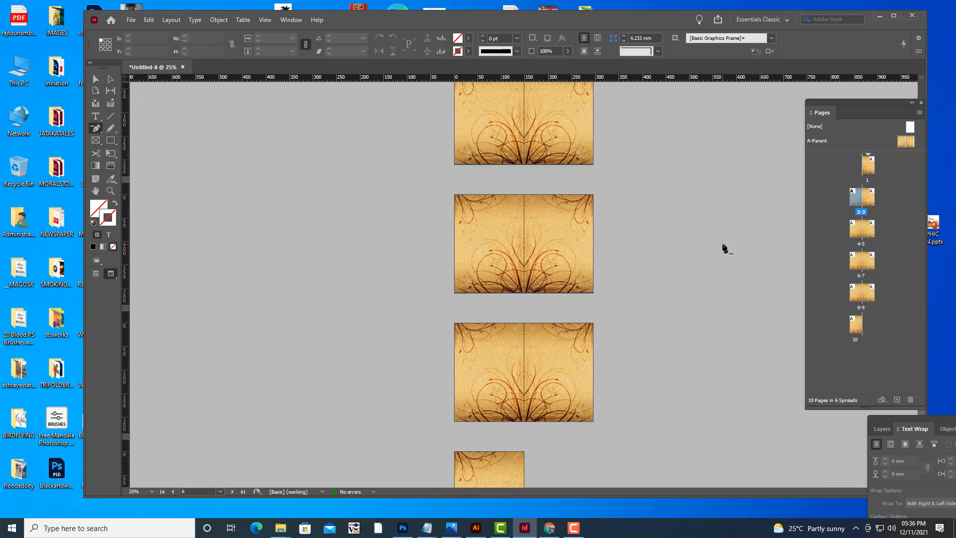
pyautogui.scroll(6, 724, 247)
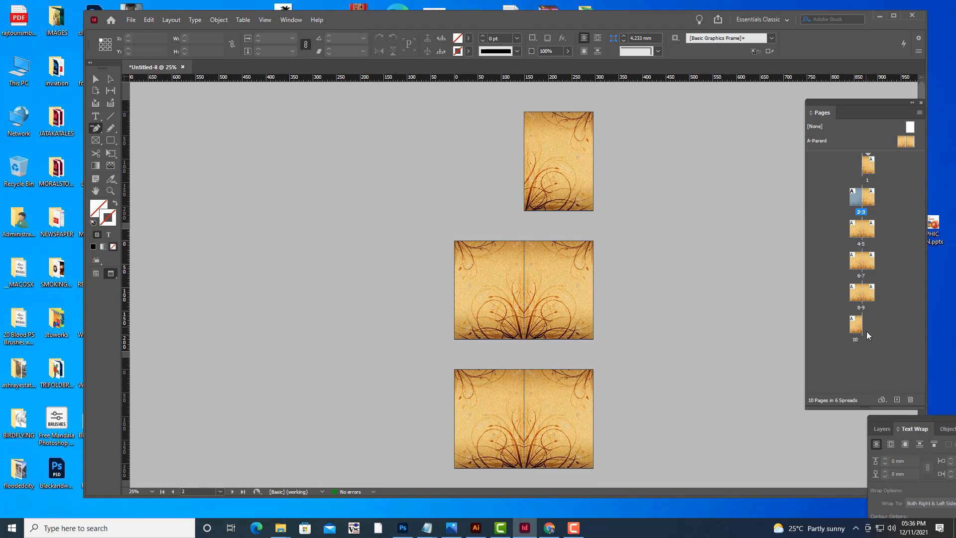
pyautogui.scroll(-8, 563, 347)
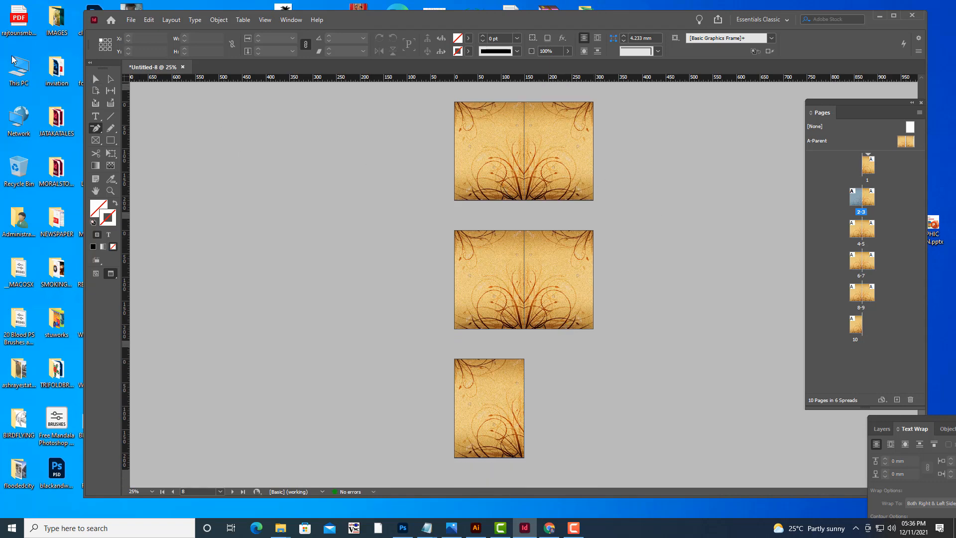
pyautogui.click(96, 79)
pyautogui.scroll(8, 664, 194)
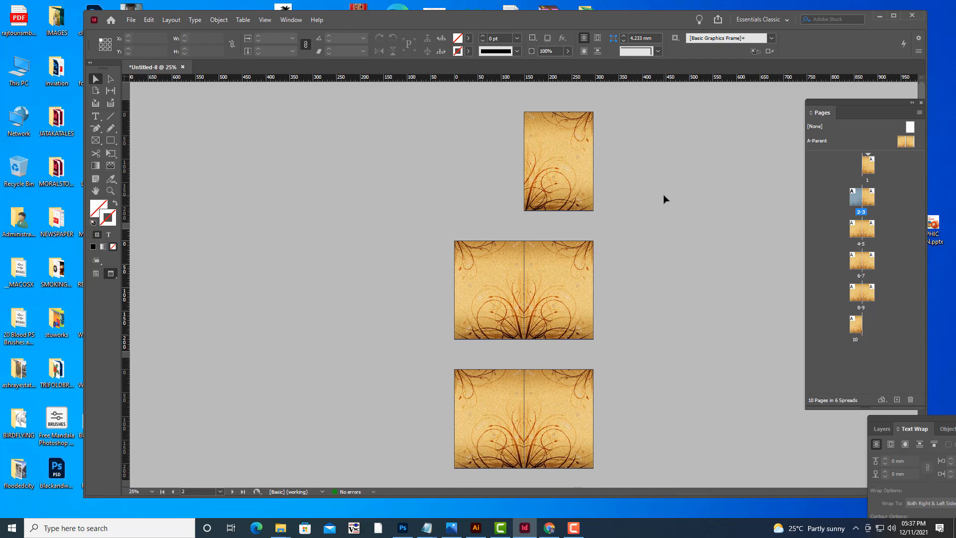
pyautogui.hotkey('ctrl', '=')
pyautogui.hotkey('ctrl', '=')
pyautogui.scroll(8, 663, 194)
pyautogui.press('w')
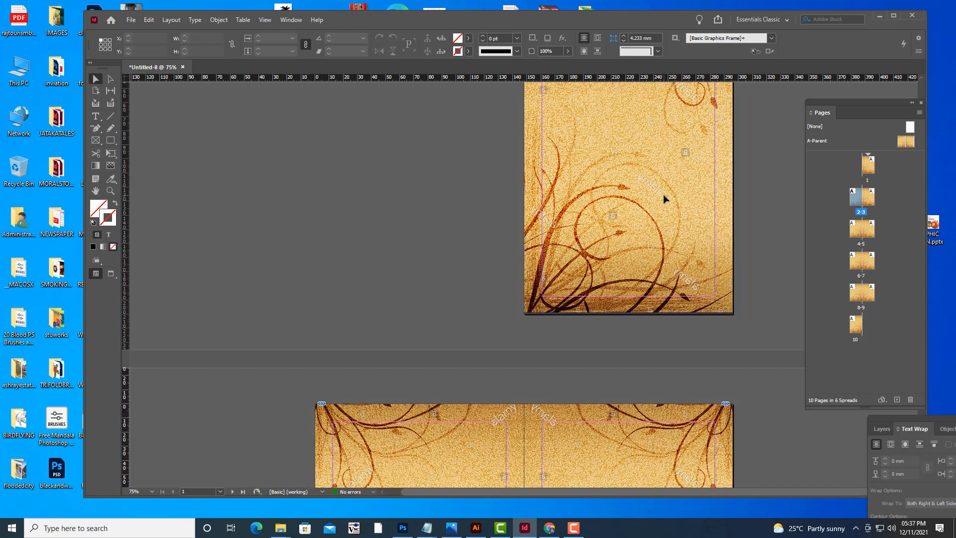
pyautogui.scroll(3, 663, 194)
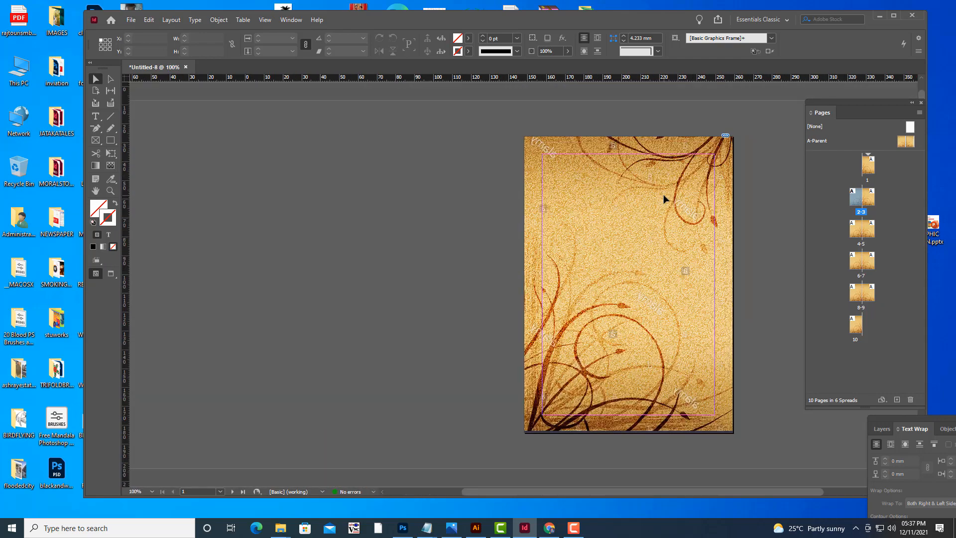
pyautogui.hotkey('ctrl', '=')
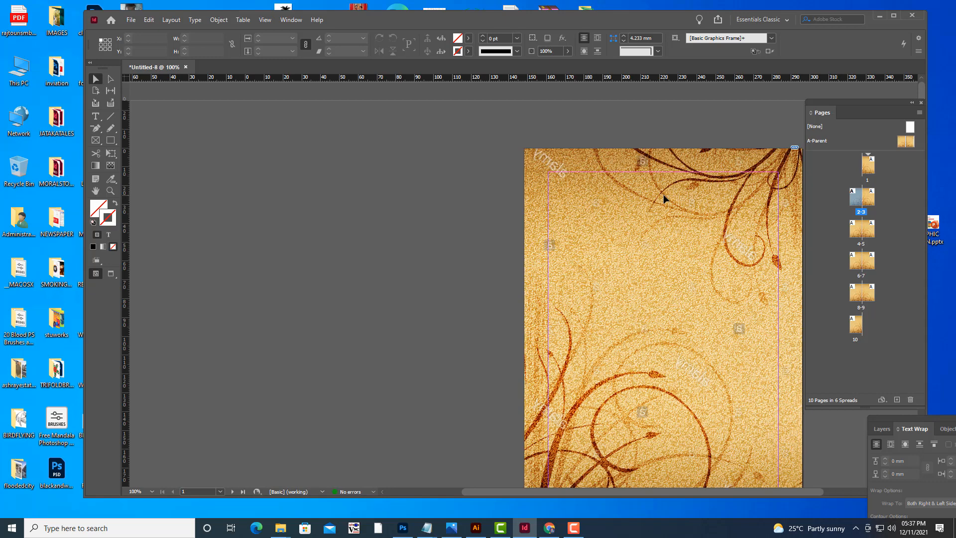
# Return to the A-Parent spread and pan across it to inspect where the two images meet.
pyautogui.doubleClick(901, 143)
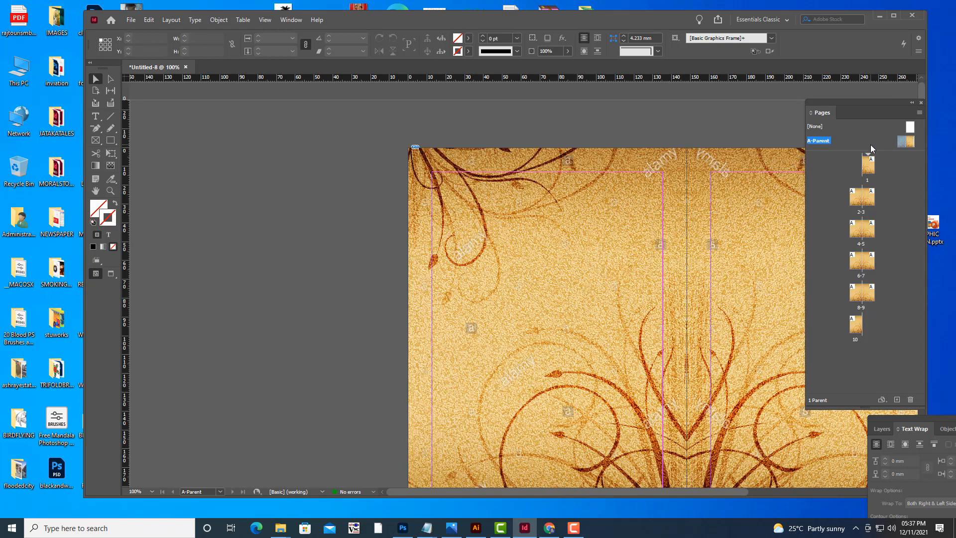
pyautogui.hotkey('ctrl', '=')
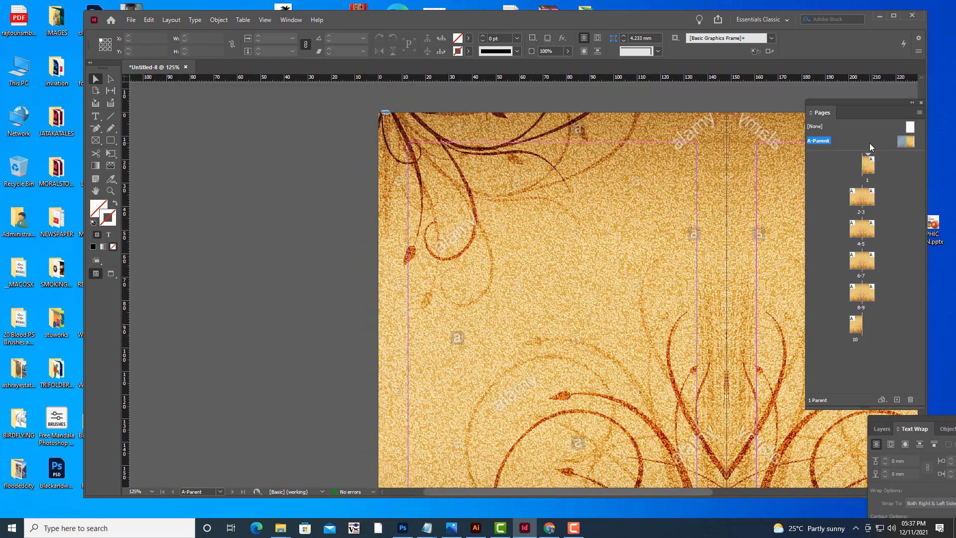
pyautogui.press('h')
pyautogui.moveTo(571, 243); pyautogui.dragTo(480, 283)
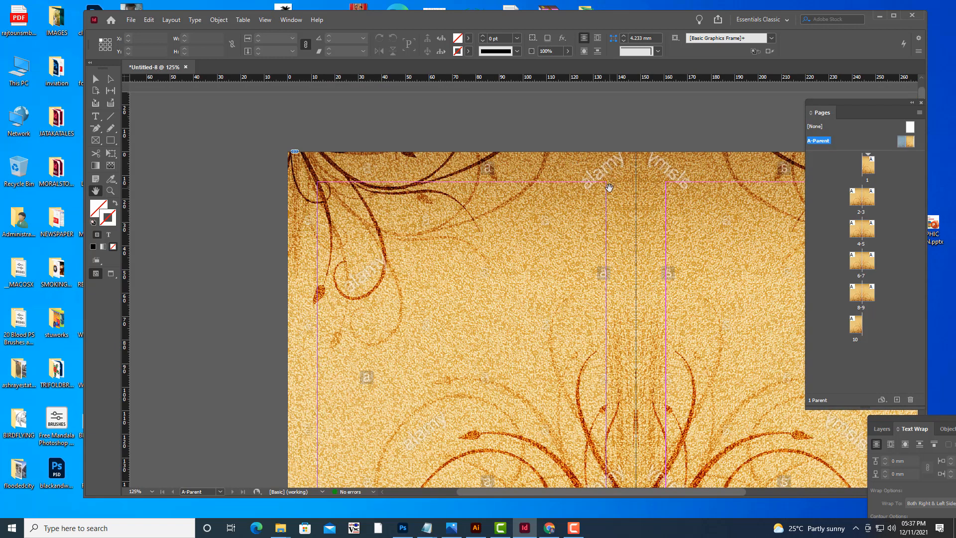
pyautogui.moveTo(610, 187); pyautogui.dragTo(523, 192)
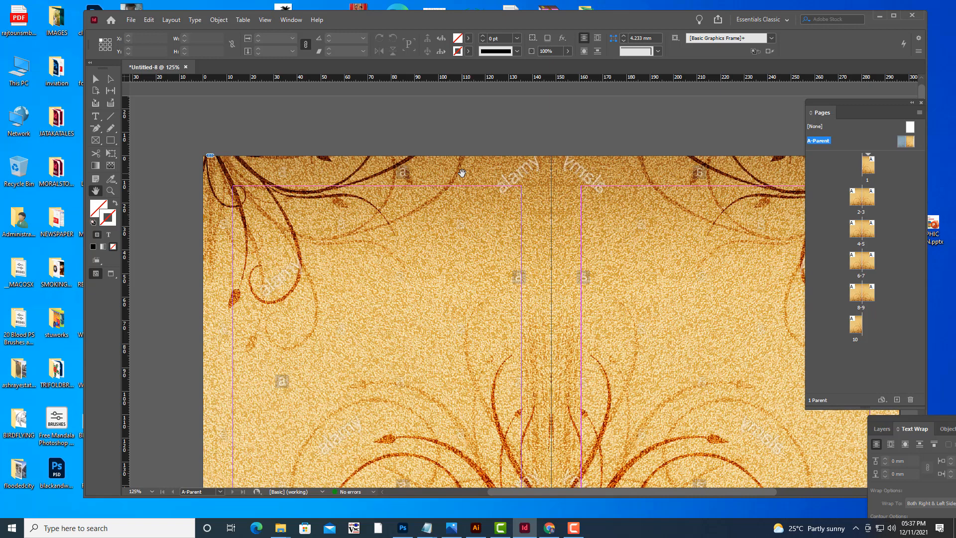
# Draw a text frame near the top of the left parent page and enter the header text chandamama.
pyautogui.click(96, 116)
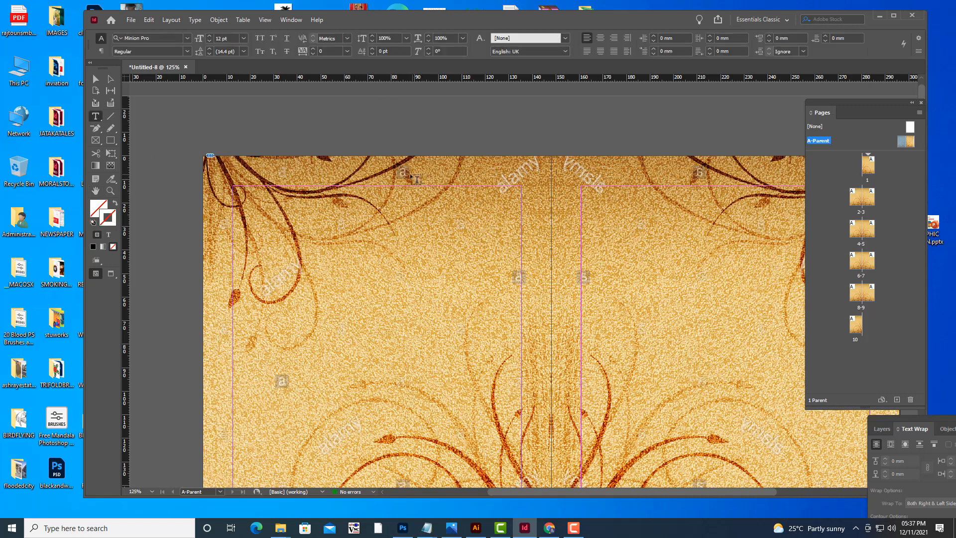
pyautogui.moveTo(388, 168); pyautogui.dragTo(525, 190)
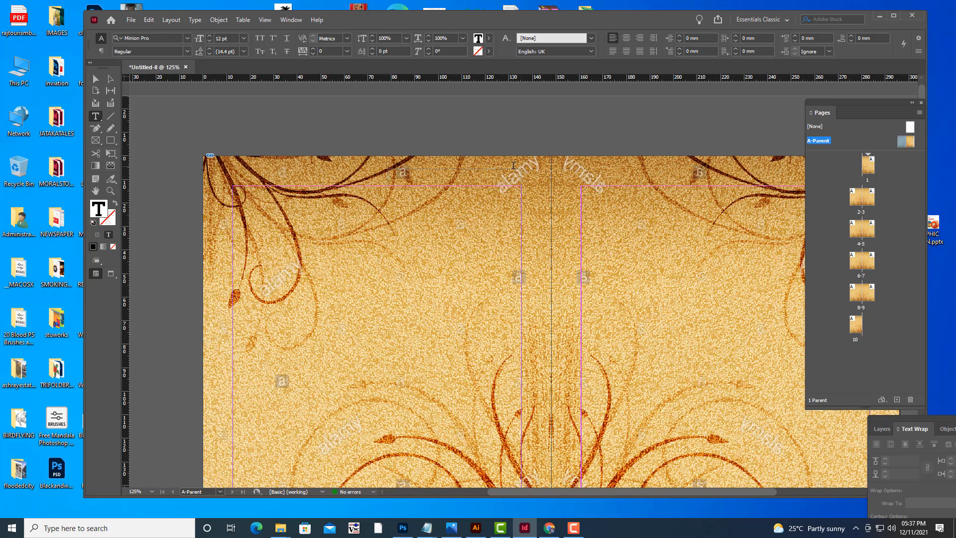
pyautogui.write('chan')
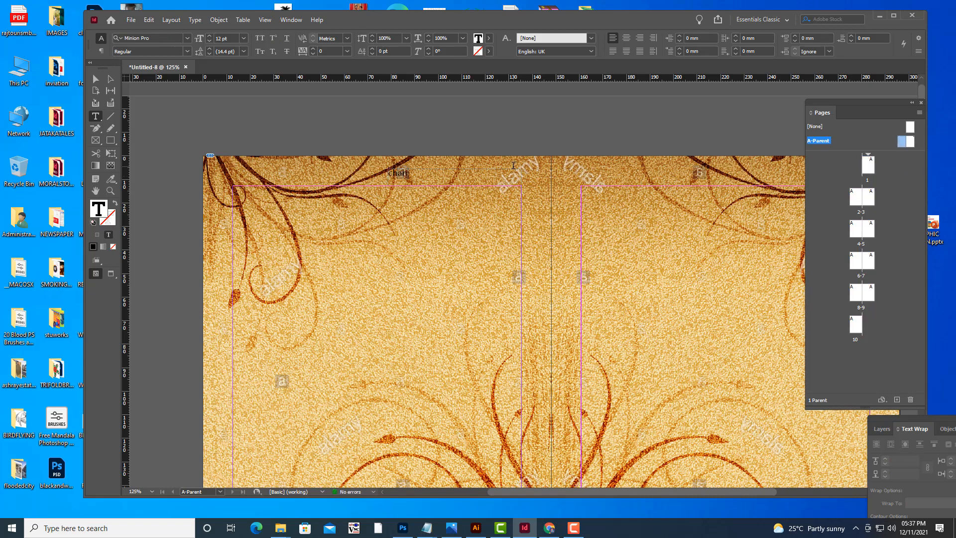
pyautogui.write('damama')
# Select all the header text, set it to 18 pt, and right-align it within its frame.
pyautogui.hotkey('ctrl', 'a')
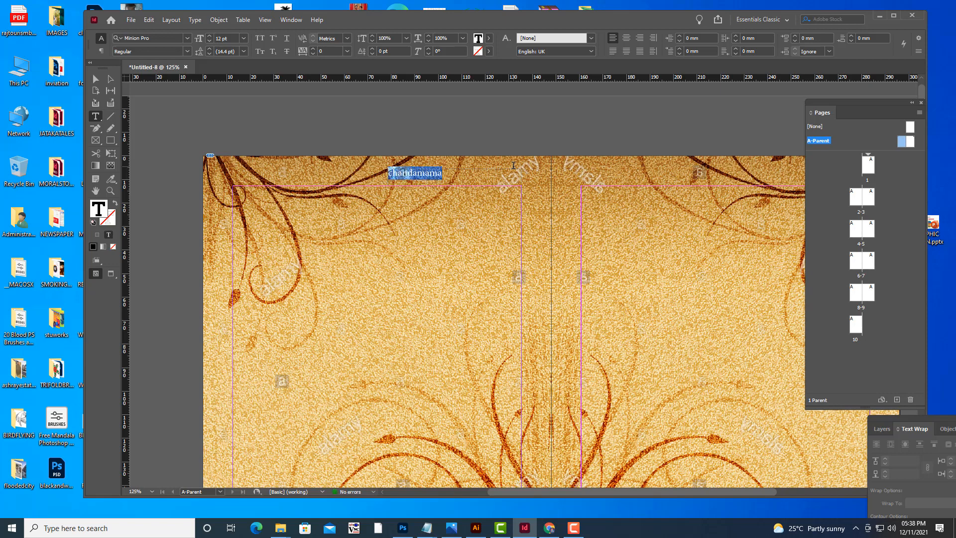
pyautogui.hotkey('ctrl', 'shift', '.')
pyautogui.hotkey('ctrl', 'shift', '.')
pyautogui.hotkey('ctrl', 'shift', '.')
pyautogui.hotkey('ctrl', 'shift', '.')
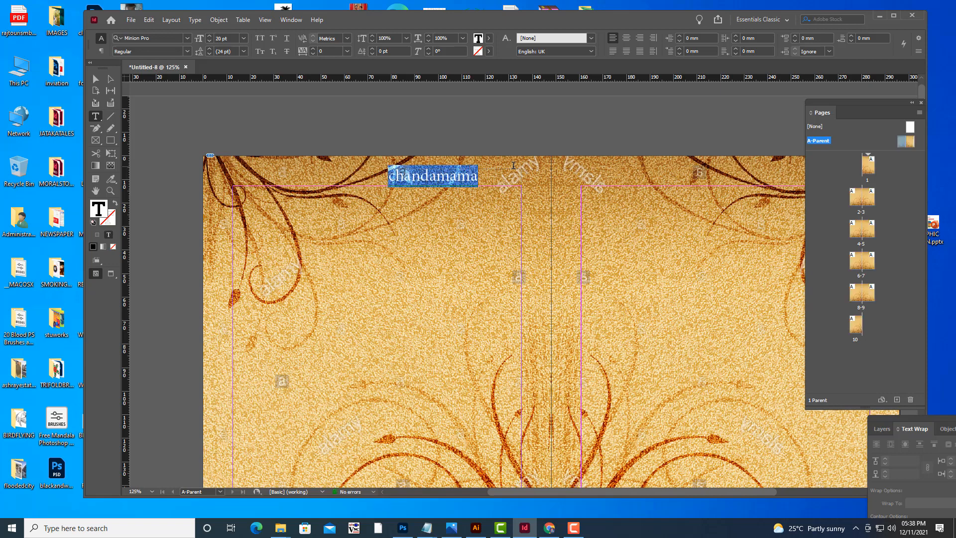
pyautogui.hotkey('ctrl', 'shift', ',')
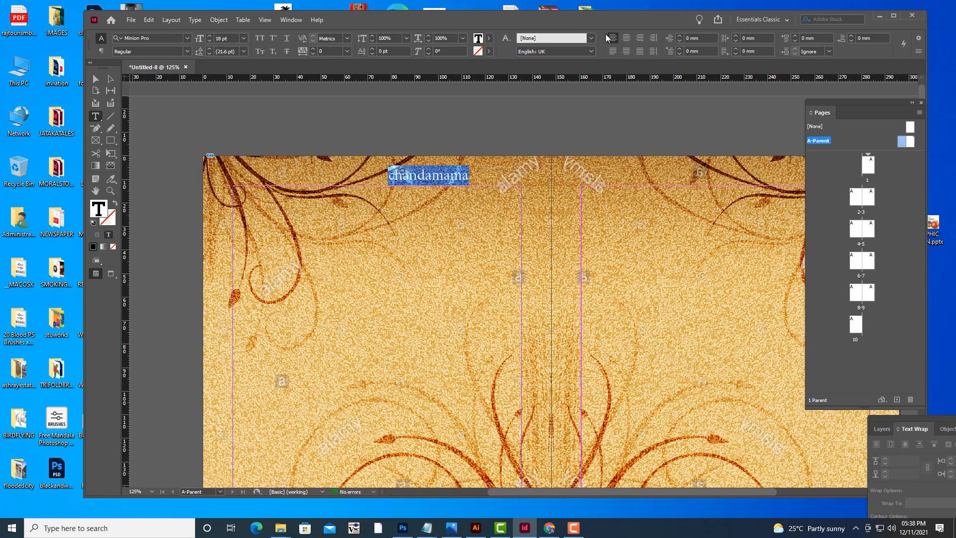
pyautogui.click(640, 39)
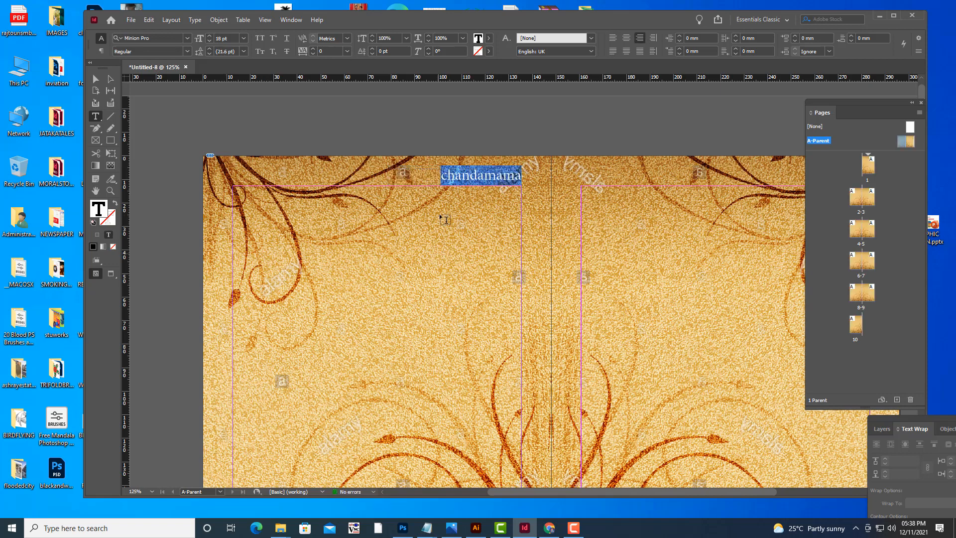
# Replace the header's first letter with a capital C so it reads Chandamama.
pyautogui.click(447, 172)
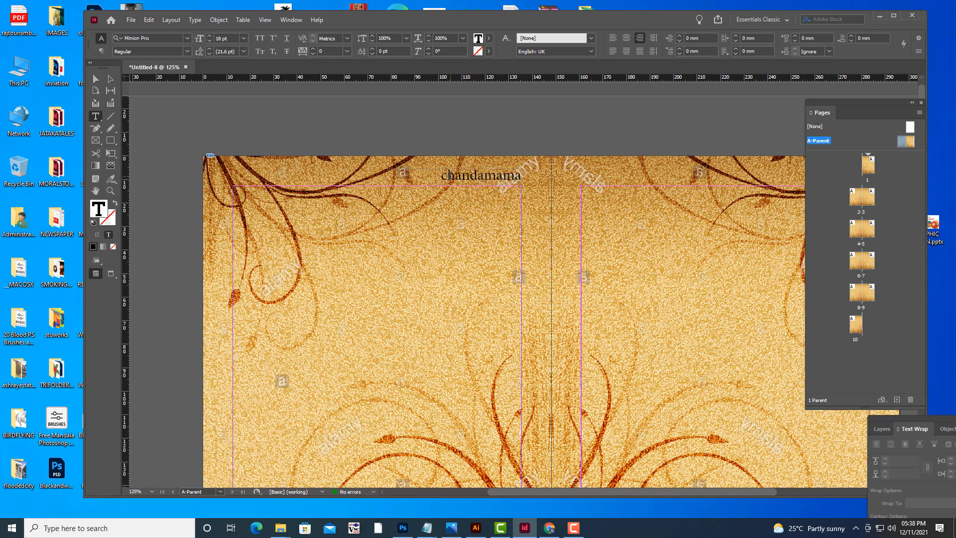
pyautogui.moveTo(447, 174); pyautogui.dragTo(441, 174)
pyautogui.press('BackSpace')
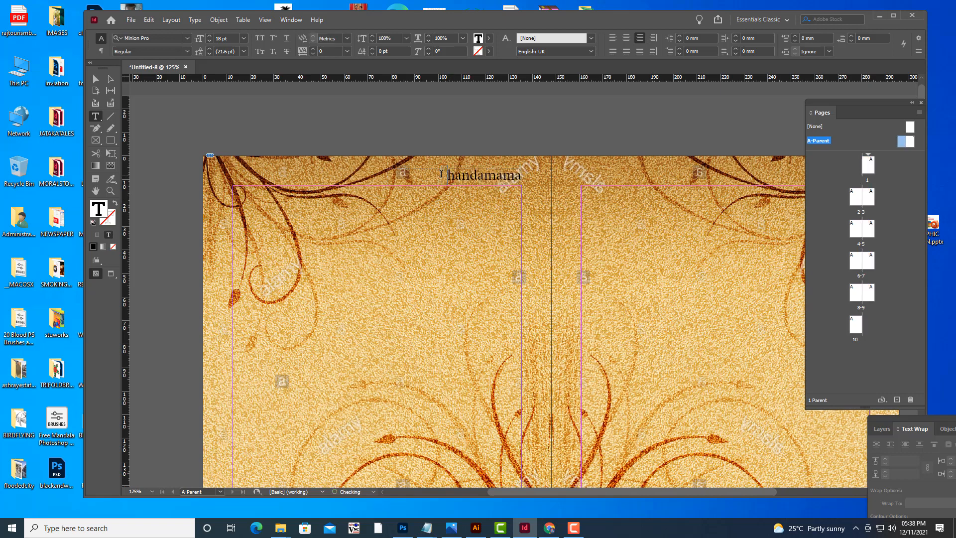
pyautogui.write('C')
pyautogui.click(95, 78)
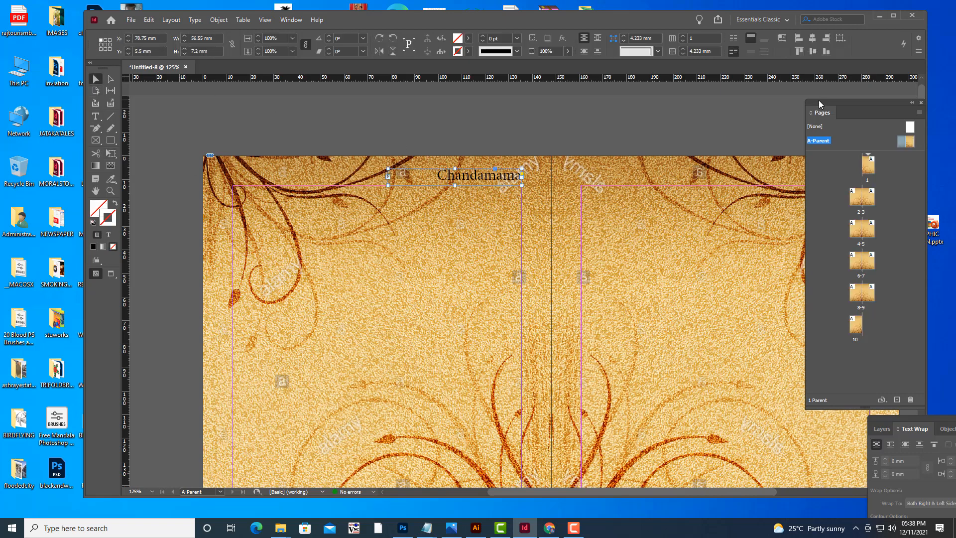
# Duplicate the header text frame onto the right parent page near its top-right corner.
pyautogui.moveTo(821, 104); pyautogui.dragTo(844, 113)
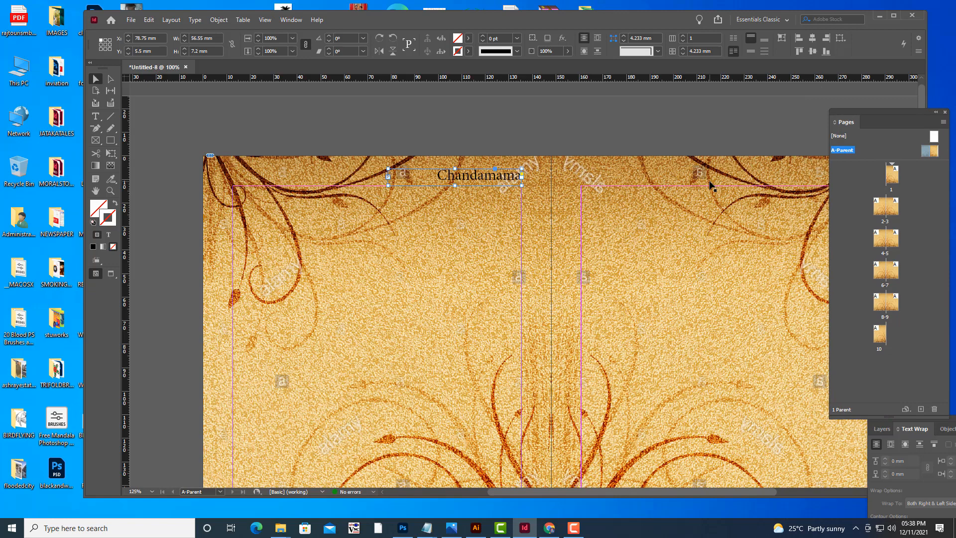
pyautogui.hotkey('ctrl', '-')
pyautogui.press('h')
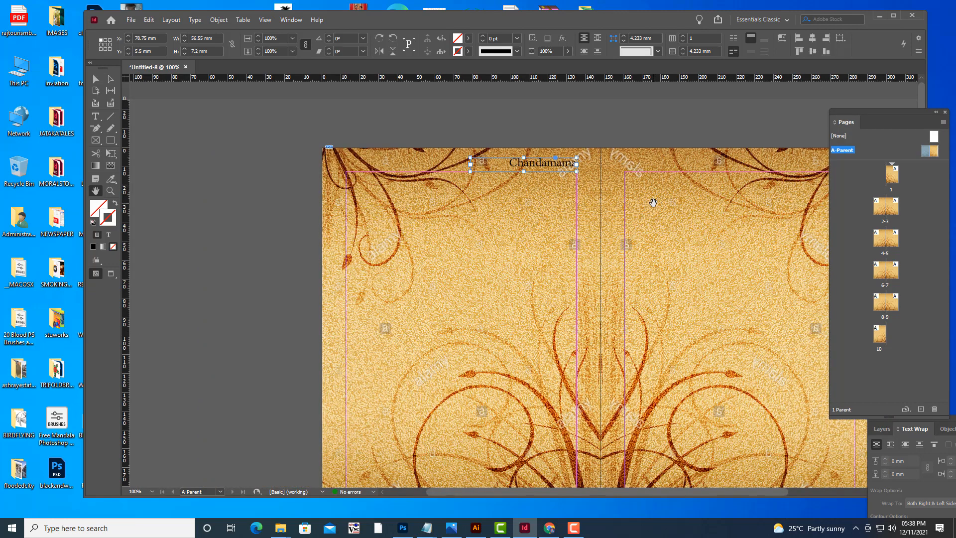
pyautogui.moveTo(654, 204); pyautogui.dragTo(481, 204)
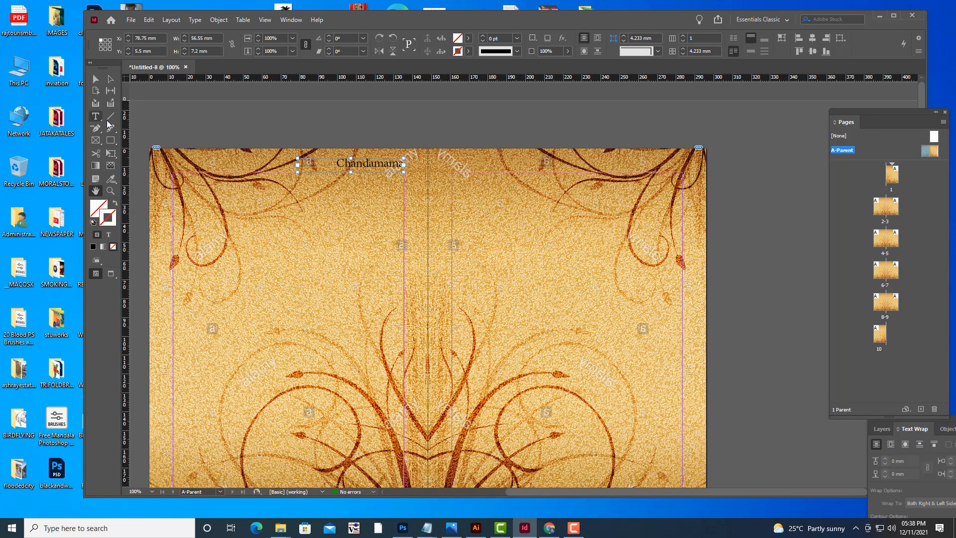
pyautogui.click(95, 79)
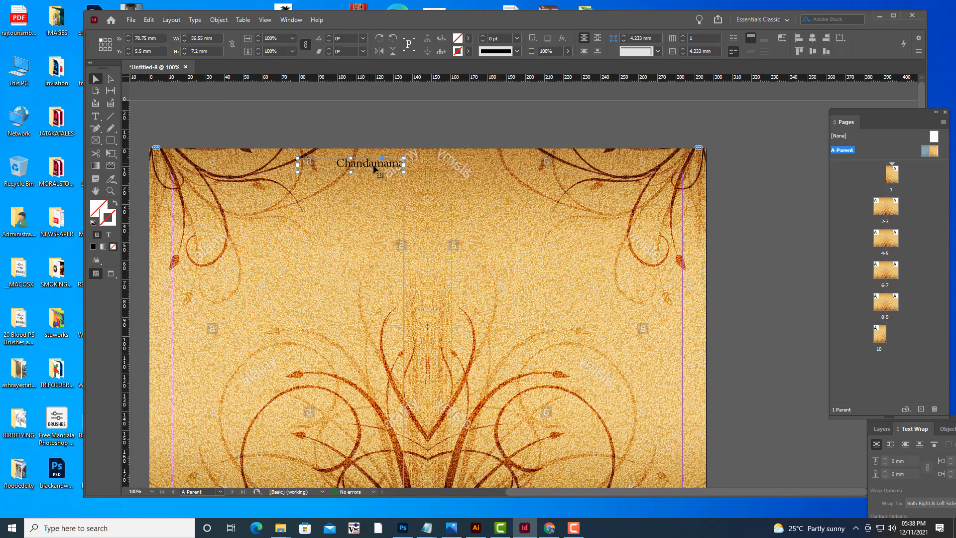
pyautogui.moveTo(371, 166); pyautogui.dragTo(651, 166)
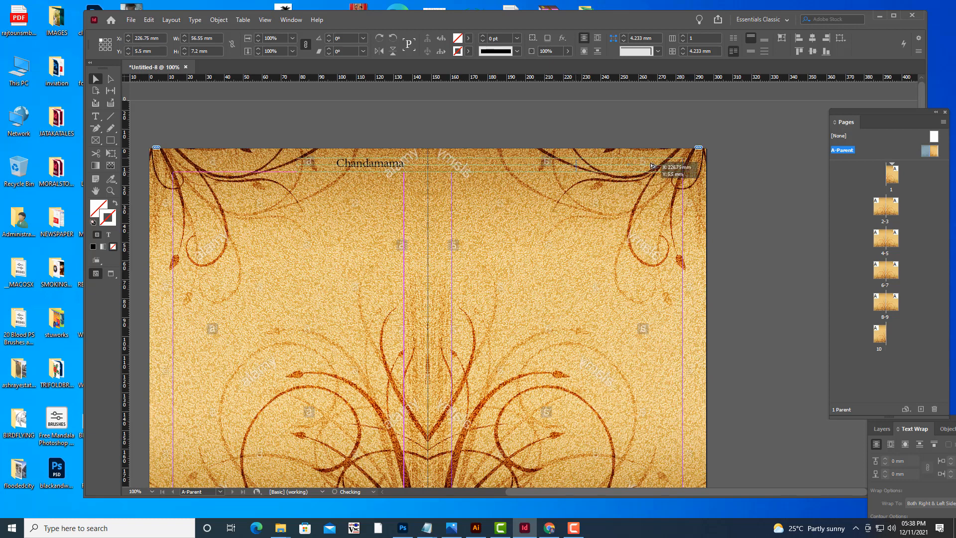
# Scroll through the document's spreads to check the header on every page.
pyautogui.click(794, 226)
pyautogui.moveTo(866, 111); pyautogui.dragTo(782, 107)
pyautogui.doubleClick(732, 158)
pyautogui.scroll(-10, 658, 219)
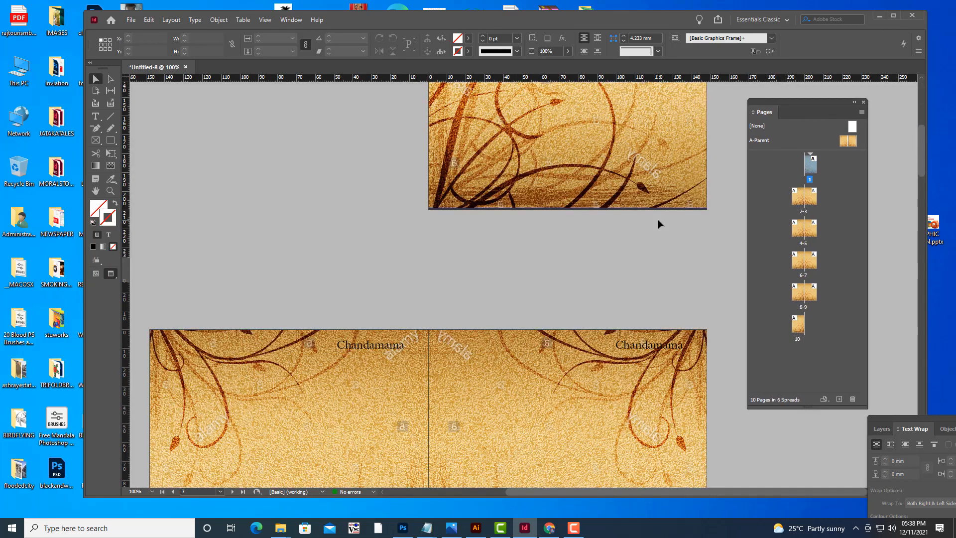
pyautogui.scroll(-8, 656, 229)
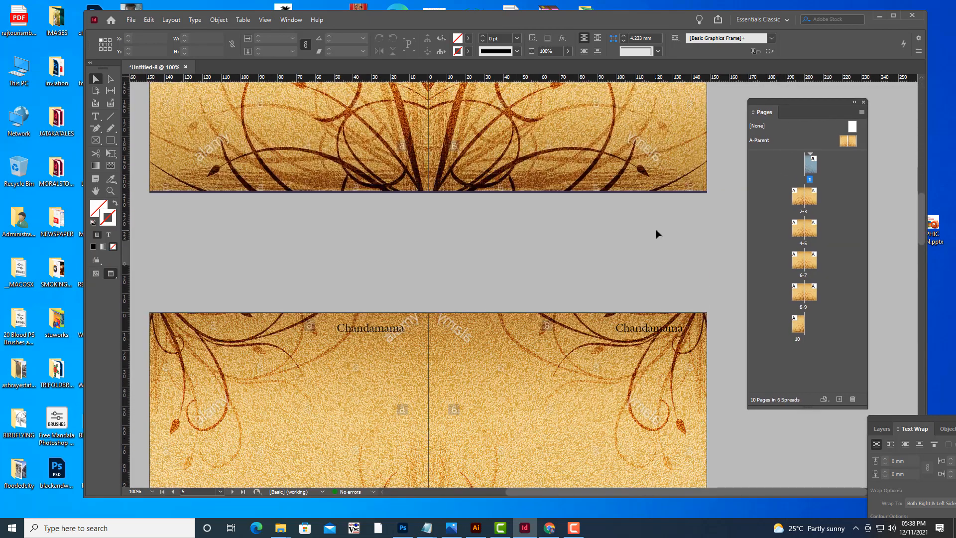
pyautogui.scroll(-8, 656, 229)
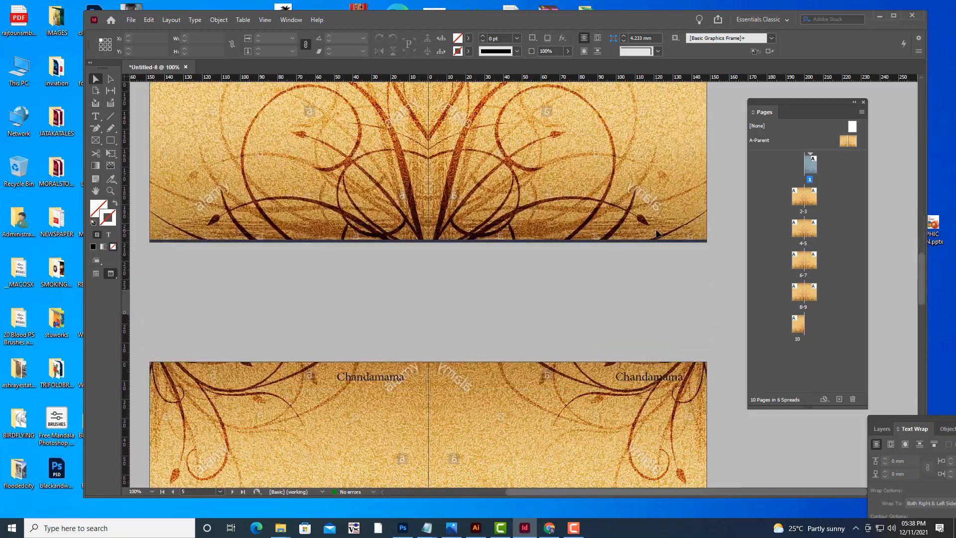
pyautogui.scroll(-8, 656, 229)
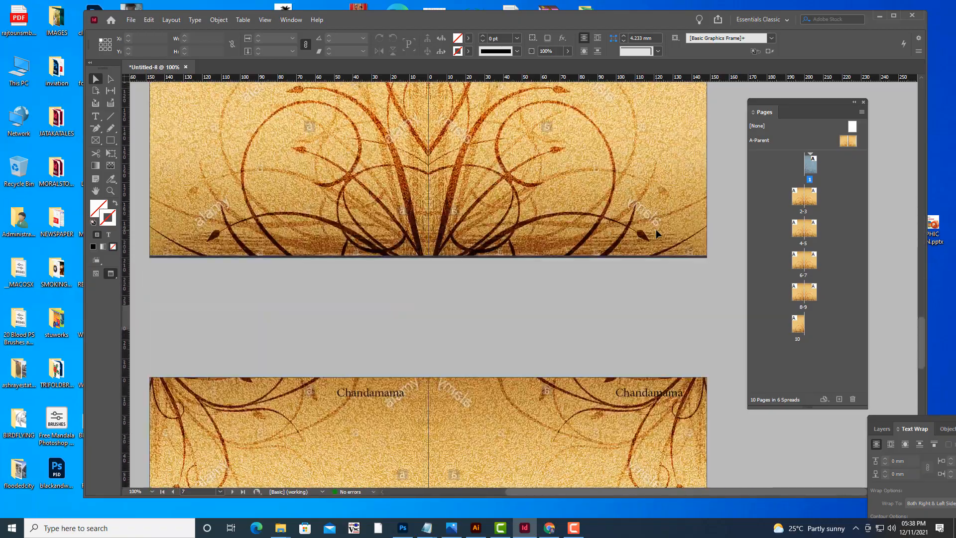
pyautogui.scroll(-8, 656, 234)
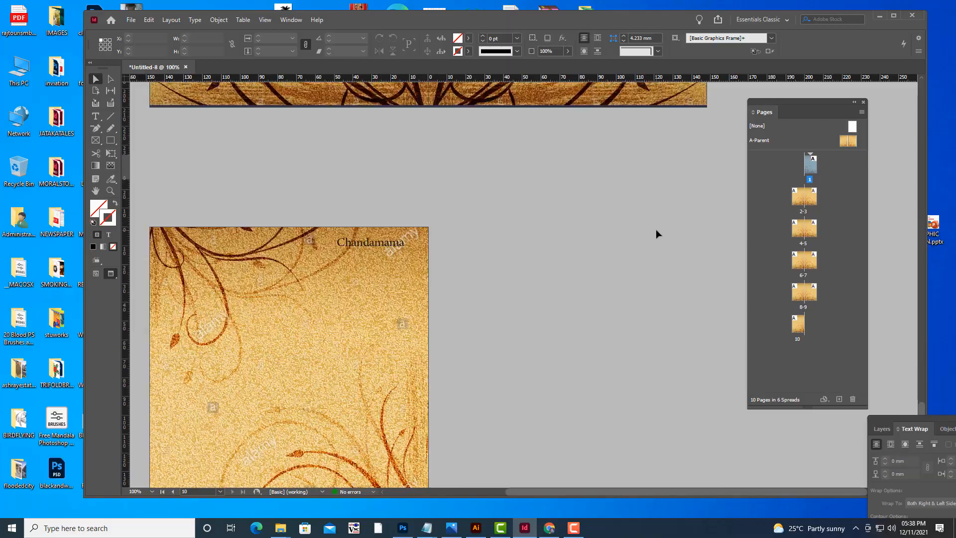
pyautogui.scroll(10, 656, 232)
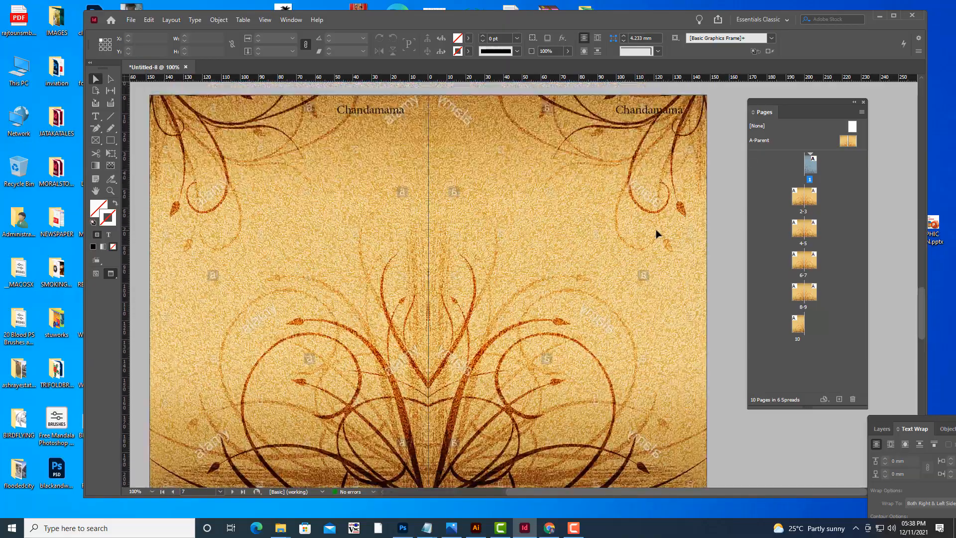
pyautogui.scroll(10, 656, 229)
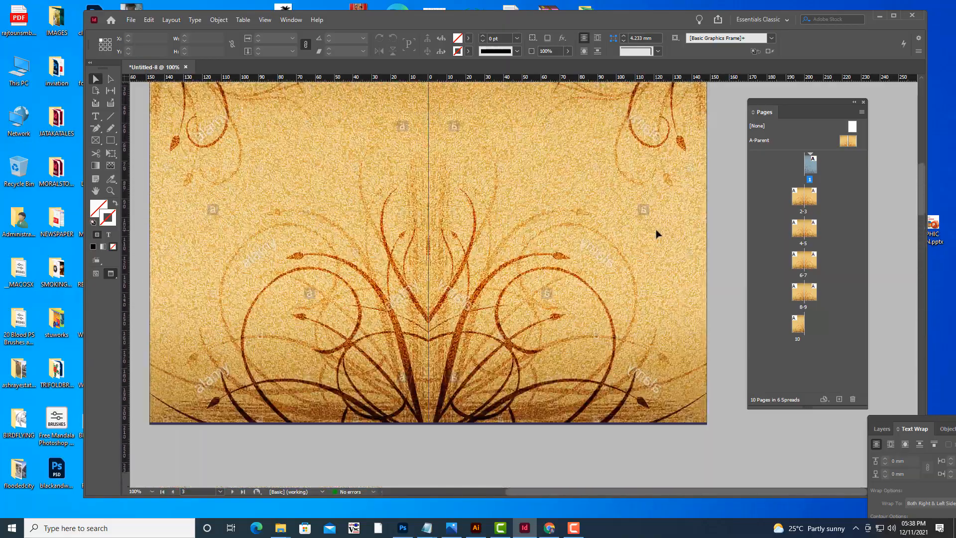
pyautogui.scroll(8, 655, 229)
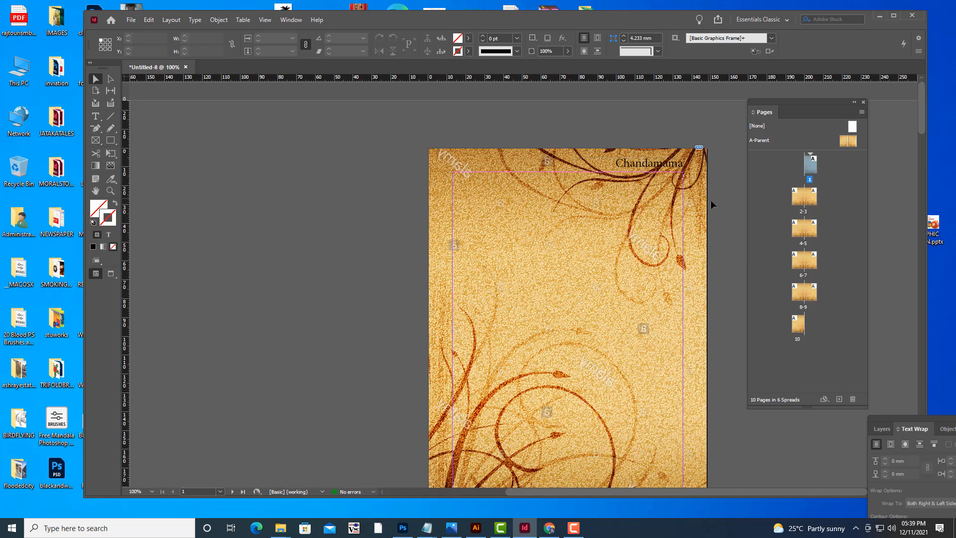
# Apply the None parent to page 1.
pyautogui.moveTo(771, 103); pyautogui.dragTo(792, 102)
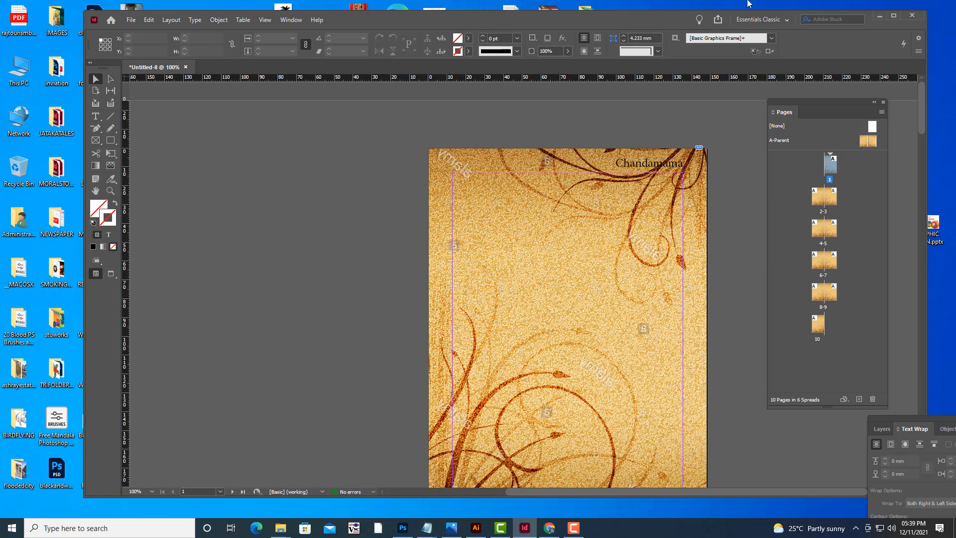
pyautogui.moveTo(791, 101); pyautogui.dragTo(799, 100)
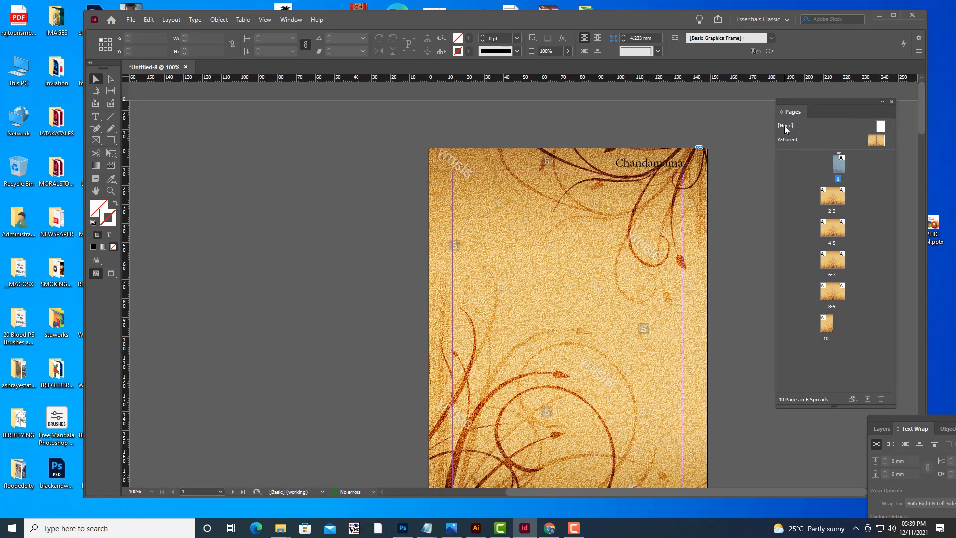
pyautogui.keyDown('alt'); pyautogui.click(880, 128); pyautogui.keyUp('alt')
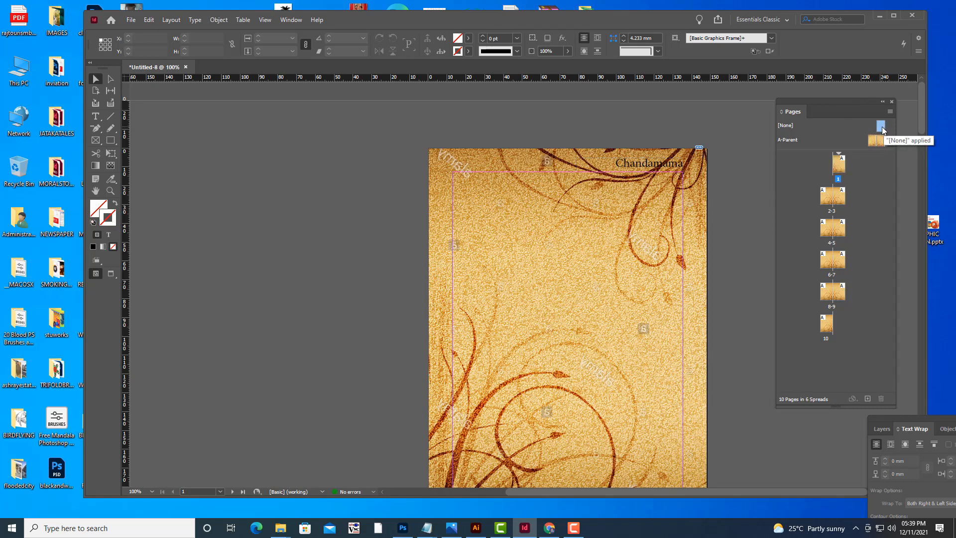
pyautogui.moveTo(883, 127); pyautogui.dragTo(836, 169)
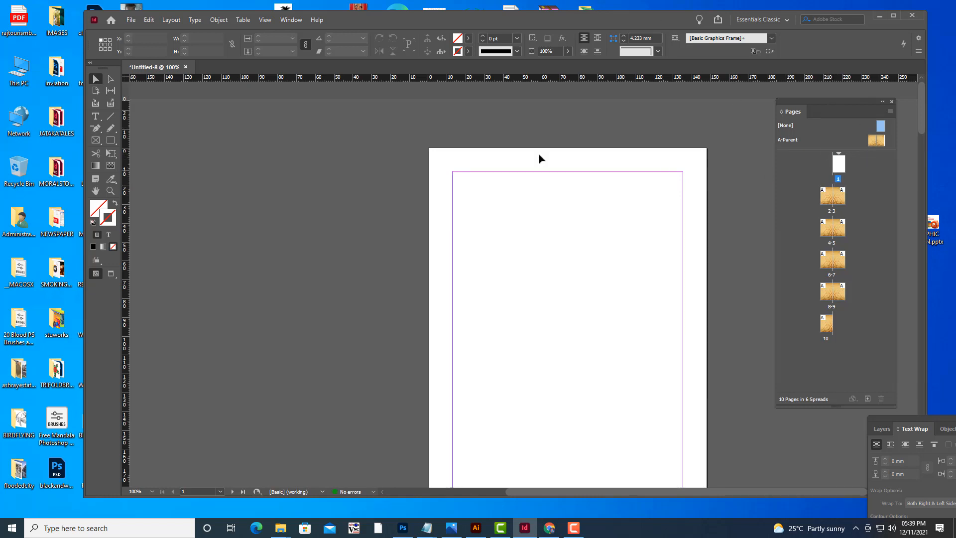
# Apply the None parent to page 10.
pyautogui.scroll(-5, 542, 155)
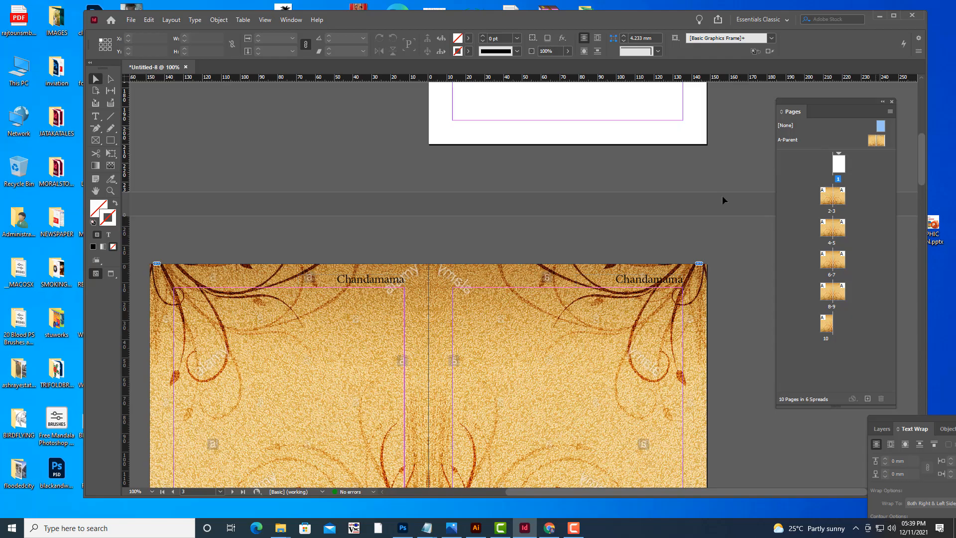
pyautogui.scroll(-10, 666, 220)
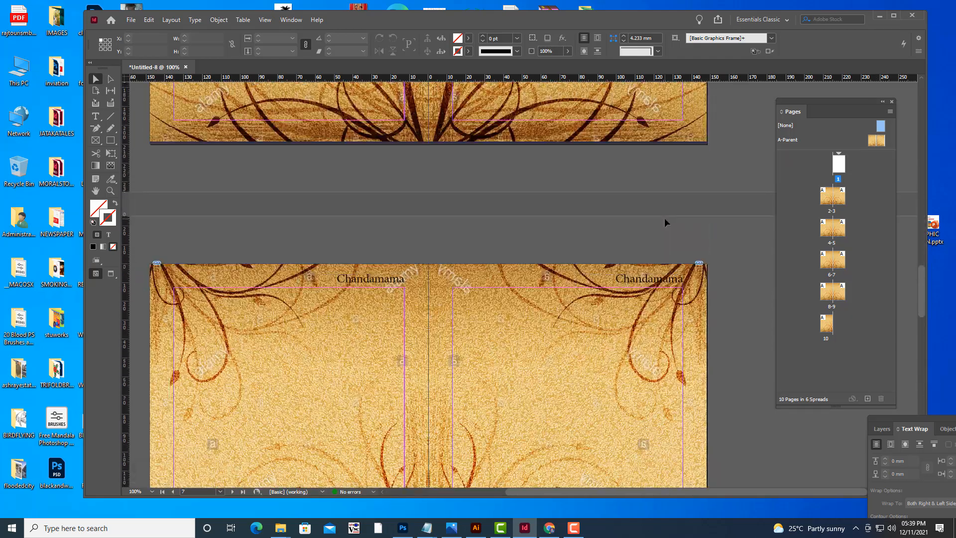
pyautogui.scroll(-6, 665, 217)
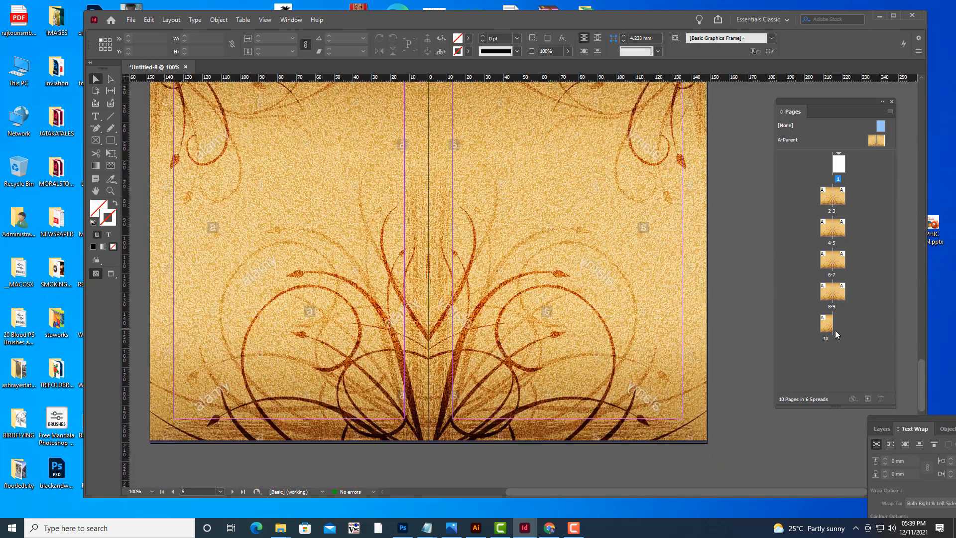
pyautogui.doubleClick(829, 325)
pyautogui.scroll(3, 680, 221)
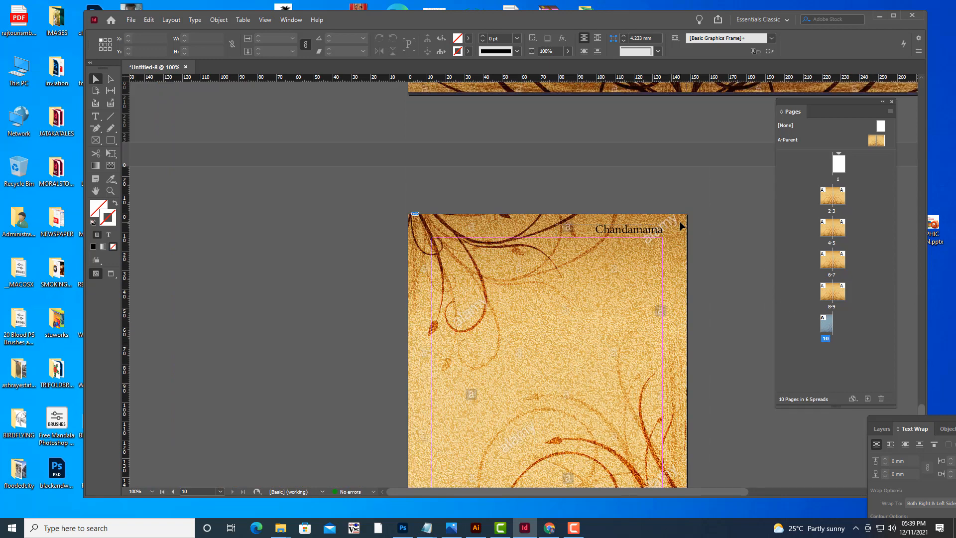
pyautogui.scroll(-2, 679, 221)
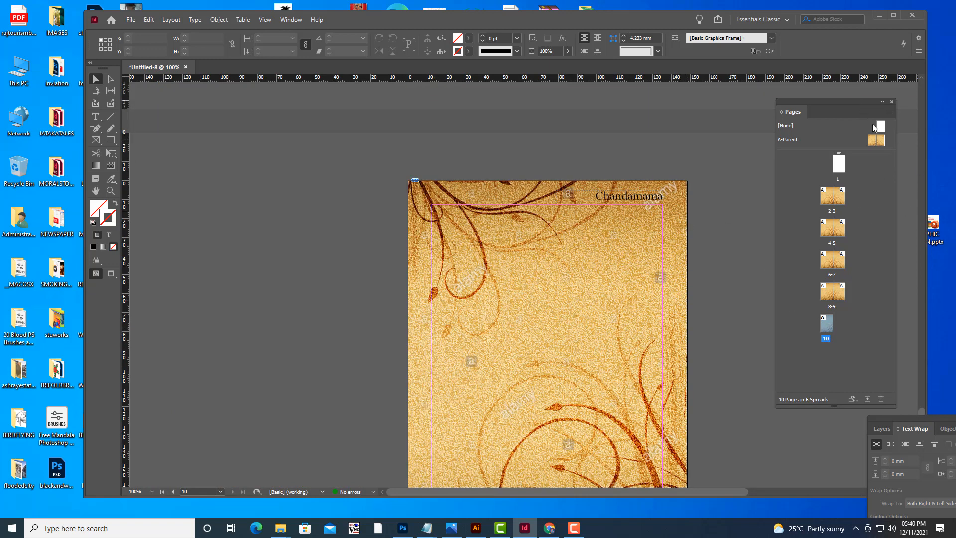
pyautogui.moveTo(883, 127); pyautogui.dragTo(831, 328)
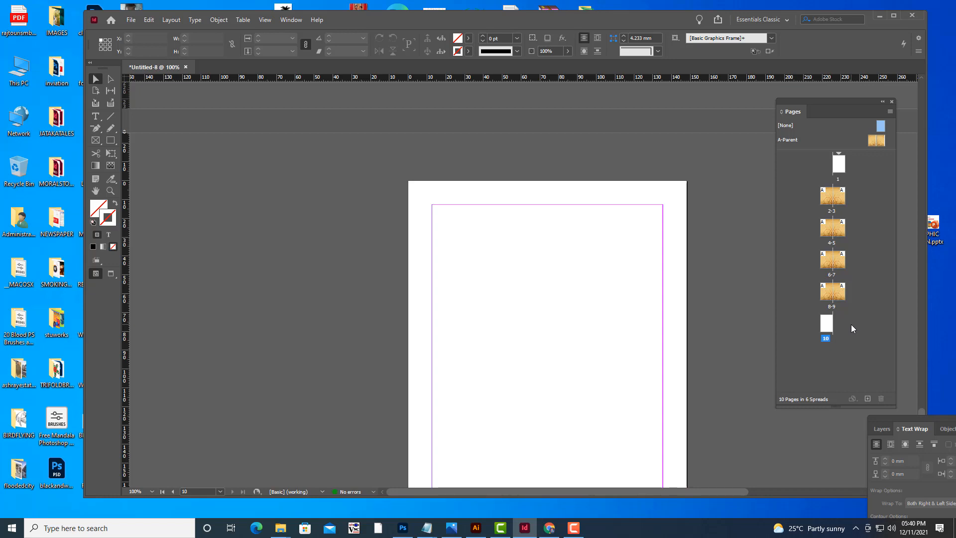
# Undo the last three changes and deselect everything.
pyautogui.hotkey('ctrl', 'z')
pyautogui.hotkey('ctrl', 'z')
pyautogui.hotkey('ctrl', 'z')
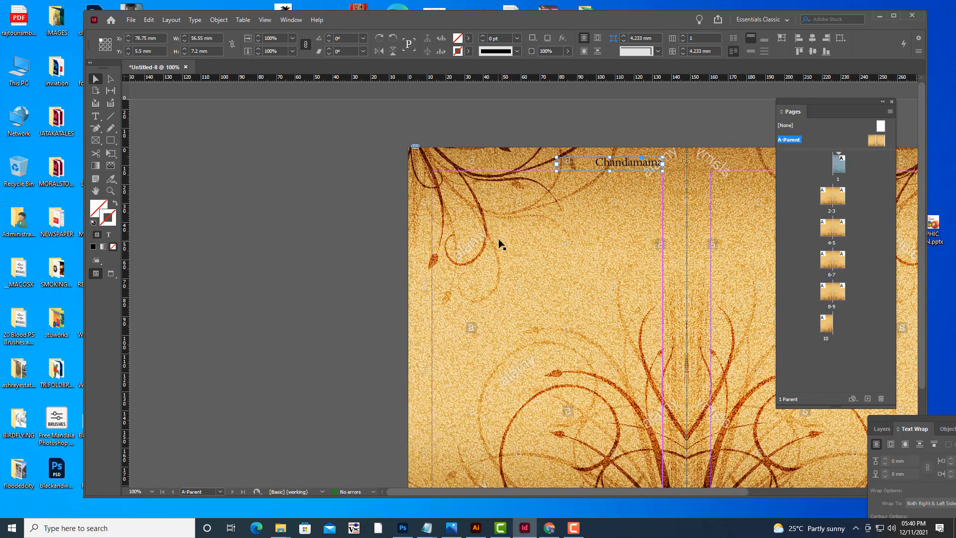
pyautogui.click(490, 127)
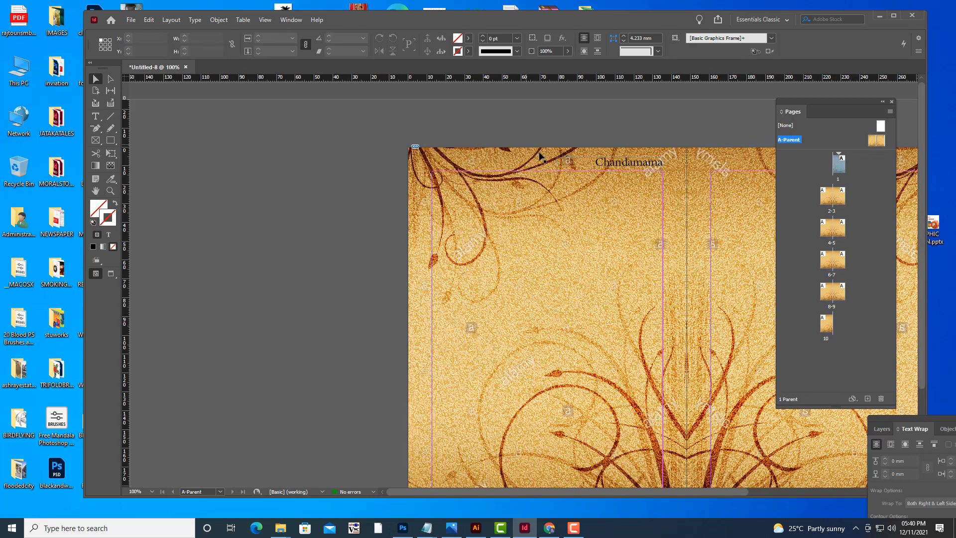
# Undo the last six changes made to the Chandamama header.
pyautogui.doubleClick(843, 165)
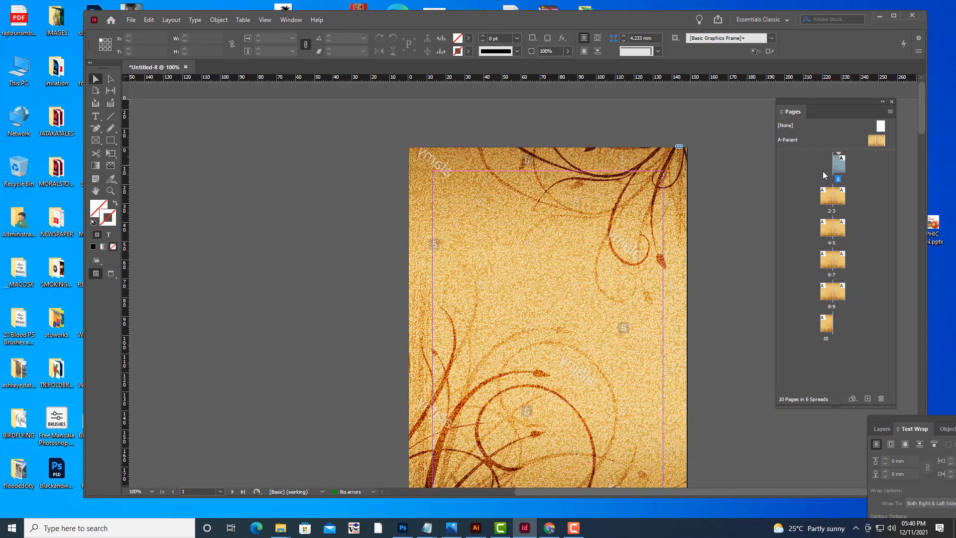
pyautogui.hotkey('ctrl', 'z')
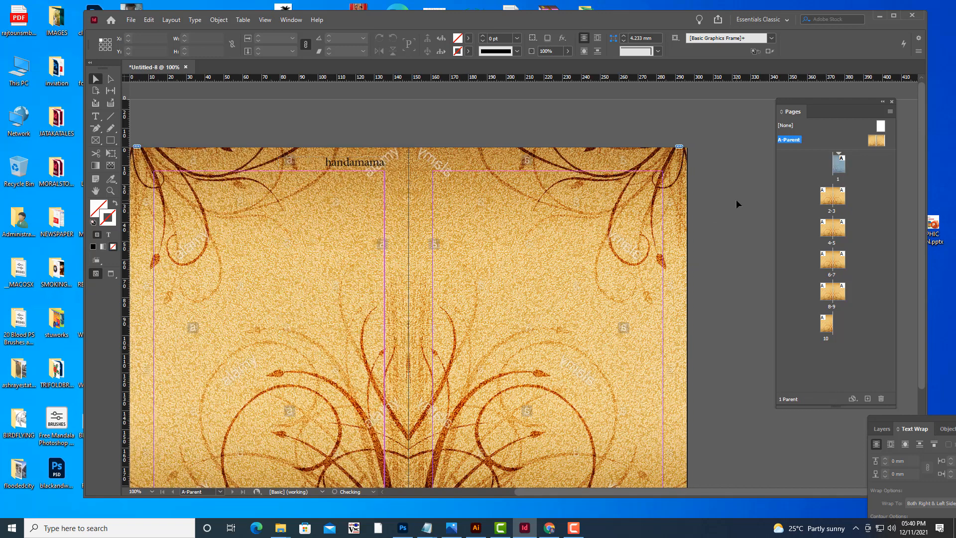
pyautogui.hotkey('ctrl', 'z')
pyautogui.hotkey('ctrl', 'z')
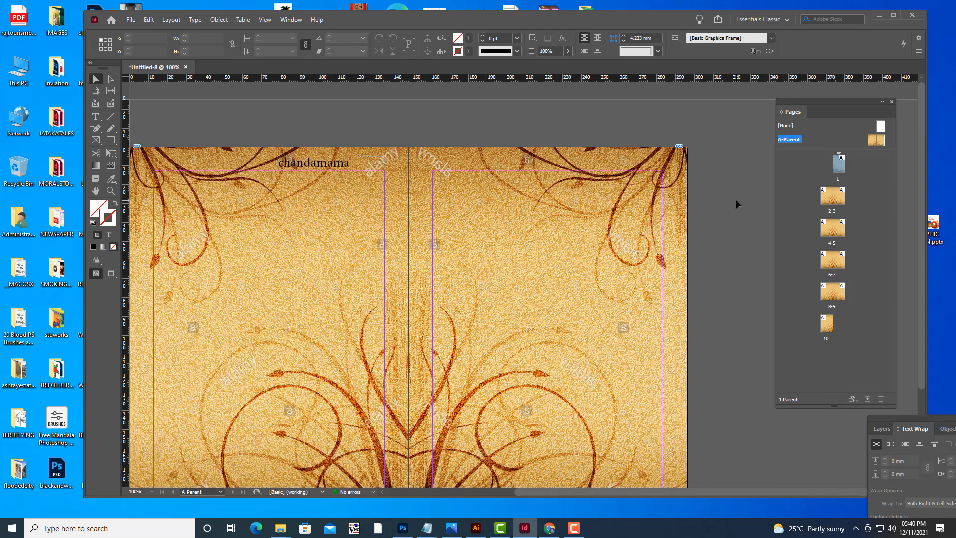
pyautogui.scroll(1, 736, 202)
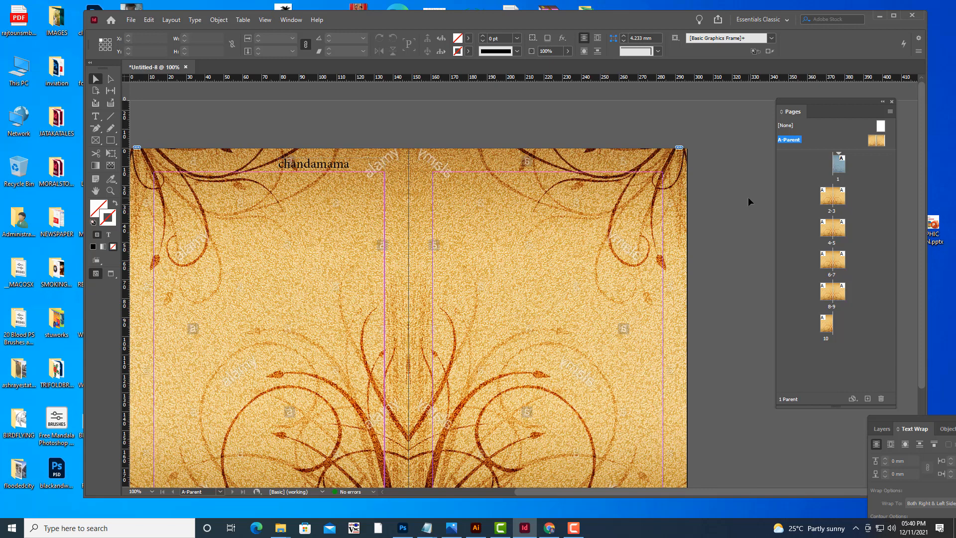
pyautogui.hotkey('ctrl', 'z')
pyautogui.hotkey('ctrl', 'z')
pyautogui.hotkey('ctrl', 'z')
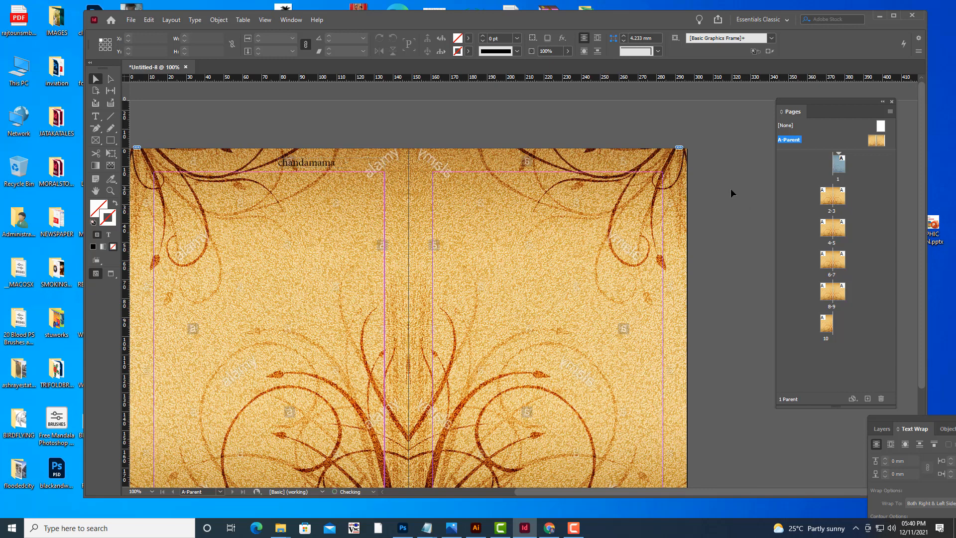
# Open the A-Parent spread and zoom out to view it whole.
pyautogui.doubleClick(870, 139)
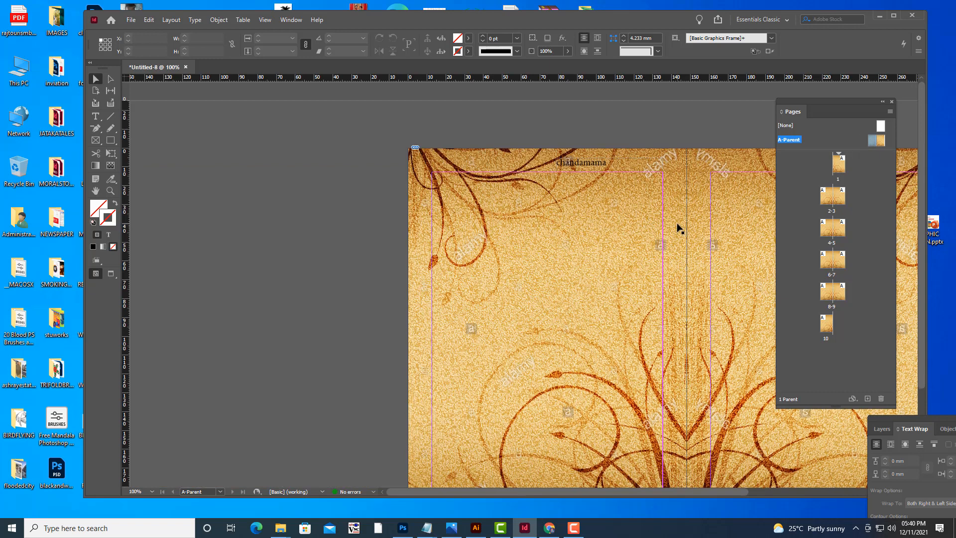
pyautogui.hotkey('ctrl', '-')
pyautogui.hotkey('ctrl', '-')
pyautogui.hotkey('ctrl', '-')
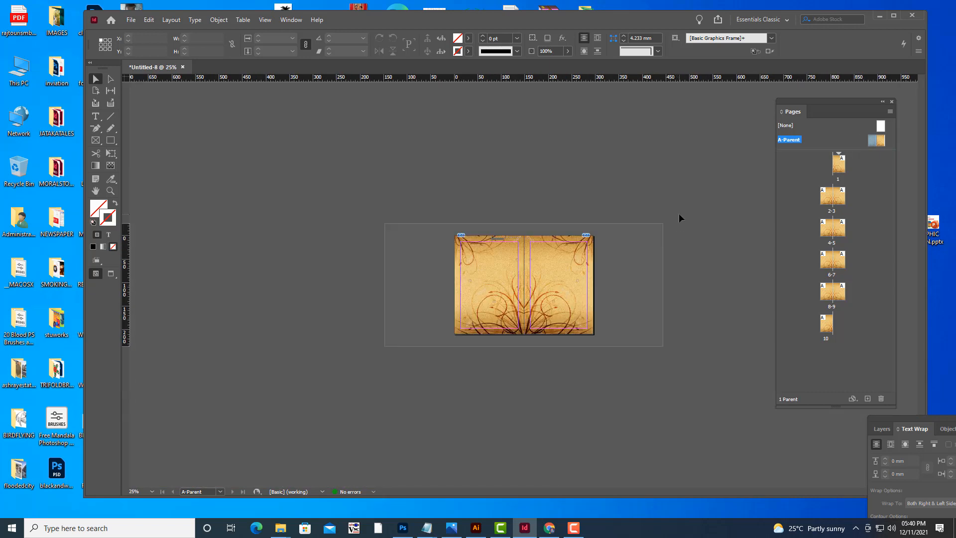
# Browse page 1 and the 2-3 spread at different zoom levels to inspect the header and background.
pyautogui.doubleClick(838, 169)
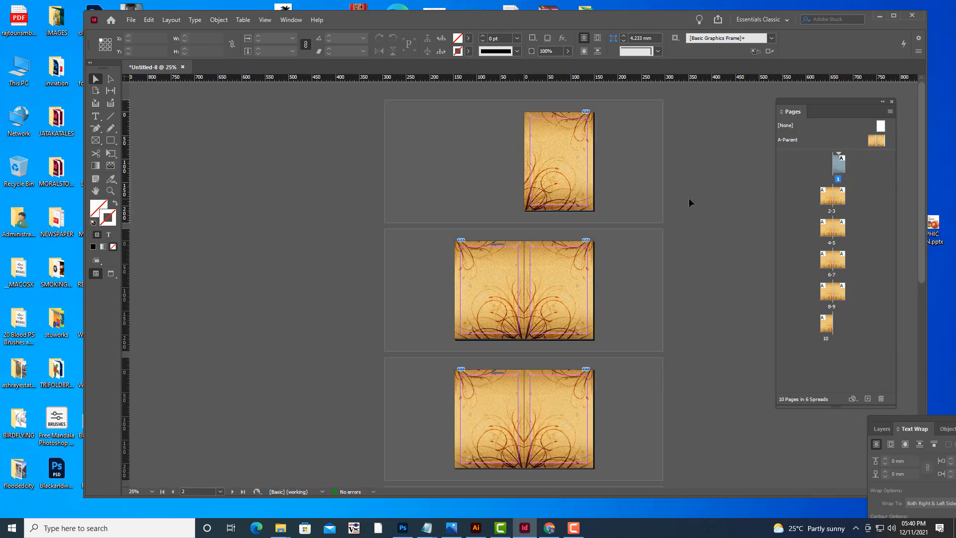
pyautogui.hotkey('ctrl', '=')
pyautogui.hotkey('ctrl', '=')
pyautogui.hotkey('ctrl', '=')
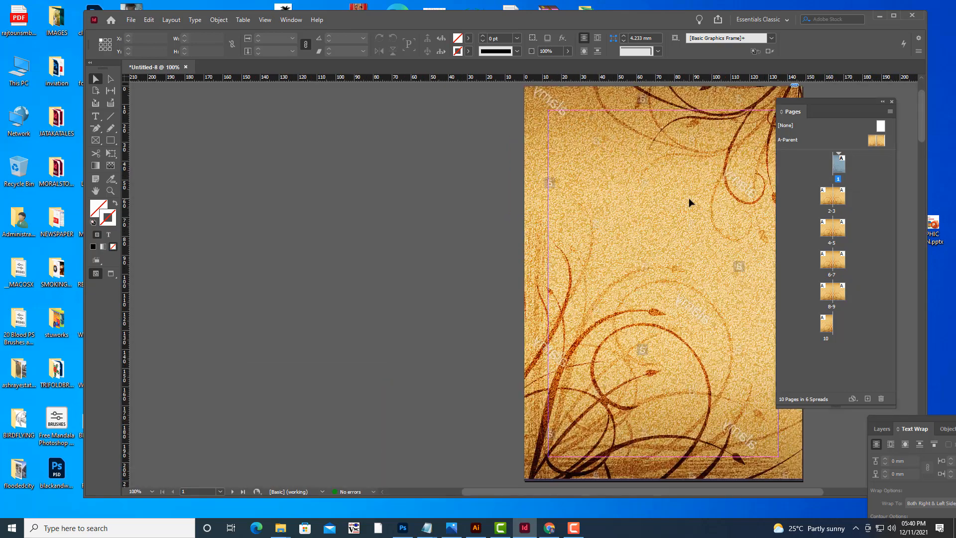
pyautogui.hotkey('ctrl', '-')
pyautogui.hotkey('ctrl', '-')
pyautogui.scroll(-3, 689, 198)
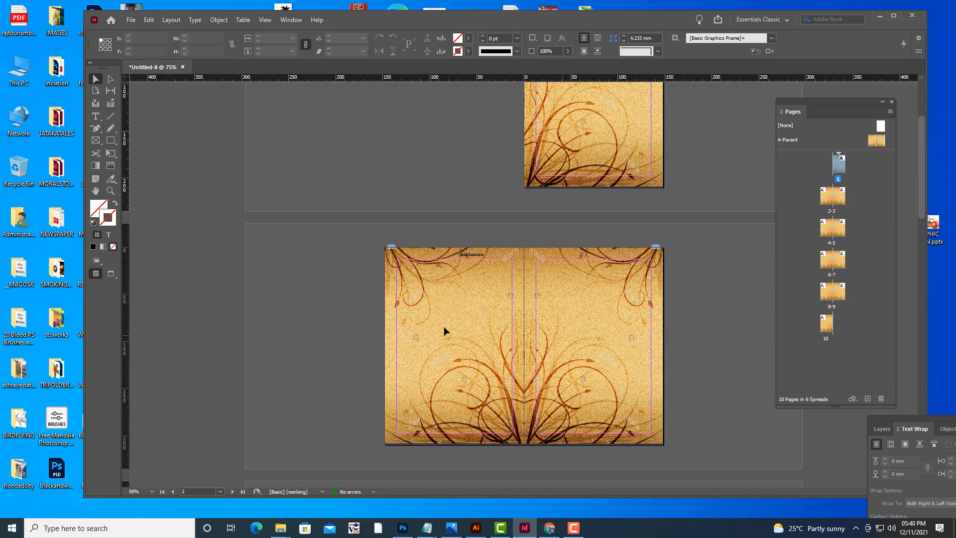
pyautogui.hotkey('ctrl', '=')
pyautogui.hotkey('ctrl', '=')
pyautogui.scroll(8, 572, 268)
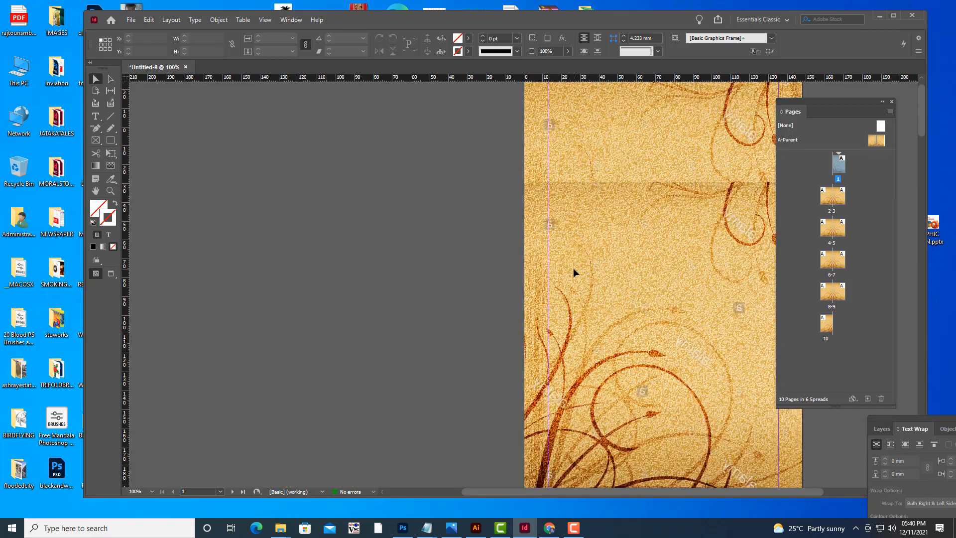
pyautogui.scroll(2, 572, 268)
pyautogui.hotkey('ctrl', '-')
pyautogui.hotkey('ctrl', '-')
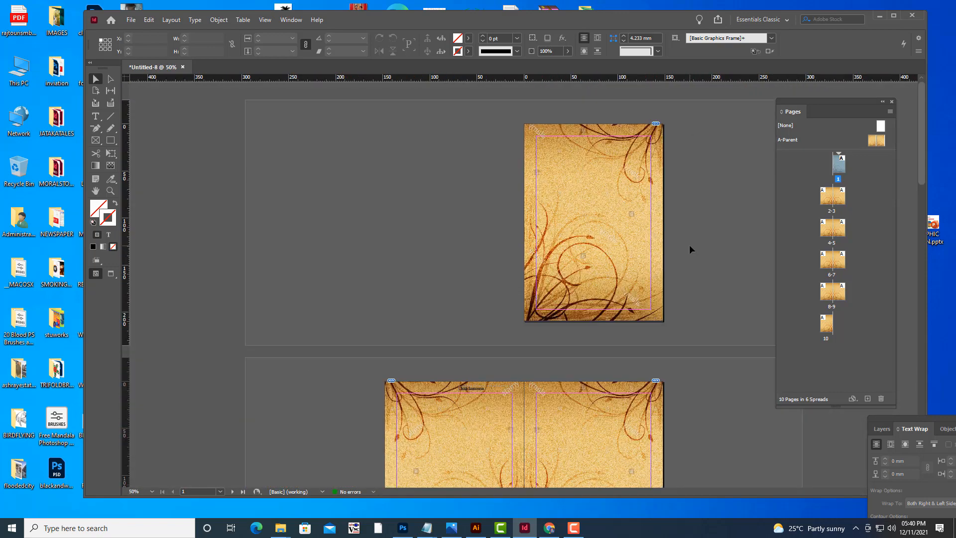
pyautogui.hotkey('ctrl', '-')
pyautogui.hotkey('ctrl', '=')
pyautogui.hotkey('ctrl', '=')
pyautogui.scroll(-5, 683, 269)
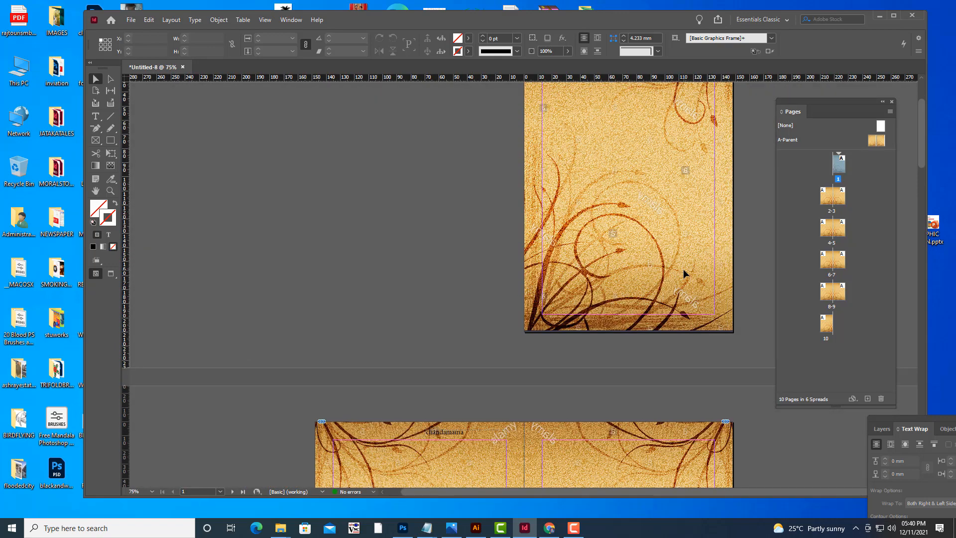
pyautogui.click(451, 301)
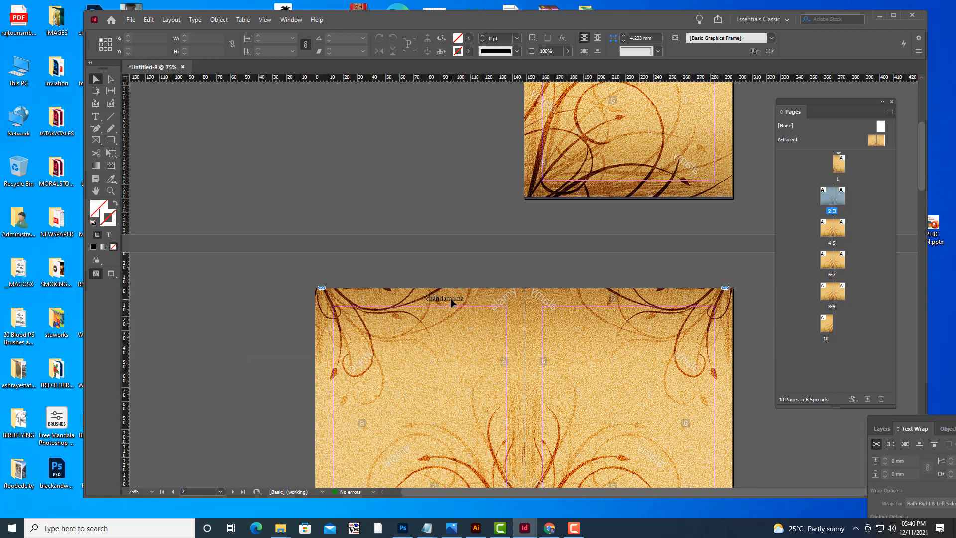
pyautogui.scroll(-3, 469, 297)
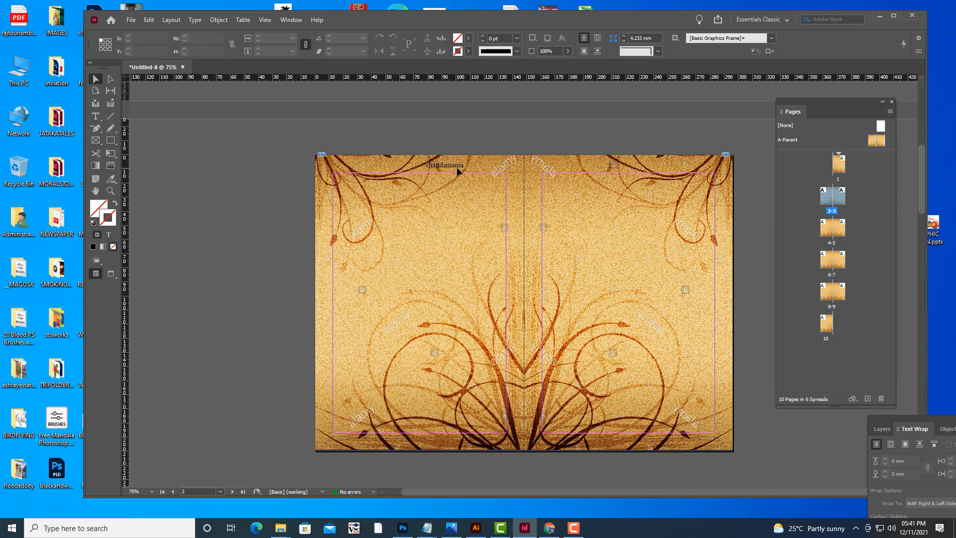
# Delete the Chapchandamama header from the 2-3 spread.
pyautogui.click(458, 169)
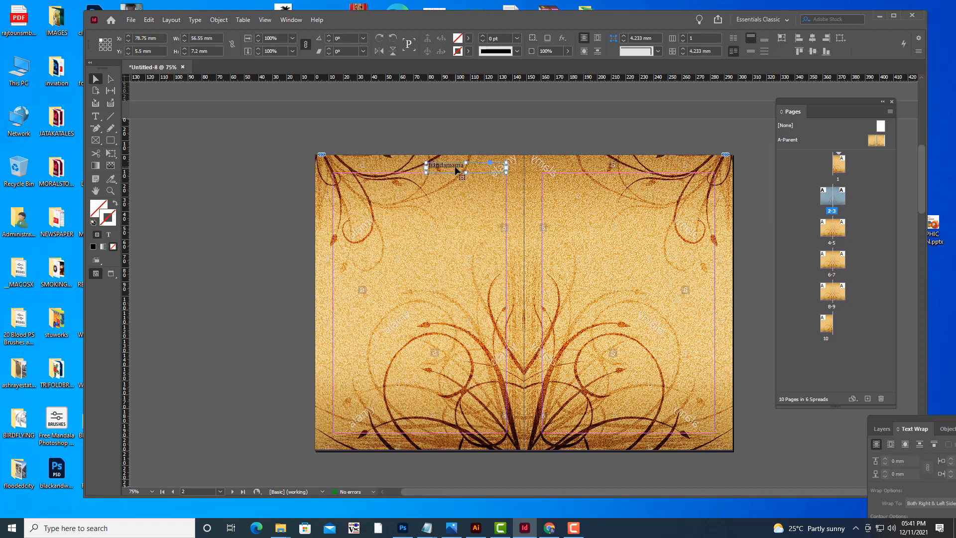
pyautogui.press('Delete')
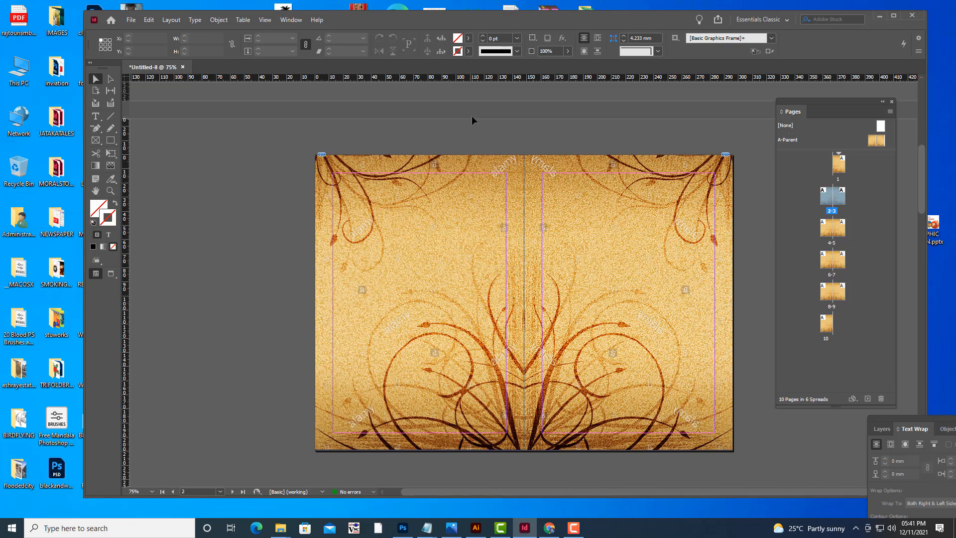
# Delete the Chandamama header from the 4-5 spread.
pyautogui.scroll(-6, 503, 152)
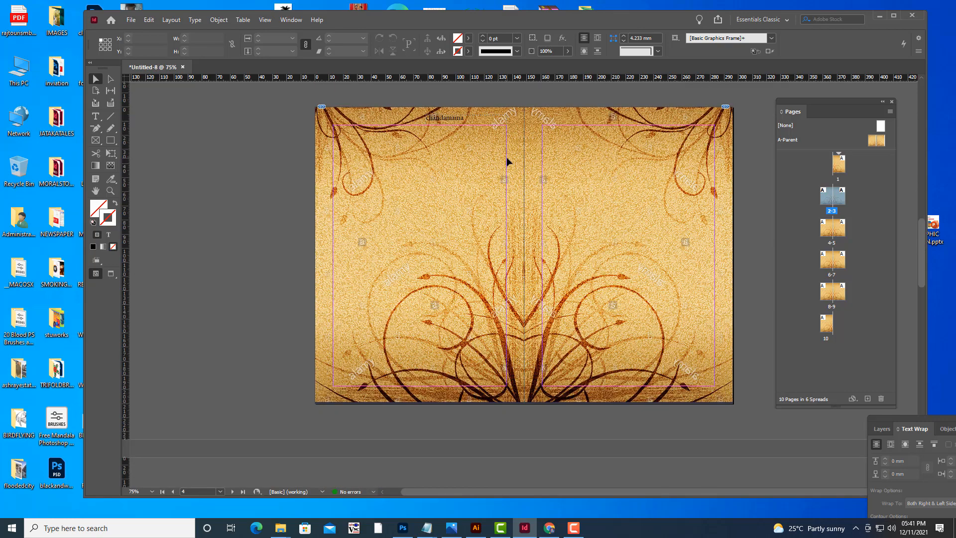
pyautogui.scroll(2, 506, 156)
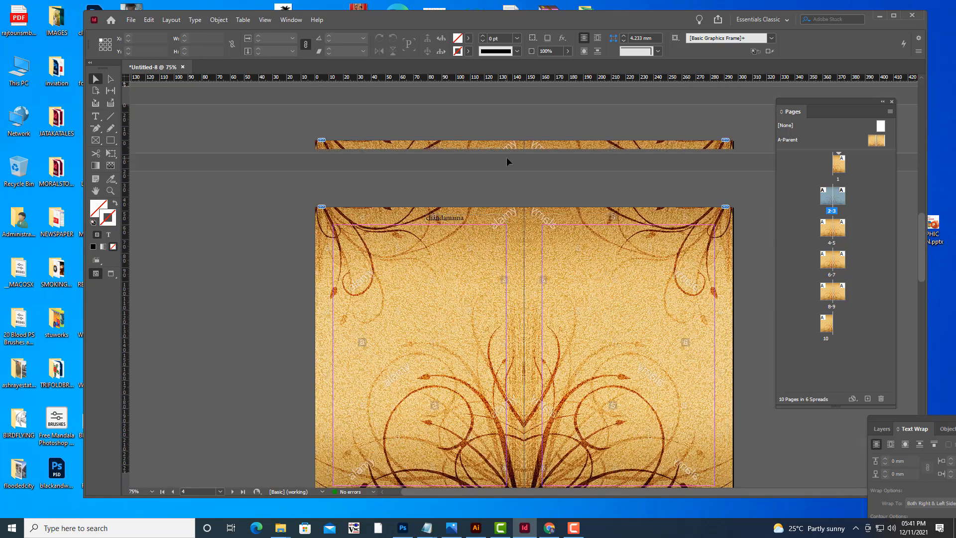
pyautogui.click(456, 217)
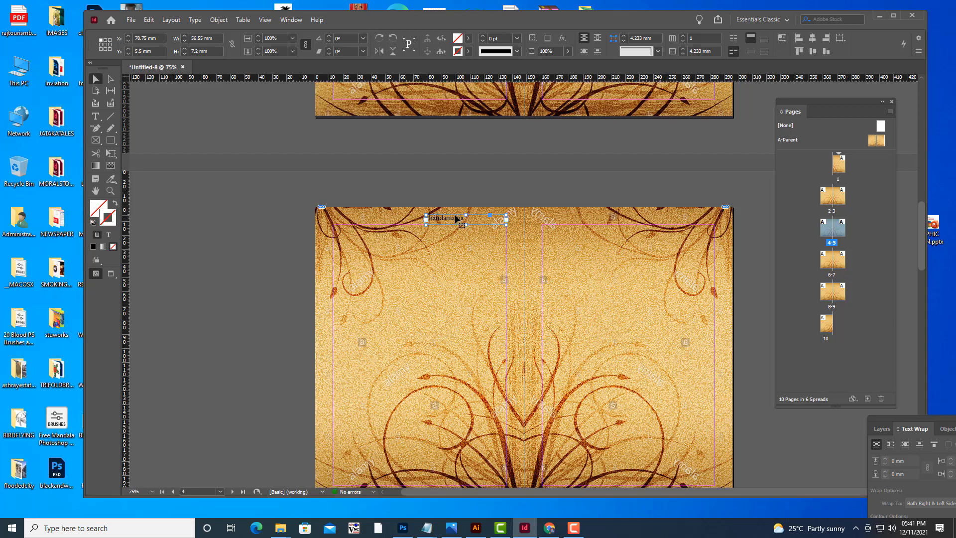
pyautogui.press('Delete')
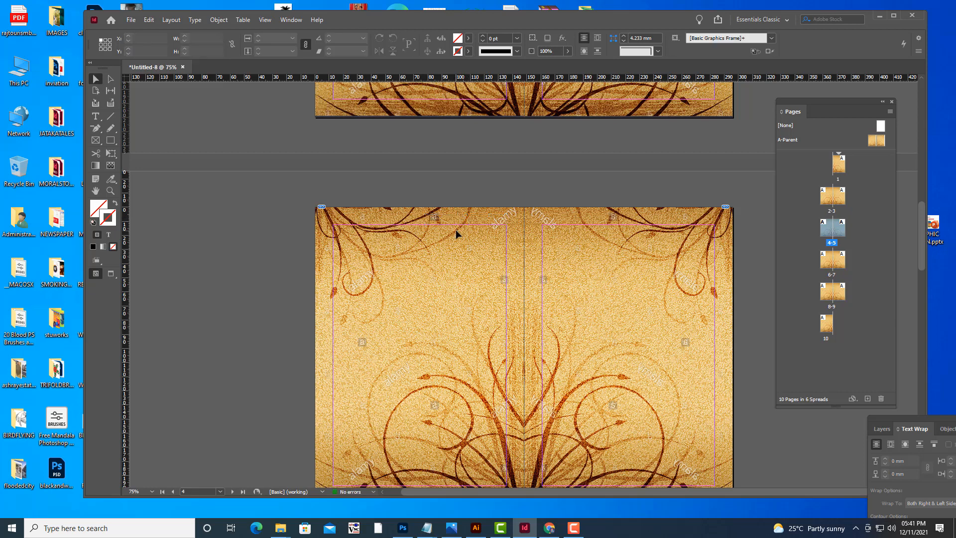
# Browse page 1 and the A-Parent spread to compare their headers.
pyautogui.scroll(1, 456, 229)
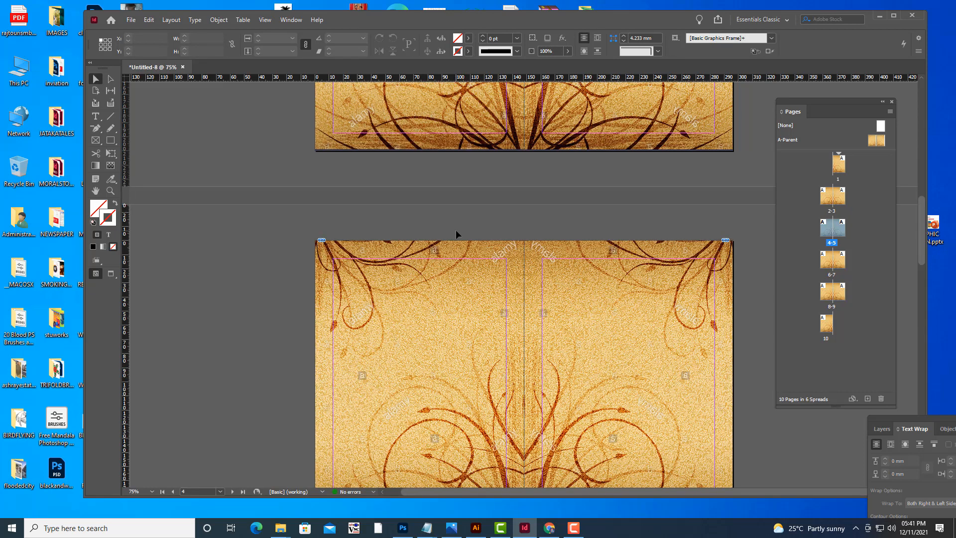
pyautogui.scroll(15, 704, 166)
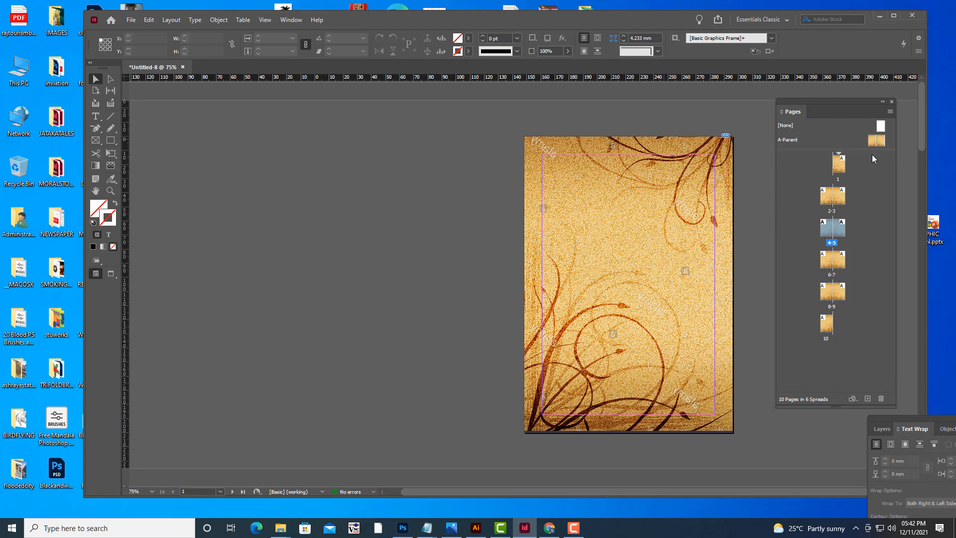
pyautogui.doubleClick(877, 141)
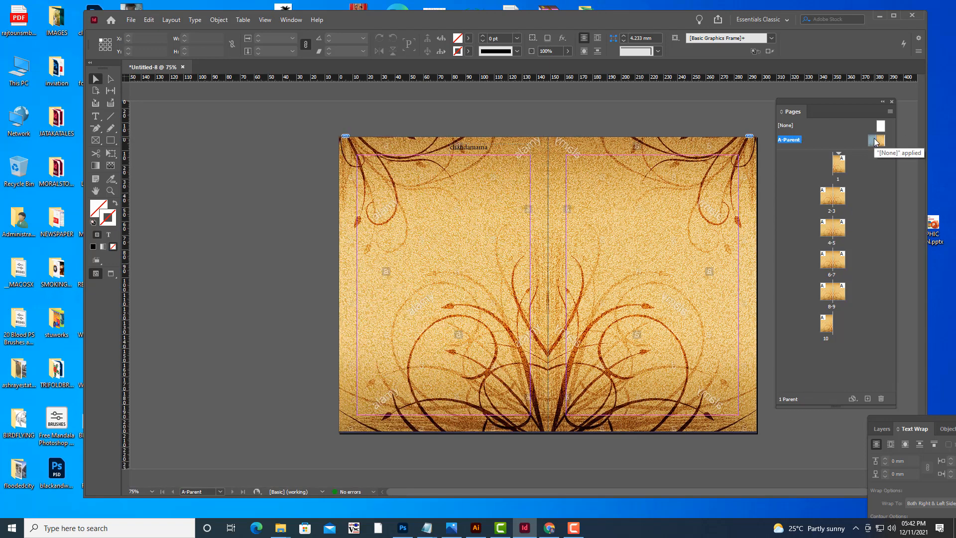
pyautogui.doubleClick(837, 169)
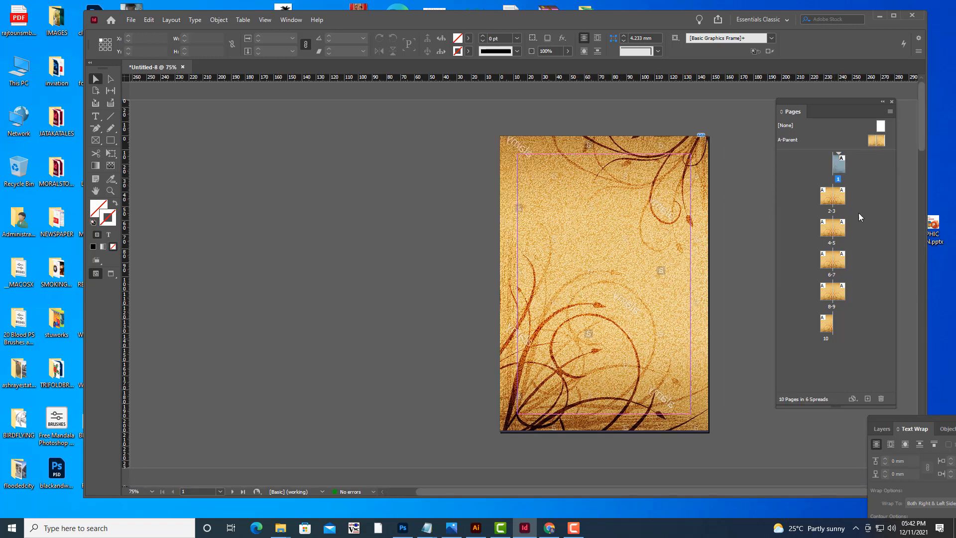
pyautogui.doubleClick(871, 142)
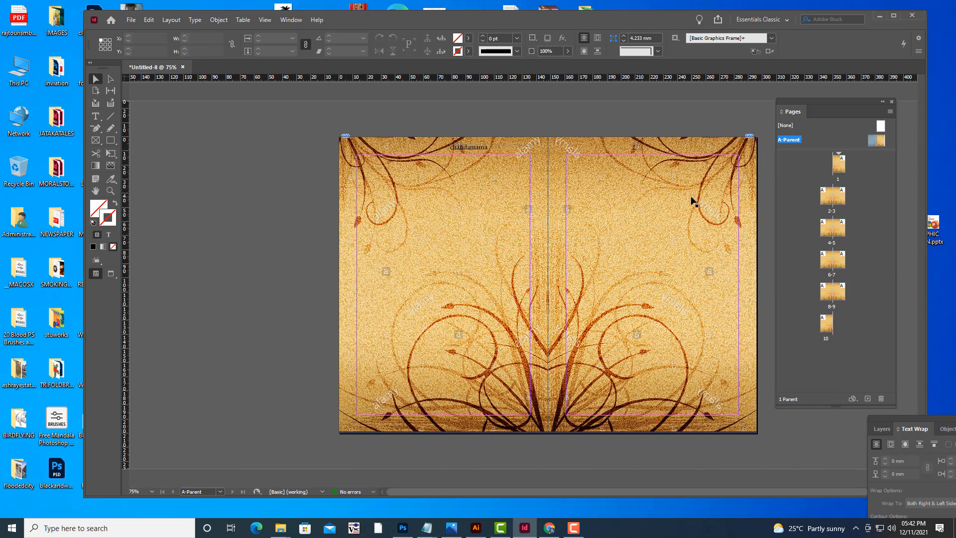
pyautogui.click(691, 200)
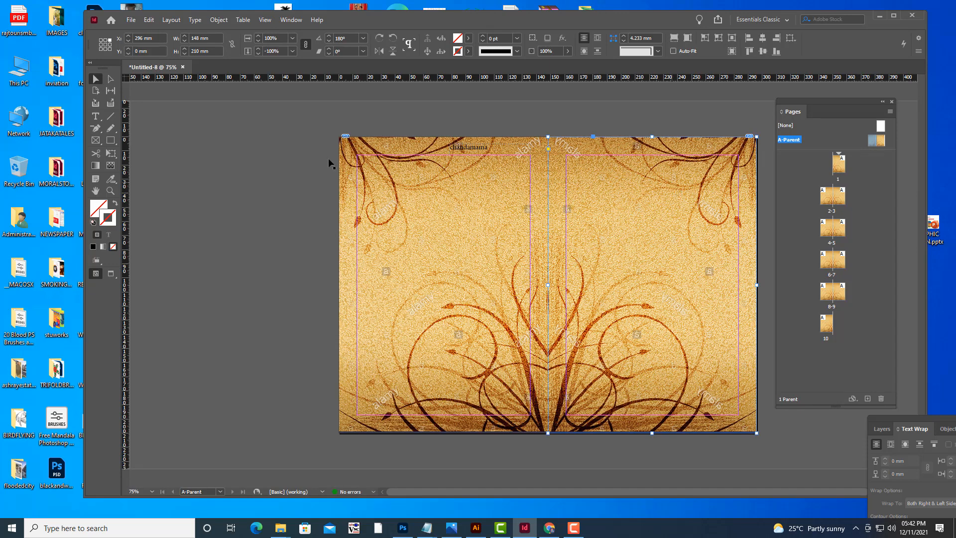
pyautogui.click(110, 154)
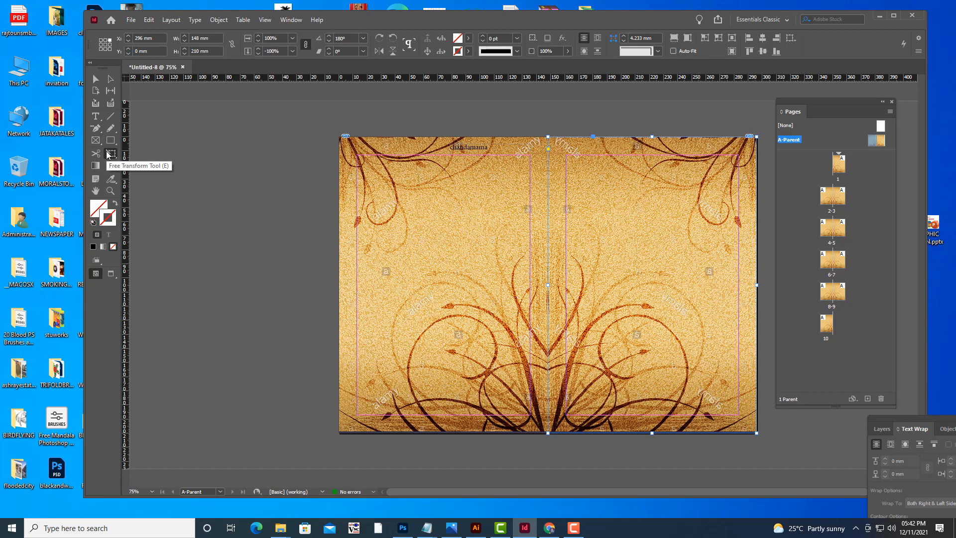
pyautogui.moveTo(757, 136); pyautogui.dragTo(686, 224)
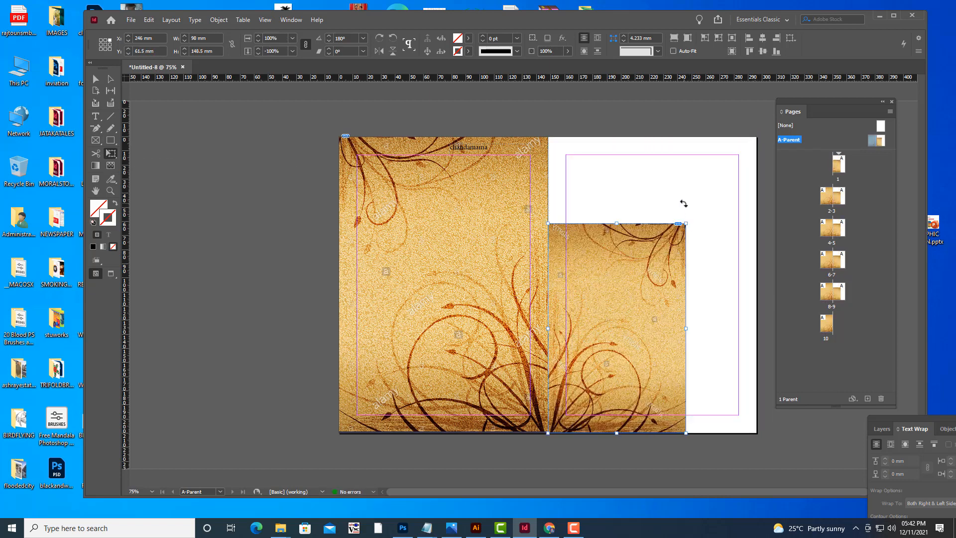
pyautogui.hotkey('ctrl', 'z')
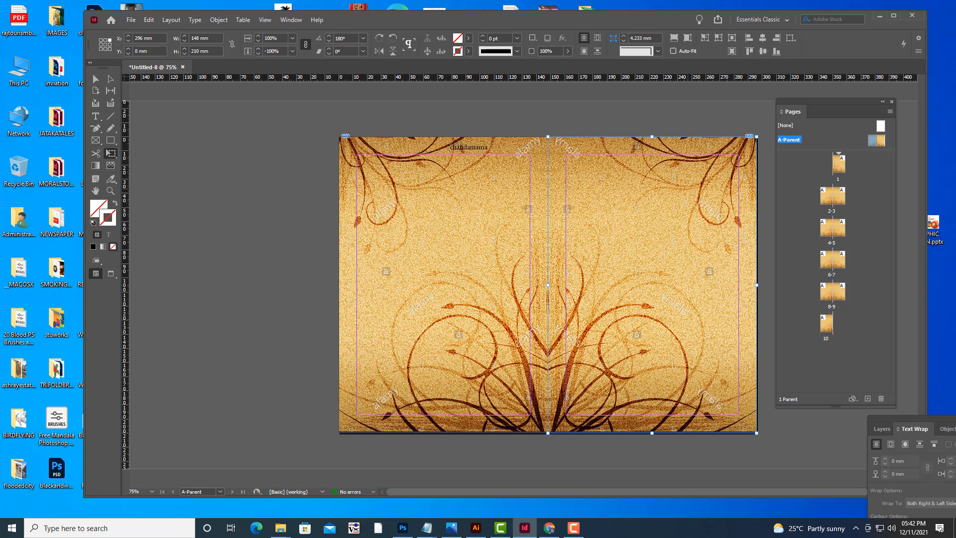
# Create a new A5 document, 148 x 210 mm, with facing pages and one page.
pyautogui.click(131, 20)
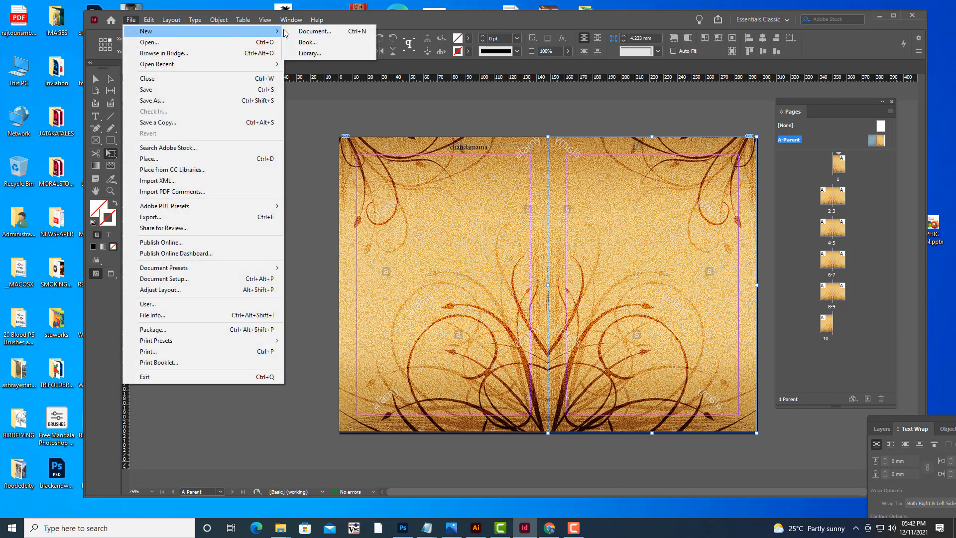
pyautogui.click(327, 47)
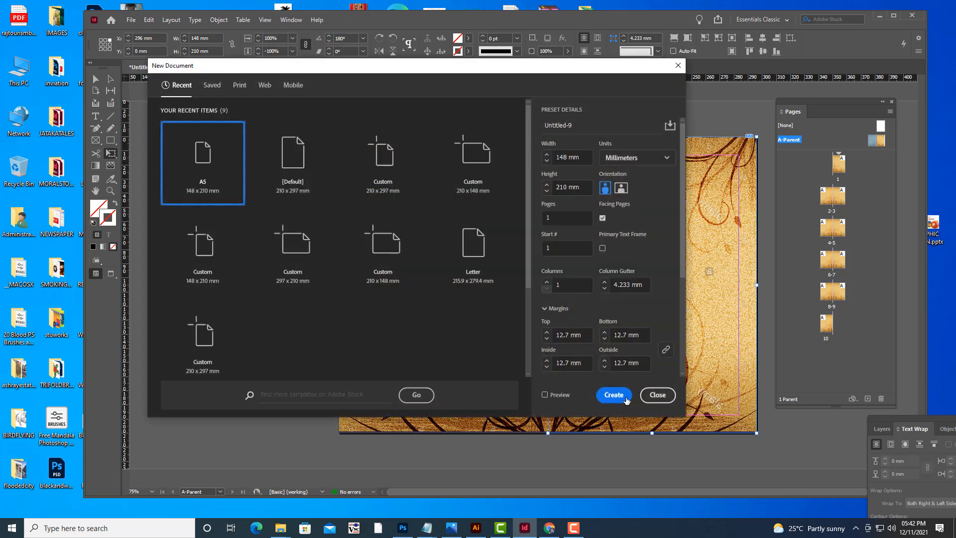
pyautogui.click(657, 394)
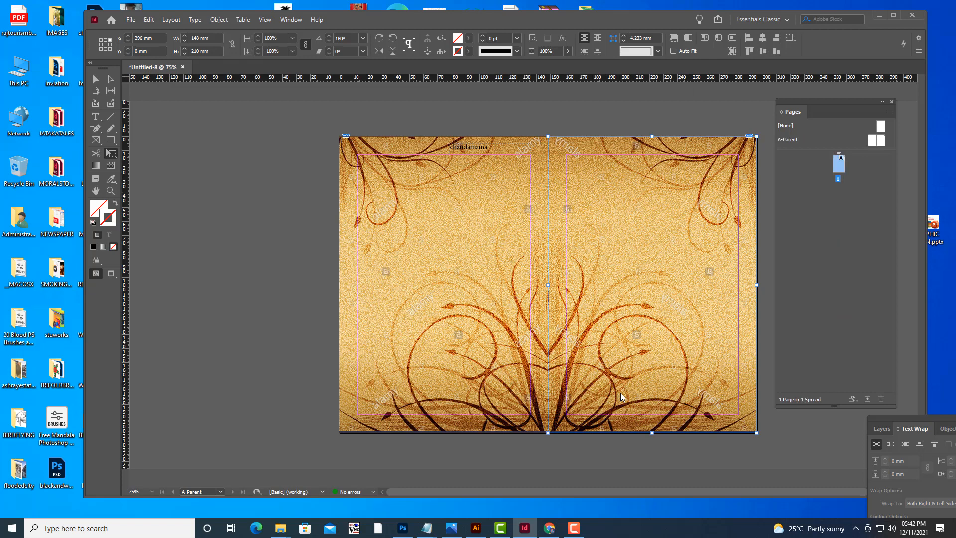
# Float the Text Wrap panel group out of the dock beside the page.
pyautogui.scroll(5, 639, 261)
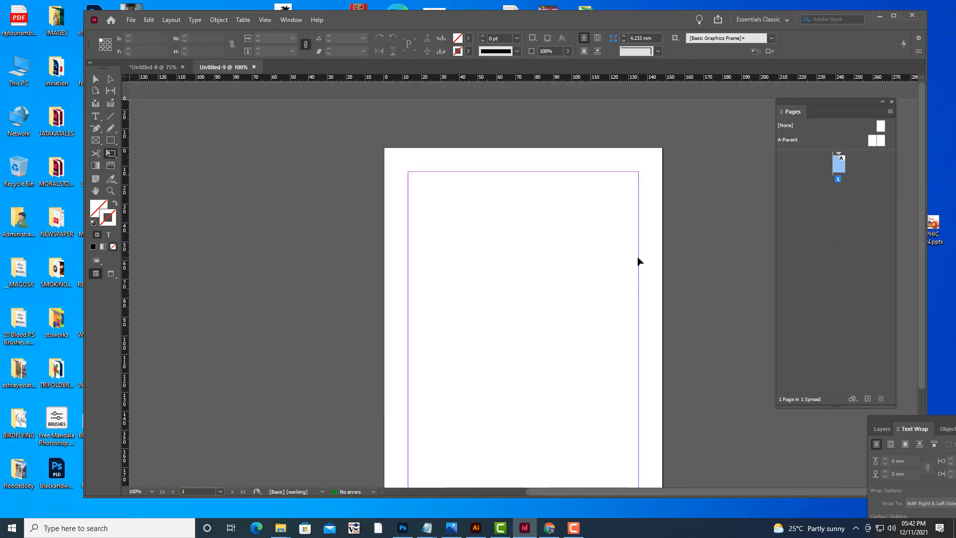
pyautogui.hotkey('ctrl', '1')
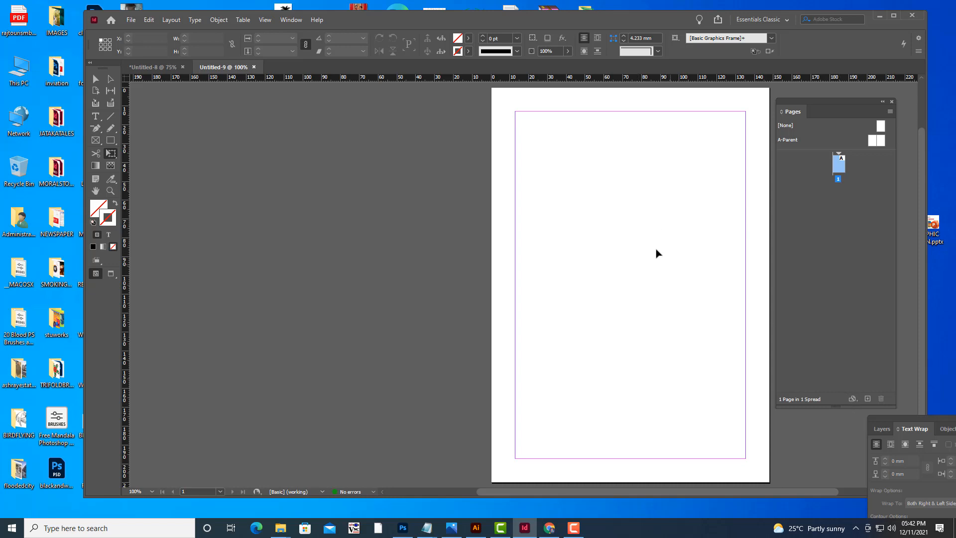
pyautogui.press('h')
pyautogui.moveTo(649, 211); pyautogui.dragTo(490, 222)
pyautogui.scroll(-1, 500, 215)
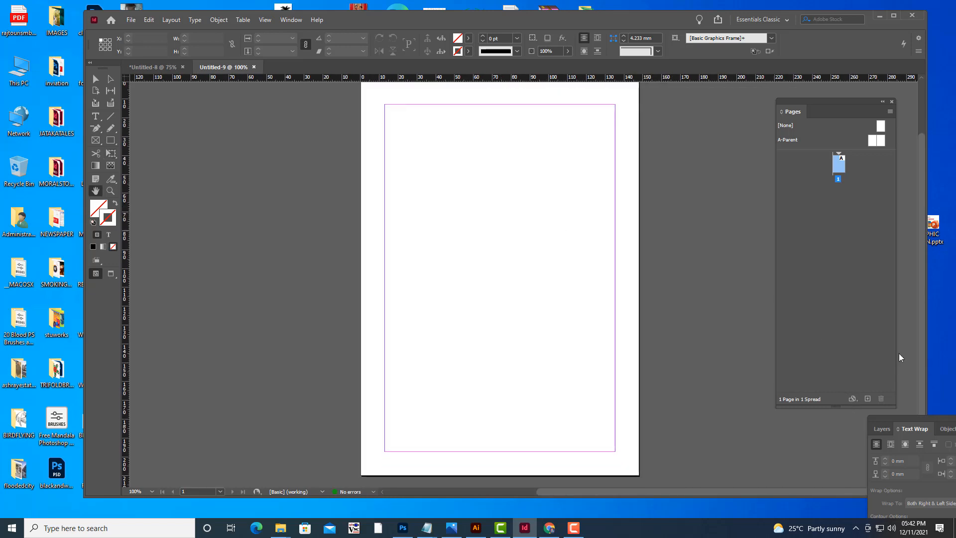
pyautogui.moveTo(920, 417); pyautogui.dragTo(744, 201)
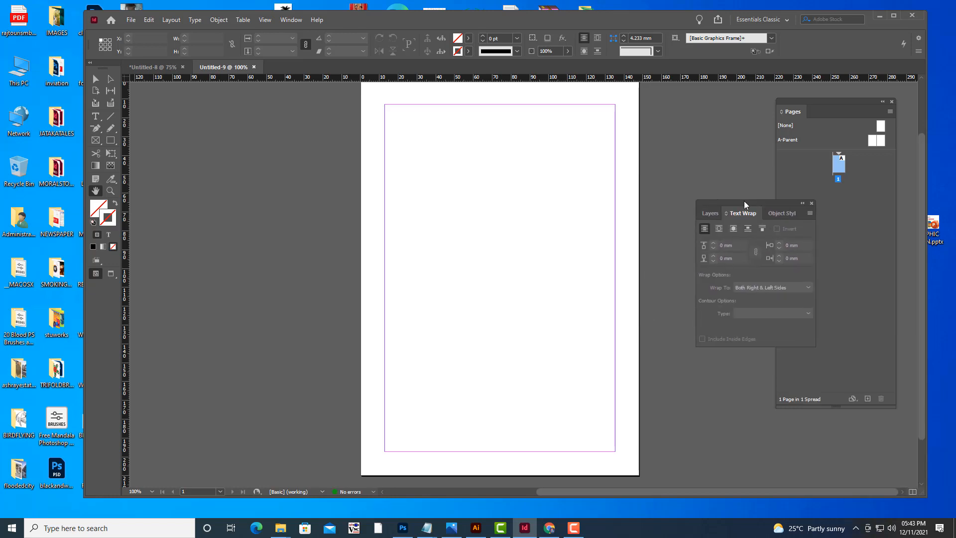
pyautogui.scroll(3, 548, 171)
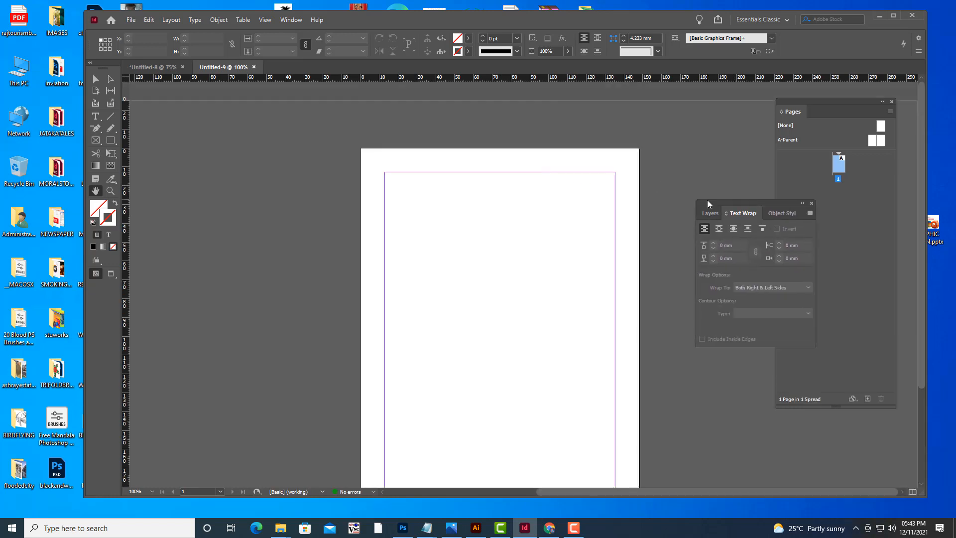
pyautogui.moveTo(710, 200); pyautogui.dragTo(714, 200)
pyautogui.scroll(-2, 454, 145)
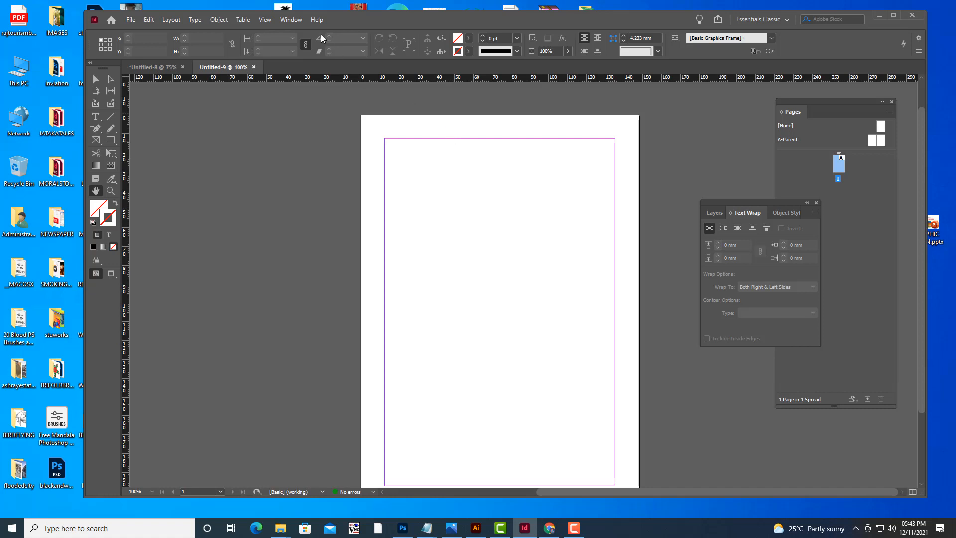
# Open the Paragraph Styles panel and move it beside the page.
pyautogui.click(294, 22)
pyautogui.moveTo(357, 267)
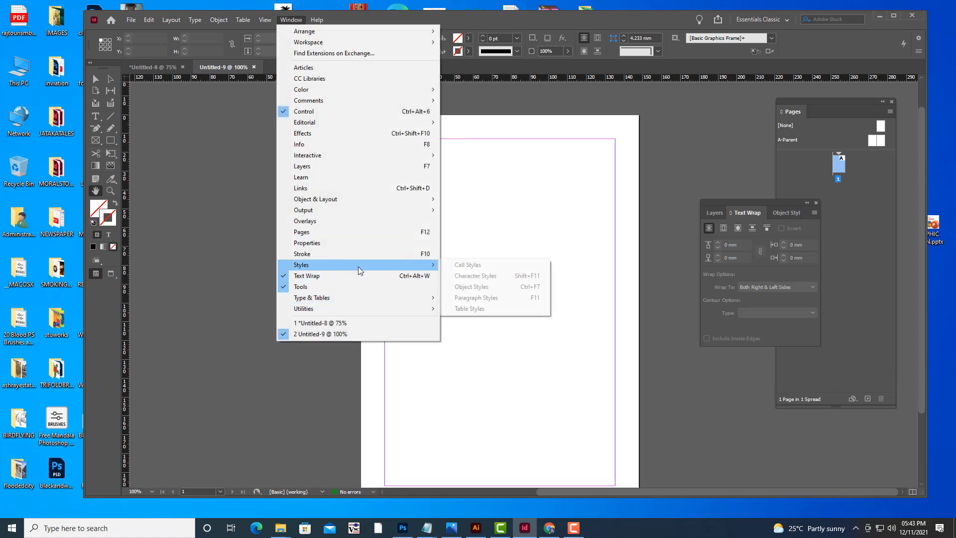
pyautogui.click(518, 297)
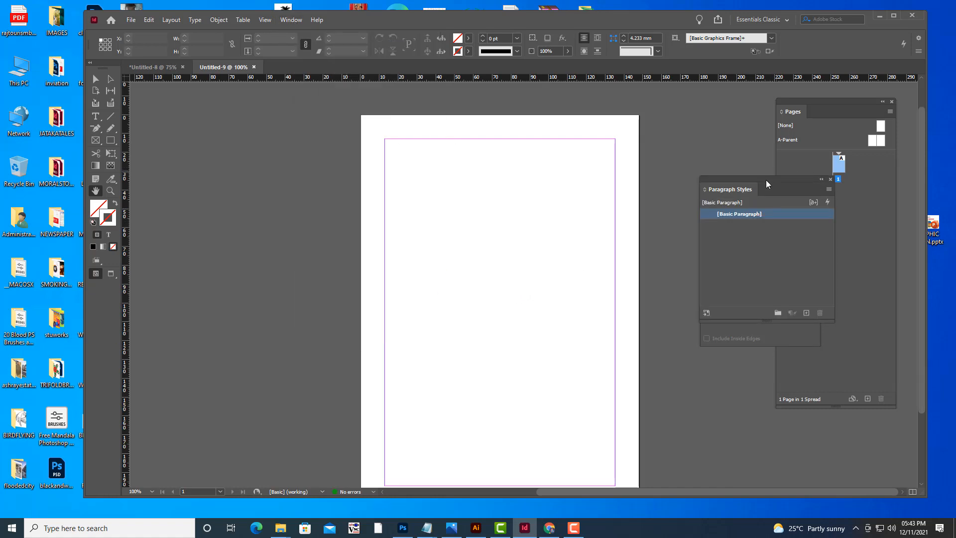
pyautogui.moveTo(766, 181); pyautogui.dragTo(750, 133)
pyautogui.click(298, 20)
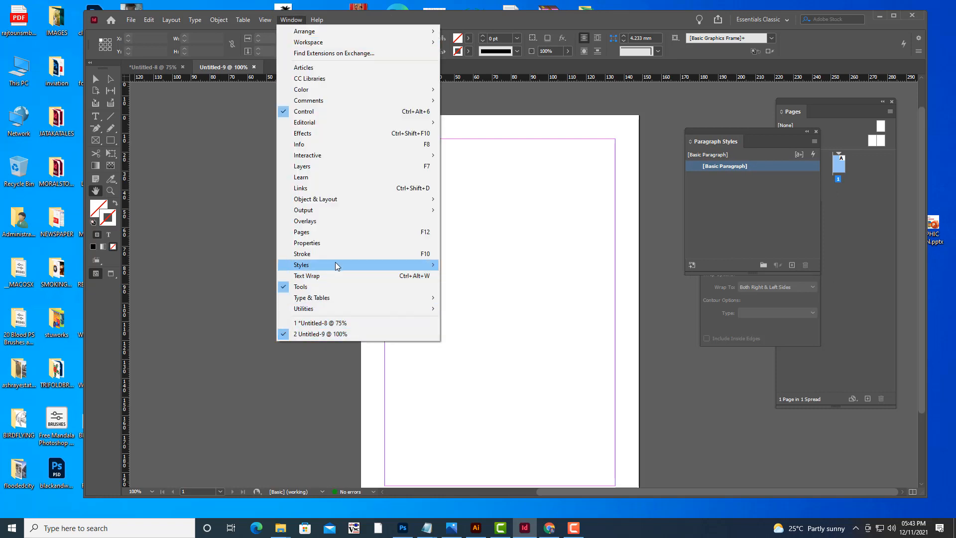
pyautogui.moveTo(335, 265)
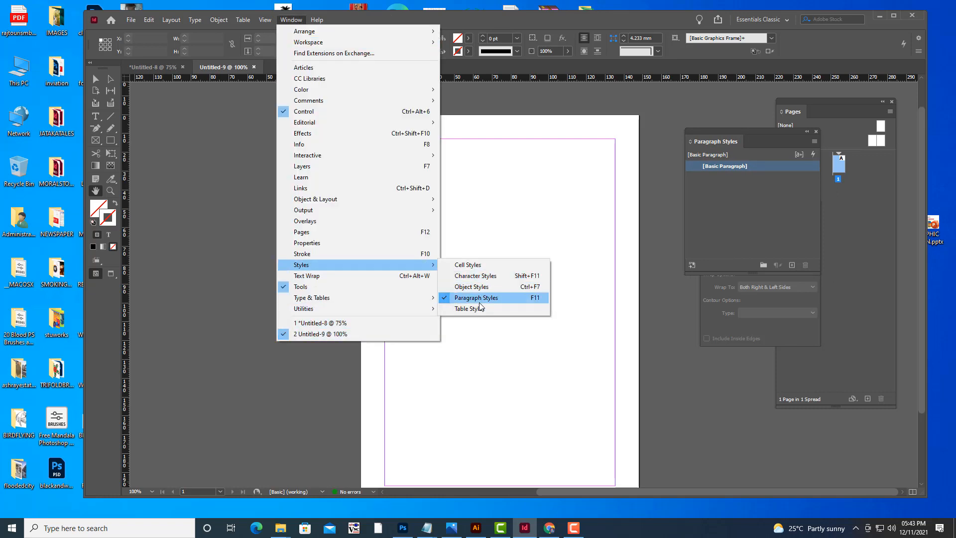
pyautogui.click(768, 138)
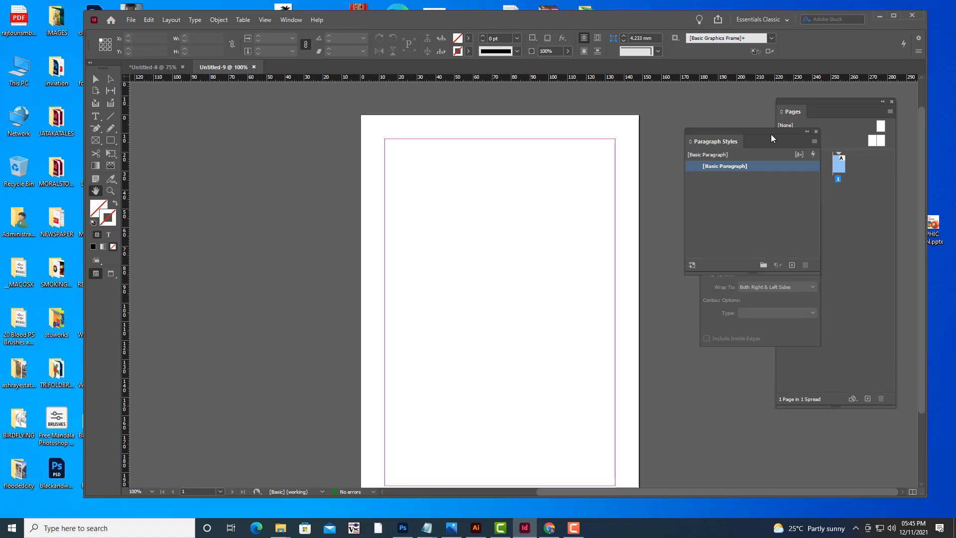
# Draw a text frame about 63 x 16 mm at the top margin and enter Chapter Title.
pyautogui.click(95, 116)
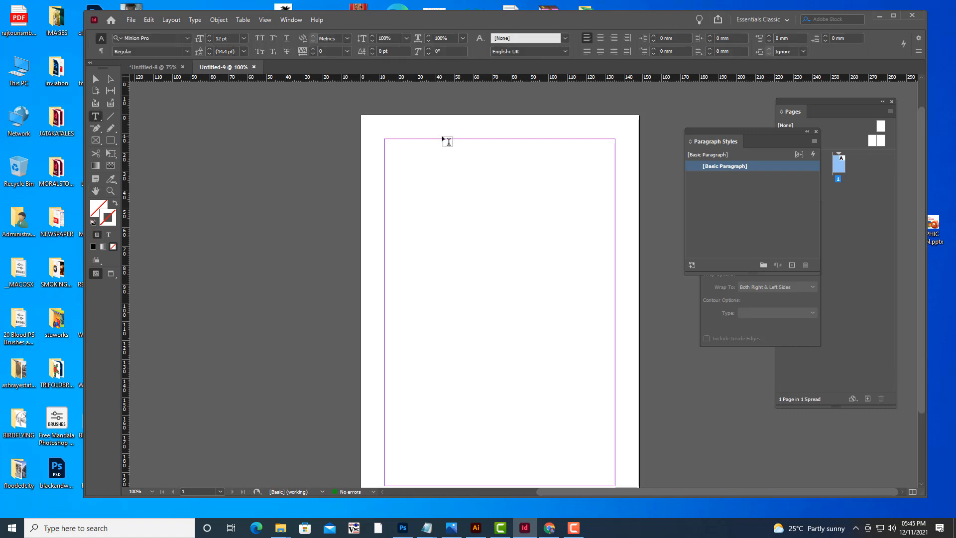
pyautogui.moveTo(443, 140)
pyautogui.mouseDown()
pyautogui.moveTo(529, 172)
pyautogui.moveTo(559, 169)
pyautogui.mouseUp()
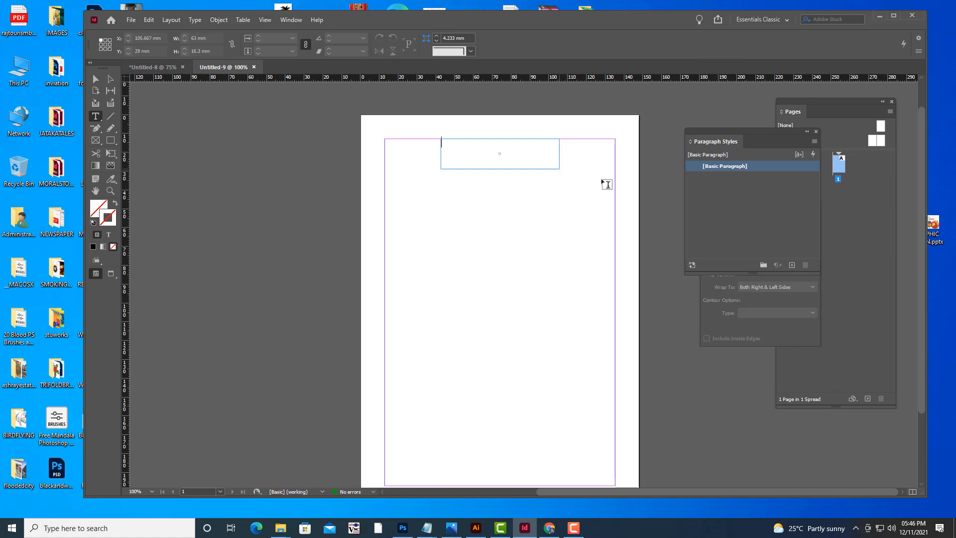
pyautogui.write('CHAPTER')
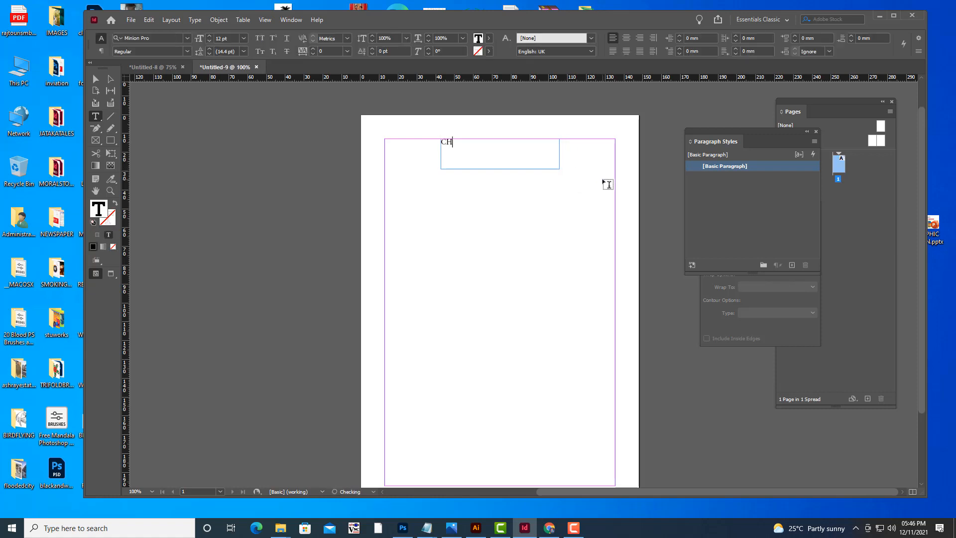
pyautogui.press('BackSpace')
pyautogui.press('BackSpace')
pyautogui.press('BackSpace')
pyautogui.press('BackSpace')
pyautogui.press('BackSpace')
pyautogui.press('BackSpace')
pyautogui.press('BackSpace')
pyautogui.press('BackSpace')
pyautogui.write('Chapter Title')
# Select the Chapter Title text and enlarge its font size to 22 pt.
pyautogui.hotkey('shift', 'Left')
pyautogui.hotkey('shift', 'Left')
pyautogui.hotkey('shift', 'Left')
pyautogui.hotkey('shift', 'Left')
pyautogui.hotkey('shift', 'Left')
pyautogui.hotkey('shift', 'Left')
pyautogui.hotkey('shift', 'Left')
pyautogui.hotkey('shift', 'Left')
pyautogui.hotkey('shift', 'Left')
pyautogui.hotkey('shift', 'Left')
pyautogui.hotkey('shift', 'Left')
pyautogui.hotkey('shift', 'Left')
pyautogui.hotkey('shift', 'Left')
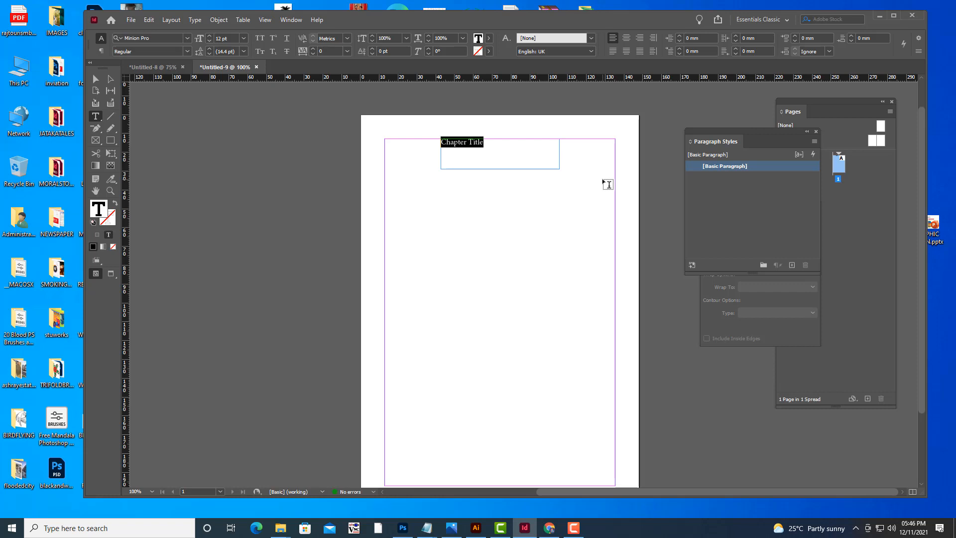
pyautogui.hotkey('ctrl', 'shift', '.')
pyautogui.hotkey('ctrl', 'shift', '.')
pyautogui.hotkey('ctrl', 'shift', '.')
pyautogui.hotkey('ctrl', 'shift', '.')
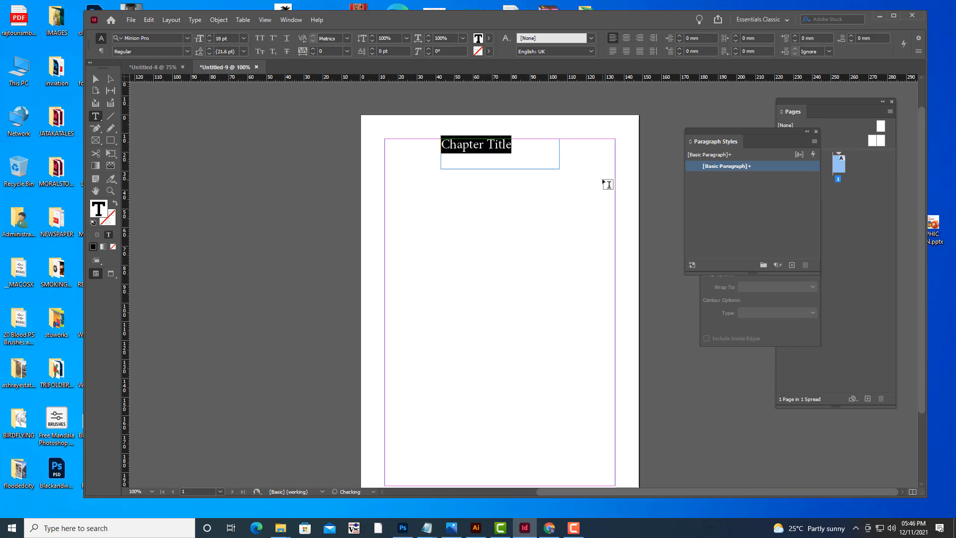
pyautogui.hotkey('ctrl', 'shift', '.')
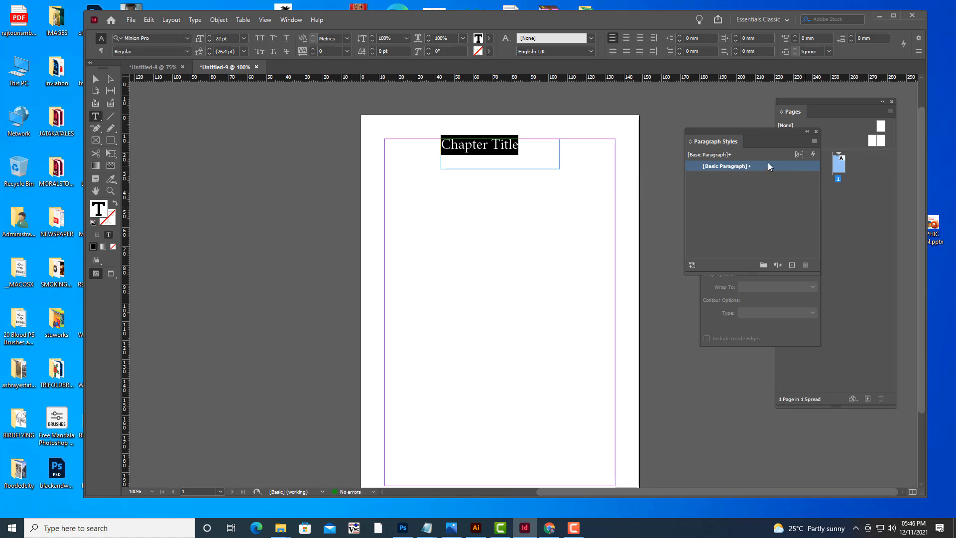
# Change the Chapter Title font to Times New Roman Bold.
pyautogui.moveTo(749, 168)
pyautogui.click(163, 39)
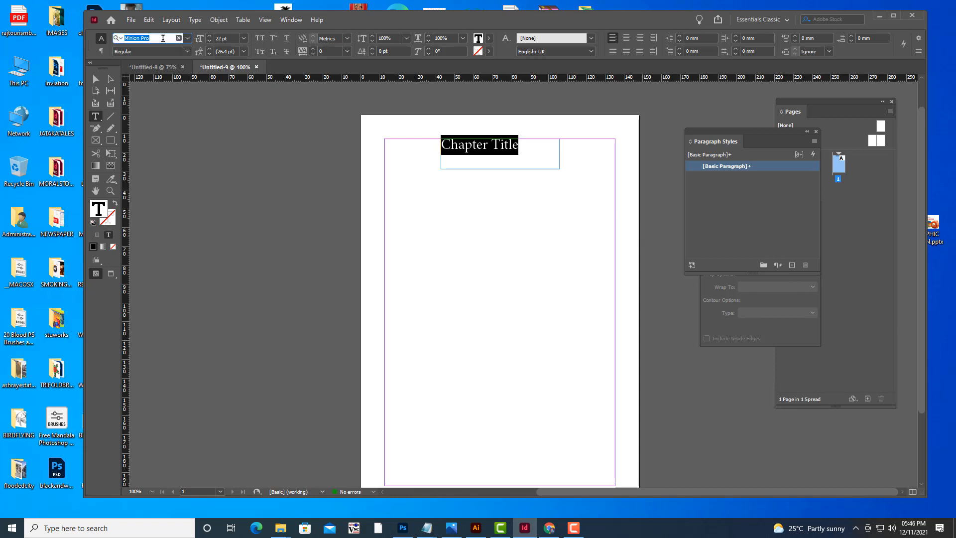
pyautogui.write('Tim')
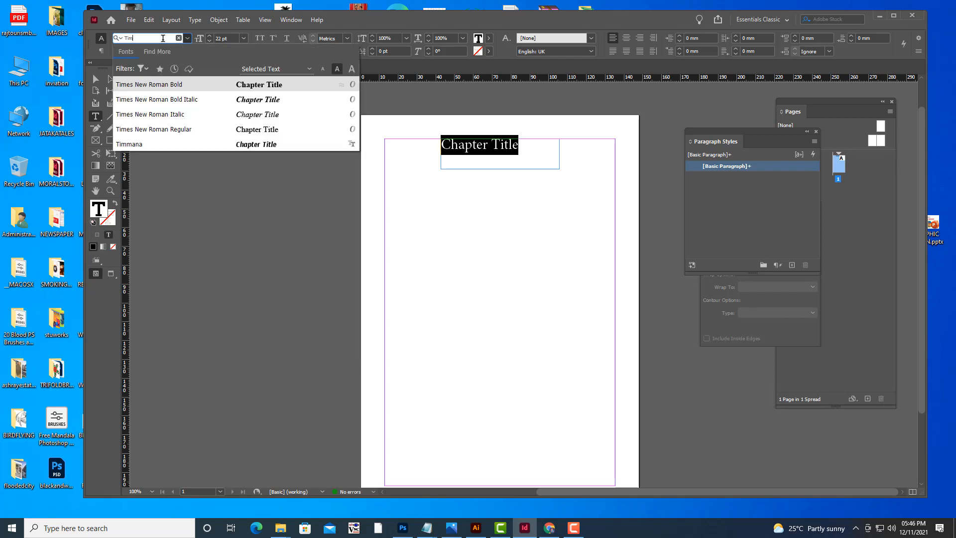
pyautogui.click(176, 85)
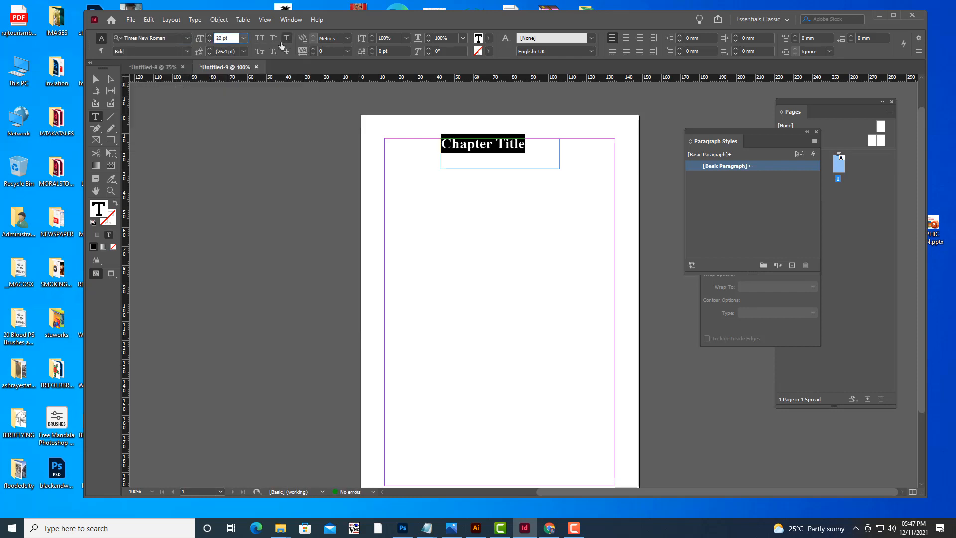
# Raise the heading's font size to 25 pt and centre-align it.
pyautogui.press('Up')
pyautogui.press('Up')
pyautogui.press('Up')
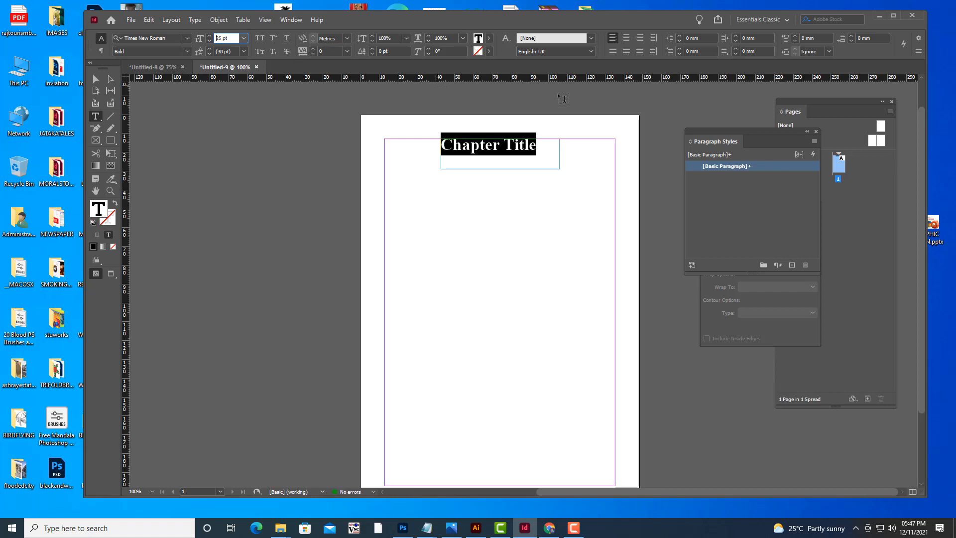
pyautogui.click(627, 39)
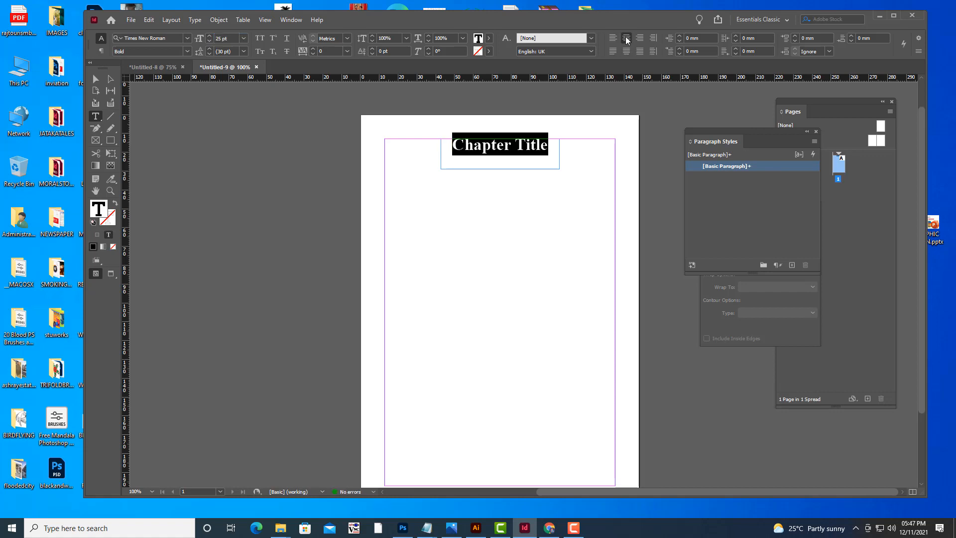
# Colour the heading text red using the C=15 M=100 Y=100 K=0 swatch.
pyautogui.click(488, 40)
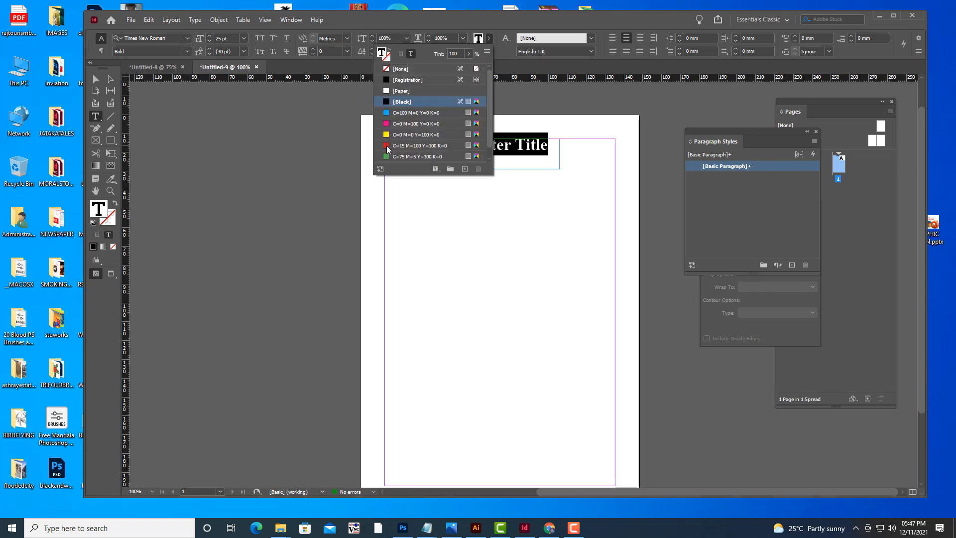
pyautogui.click(386, 146)
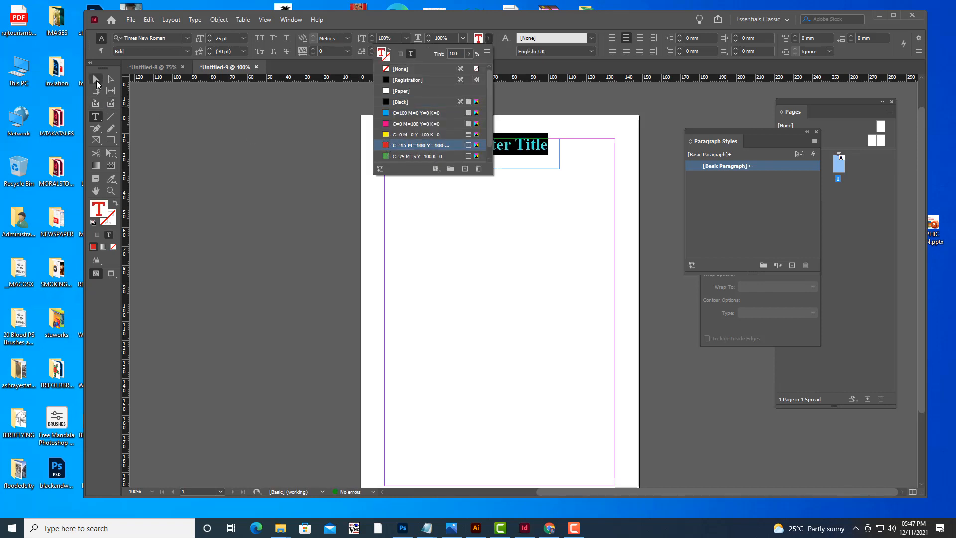
pyautogui.click(96, 79)
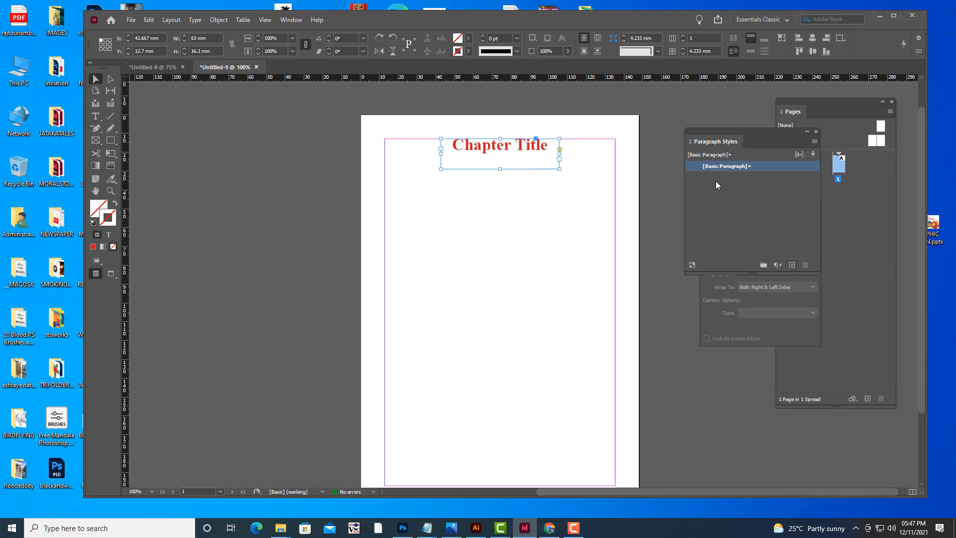
# Create a new paragraph style from the formatted heading and name it headingstyle.
pyautogui.click(793, 266)
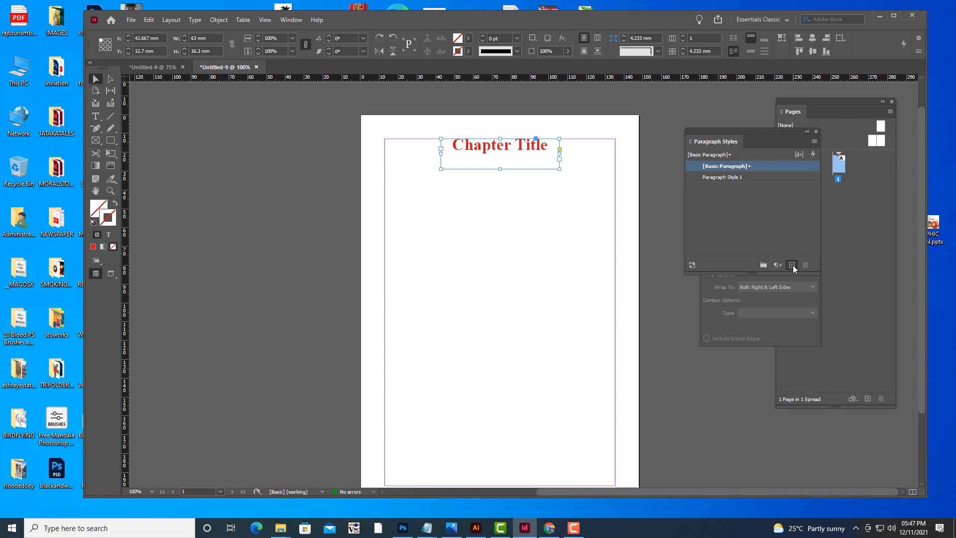
pyautogui.click(757, 179)
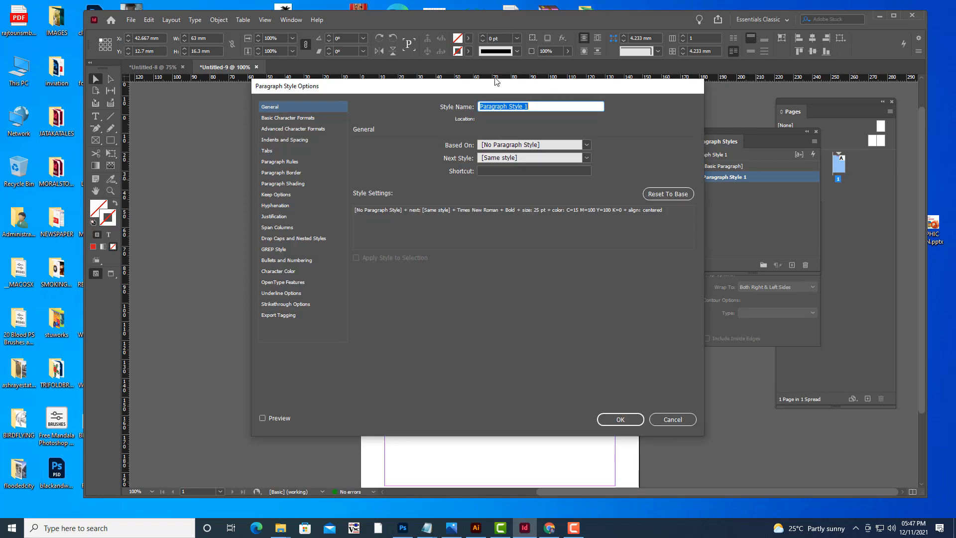
pyautogui.moveTo(377, 88); pyautogui.dragTo(599, 215)
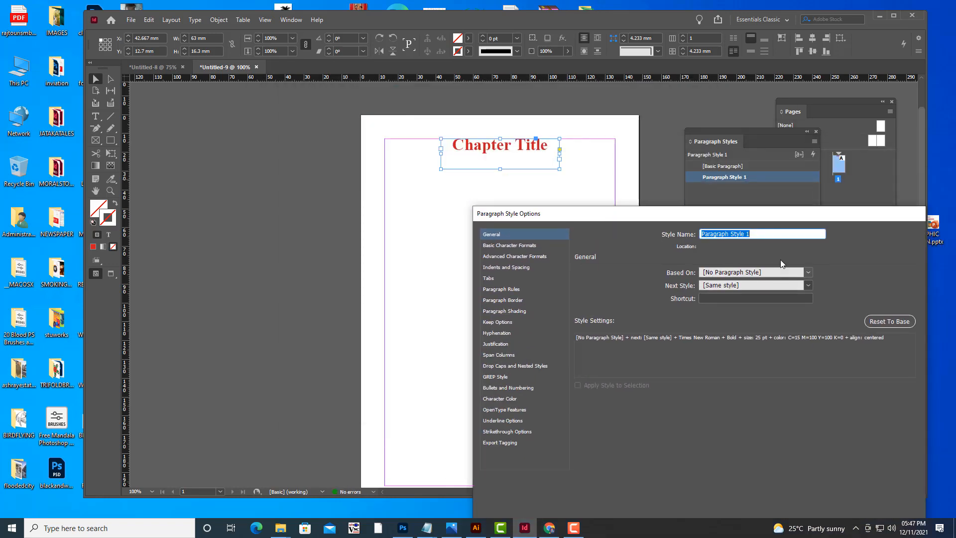
pyautogui.moveTo(758, 238); pyautogui.dragTo(687, 235)
pyautogui.write('headingstyle')
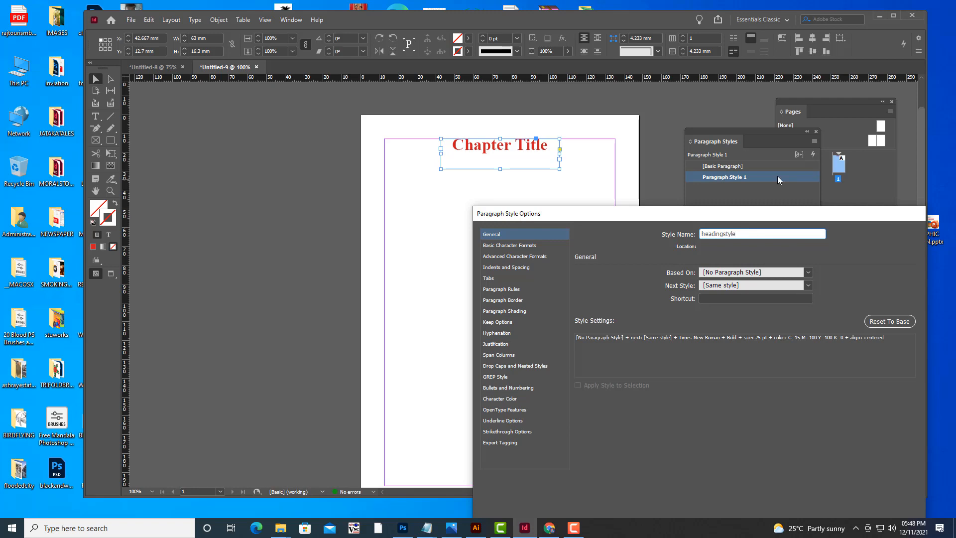
pyautogui.moveTo(617, 213); pyautogui.dragTo(685, 158)
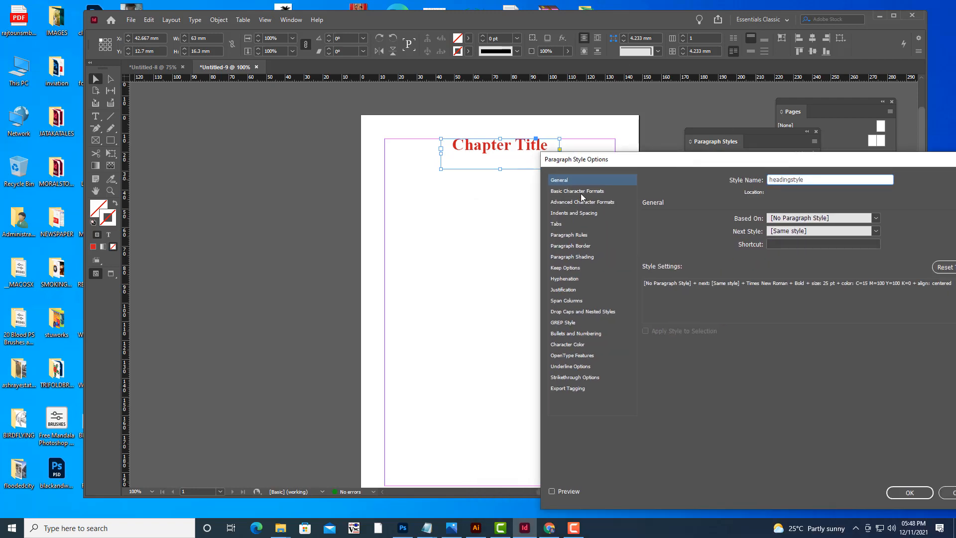
pyautogui.click(580, 193)
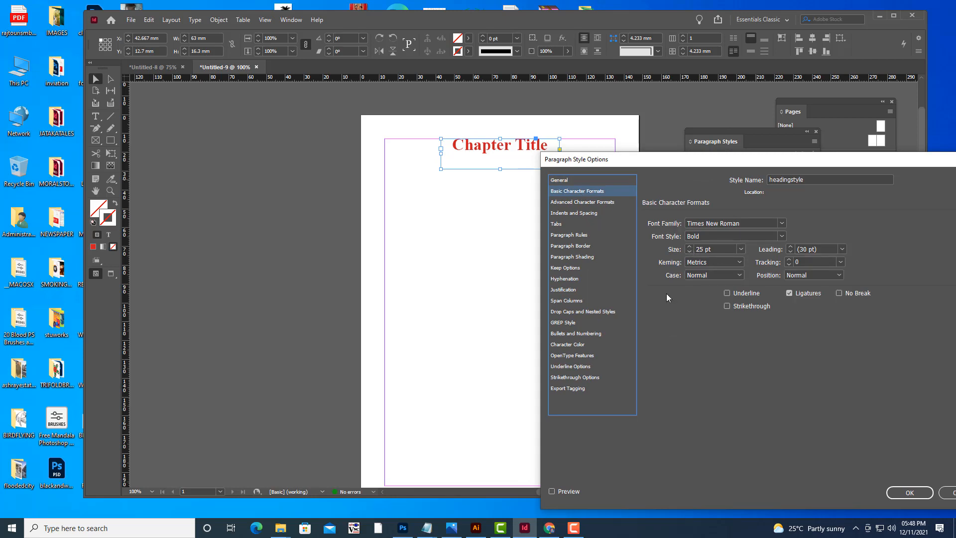
pyautogui.click(566, 345)
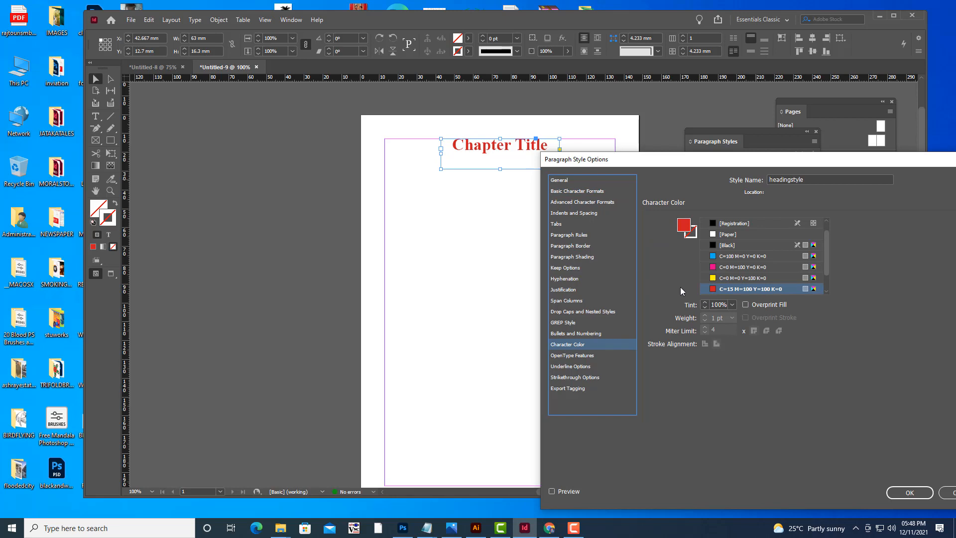
pyautogui.moveTo(672, 160); pyautogui.dragTo(543, 145)
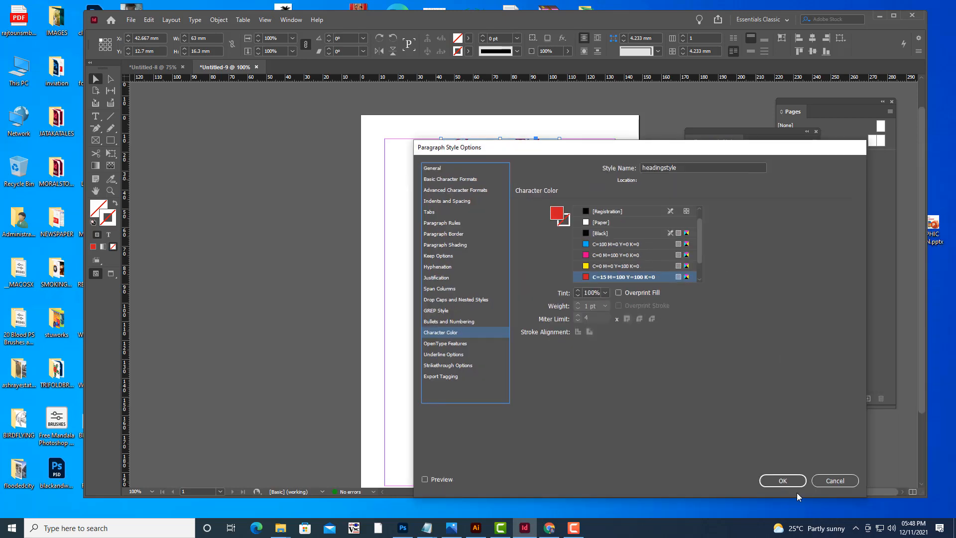
pyautogui.click(784, 479)
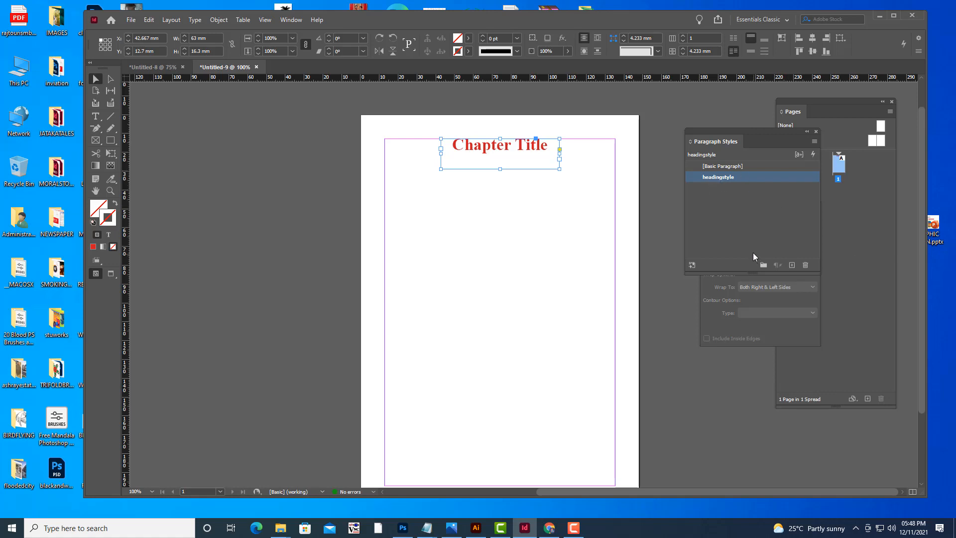
# Draw a text frame about 123 x 163 mm below the heading to the bottom margin and fill it with placeholder text.
pyautogui.scroll(-1, 510, 229)
pyautogui.scroll(-1, 509, 229)
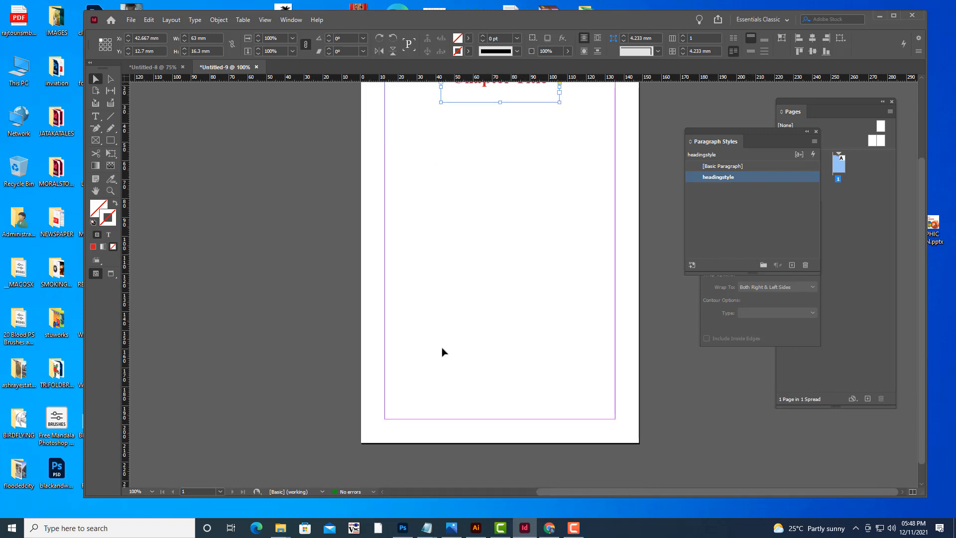
pyautogui.scroll(1, 440, 305)
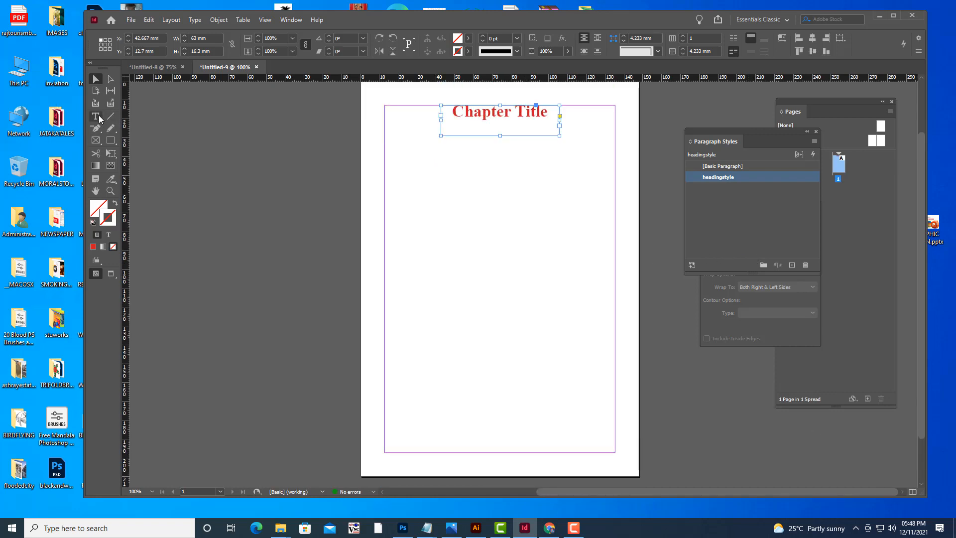
pyautogui.press('t')
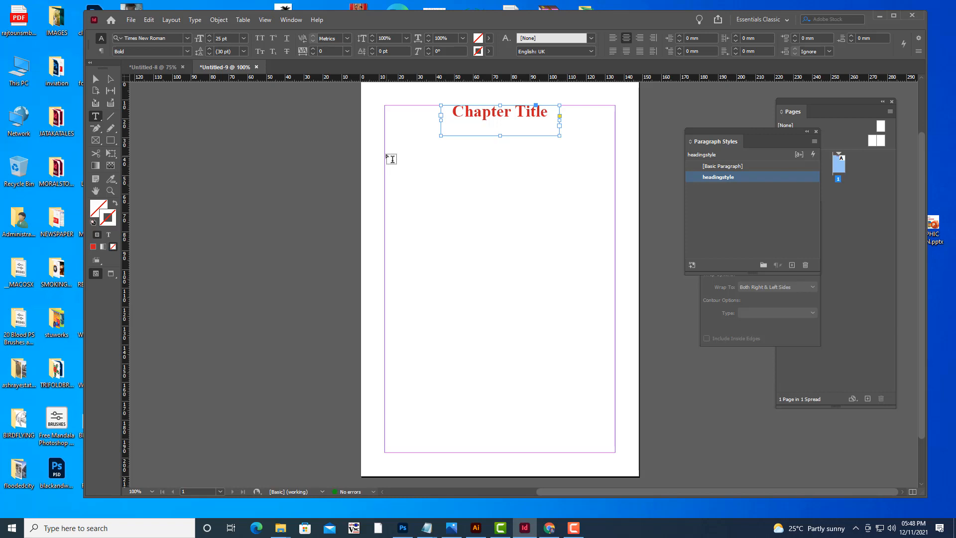
pyautogui.moveTo(385, 147); pyautogui.dragTo(616, 452)
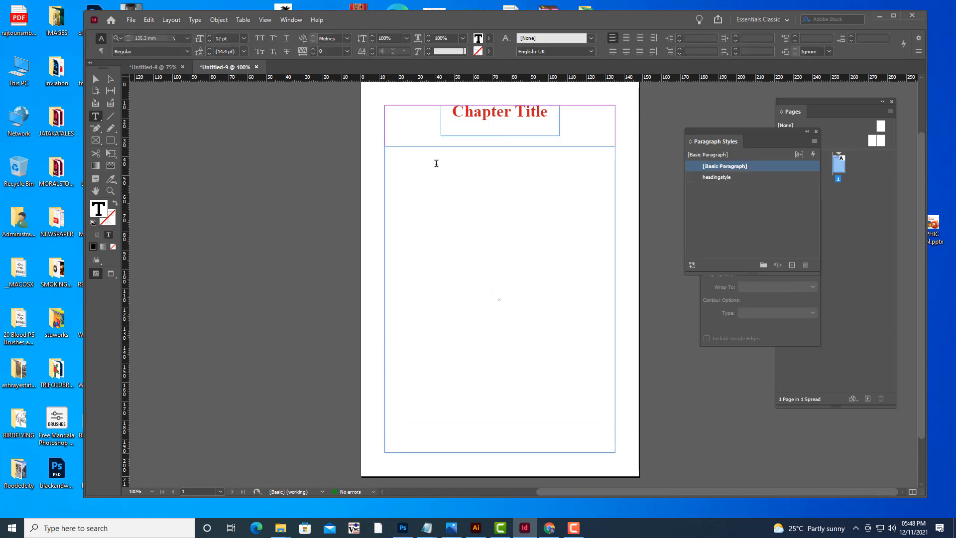
pyautogui.rightClick(421, 154)
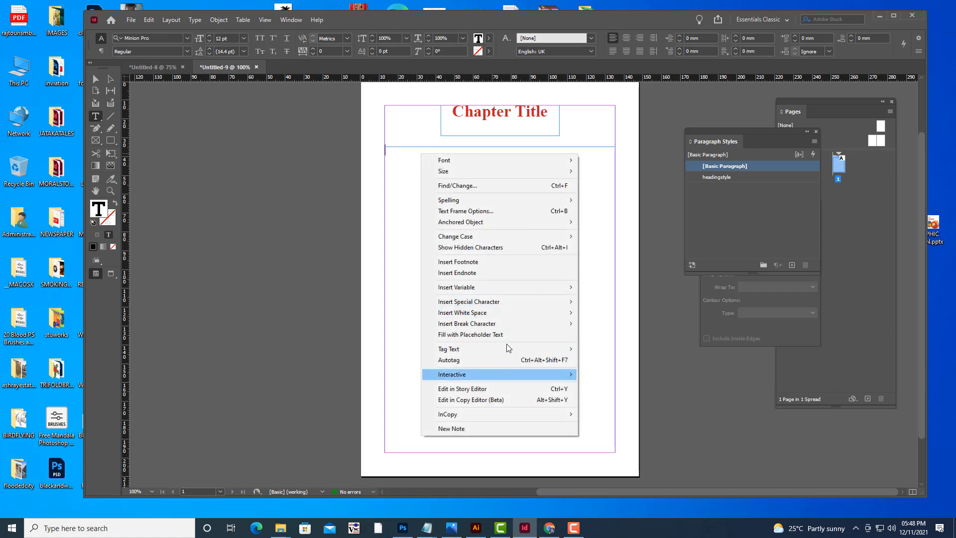
pyautogui.click(470, 334)
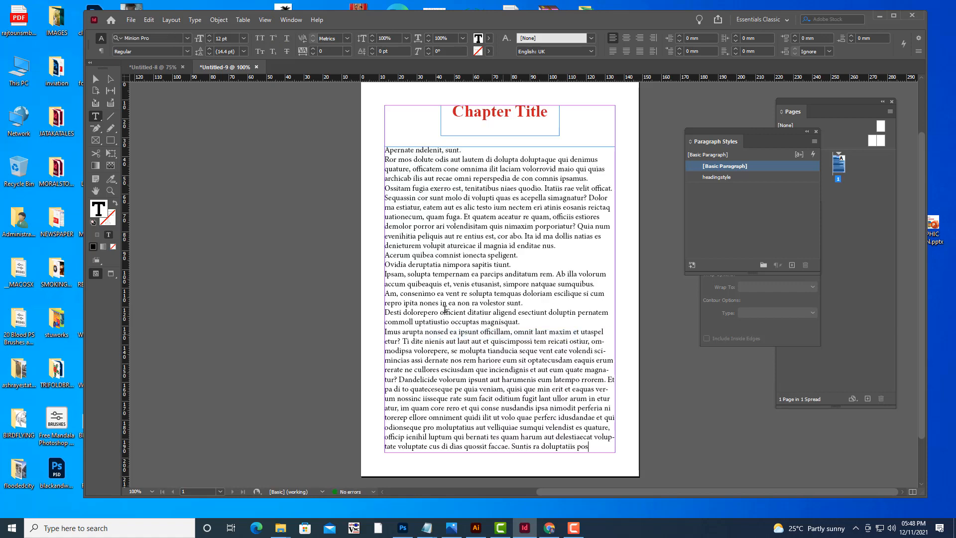
# Set the placeholder text's font to Times New Roman Italic.
pyautogui.click(95, 78)
pyautogui.click(468, 207)
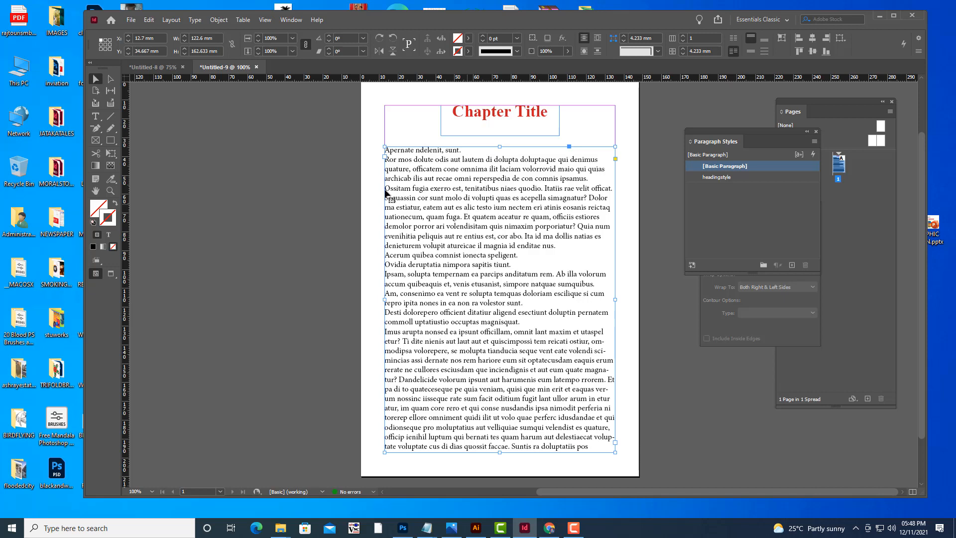
pyautogui.click(96, 116)
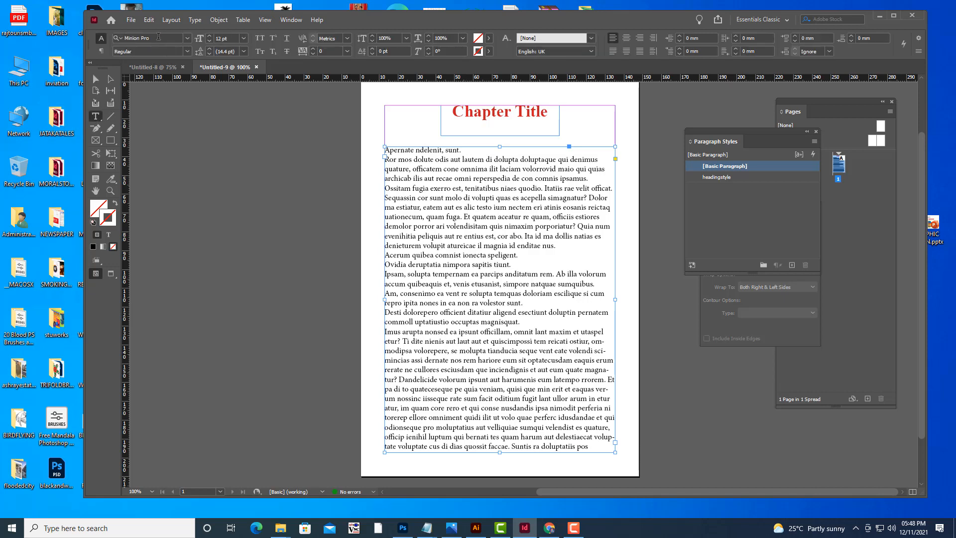
pyautogui.click(158, 37)
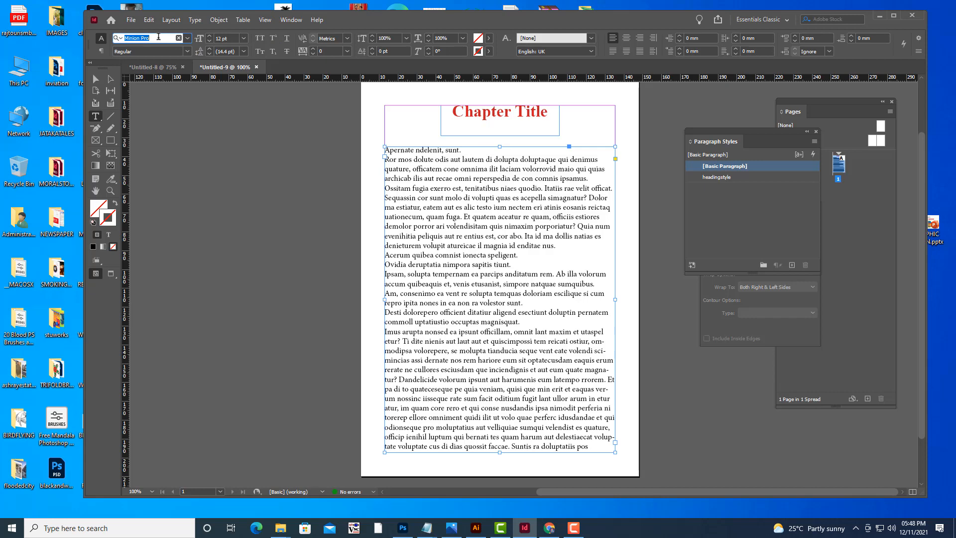
pyautogui.write('time')
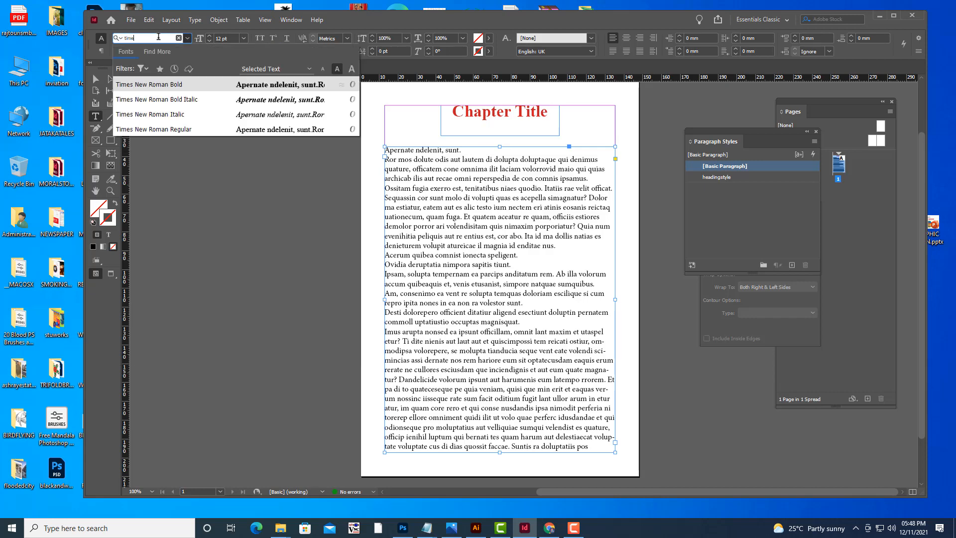
pyautogui.click(156, 84)
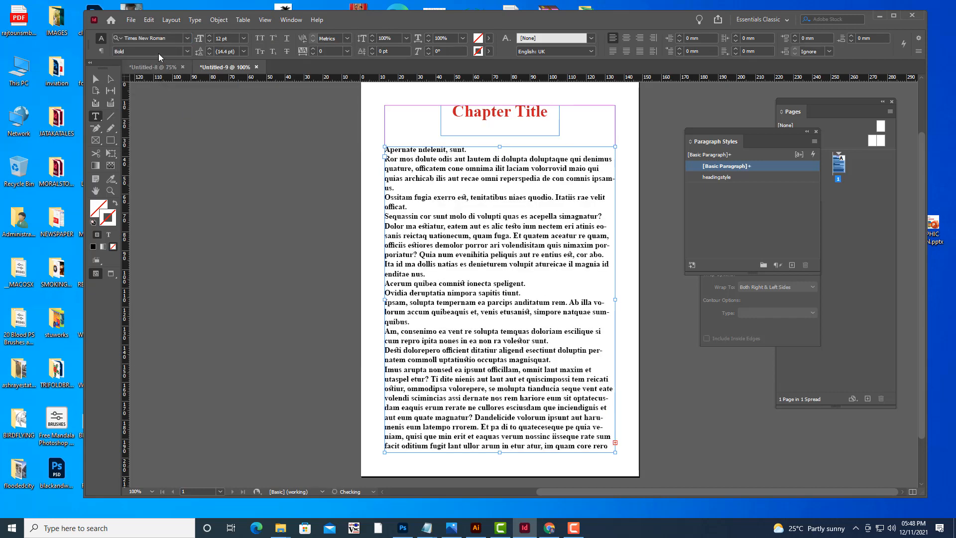
pyautogui.click(187, 52)
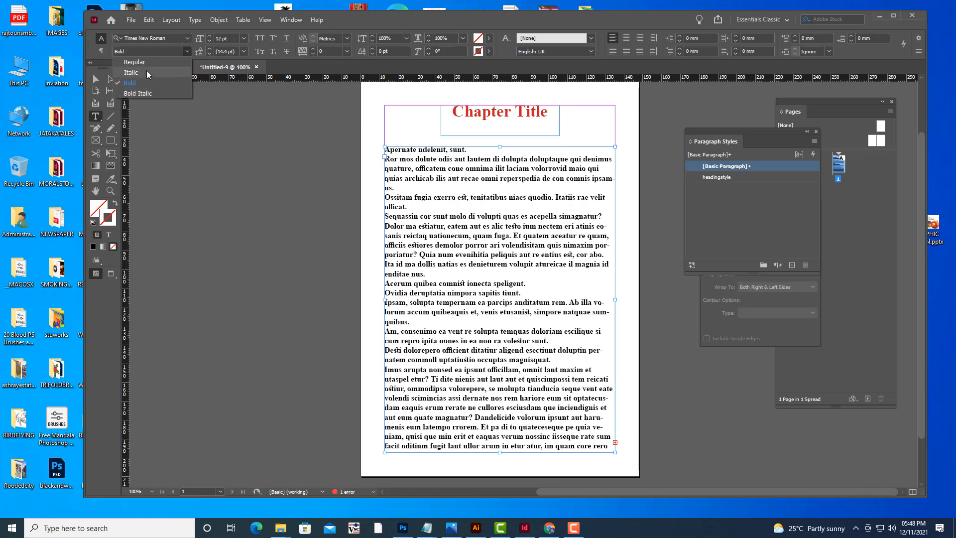
pyautogui.click(146, 72)
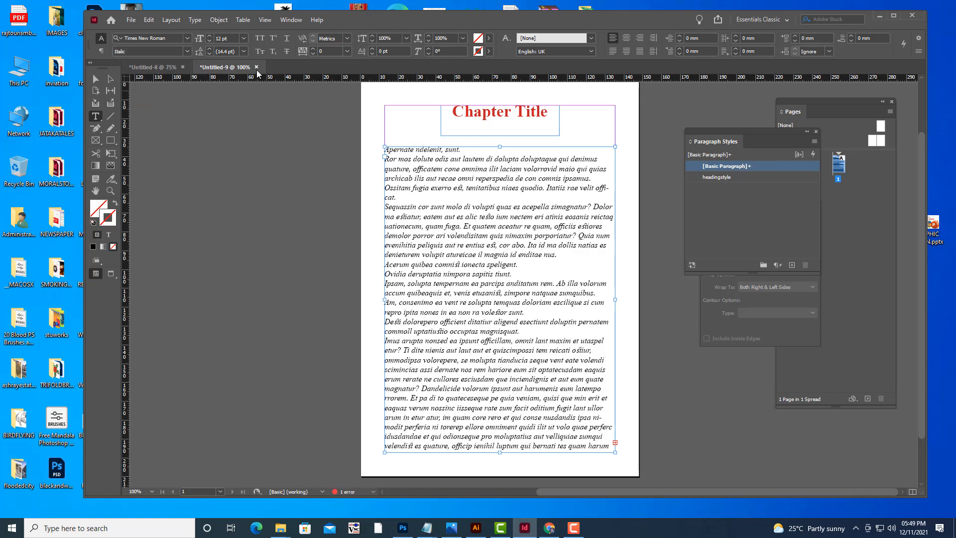
# Set the body text's font size to 14 pt.
pyautogui.click(218, 38)
pyautogui.press('Up')
pyautogui.press('Up')
pyautogui.press('Up')
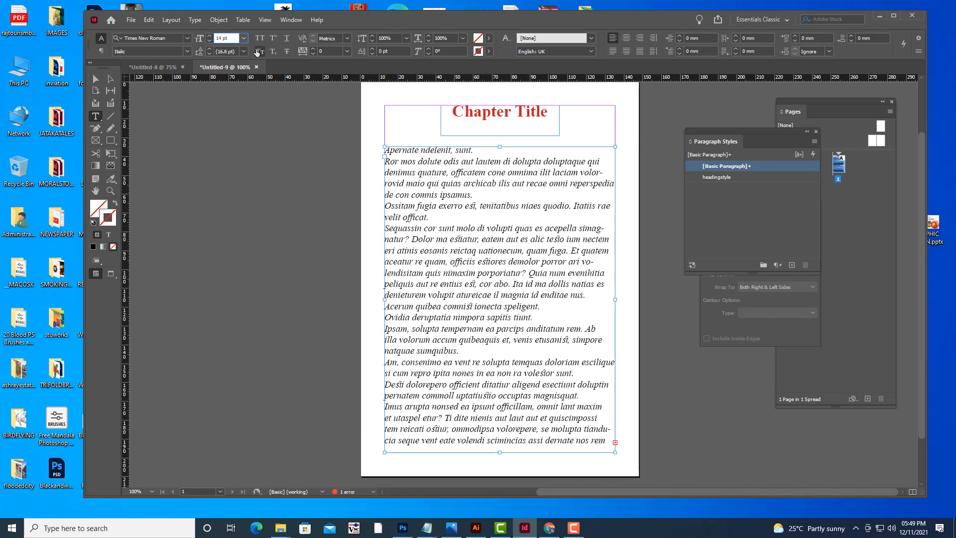
pyautogui.press('Down')
# Create a new paragraph style and set its alignment to Left Justify with preview on.
pyautogui.click(793, 265)
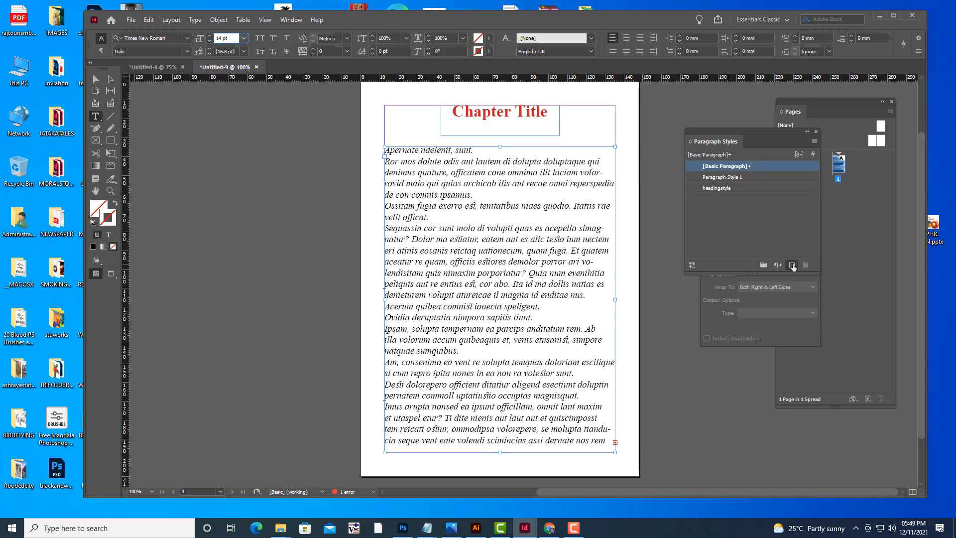
pyautogui.click(756, 177)
pyautogui.doubleClick(757, 177)
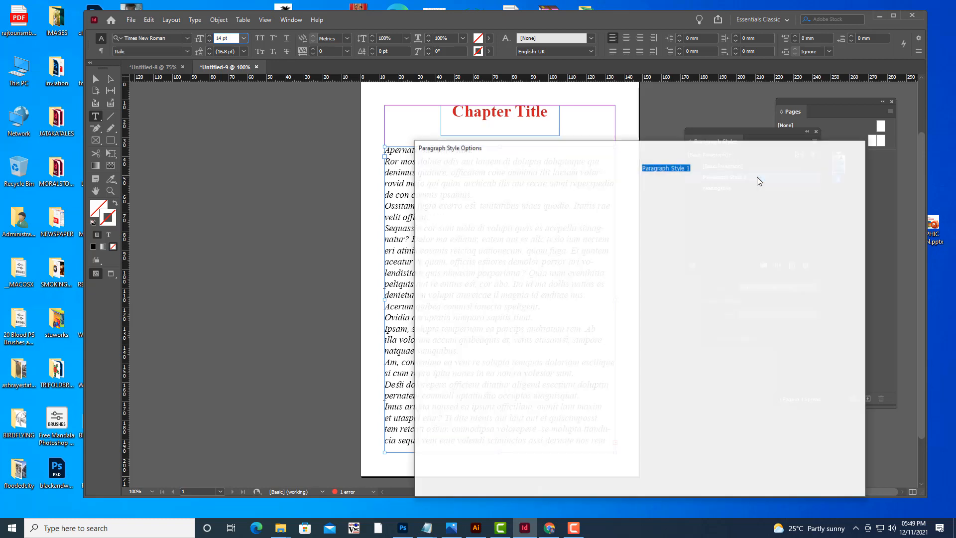
pyautogui.moveTo(640, 146); pyautogui.dragTo(812, 107)
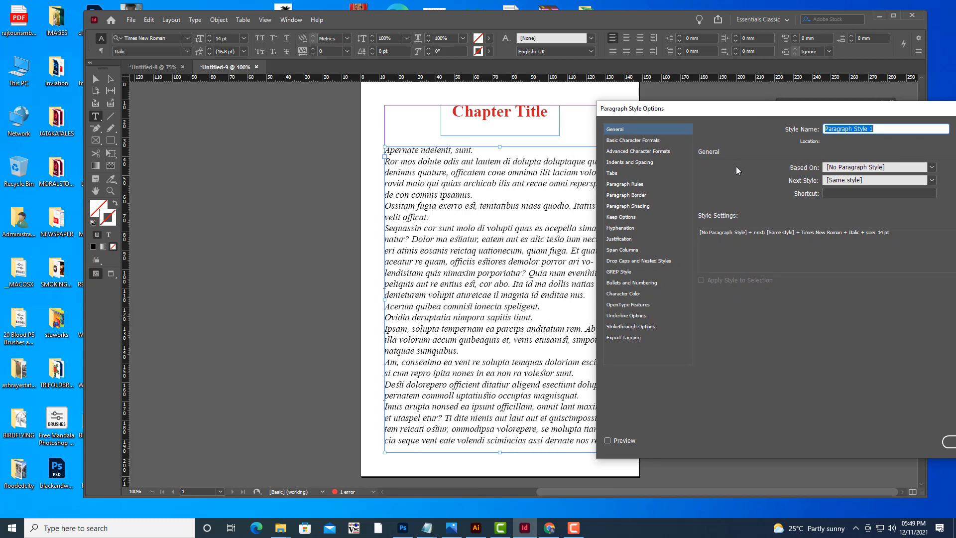
pyautogui.click(642, 163)
pyautogui.click(775, 172)
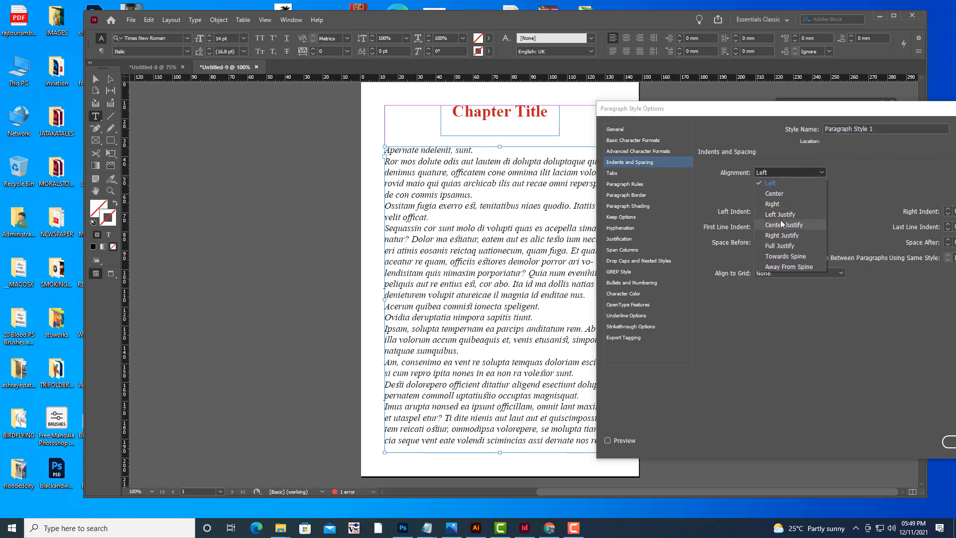
pyautogui.click(780, 215)
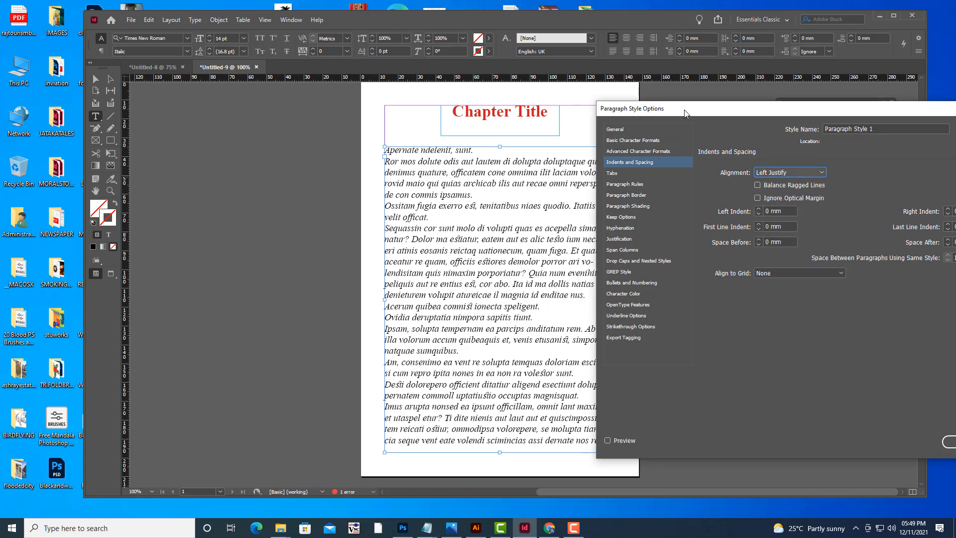
pyautogui.moveTo(682, 111); pyautogui.dragTo(780, 106)
pyautogui.click(616, 447)
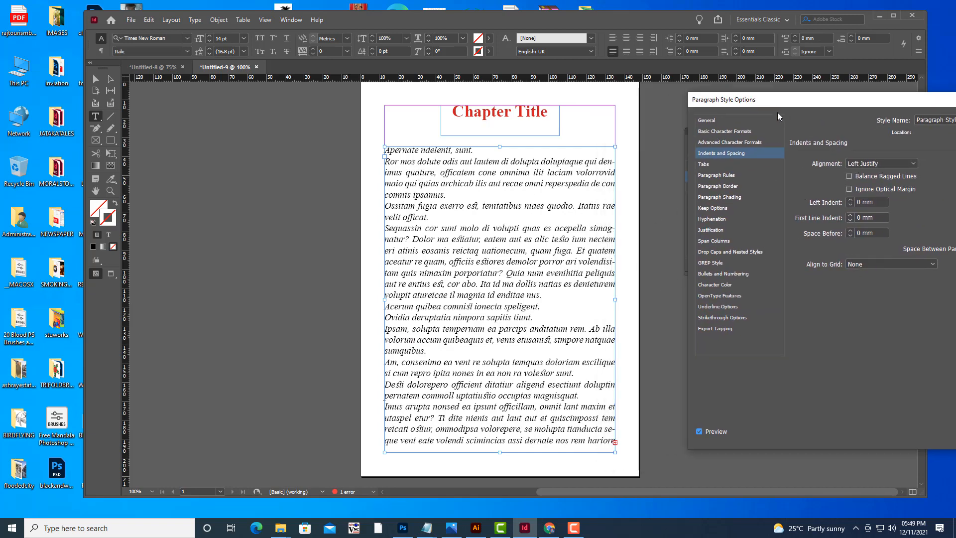
# Set the new style's font style to Bold Italic.
pyautogui.moveTo(769, 106); pyautogui.dragTo(738, 107)
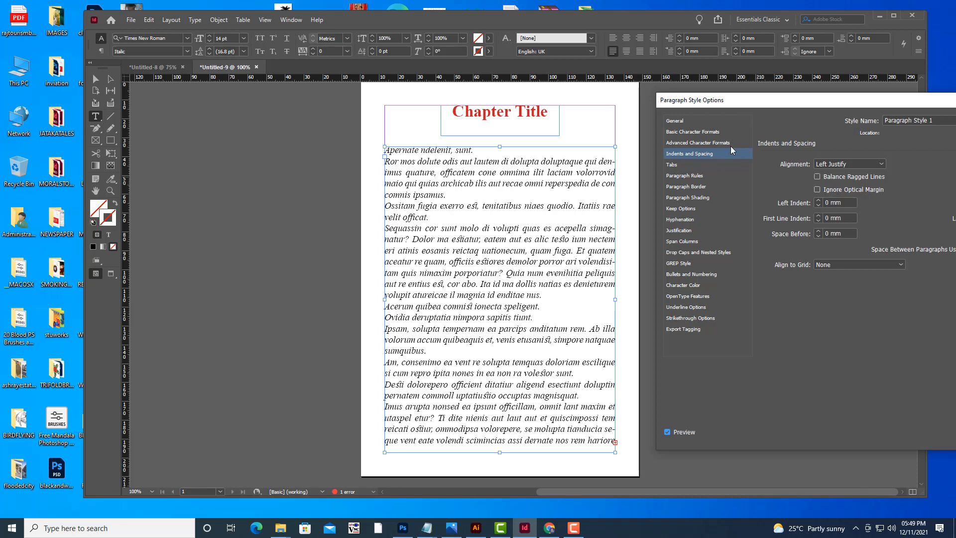
pyautogui.click(701, 133)
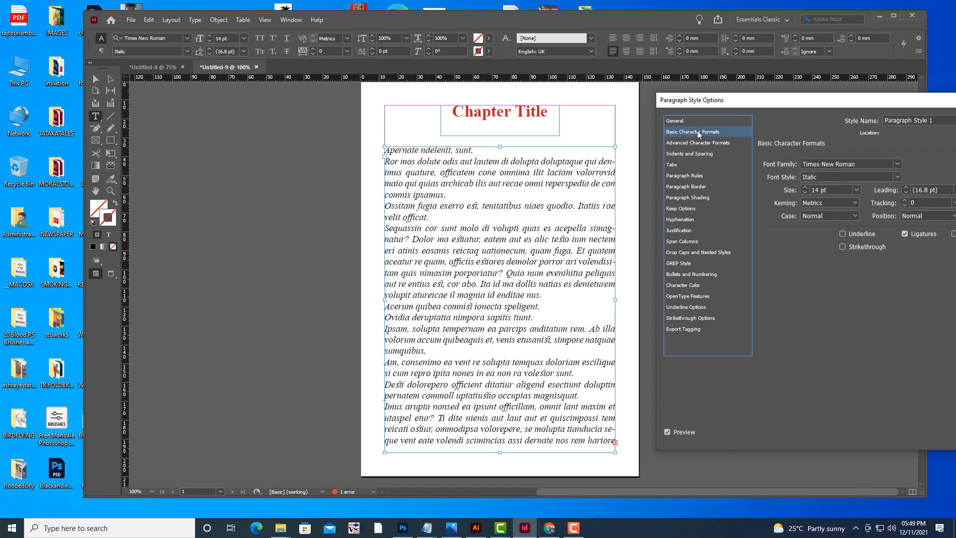
pyautogui.click(897, 177)
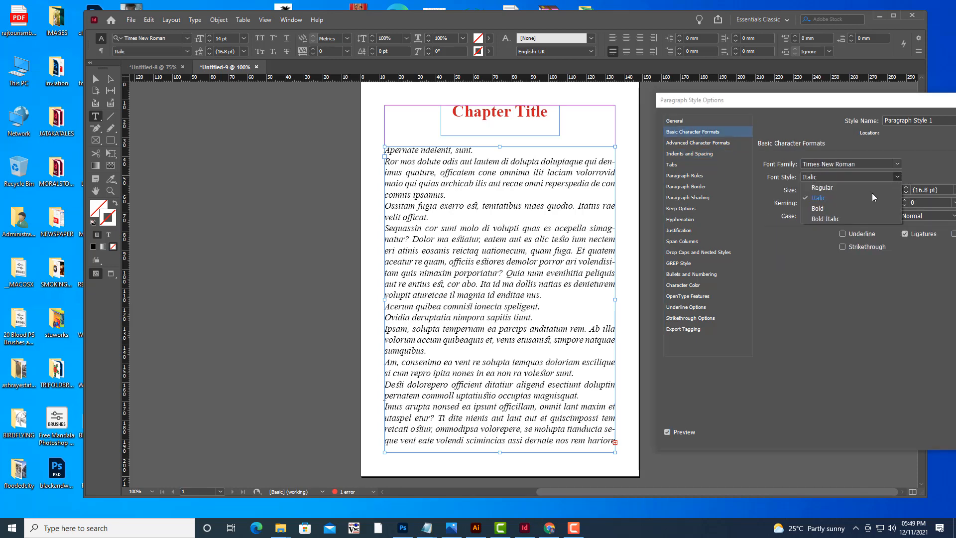
pyautogui.click(830, 220)
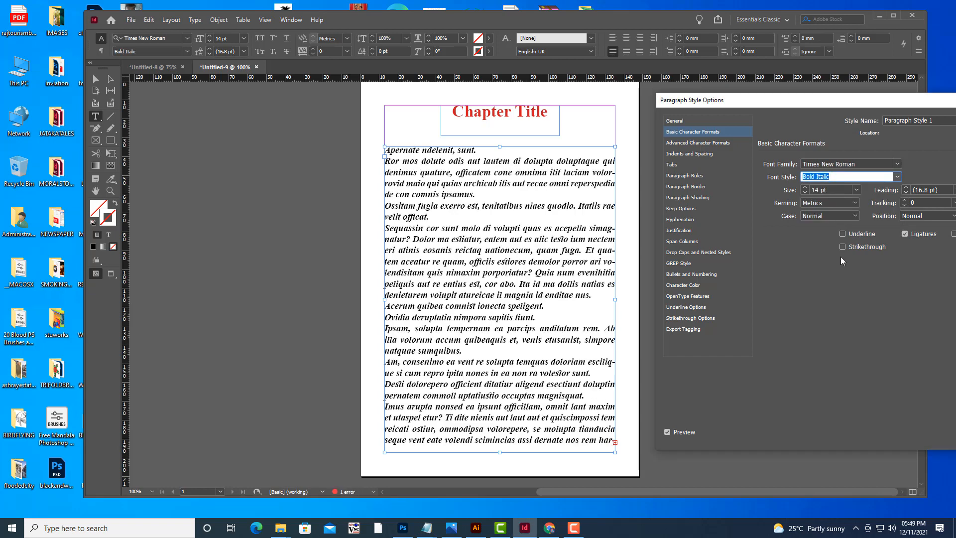
# Name the paragraph style parastyle and confirm the style options.
pyautogui.moveTo(780, 107); pyautogui.dragTo(608, 245)
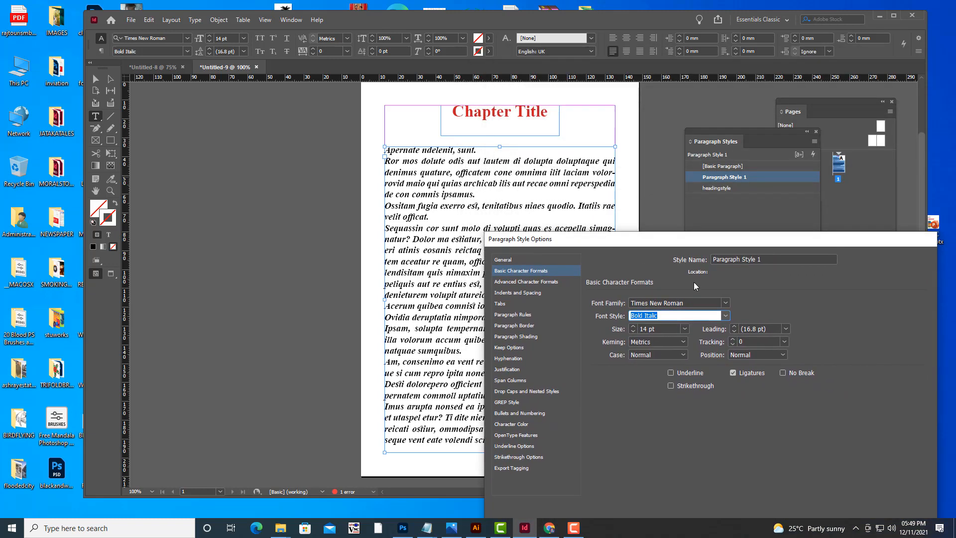
pyautogui.click(771, 263)
pyautogui.write('pa')
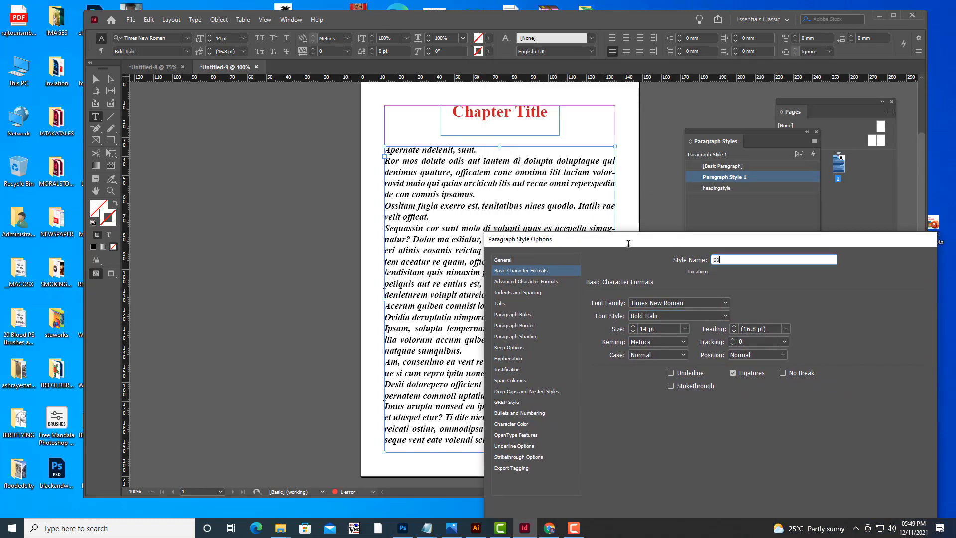
pyautogui.write('rastyle')
pyautogui.moveTo(690, 243); pyautogui.dragTo(659, 79)
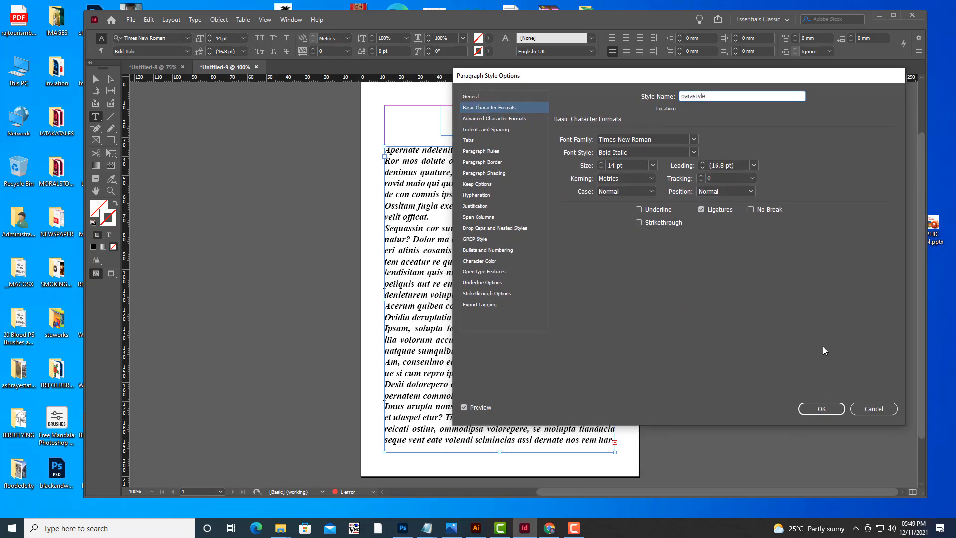
pyautogui.click(822, 409)
# Delete the body text frame and the Chapter Title heading frame from the page.
pyautogui.click(674, 327)
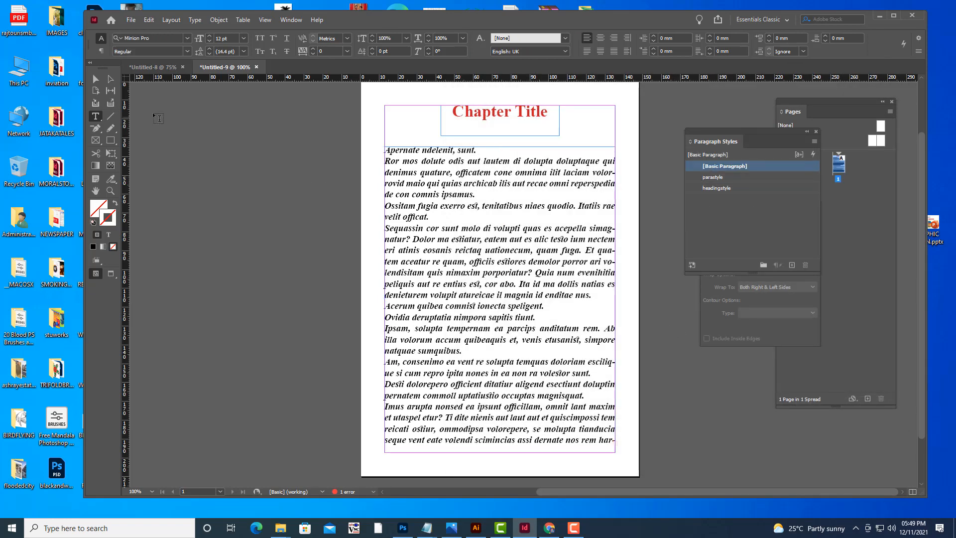
pyautogui.click(96, 78)
pyautogui.press('w')
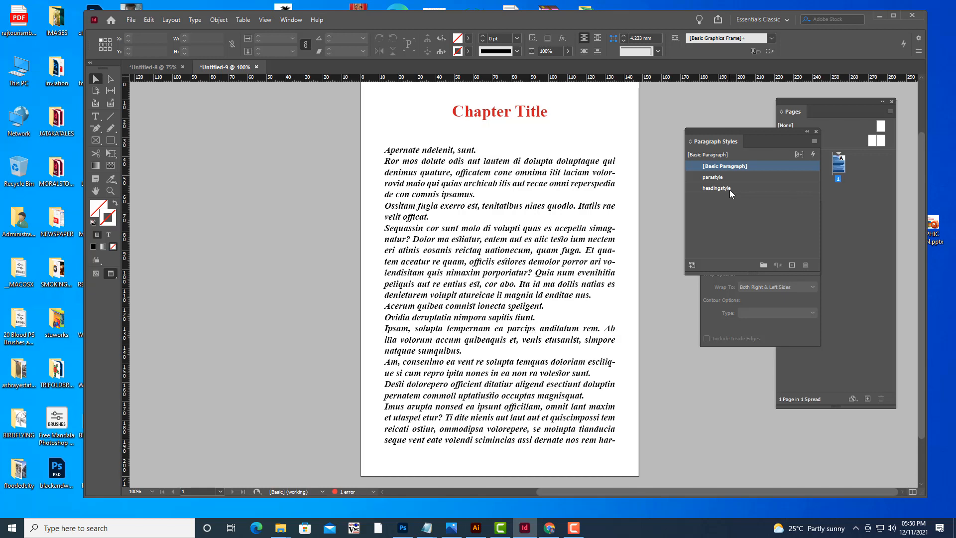
pyautogui.click(528, 180)
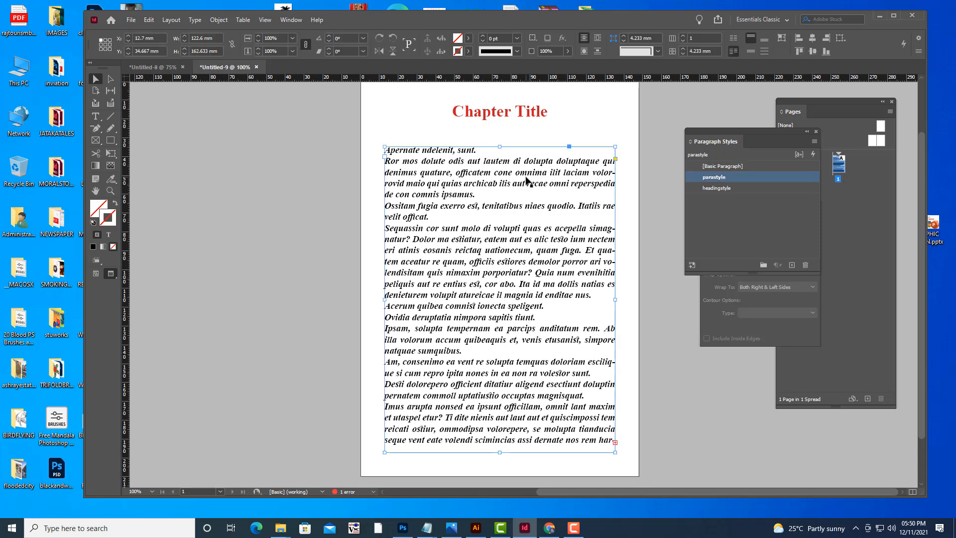
pyautogui.press('Delete')
pyautogui.click(497, 117)
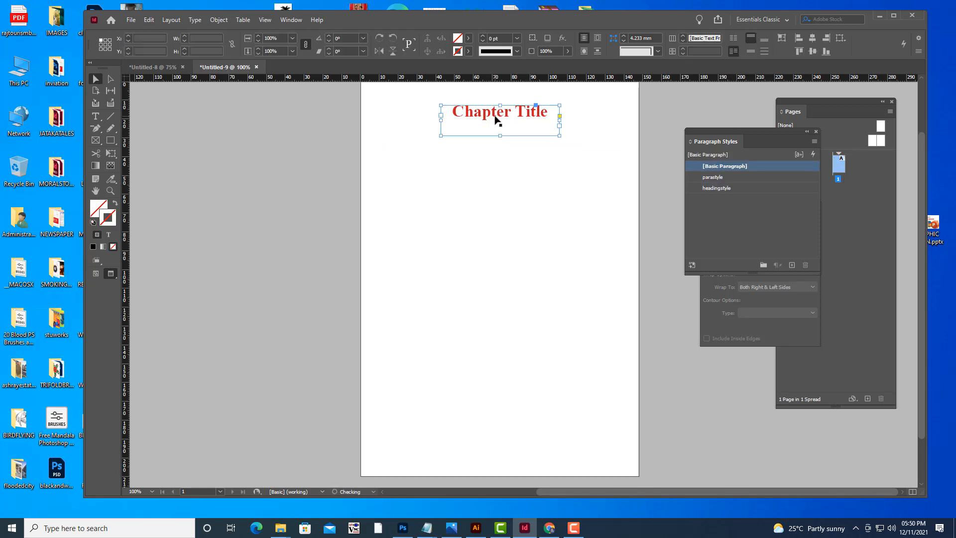
pyautogui.press('Delete')
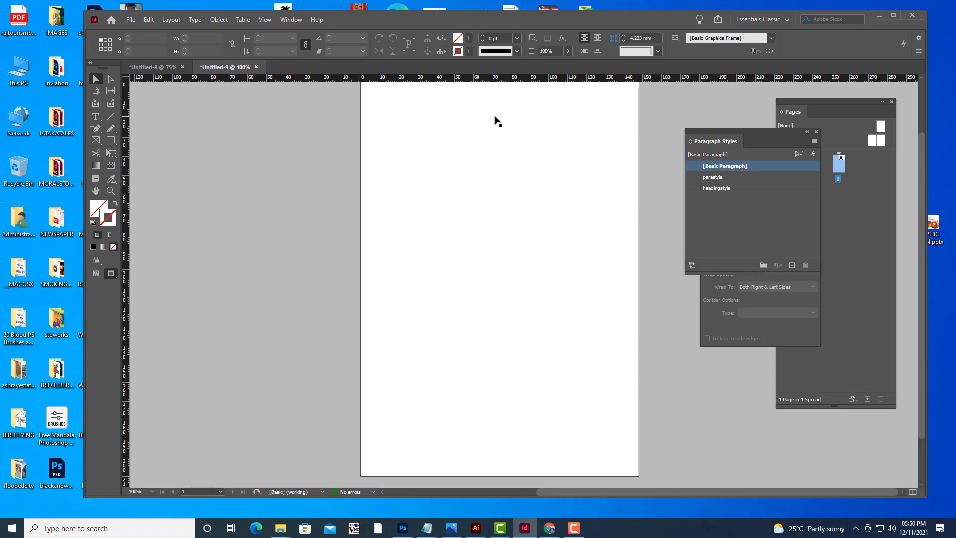
# Draw a text frame about 123 x 168 mm from below the top margin area to the bottom margin and fill it with placeholder text.
pyautogui.press('w')
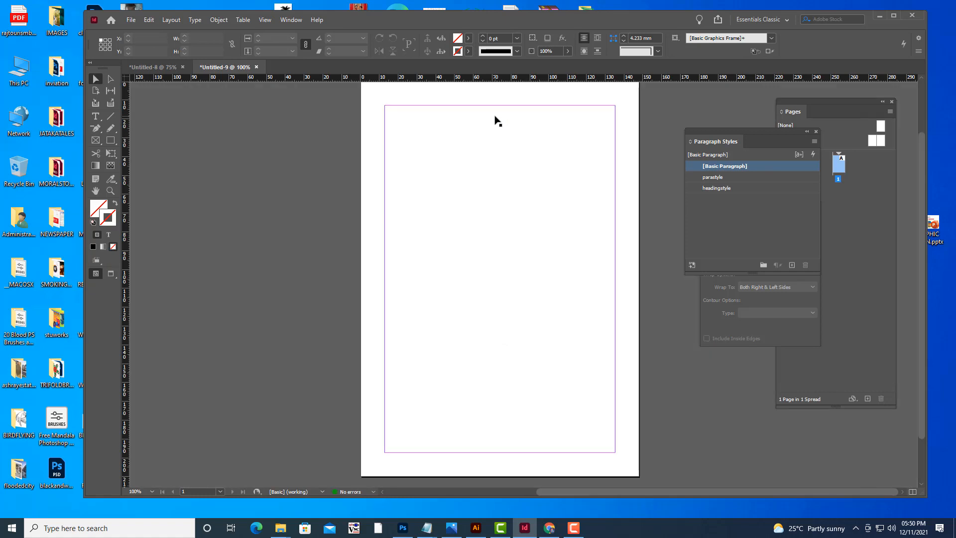
pyautogui.hotkey('ctrl', '-')
pyautogui.press('-')
pyautogui.hotkey('ctrl', '=')
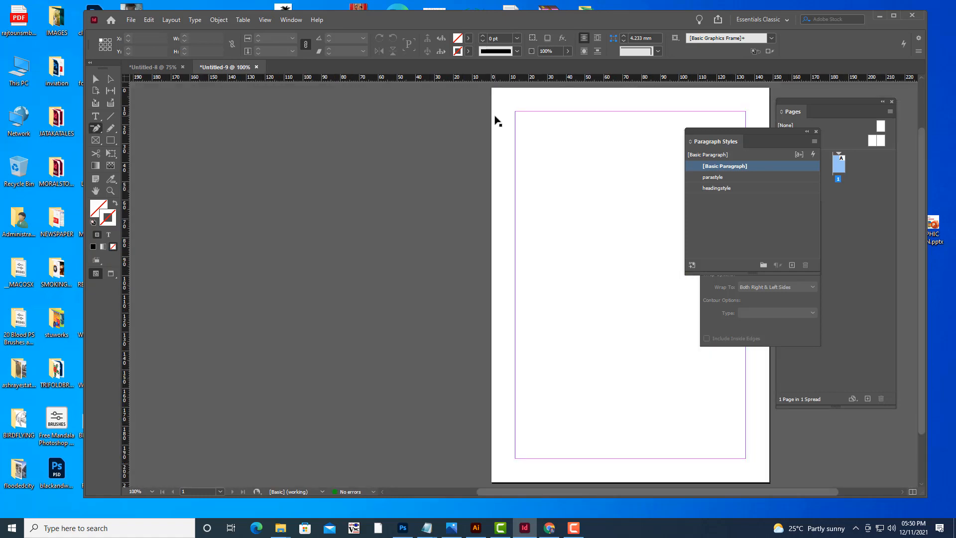
pyautogui.press('h')
pyautogui.moveTo(558, 182); pyautogui.dragTo(352, 174)
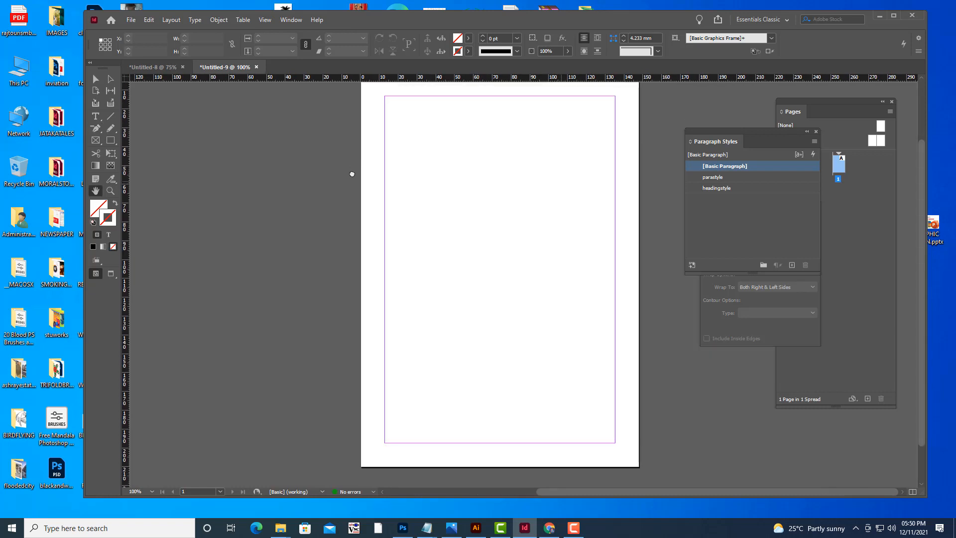
pyautogui.click(95, 117)
pyautogui.moveTo(386, 137); pyautogui.dragTo(615, 454)
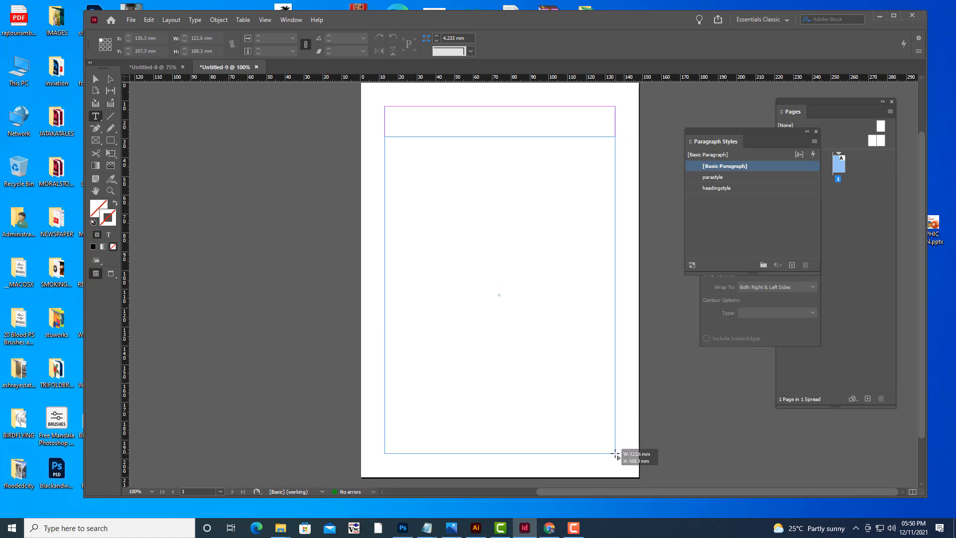
pyautogui.rightClick(466, 157)
pyautogui.click(545, 340)
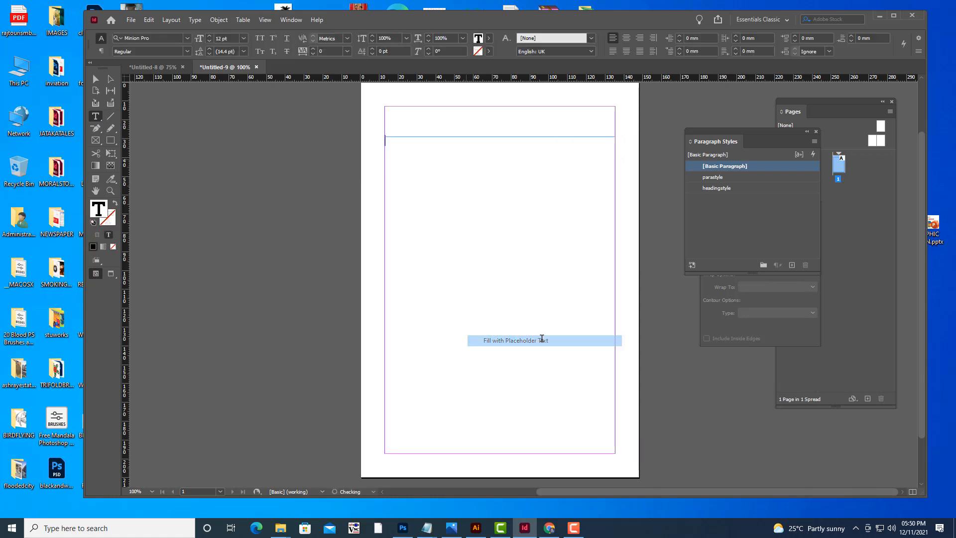
pyautogui.press('Escape')
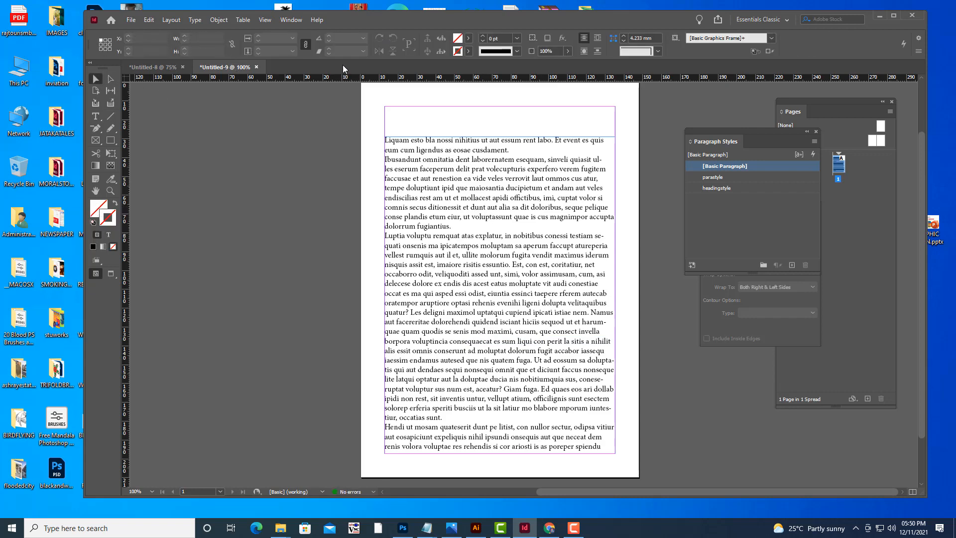
# Apply the parastyle paragraph style to the body text frame.
pyautogui.click(505, 195)
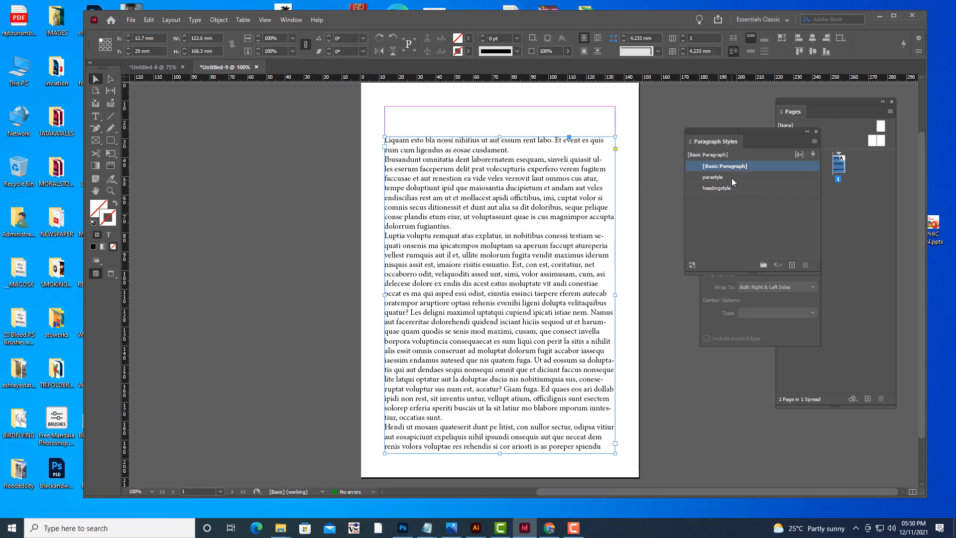
pyautogui.click(731, 178)
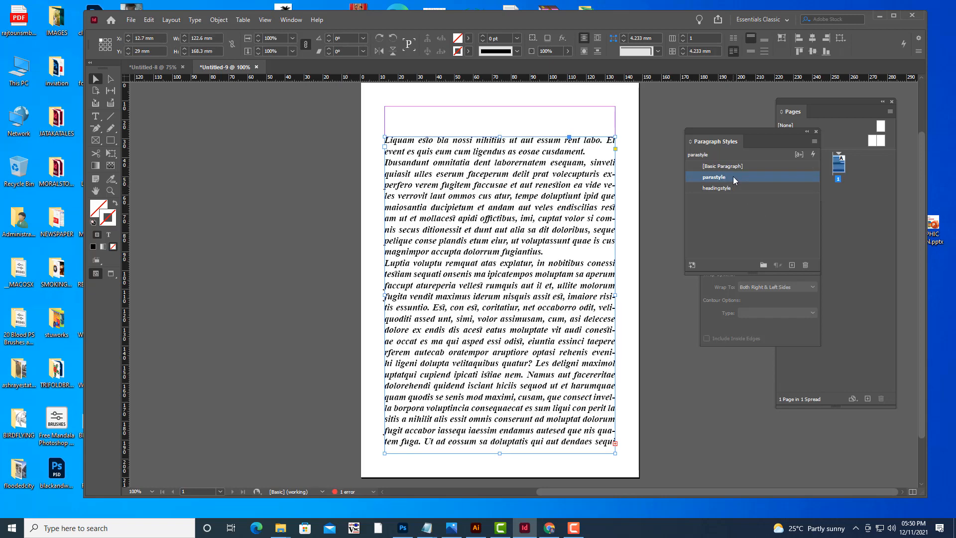
# Draw a heading text frame about 63 x 11 mm above the body text and enter Newton's Law.
pyautogui.click(95, 116)
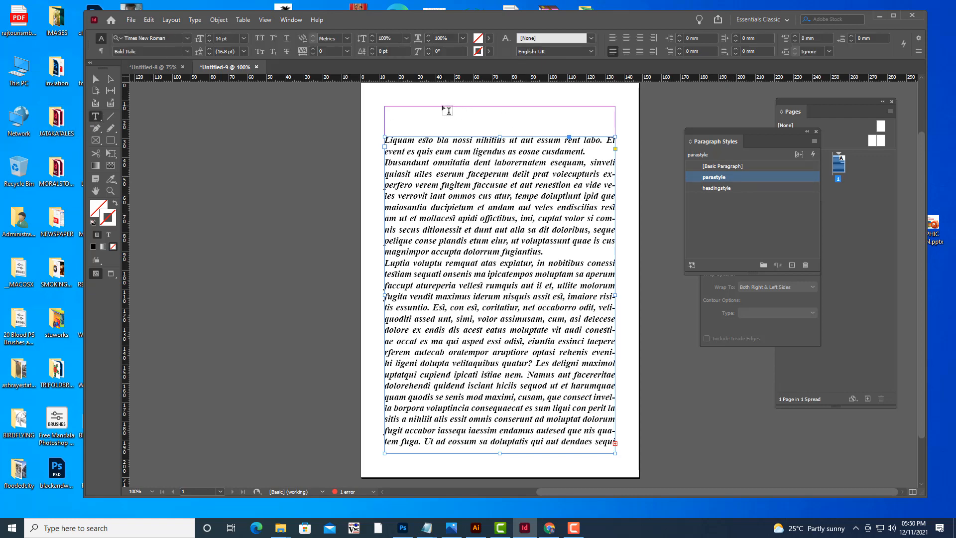
pyautogui.moveTo(442, 106); pyautogui.dragTo(561, 126)
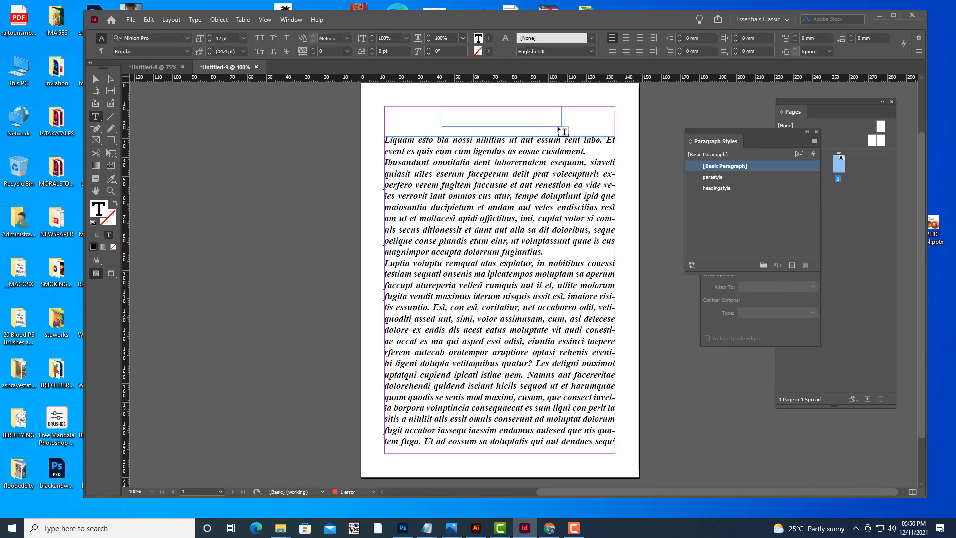
pyautogui.write('Newtons')
pyautogui.press('Left')
pyautogui.write('Law')
# Apply the headingstyle paragraph style to the Newton's Law heading frame.
pyautogui.click(95, 79)
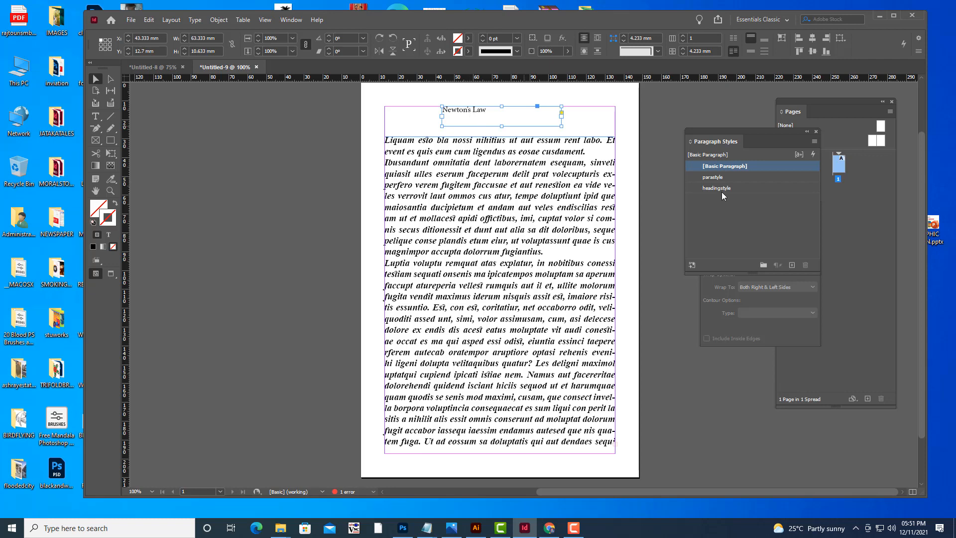
pyautogui.click(743, 189)
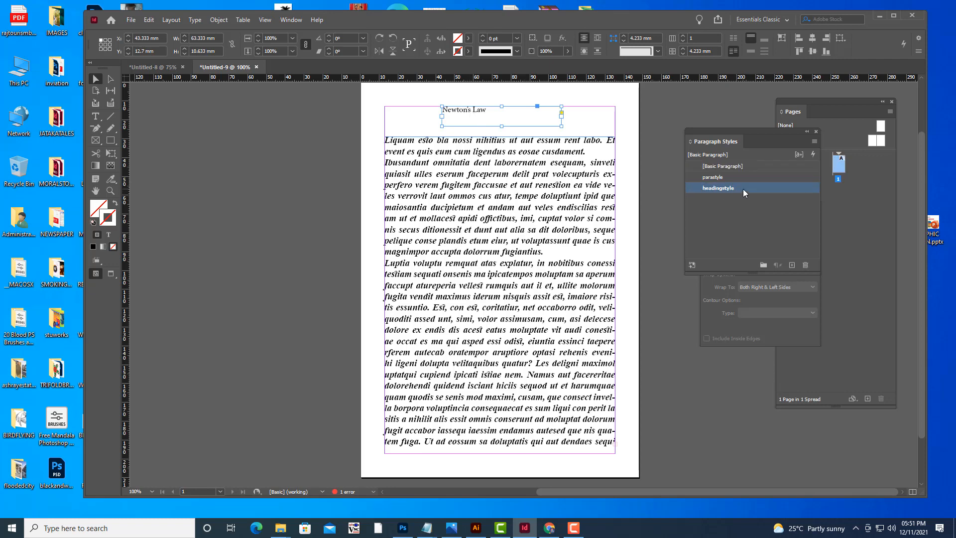
pyautogui.click(262, 107)
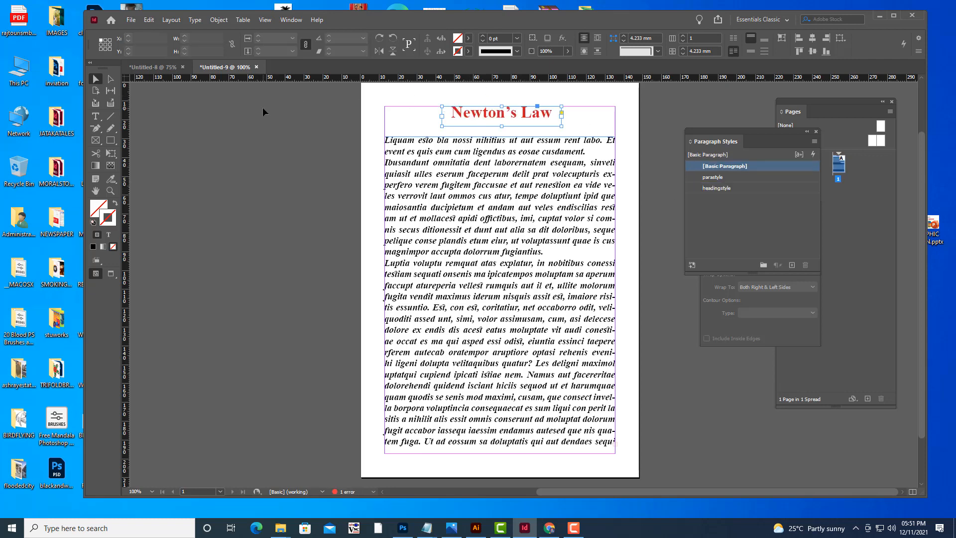
# Add a second page to the document.
pyautogui.press('w')
pyautogui.scroll(-2, 289, 130)
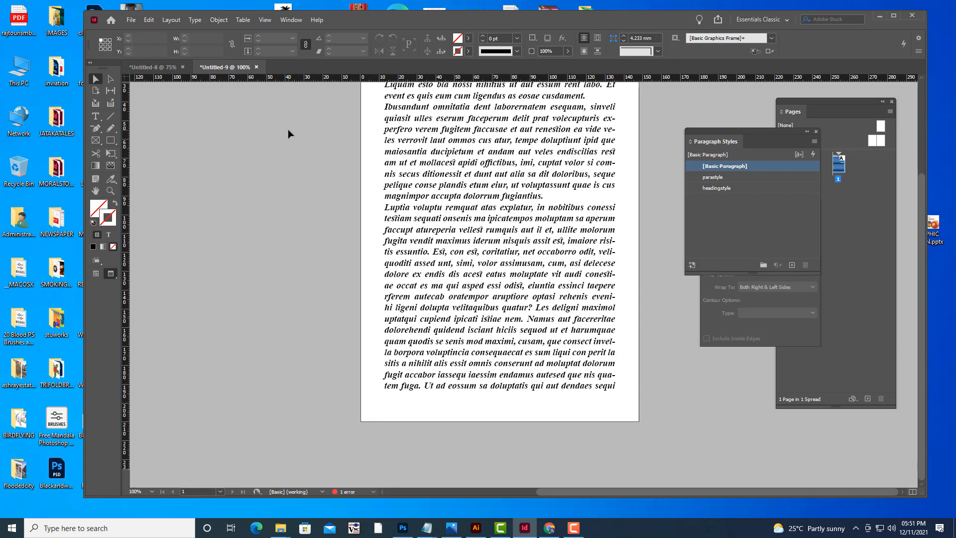
pyautogui.scroll(4, 288, 133)
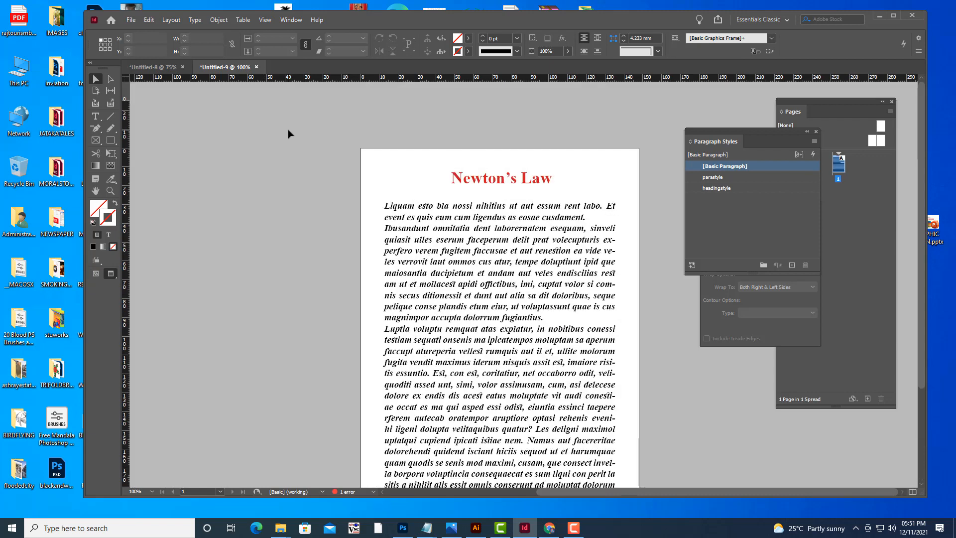
pyautogui.press('w')
pyautogui.scroll(-4, 288, 130)
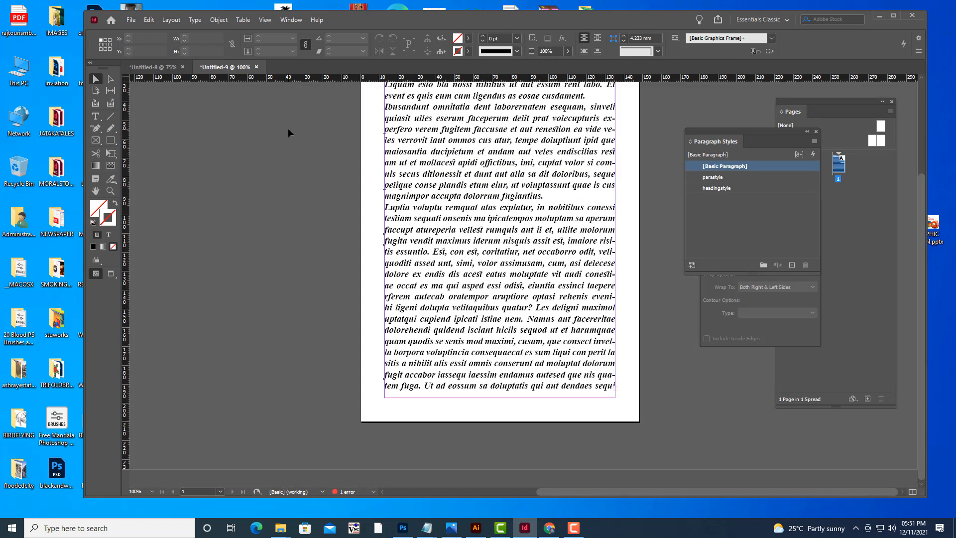
pyautogui.click(866, 201)
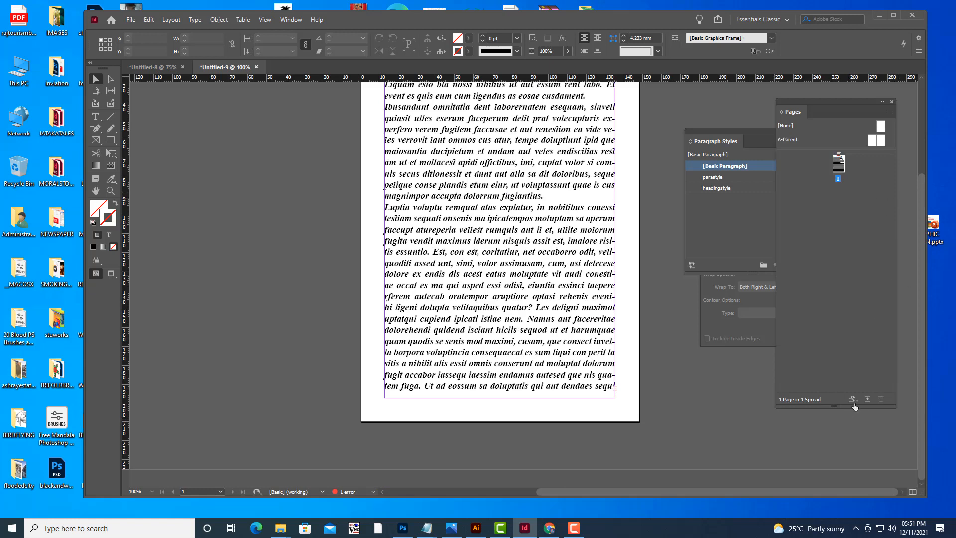
pyautogui.click(868, 400)
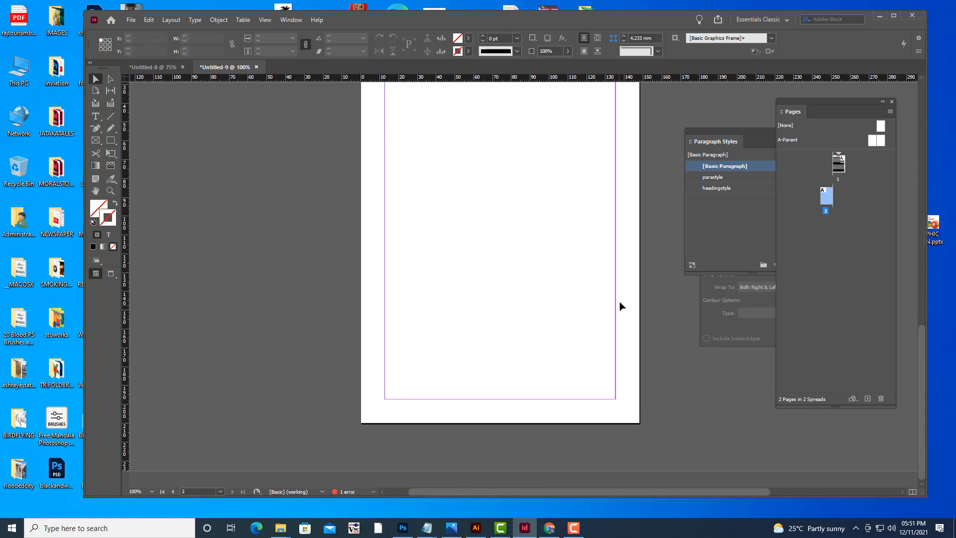
pyautogui.hotkey('ctrl', '-')
pyautogui.hotkey('ctrl', '-')
pyautogui.press('-')
pyautogui.hotkey('ctrl', '=')
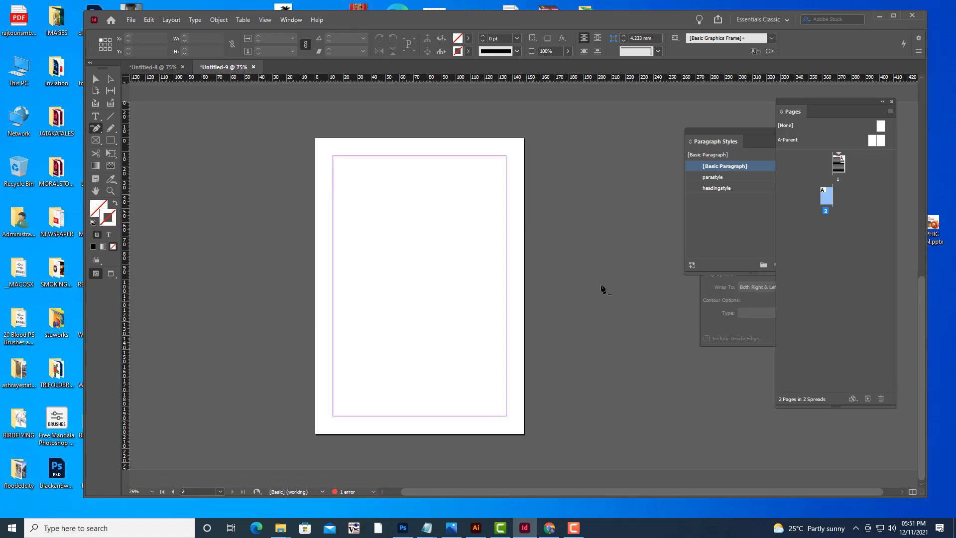
pyautogui.click(95, 116)
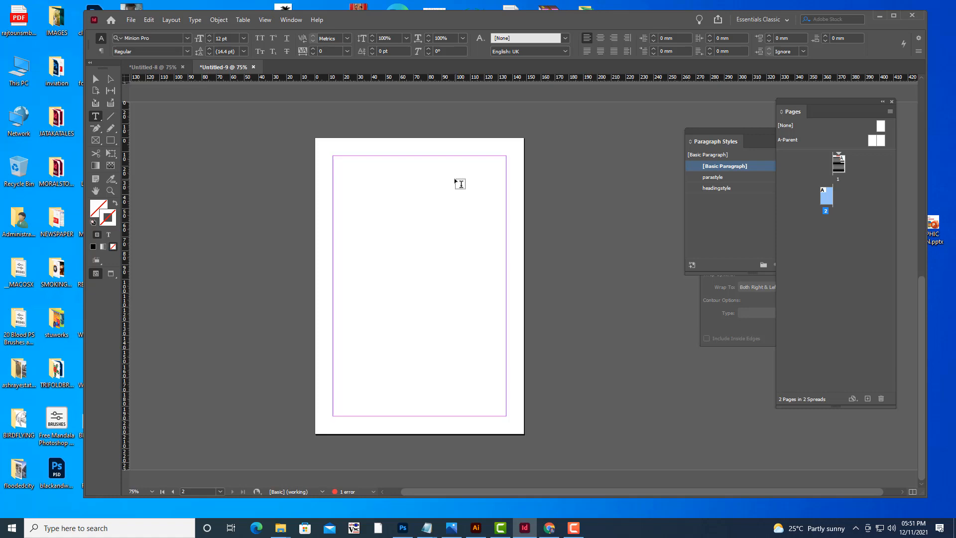
pyautogui.click(96, 79)
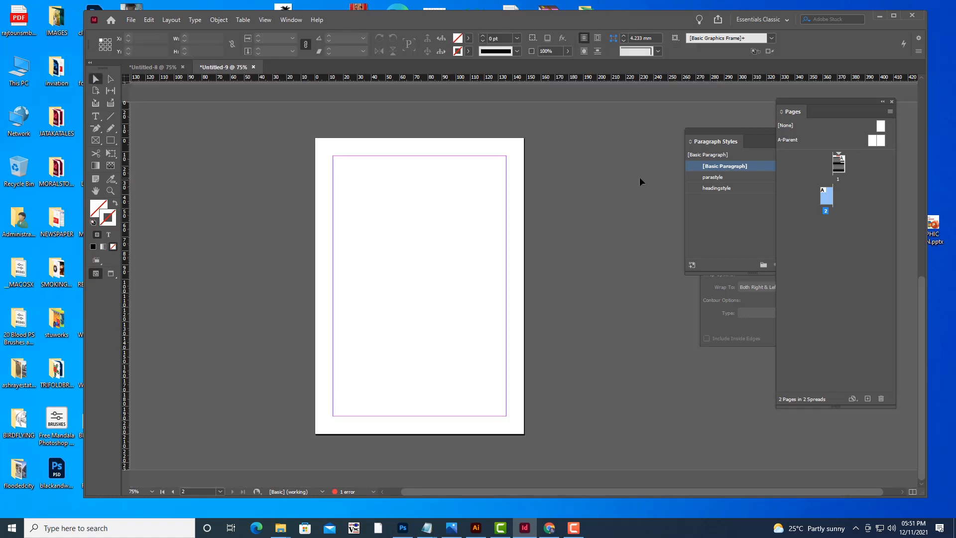
# Thread the overflow body text from page 1 into a new frame on page 2, about 123 x 67 mm.
pyautogui.scroll(5, 639, 178)
pyautogui.moveTo(724, 142); pyautogui.dragTo(848, 148)
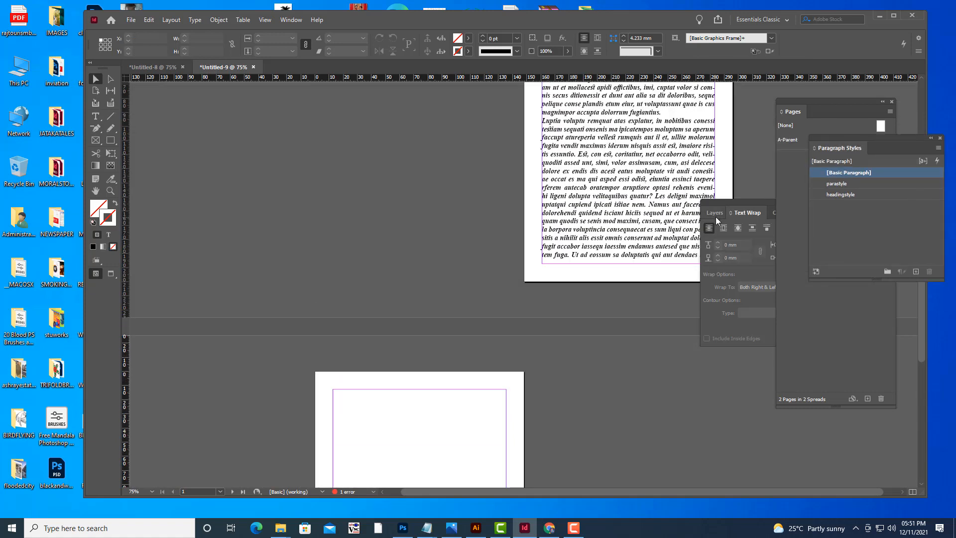
pyautogui.moveTo(735, 207); pyautogui.dragTo(807, 218)
pyautogui.scroll(-1, 730, 230)
pyautogui.scroll(-1, 731, 231)
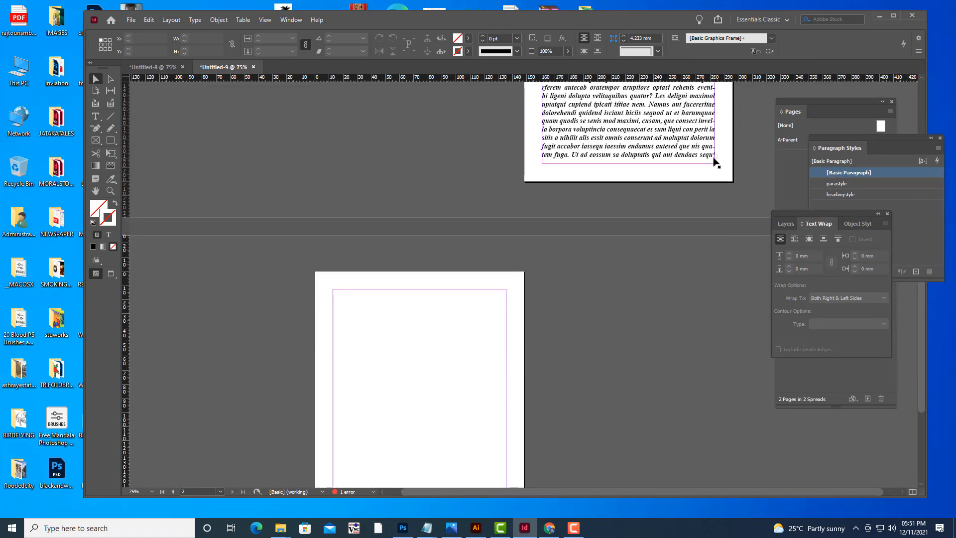
pyautogui.click(714, 159)
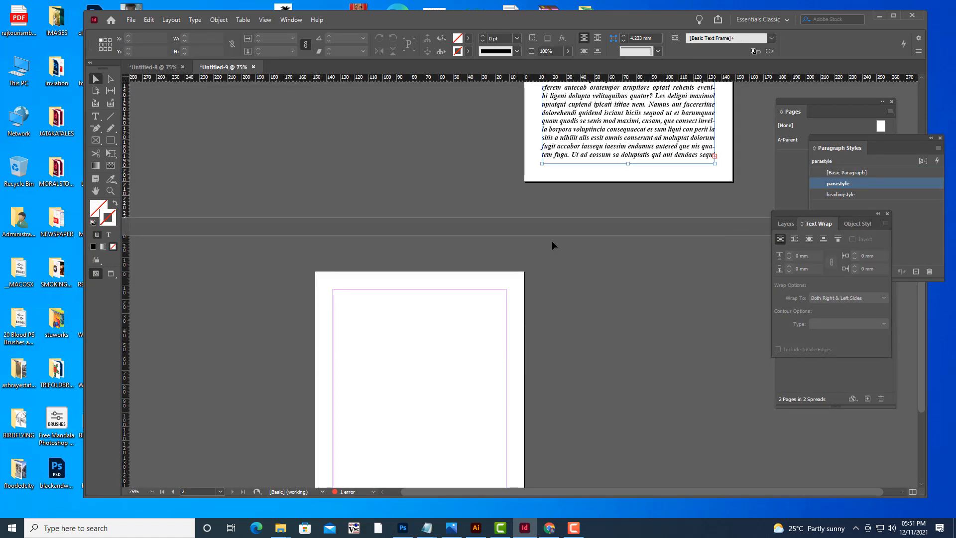
pyautogui.click(714, 156)
pyautogui.scroll(-2, 438, 259)
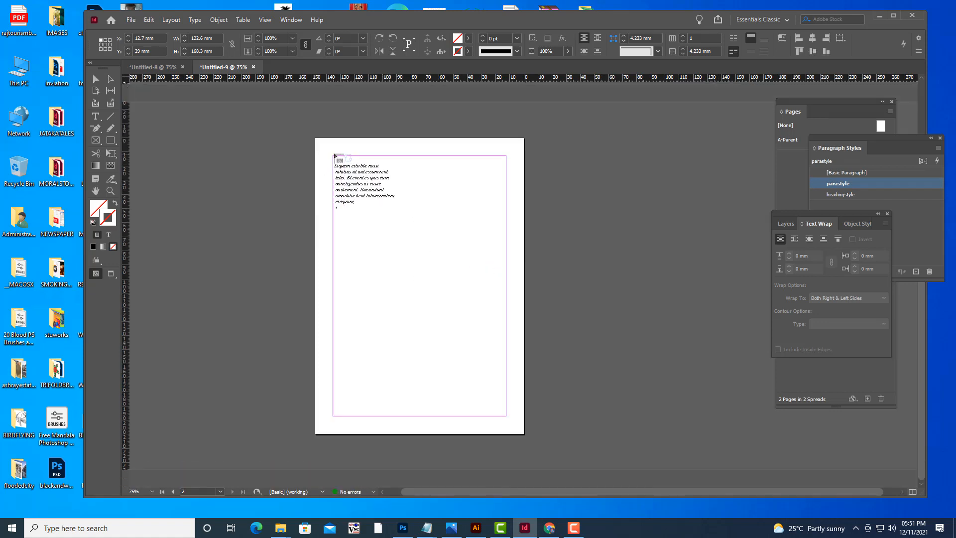
pyautogui.moveTo(333, 156); pyautogui.dragTo(506, 416)
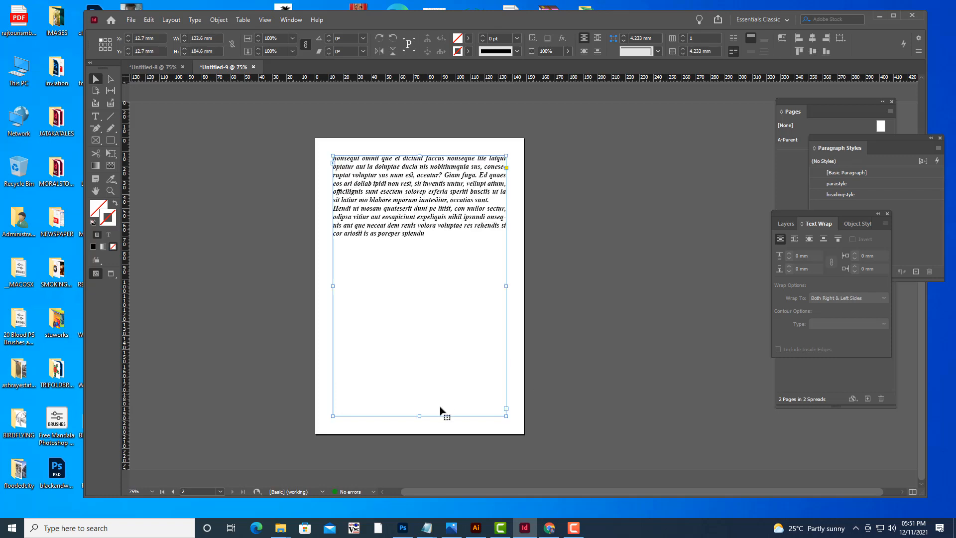
pyautogui.moveTo(420, 415); pyautogui.dragTo(427, 289)
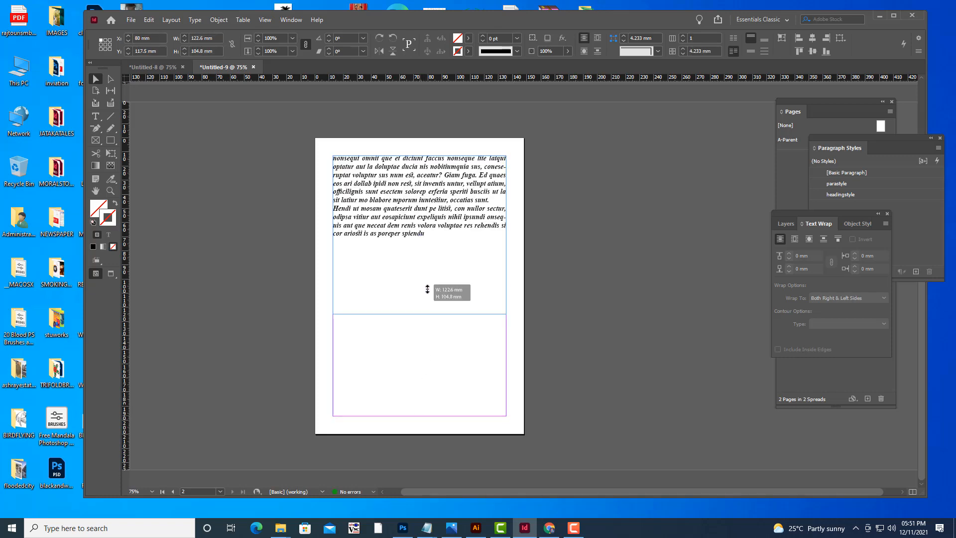
# Add a third page to the document as a new spread page.
pyautogui.click(624, 283)
pyautogui.press('w')
pyautogui.press('w')
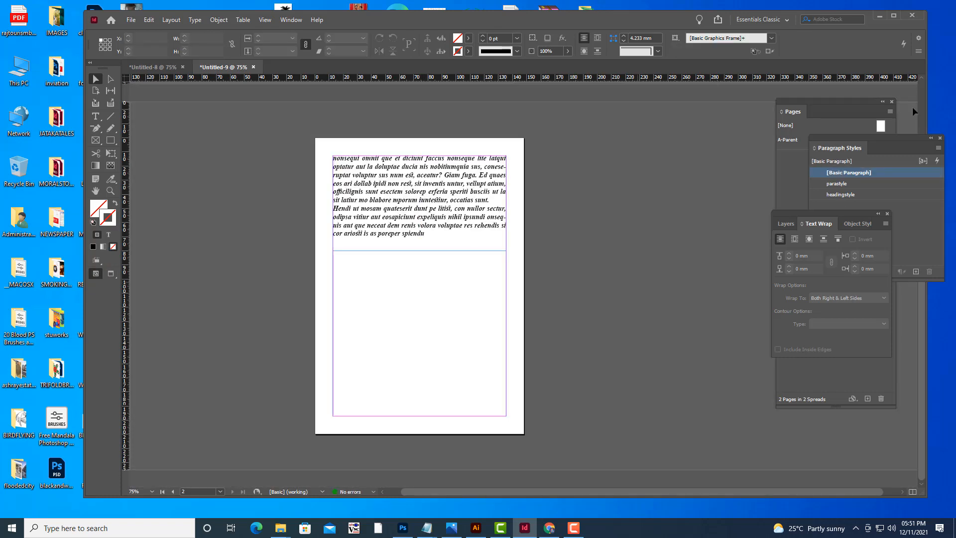
pyautogui.click(809, 102)
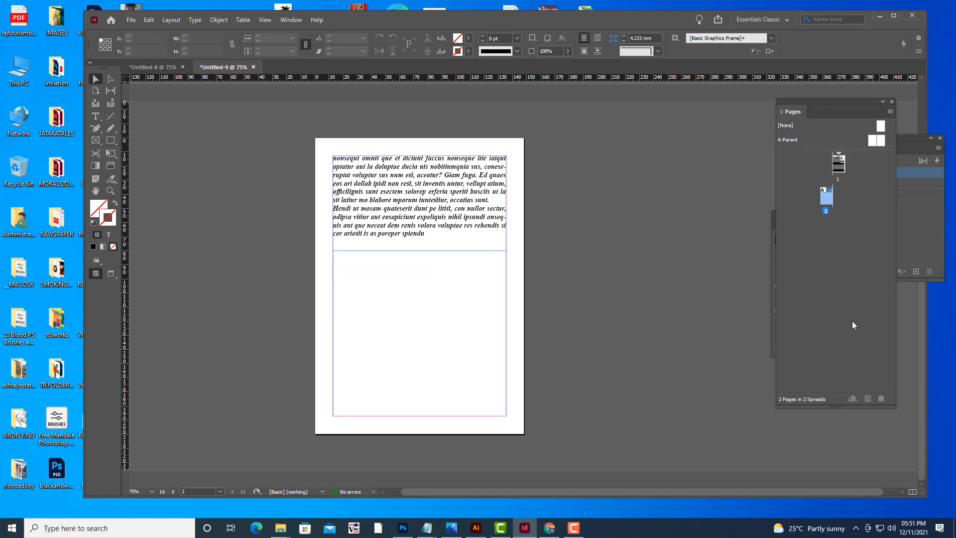
pyautogui.click(867, 398)
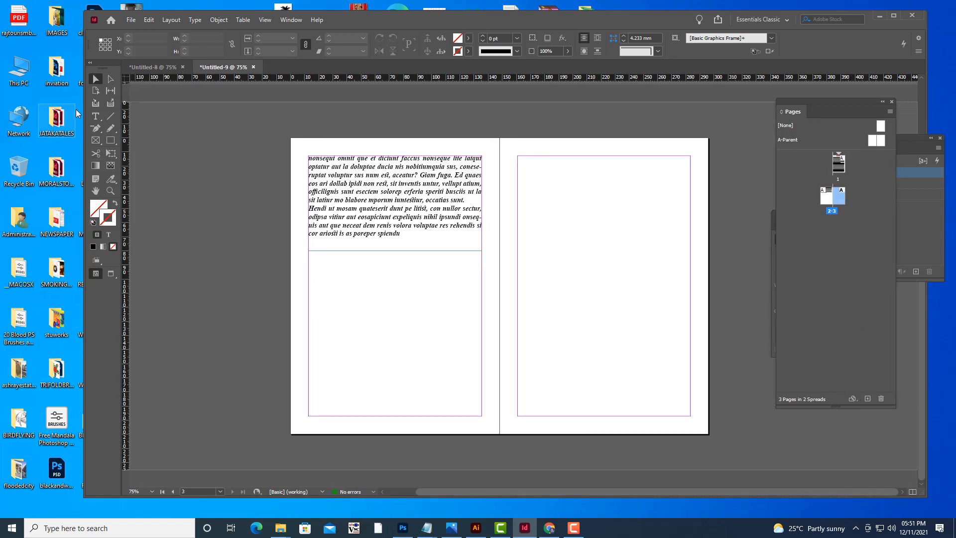
# Draw a heading text frame about 69 x 15 mm at the top of page 3 and enter Boyle's Law.
pyautogui.click(95, 116)
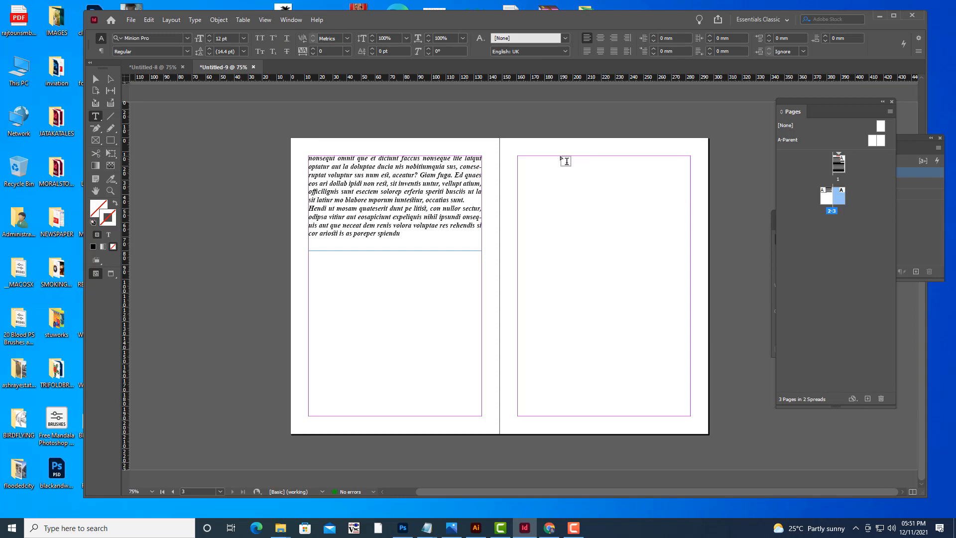
pyautogui.moveTo(556, 155); pyautogui.dragTo(653, 176)
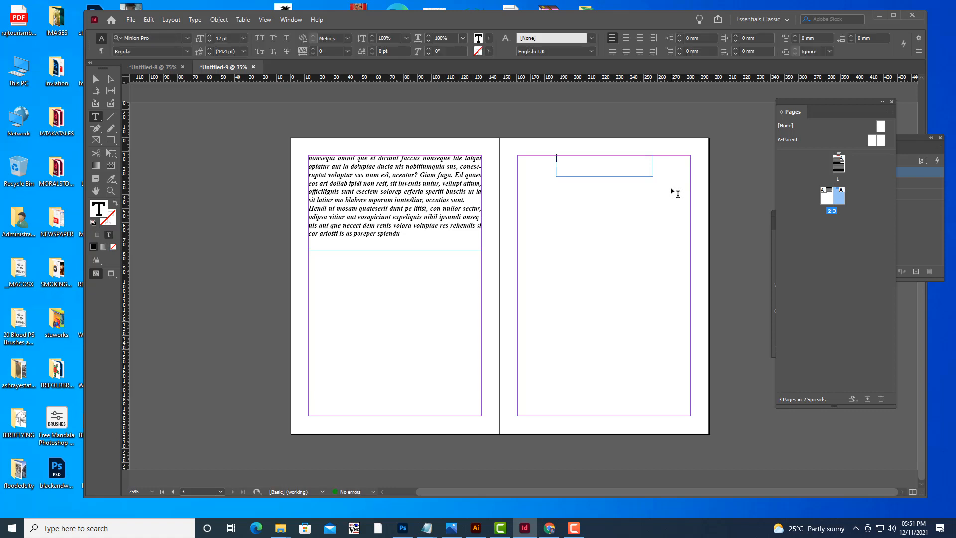
pyautogui.write('Boyle')
pyautogui.write("'s Law")
# Apply the headingstyle paragraph style to the Boyle's Law heading frame.
pyautogui.click(95, 79)
pyautogui.click(593, 174)
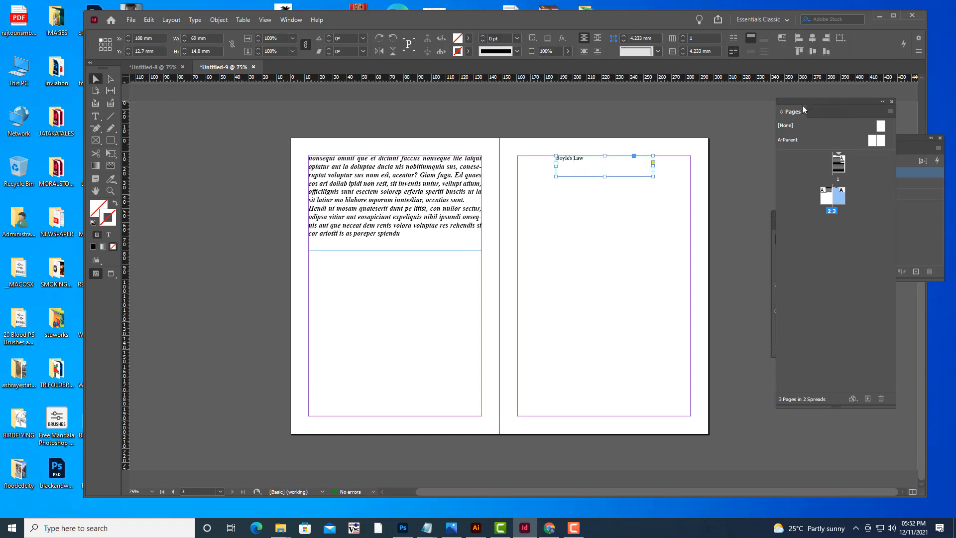
pyautogui.moveTo(810, 100); pyautogui.dragTo(752, 245)
pyautogui.moveTo(830, 137); pyautogui.dragTo(756, 106)
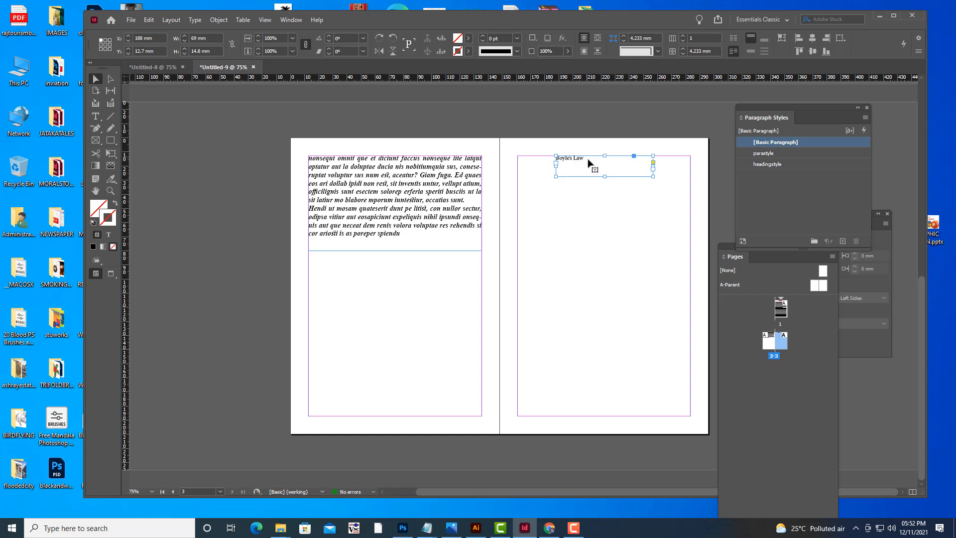
pyautogui.click(790, 165)
pyautogui.click(653, 125)
pyautogui.press('w')
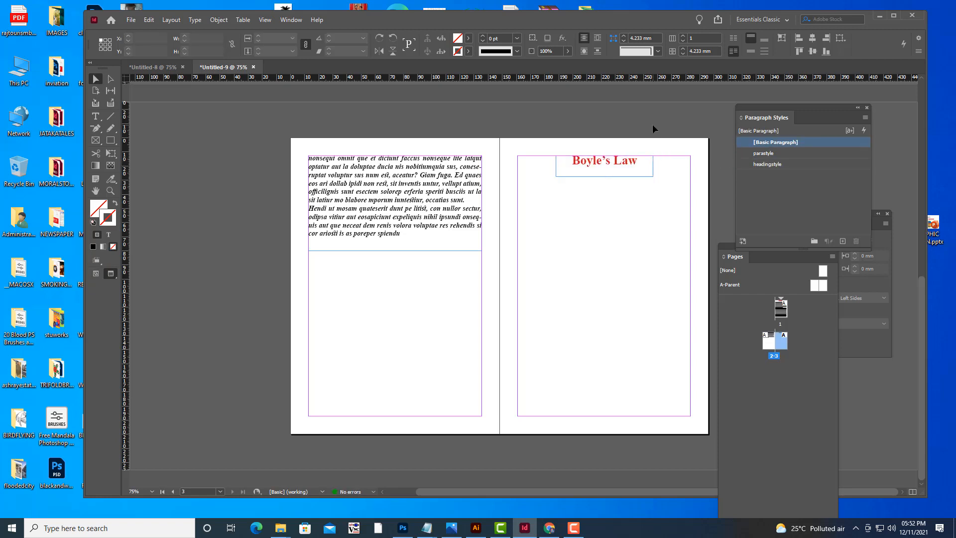
pyautogui.press('w')
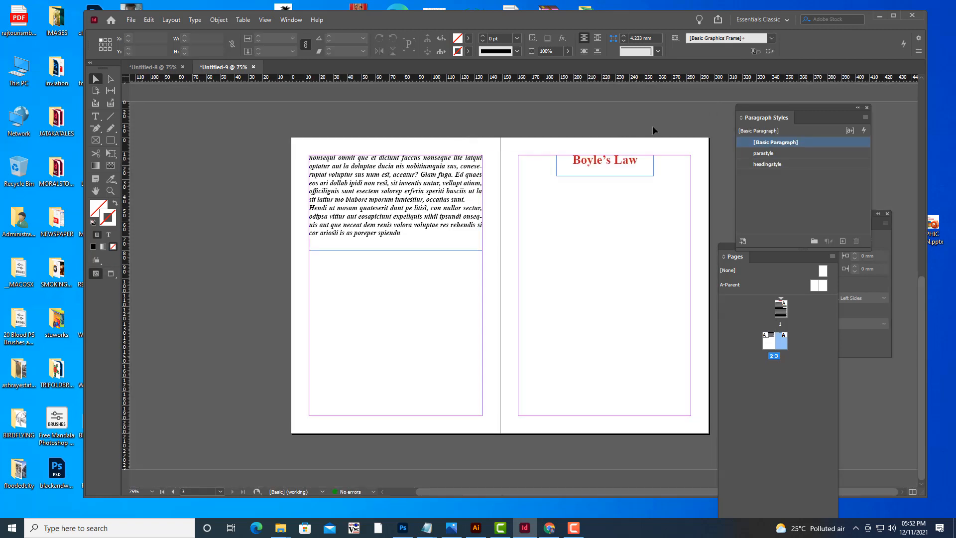
# Draw a body text frame below the Boyle's Law heading filling the rest of page 3's margins.
pyautogui.click(731, 249)
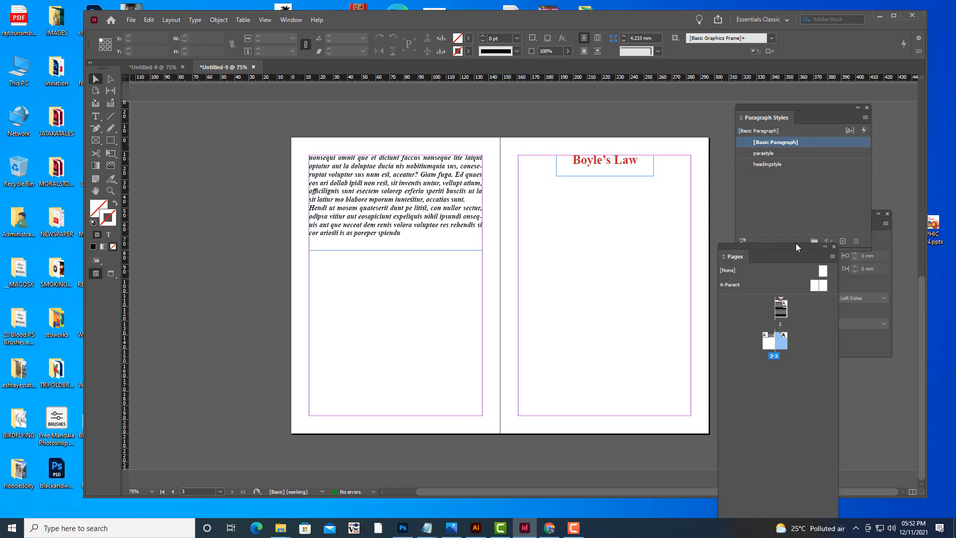
pyautogui.moveTo(796, 245); pyautogui.dragTo(885, 235)
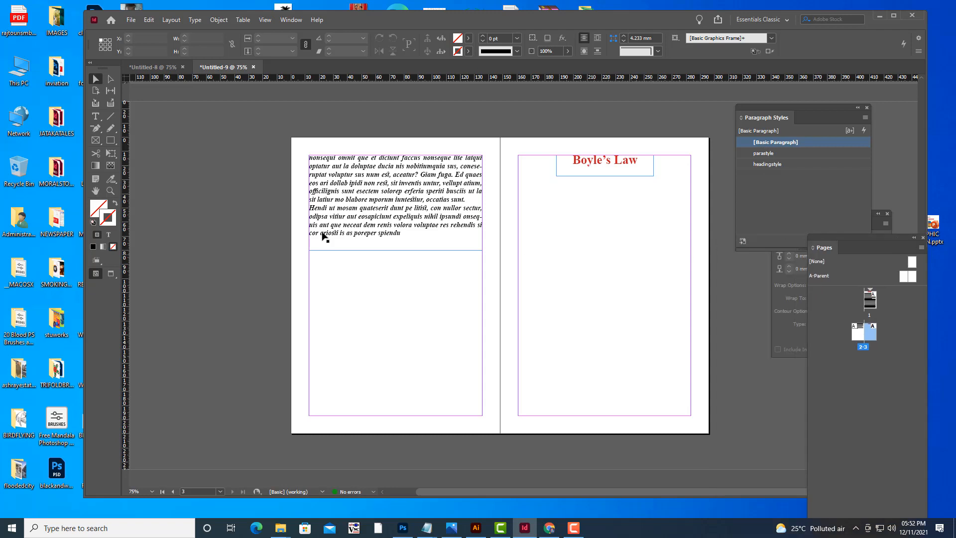
pyautogui.click(96, 118)
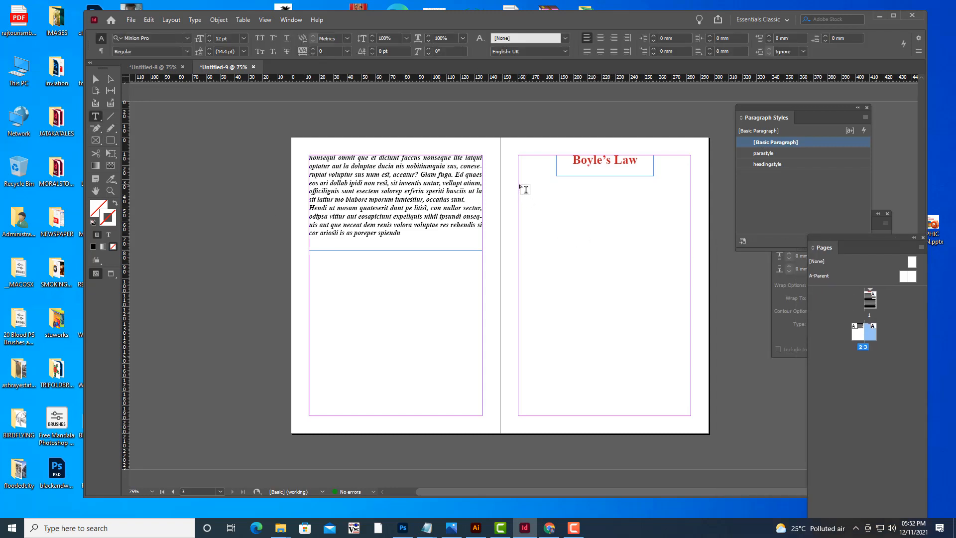
pyautogui.moveTo(518, 181); pyautogui.dragTo(694, 416)
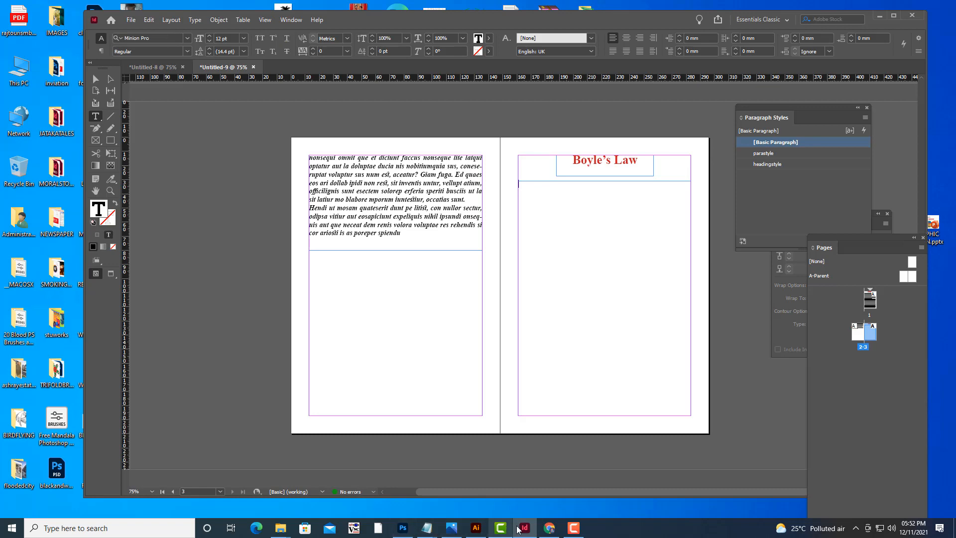
# Switch to the browser and search Wikipedia for boyles law.
pyautogui.click(545, 529)
pyautogui.click(849, 66)
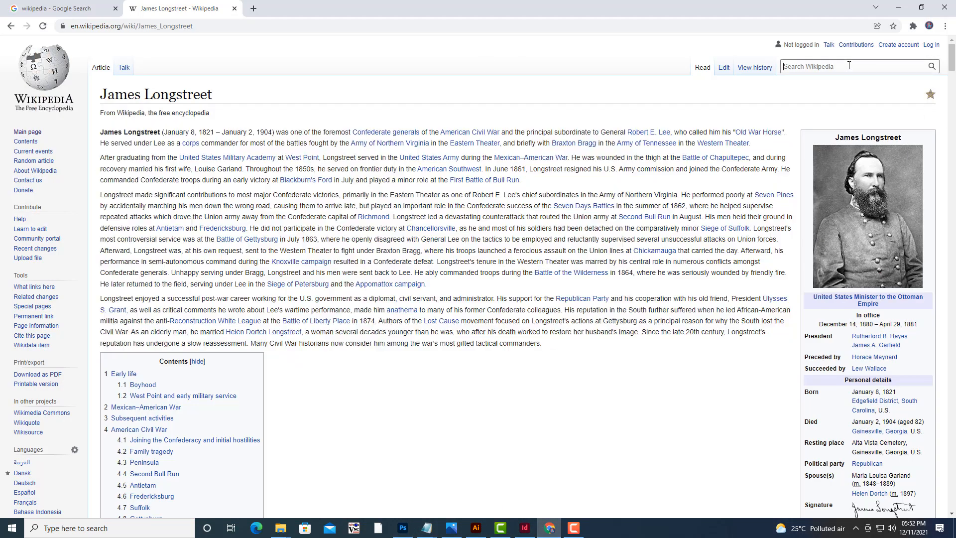
pyautogui.write('boy')
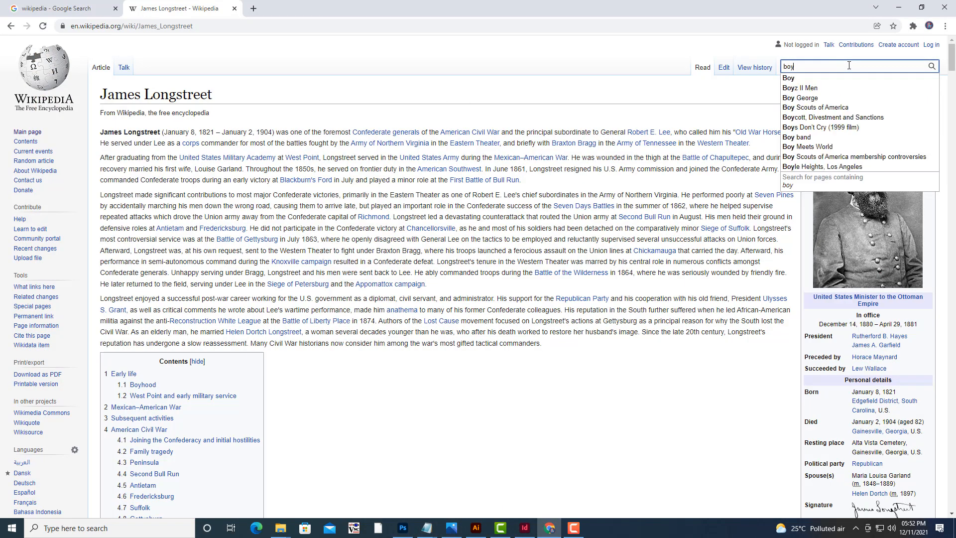
pyautogui.write('les law')
pyautogui.press('Return')
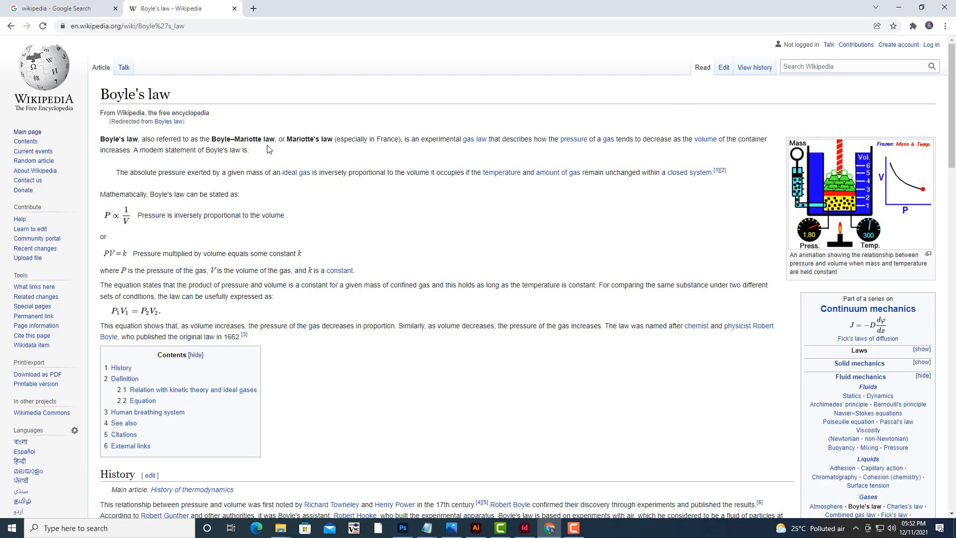
# Scroll through the Boyle's law article to examine its sections.
pyautogui.scroll(-6, 360, 196)
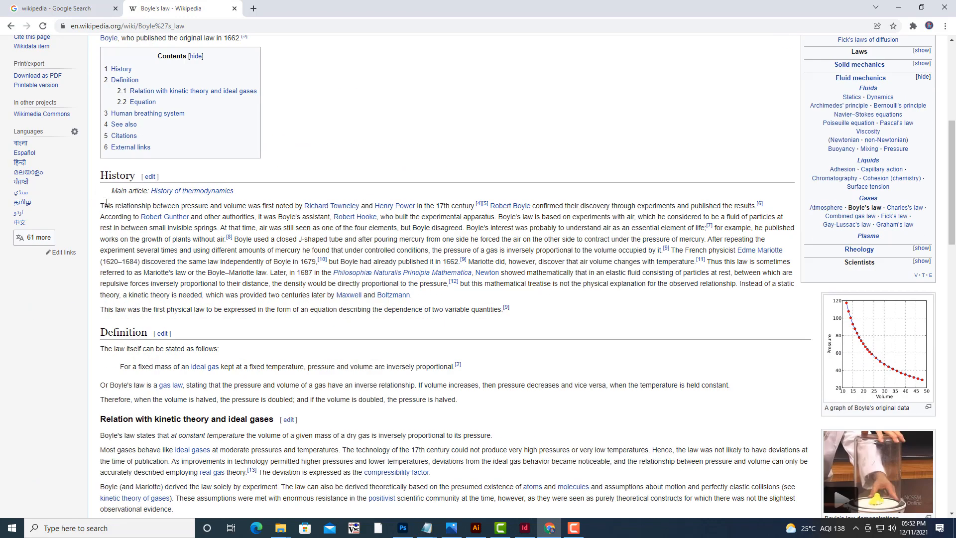
pyautogui.scroll(-5, 168, 222)
pyautogui.moveTo(101, 185); pyautogui.dragTo(634, 495)
pyautogui.scroll(-12, 386, 338)
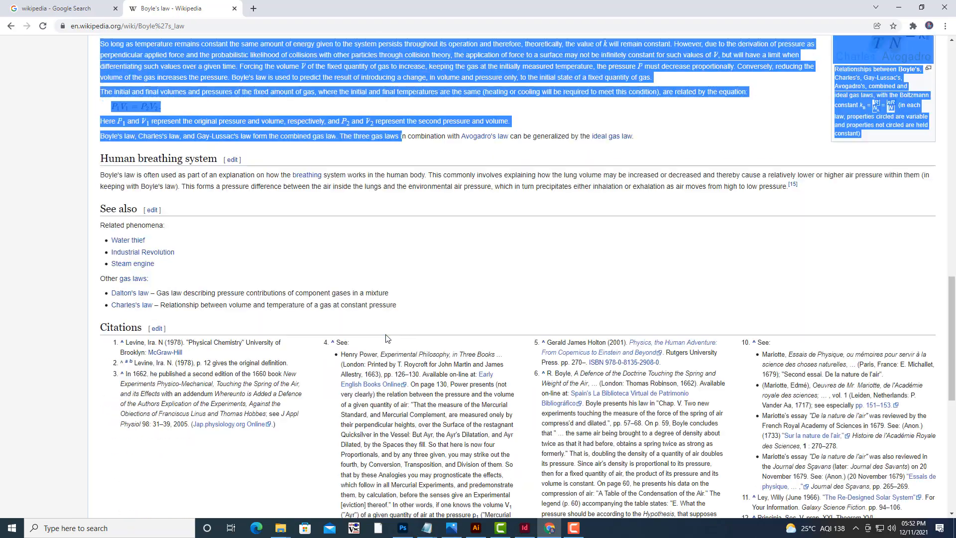
pyautogui.scroll(20, 386, 338)
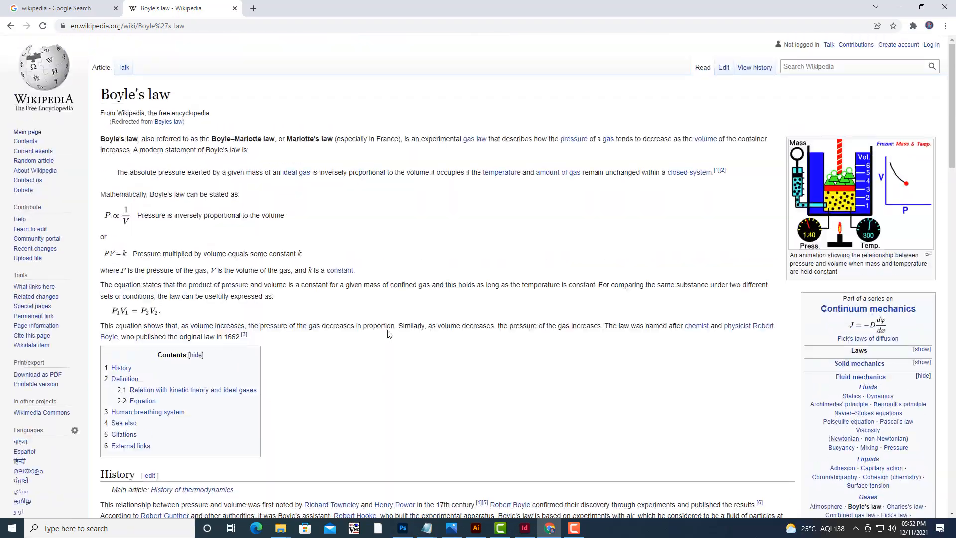
pyautogui.scroll(-6, 374, 311)
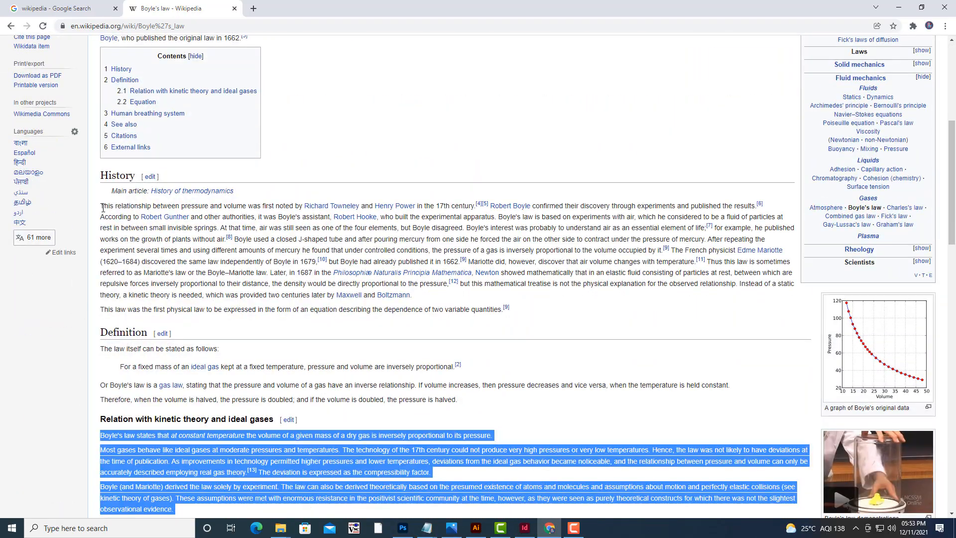
# Copy the History section paragraphs of the Boyle's law article and return to the document.
pyautogui.moveTo(103, 206); pyautogui.dragTo(586, 328)
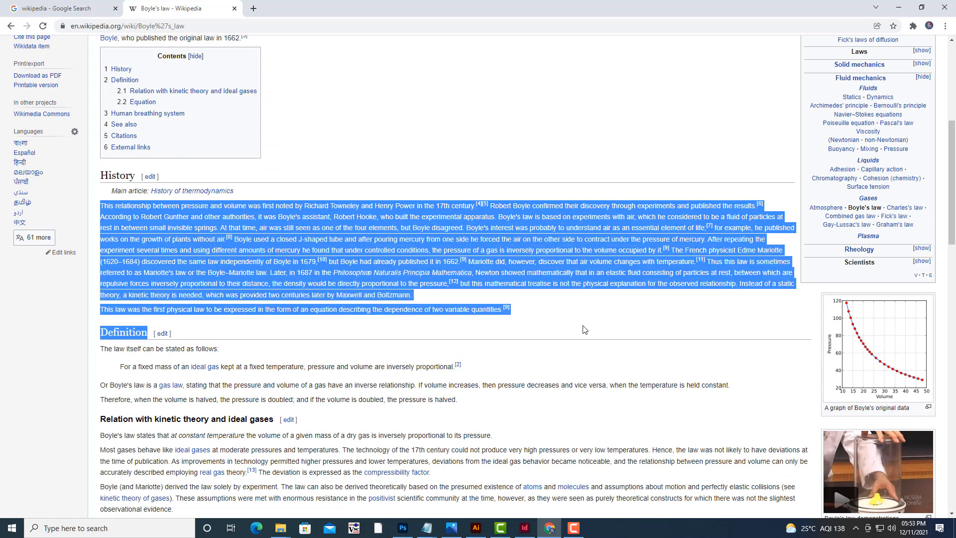
pyautogui.rightClick(536, 272)
pyautogui.click(545, 278)
pyautogui.click(905, 9)
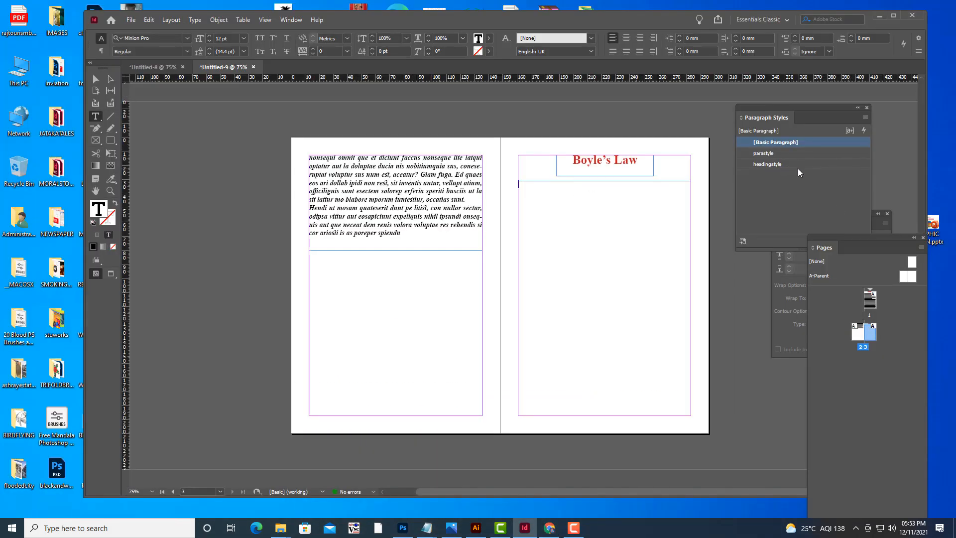
# Paste the copied text into page 3's body frame using the parastyle paragraph style.
pyautogui.click(801, 154)
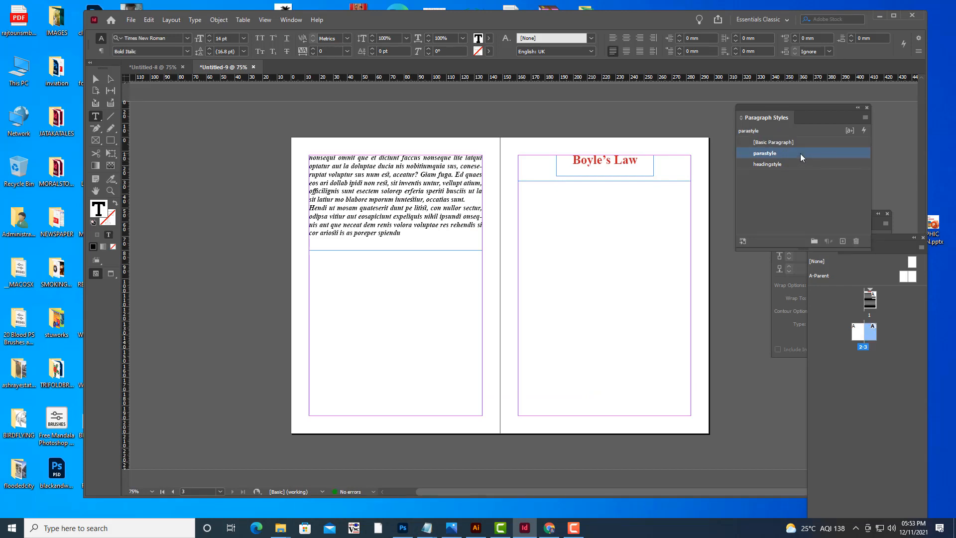
pyautogui.hotkey('ctrl', 'v')
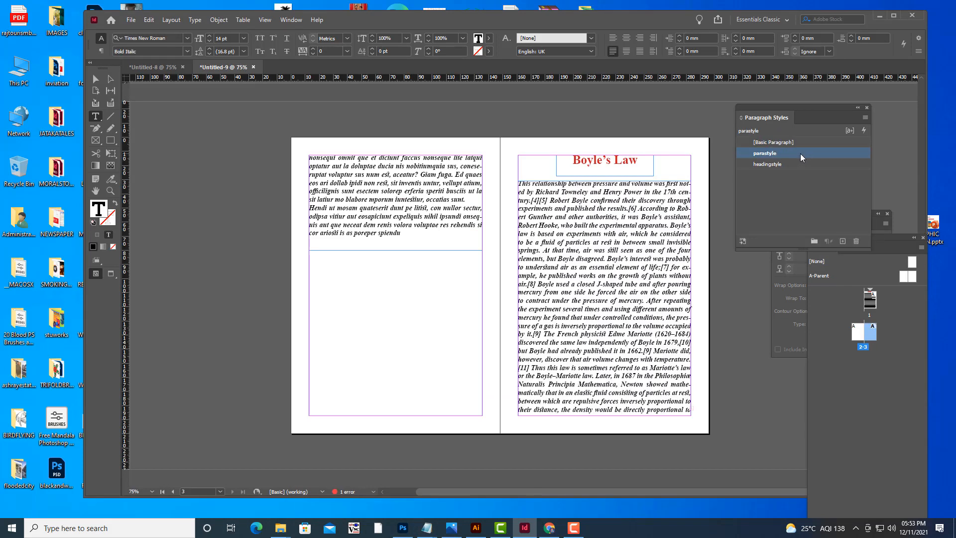
pyautogui.press('Escape')
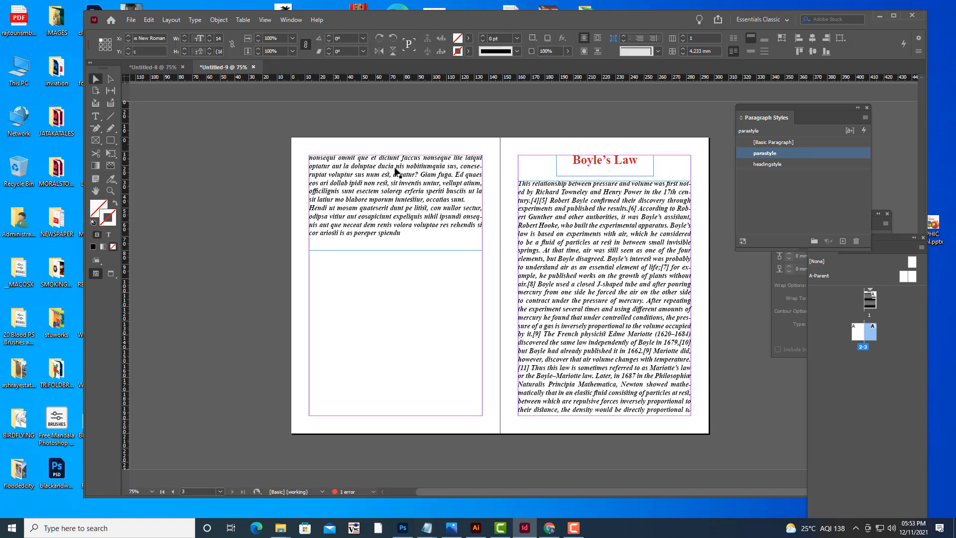
pyautogui.hotkey('ctrl', '-')
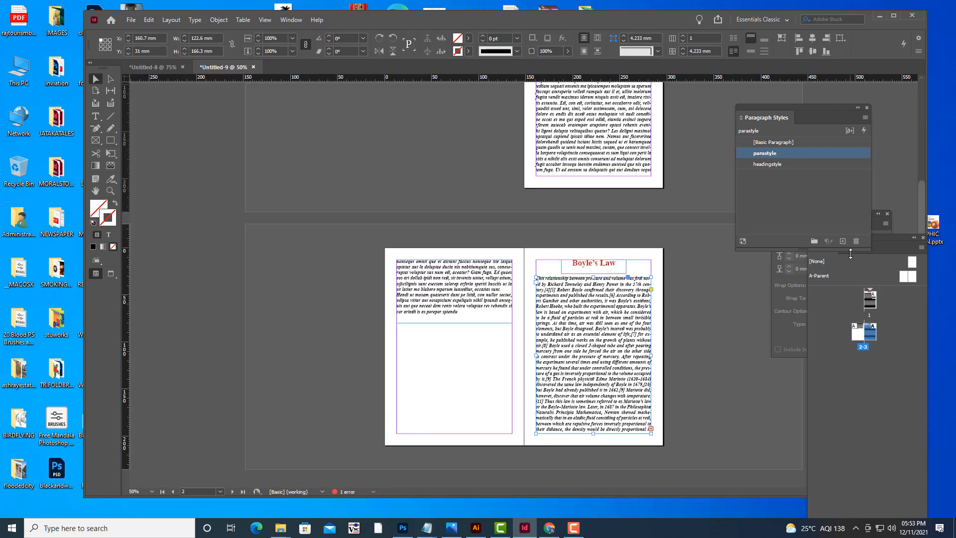
# Add a fourth page to the document from the Pages panel.
pyautogui.moveTo(887, 241); pyautogui.dragTo(867, 148)
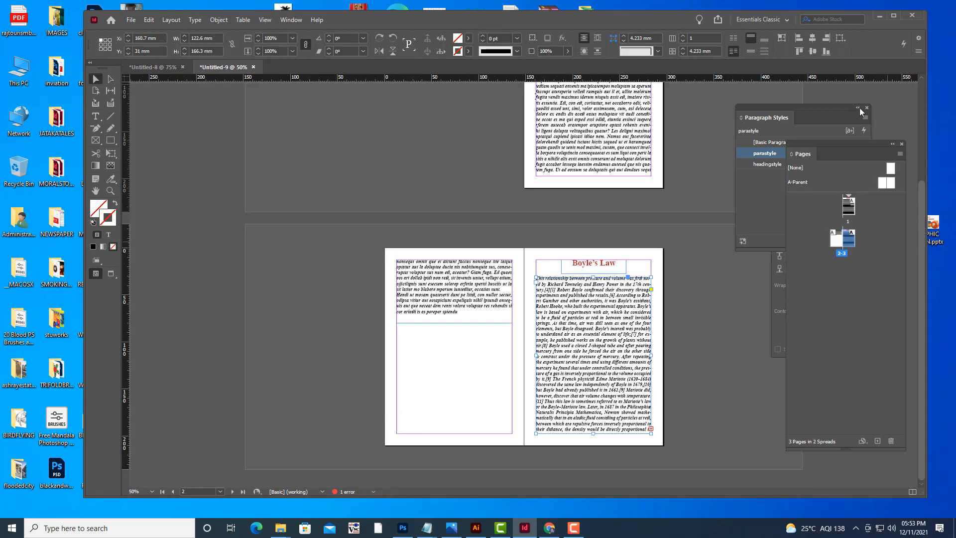
pyautogui.moveTo(860, 111); pyautogui.dragTo(859, 114)
pyautogui.click(869, 405)
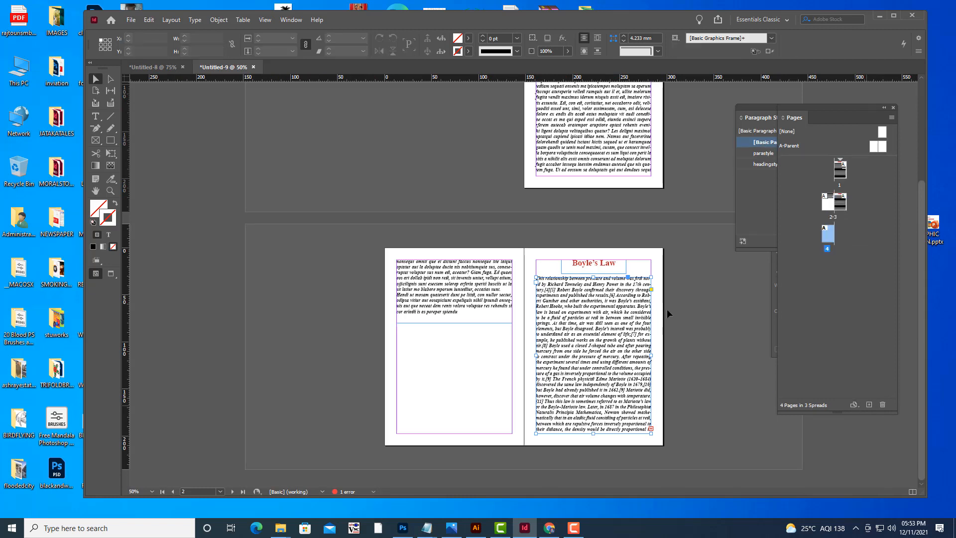
# Thread the overset text from page 3's body frame into a new text frame drawn across page 4's margins.
pyautogui.click(653, 174)
pyautogui.click(651, 172)
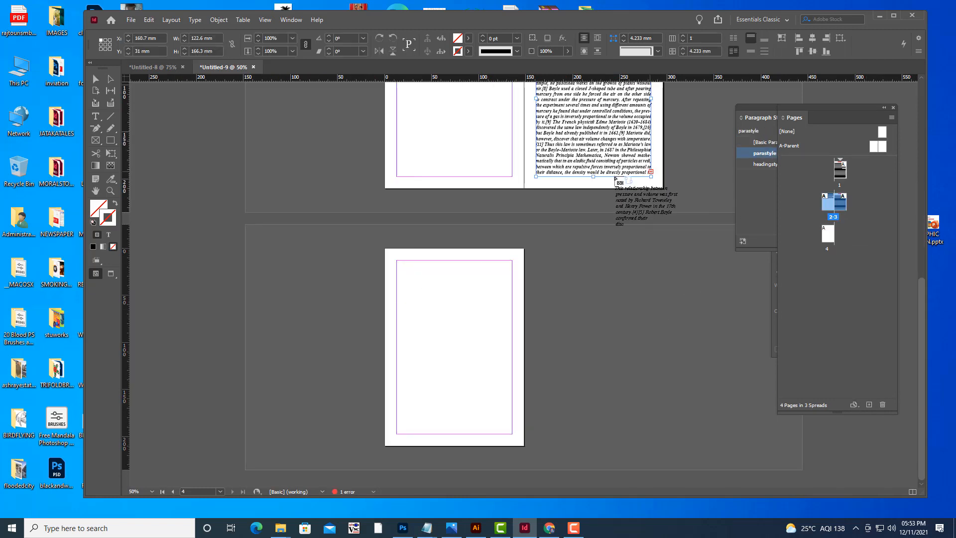
pyautogui.click(398, 262)
pyautogui.hotkey('ctrl', 'z')
pyautogui.moveTo(397, 261); pyautogui.dragTo(512, 433)
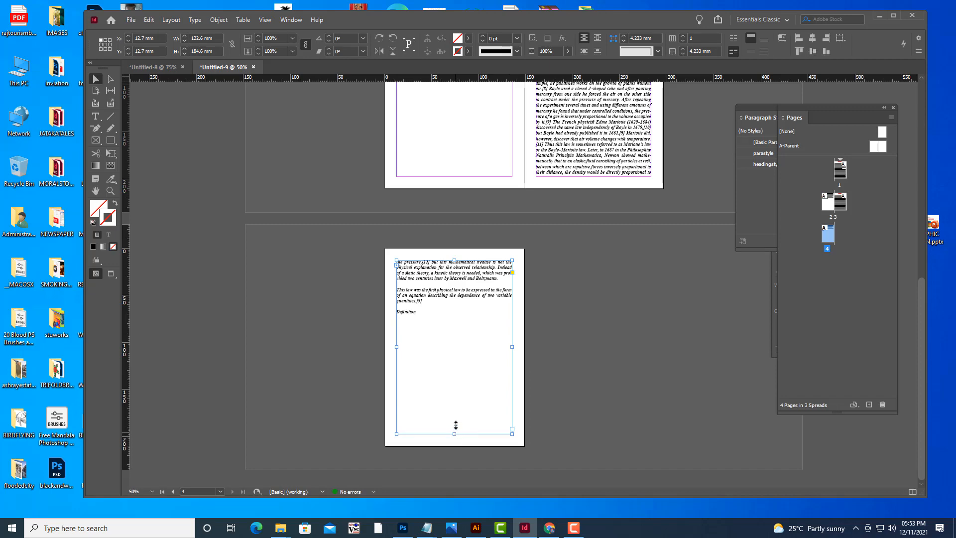
# Shorten the page 4 text frame so its bottom edge sits just below the text.
pyautogui.moveTo(455, 434); pyautogui.dragTo(455, 326)
pyautogui.click(613, 325)
# Toggle preview mode and review the spreads with their headings and body text.
pyautogui.press('w')
pyautogui.scroll(10, 615, 324)
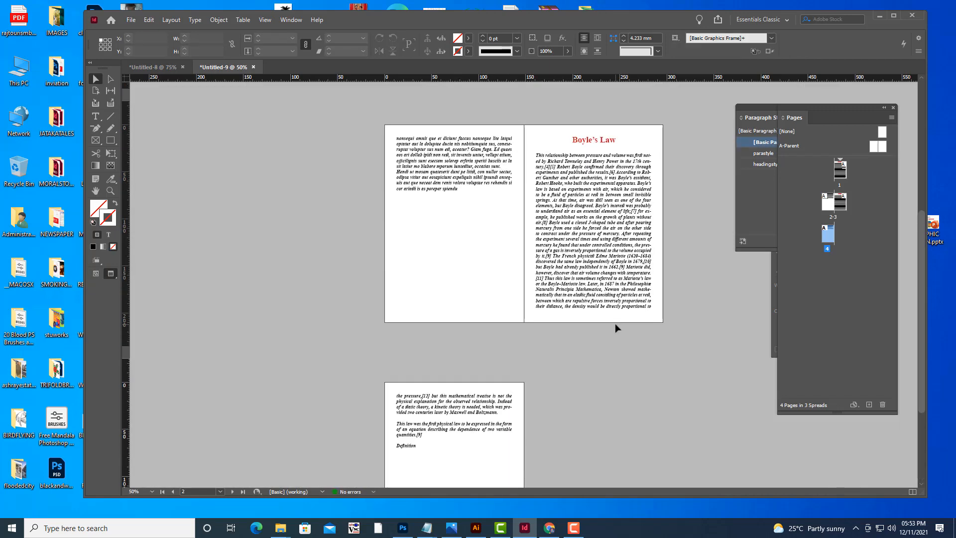
pyautogui.scroll(1, 643, 329)
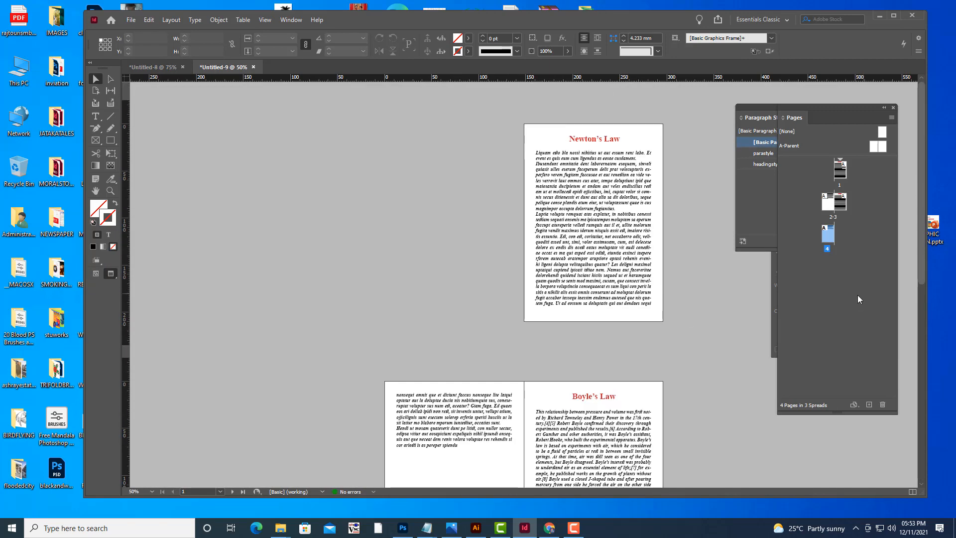
pyautogui.scroll(-6, 679, 279)
pyautogui.press('w')
pyautogui.press('w')
pyautogui.press('w')
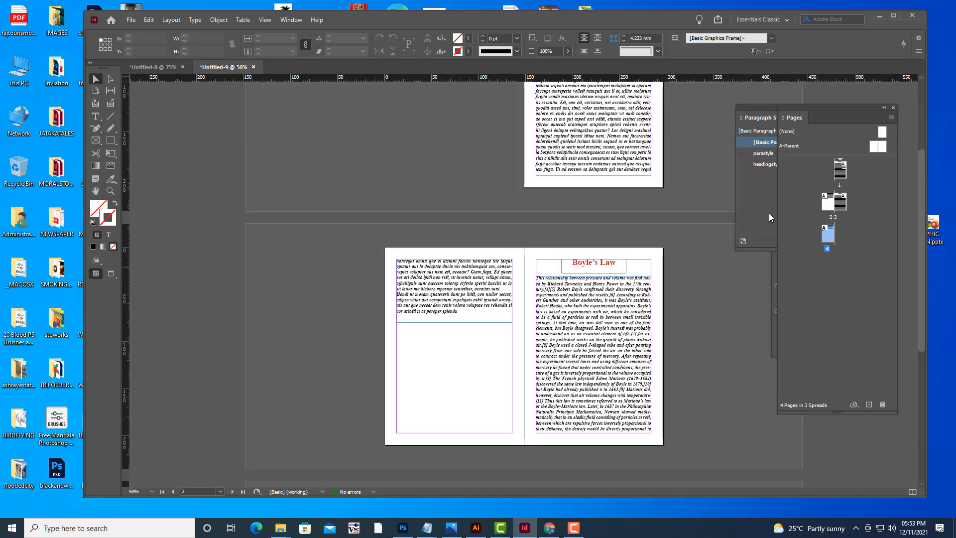
pyautogui.moveTo(748, 109); pyautogui.dragTo(723, 114)
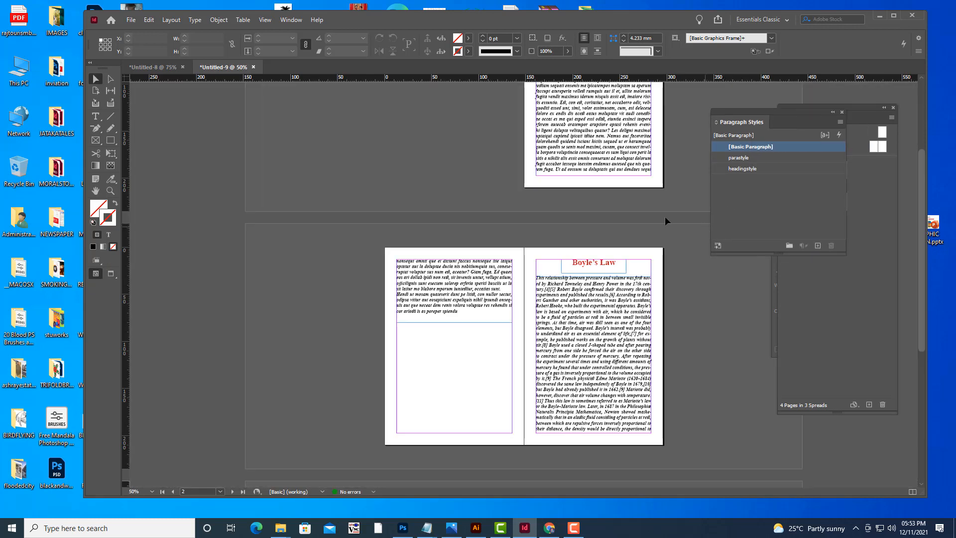
pyautogui.scroll(5, 665, 216)
pyautogui.press('w')
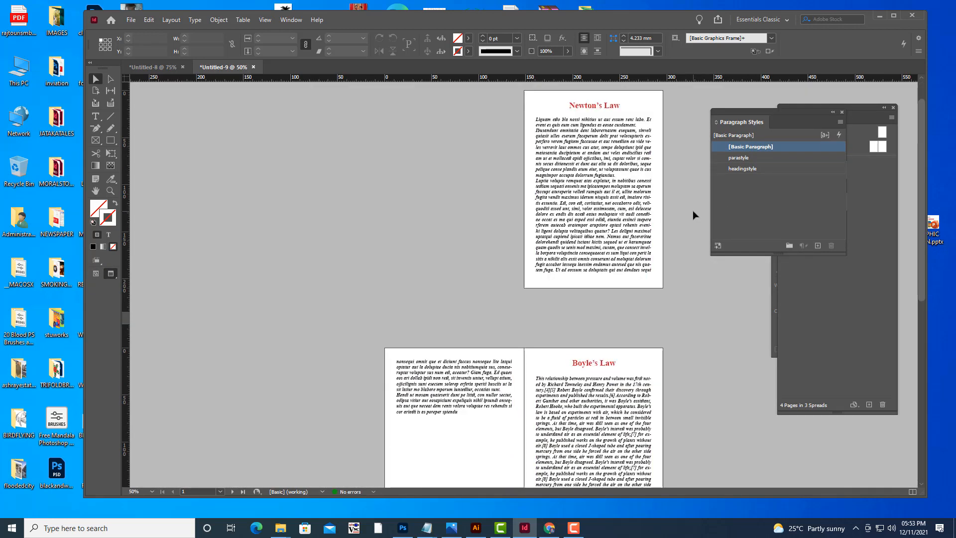
pyautogui.scroll(-2, 693, 213)
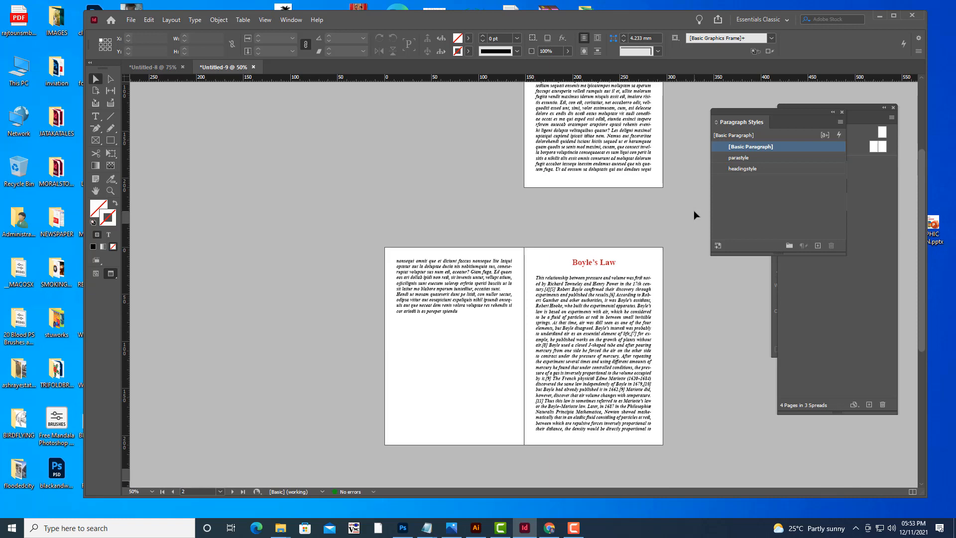
pyautogui.press('w')
# Zoom in and scroll through the pages to inspect the styled text in detail.
pyautogui.hotkey('ctrl', '=')
pyautogui.hotkey('ctrl', '=')
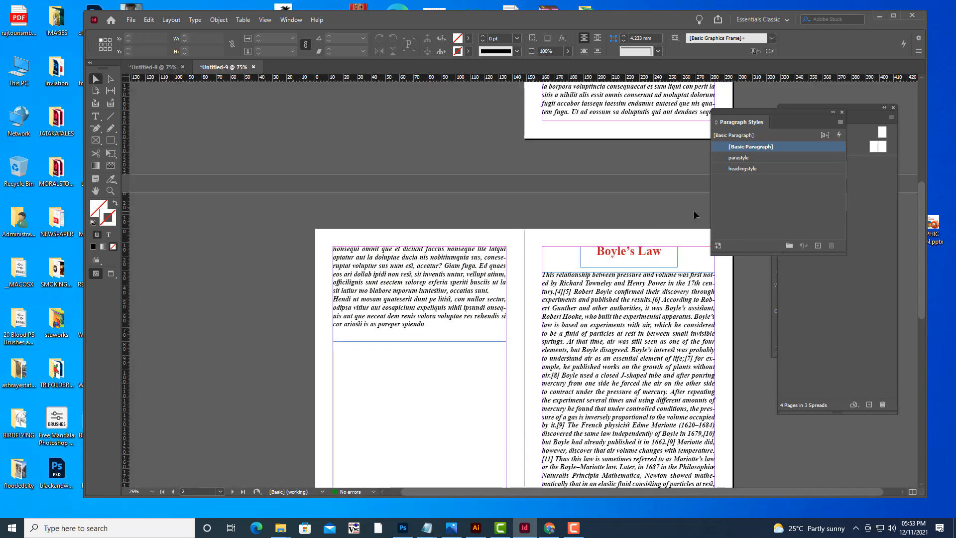
pyautogui.scroll(10, 620, 164)
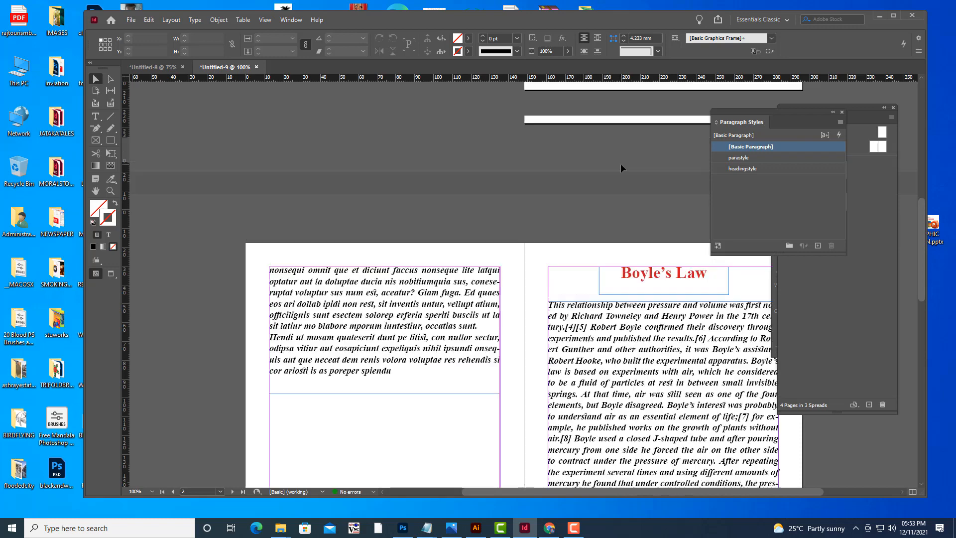
pyautogui.scroll(-10, 621, 166)
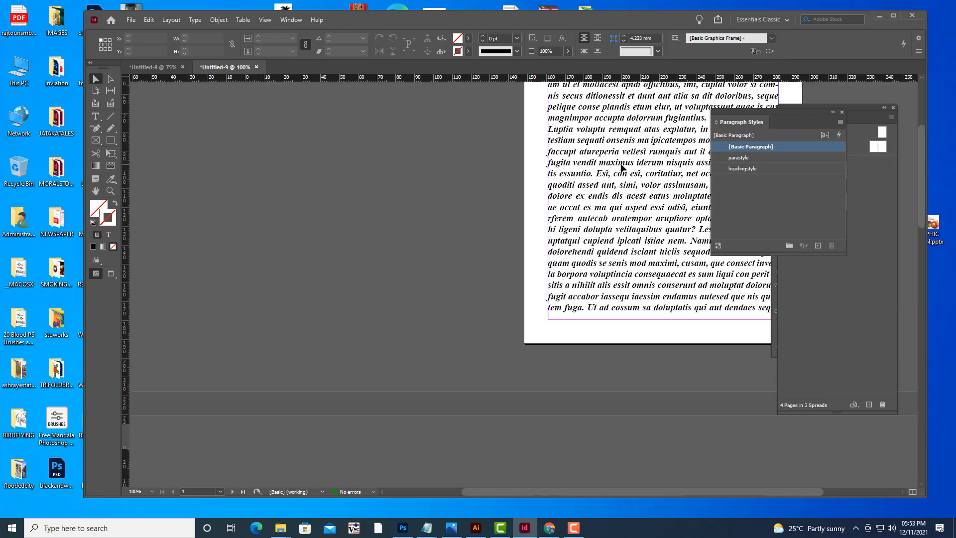
pyautogui.scroll(-5, 621, 168)
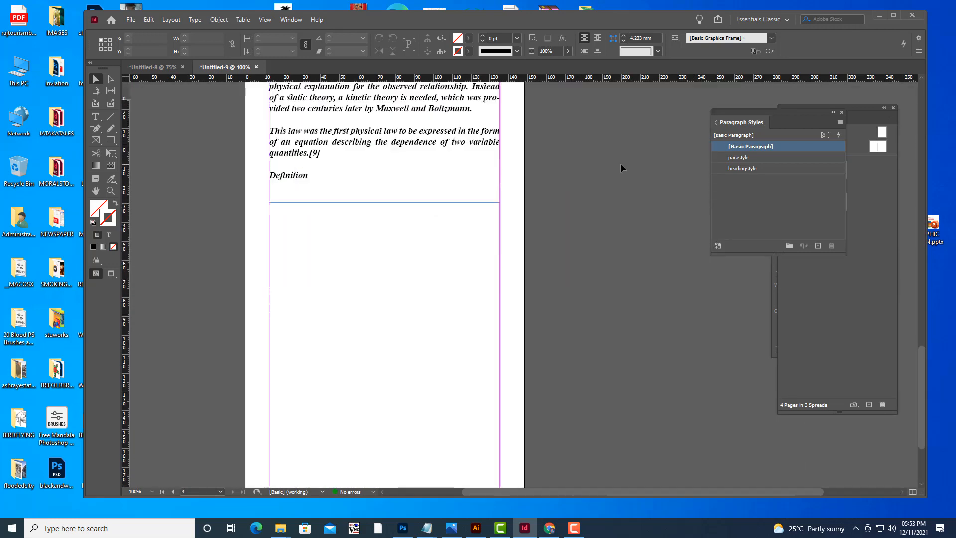
pyautogui.scroll(6, 653, 166)
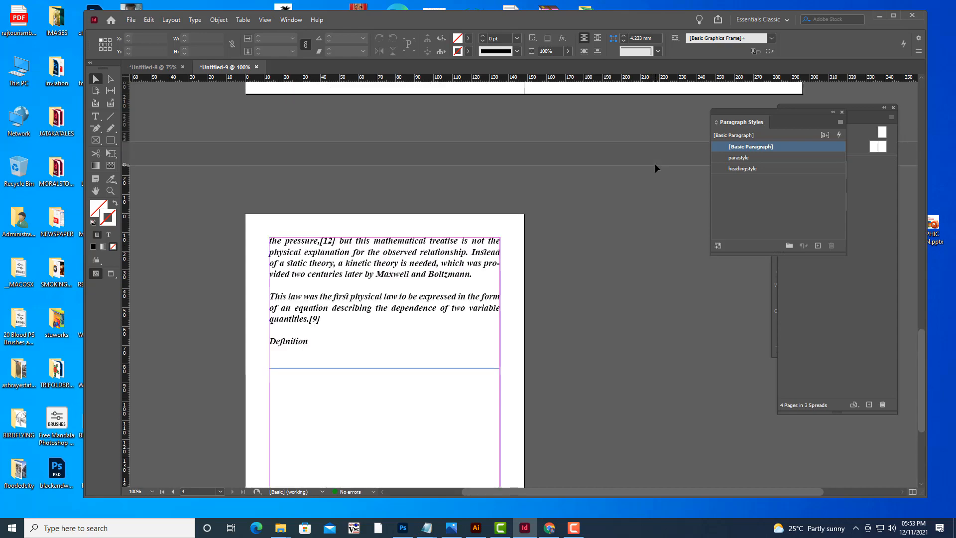
pyautogui.scroll(5, 619, 222)
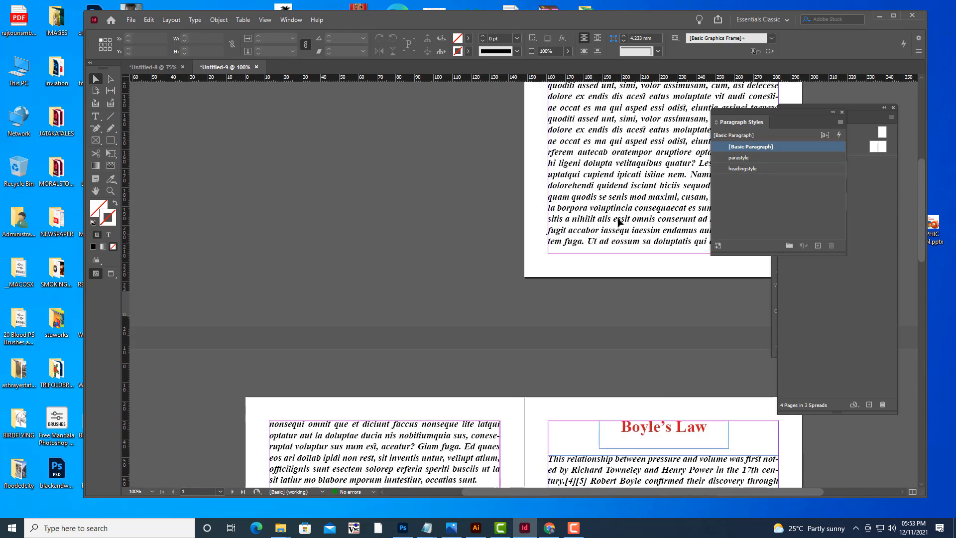
pyautogui.scroll(-6, 619, 221)
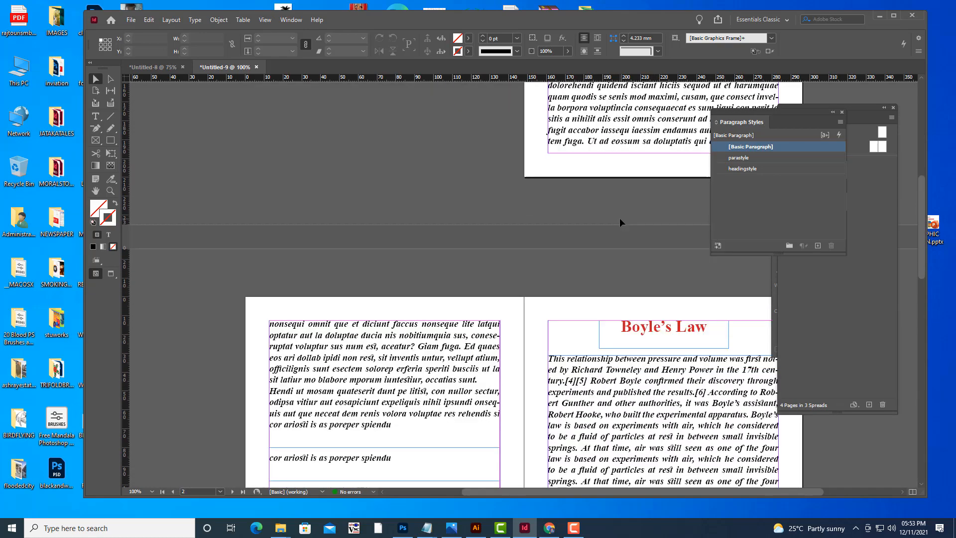
pyautogui.scroll(-6, 623, 222)
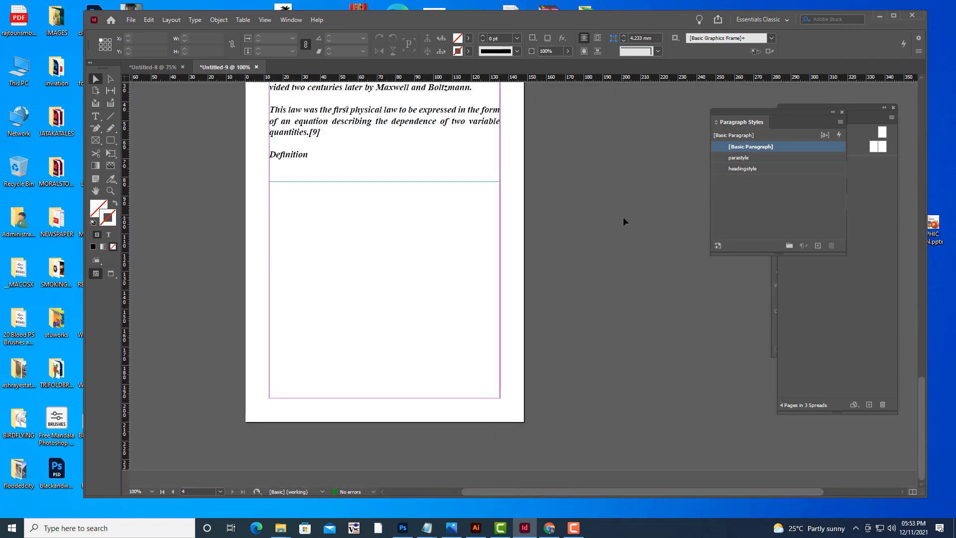
pyautogui.scroll(6, 623, 218)
pyautogui.scroll(5, 624, 219)
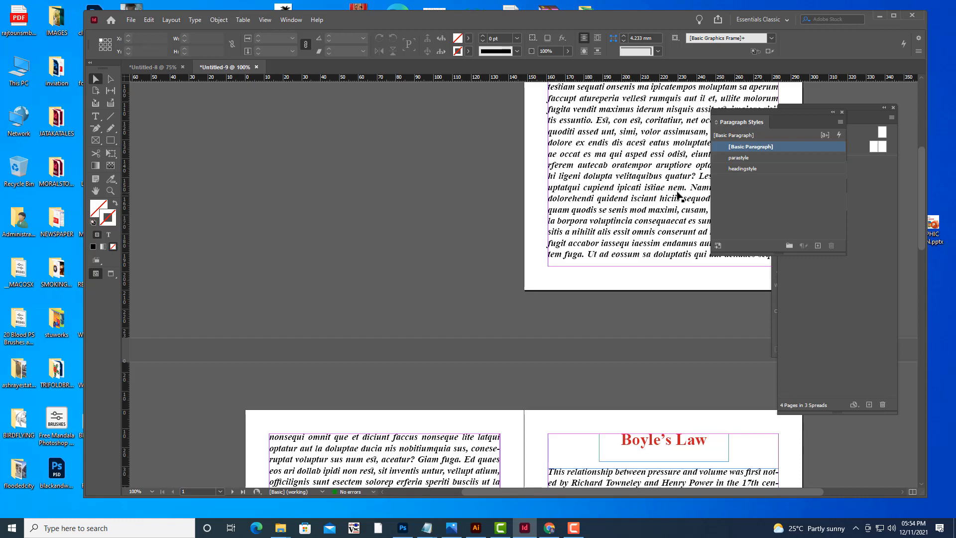
pyautogui.scroll(-15, 672, 193)
pyautogui.scroll(-5, 672, 195)
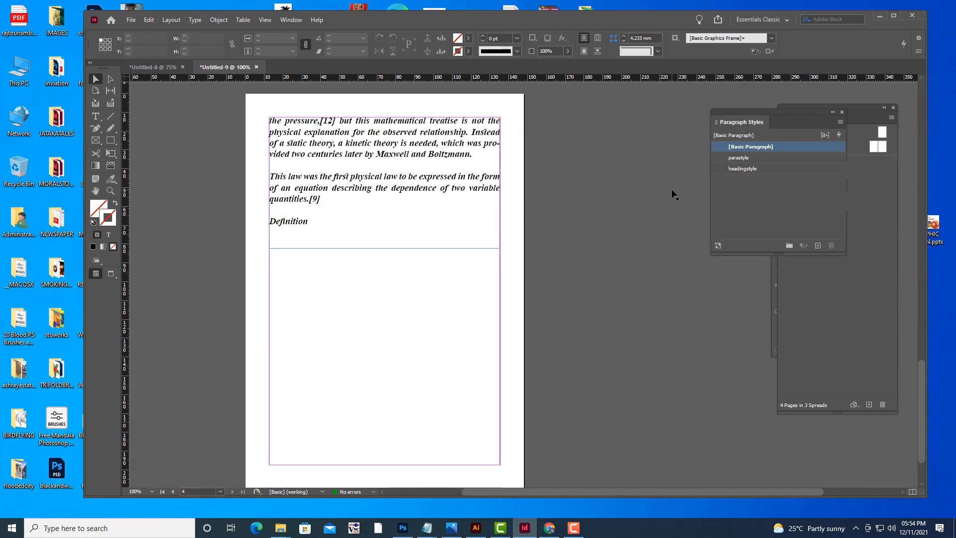